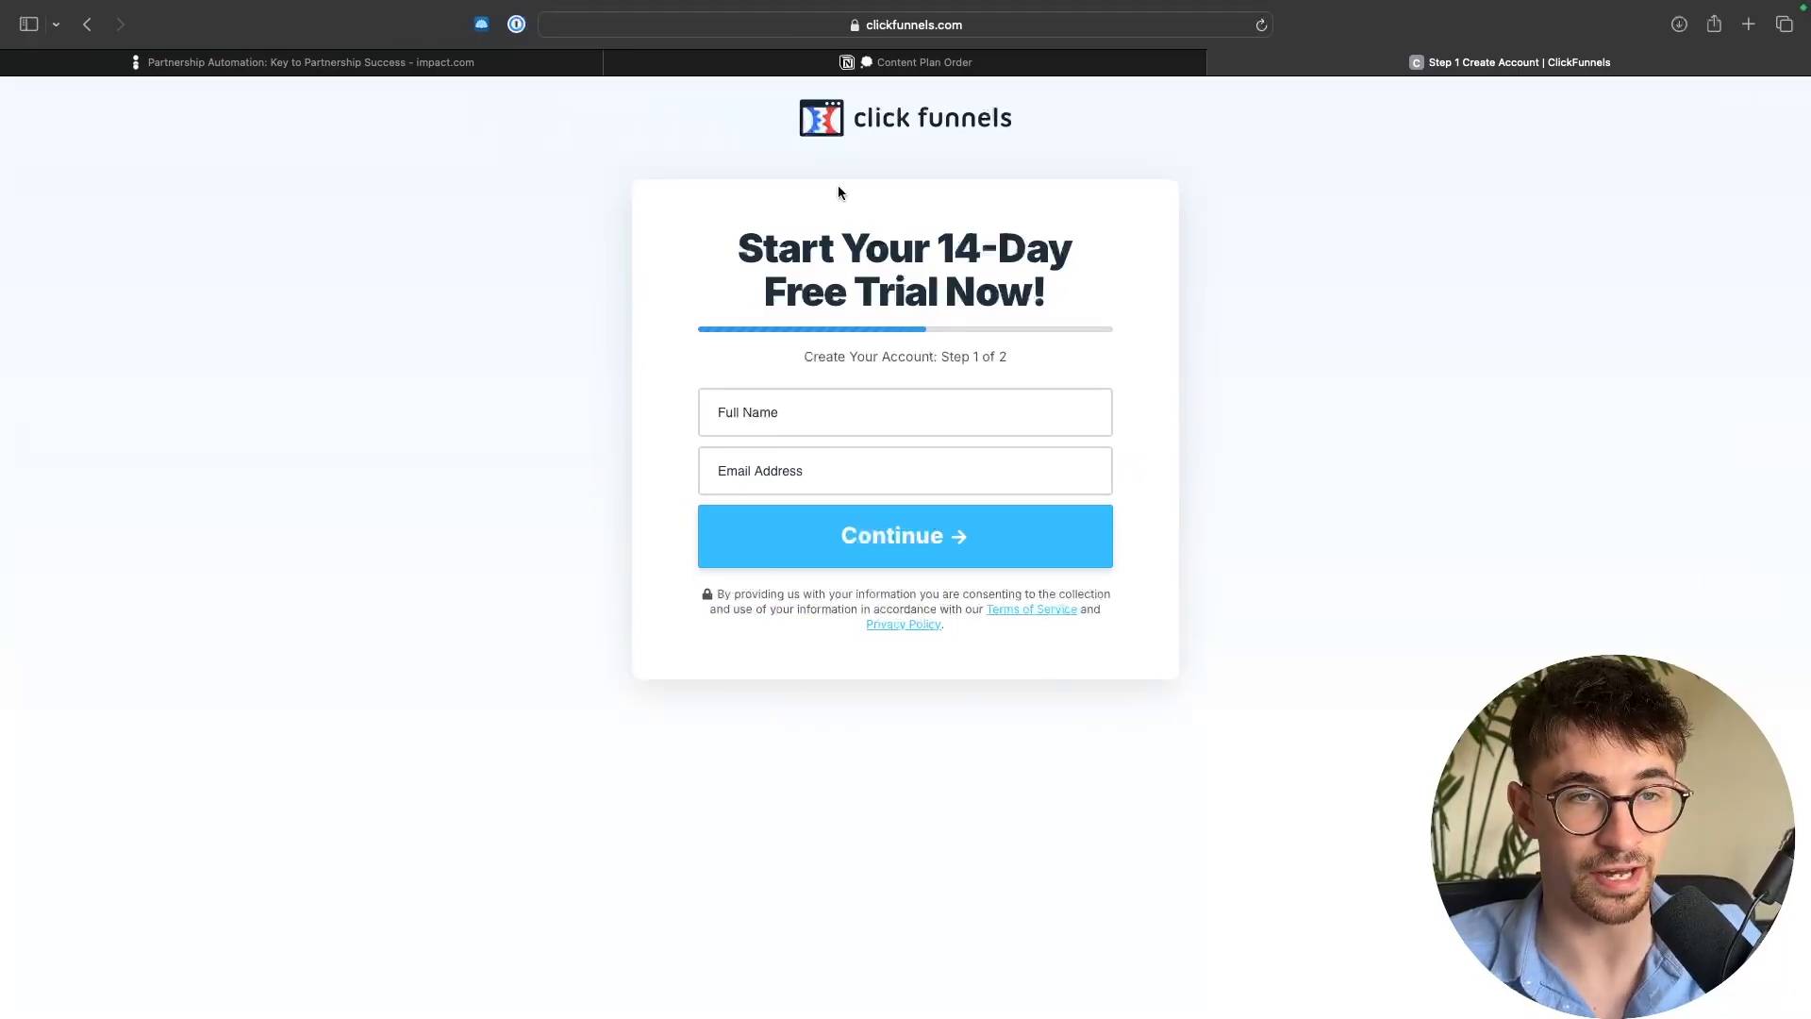
drag(741, 247, 1075, 324)
click(1202, 337)
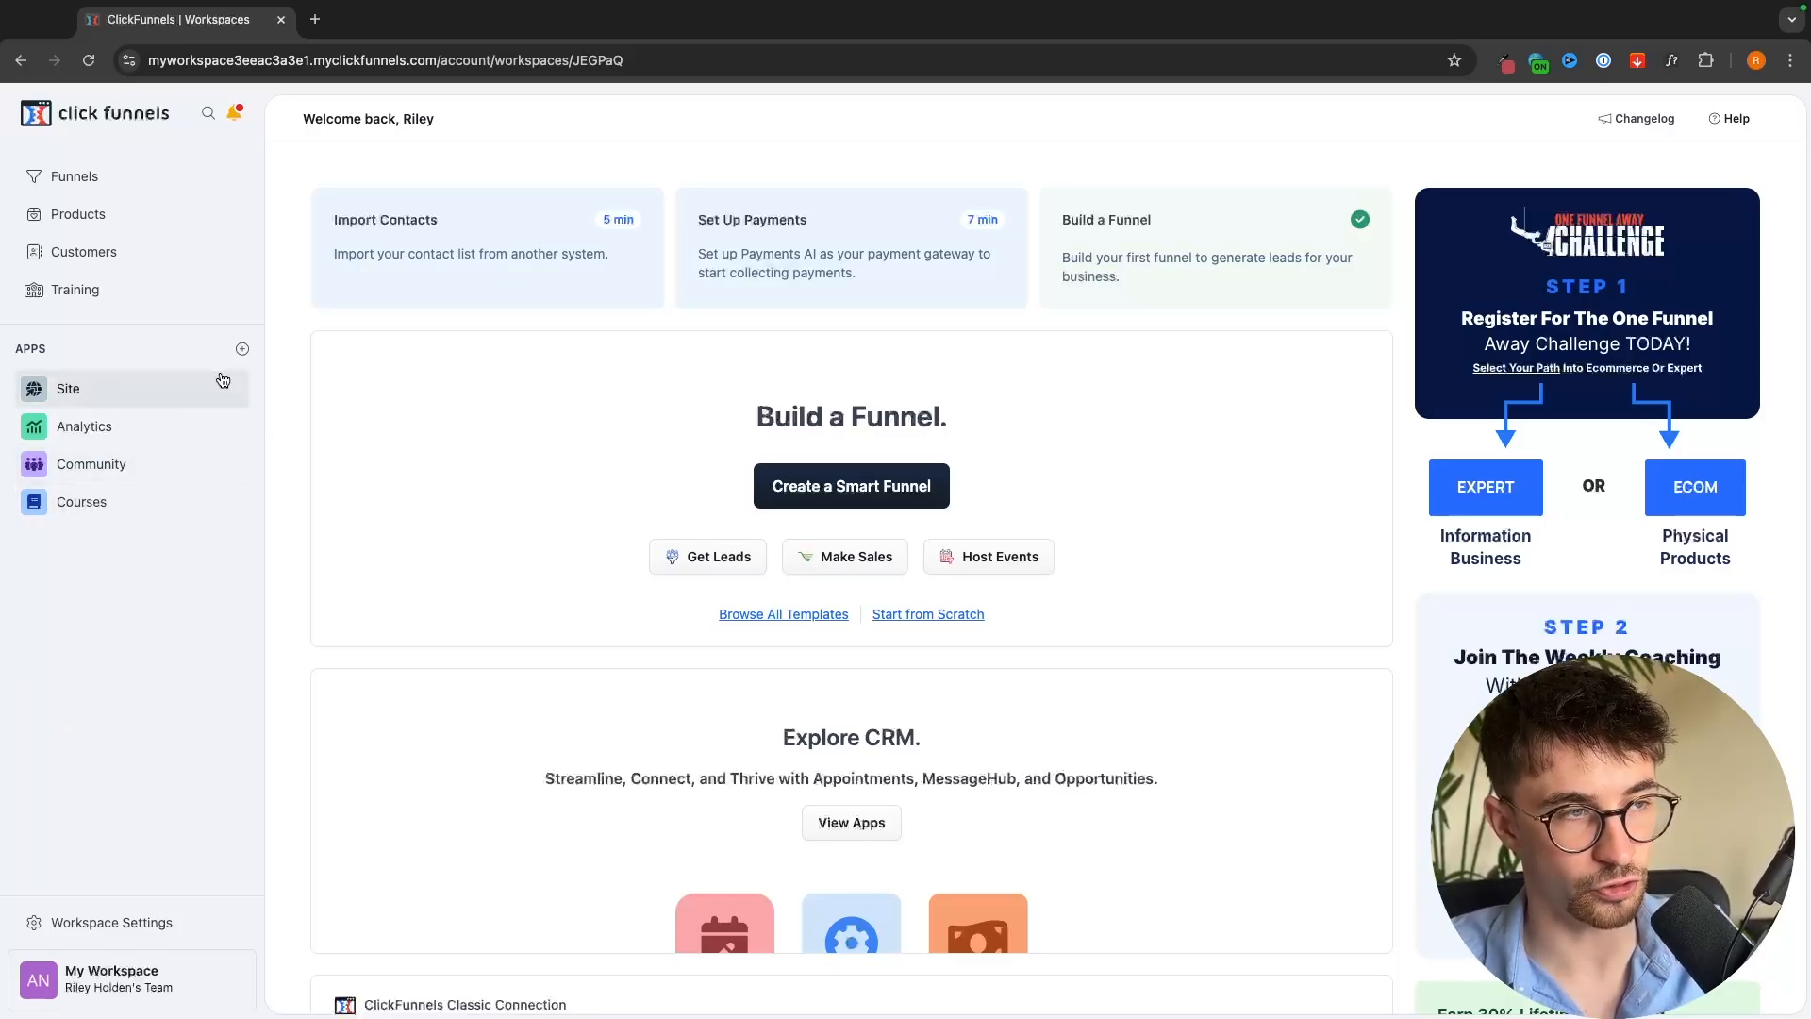
drag(16, 349, 42, 351)
click(69, 350)
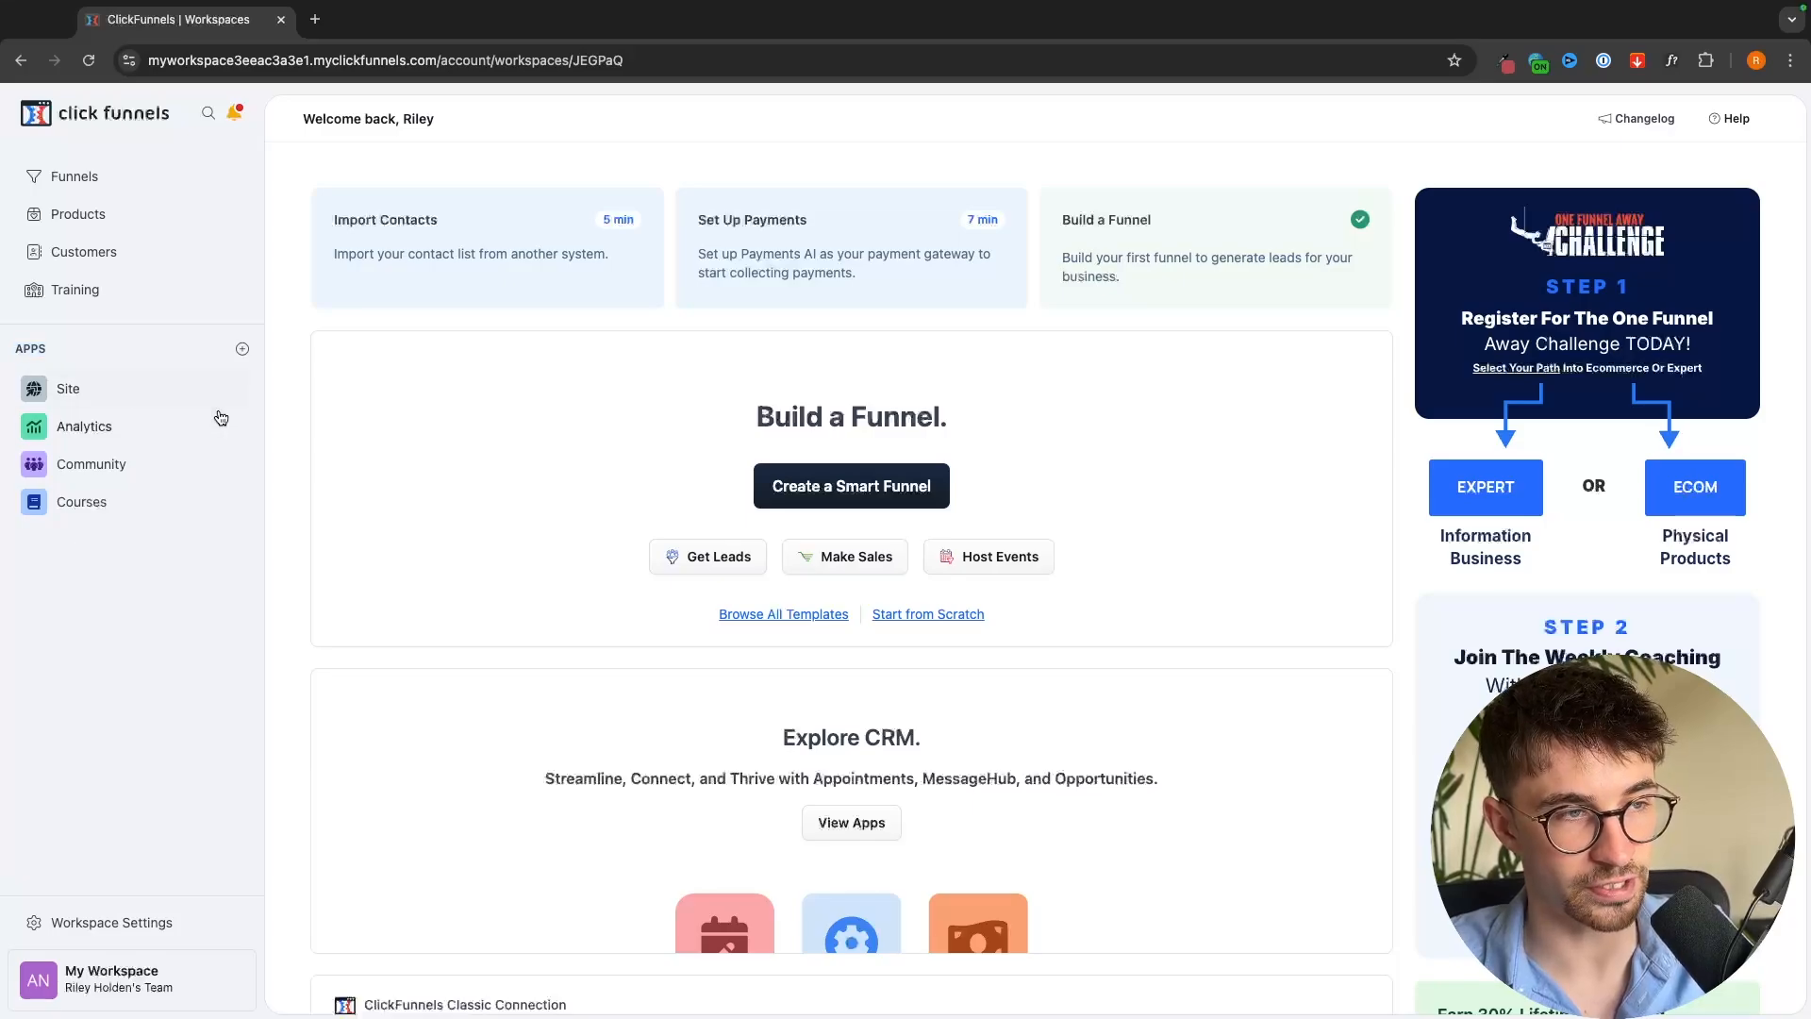
Browse the catalogue of apps that can be added to the workspace and view the details of Survey Workflows
click(244, 349)
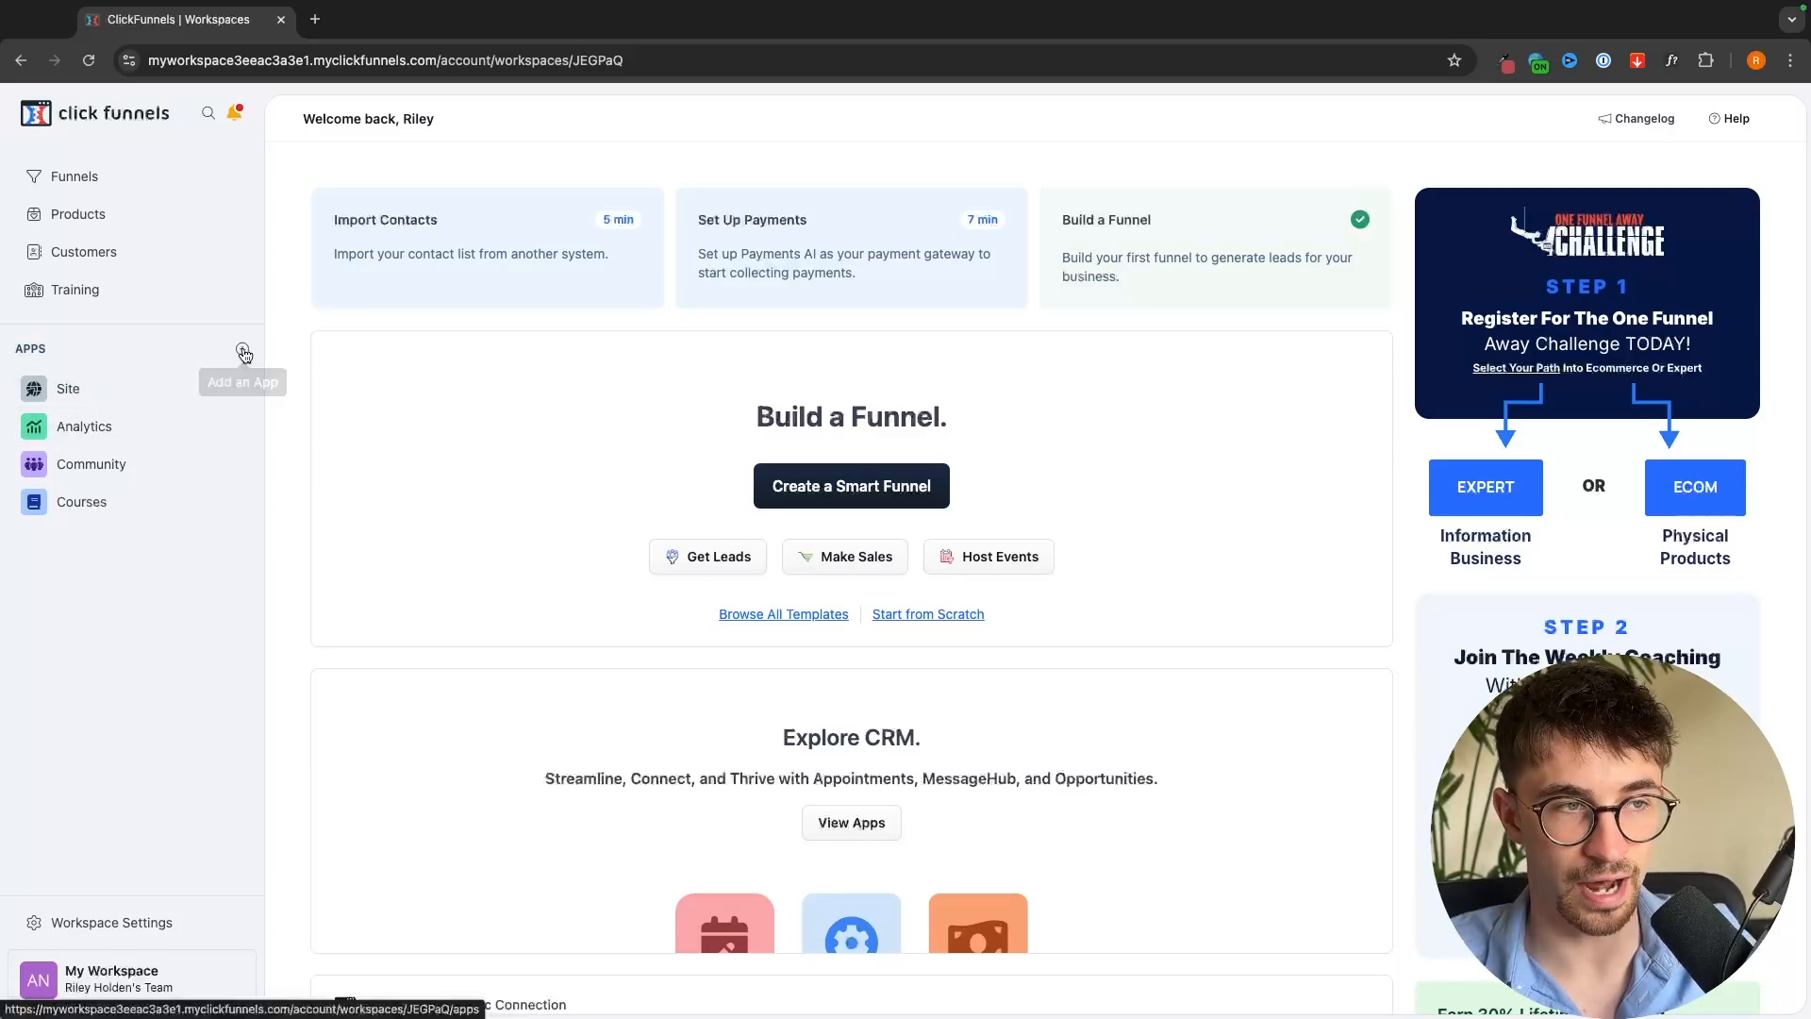
scroll(726, 524, down, 5)
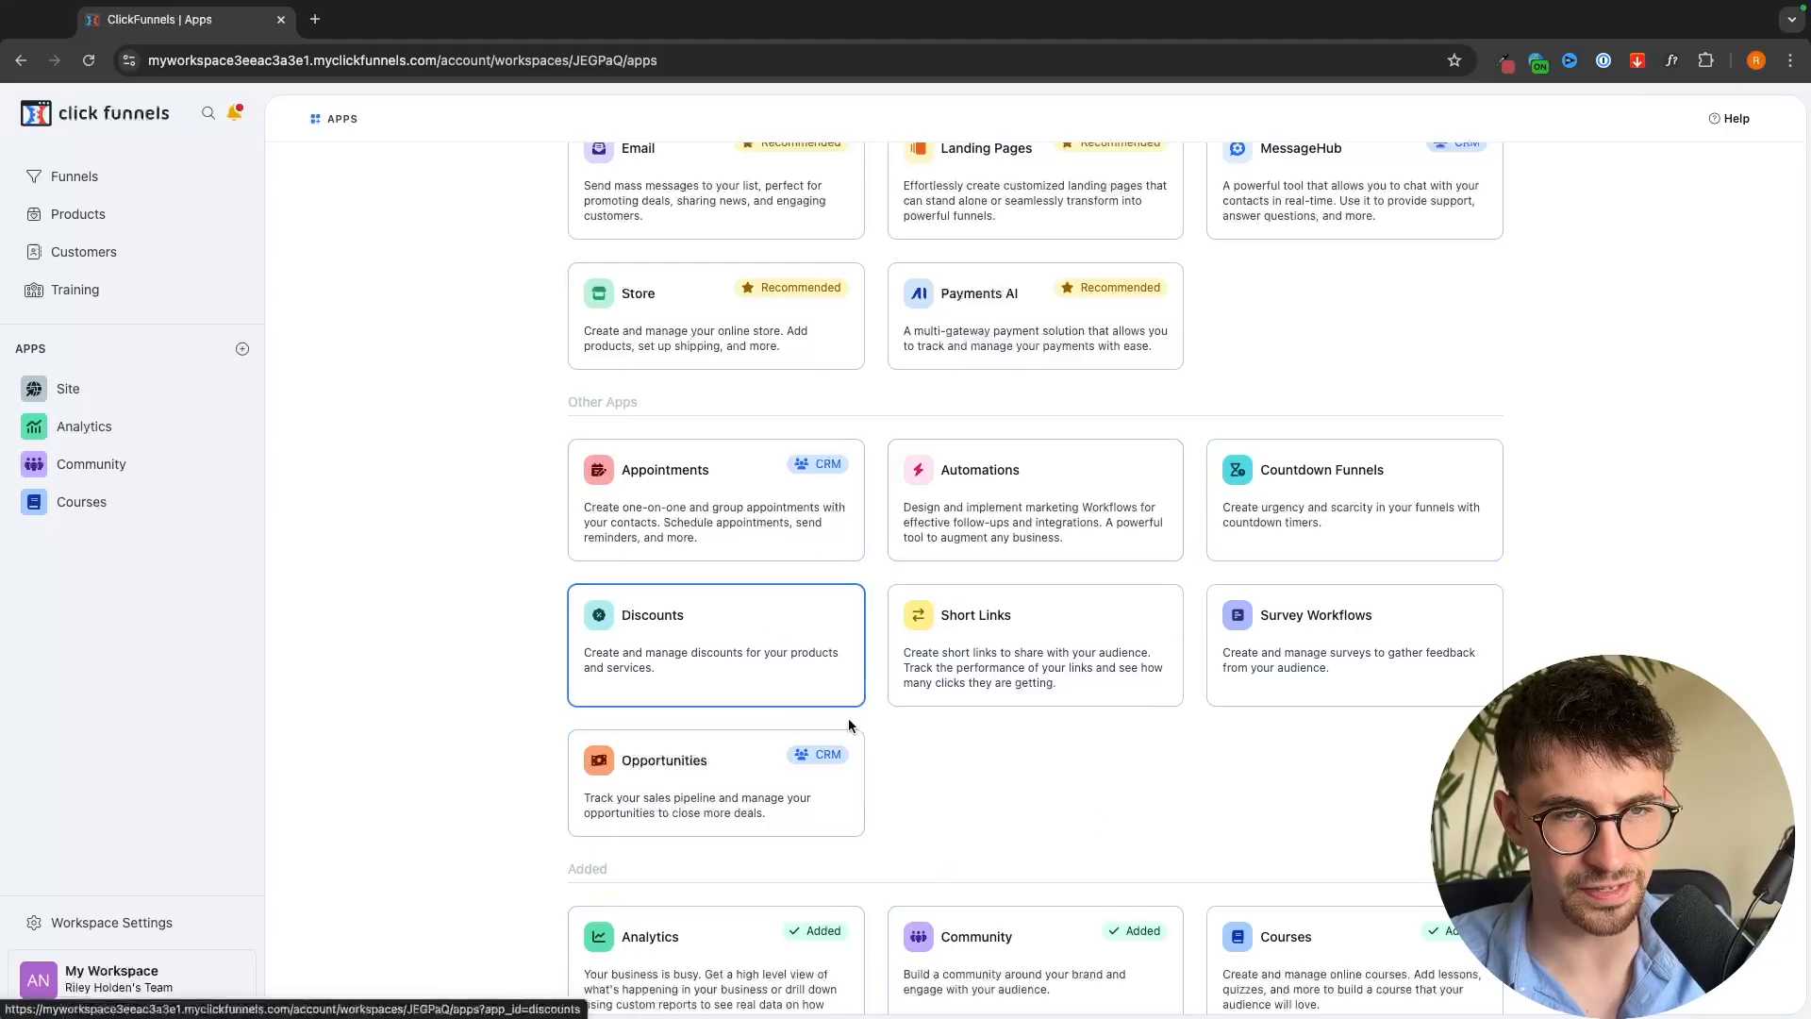
scroll(847, 717, up, 3)
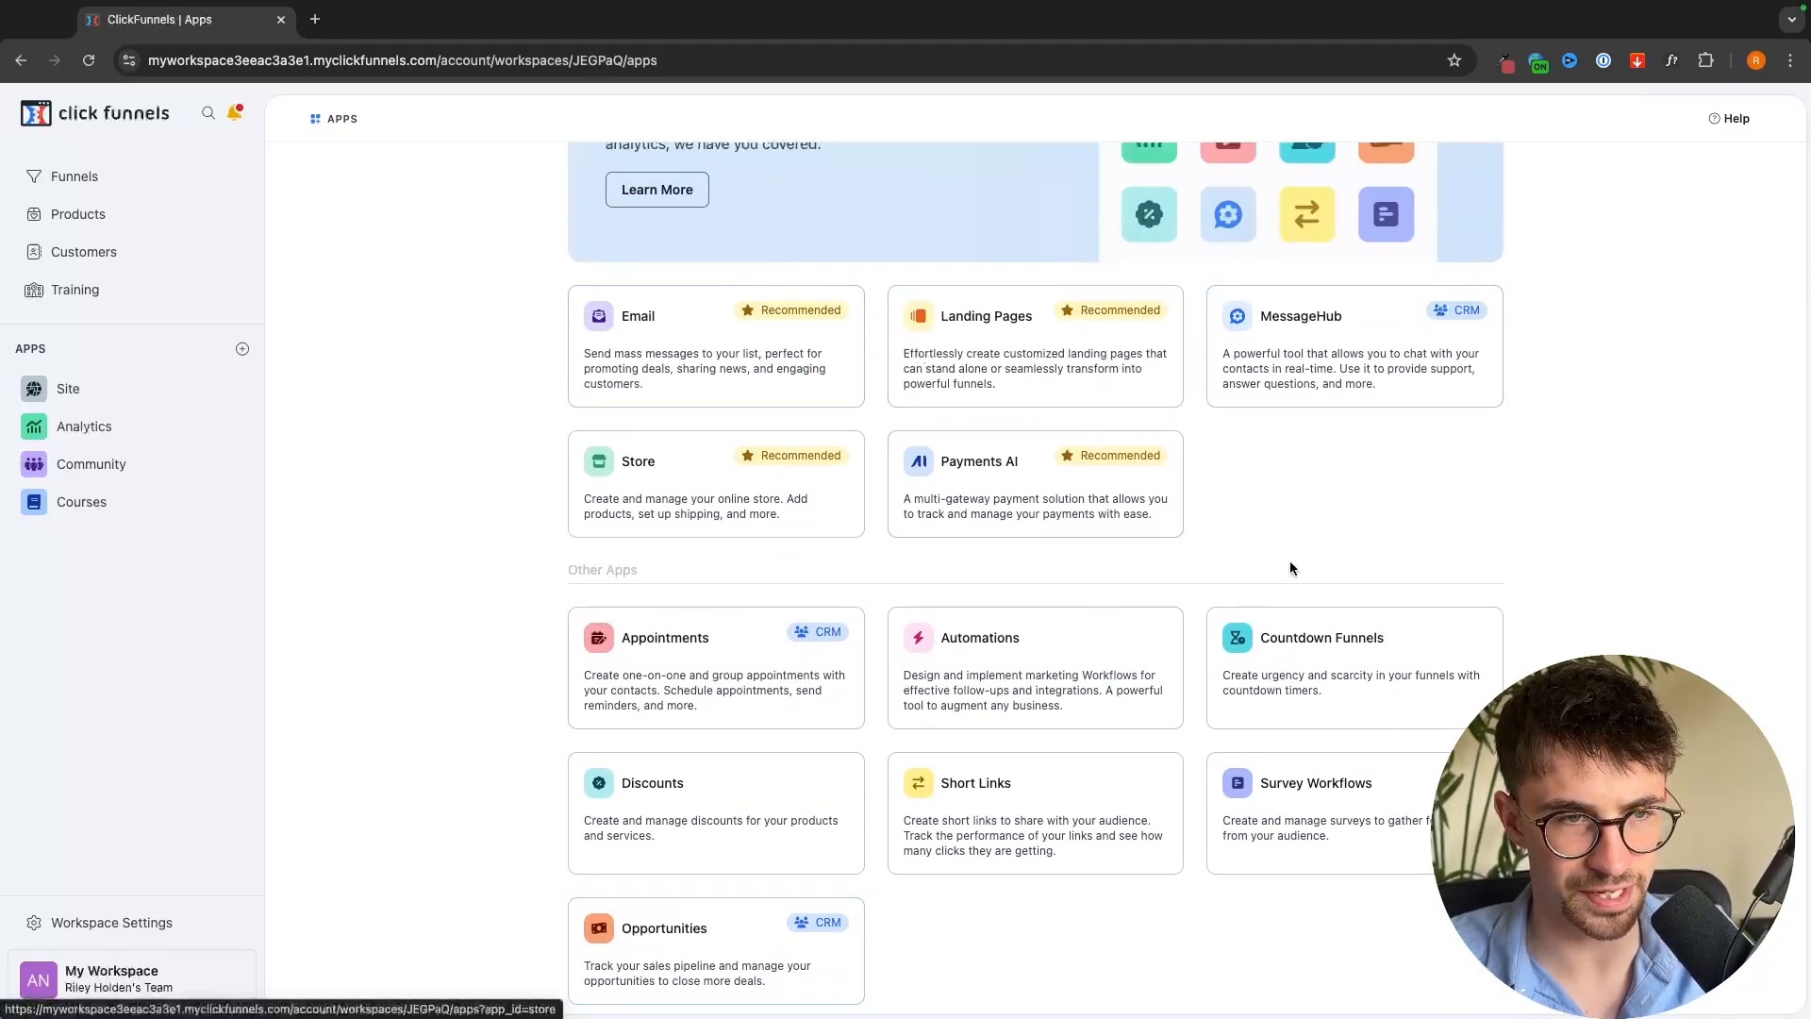
scroll(1288, 560, down, 2)
scroll(1095, 647, down, 4)
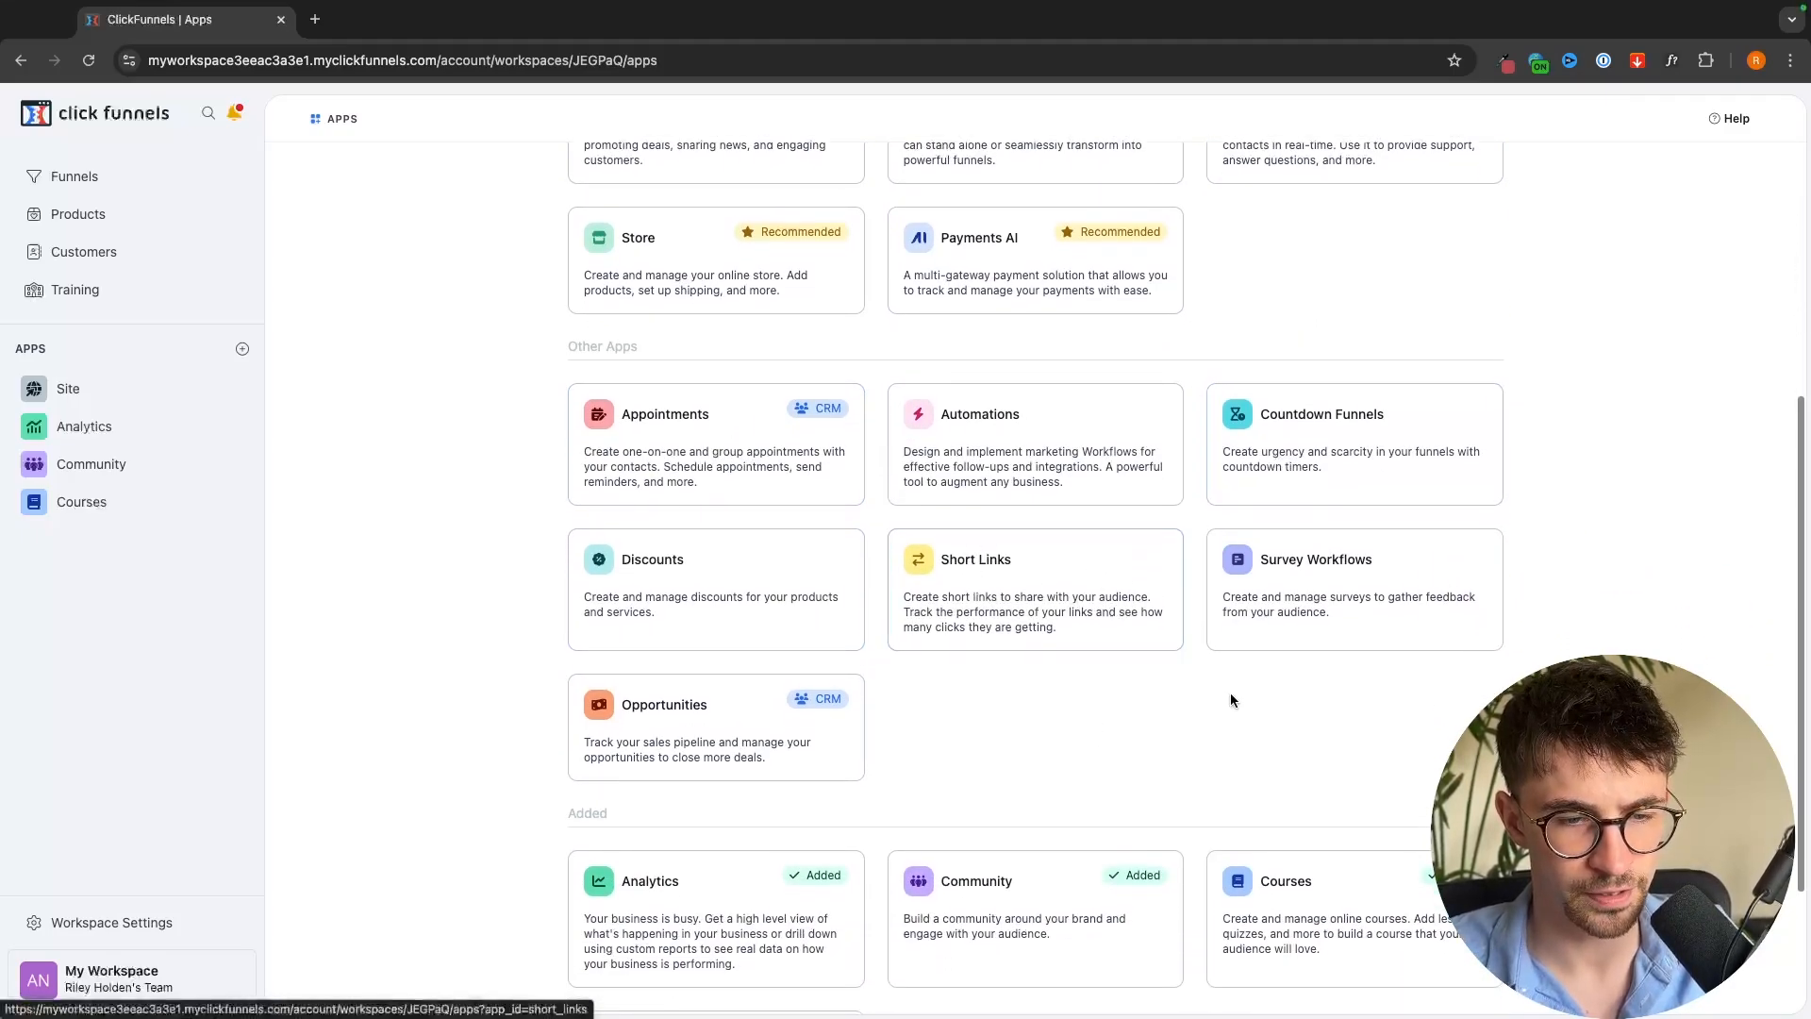
scroll(1358, 405, up, 1)
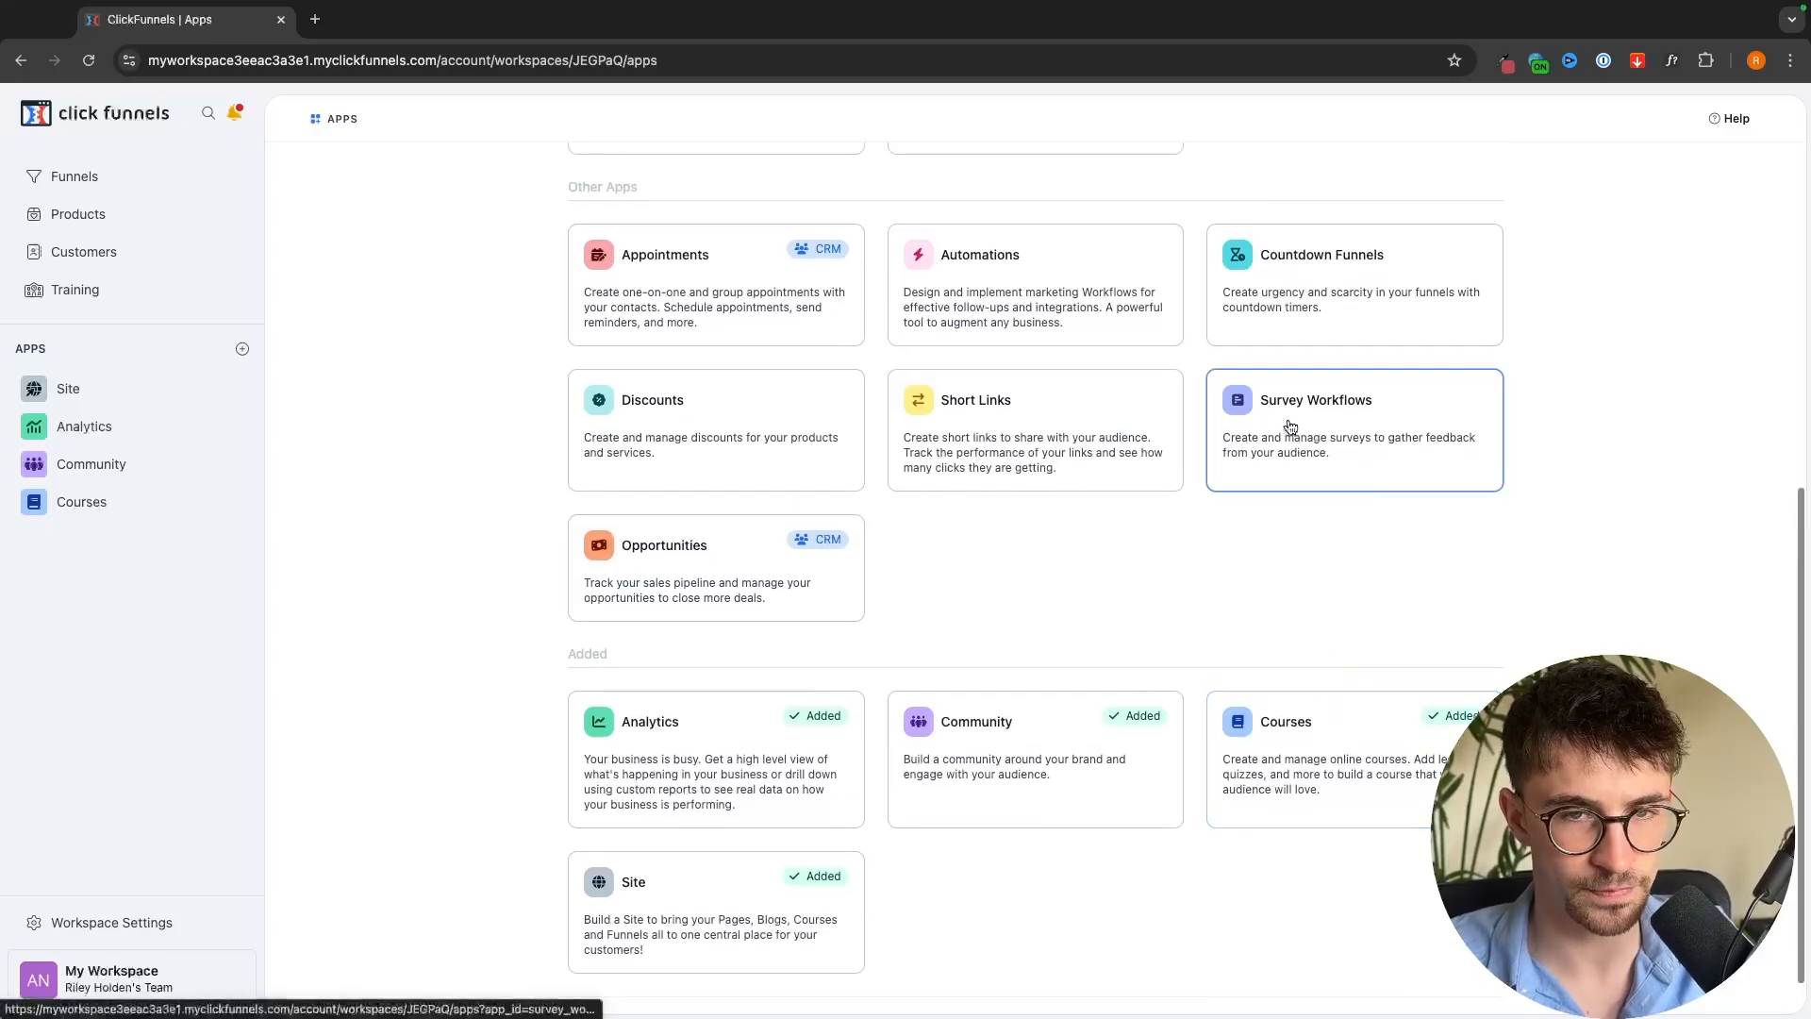
click(1324, 410)
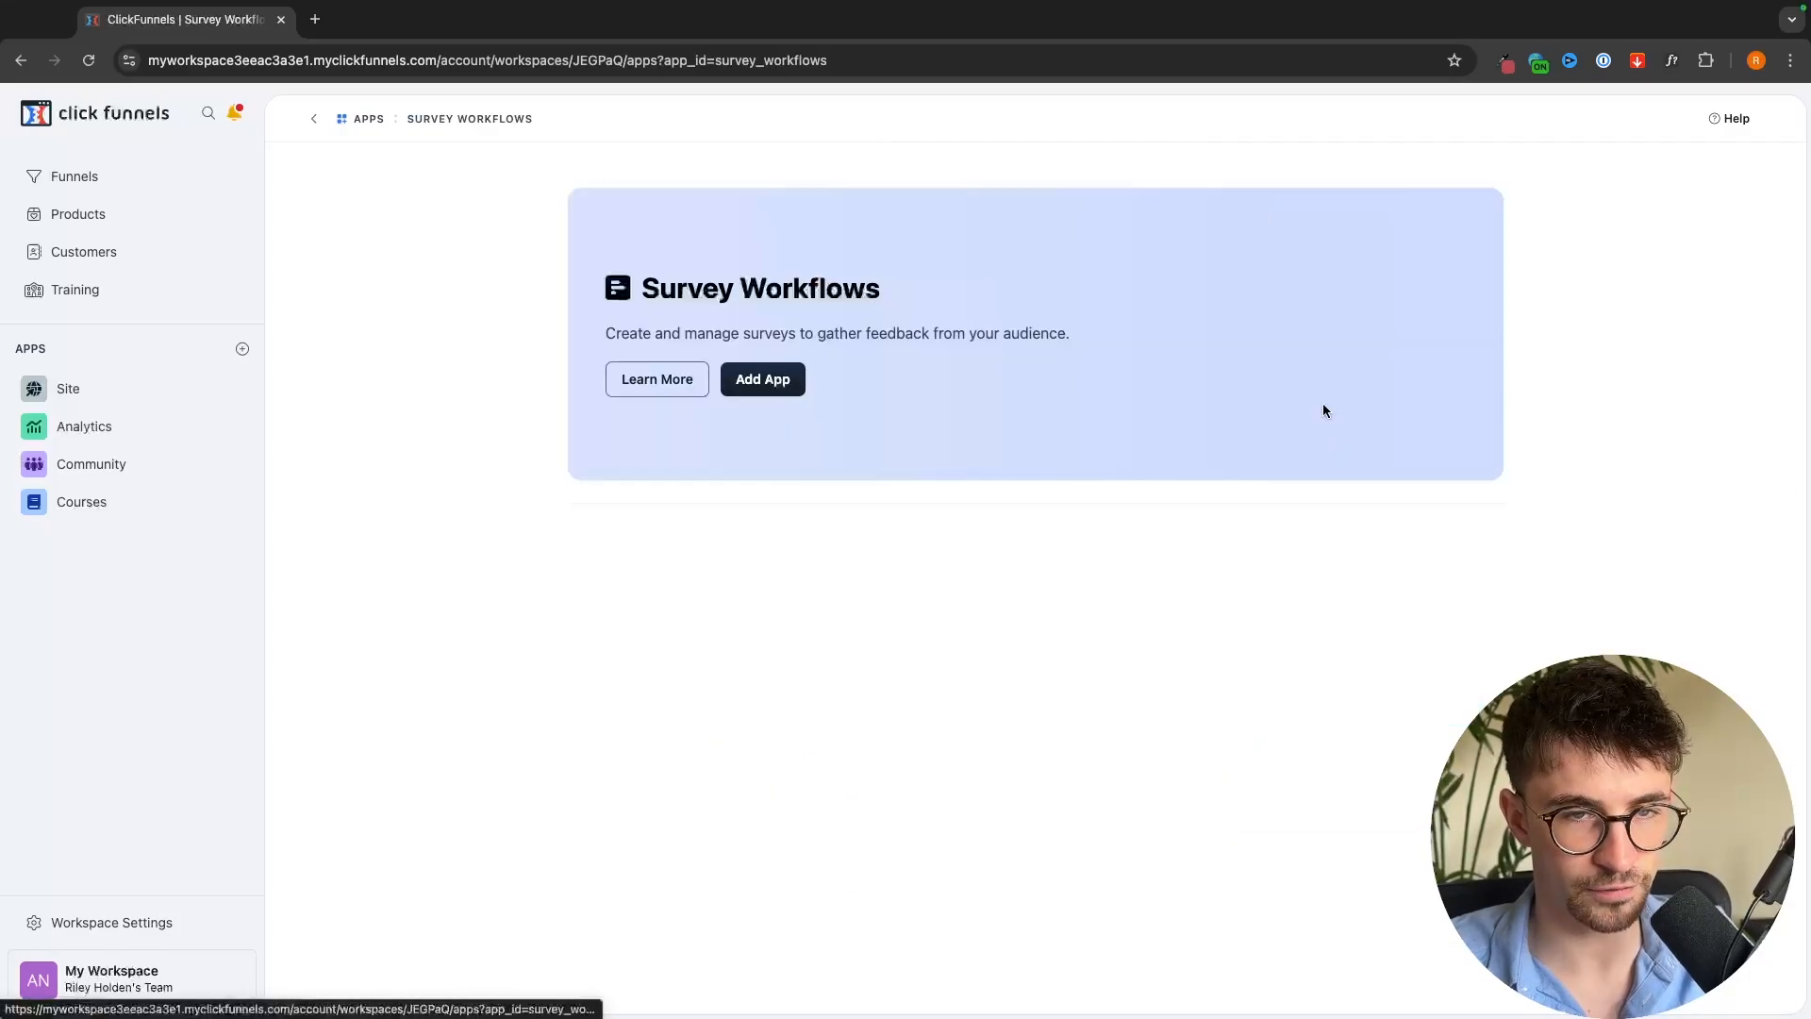
click(782, 380)
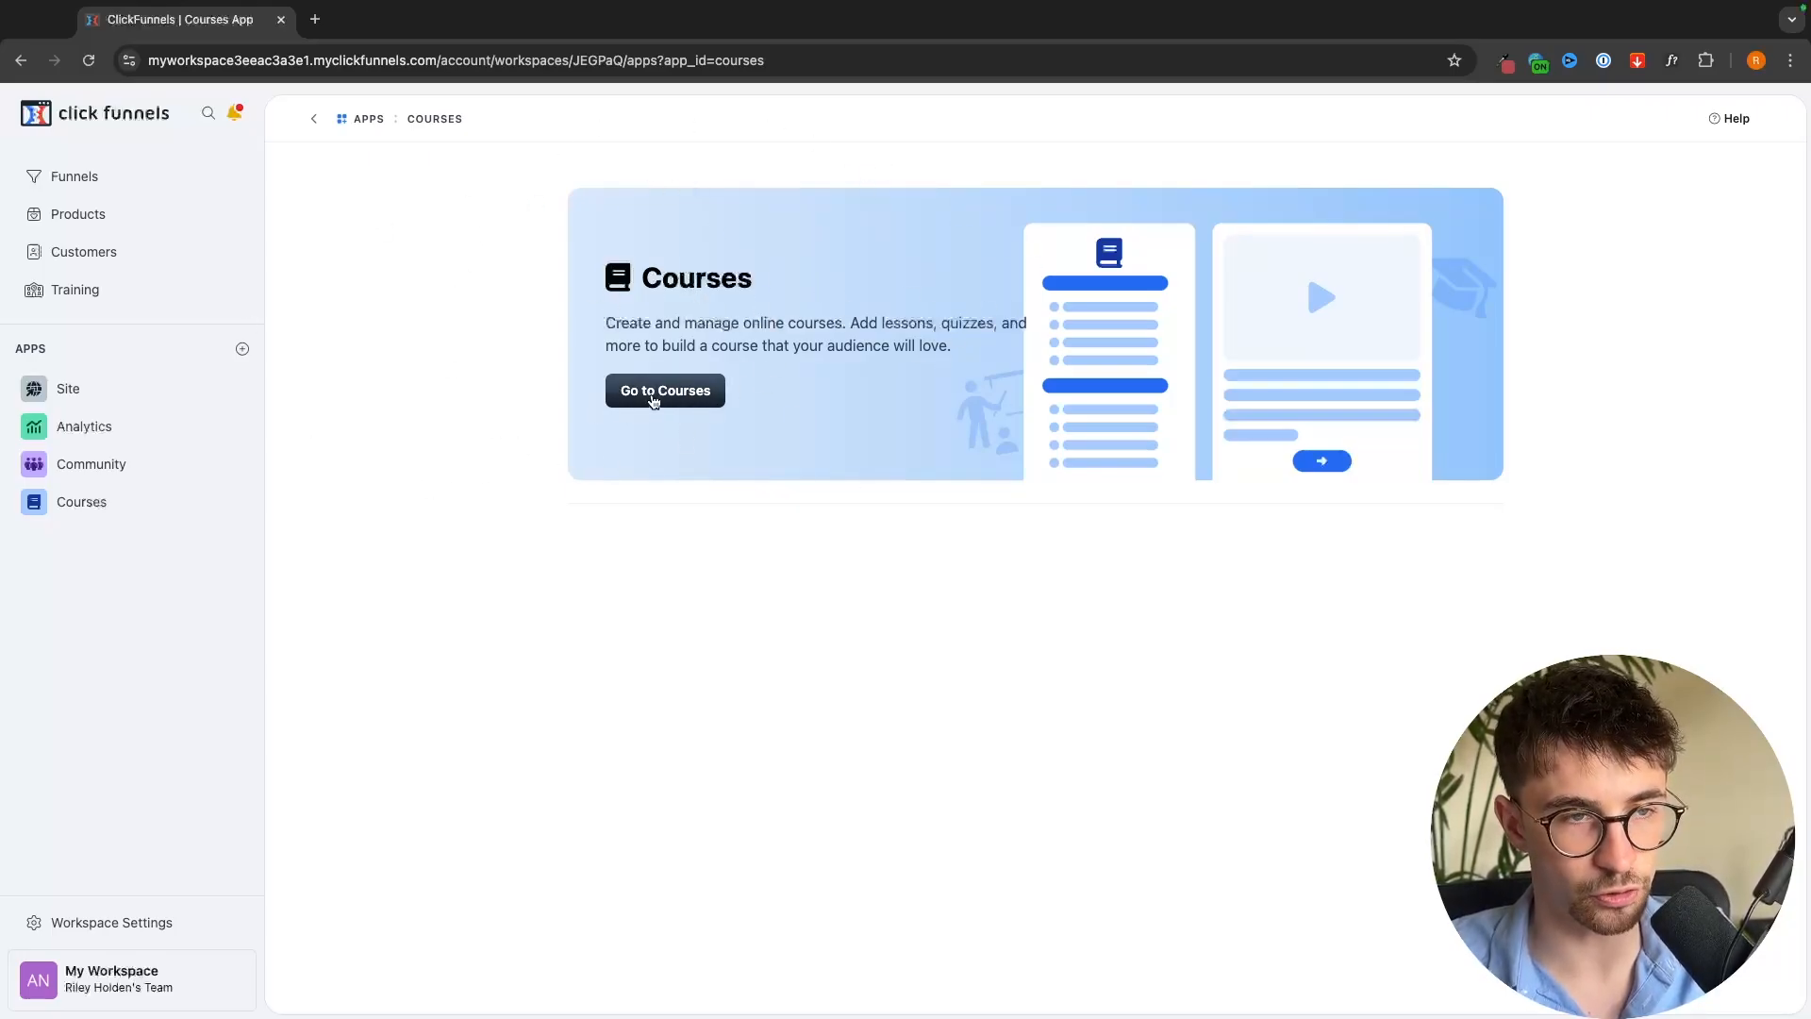
Start a new course in the Courses app with Custom as the course type and continue to its details
click(705, 405)
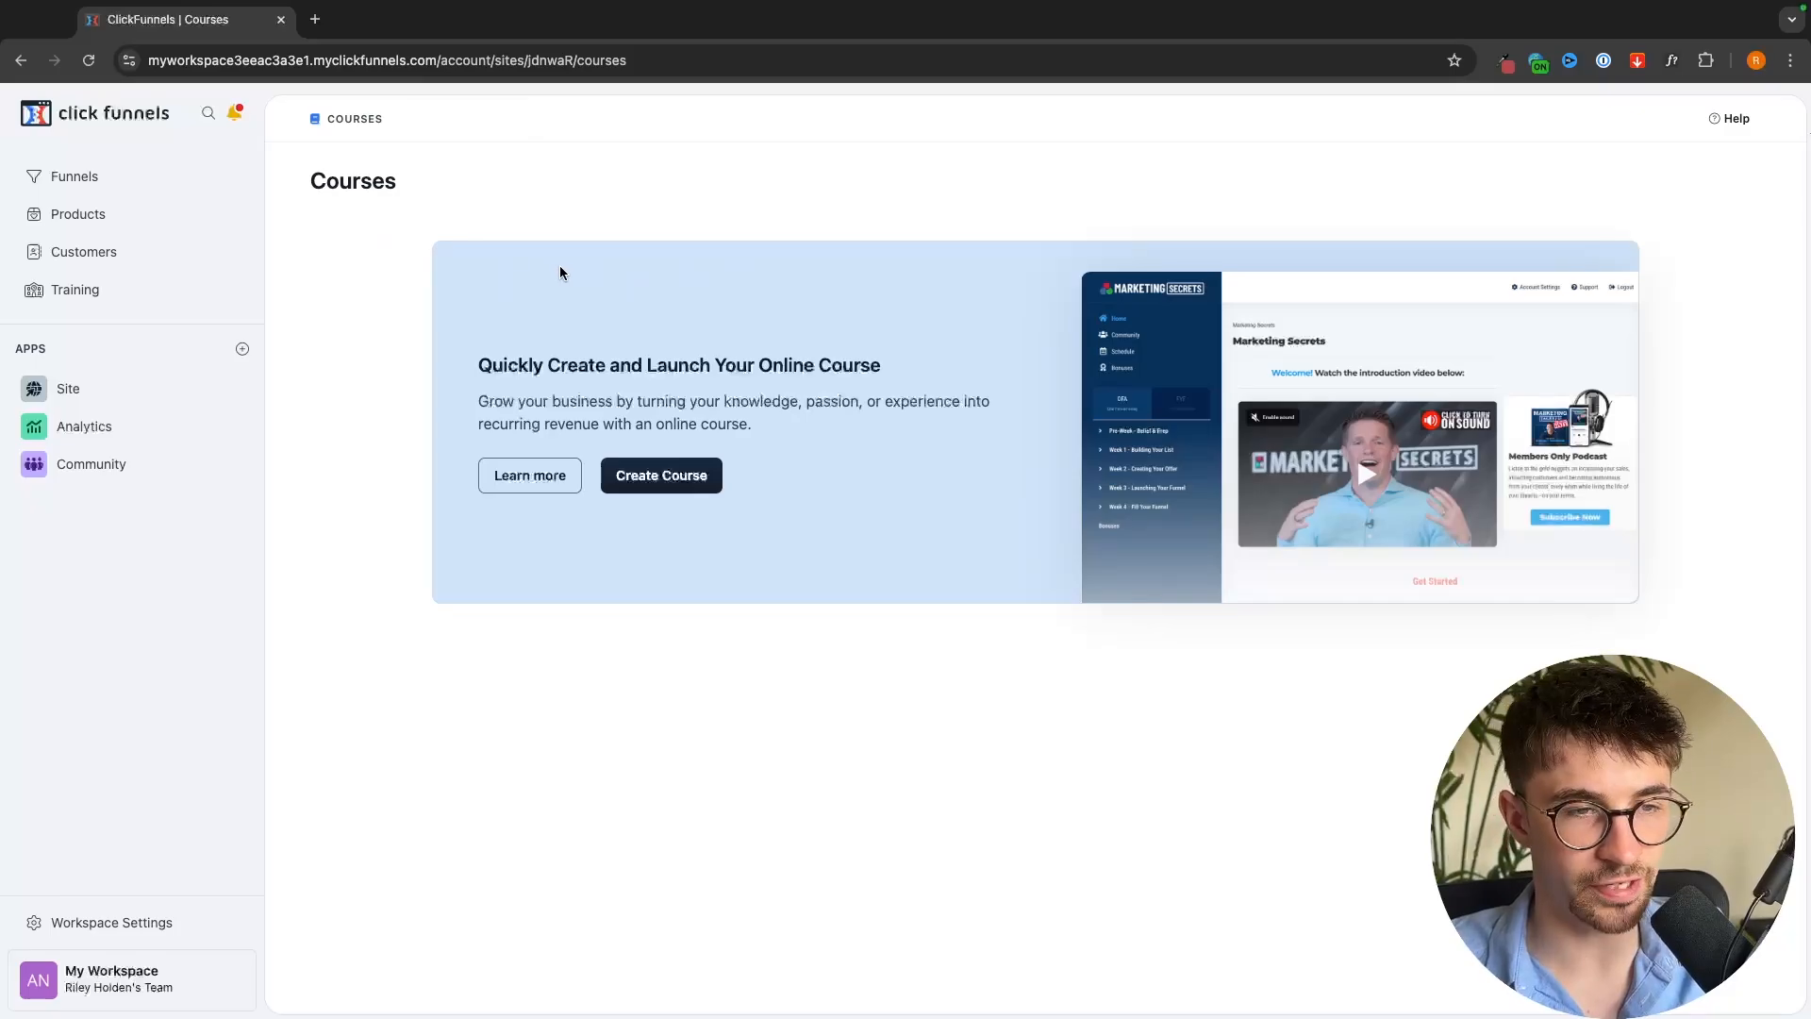
click(629, 485)
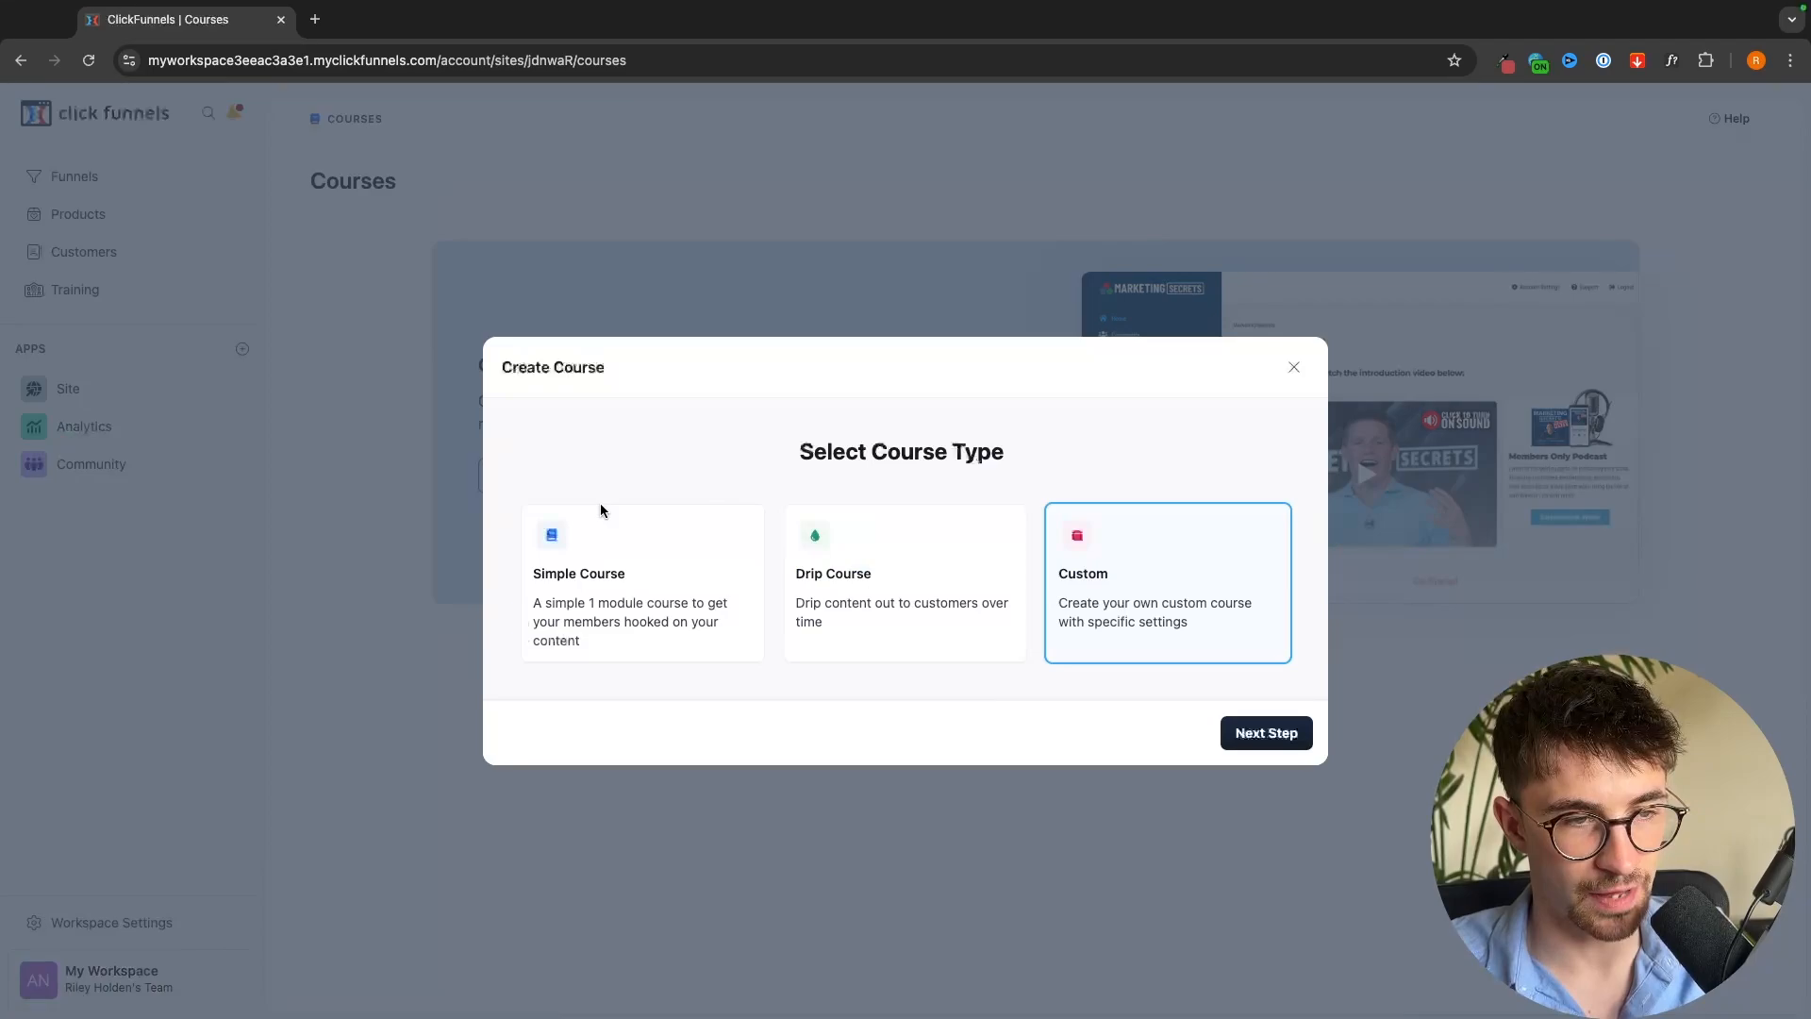
click(545, 583)
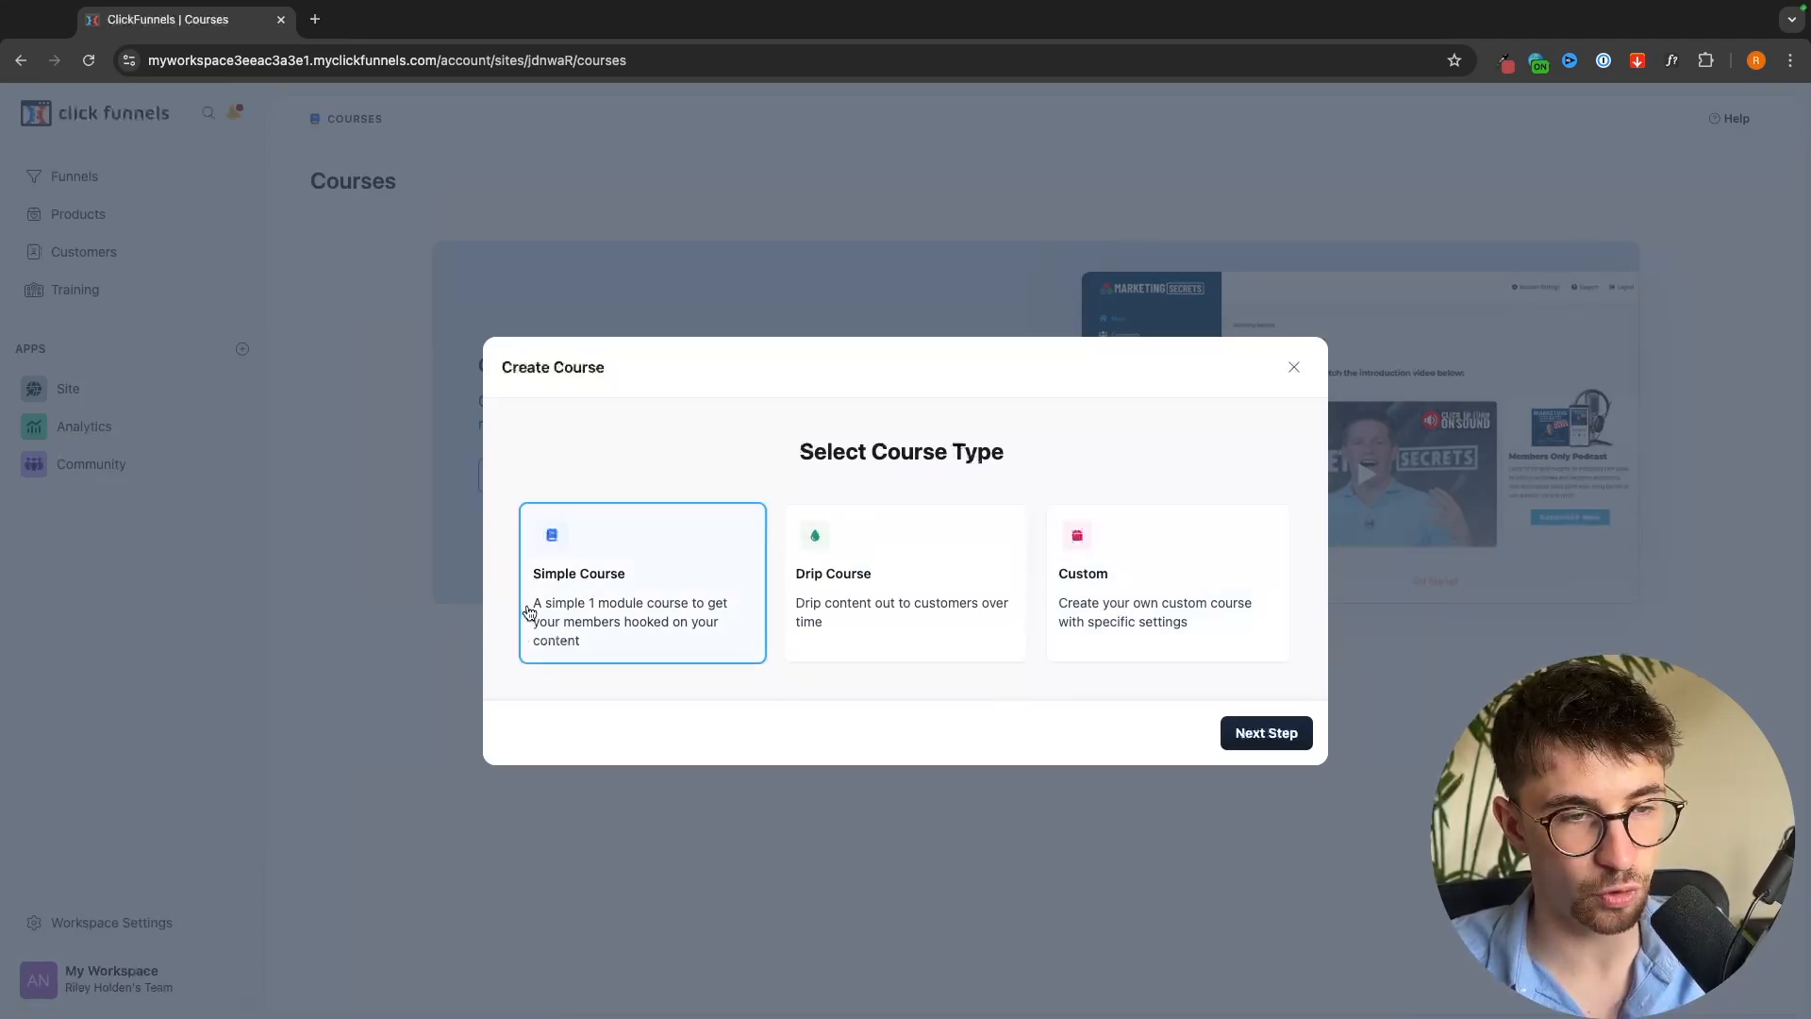
drag(526, 611, 657, 604)
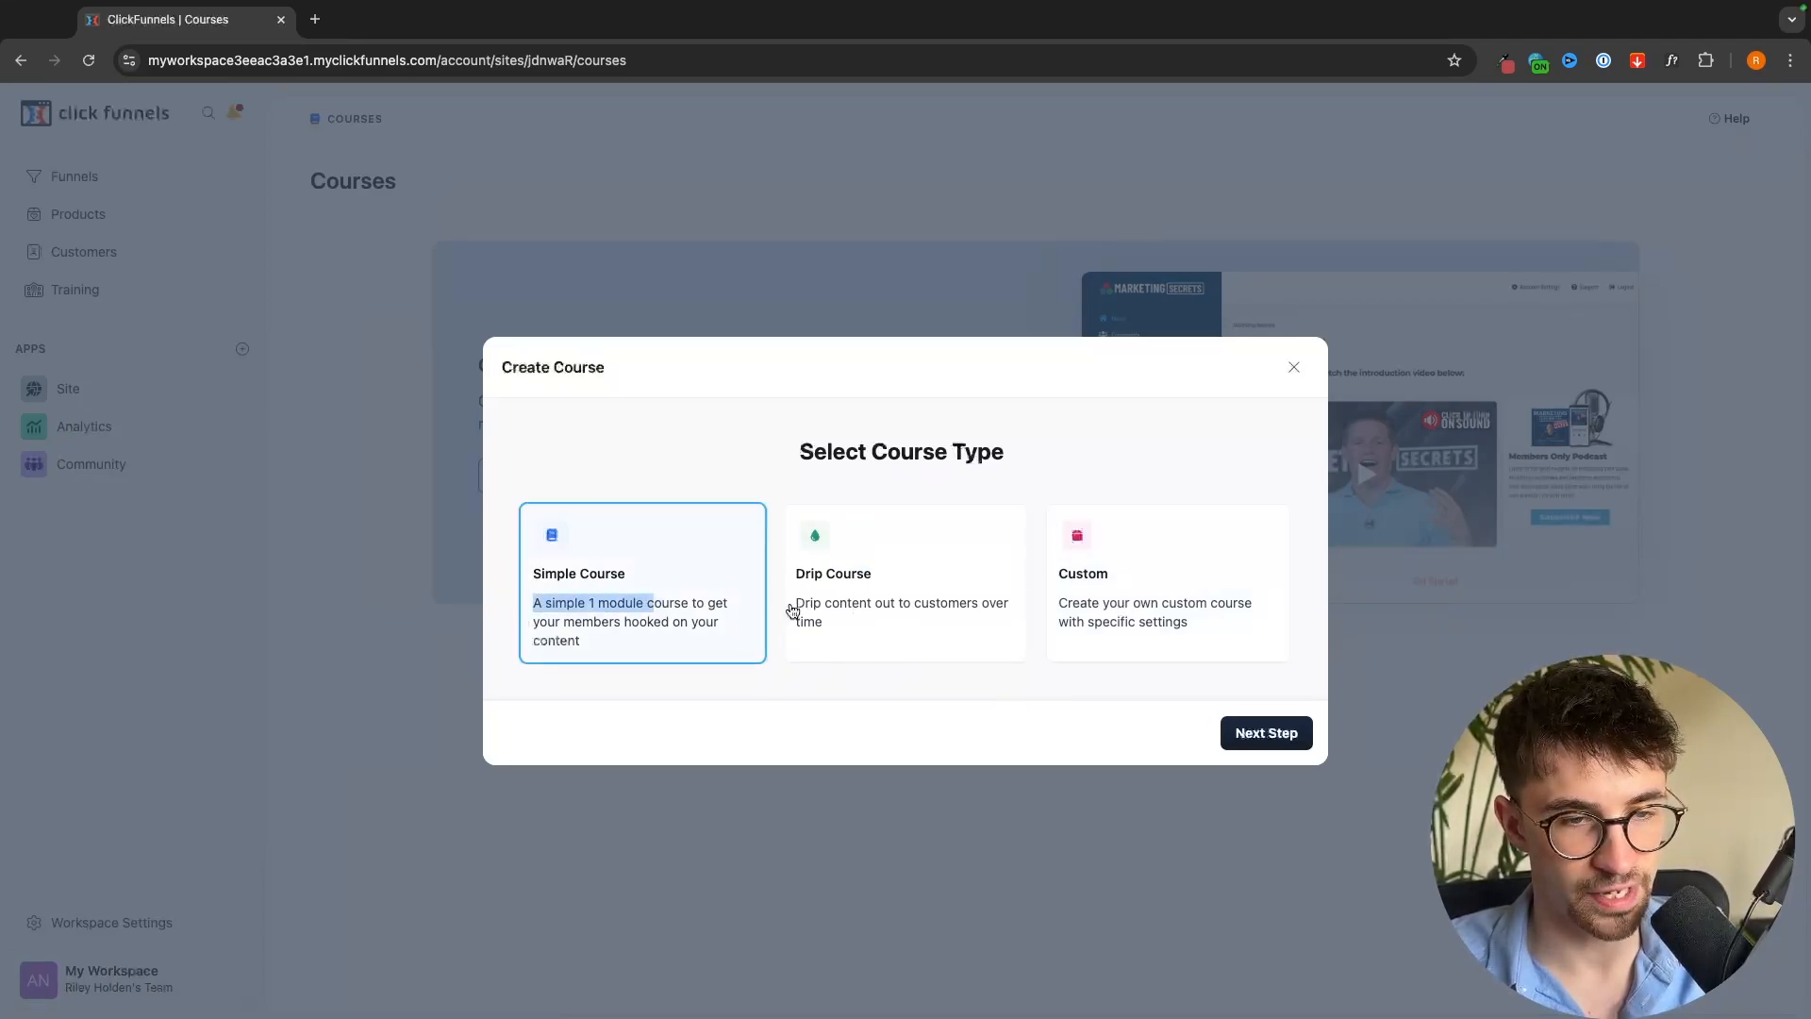
drag(797, 608, 892, 631)
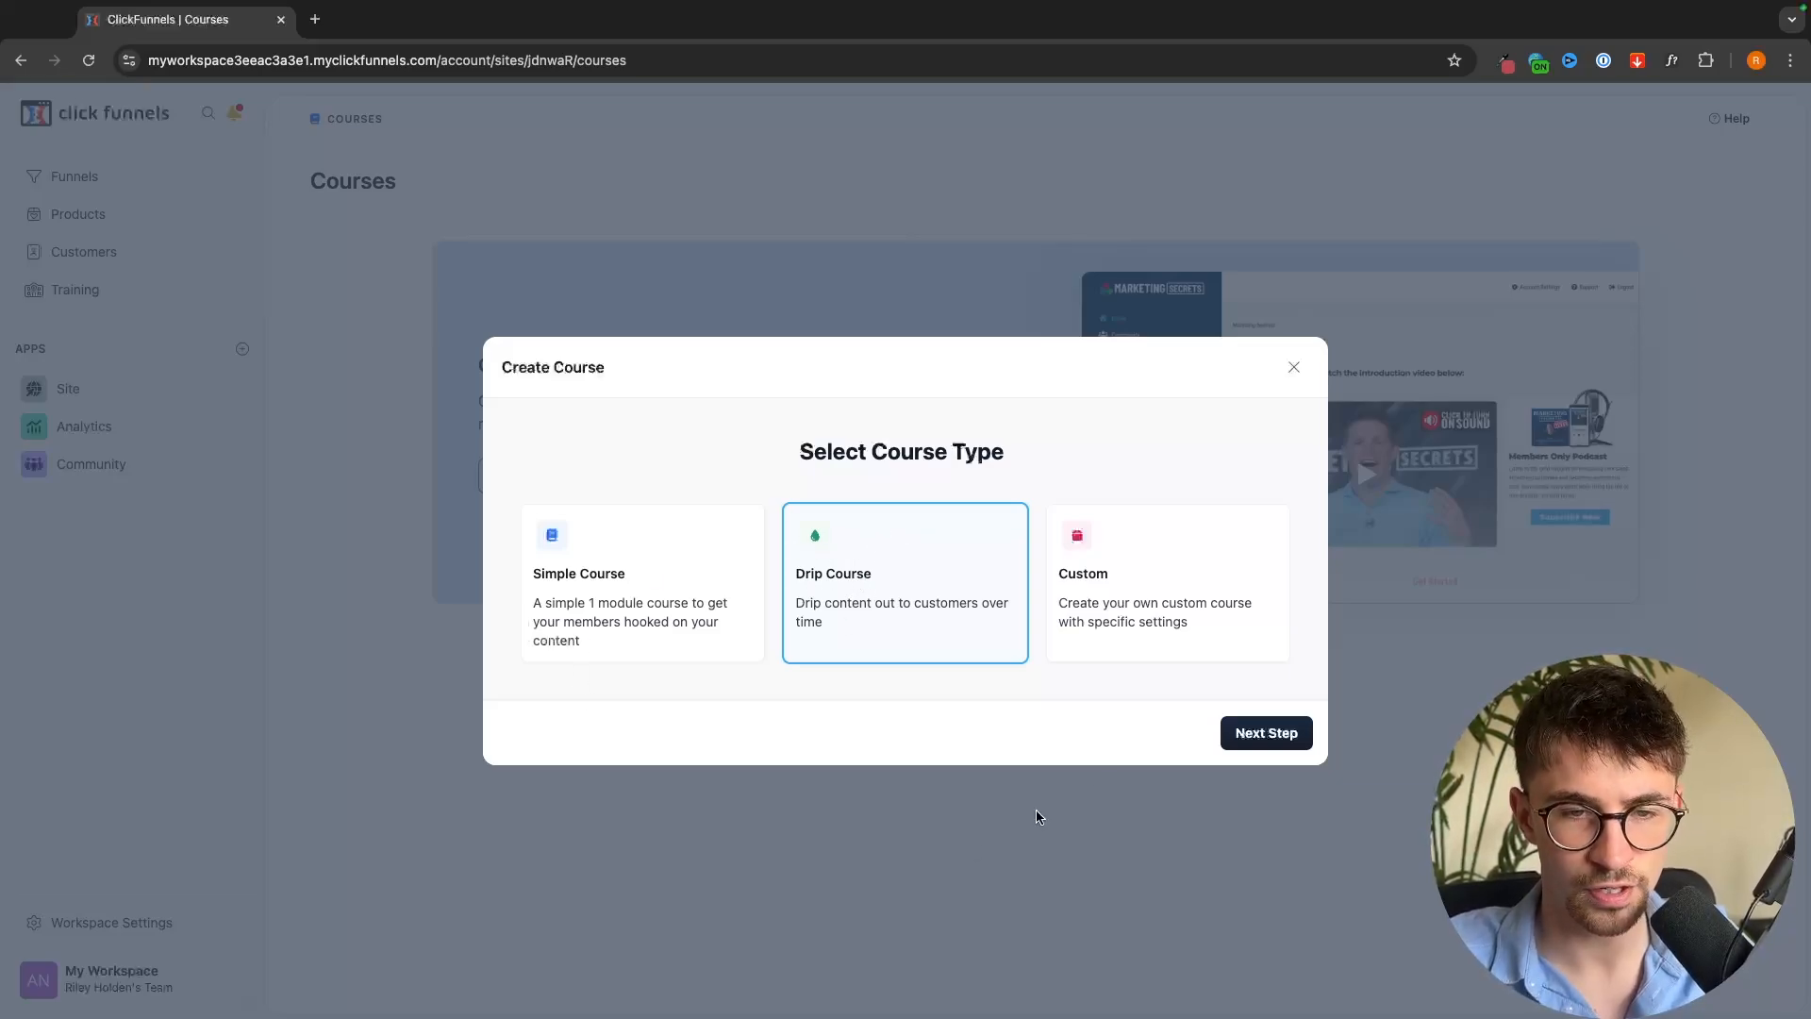
click(1179, 618)
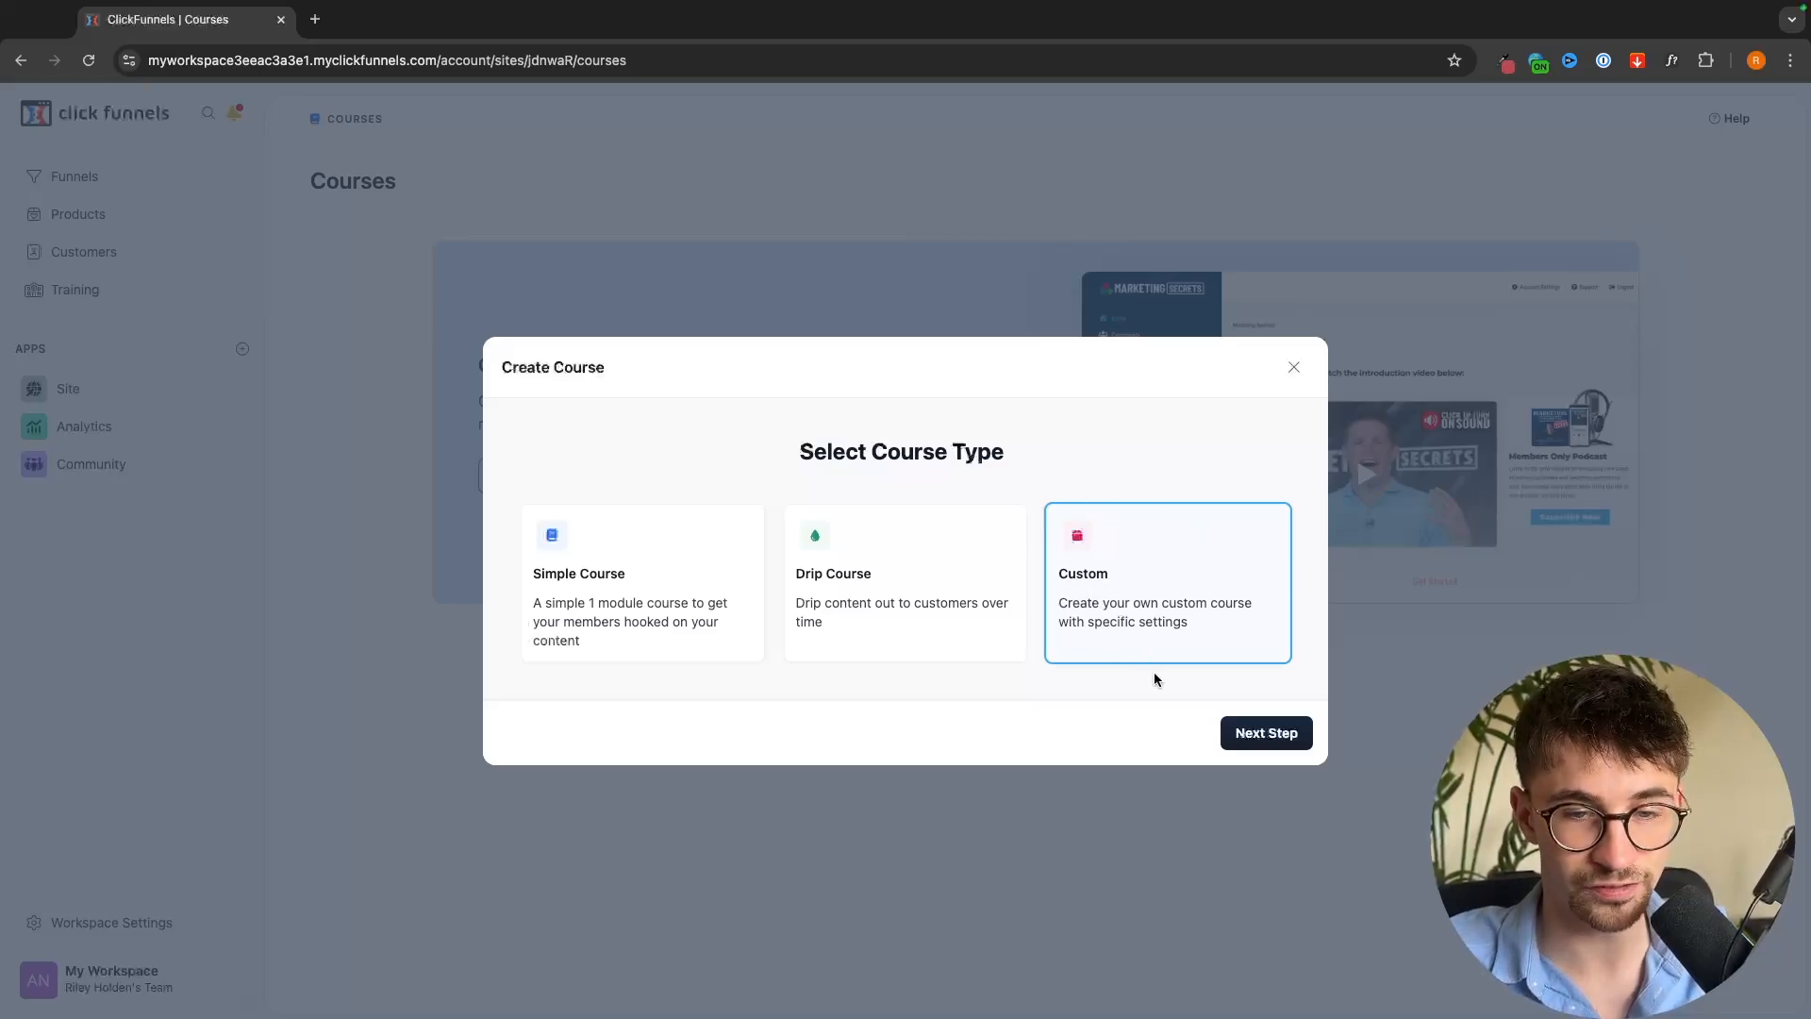
click(1294, 739)
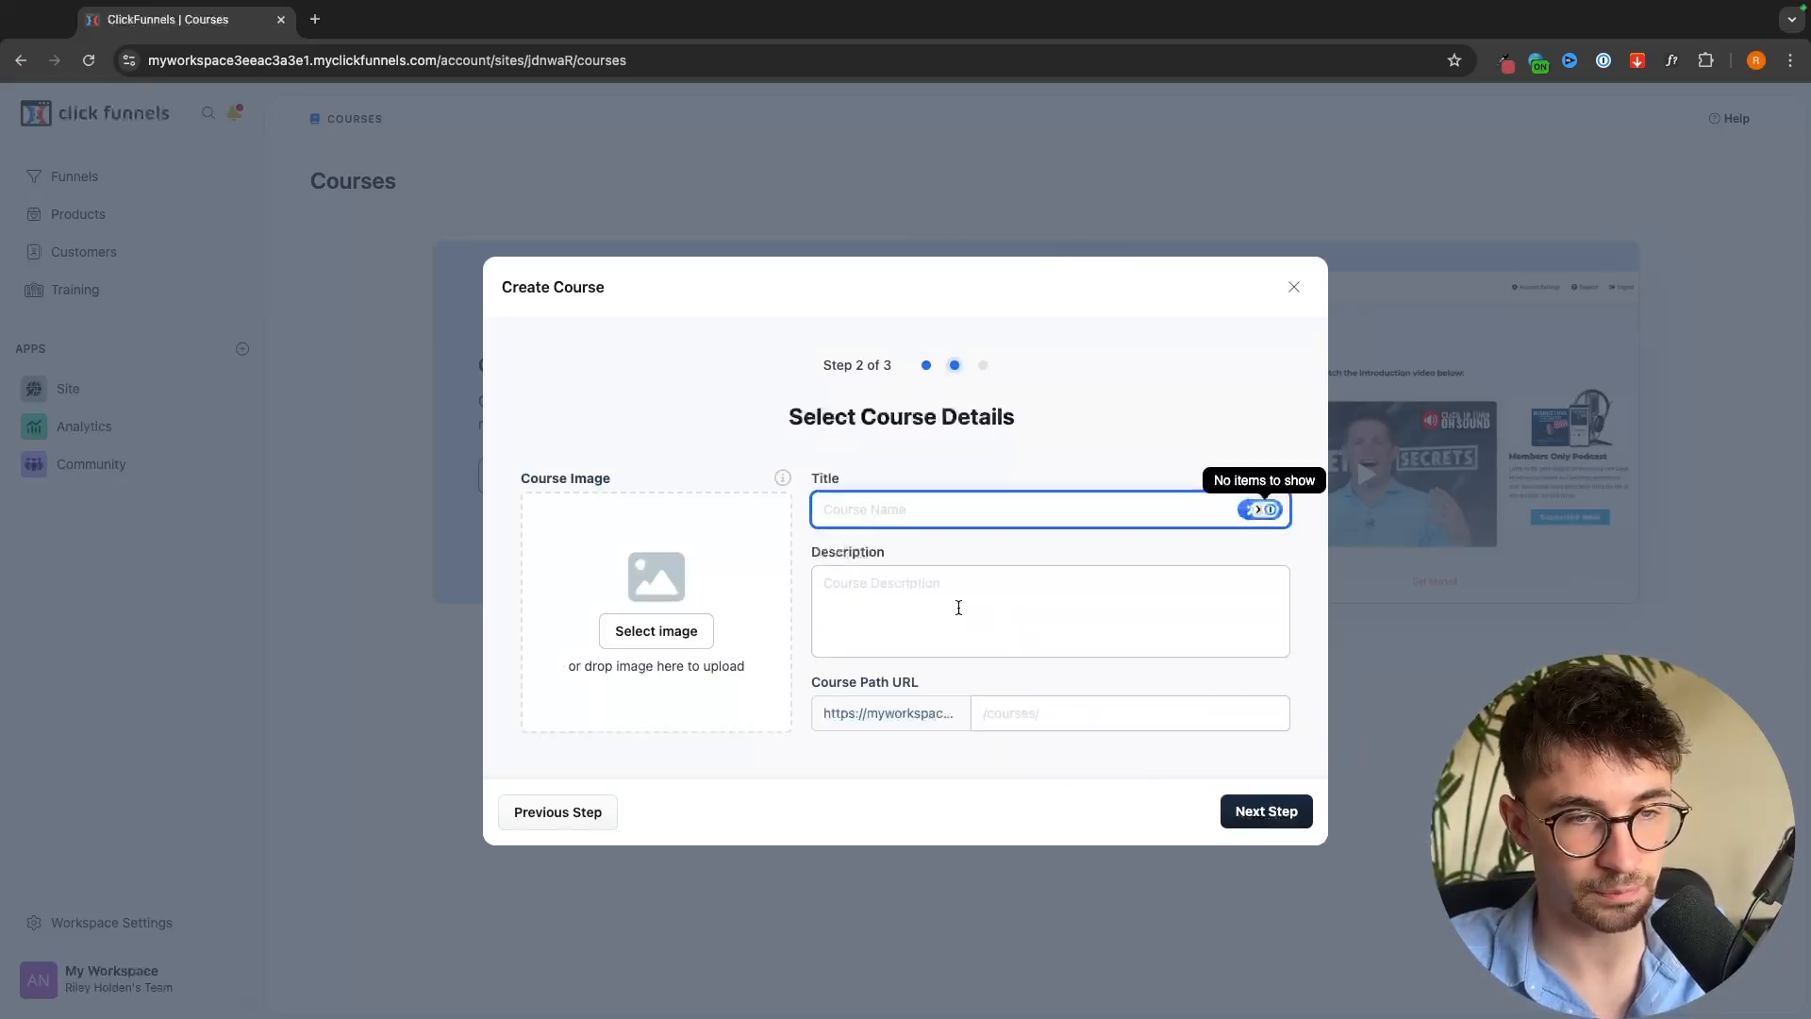
Title the new course "Instagram Growth Mastery"
click(823, 375)
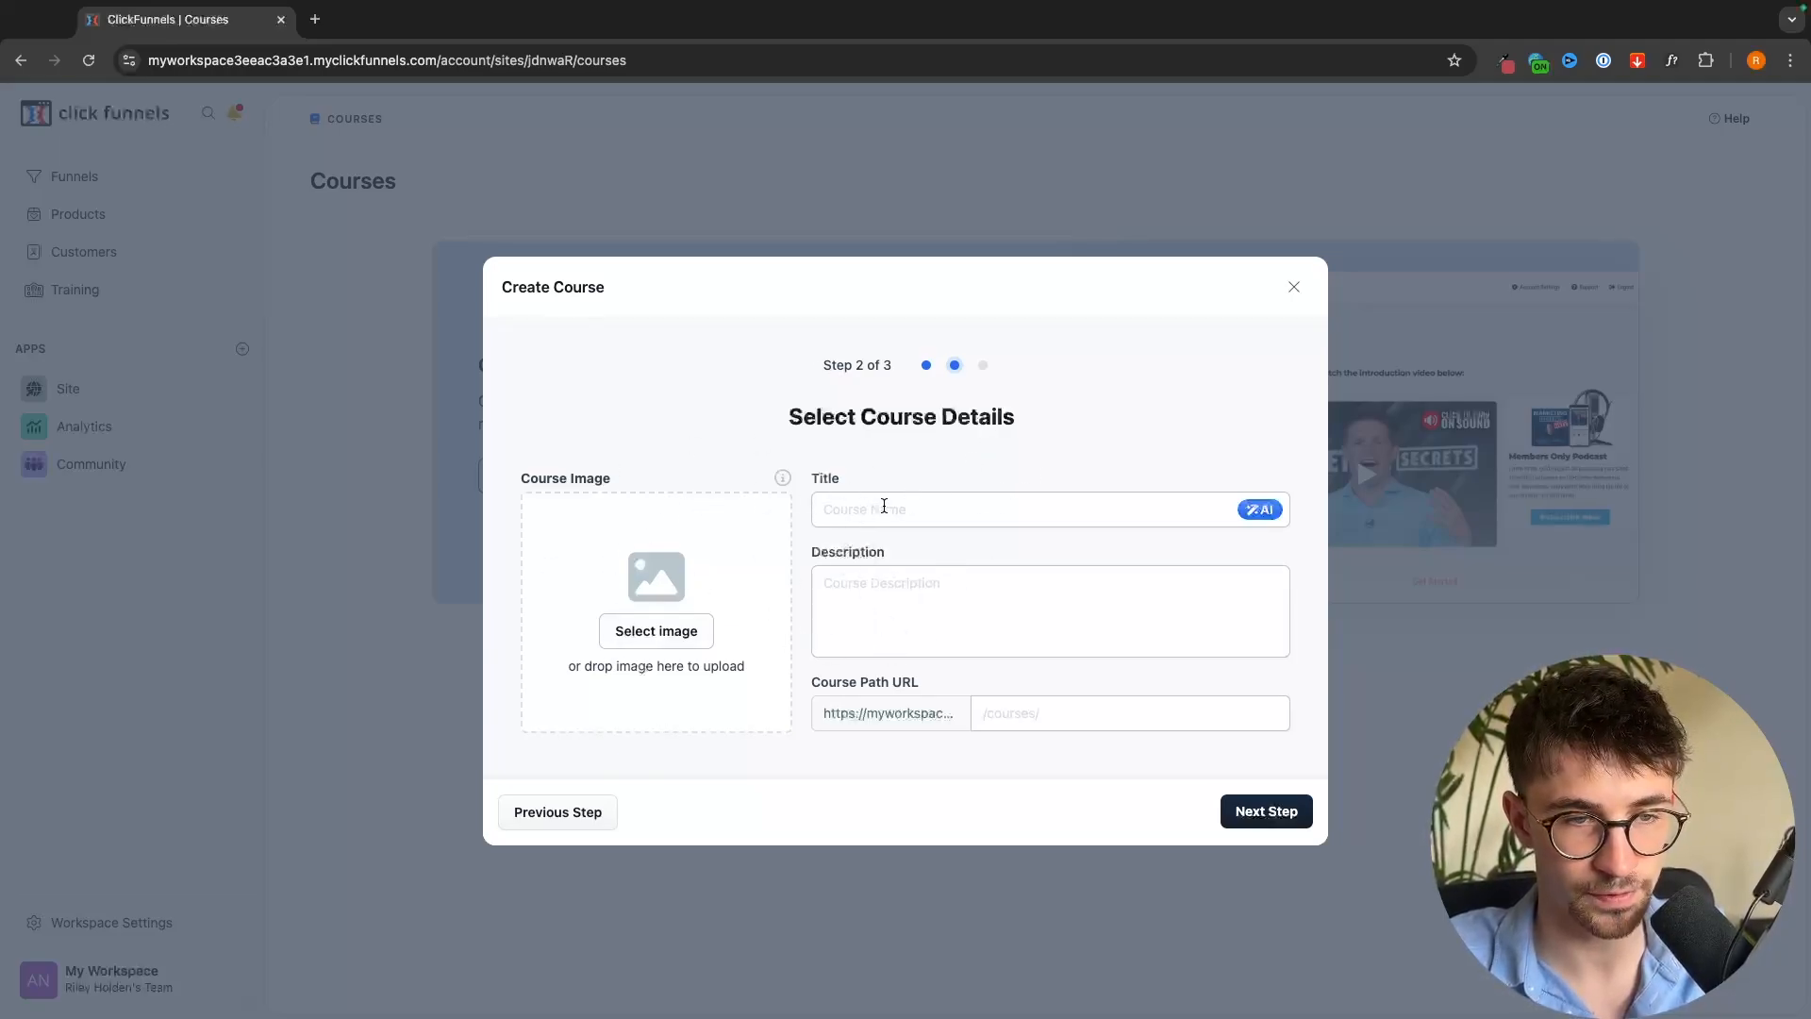
click(978, 587)
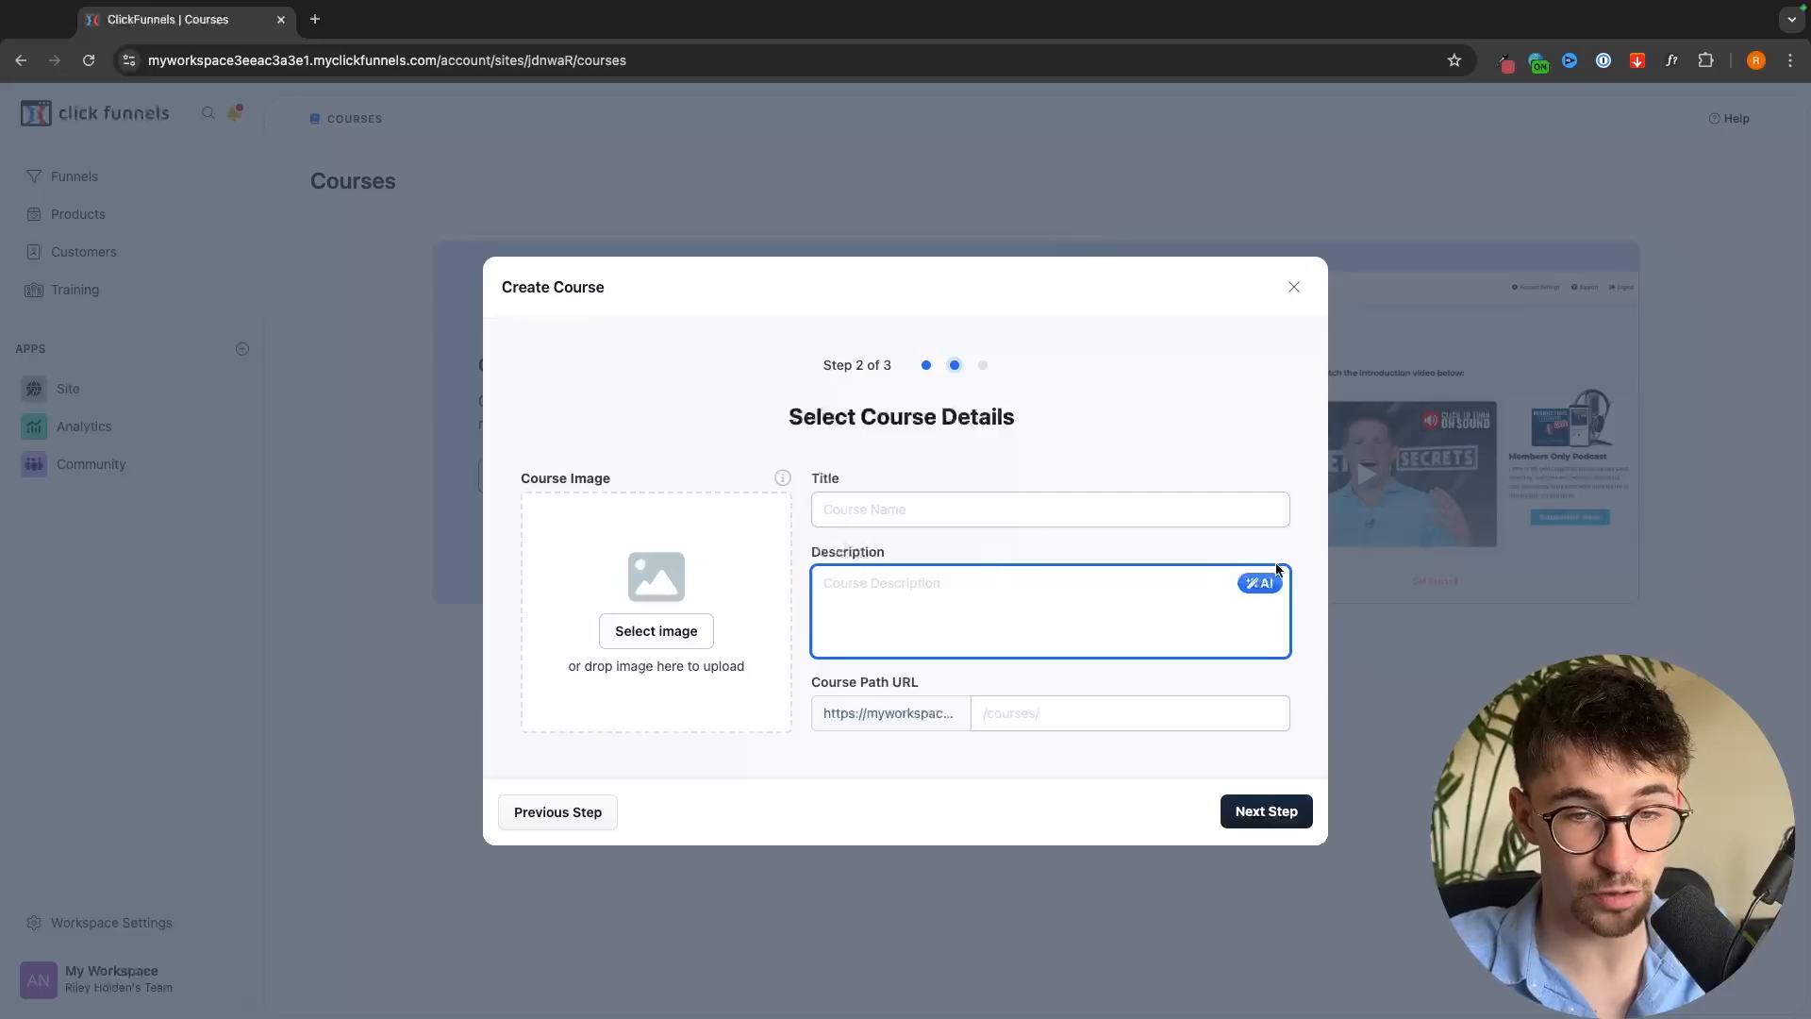
click(956, 512)
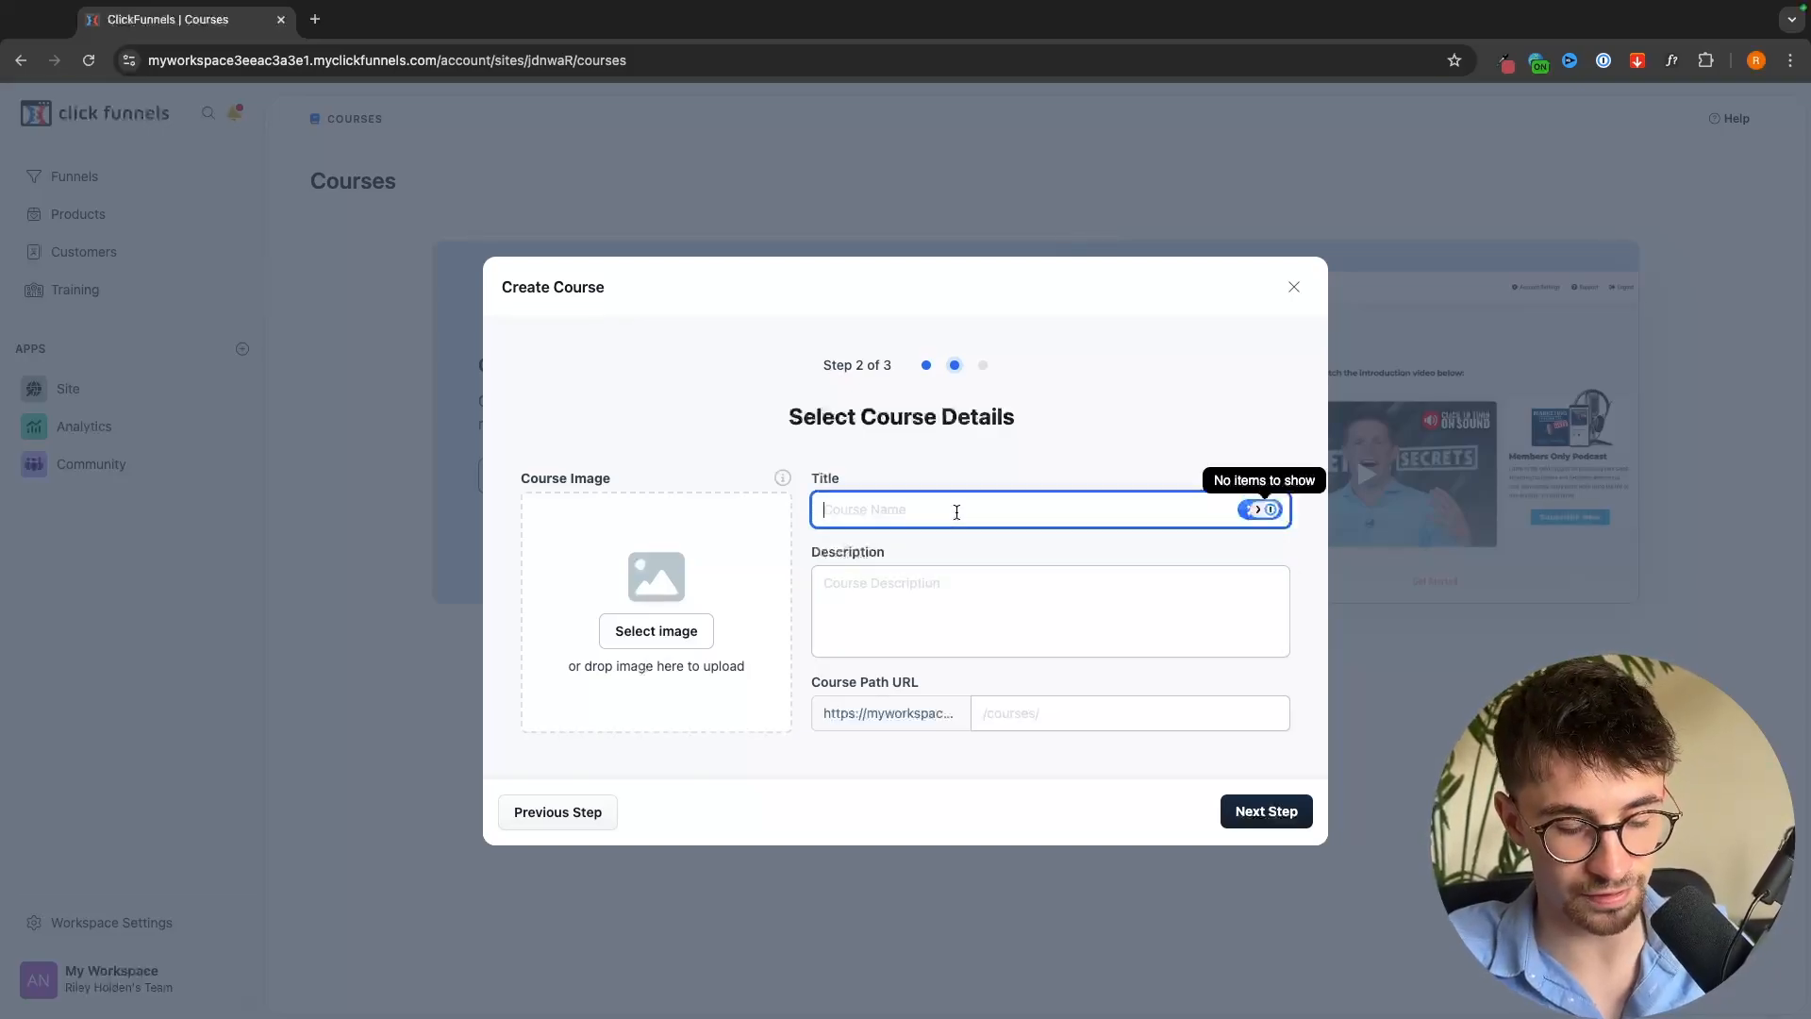
text(Instagram Growth Mastery)
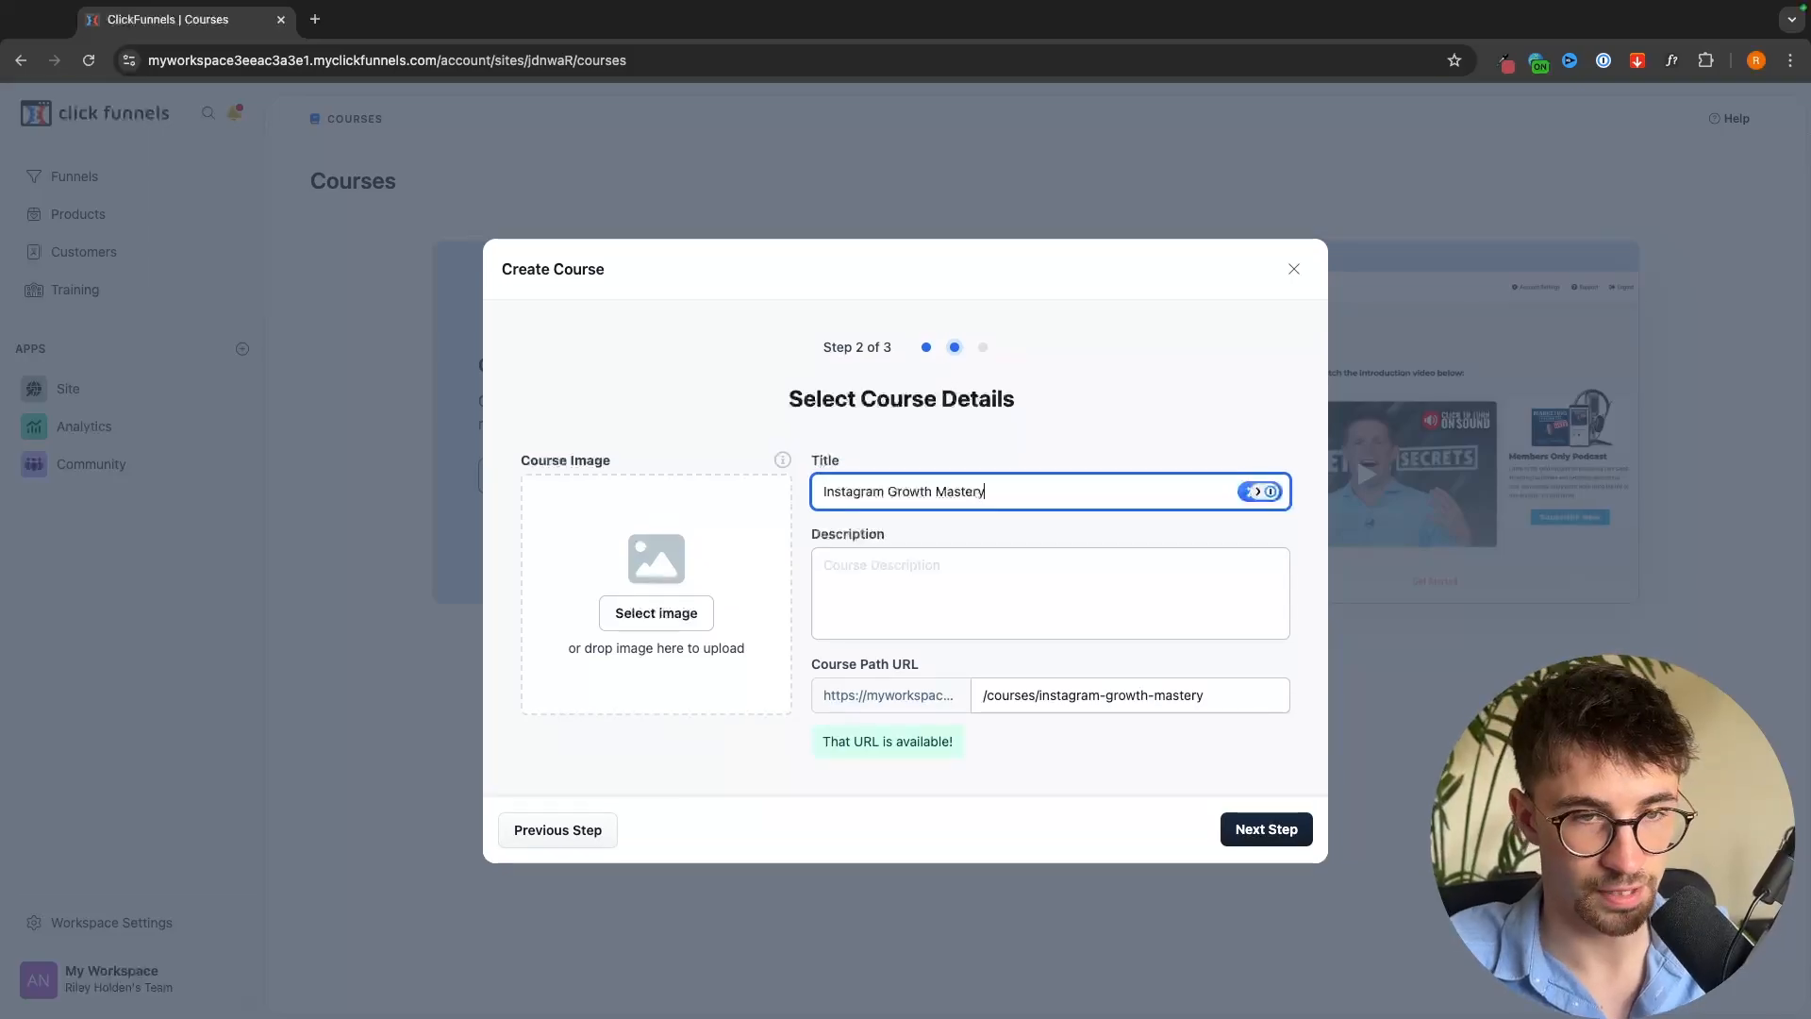
Ask the AI assistant for a description of the Instagram growth mastery course that shows people how to grow and monetize their Instagram following
click(887, 575)
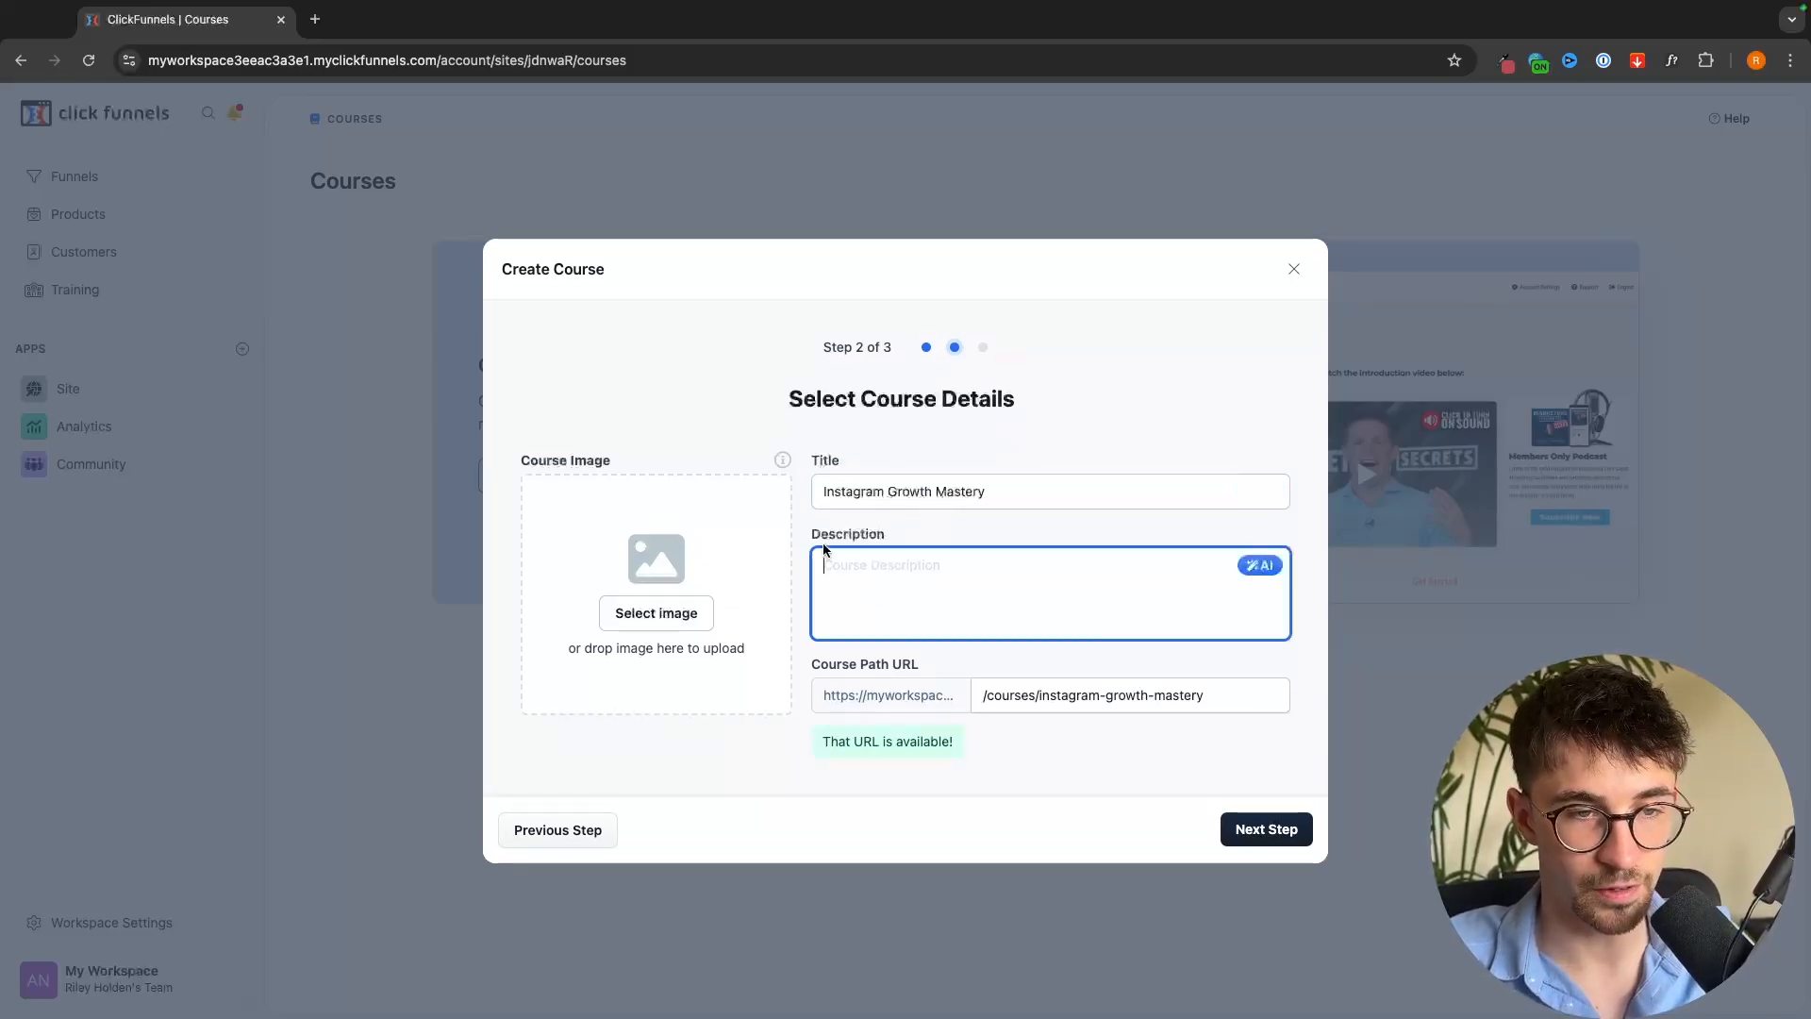
click(1270, 568)
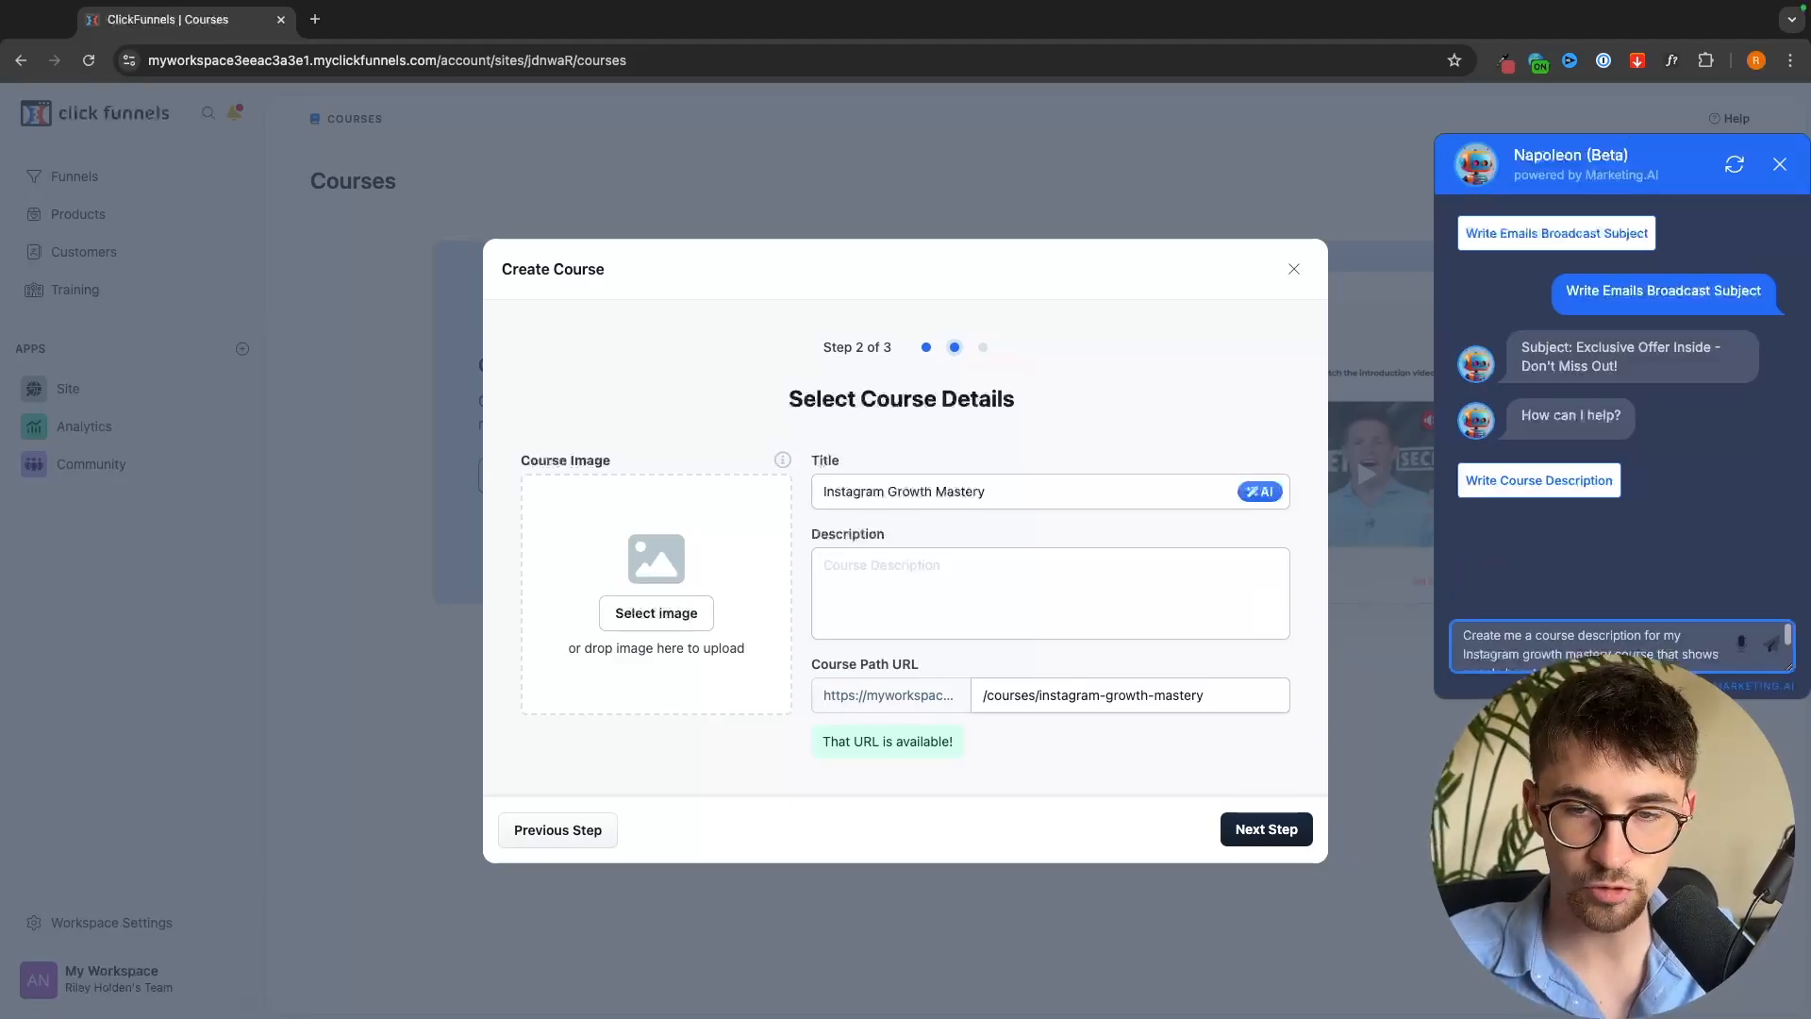
scroll(1603, 641, down, 1)
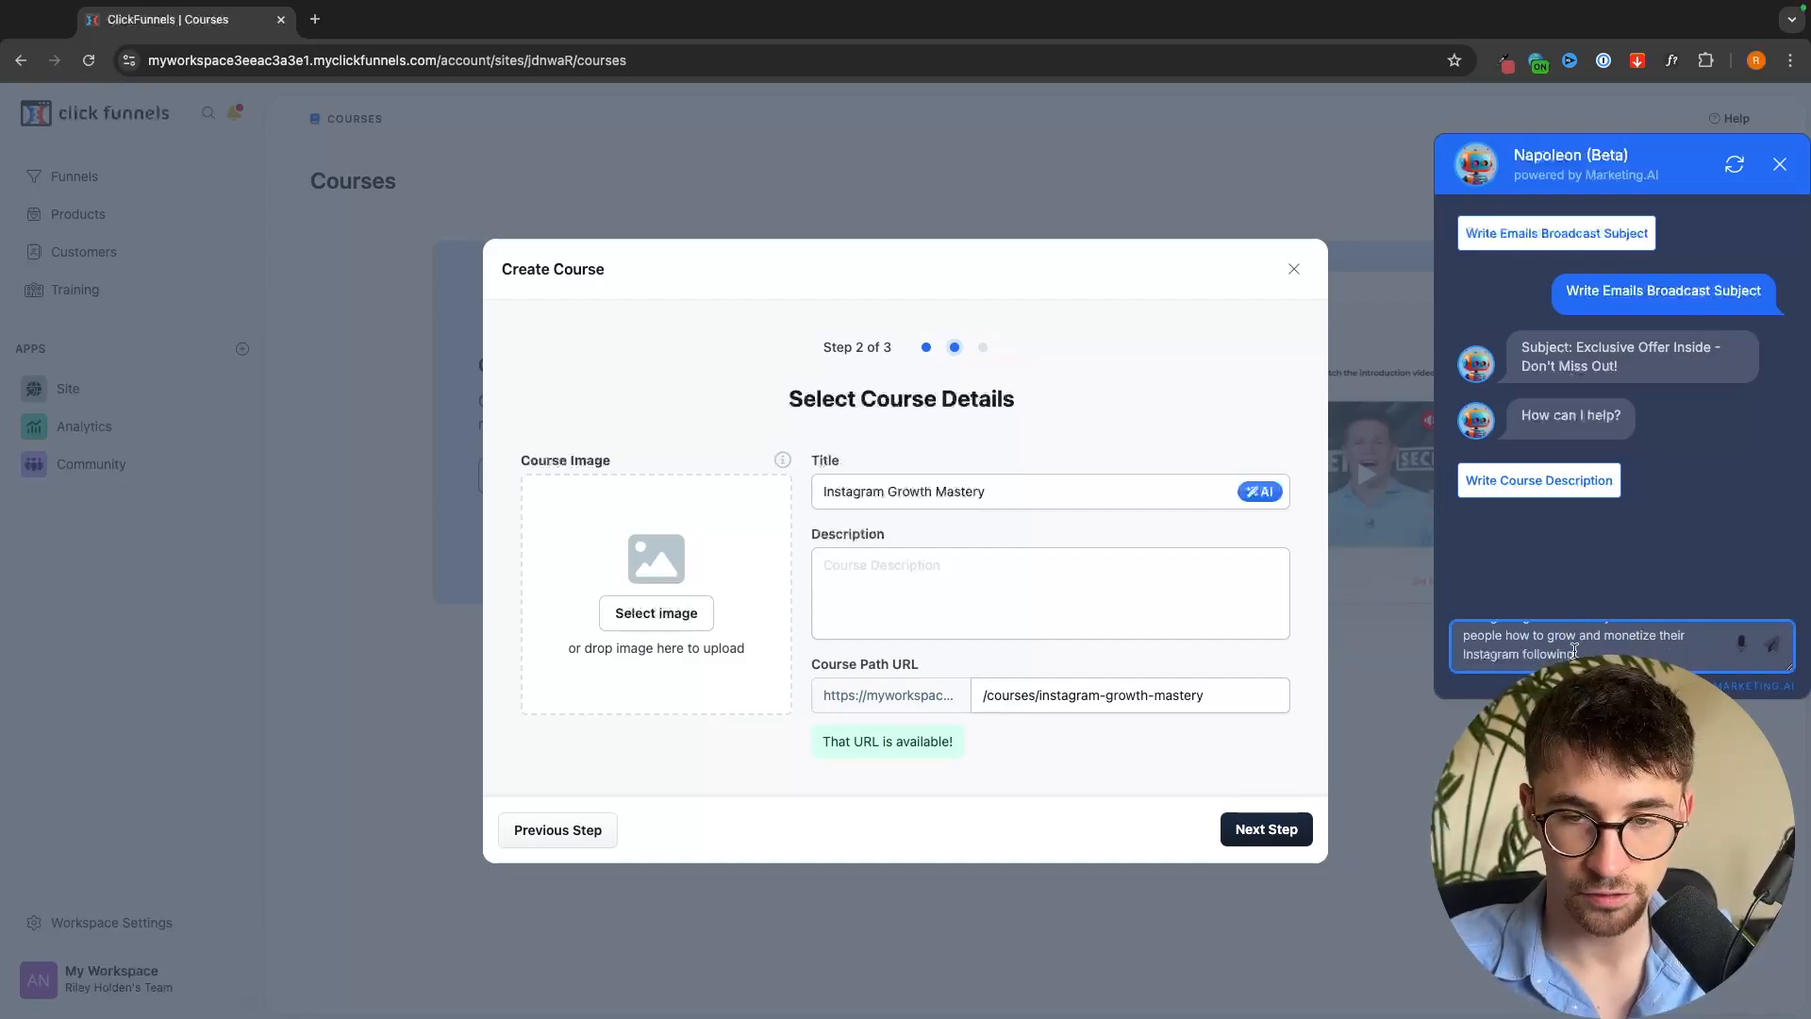
key(super+a)
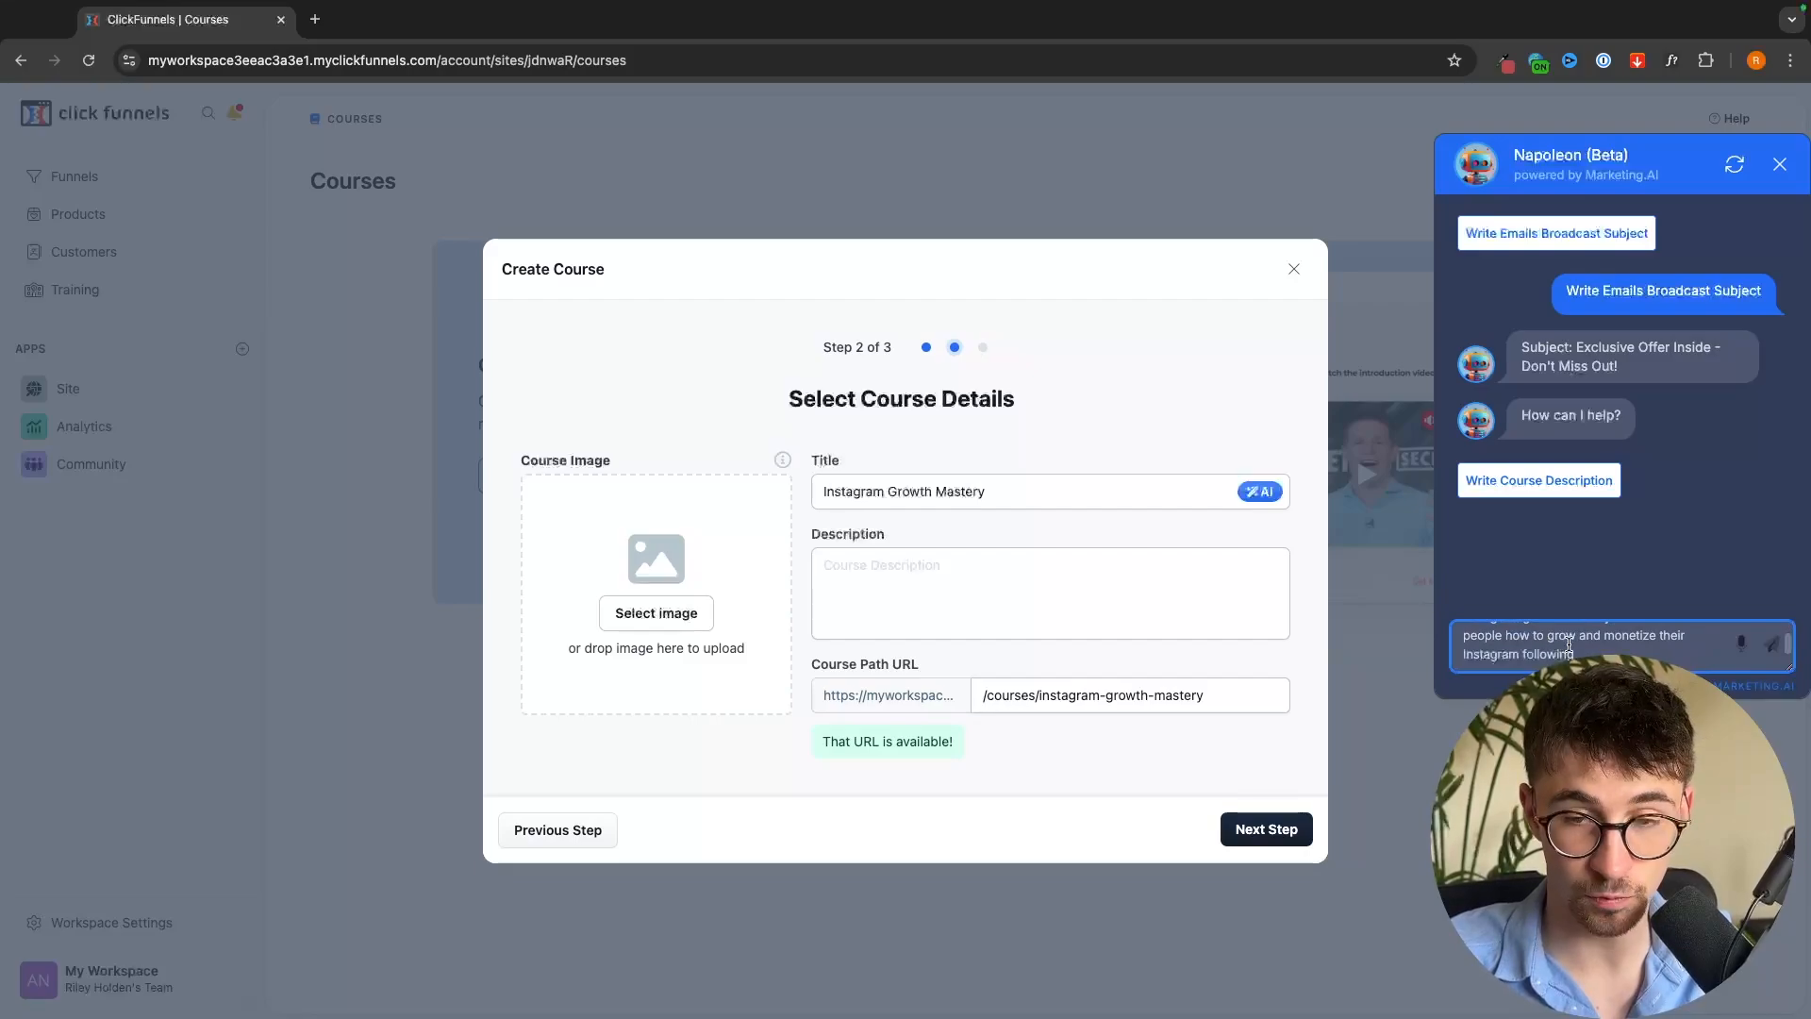
key(Return)
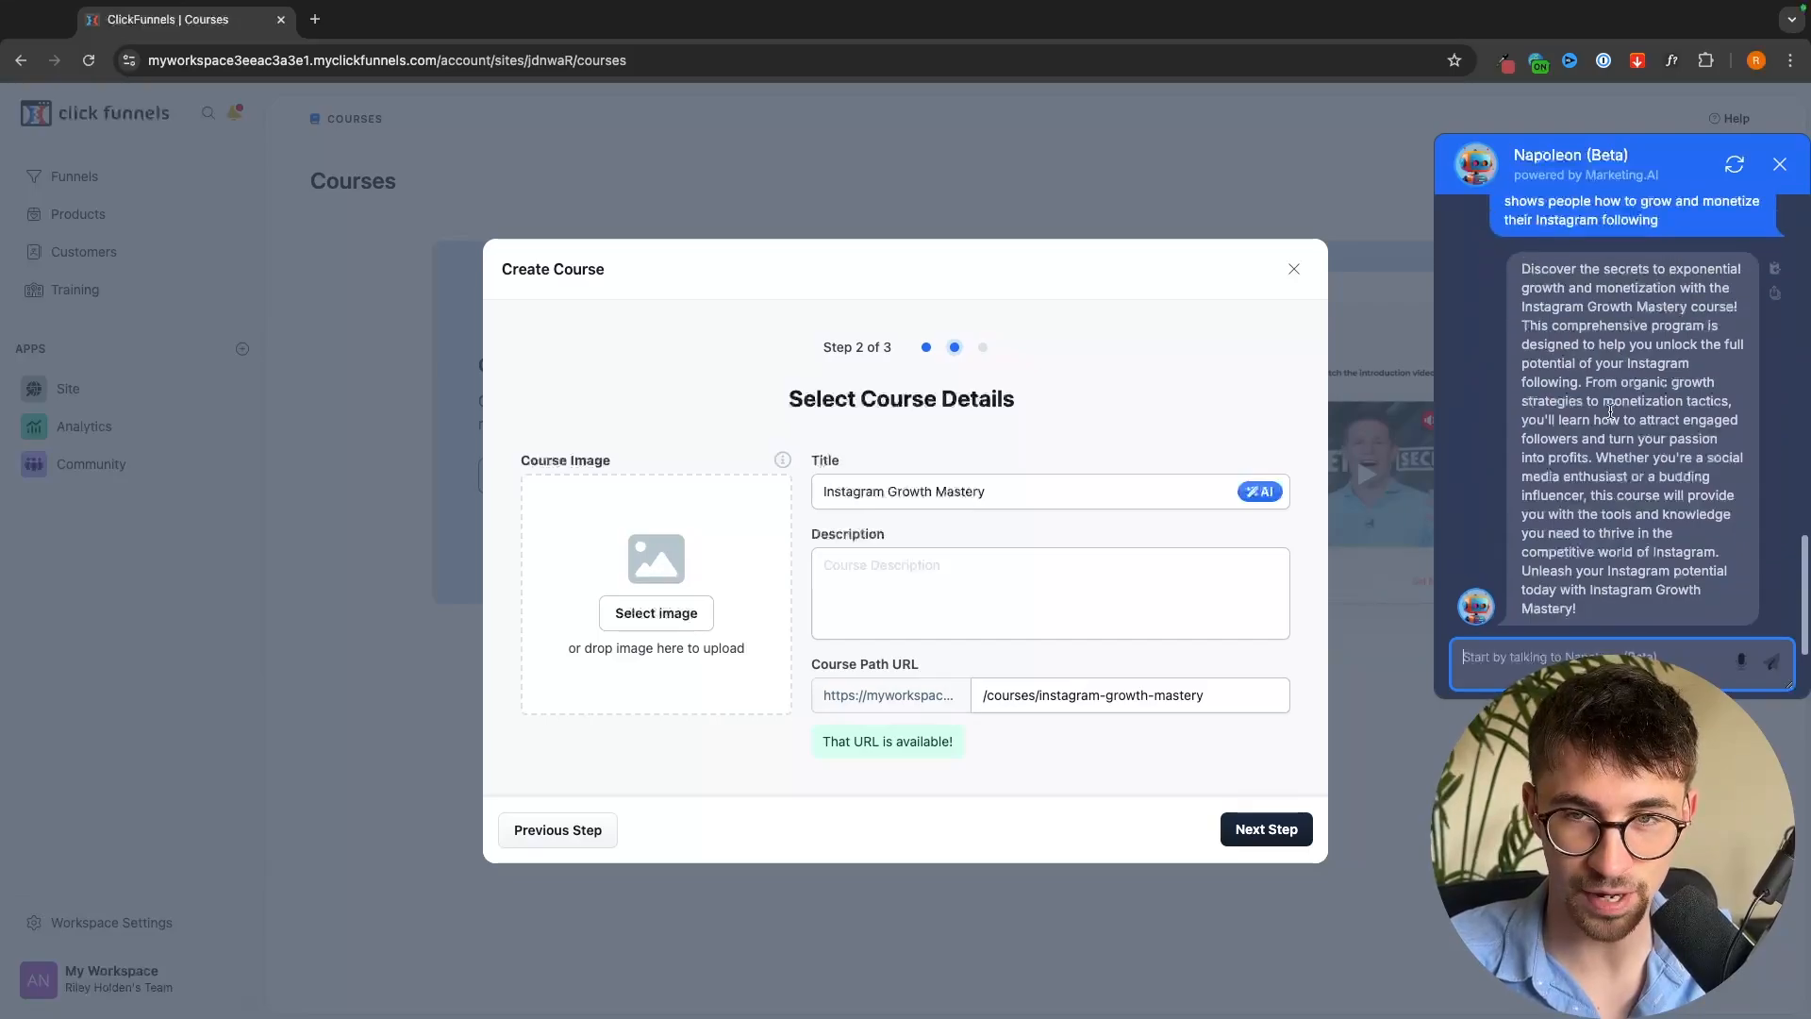
Copy the AI-generated course description from the assistant's chat into the course's Description
drag(1755, 618, 1519, 271)
key(ctrl+c)
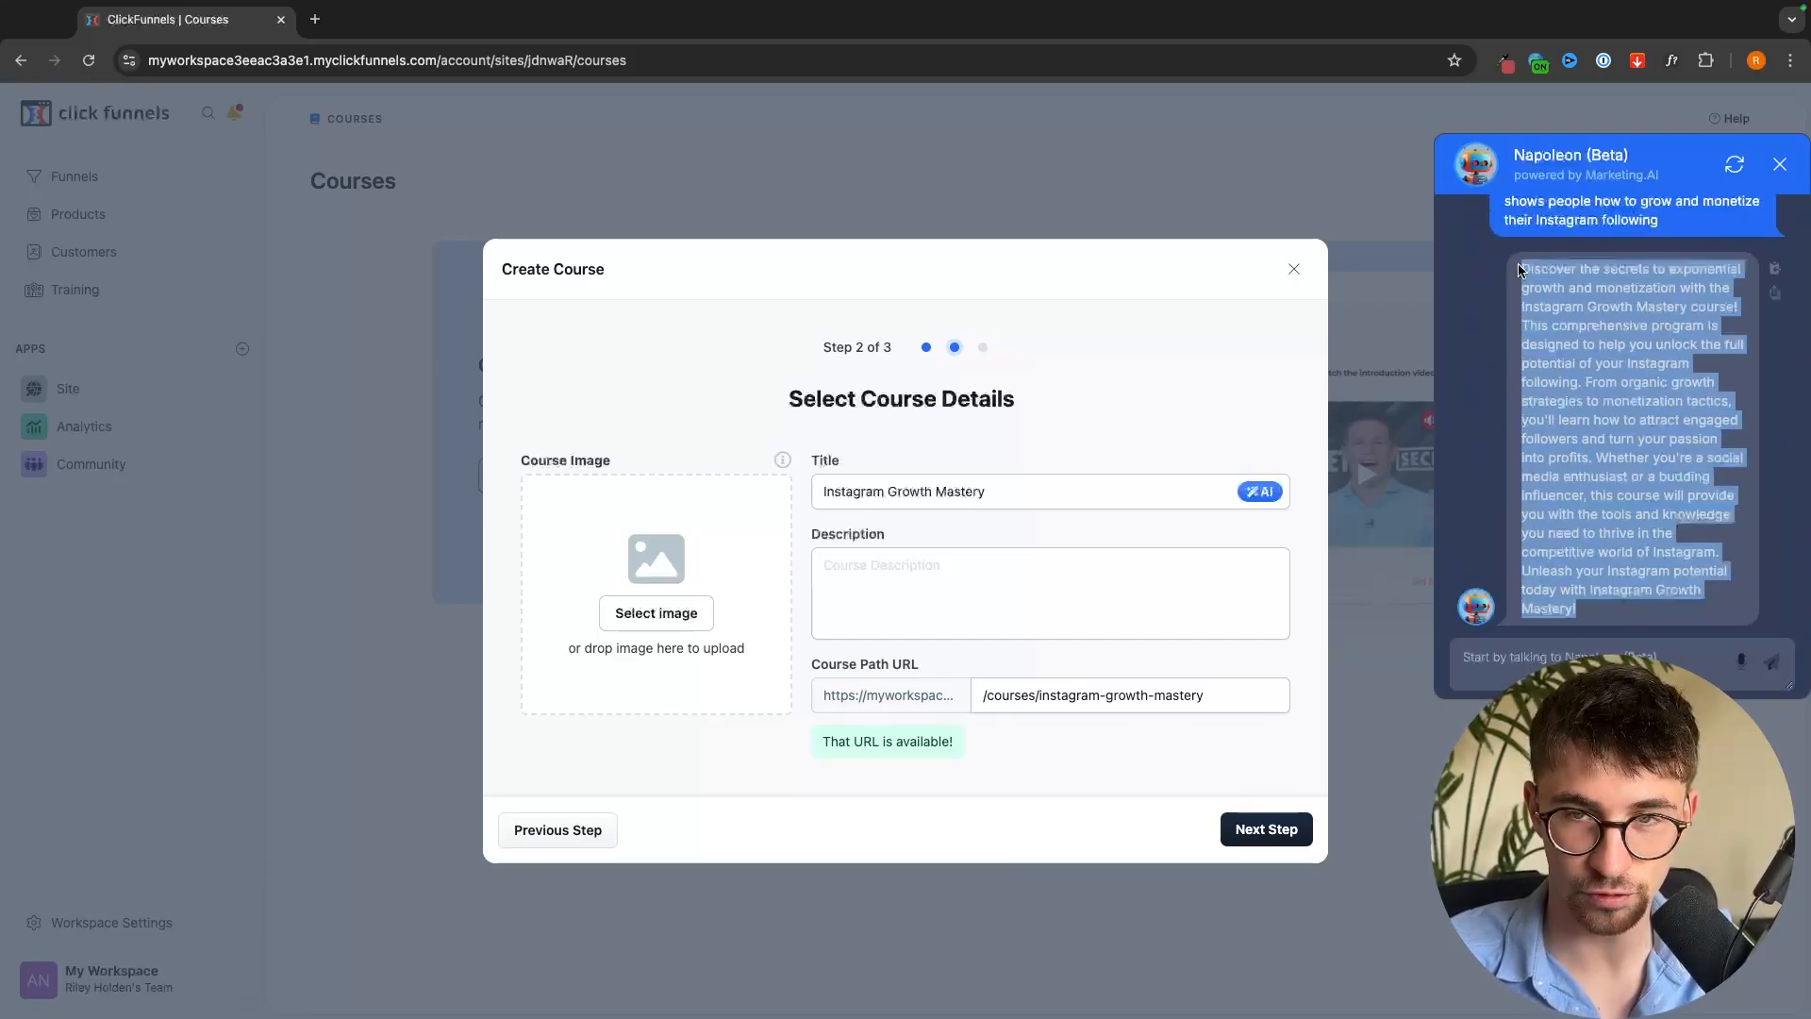
click(954, 555)
key(ctrl+v)
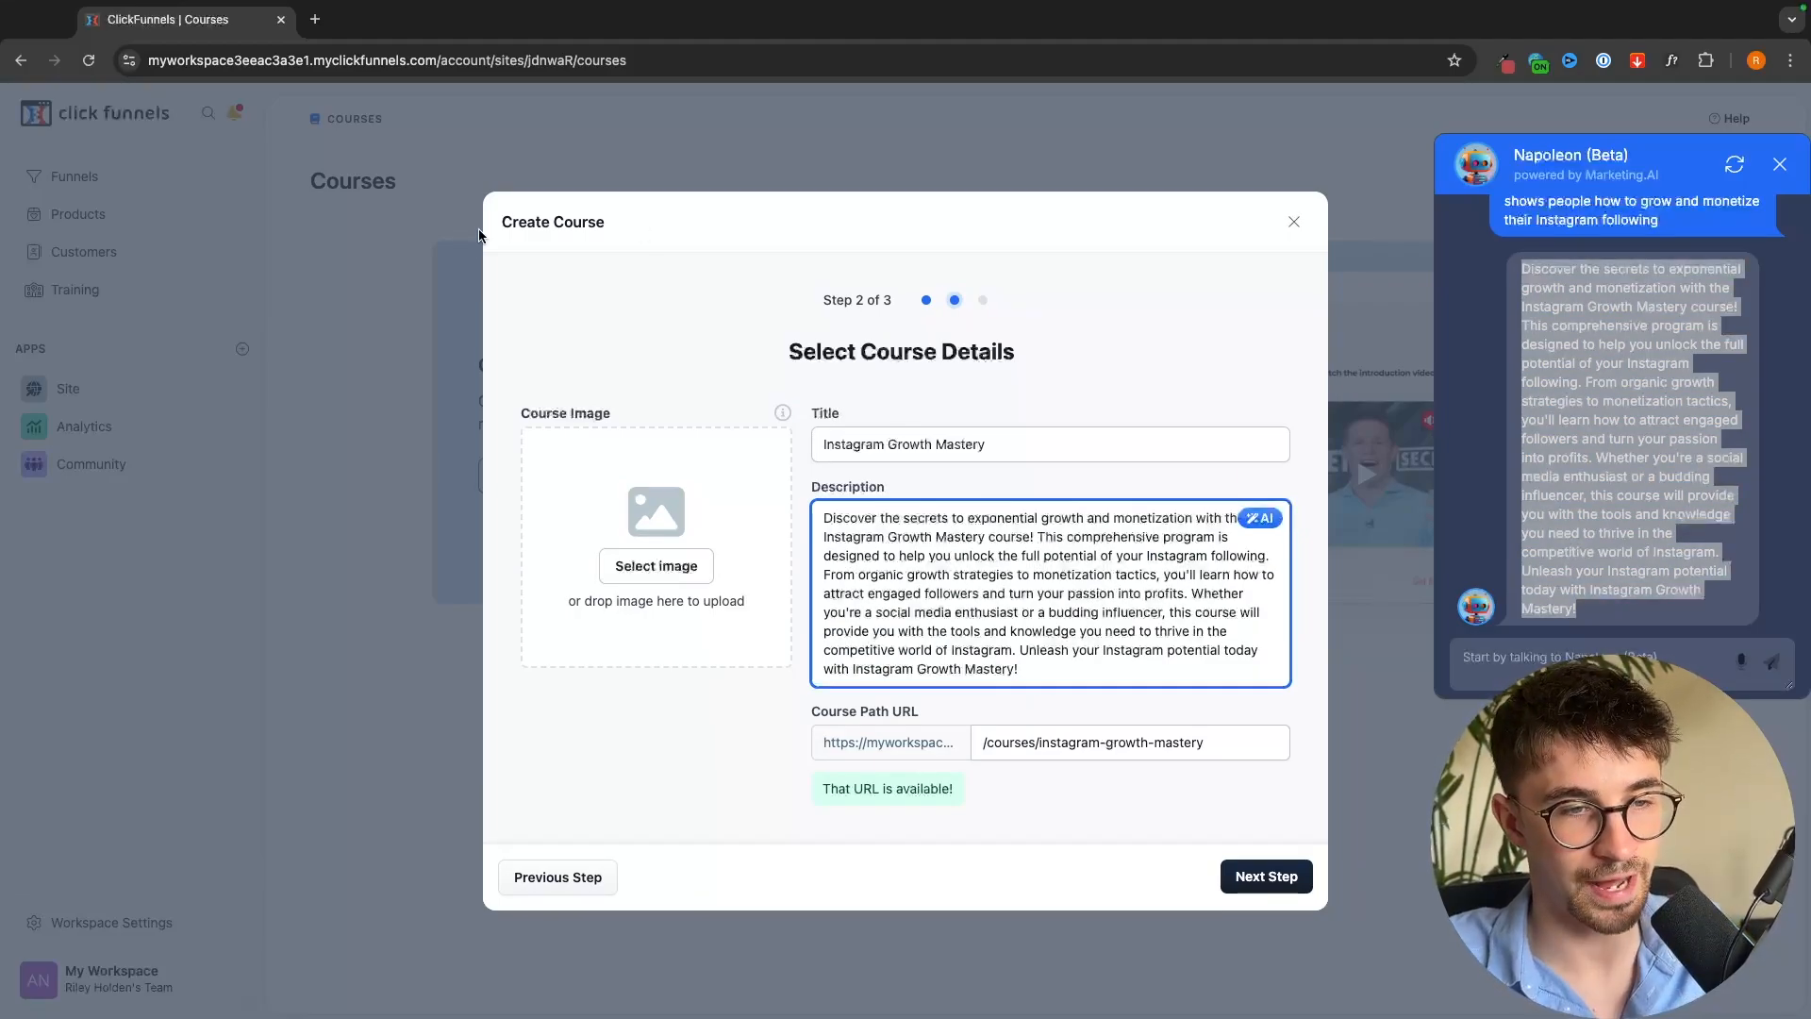
click(616, 368)
drag(525, 415, 592, 415)
click(635, 415)
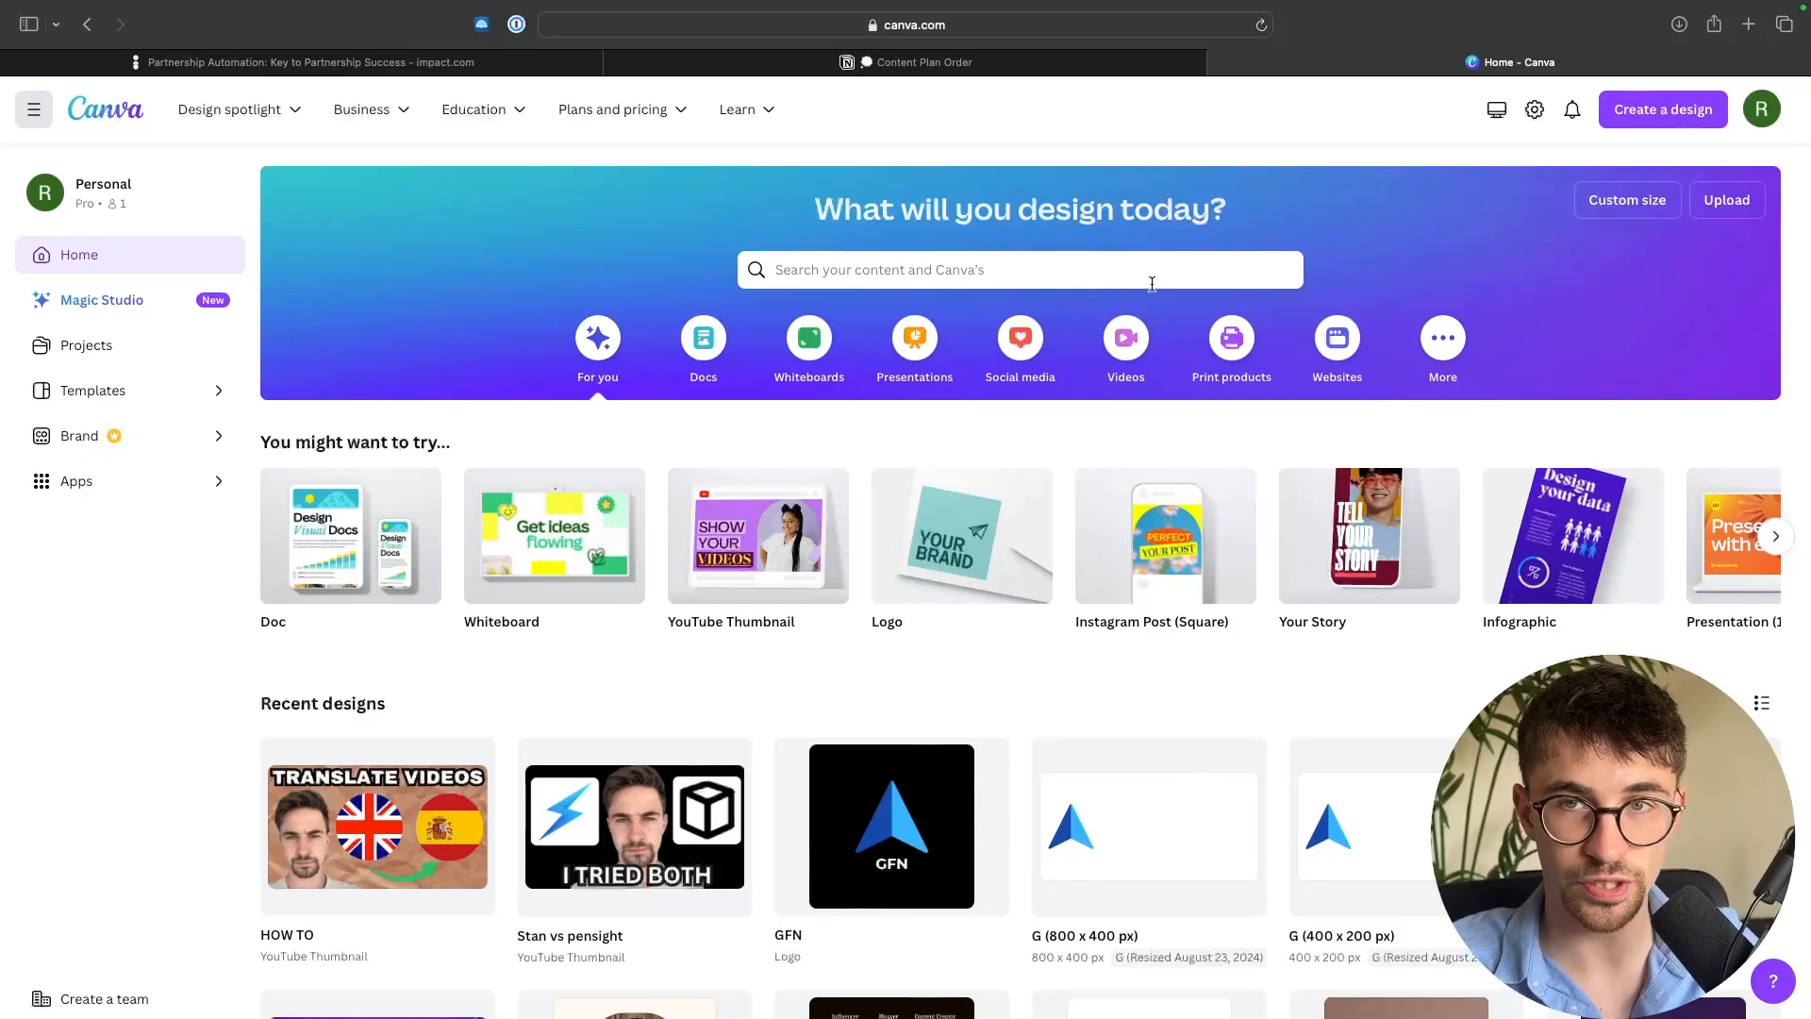
Switch to Canva, create a blank YouTube Thumbnail design for the course image, and look through the suggested templates
click(1665, 109)
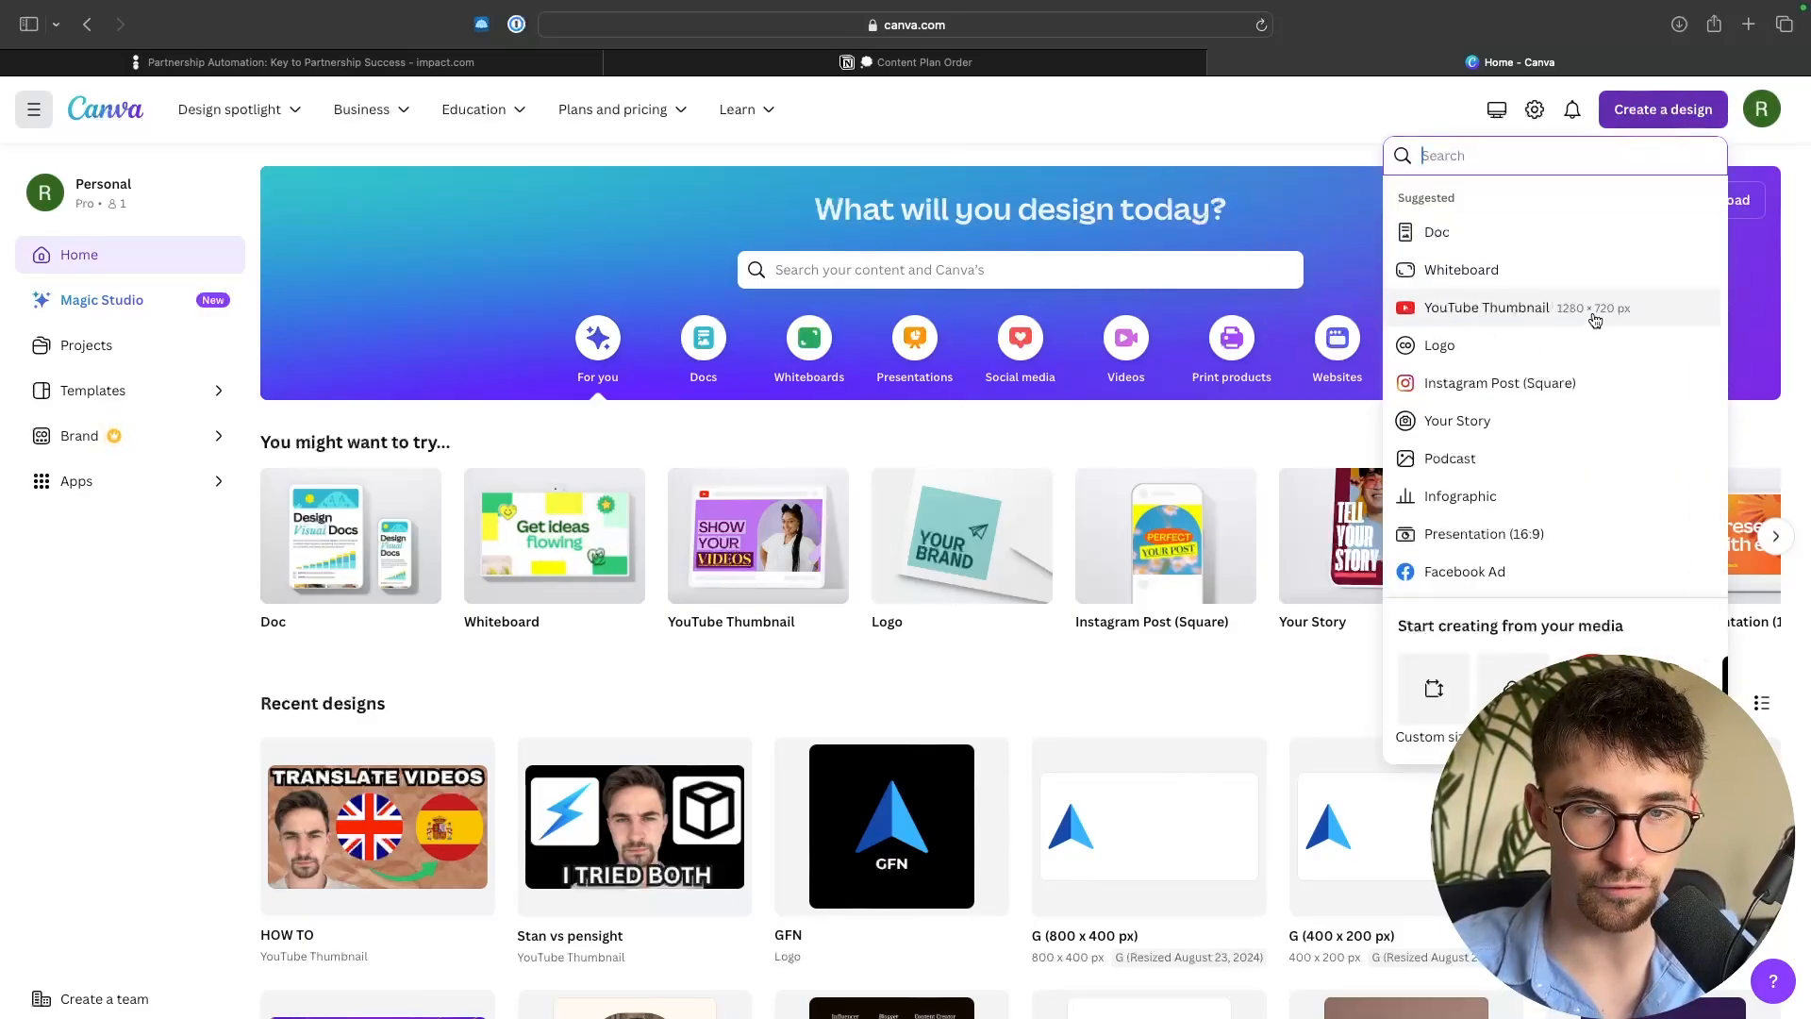
click(1518, 314)
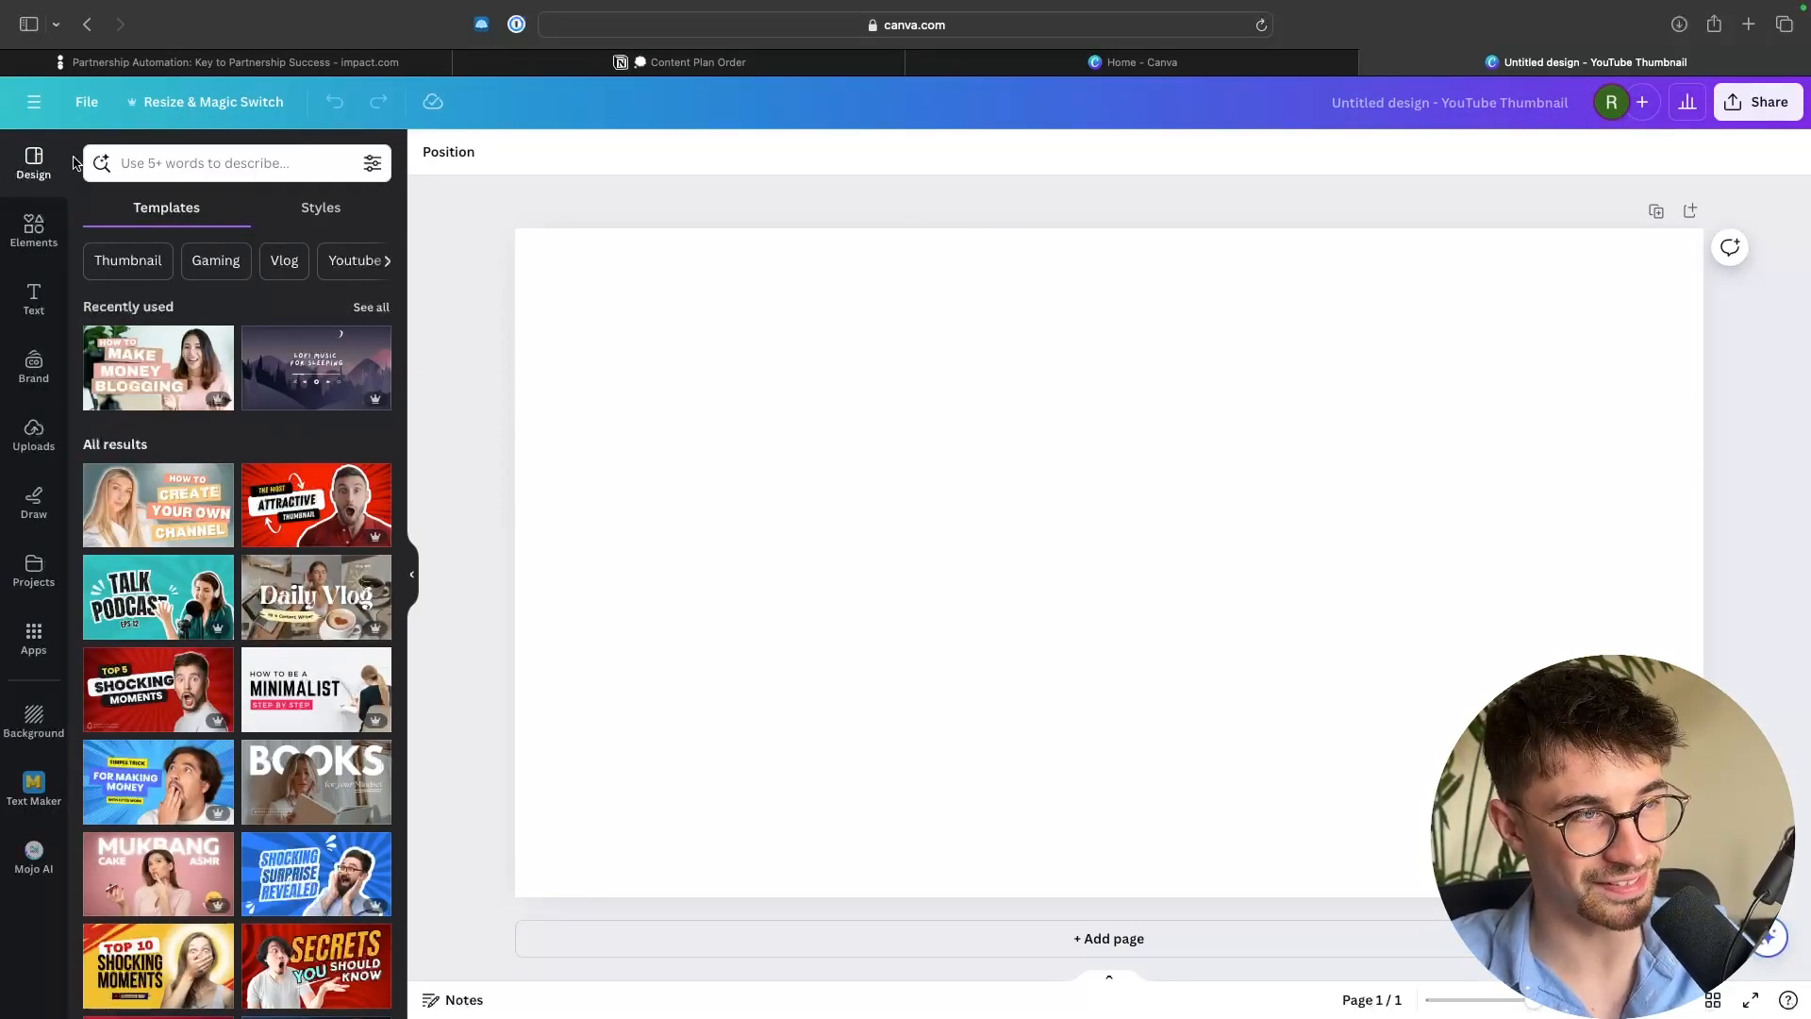
scroll(227, 626, down, 10)
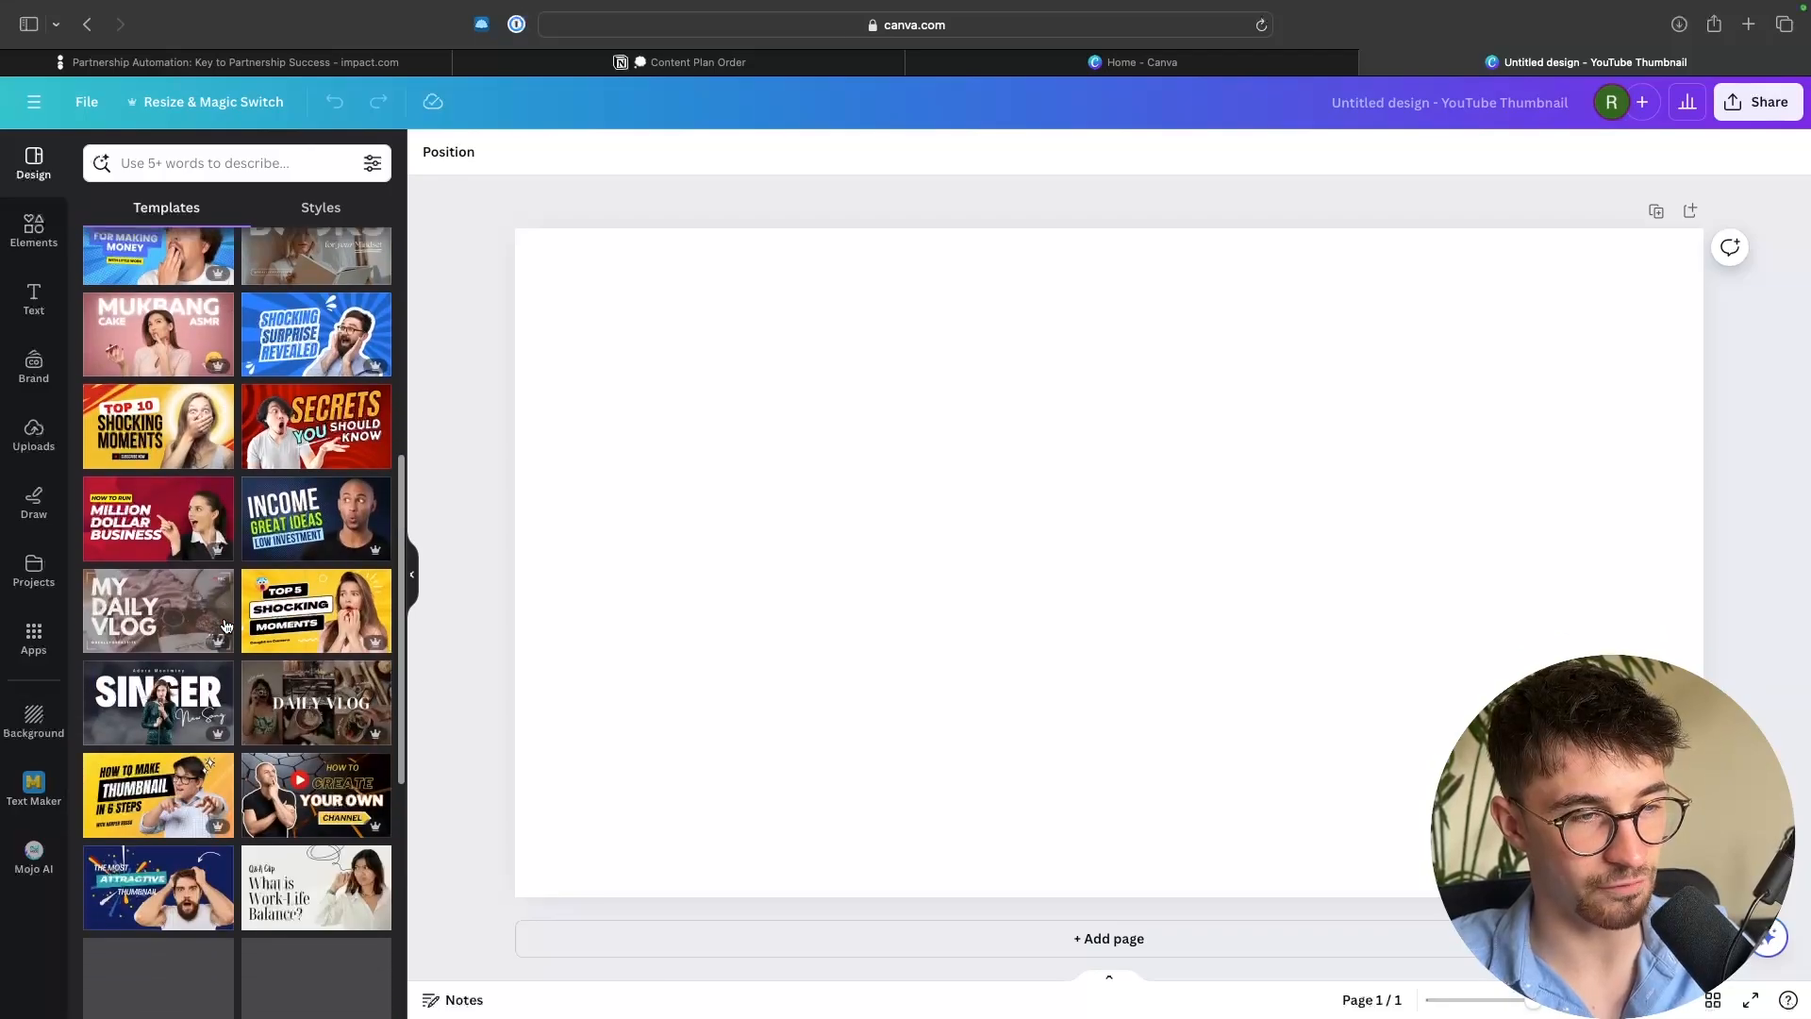
scroll(226, 625, down, 5)
scroll(226, 626, up, 14)
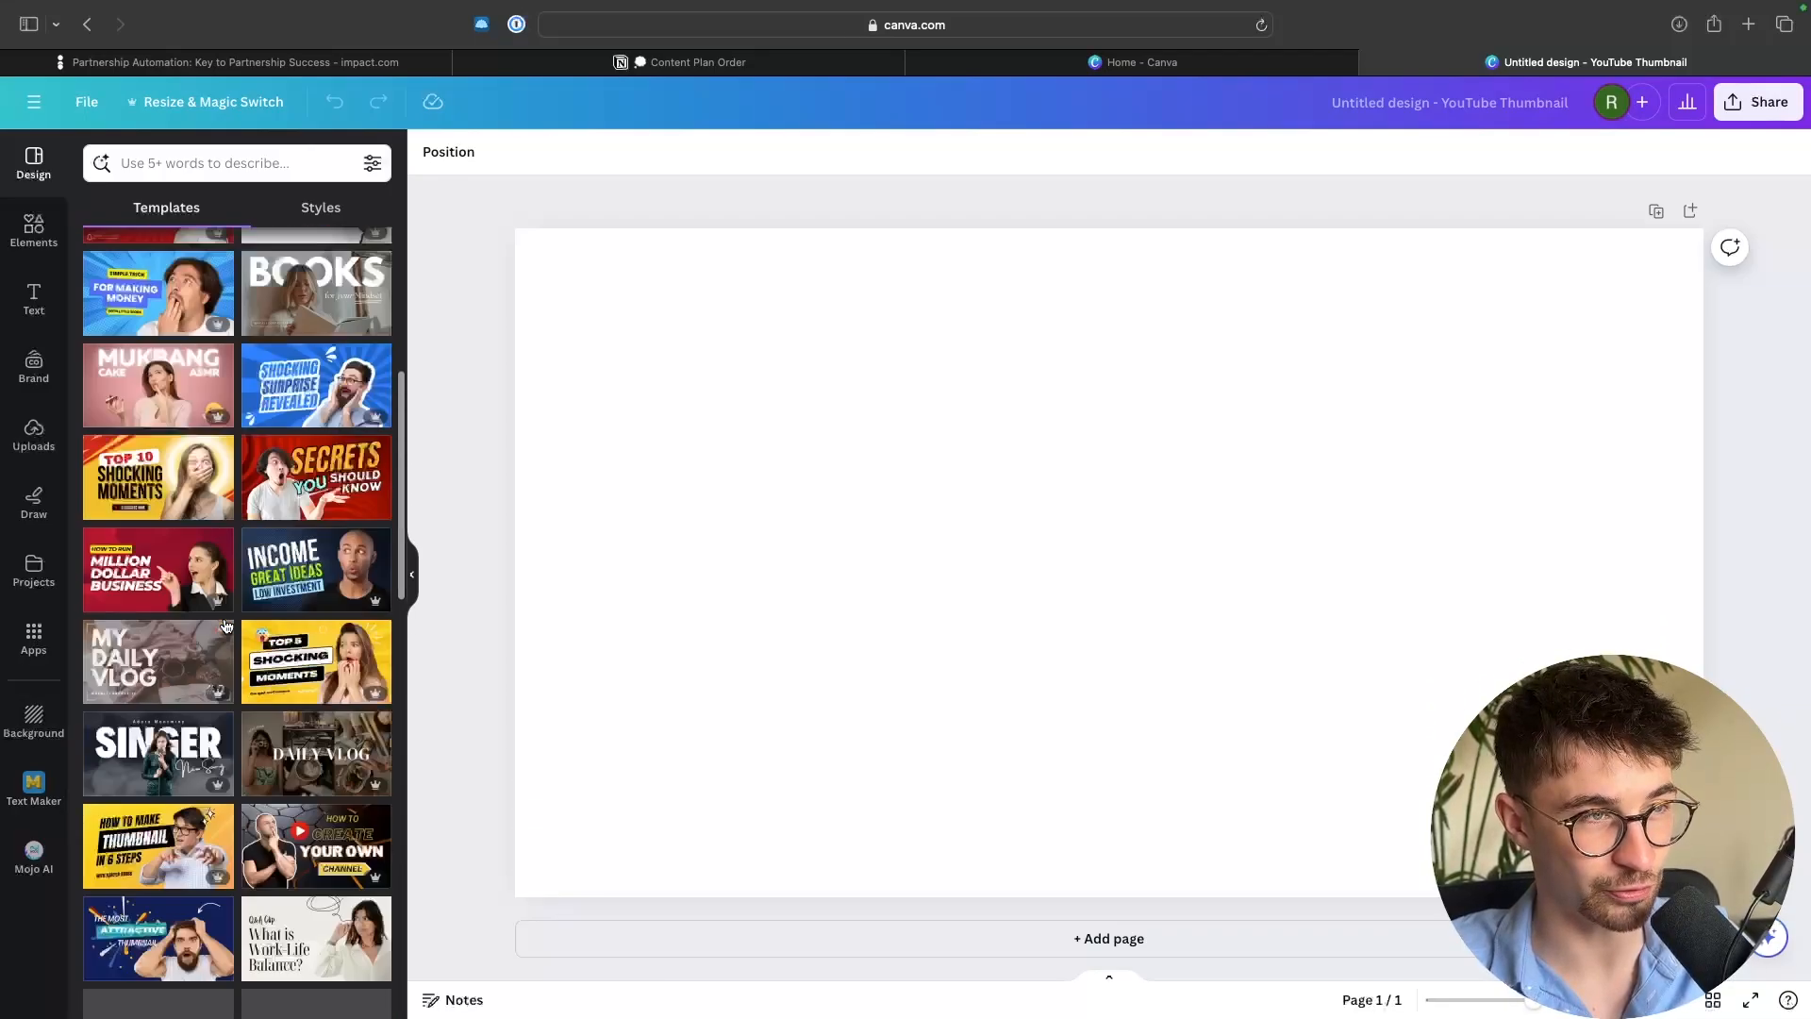
Search the thumbnail templates for "instagram" and look through the results
click(179, 165)
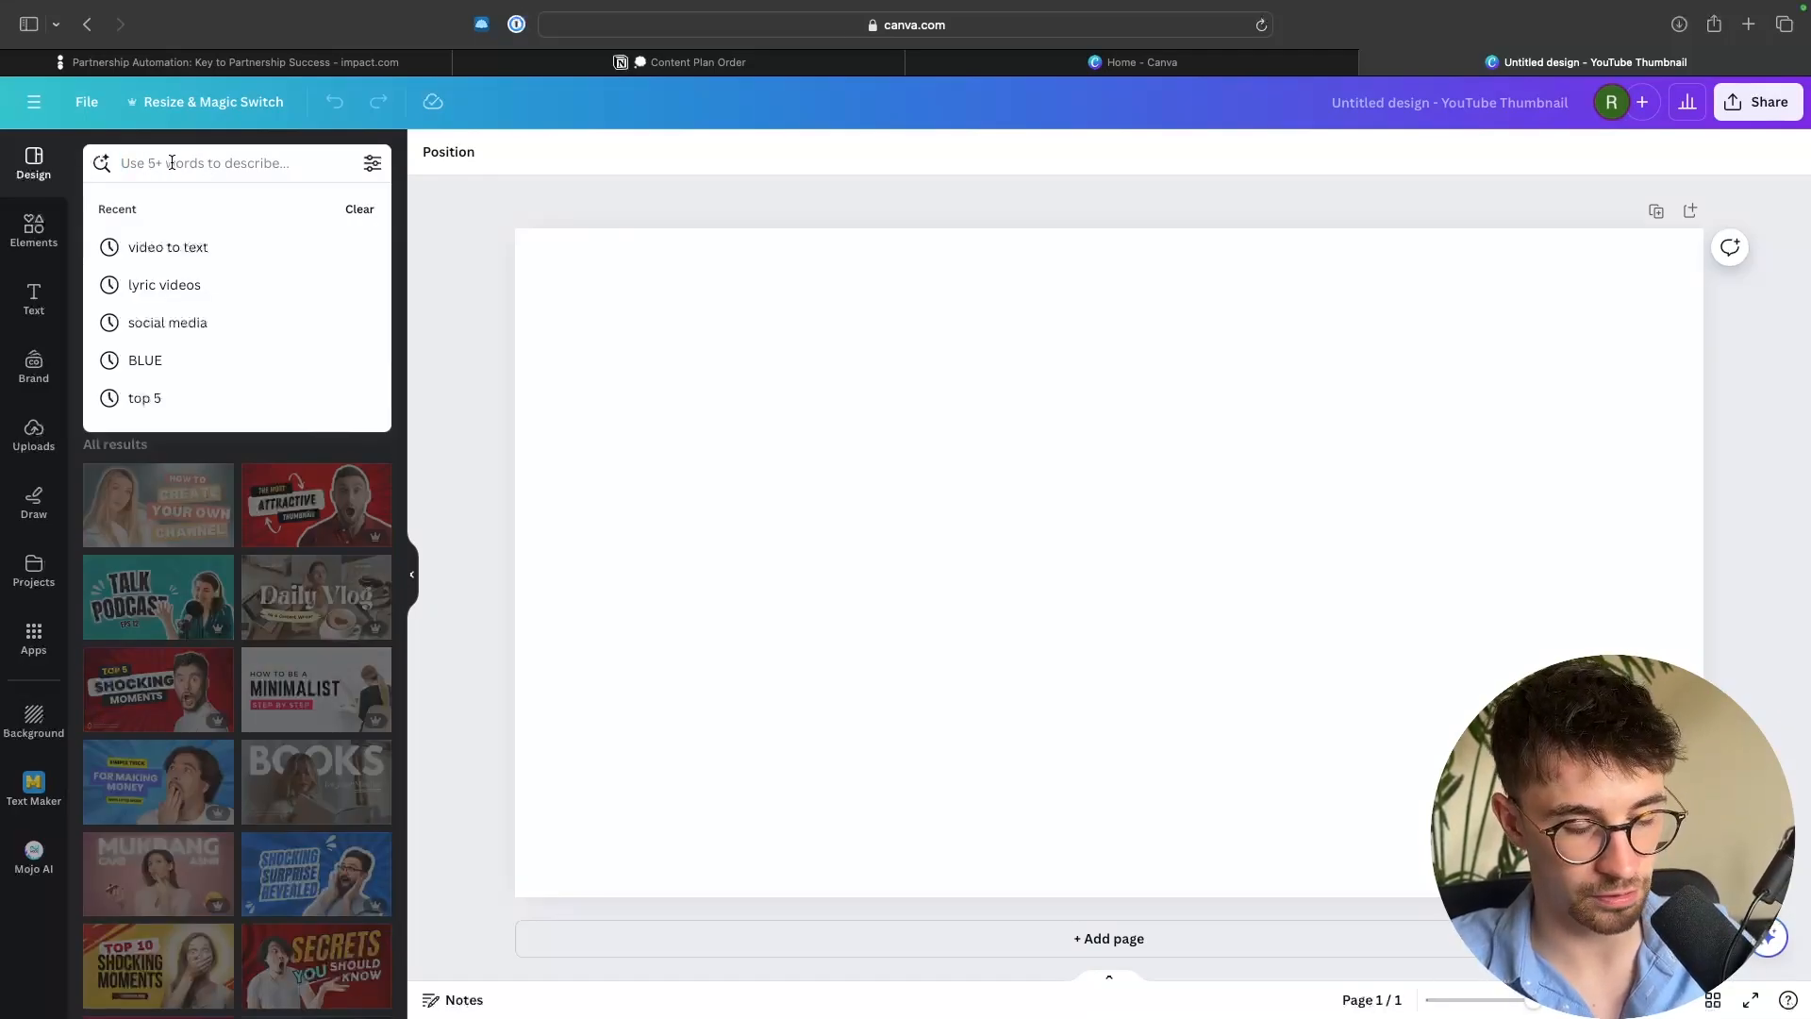
text(instagram)
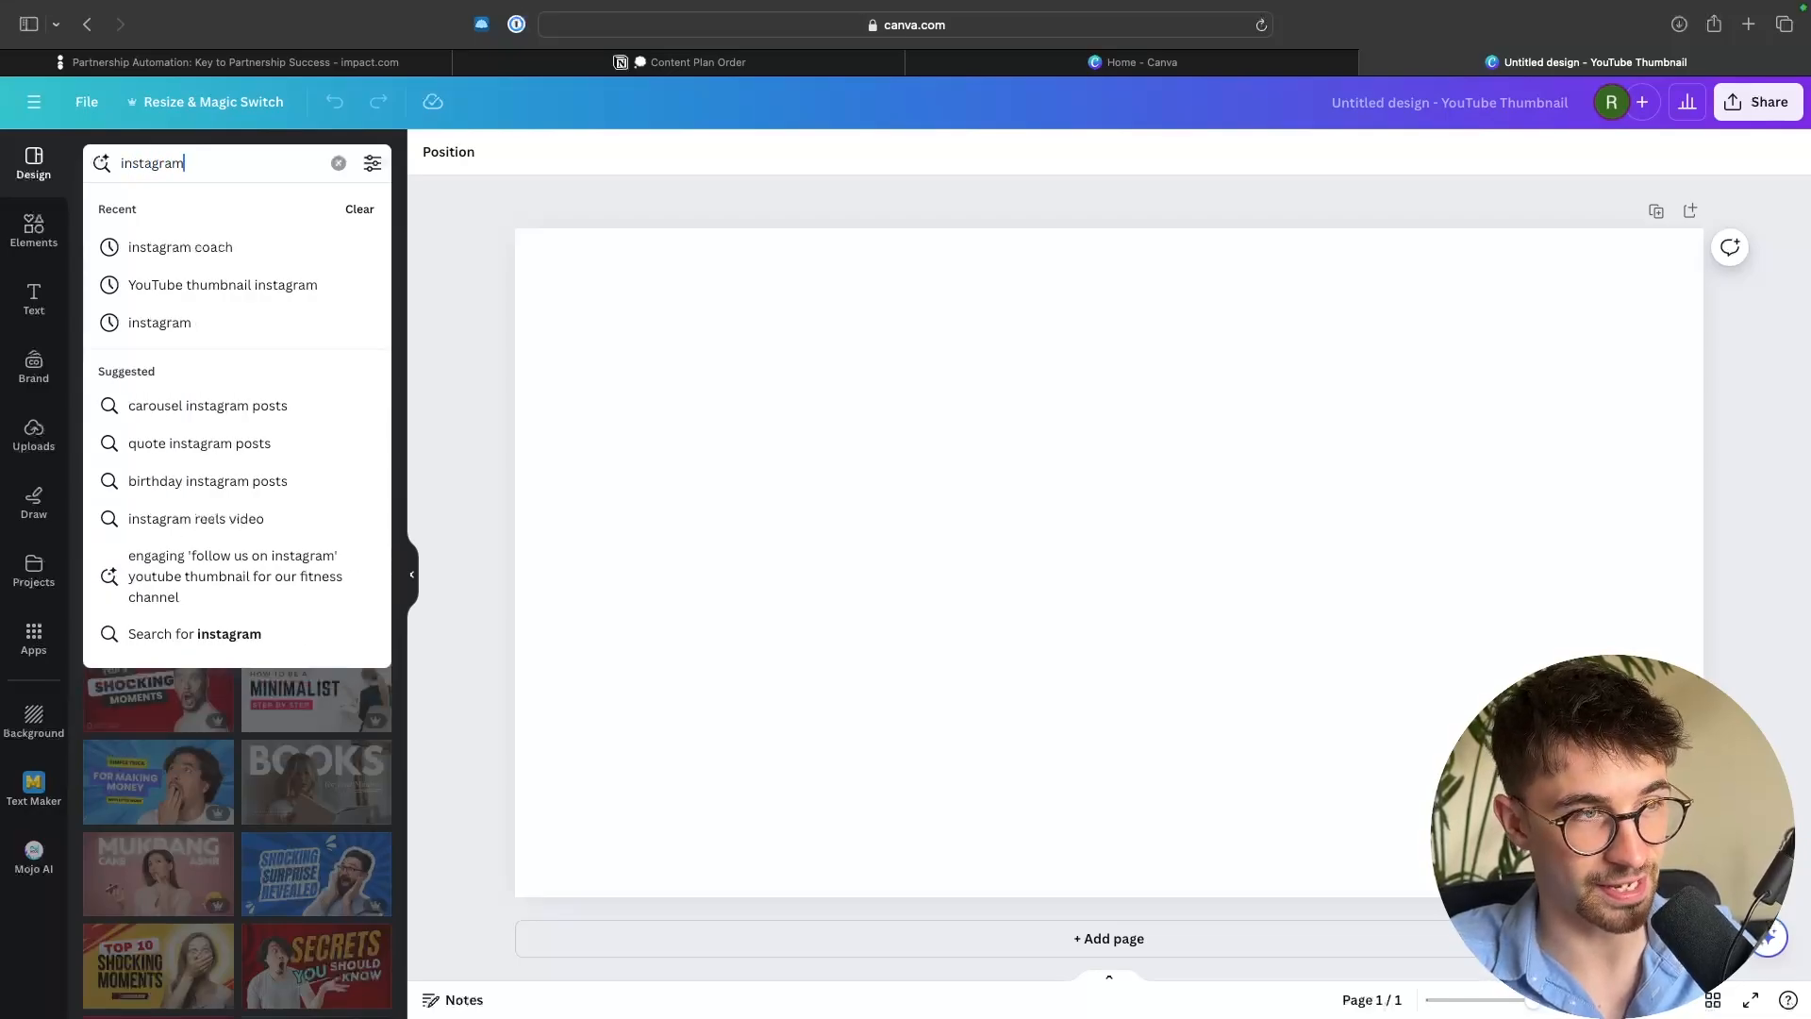
key(Return)
scroll(240, 451, down, 5)
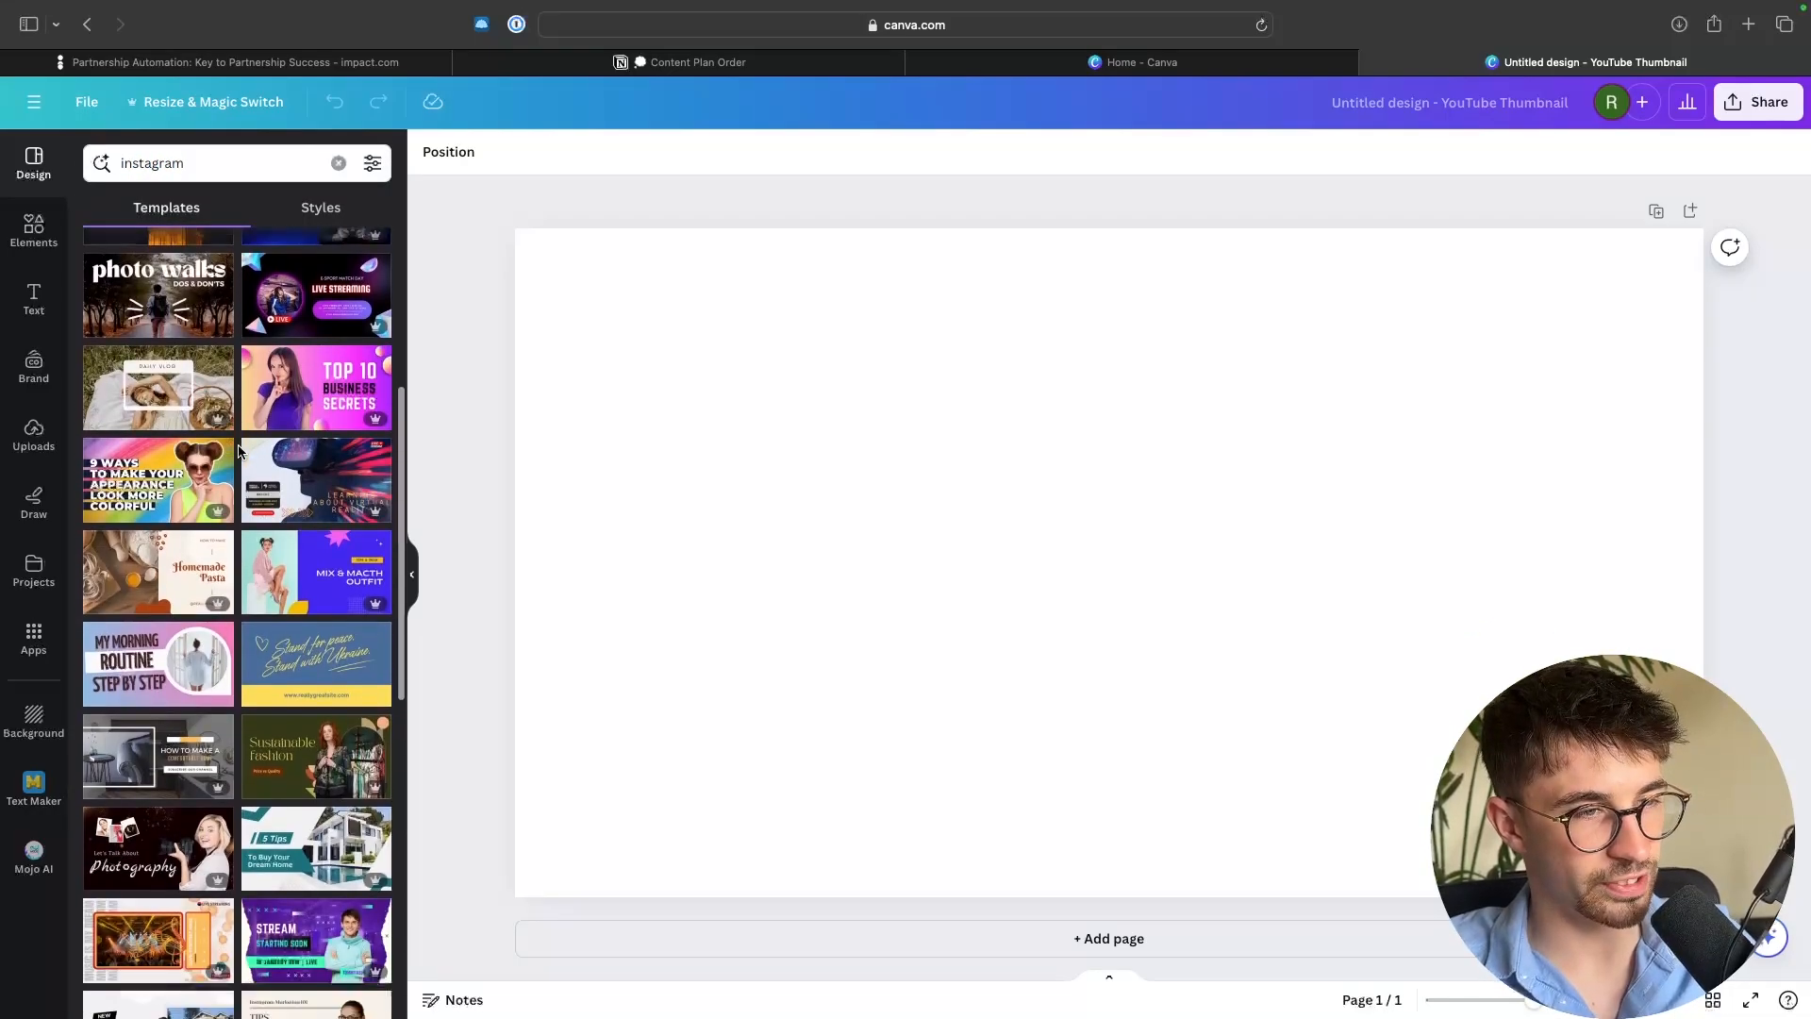
Search the templates for "course" and apply the purple and white DESIGN tutorial template to the page
click(199, 166)
double_click(200, 166)
text(course)
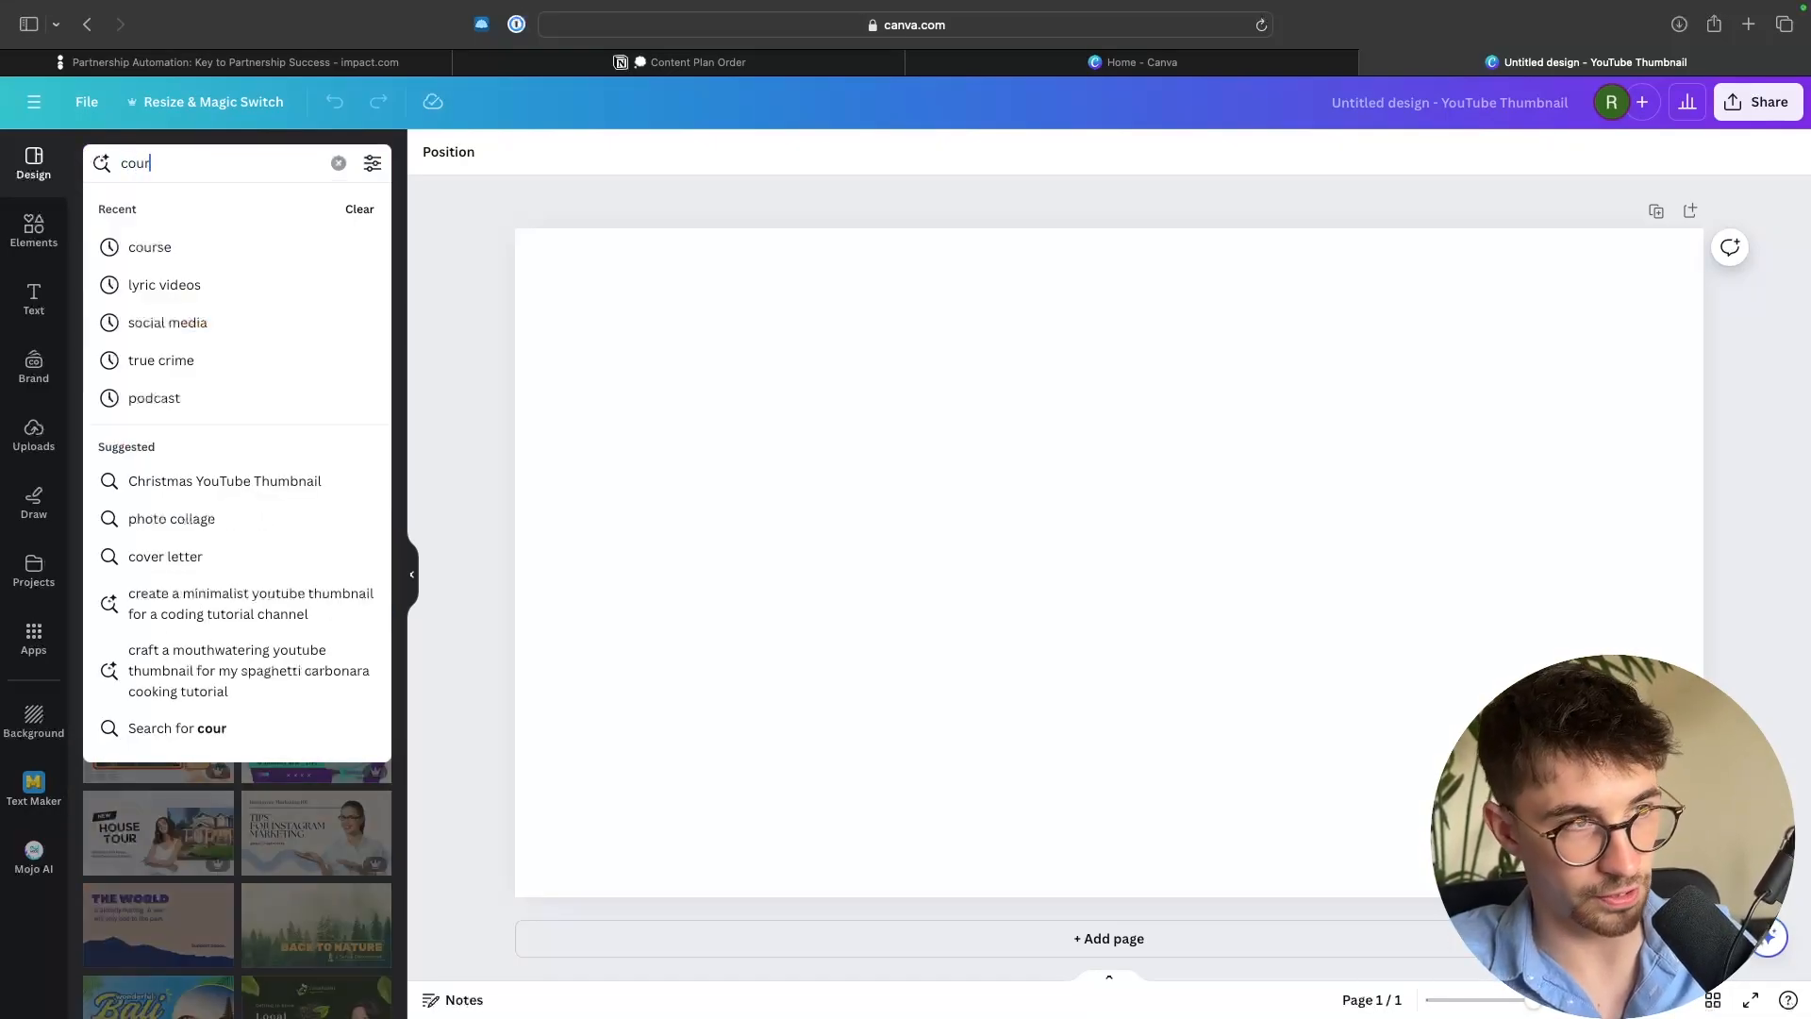
key(Return)
scroll(250, 439, down, 3)
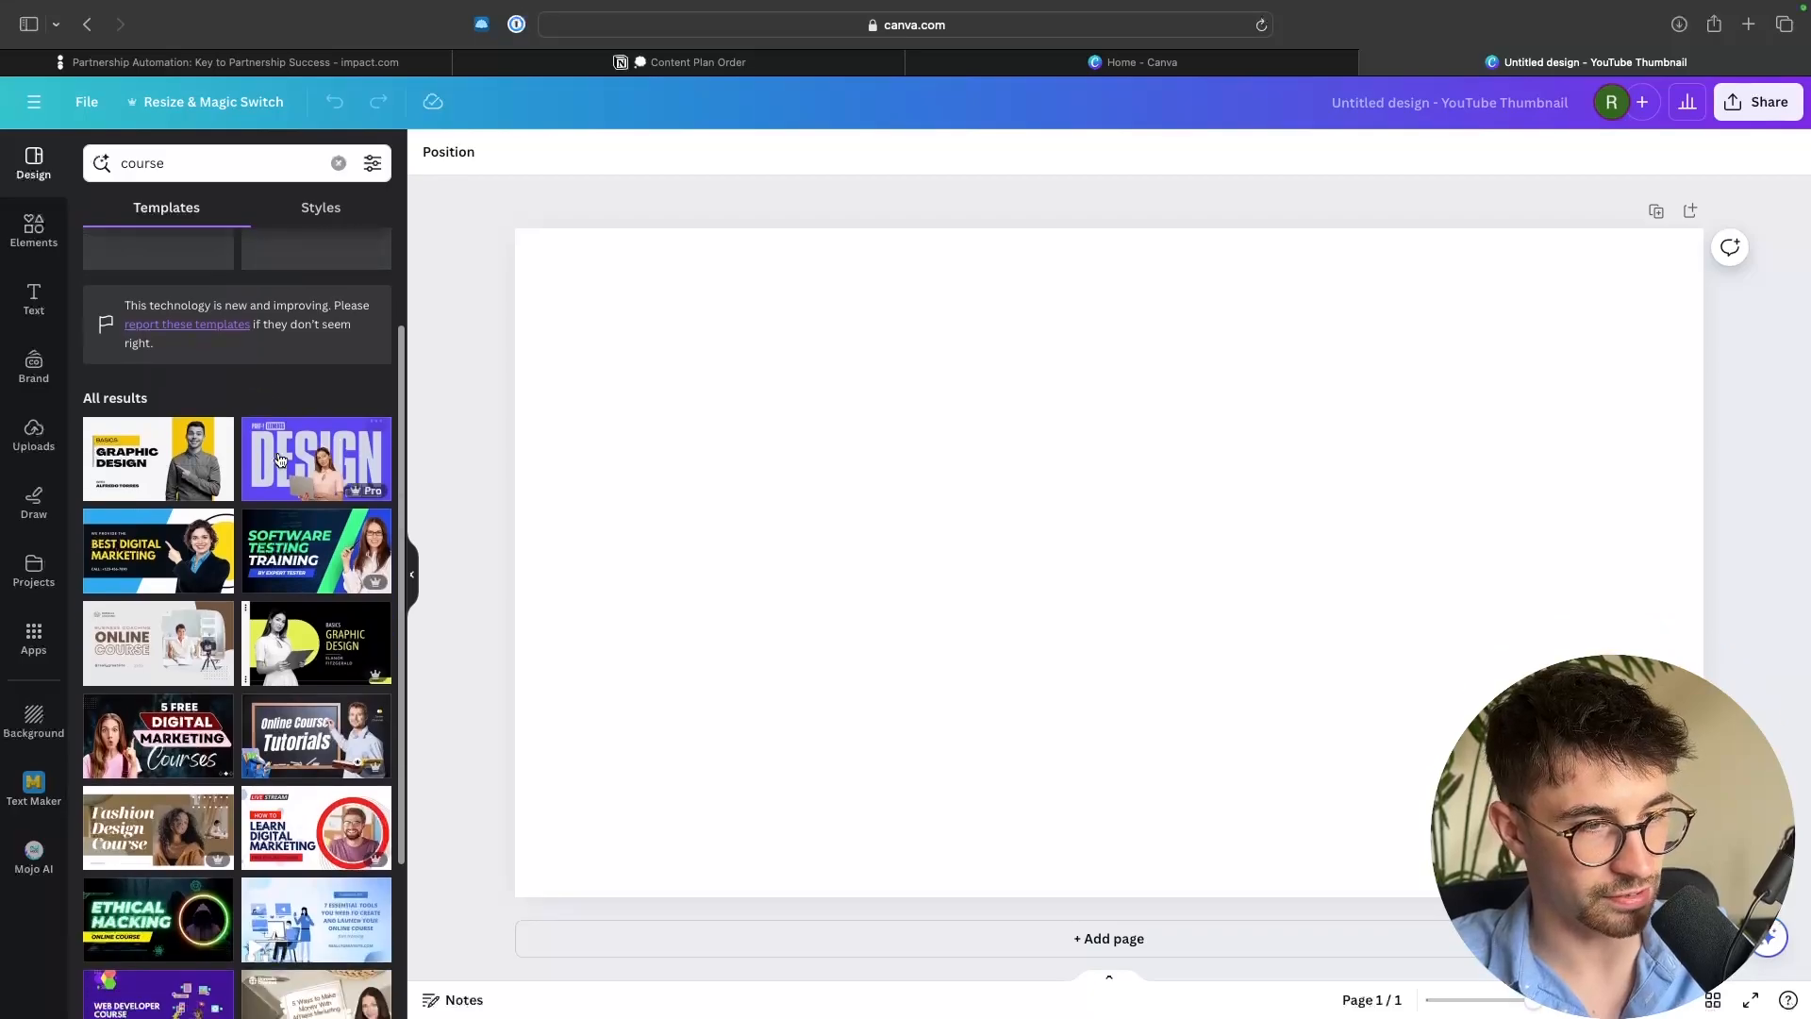
click(294, 396)
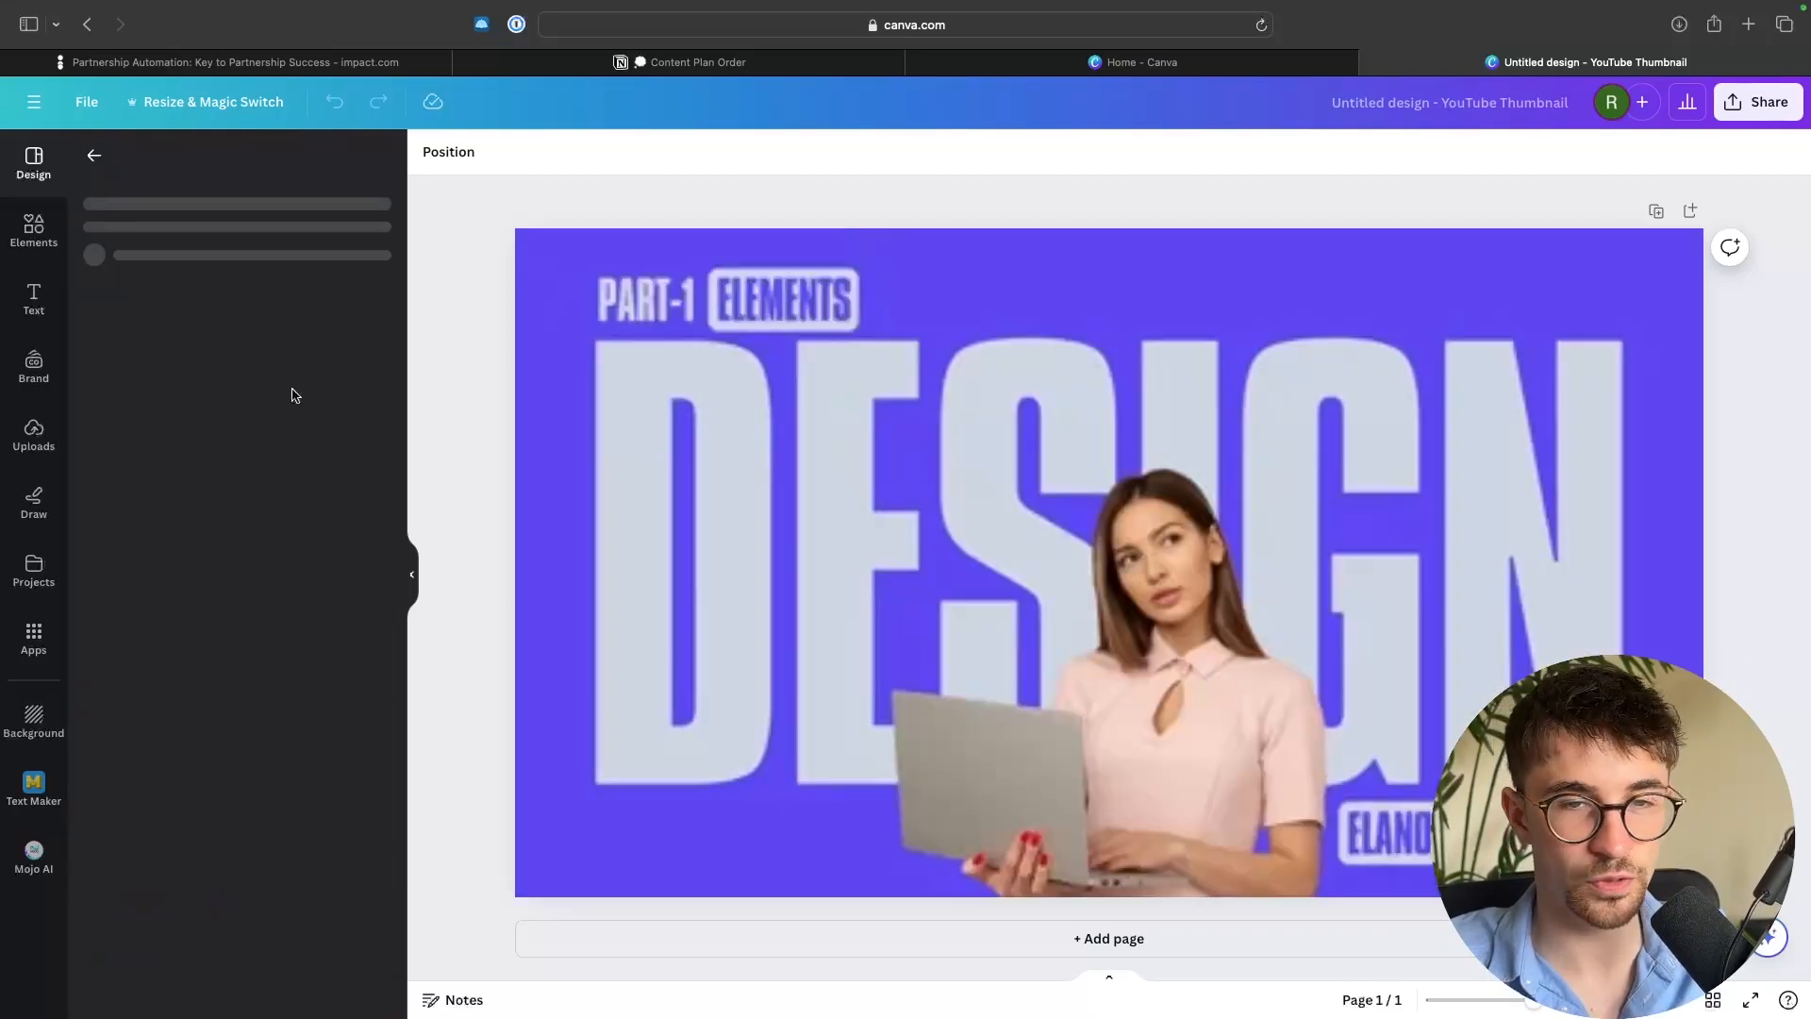
Replace the large DESIGN headline text with "INSTAGRAM"
click(904, 455)
double_click(868, 455)
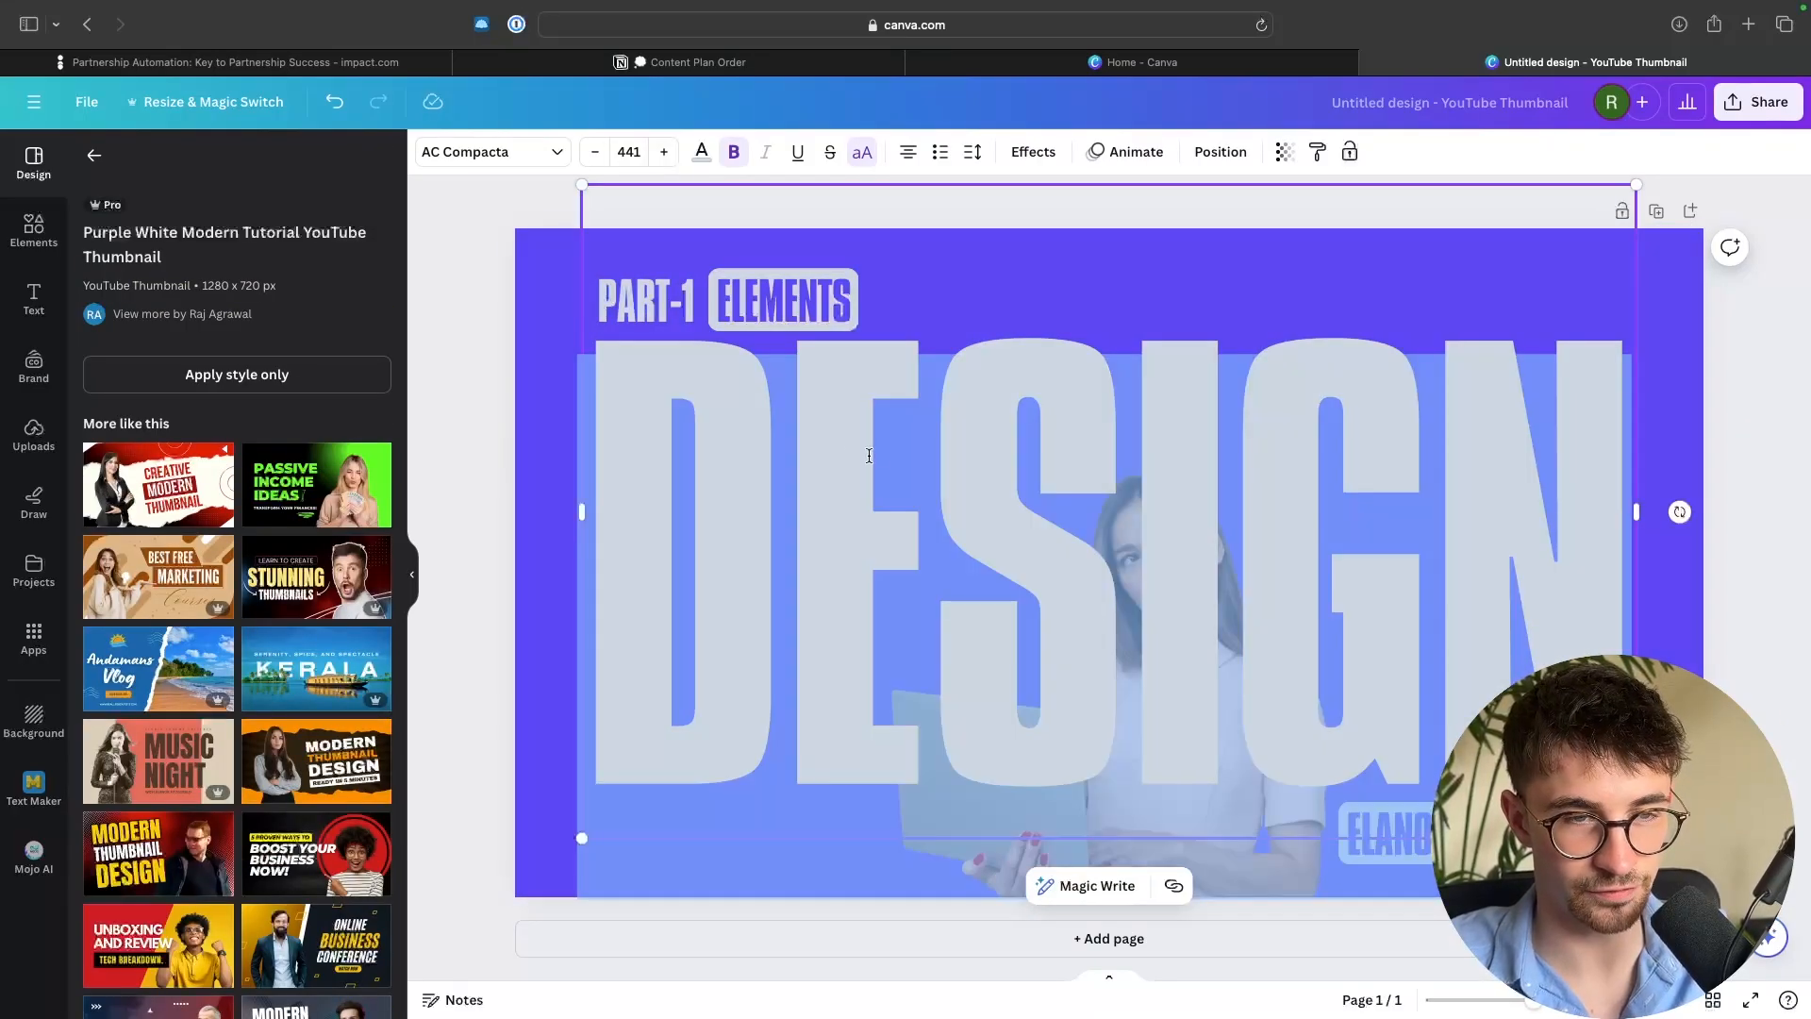
text(RAM)
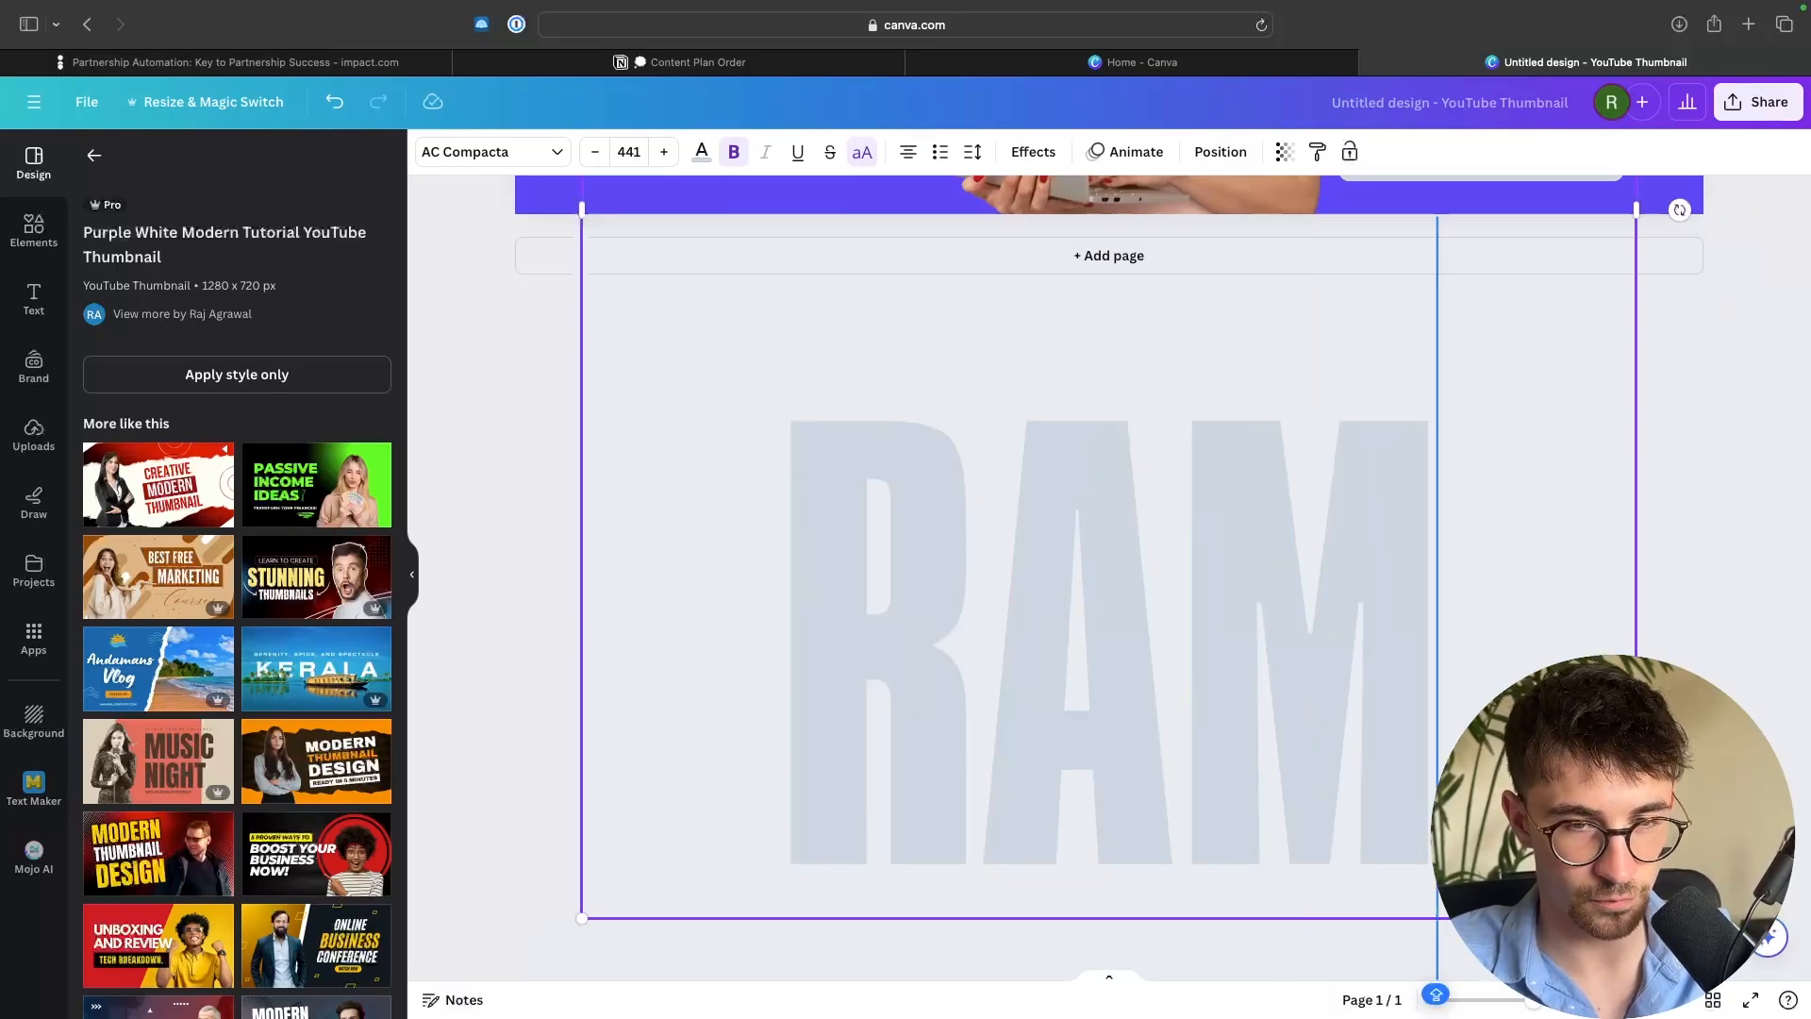
scroll(1735, 384, up, 7)
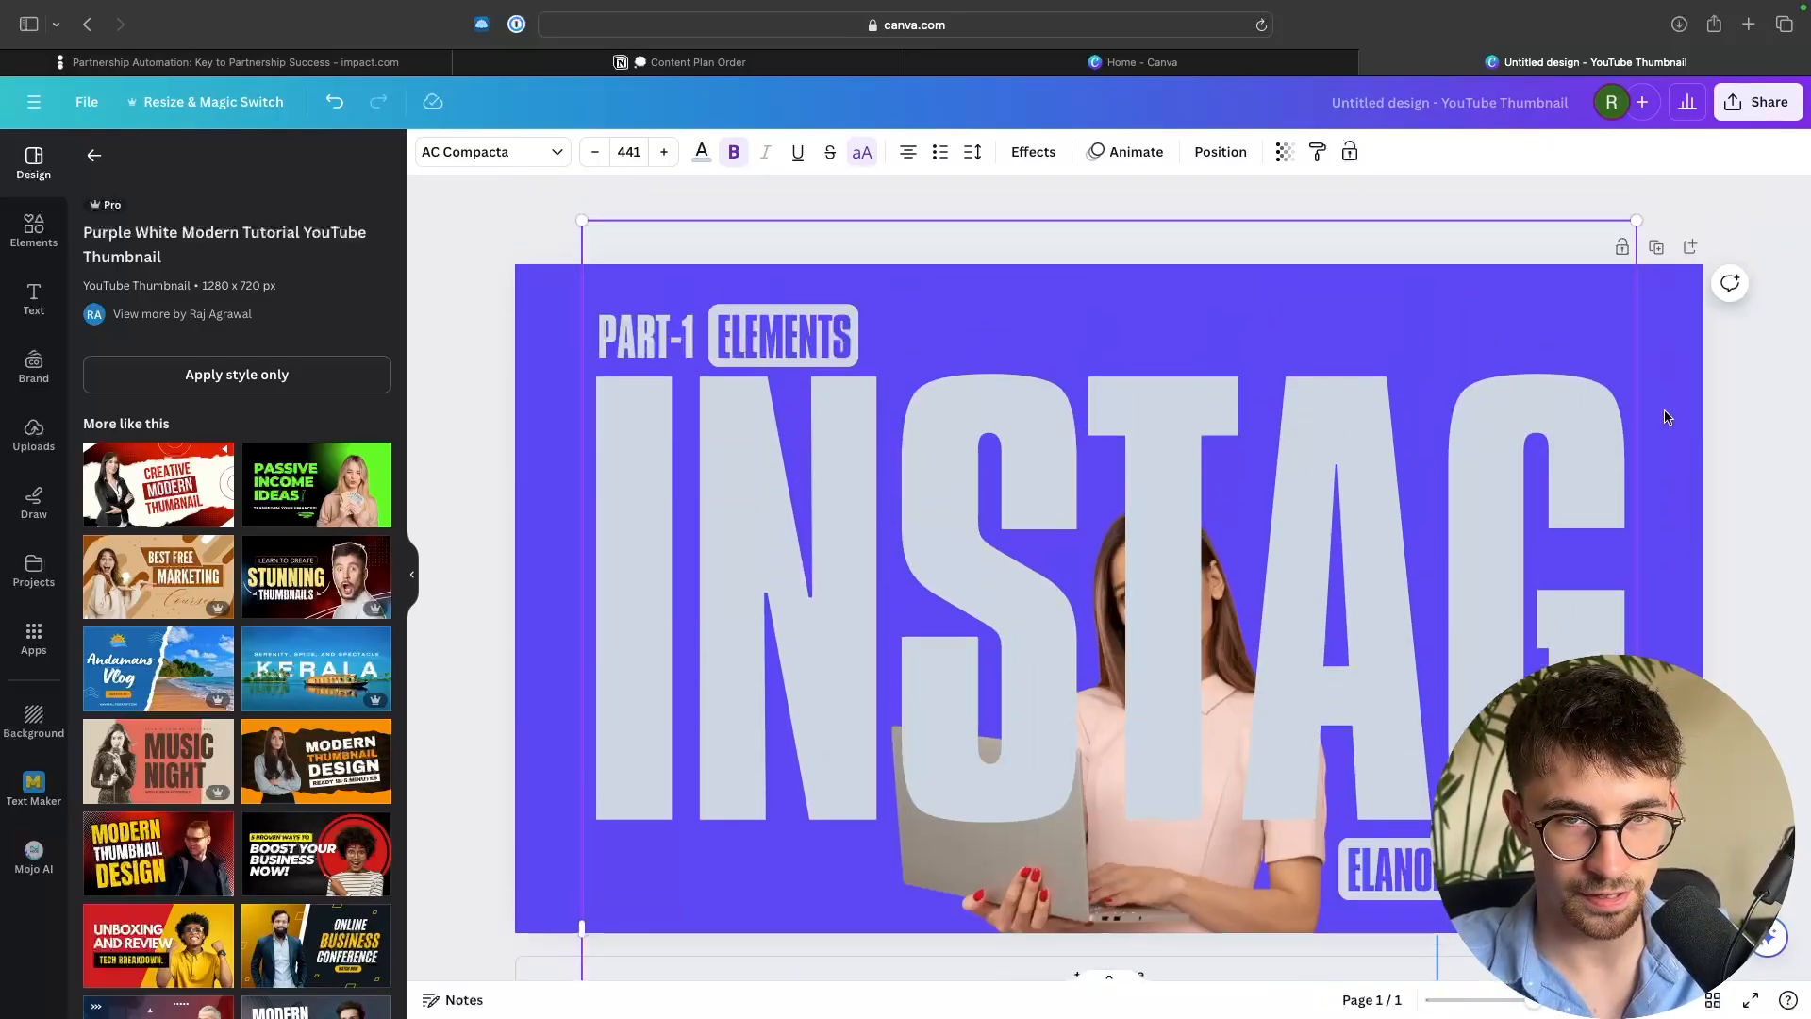
Set the INSTAGRAM headline's font size to 250 and move it down clear of the small labels above
drag(604, 415, 1716, 1009)
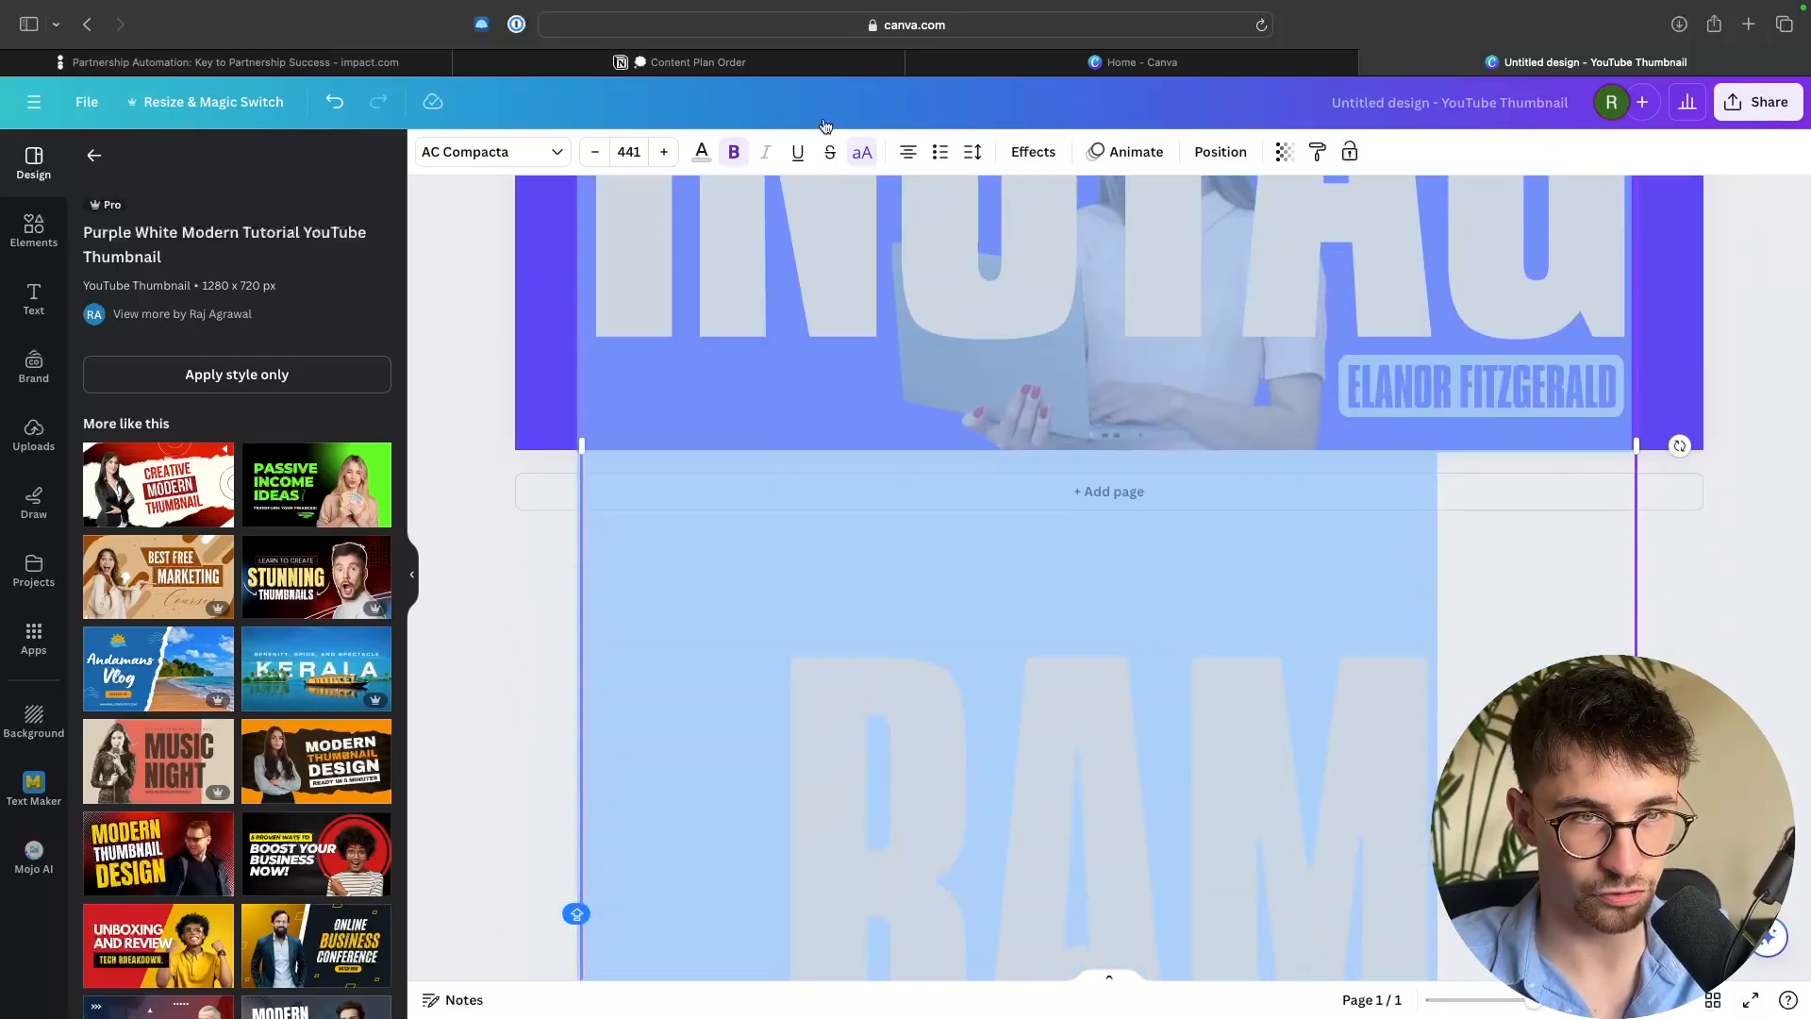
click(595, 152)
click(595, 152)
click(595, 152)
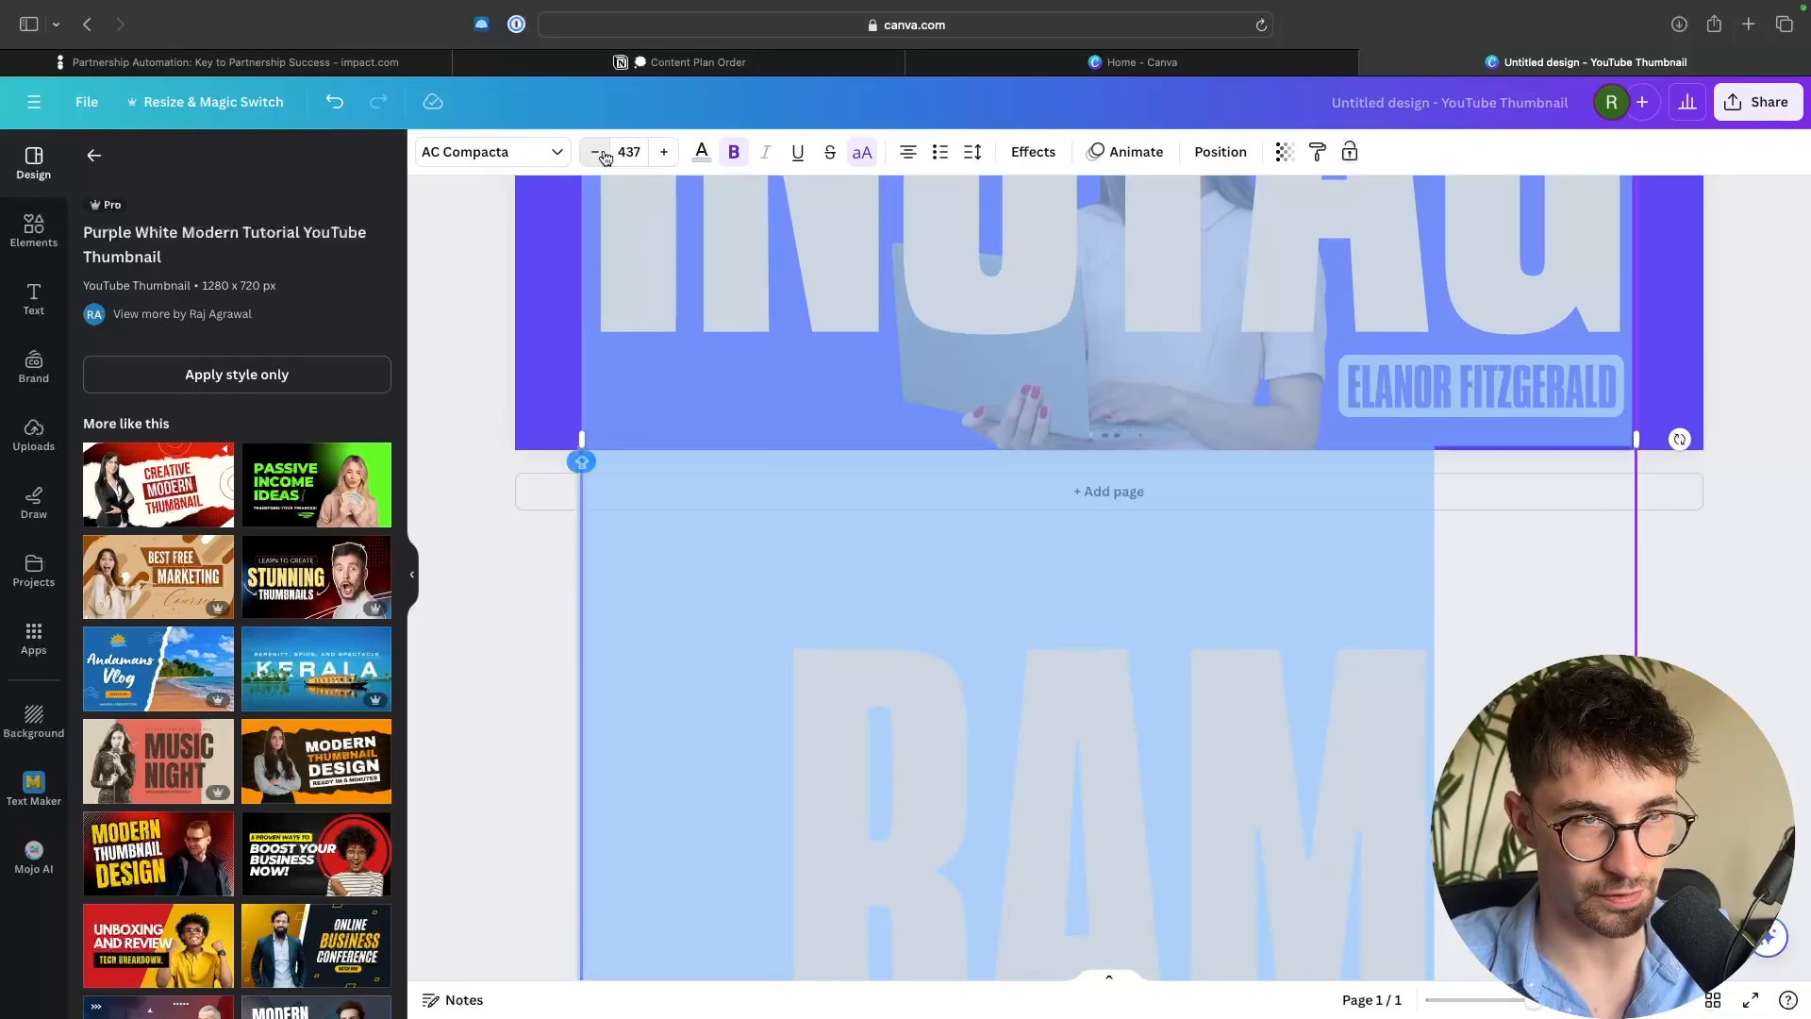
click(627, 152)
text(200)
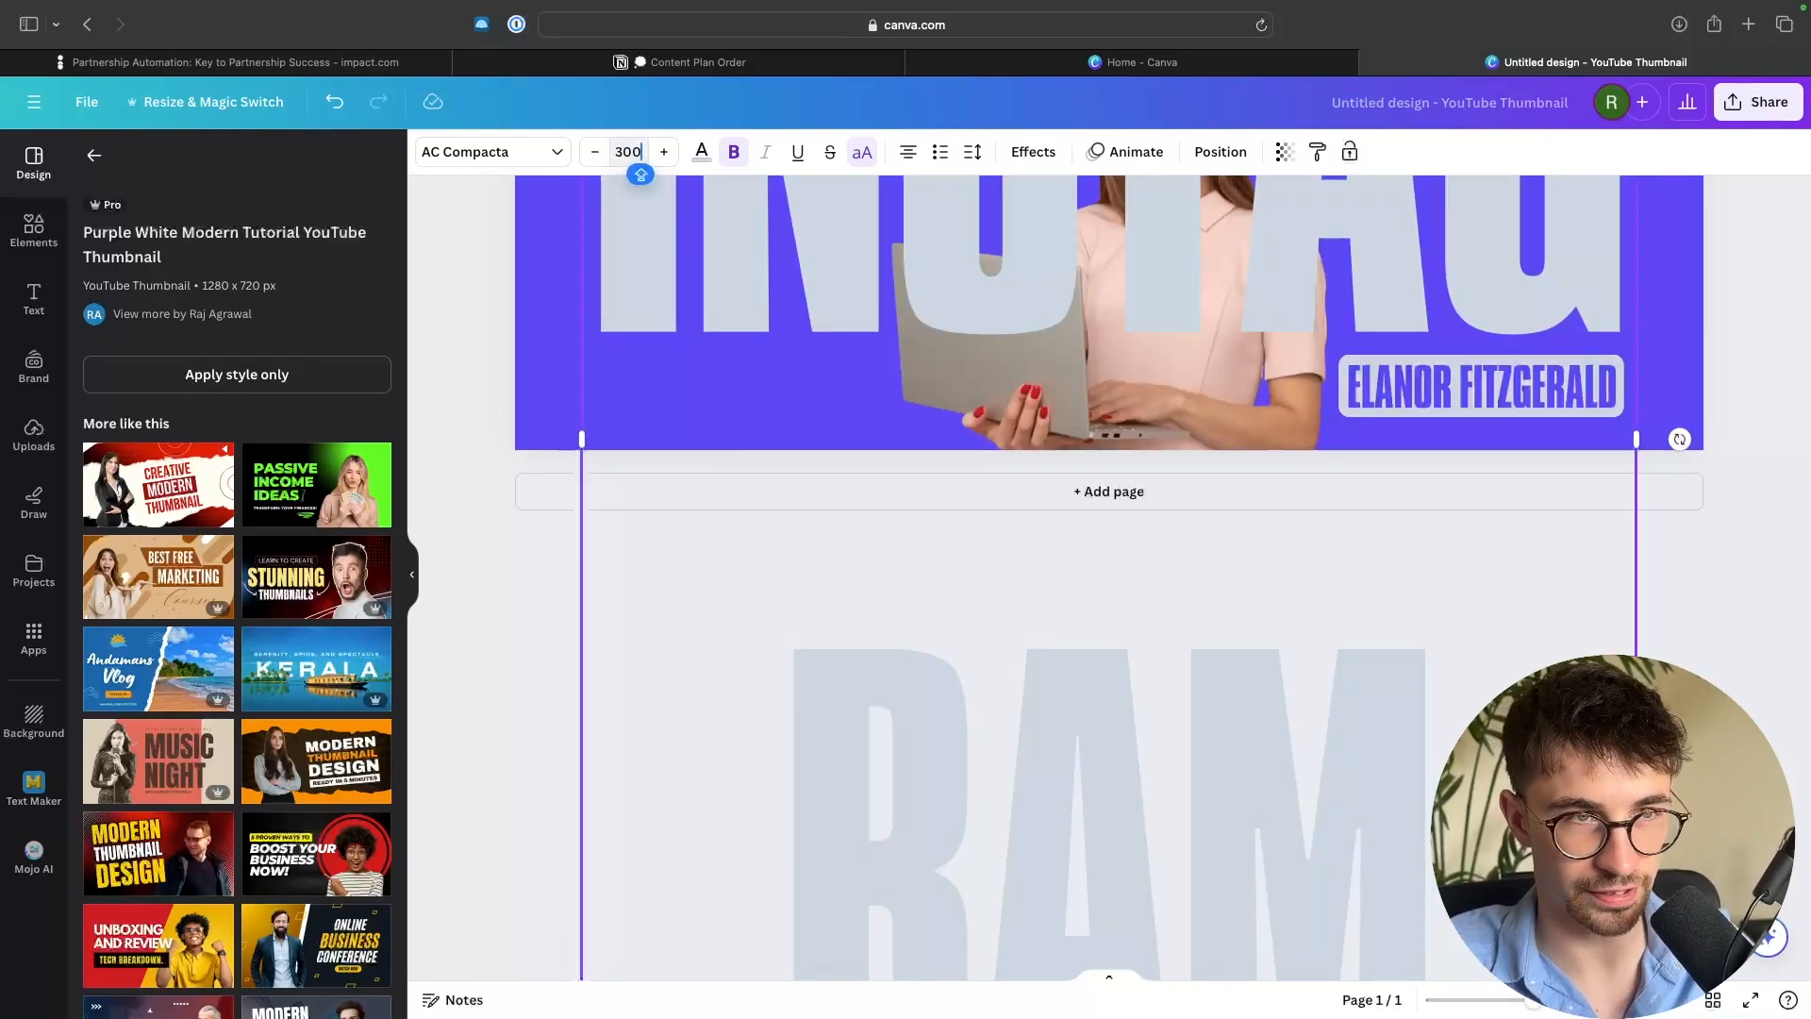
key(Return)
click(619, 151)
text(250)
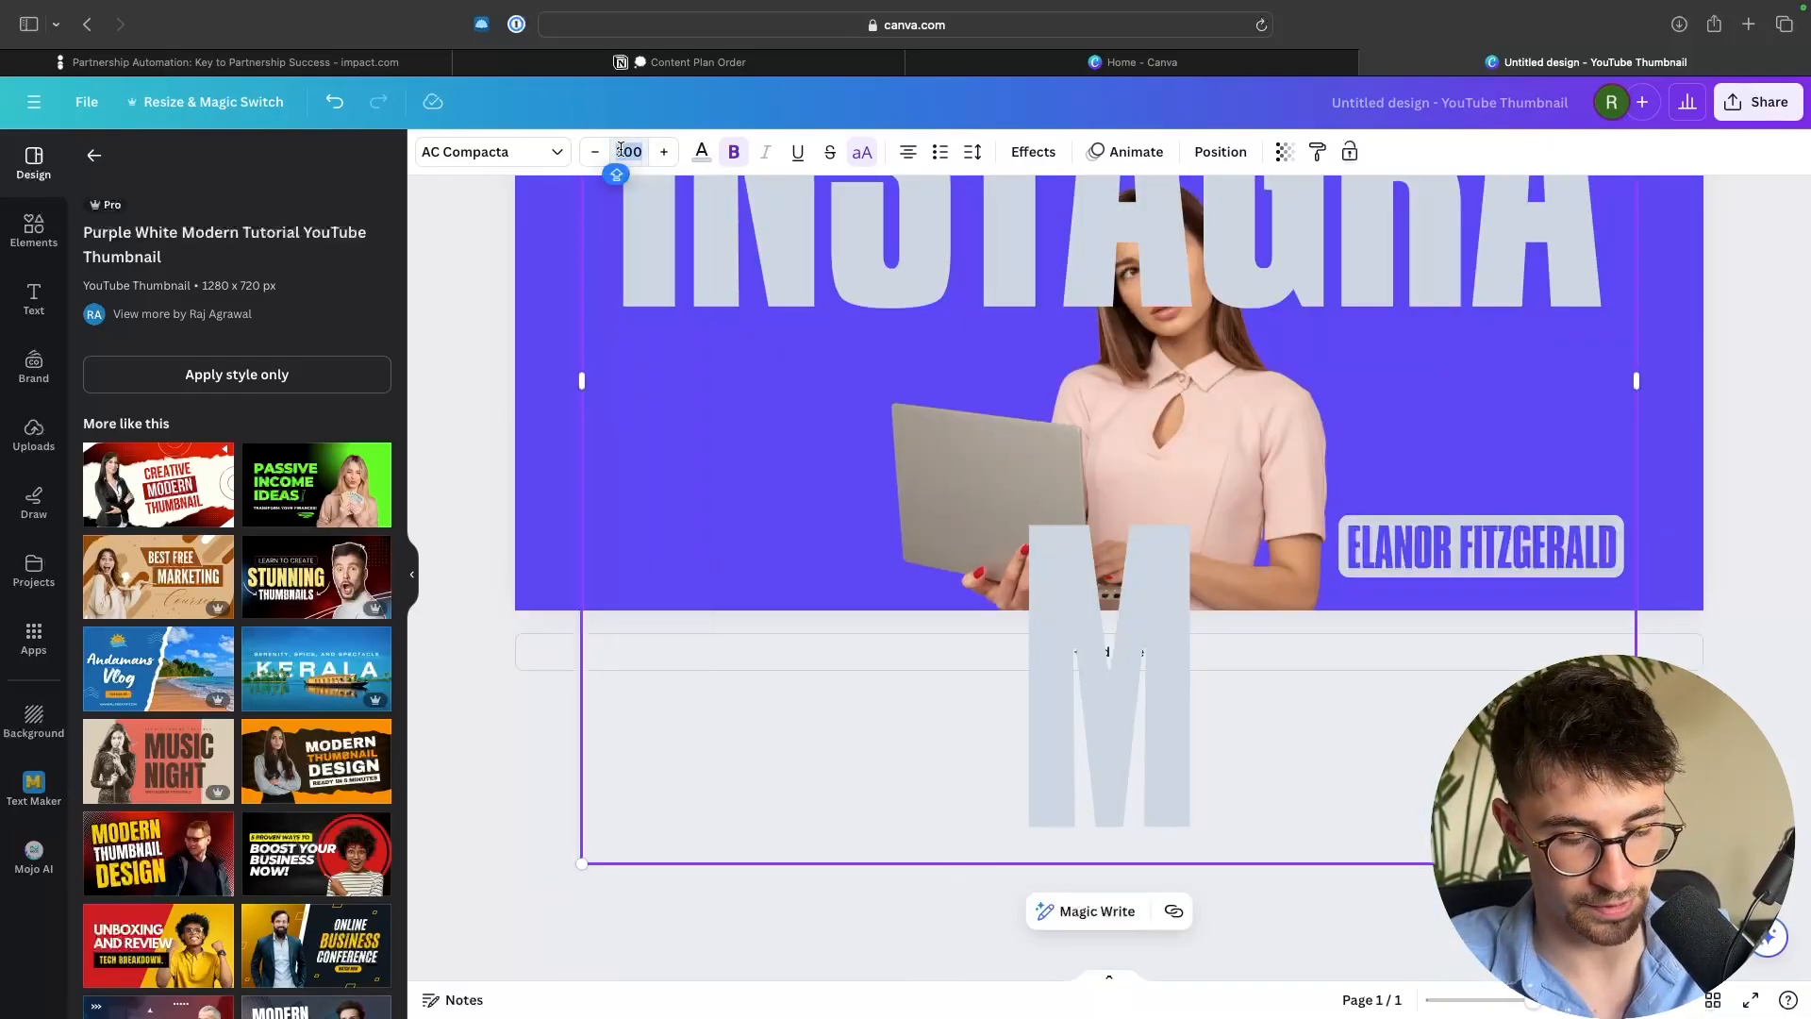
key(Return)
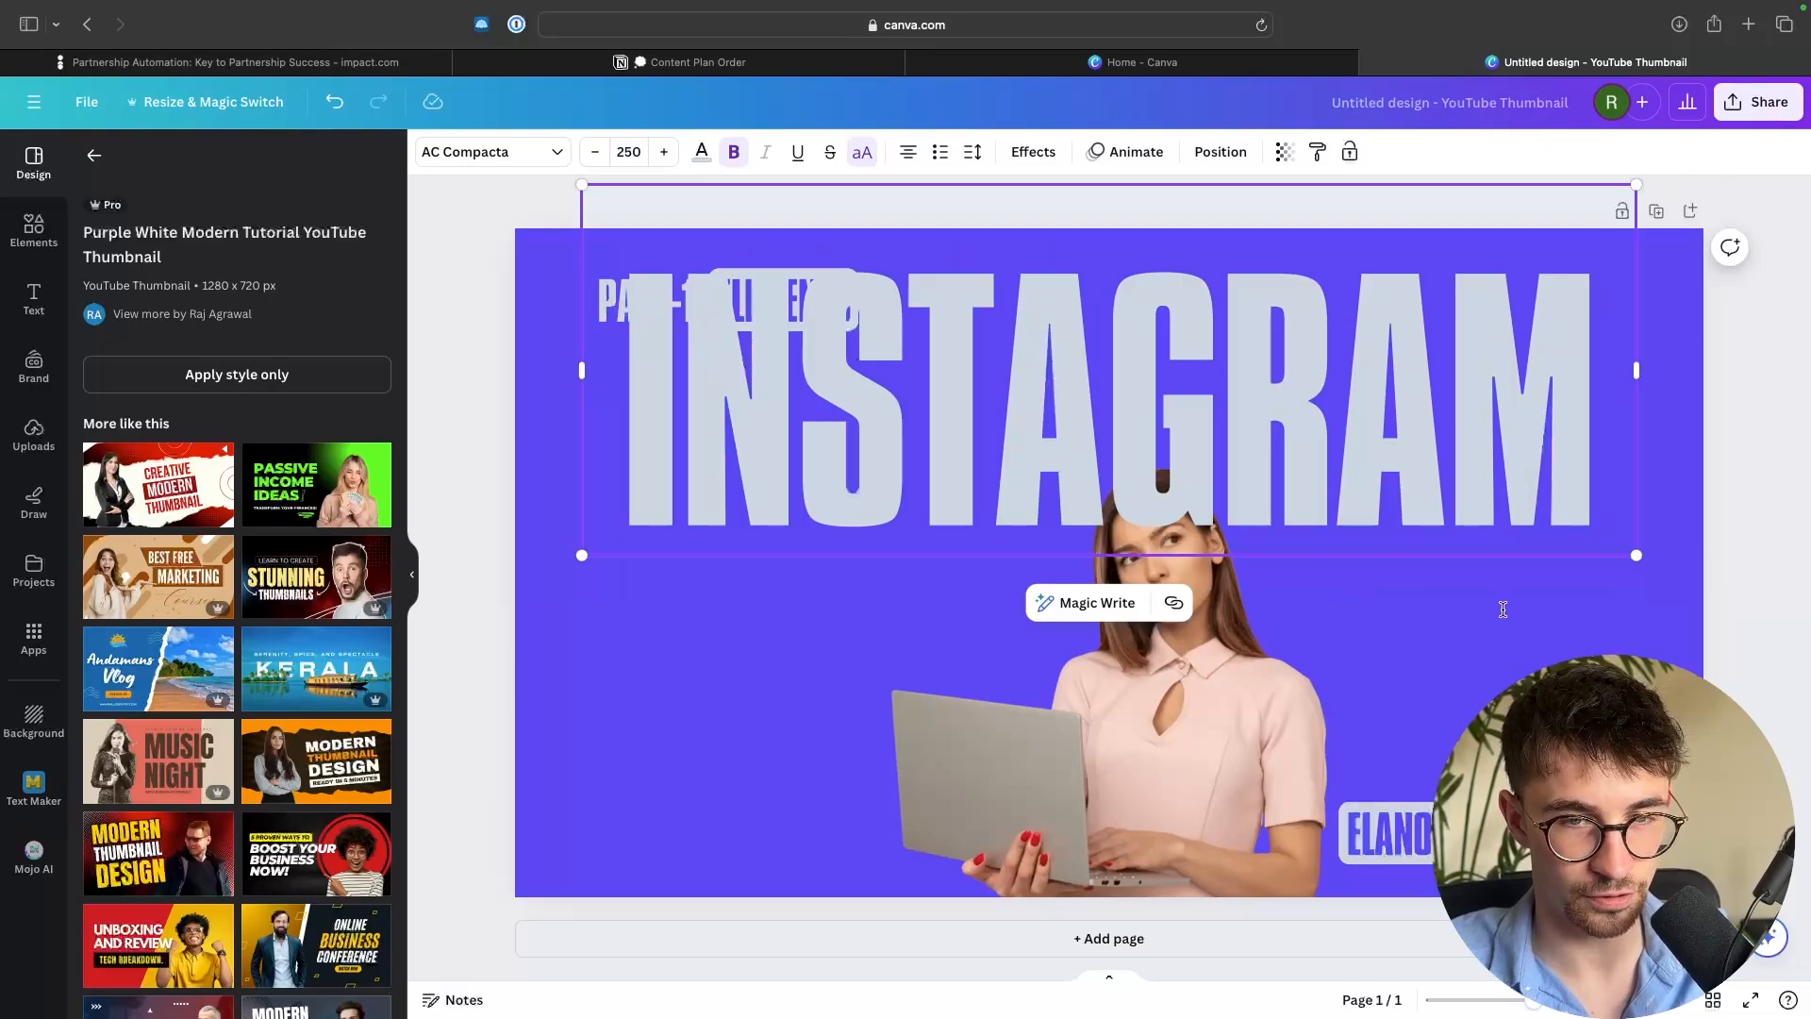
drag(1365, 448, 1365, 582)
Change the PART-1 text to "GROWTH" and widen its text box so the word fits on one line
click(618, 306)
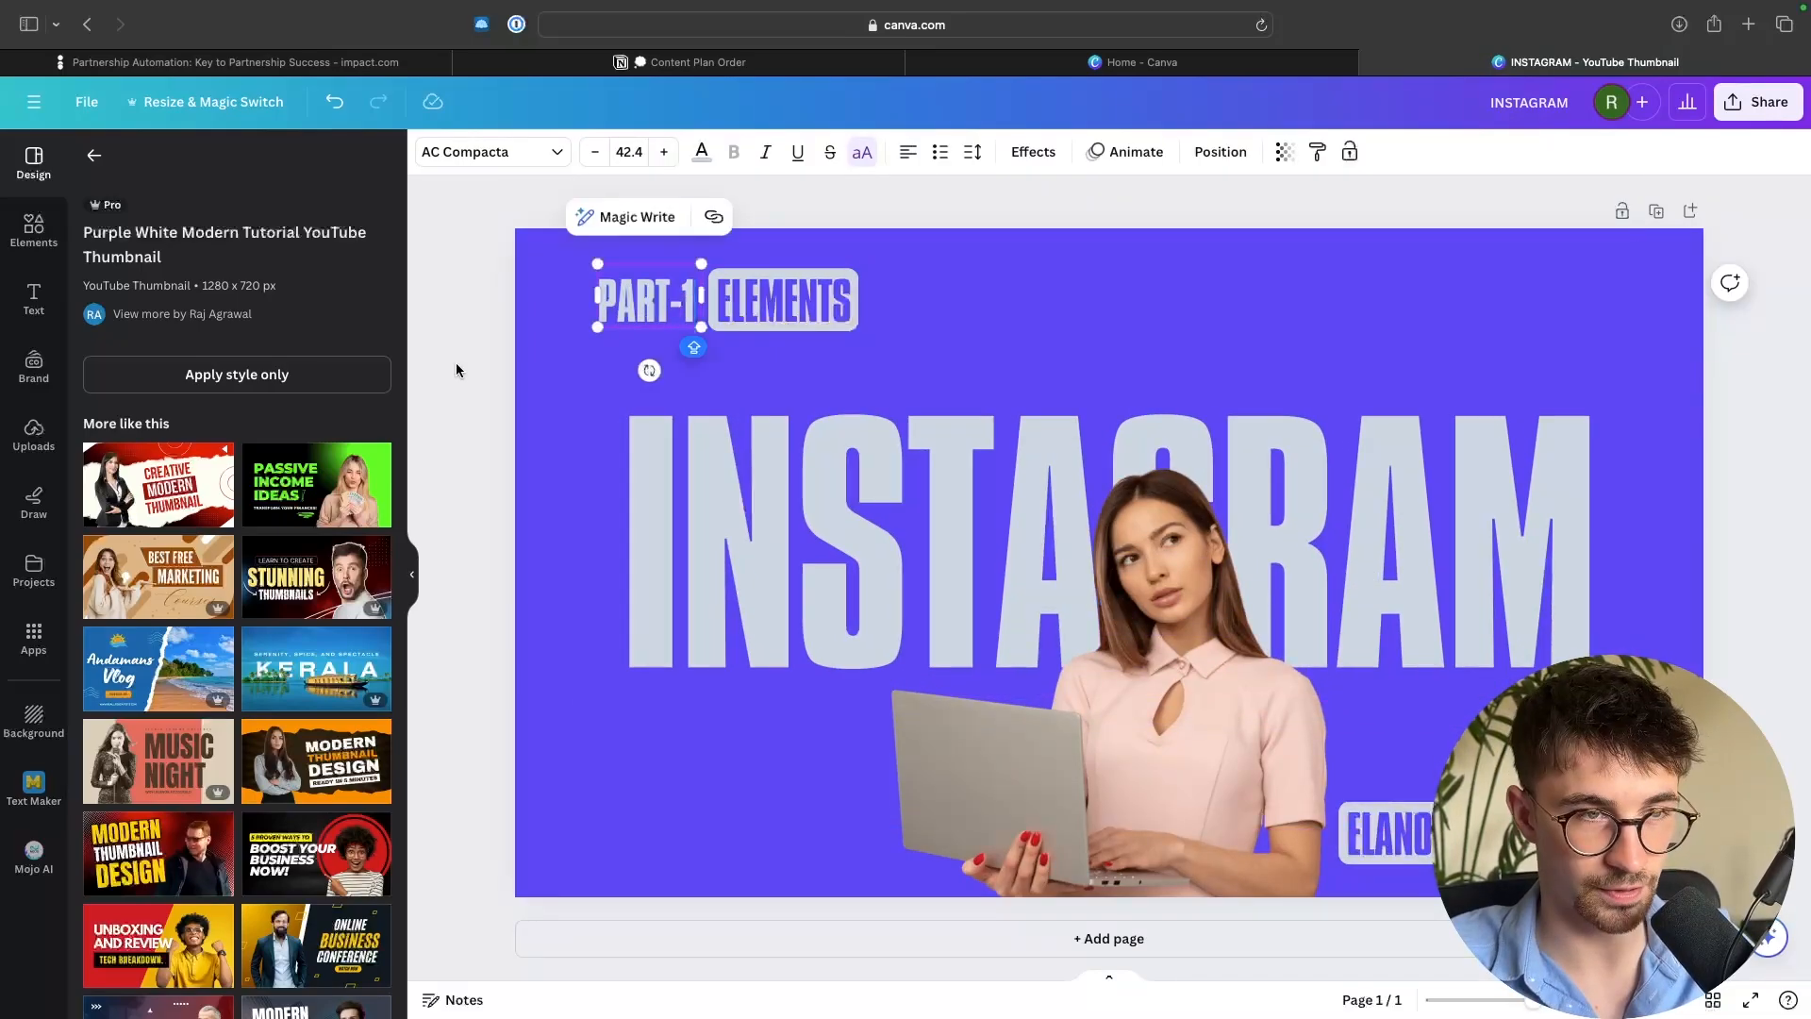
double_click(618, 314)
text(GRWO)
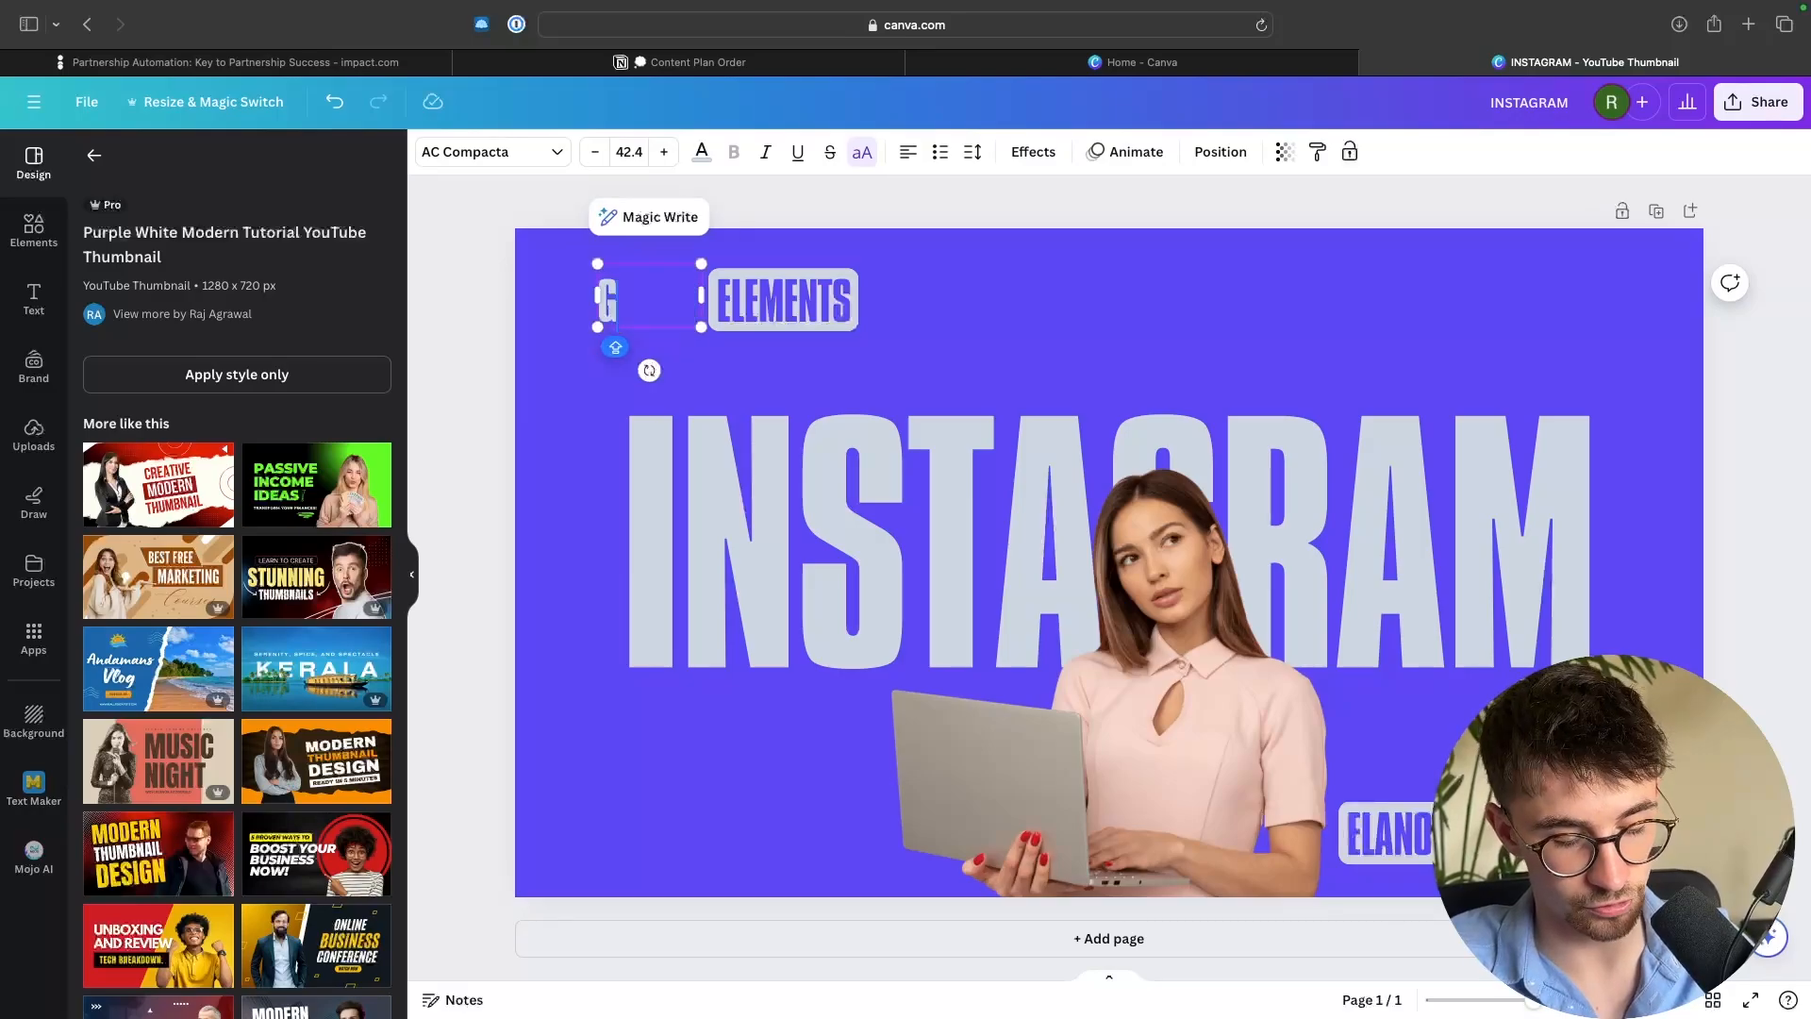
key(BackSpace)
key(BackSpace)
text(OWTH)
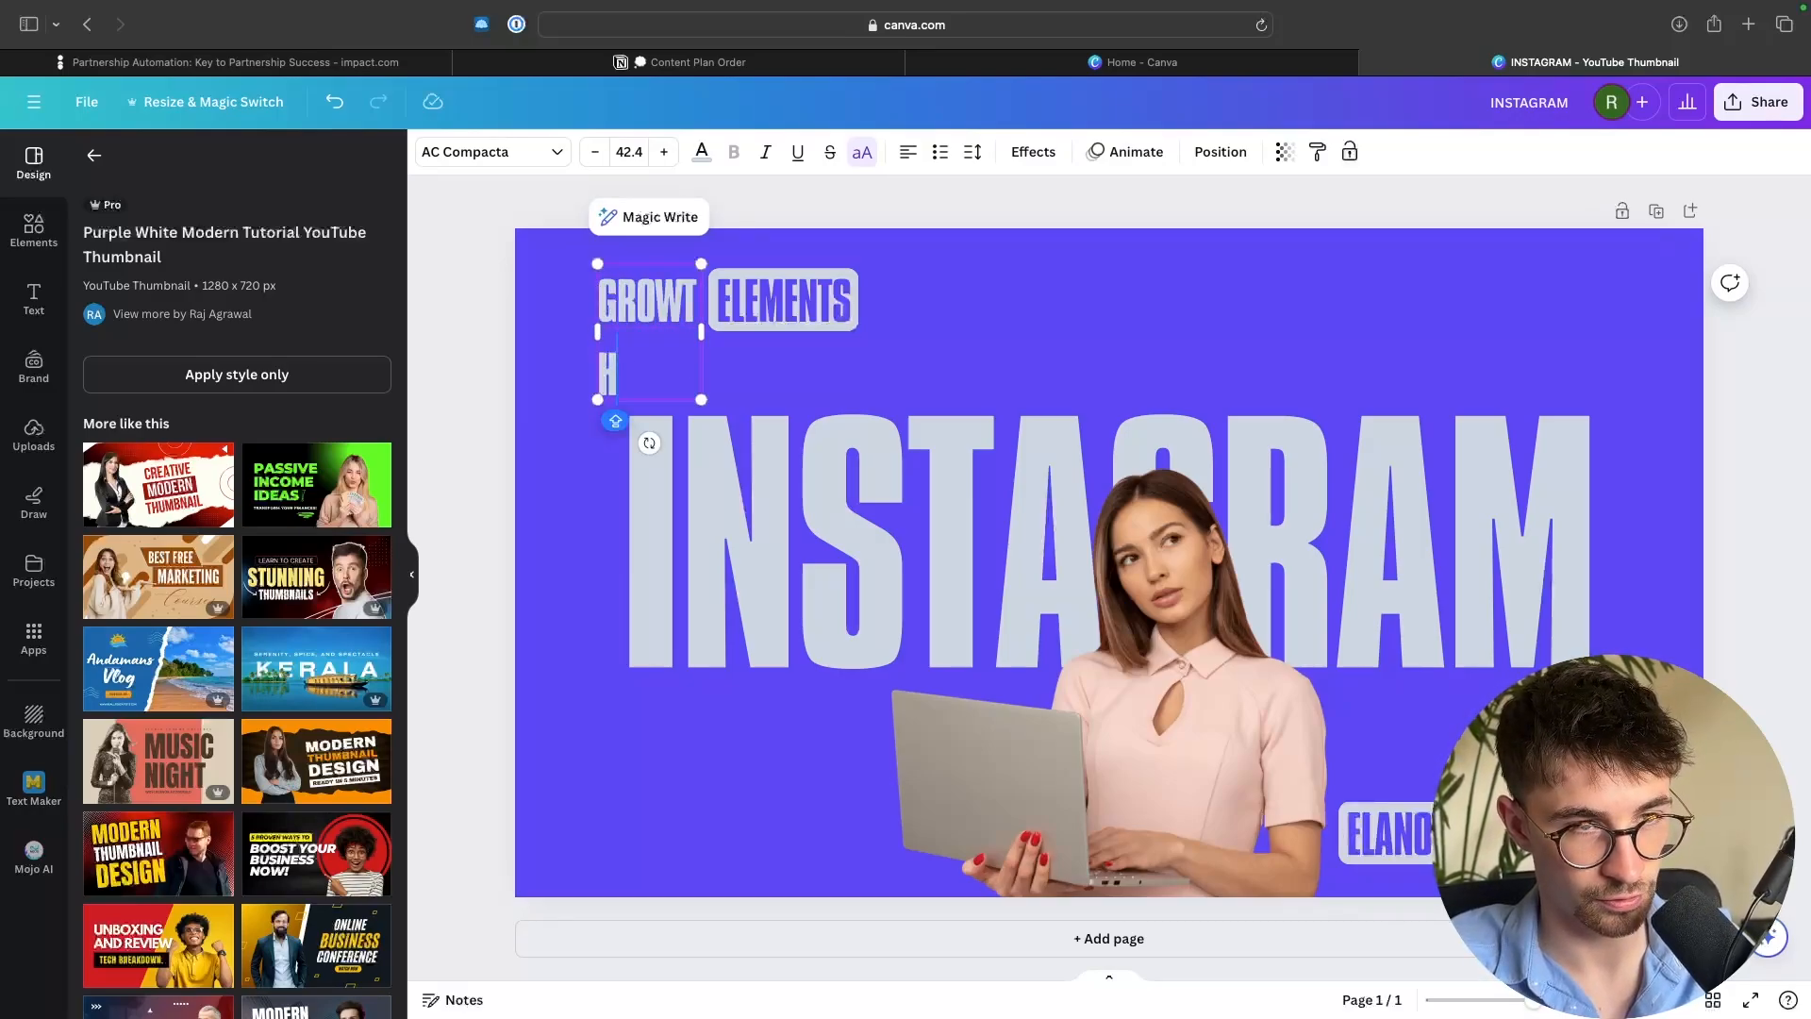
drag(598, 330, 579, 329)
Change the ELEMENTS label to "MASTERY" and replace the placeholder name in the lower label with the course creator's full name
click(758, 318)
double_click(758, 319)
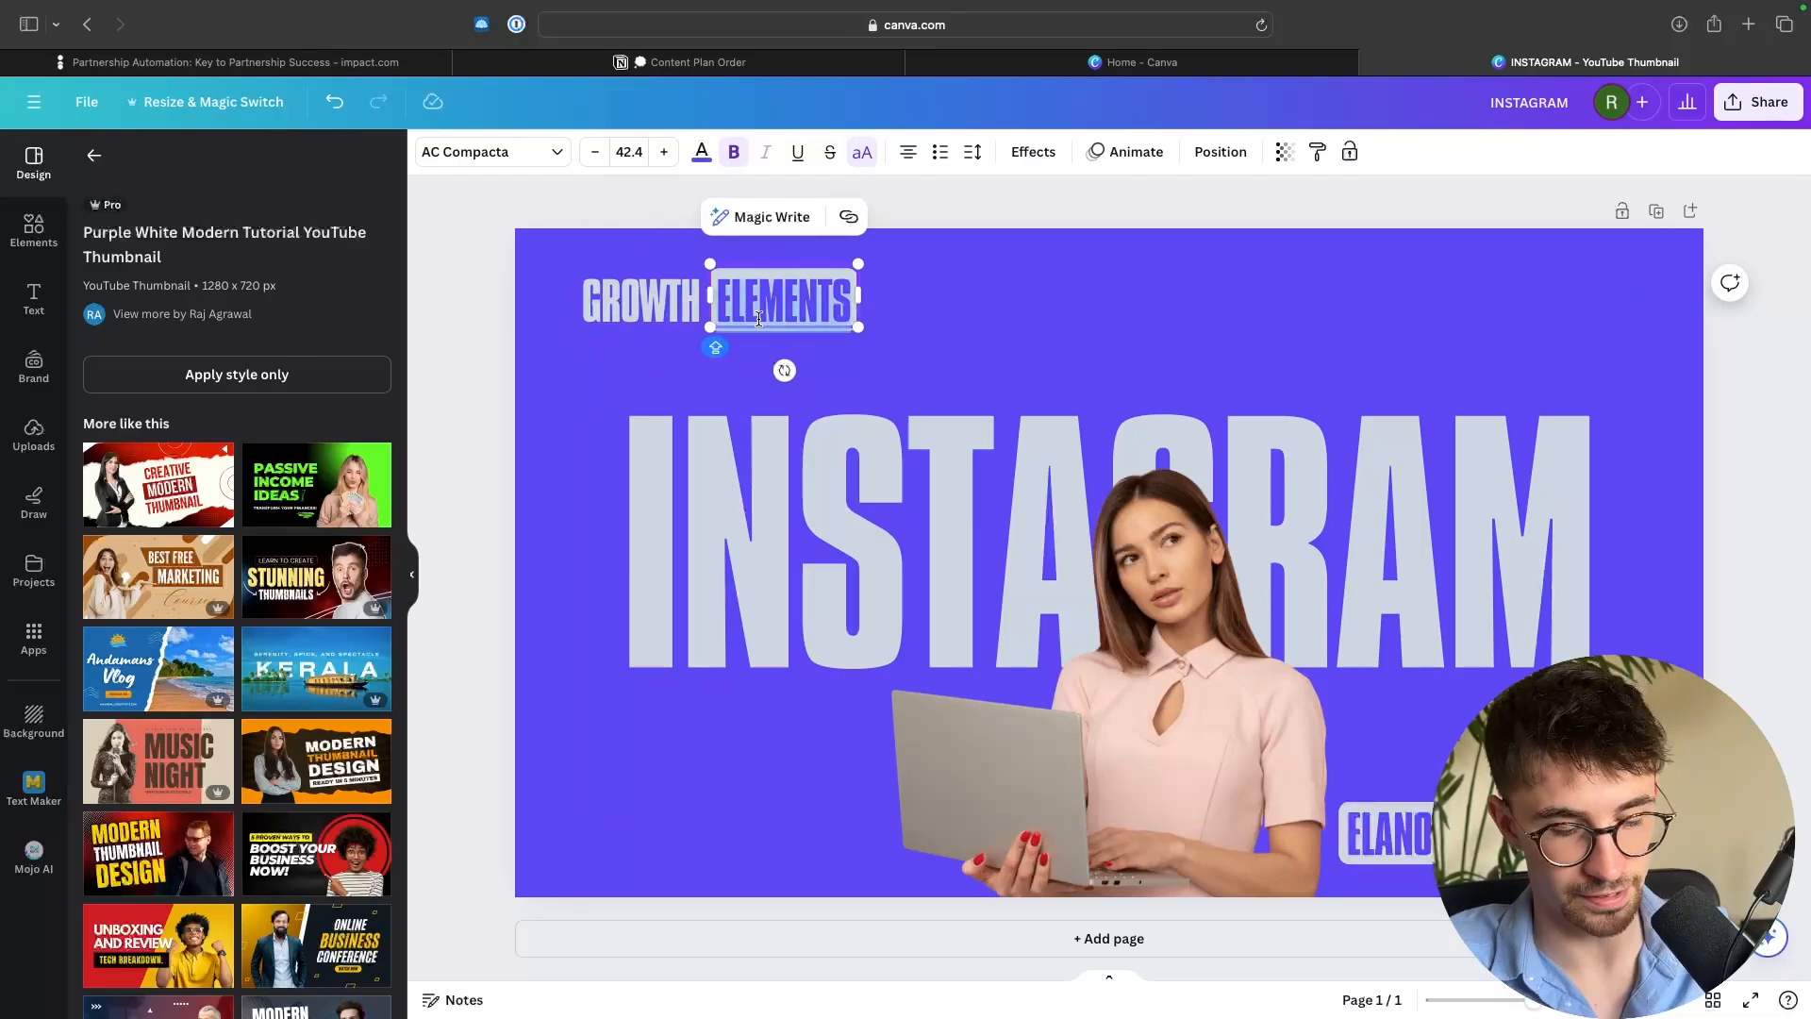
text(MASTERY)
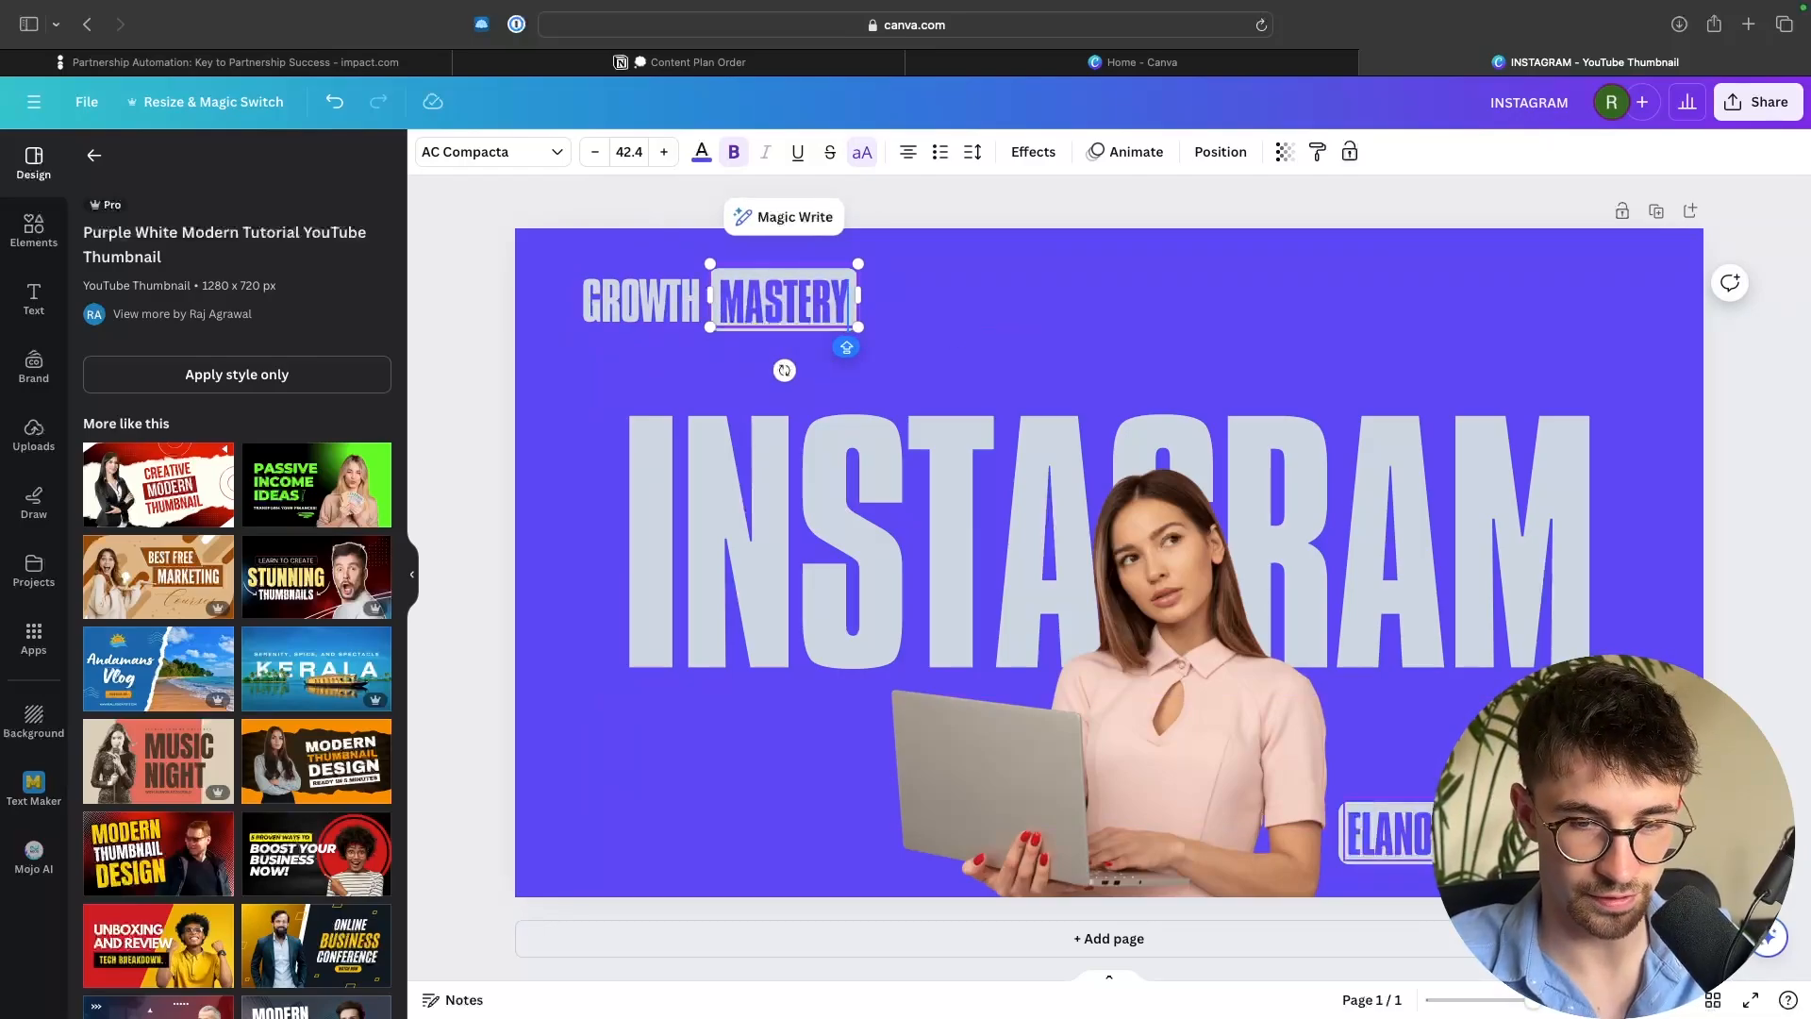
double_click(1457, 833)
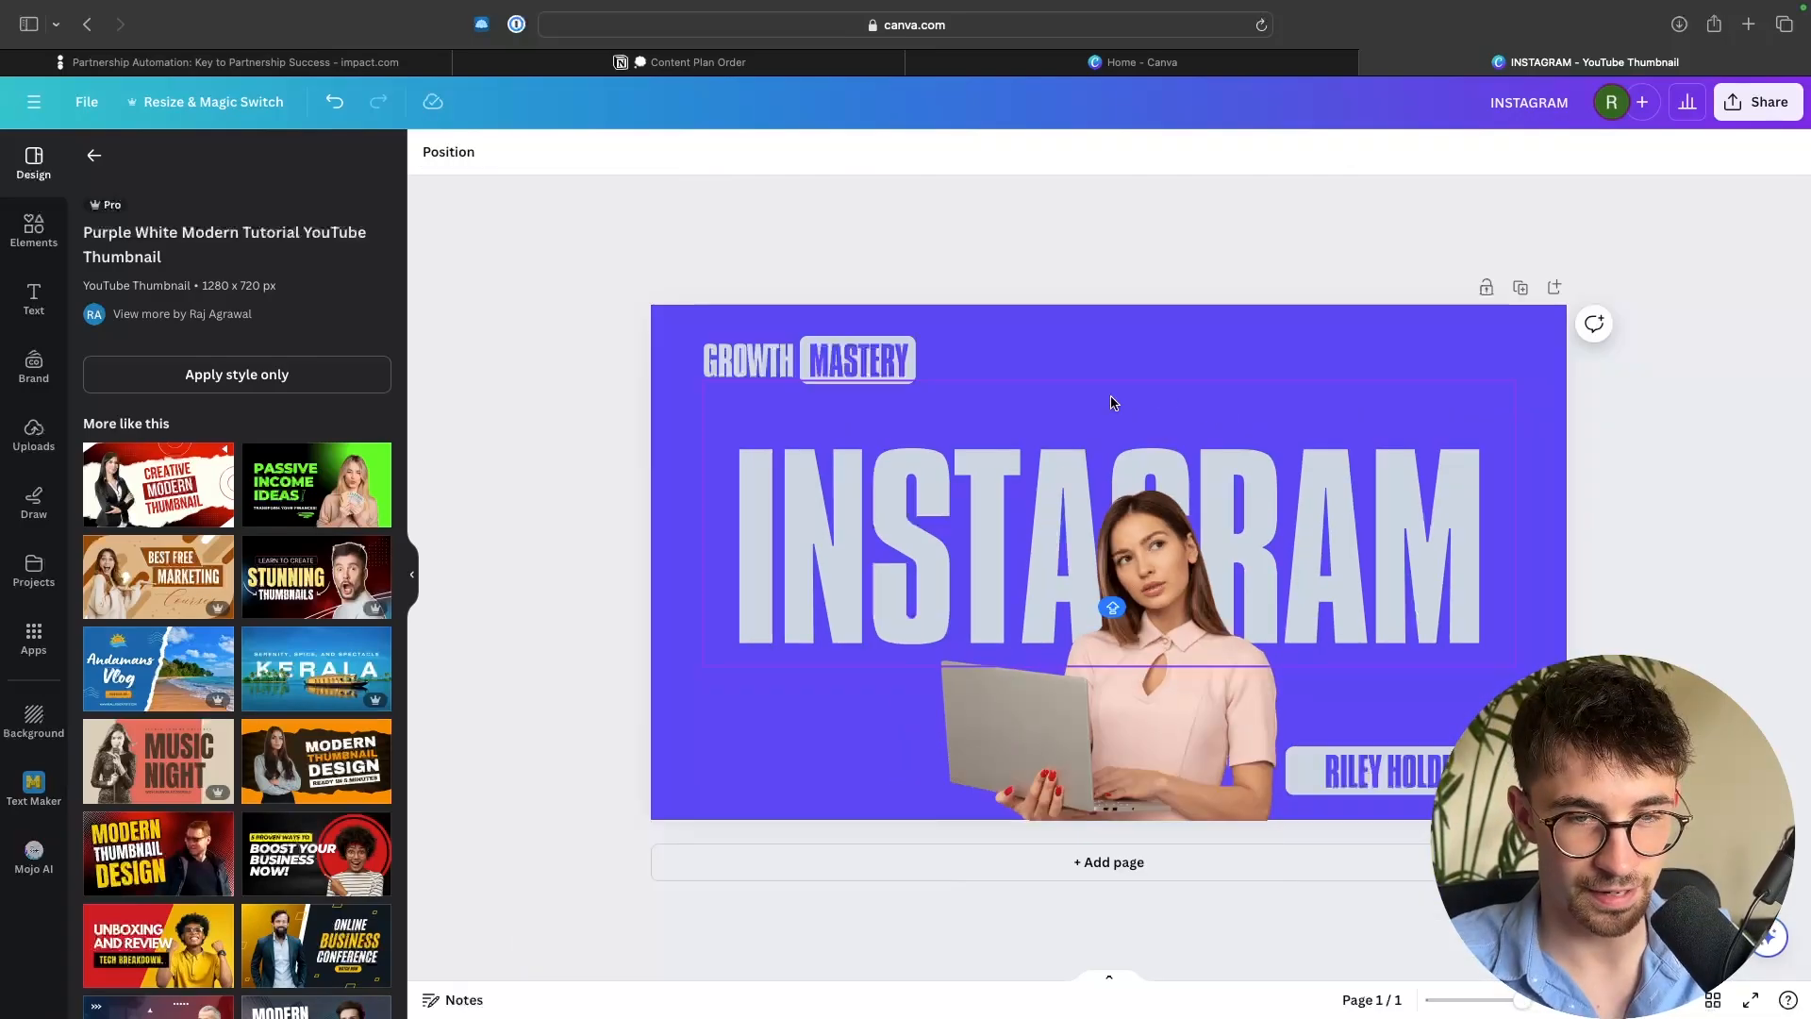
Delete the image of the woman with the laptop and add the uploaded photo of the man beside the microphone and plant
click(1169, 690)
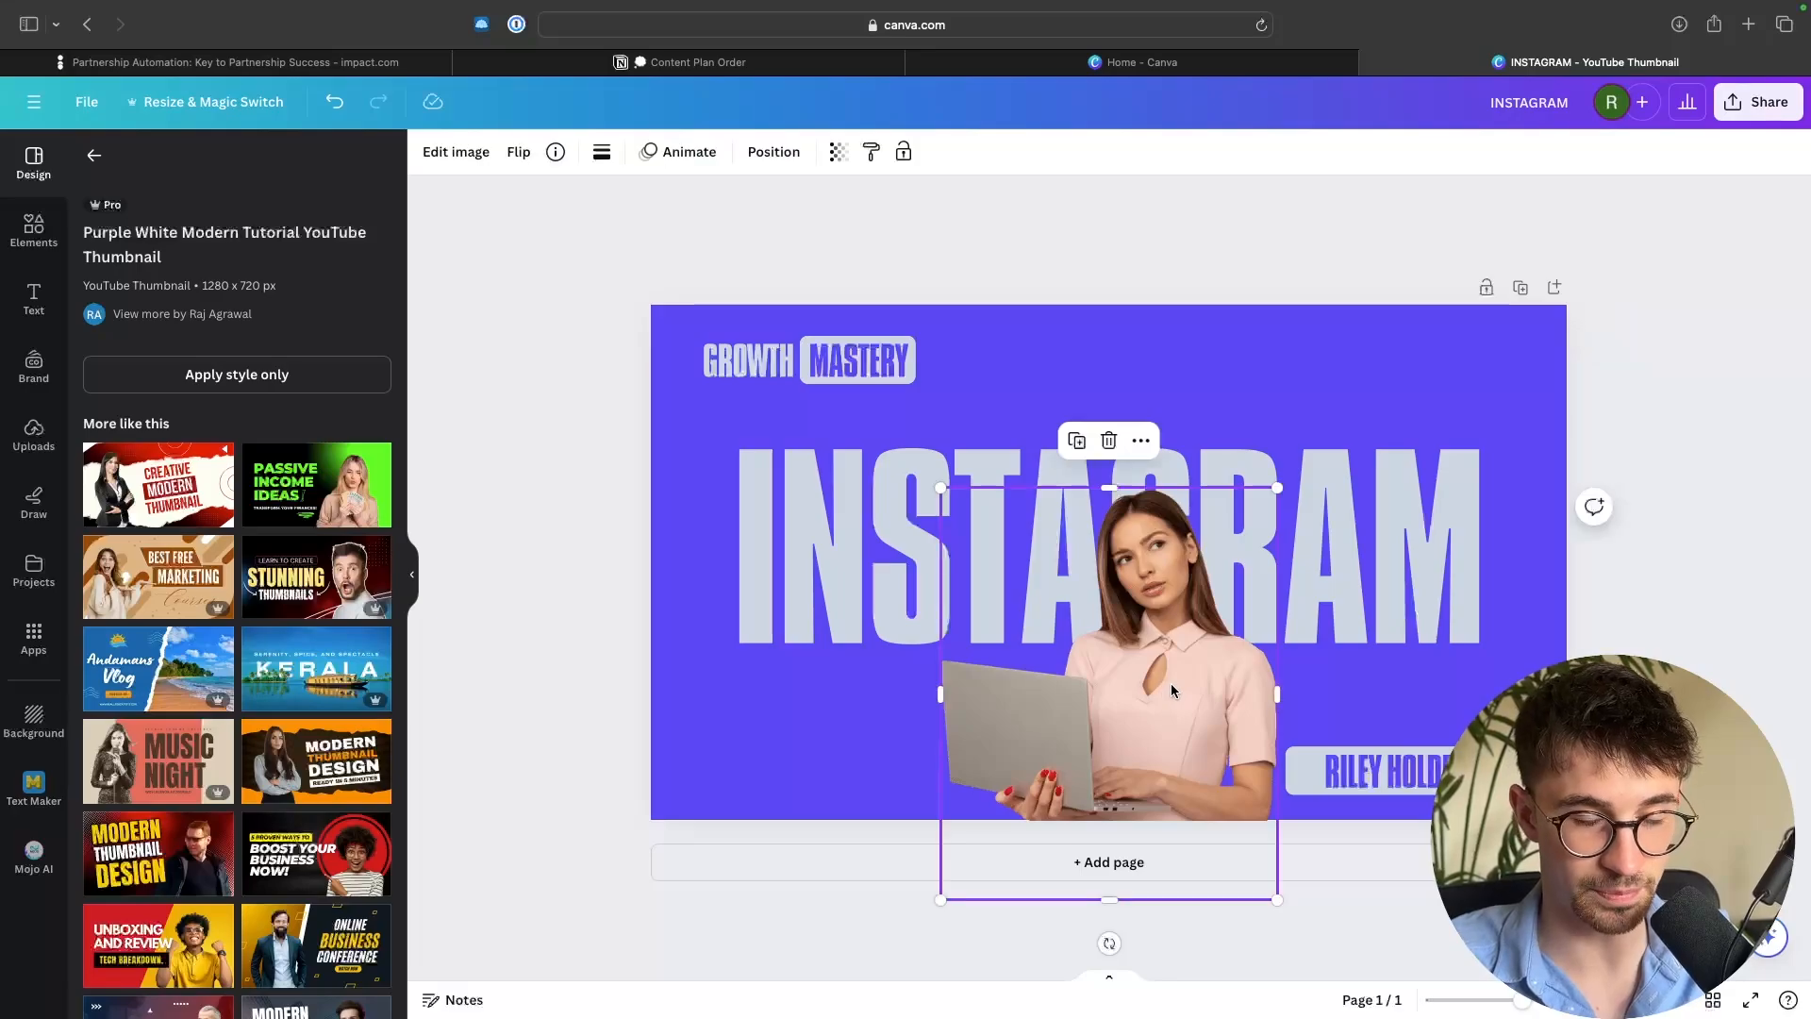
key(BackSpace)
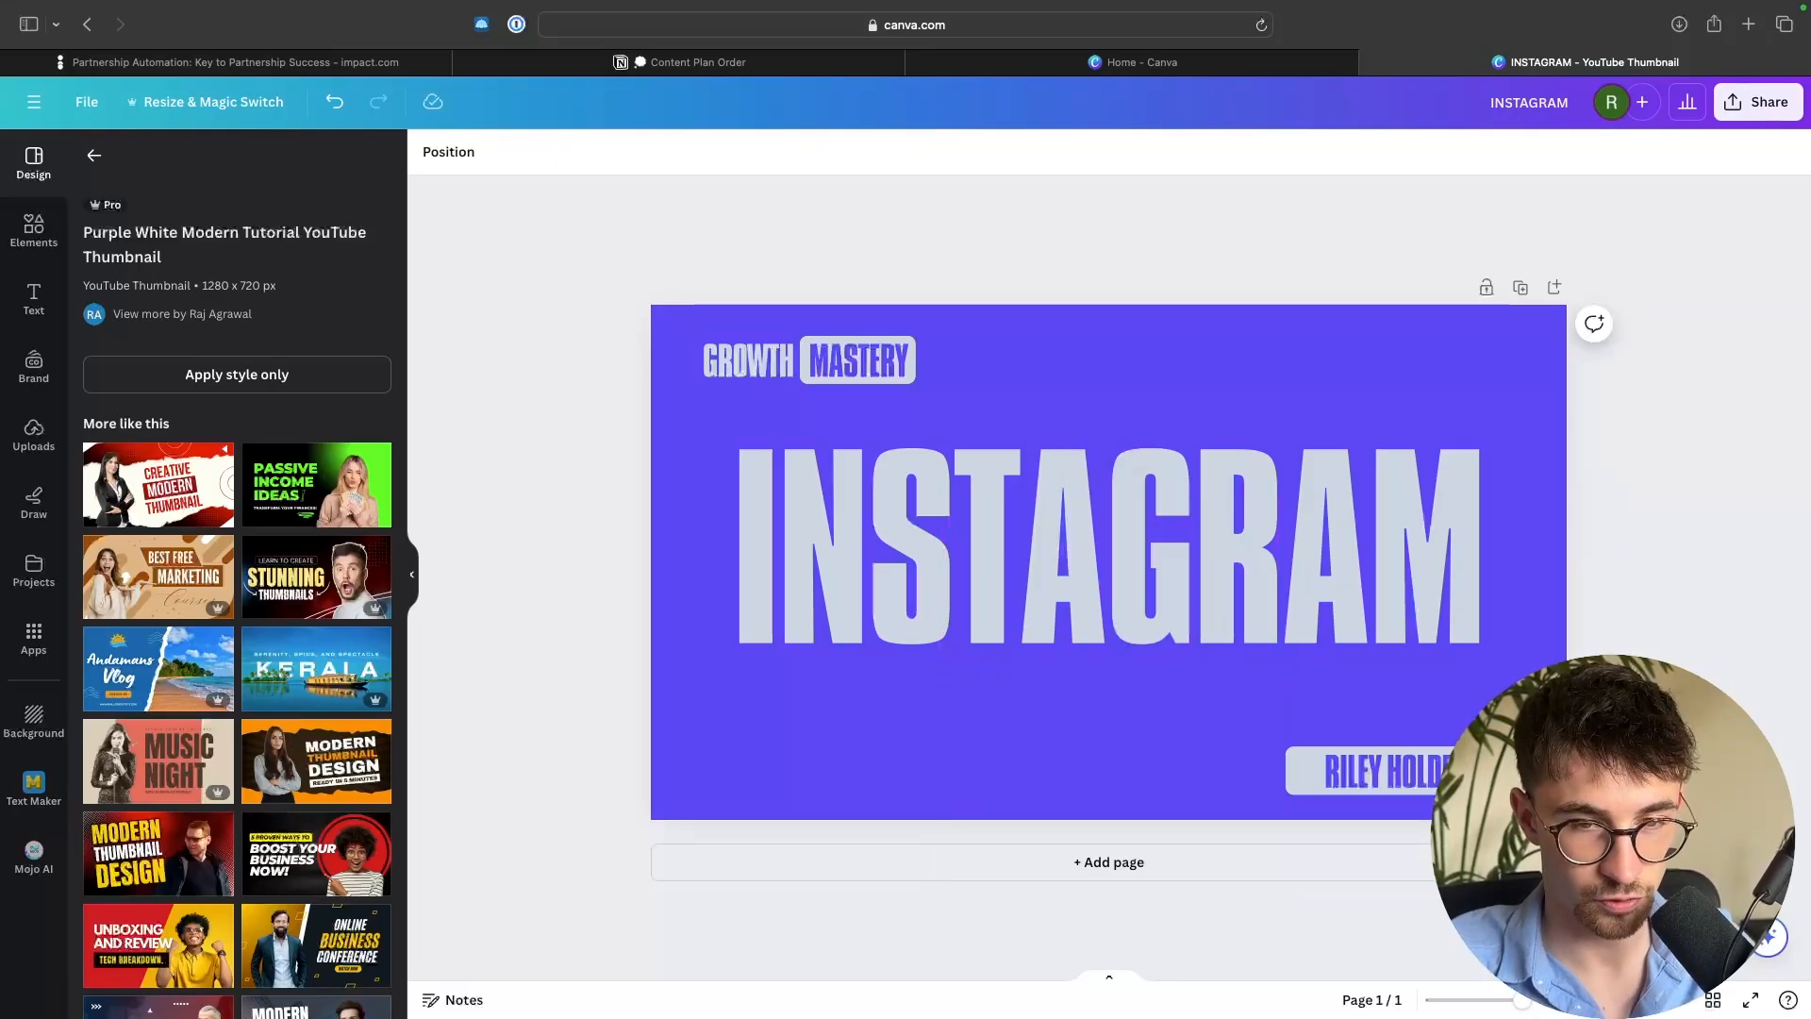
click(33, 436)
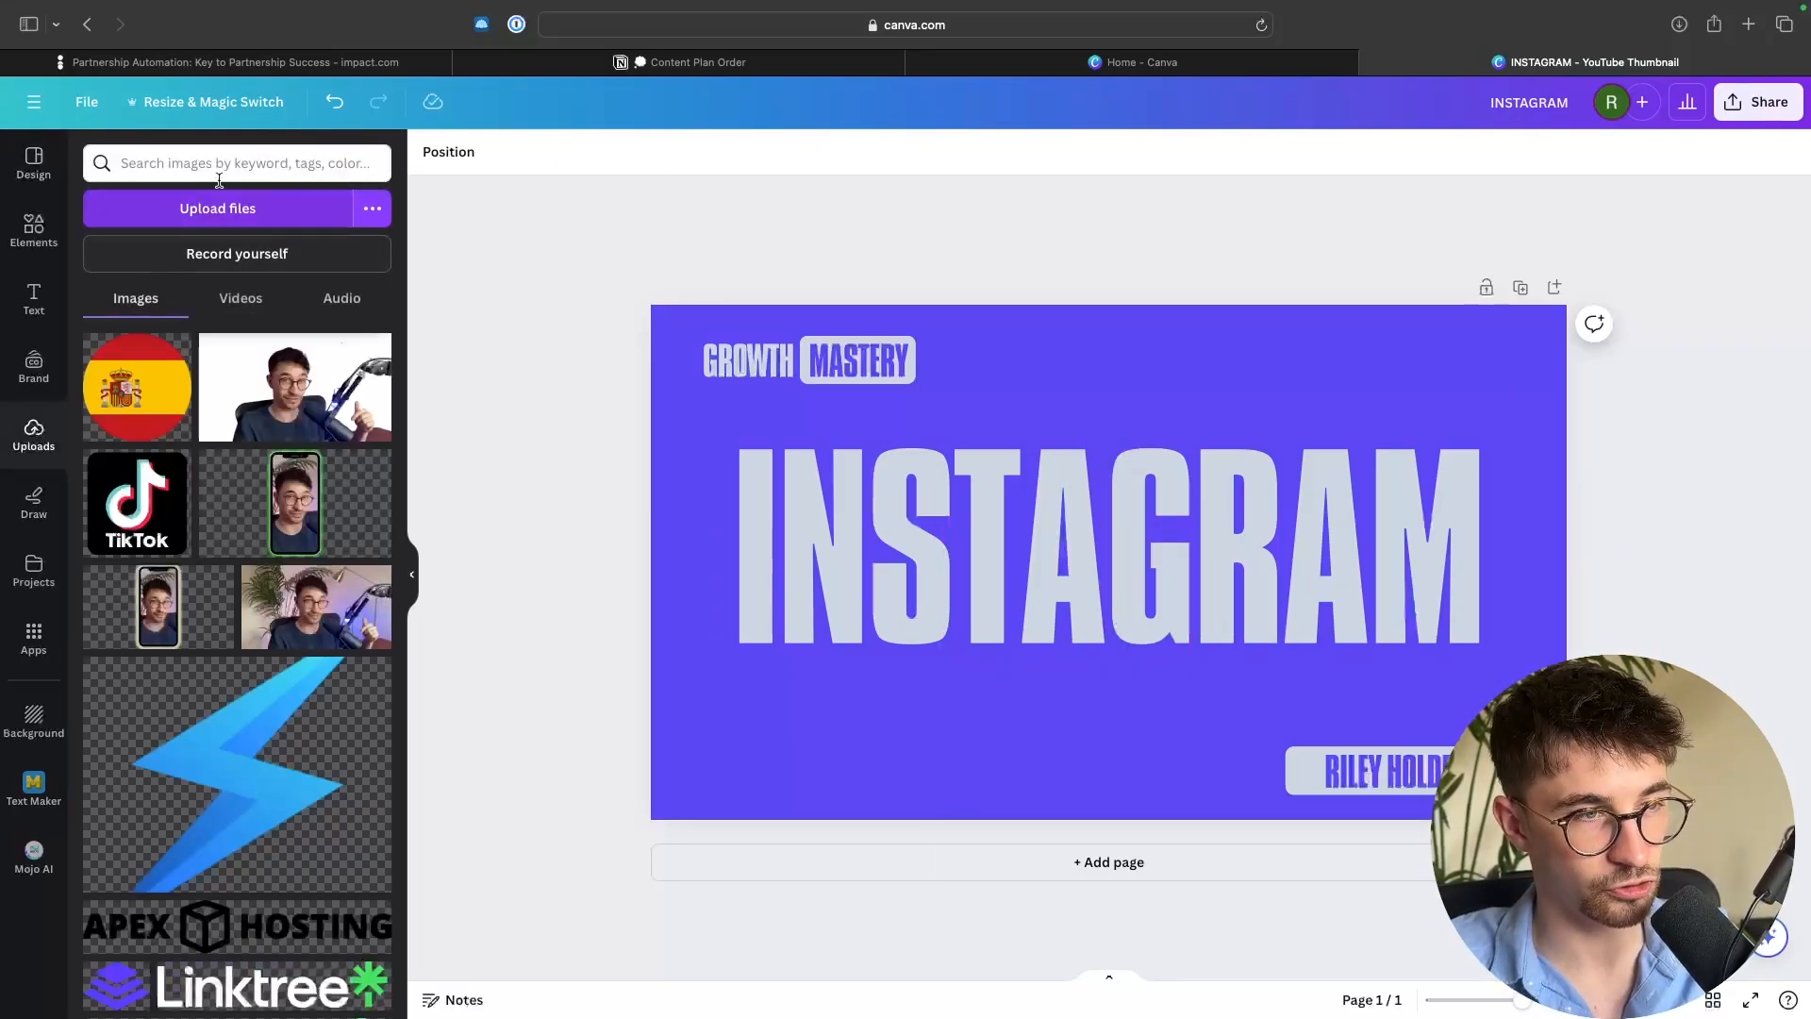
scroll(286, 445, down, 1)
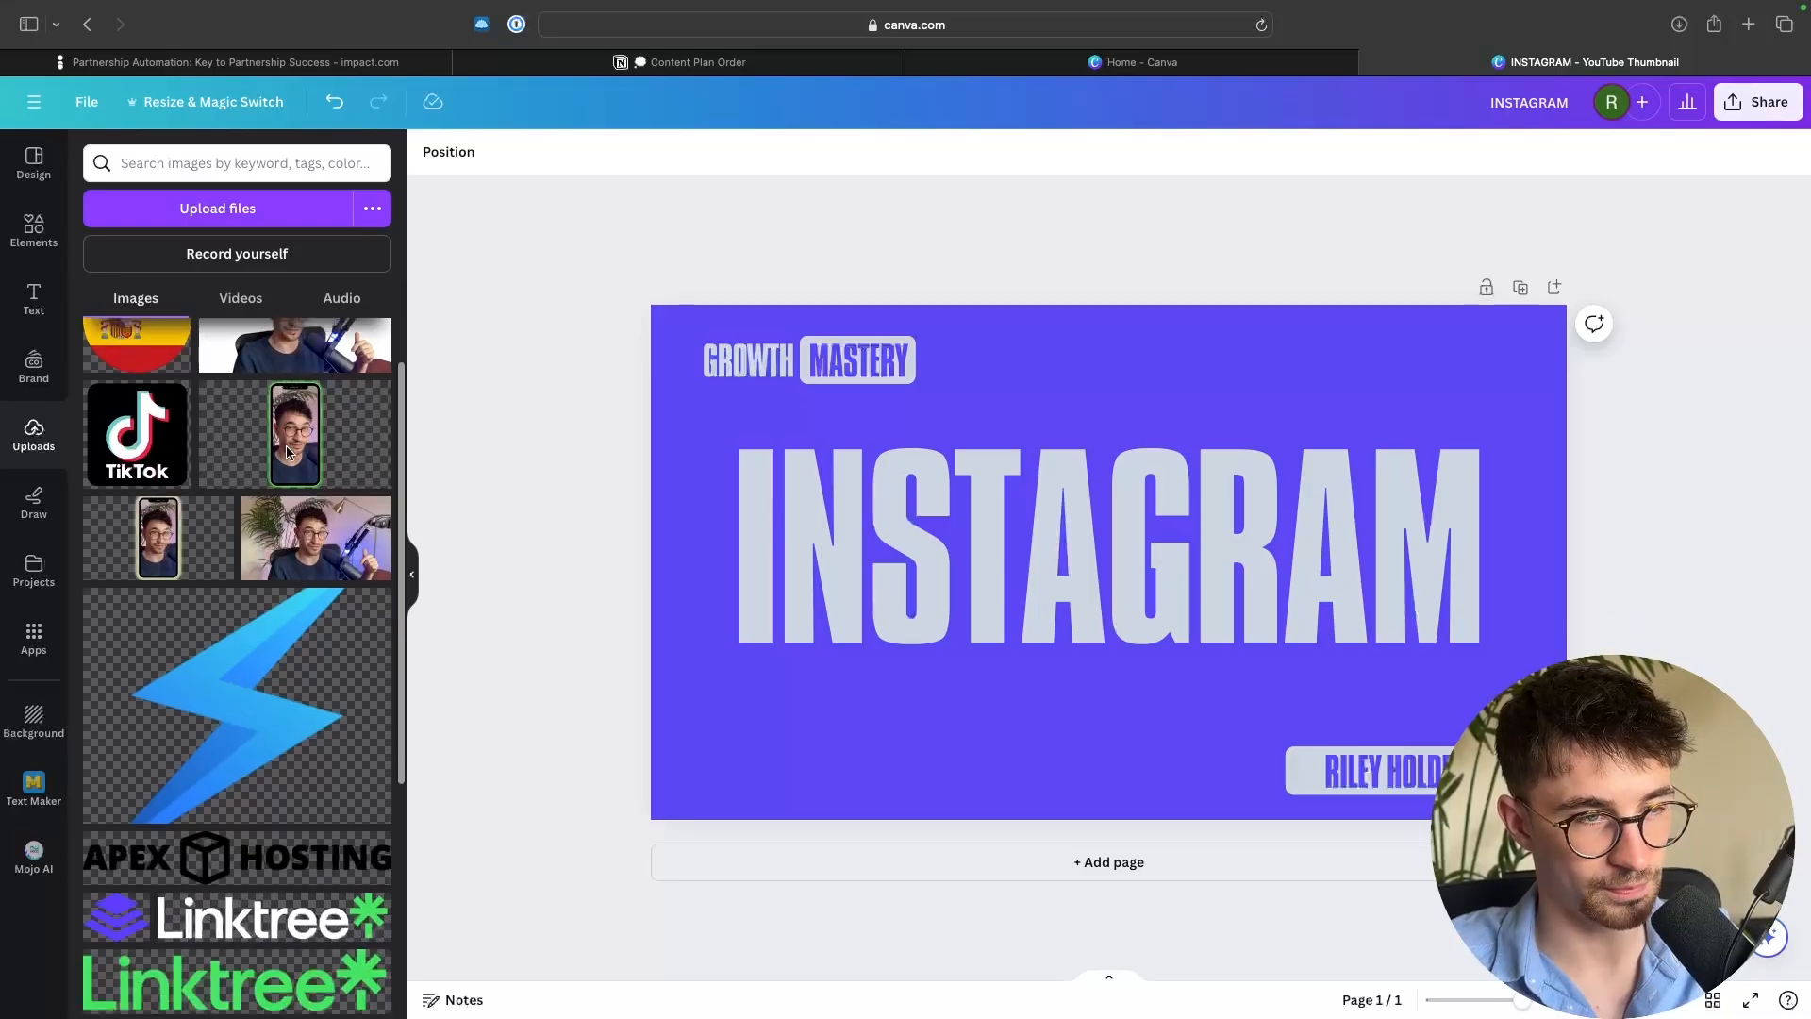
click(317, 572)
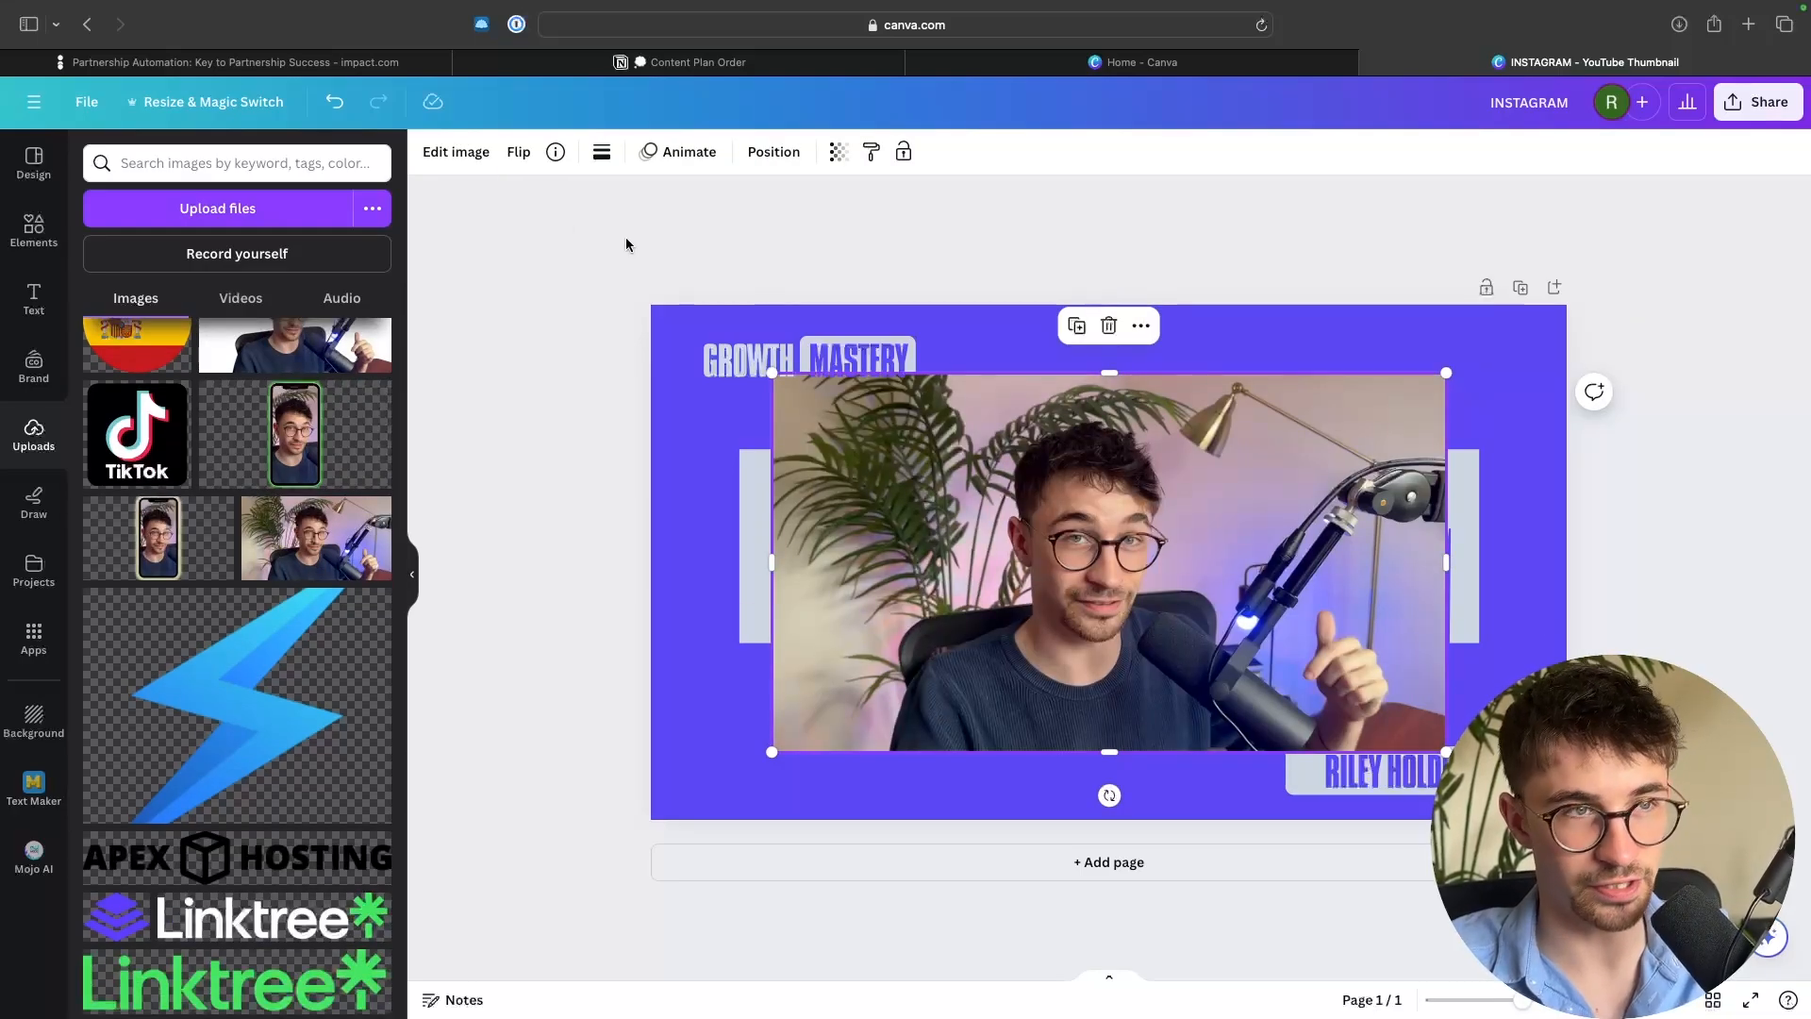
Remove the background of the added photo, enlarge it, and position it against the design's lower edge
click(447, 156)
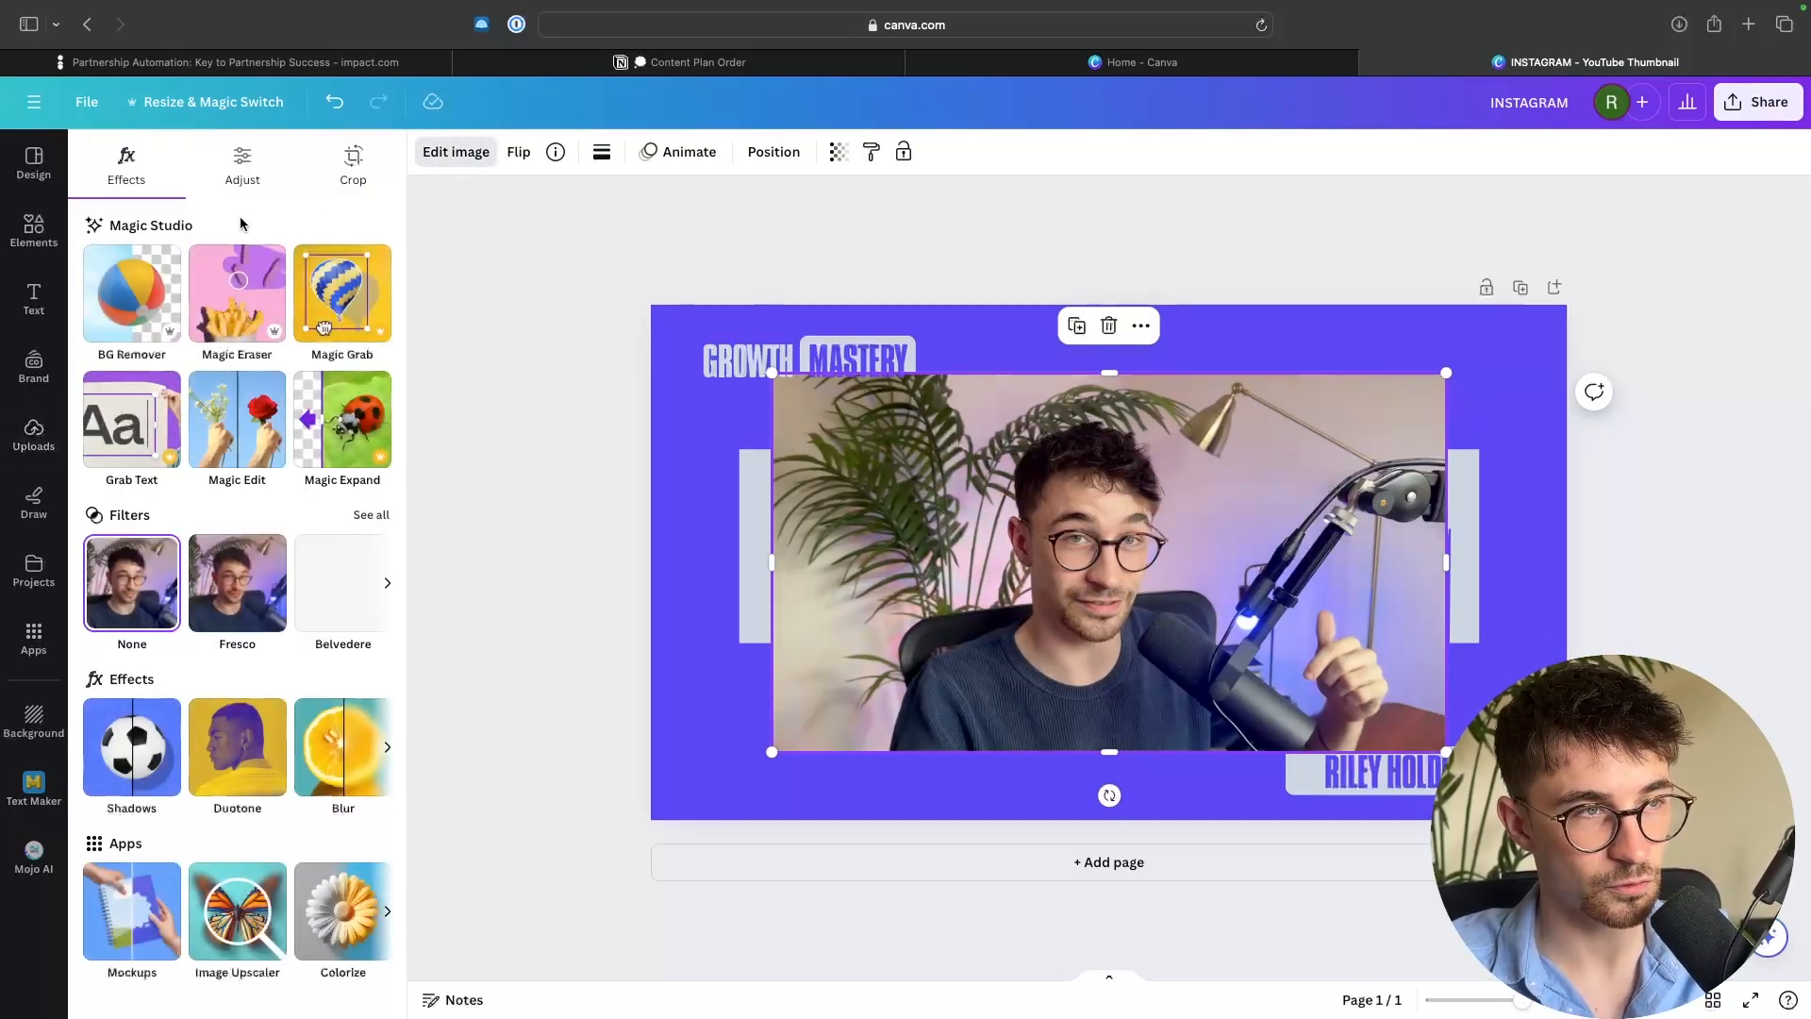
click(130, 300)
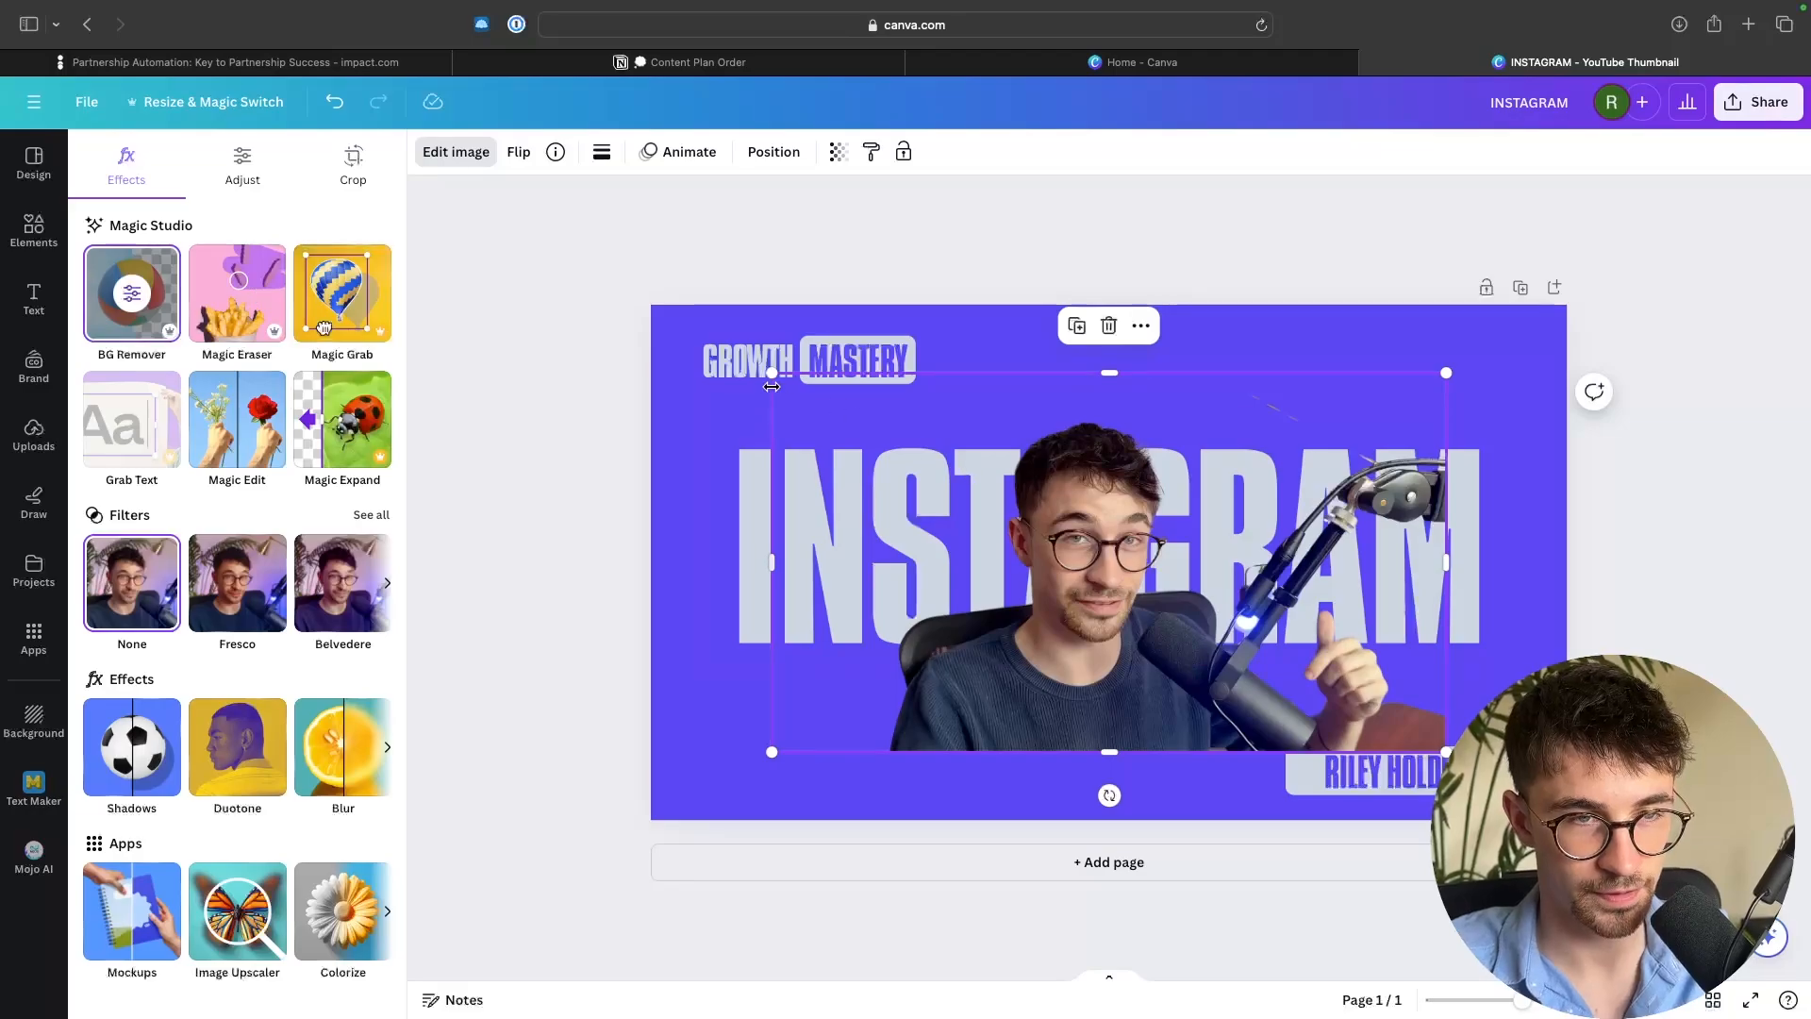
drag(773, 373, 557, 331)
drag(970, 472, 1042, 543)
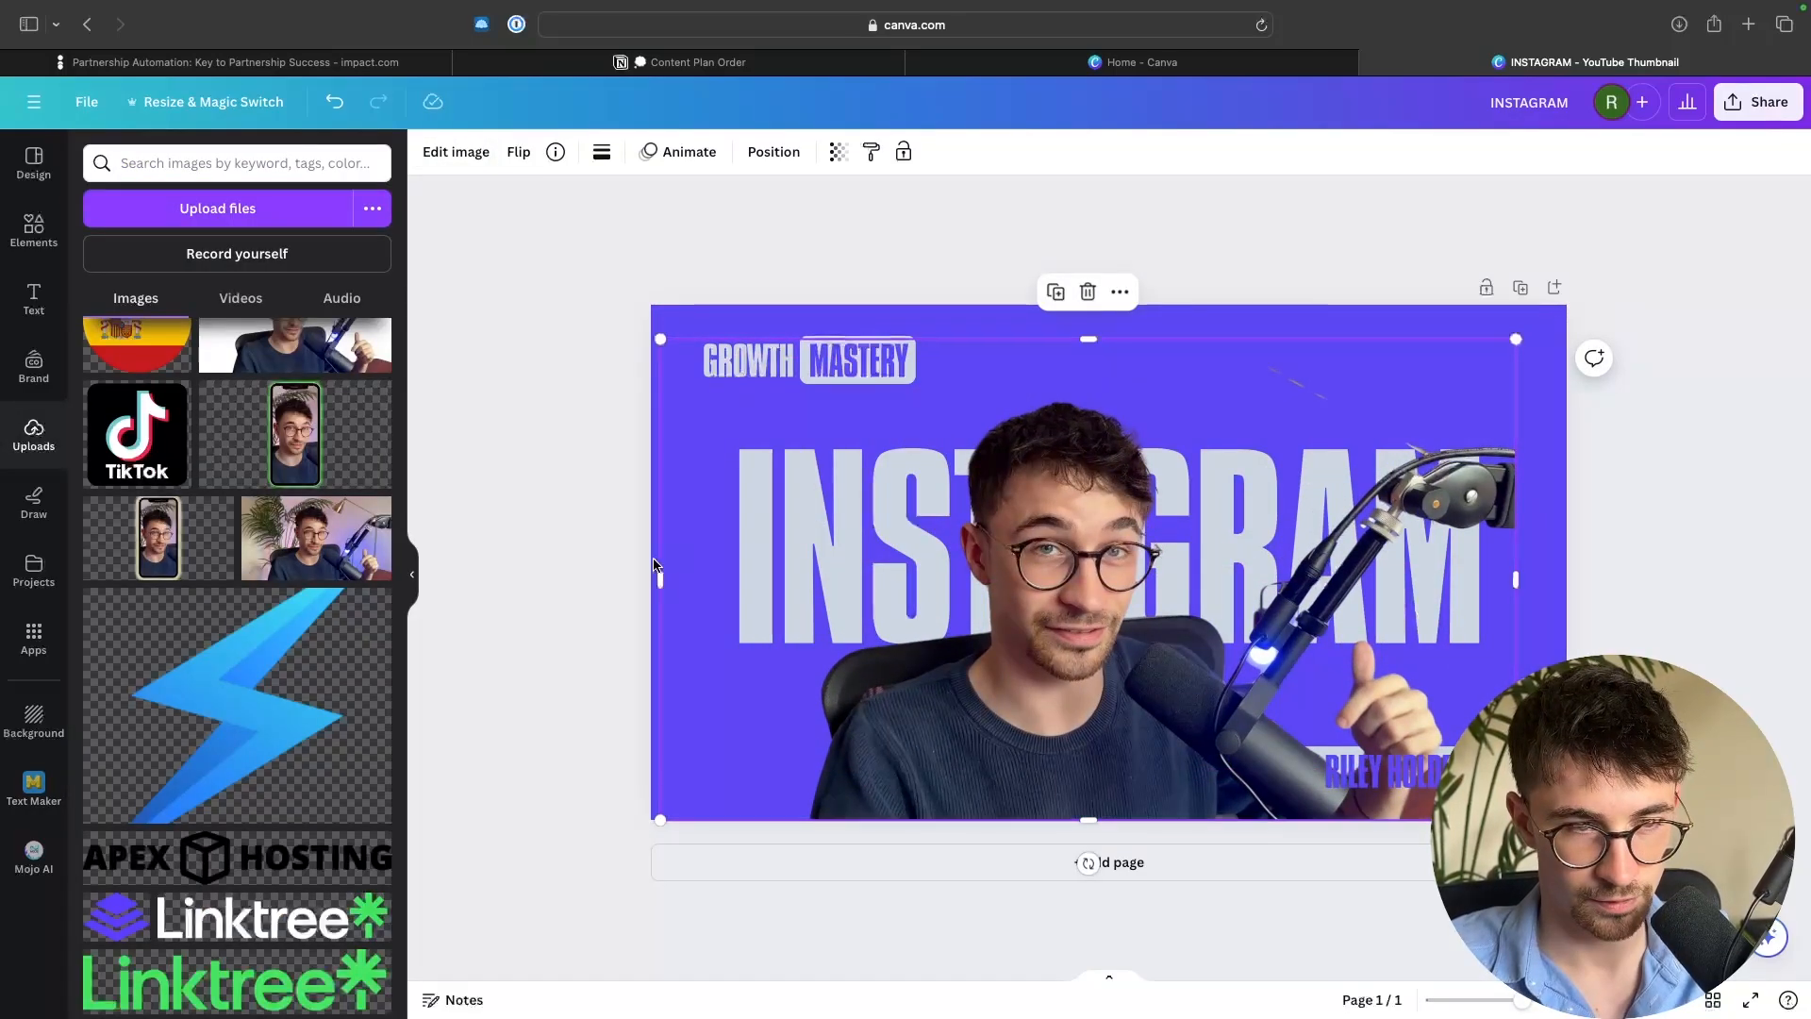
Enlarge the INSTAGRAM headline to almost the full width of the design and center it
click(770, 471)
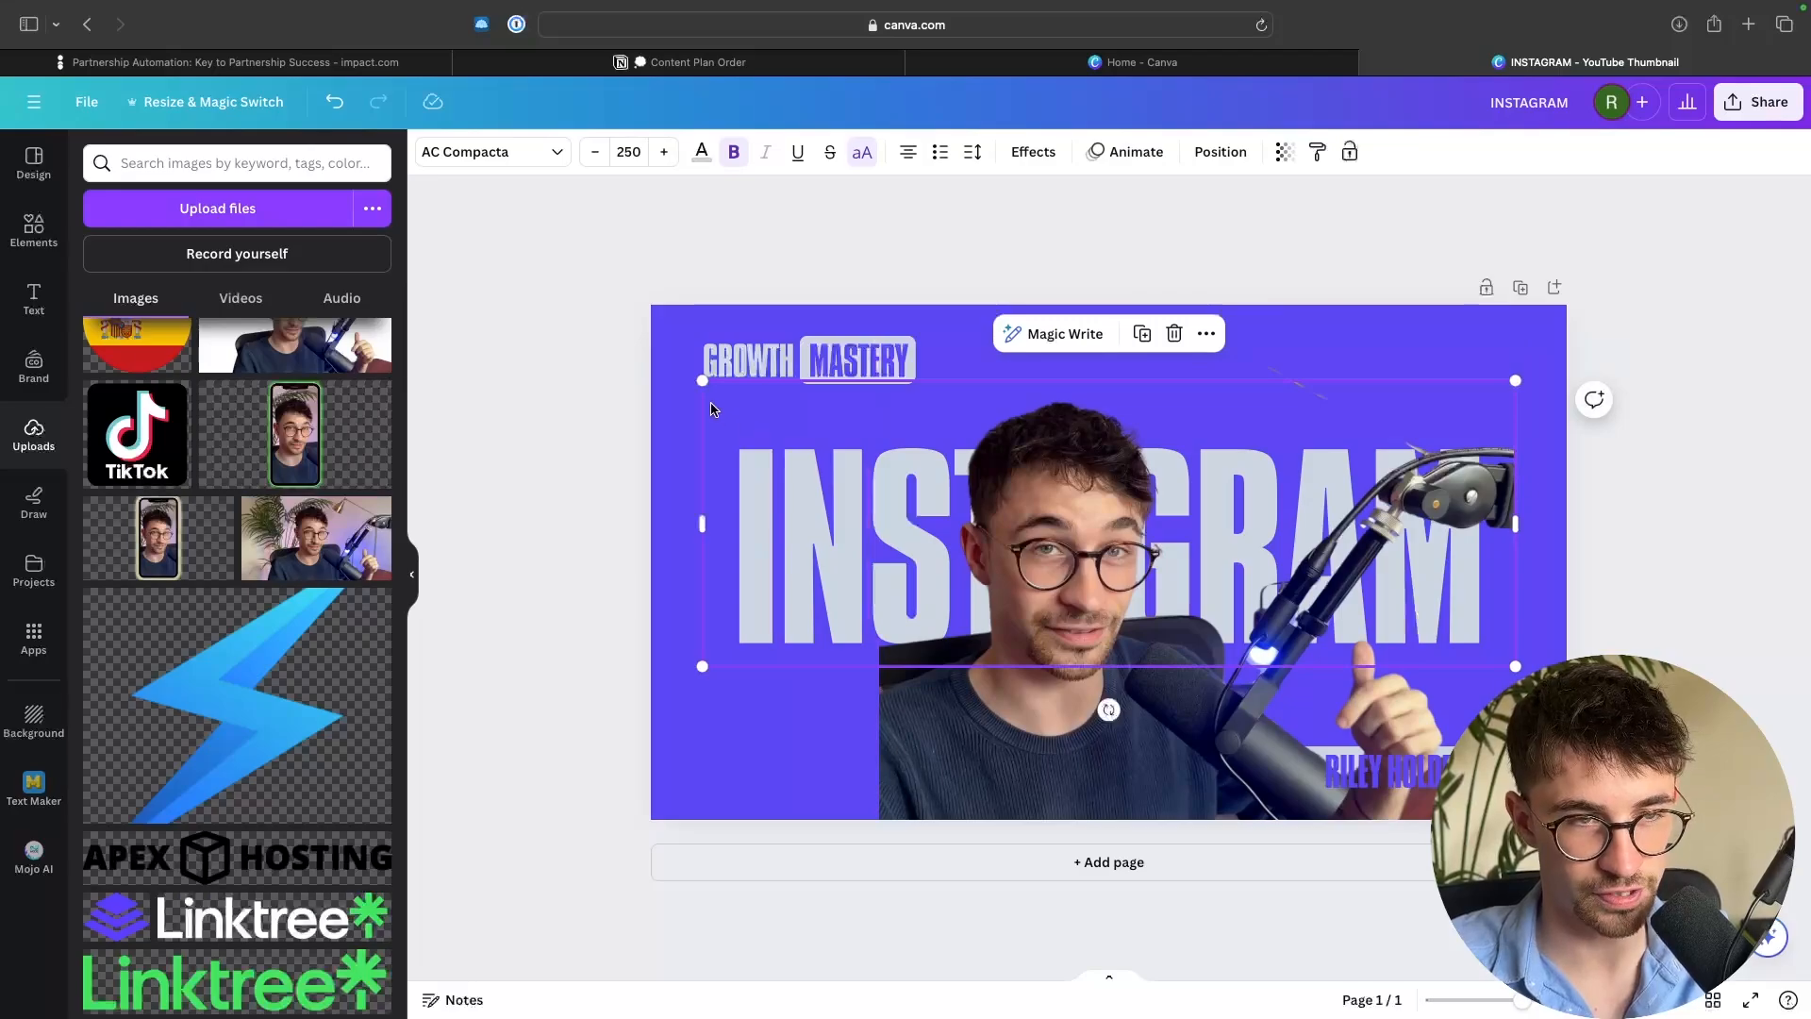
drag(701, 380, 570, 363)
drag(770, 464, 842, 479)
Extend the photo's crop to show the whole chair again and bring the name label in front of the photo
click(894, 634)
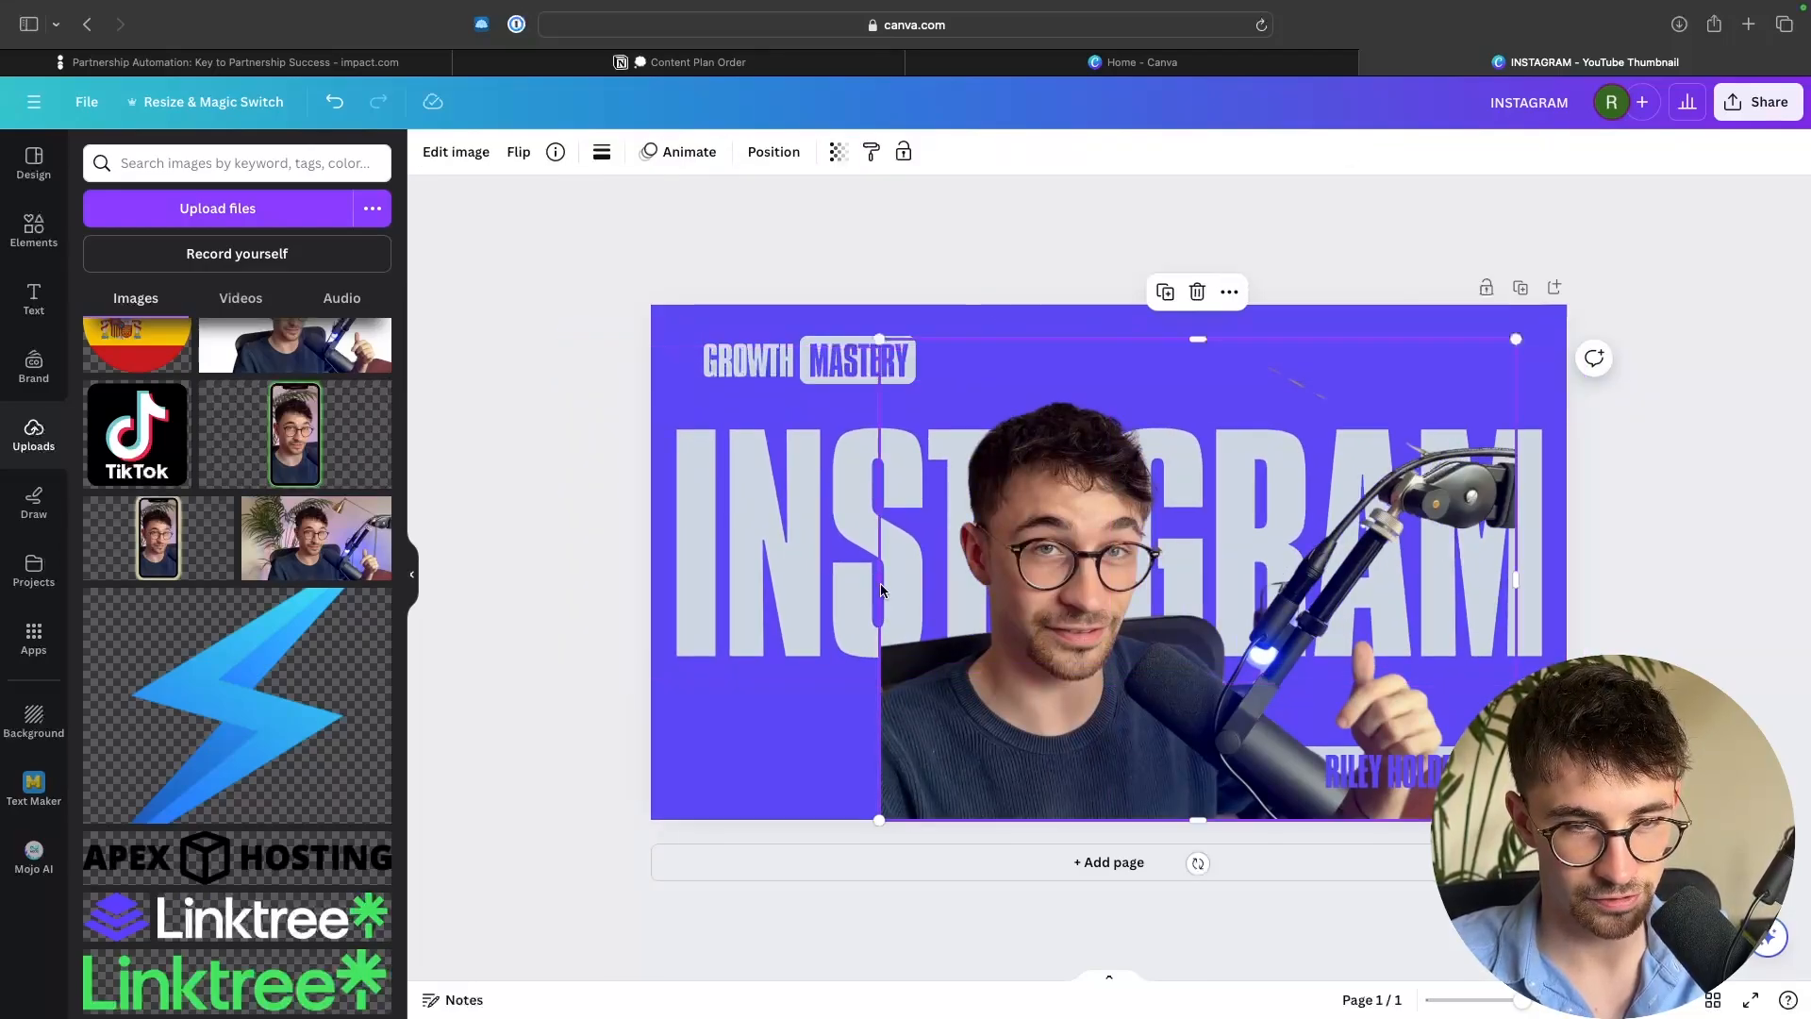
drag(880, 584, 695, 583)
drag(1515, 580, 1445, 580)
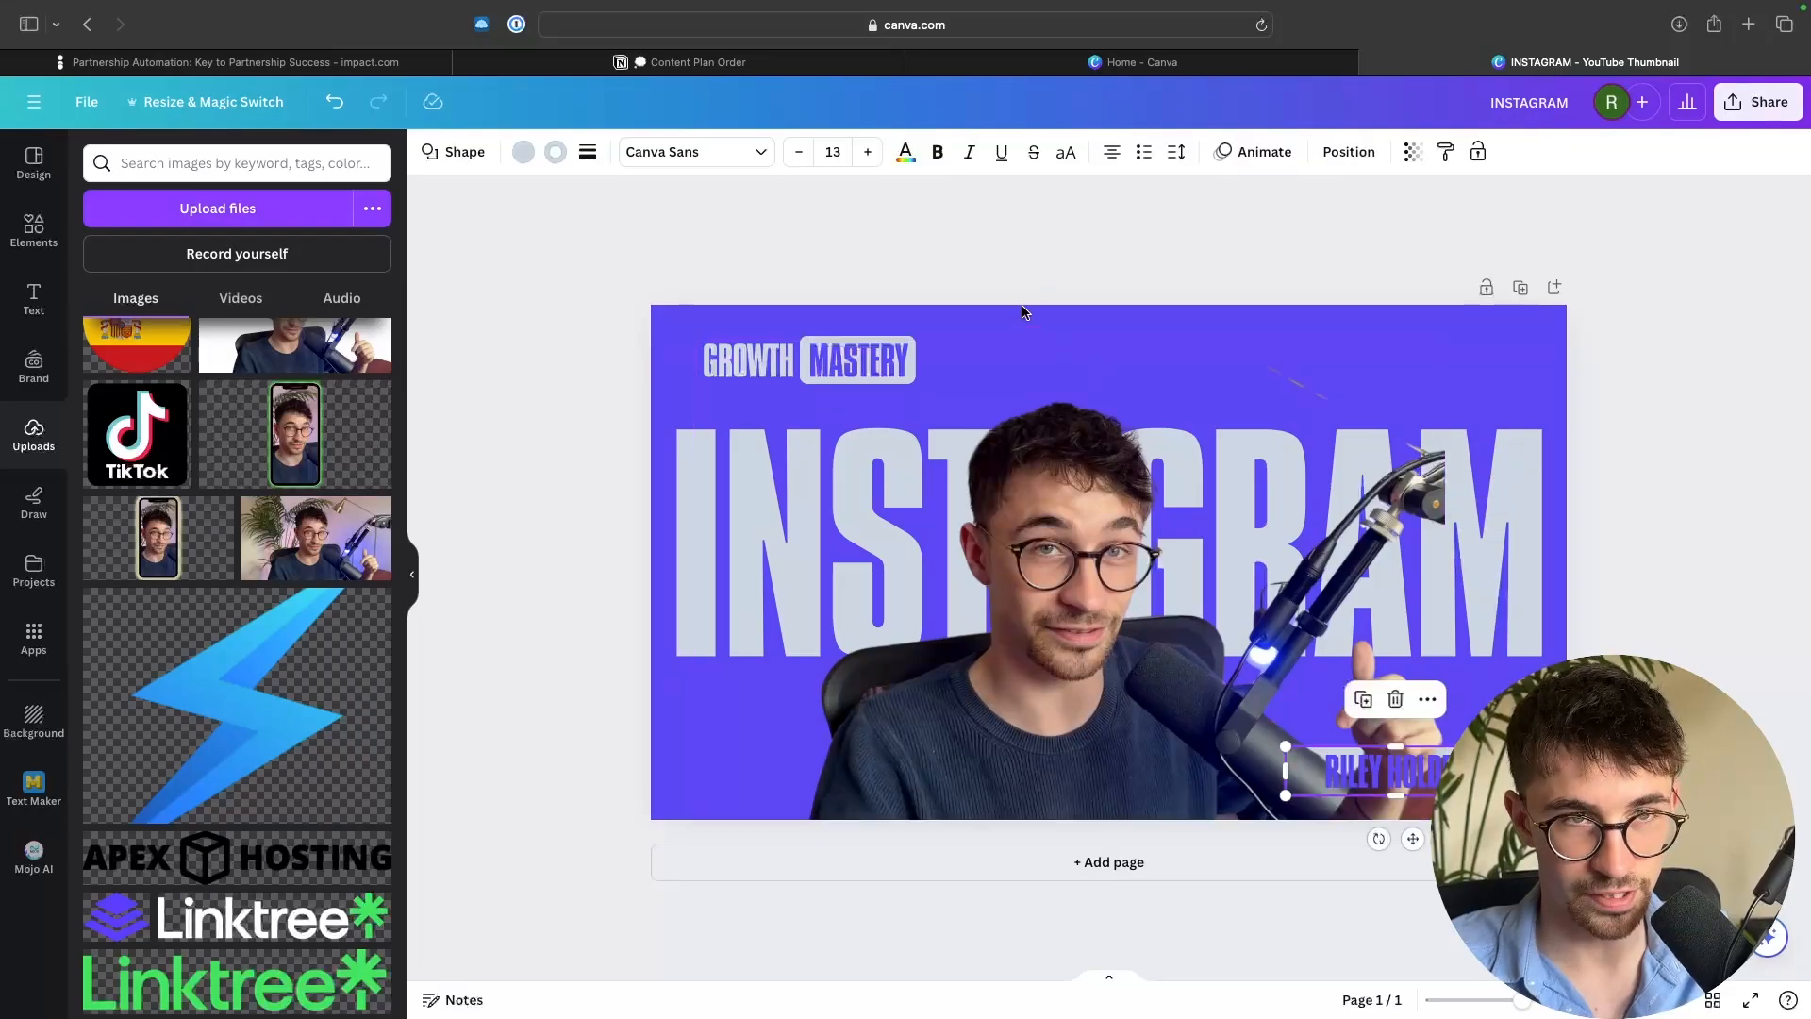
click(1349, 152)
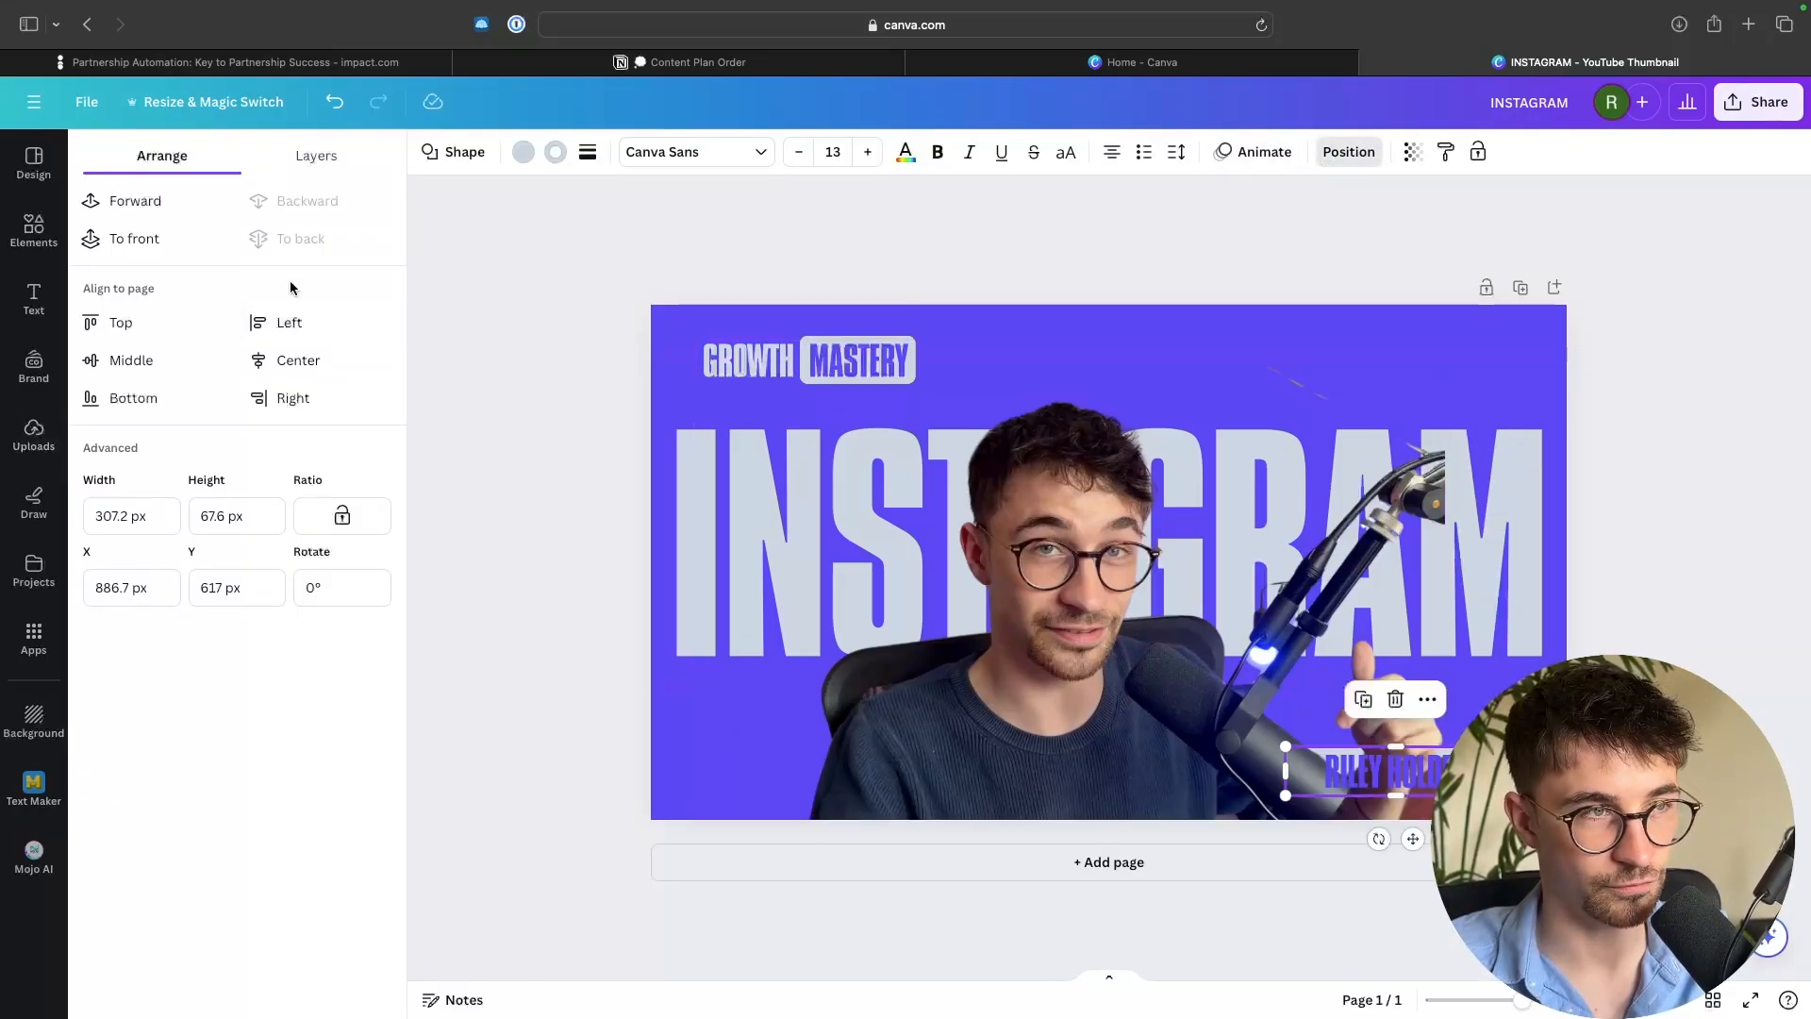
click(809, 258)
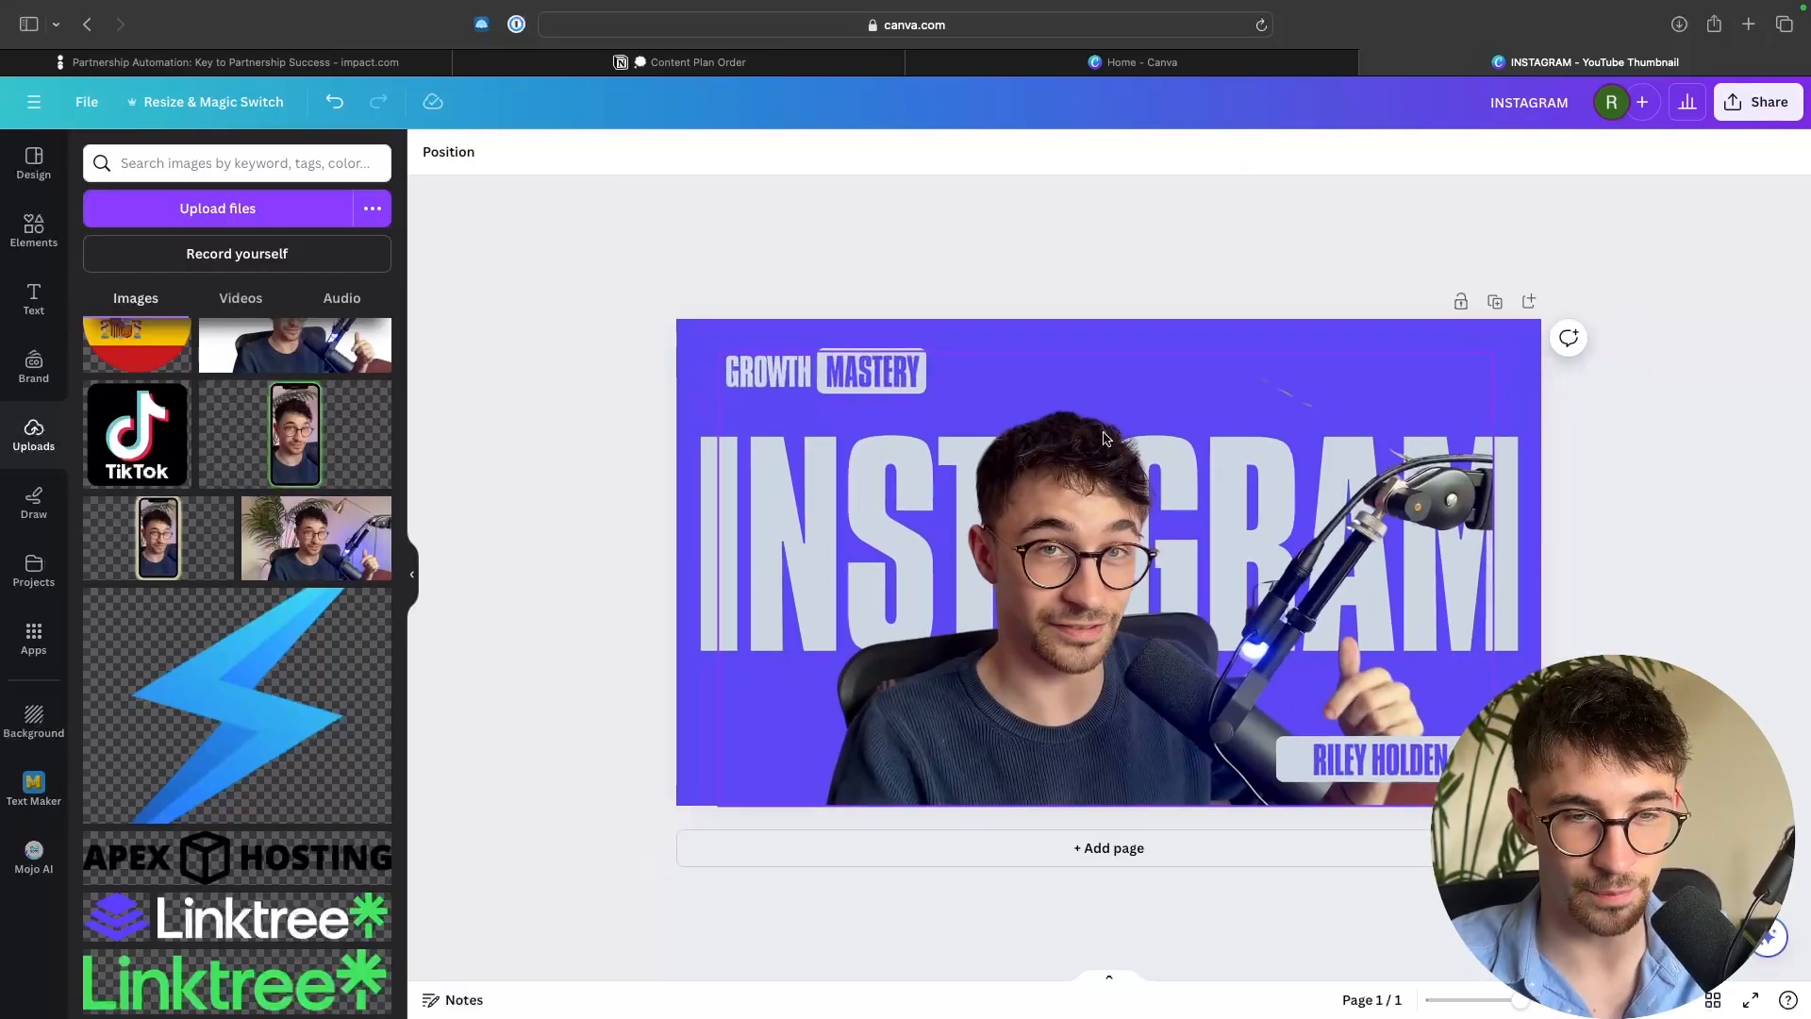
Download the finished thumbnail design and switch back to the Create Course dialog in ClickFunnels
click(1758, 102)
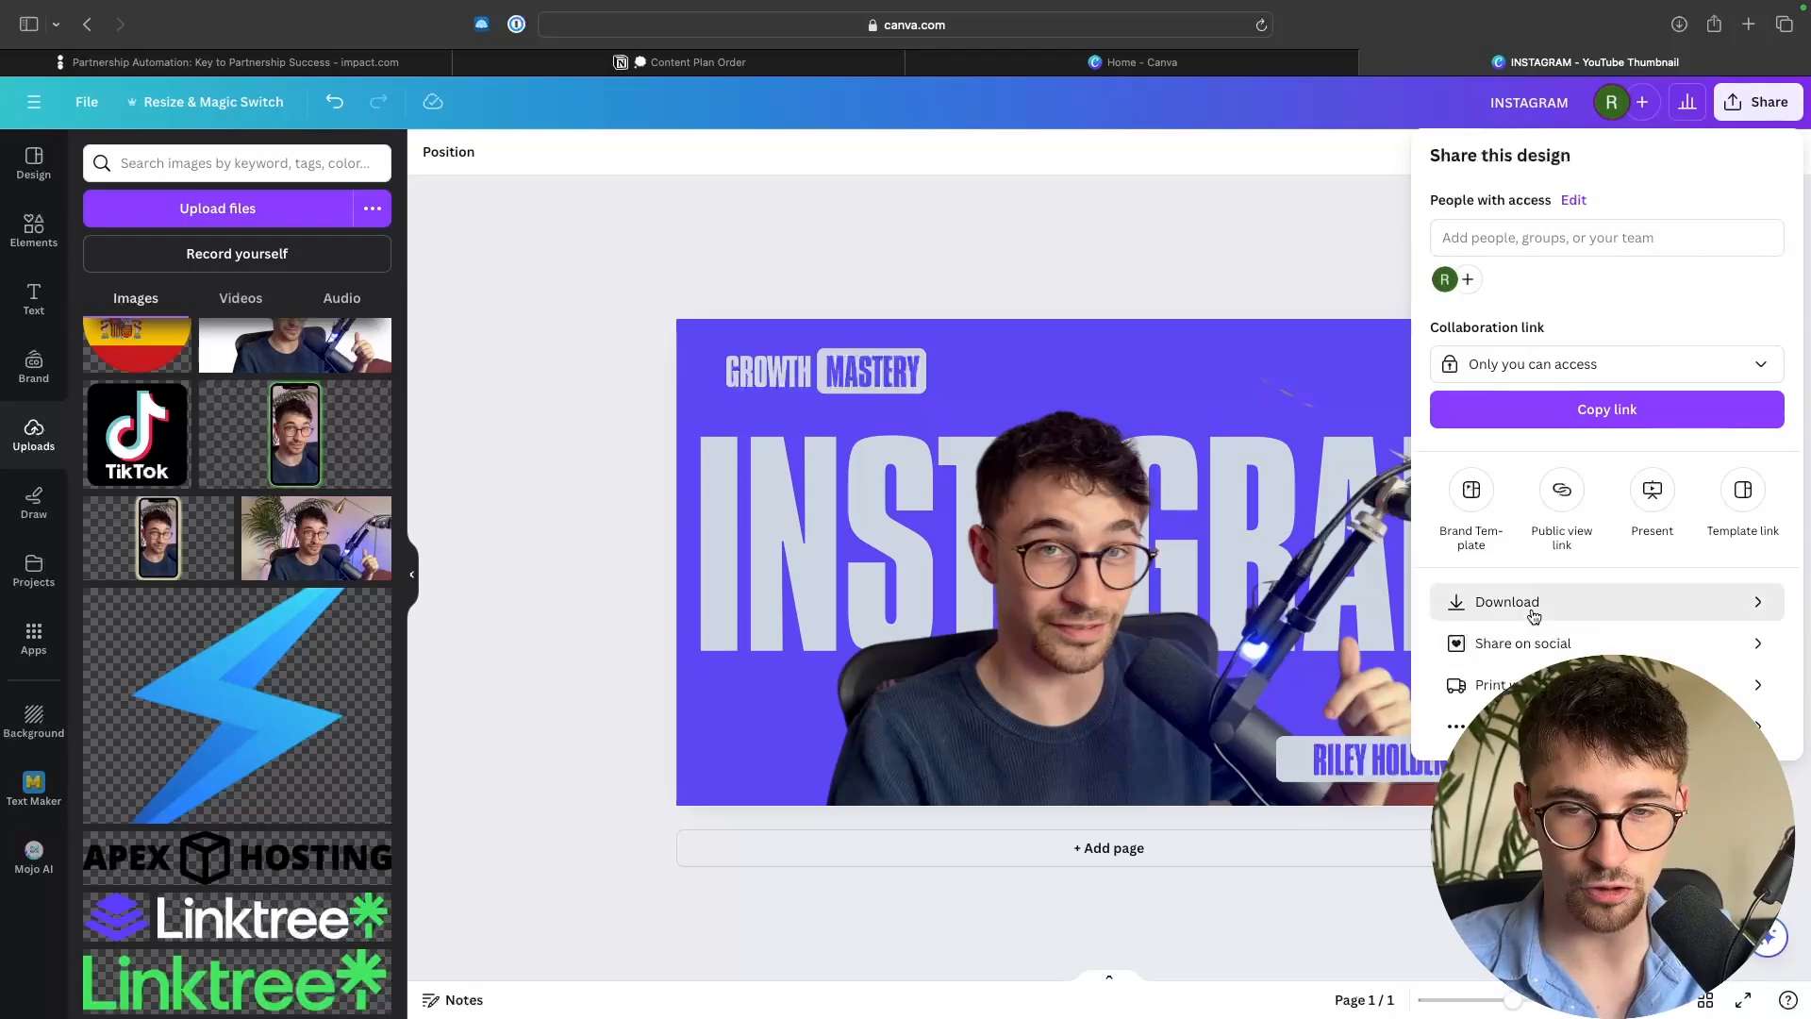
click(1533, 608)
click(1568, 490)
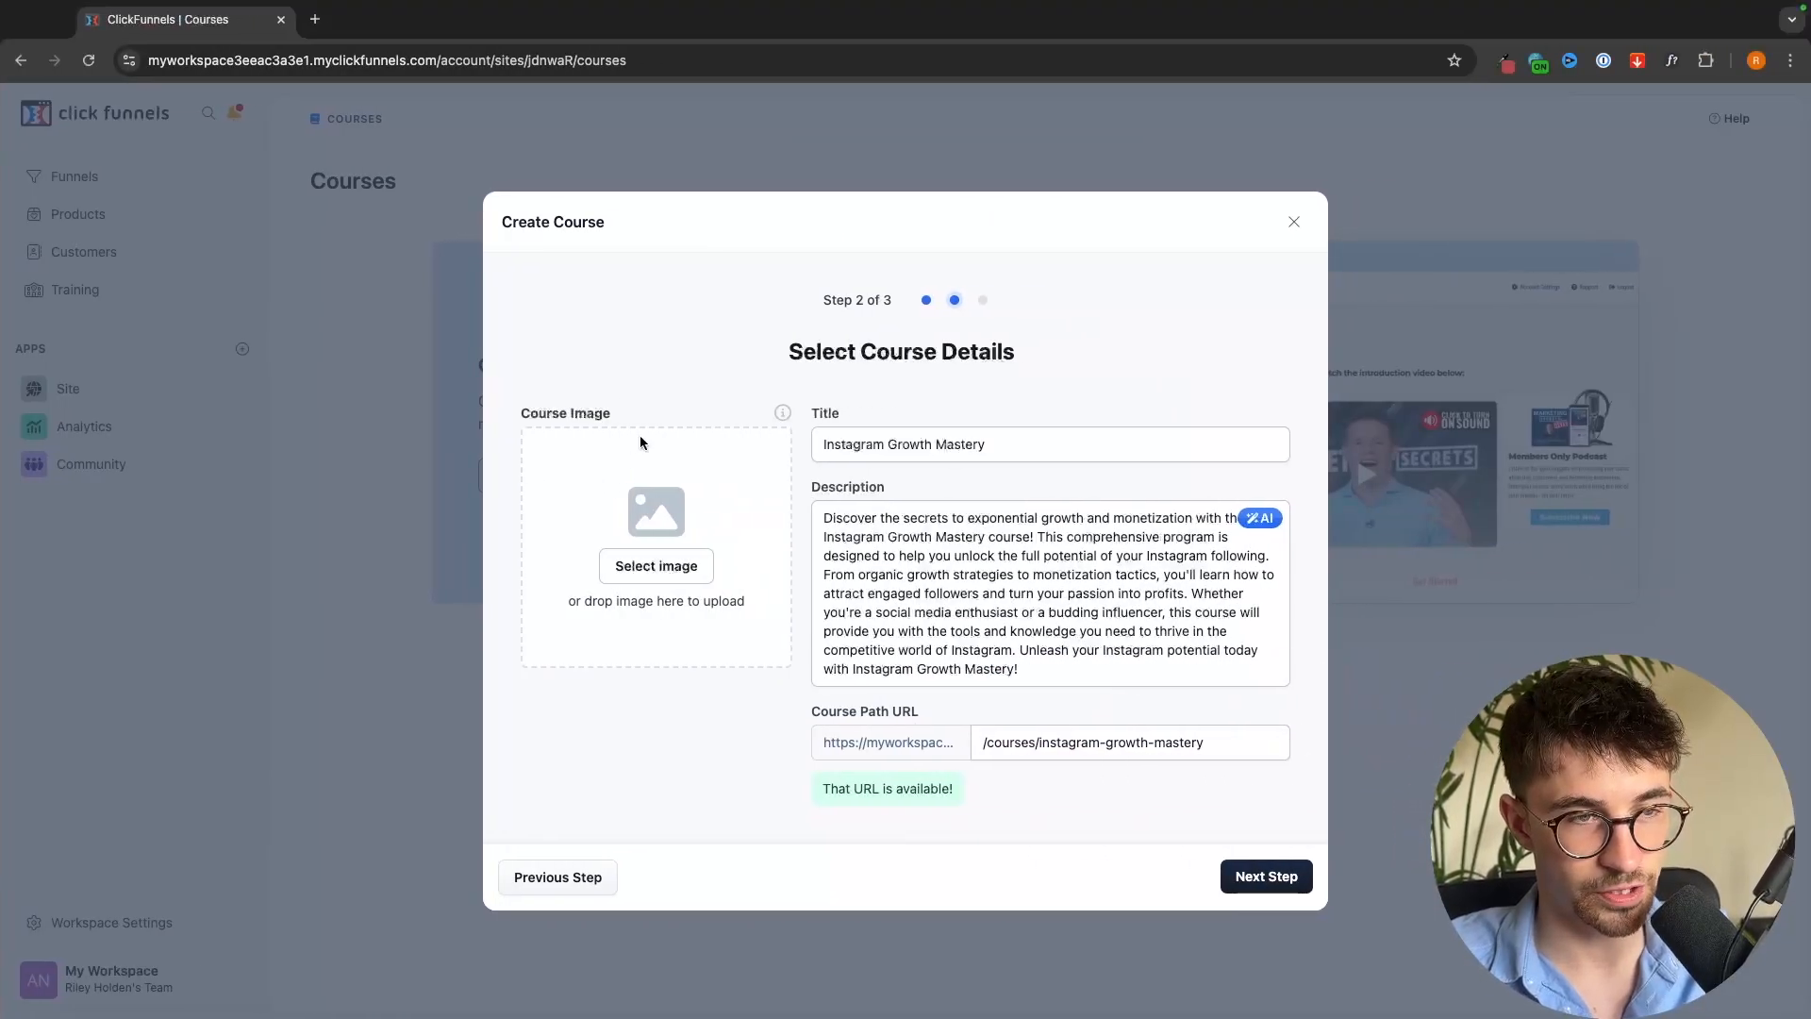
Upload INSTAGRAM.png from Downloads to the image gallery, use it as the course image, and submit the course details
click(650, 566)
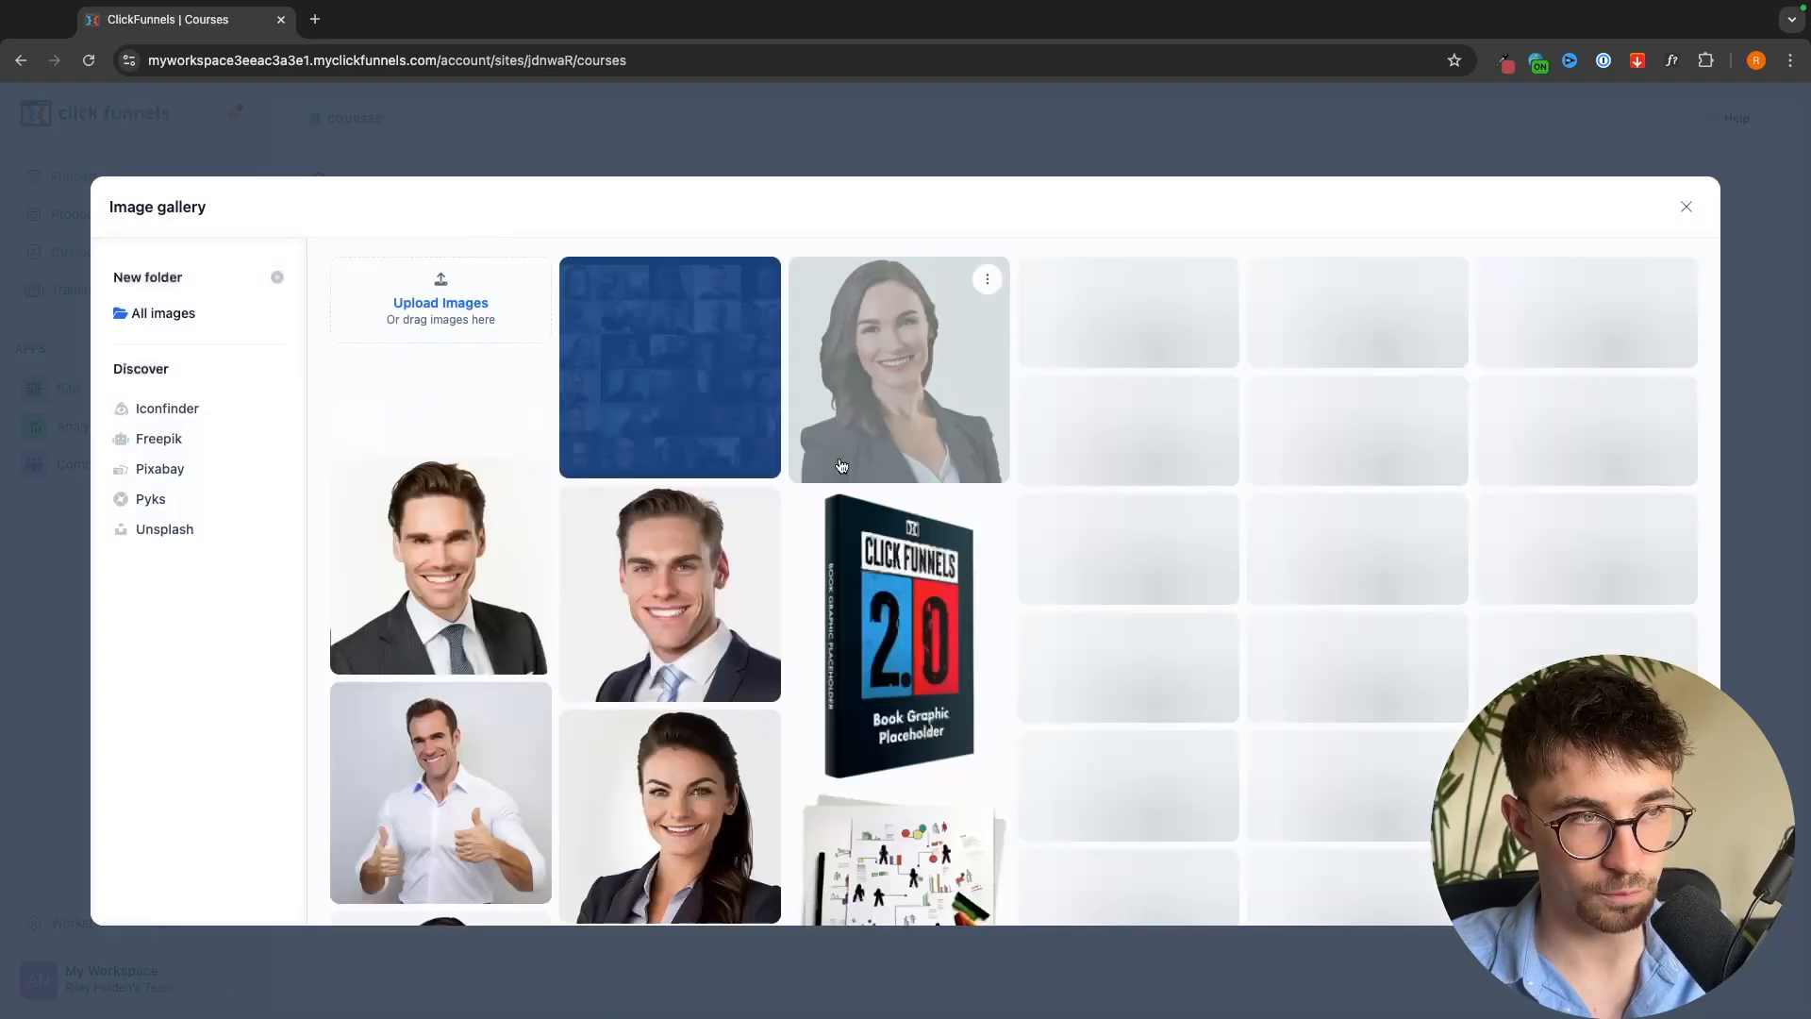
click(444, 303)
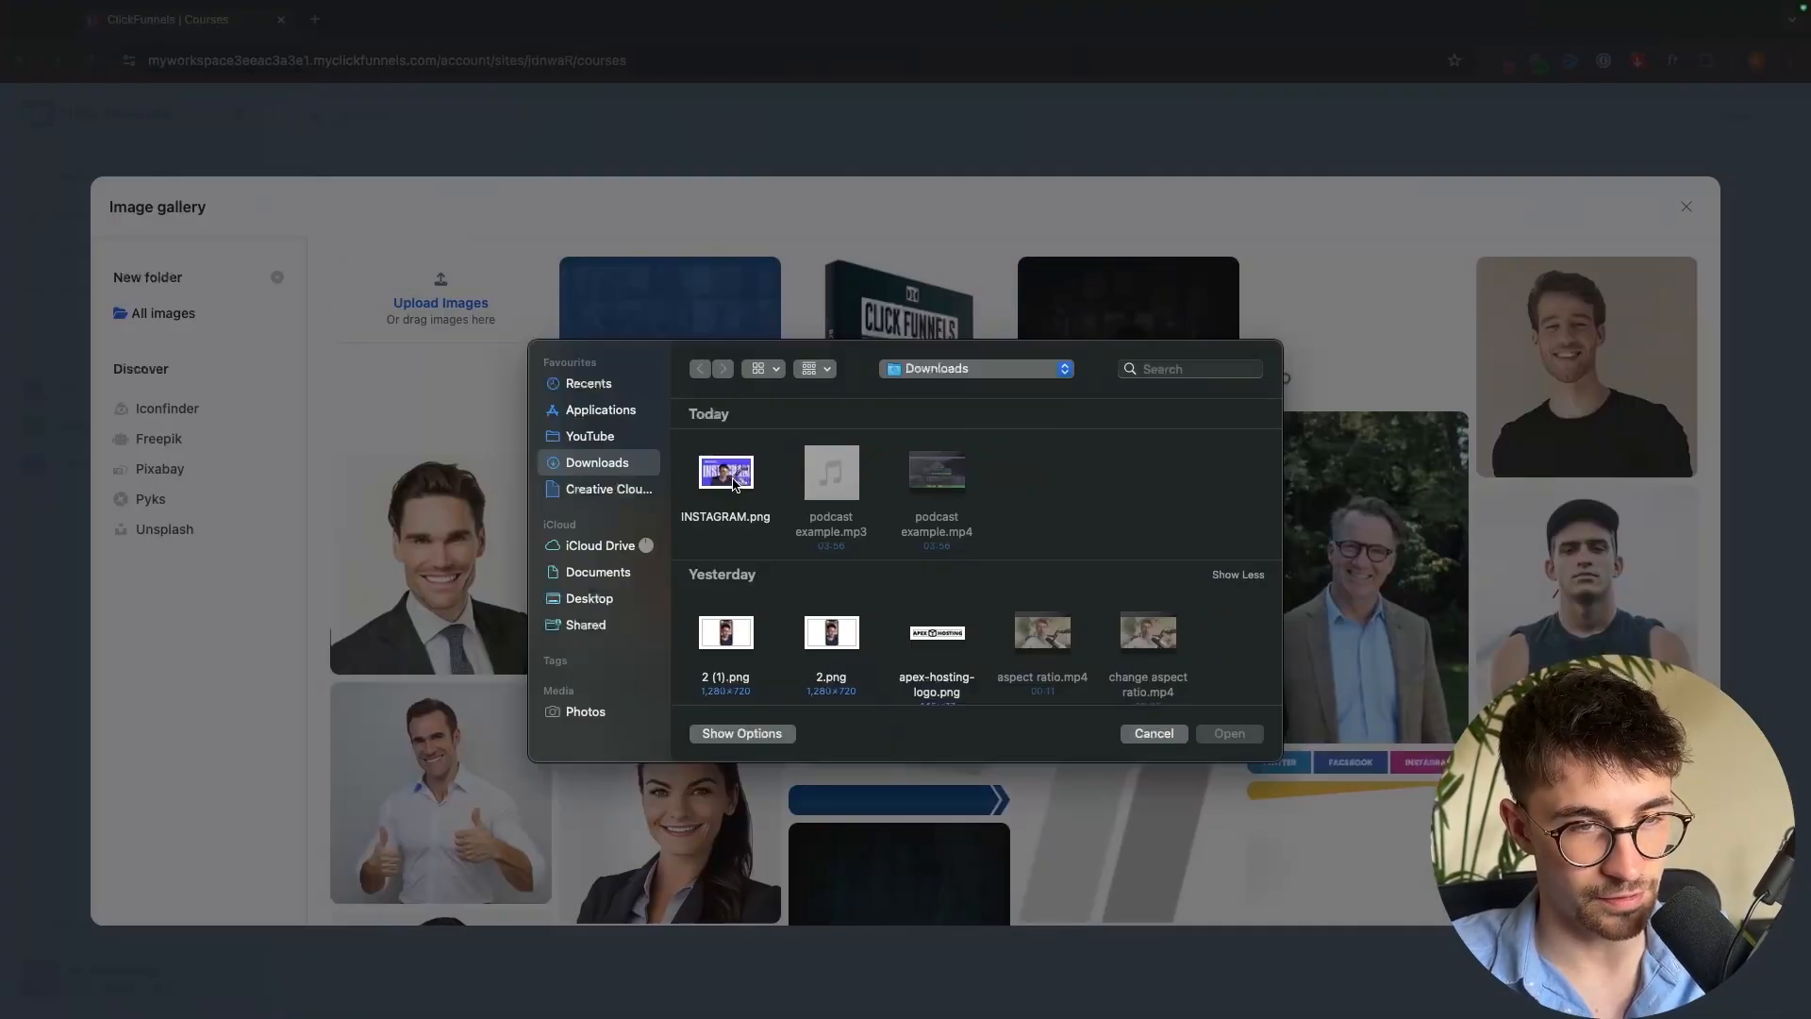
double_click(725, 472)
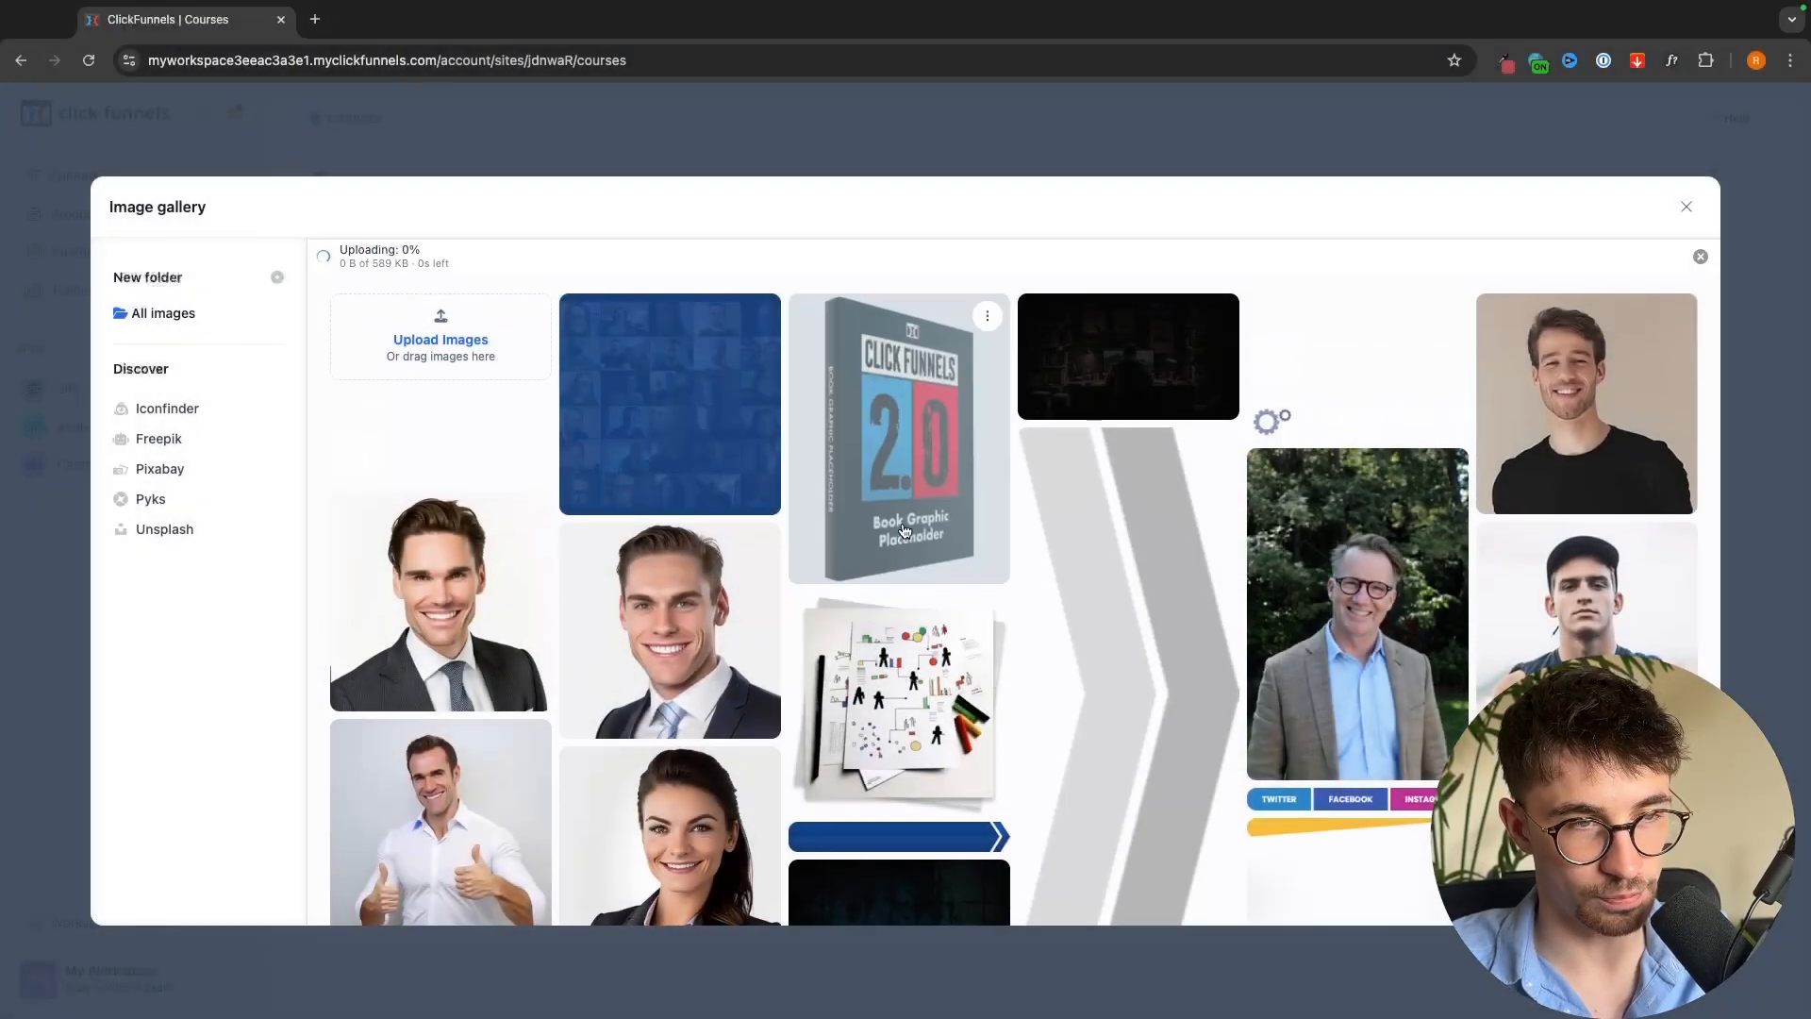
click(430, 421)
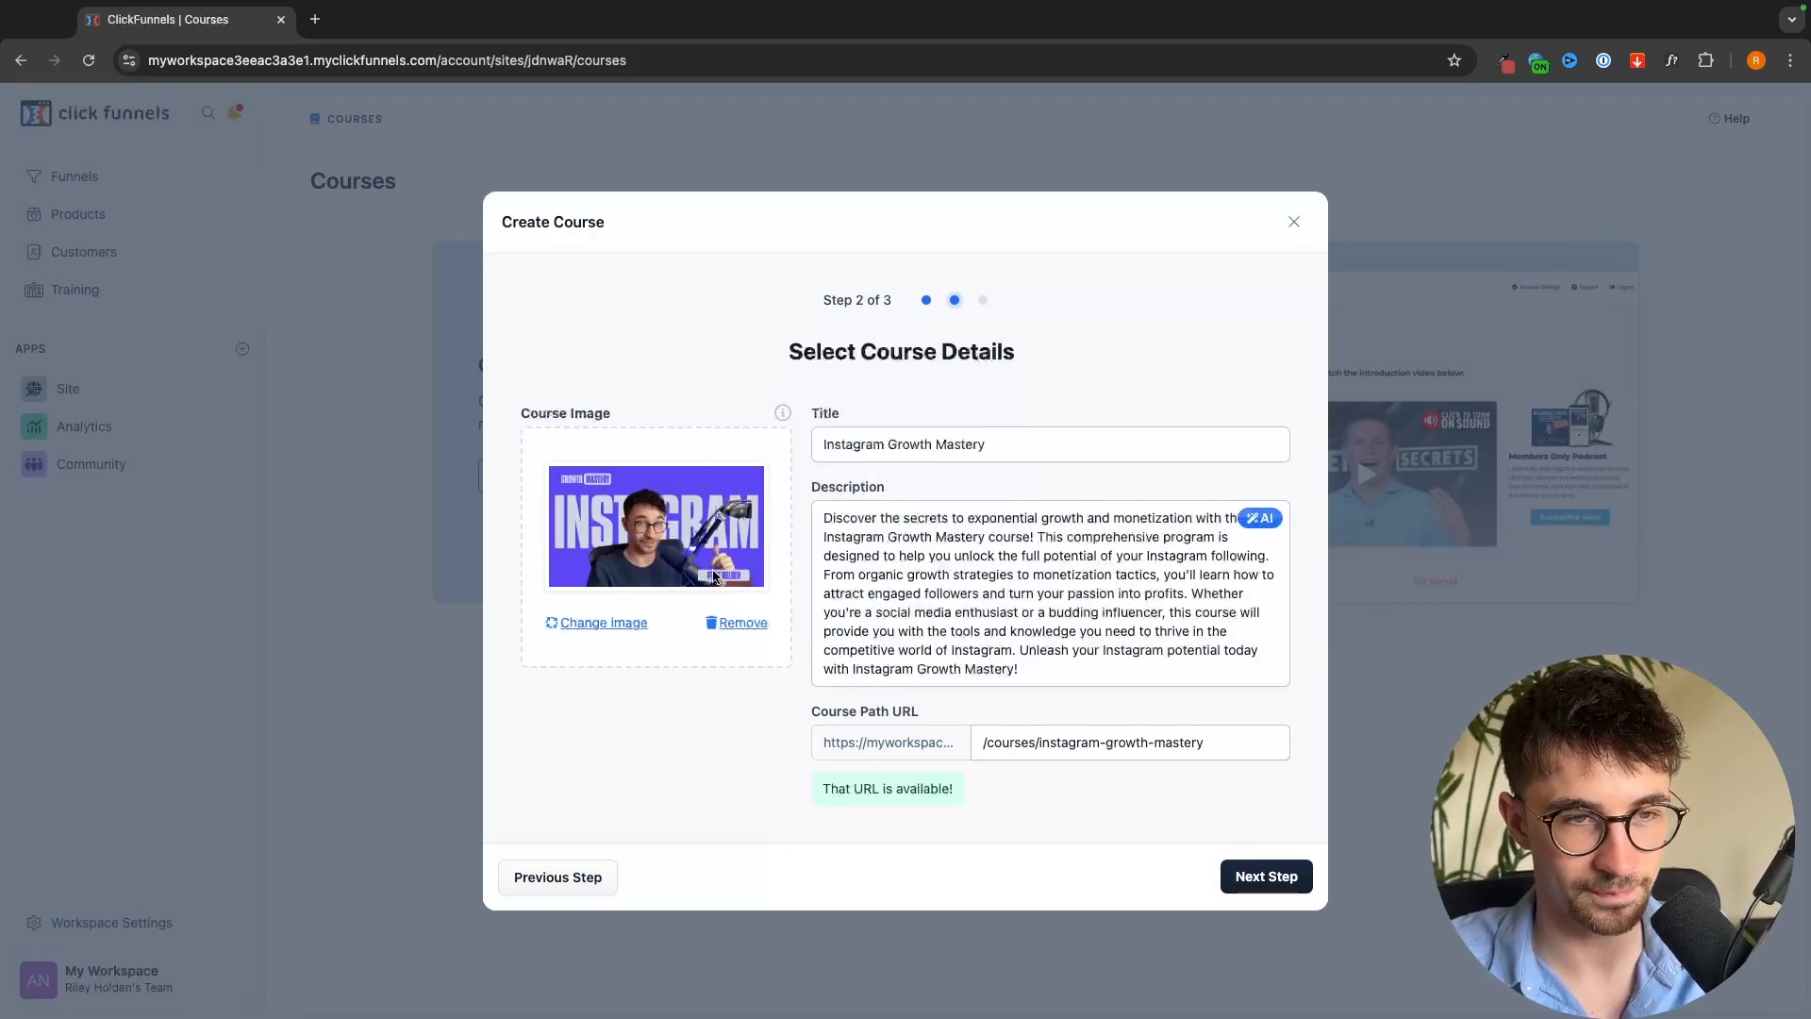
click(1282, 874)
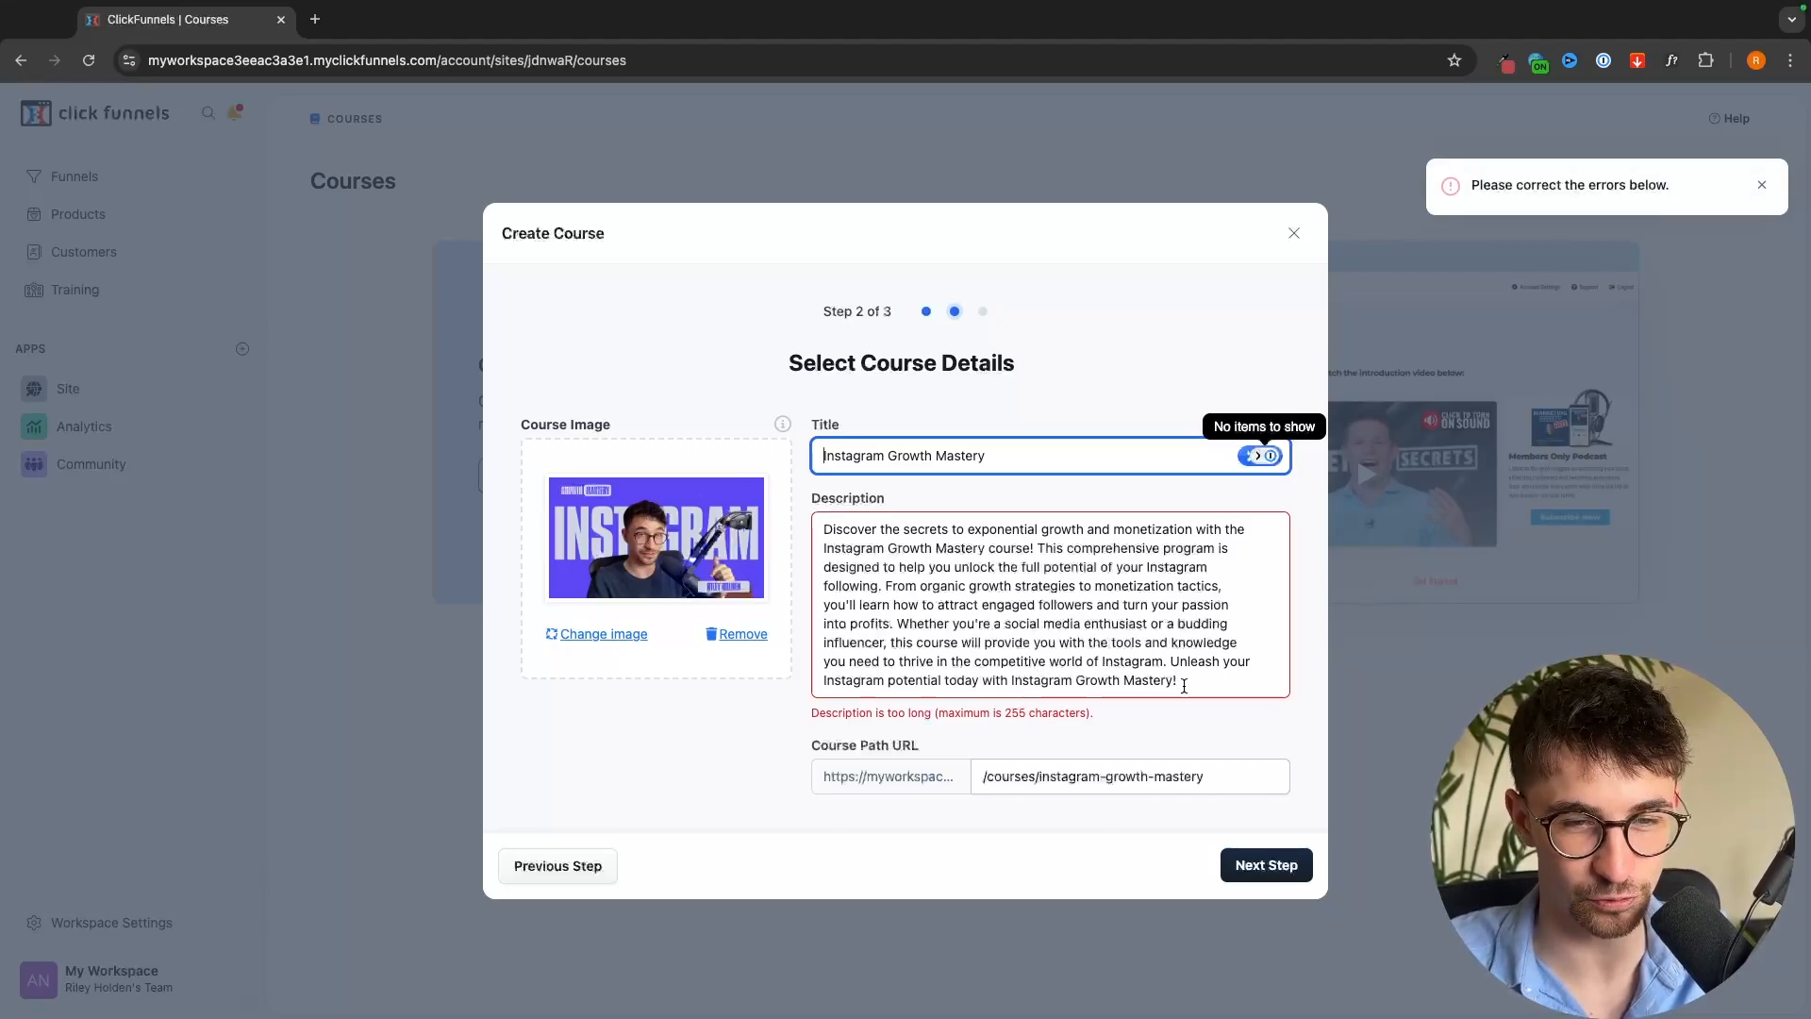
Have the AI assistant rewrite the current course description in less than 250 characters
drag(1184, 686, 703, 530)
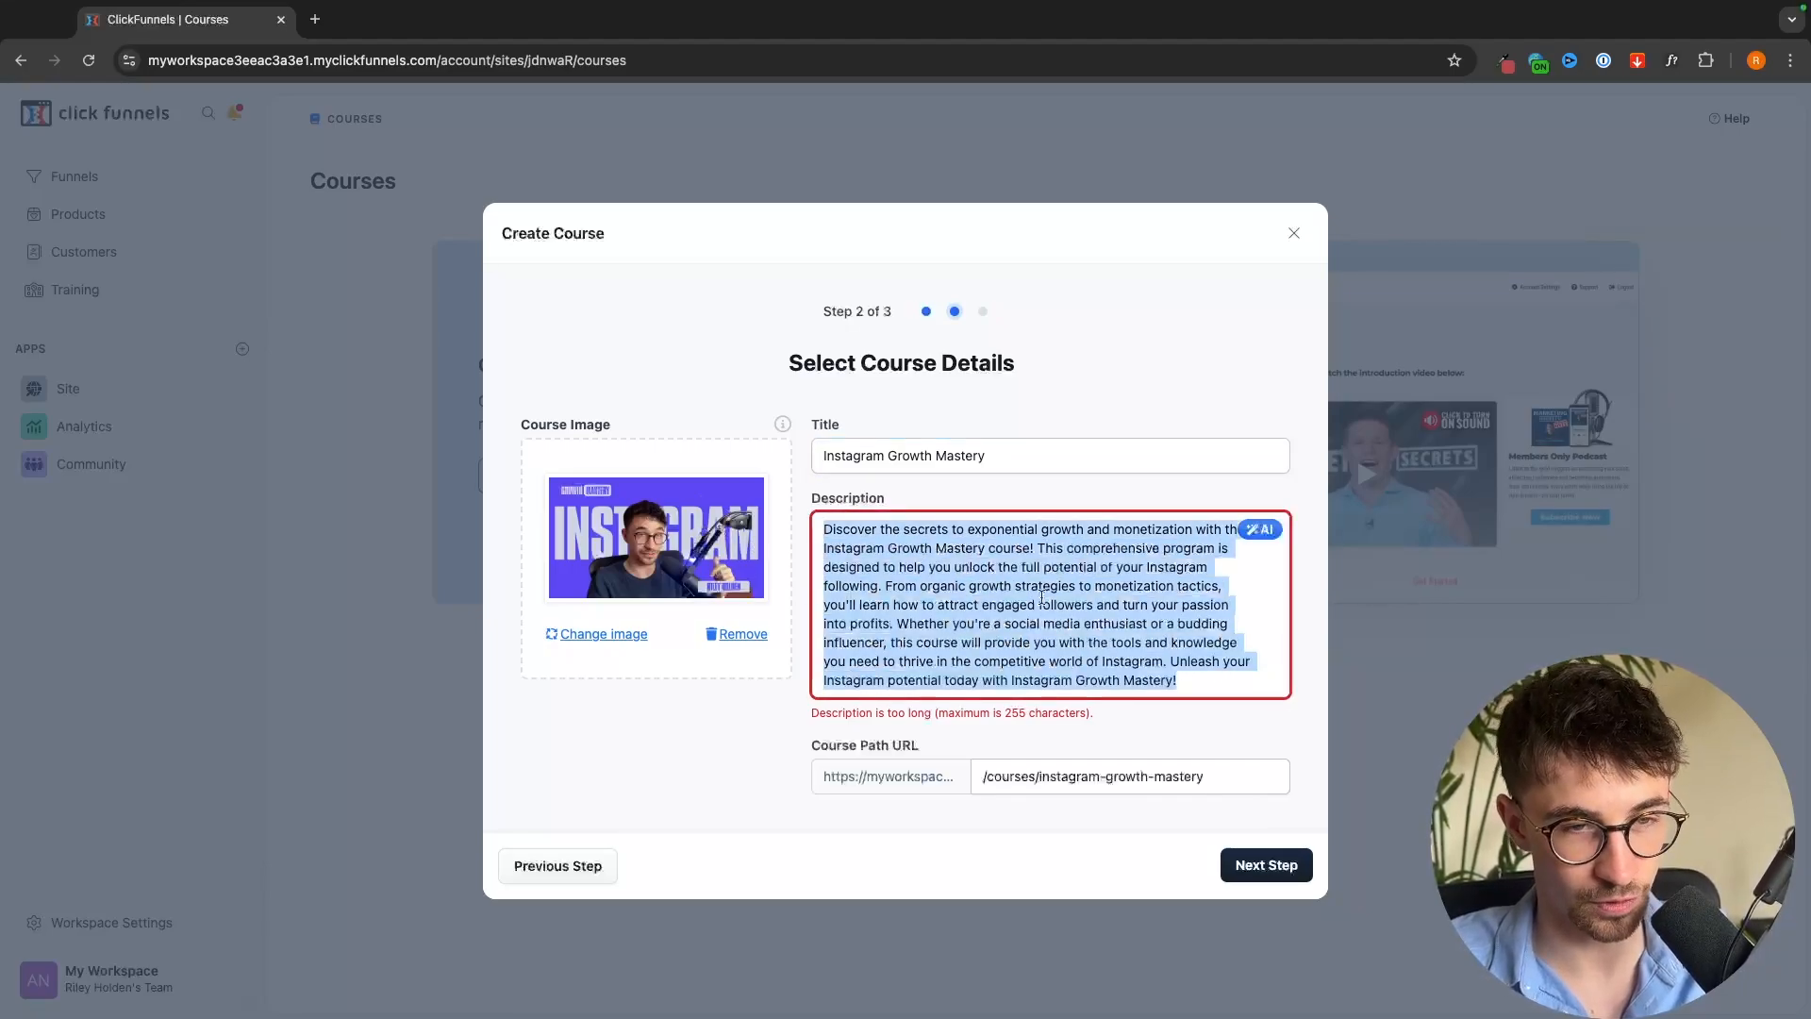
click(1273, 529)
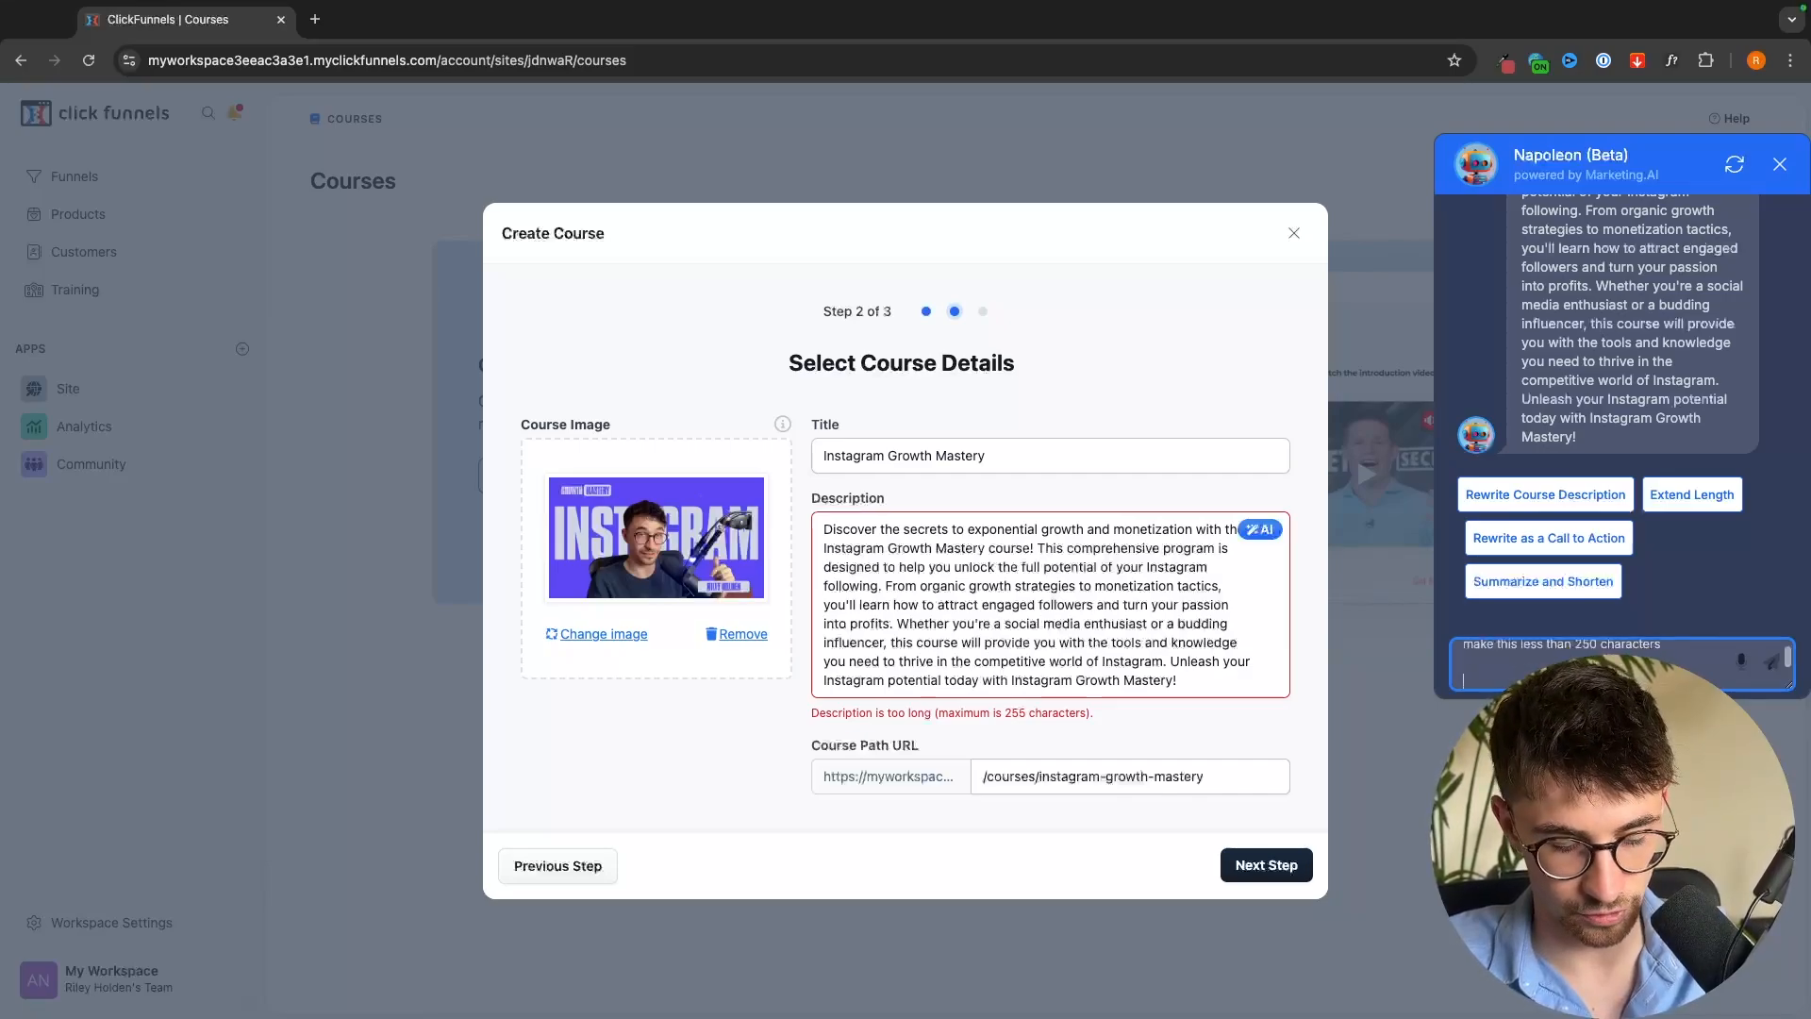
key(Return)
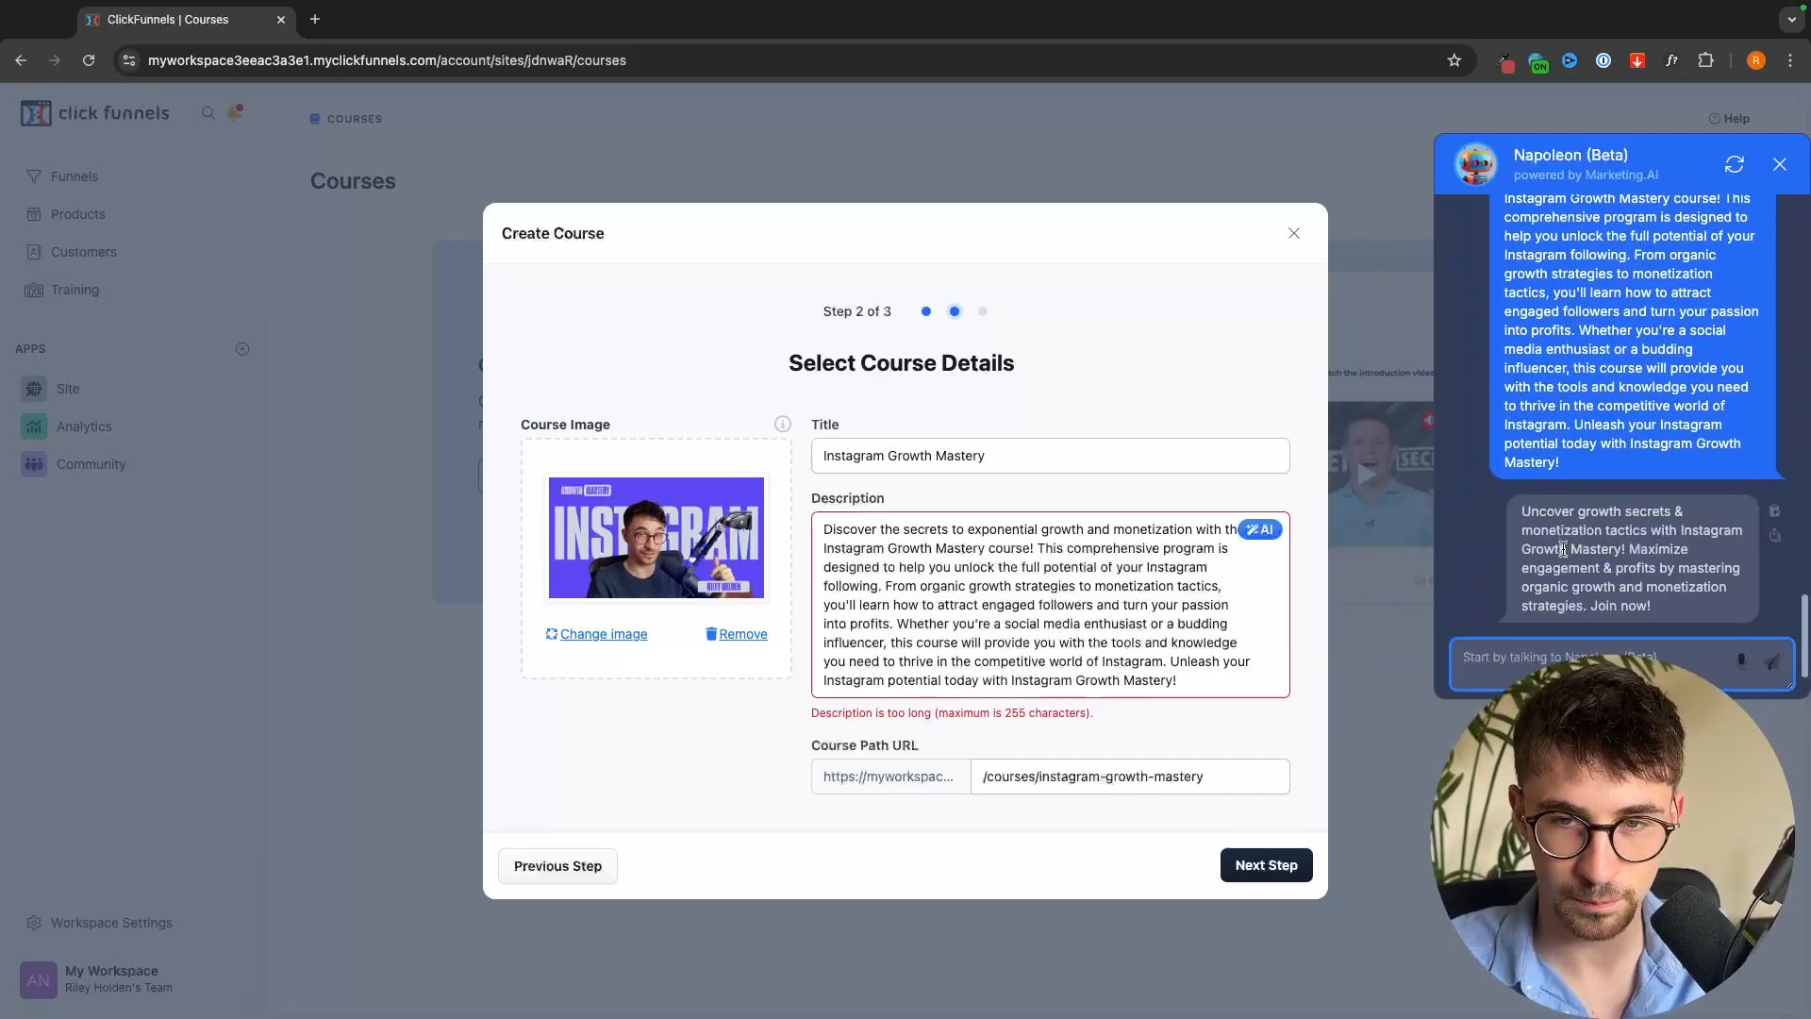
Replace the course description with the AI's shortened version, submit the details again, and close the AI assistant
drag(1651, 596, 1387, 551)
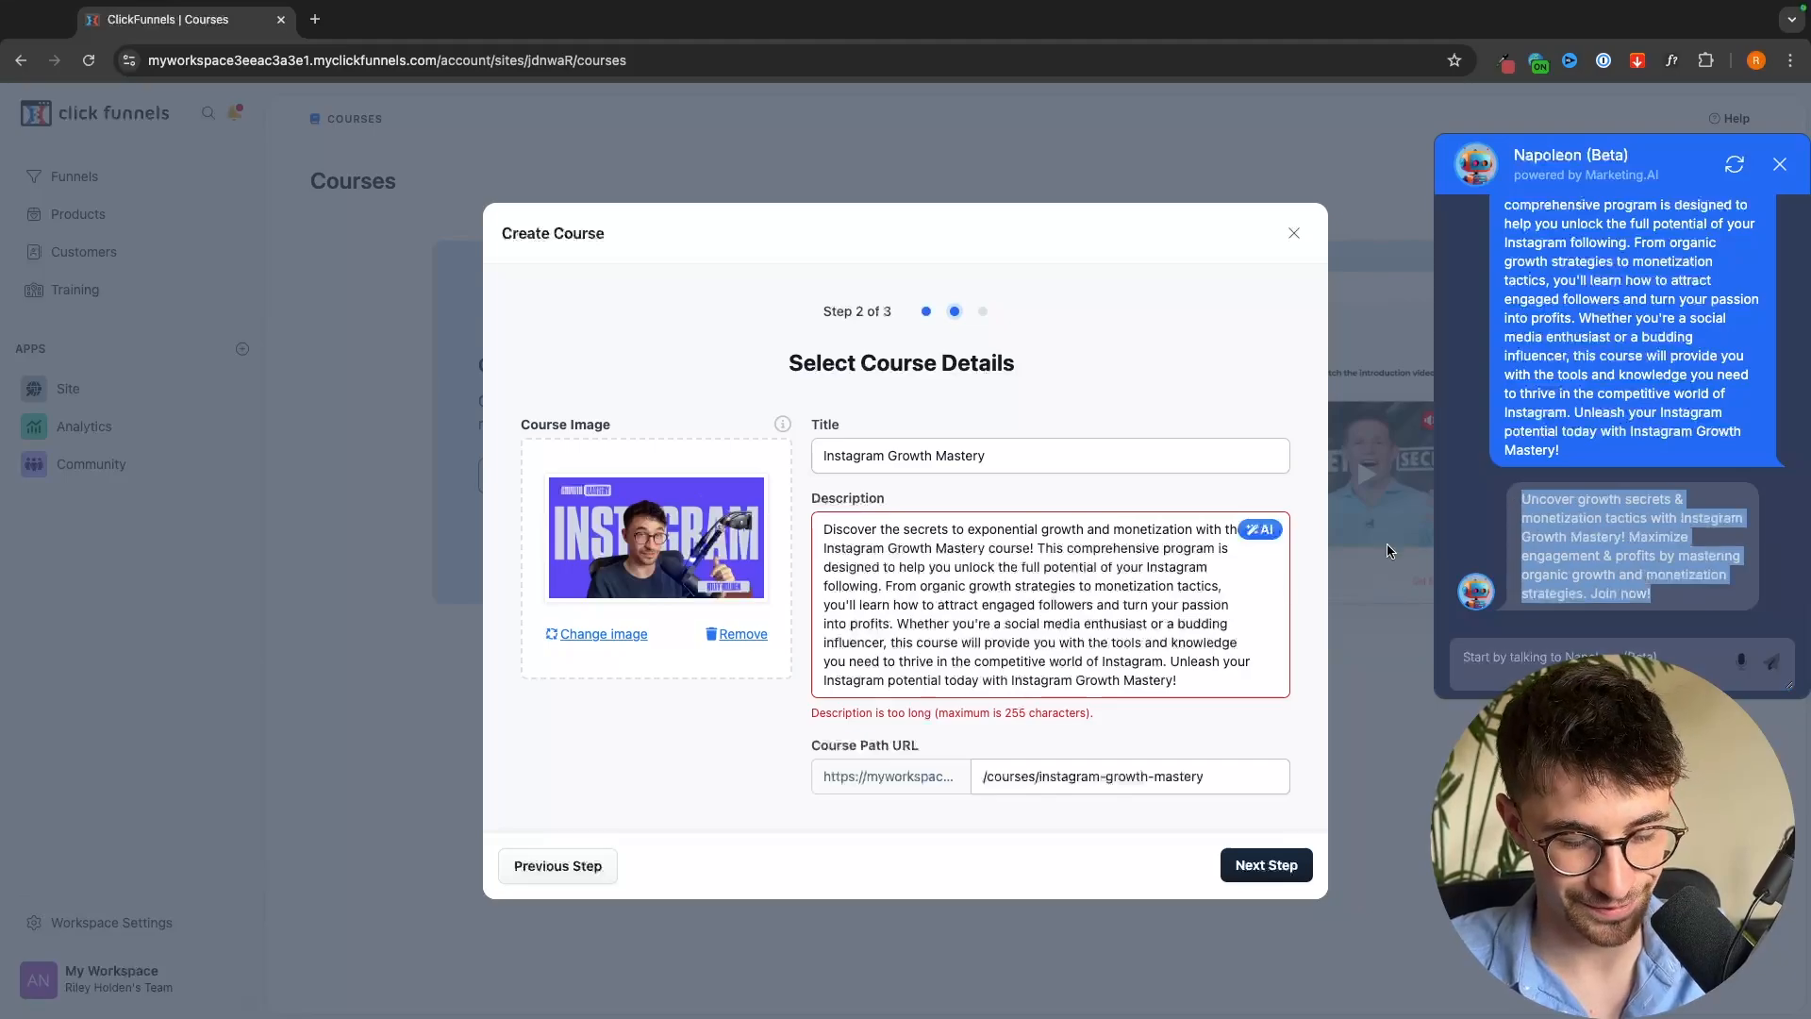
click(1212, 689)
key(ctrl+a)
key(ctrl+v)
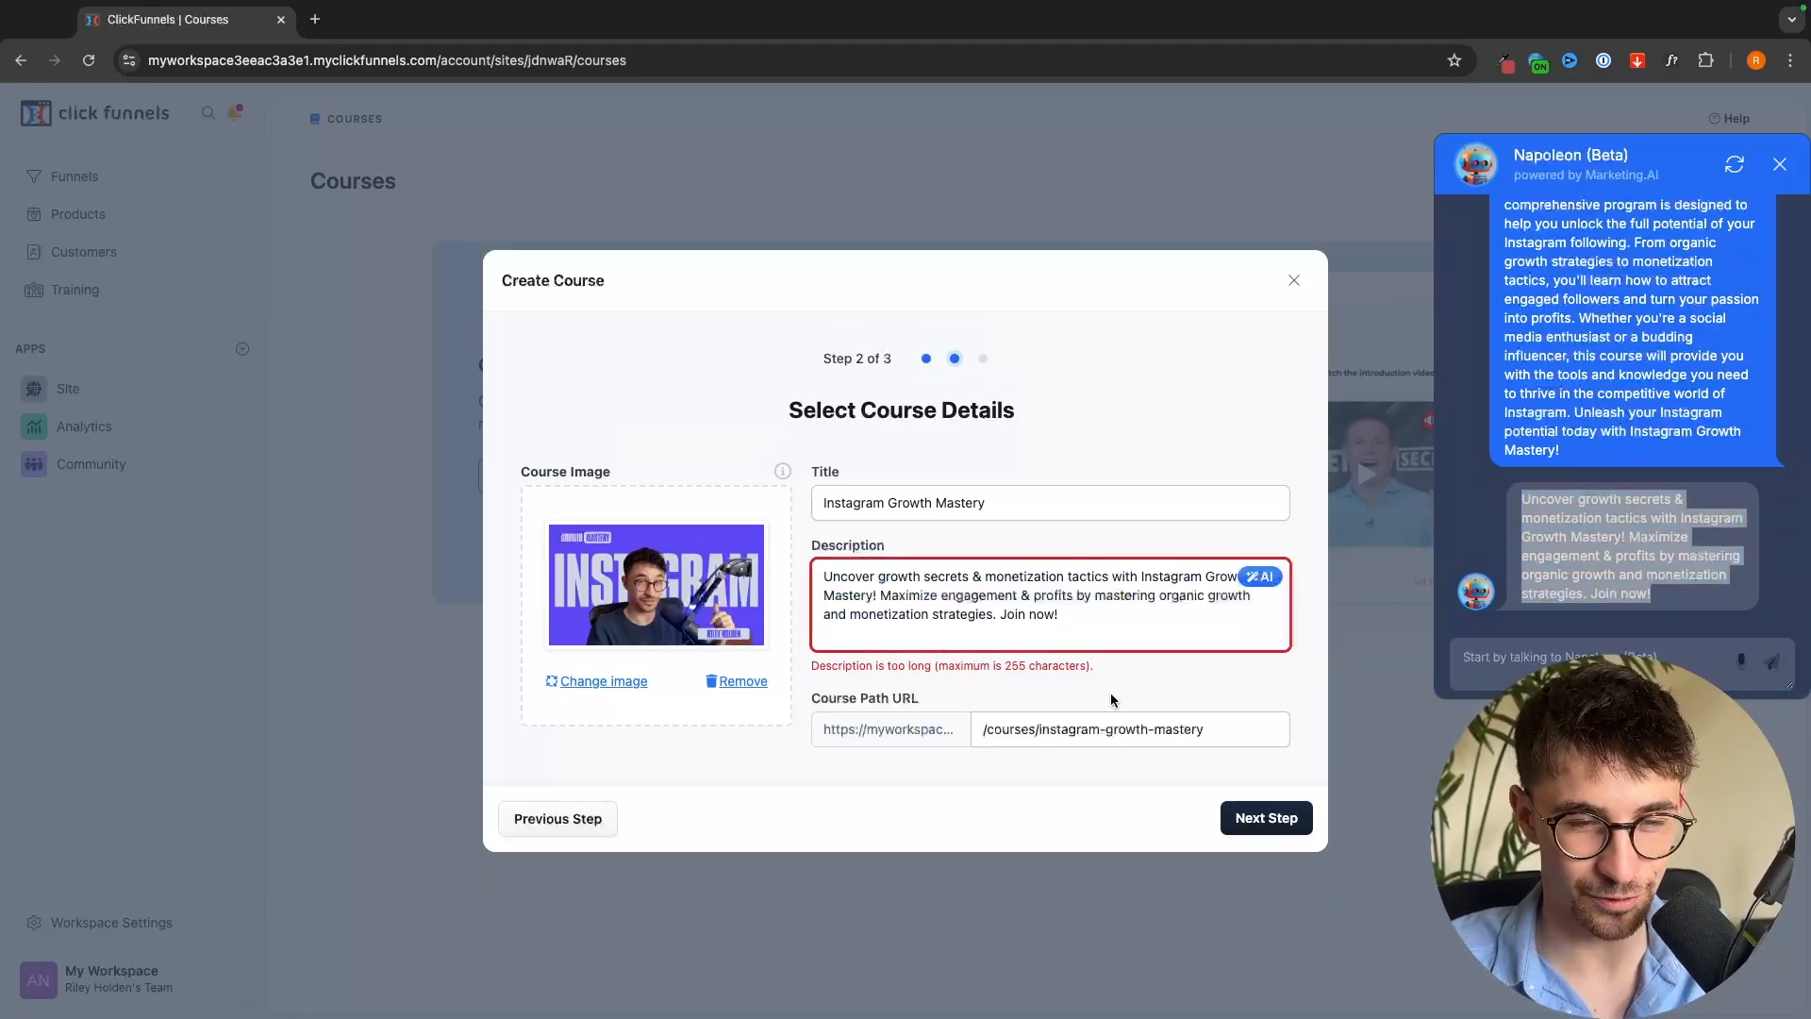
click(1238, 816)
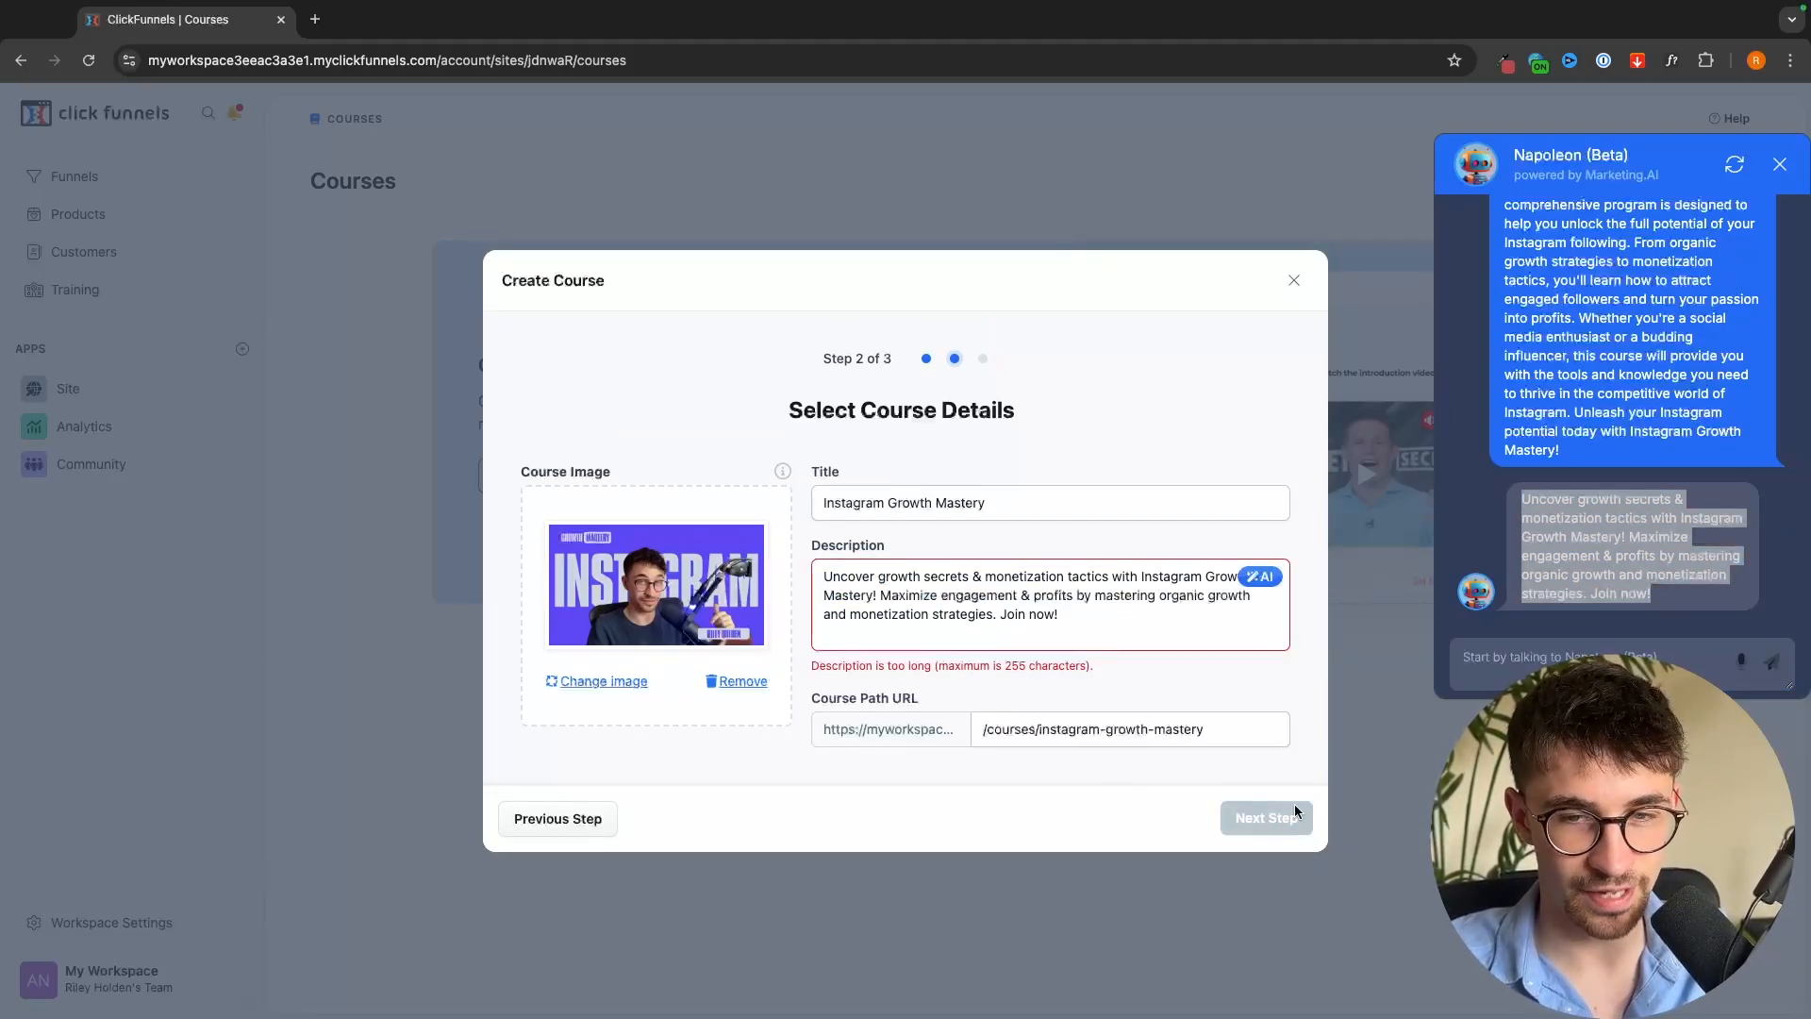
click(1780, 164)
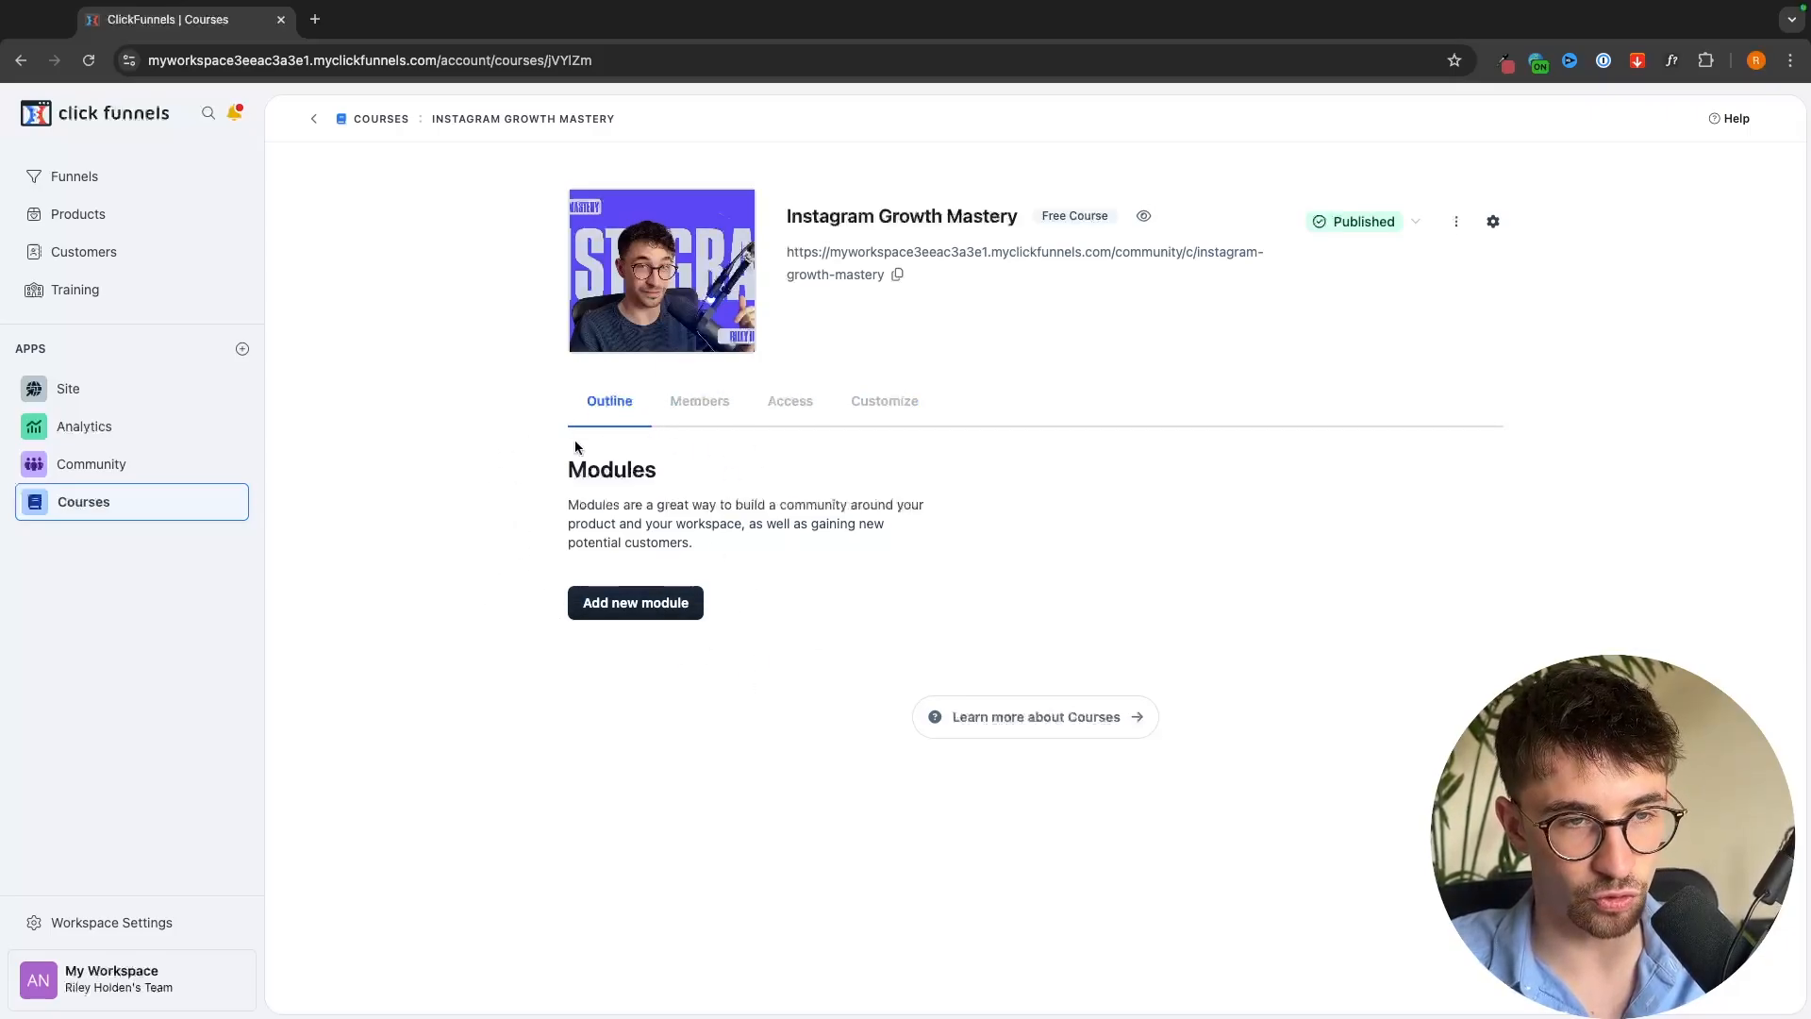
Start a new module without a parent, titled "Module 1 - Welcome To The Course", with the description "What you will learn"
click(596, 607)
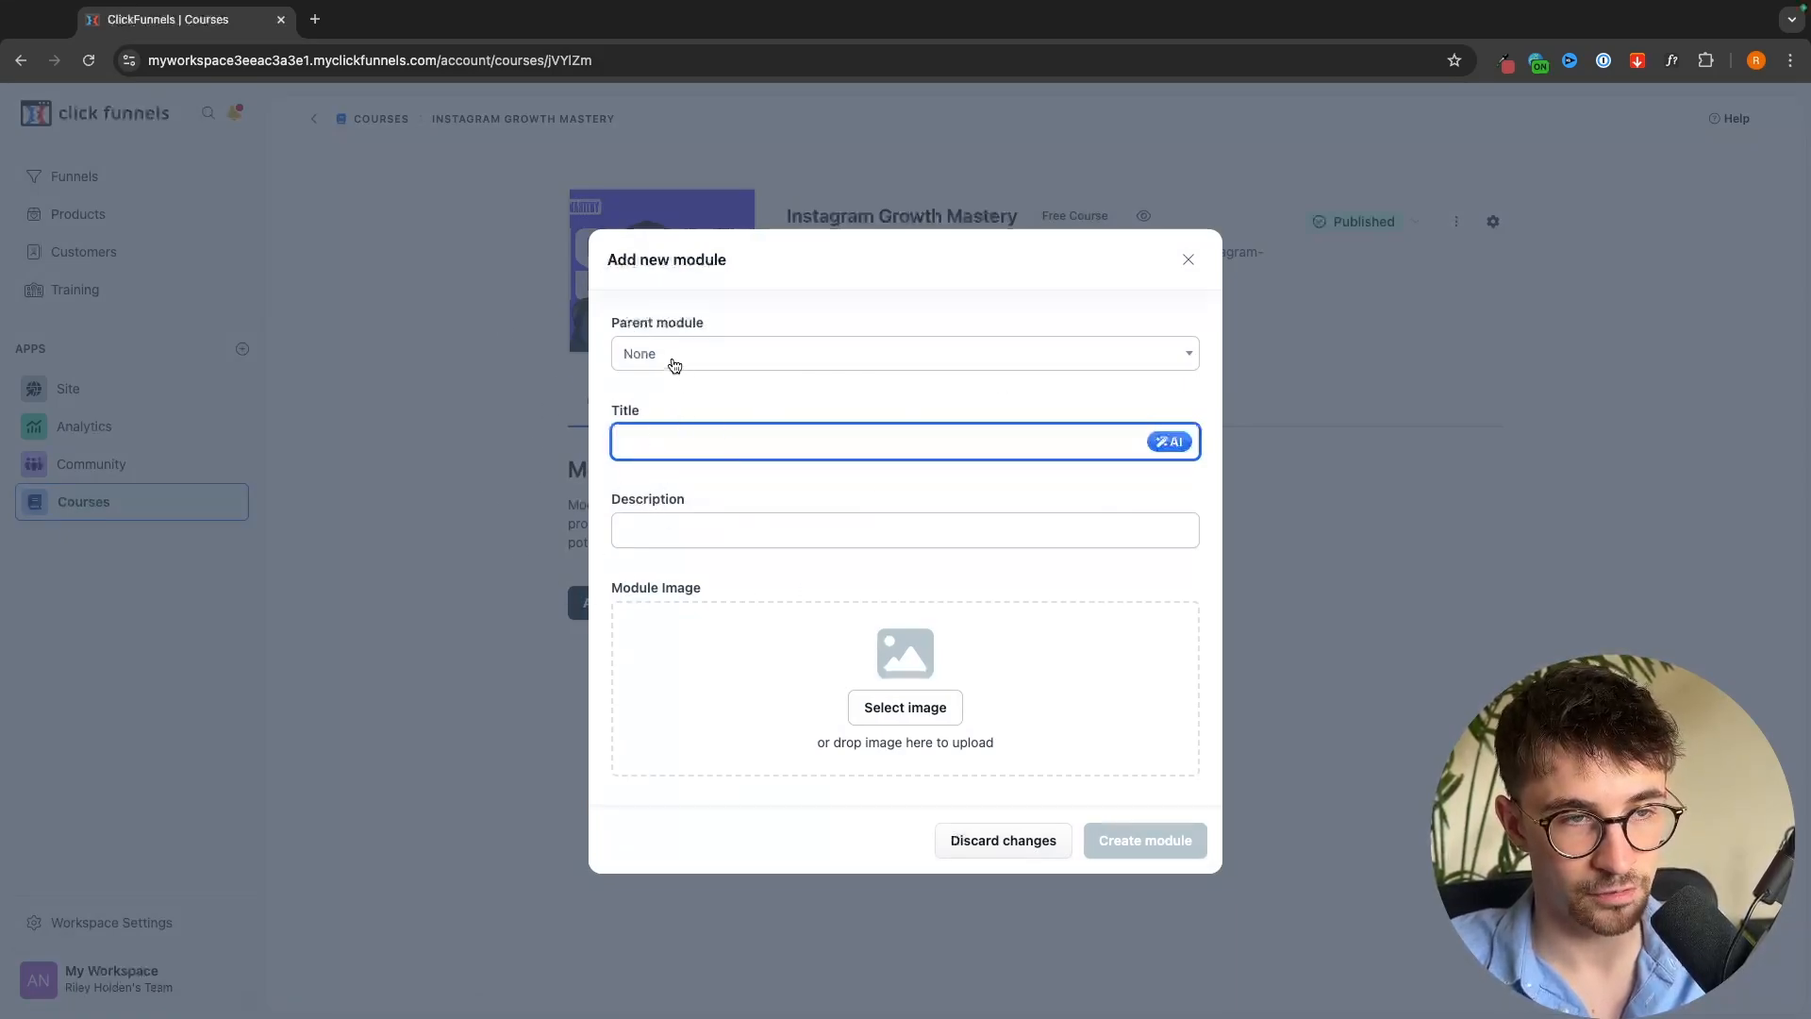
drag(606, 327, 688, 324)
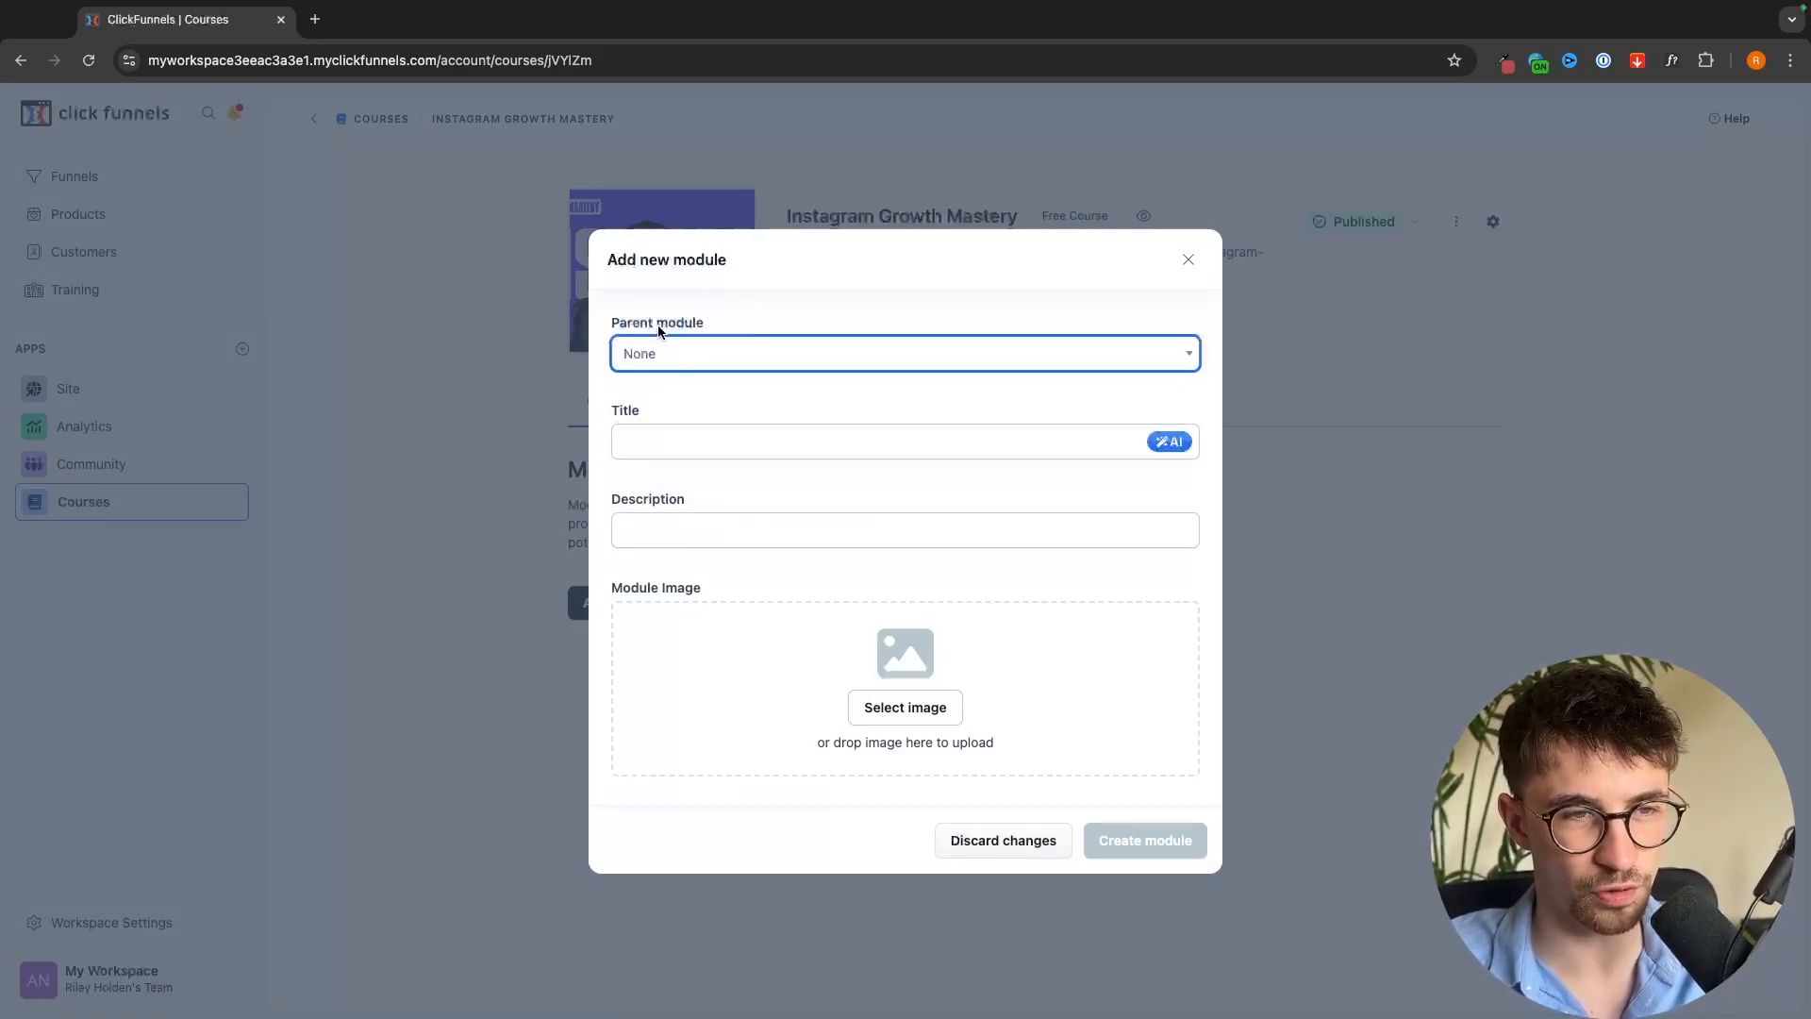
click(660, 442)
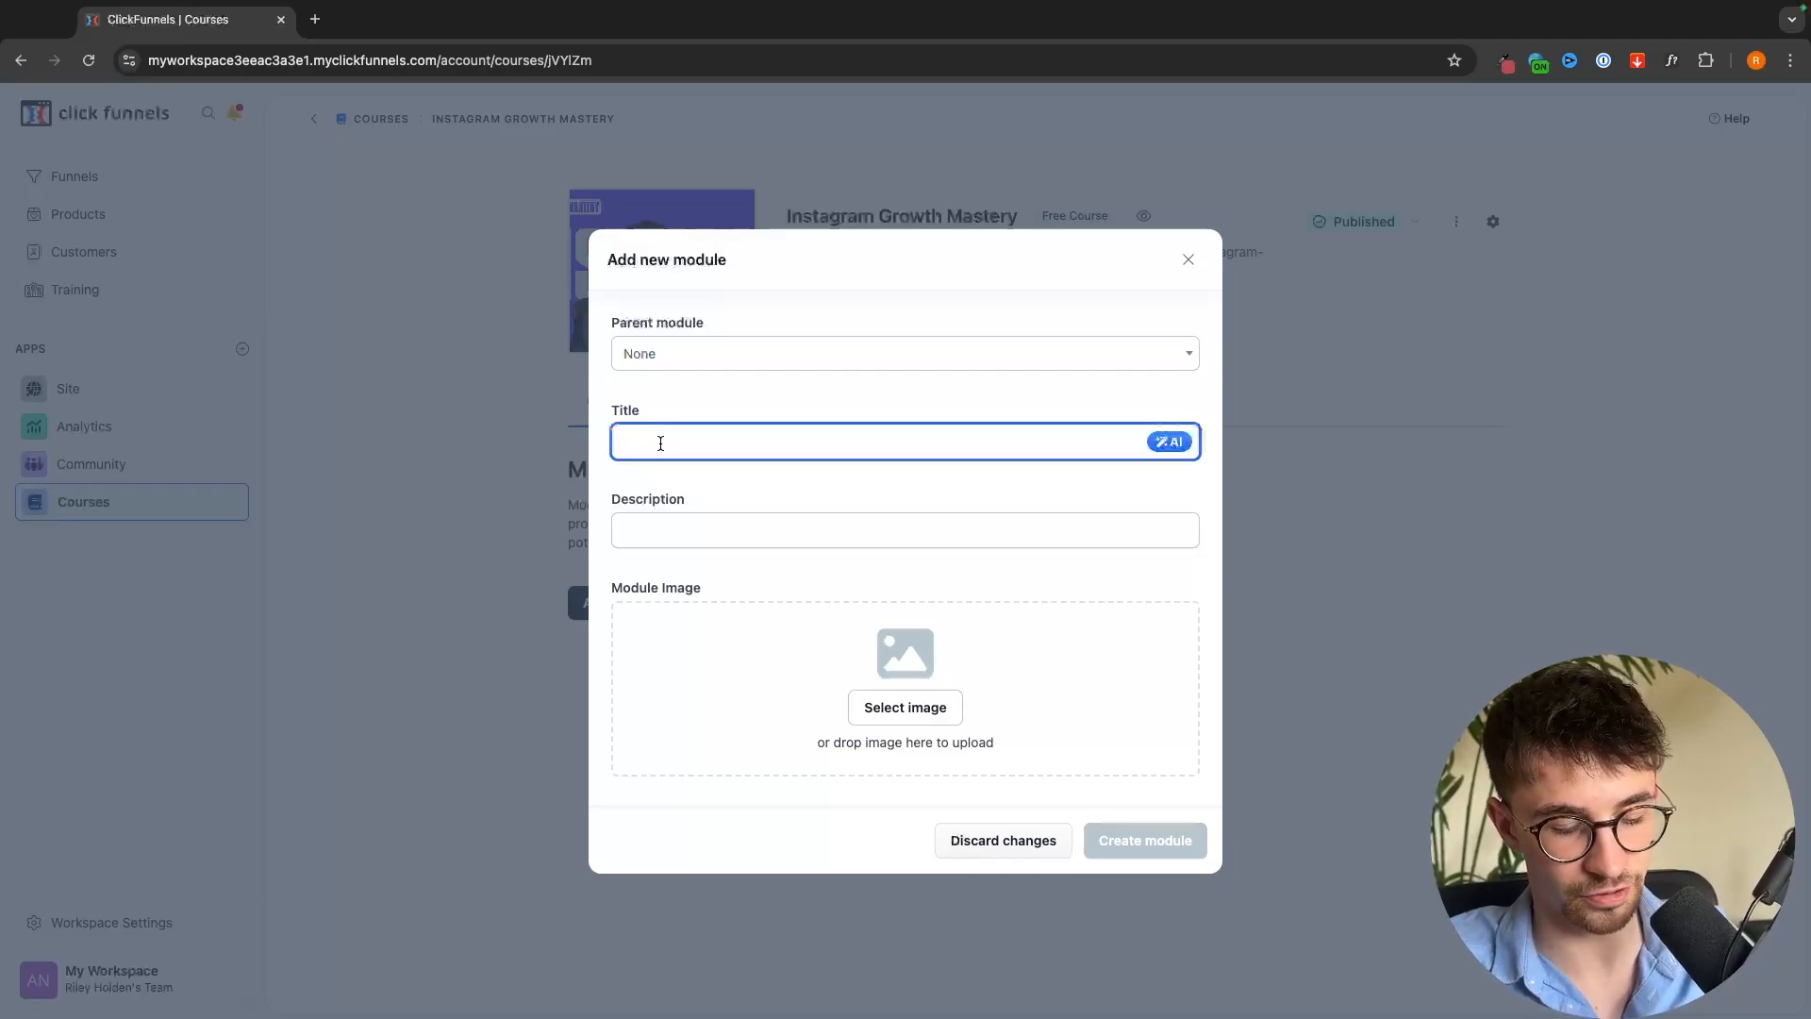
text(me )
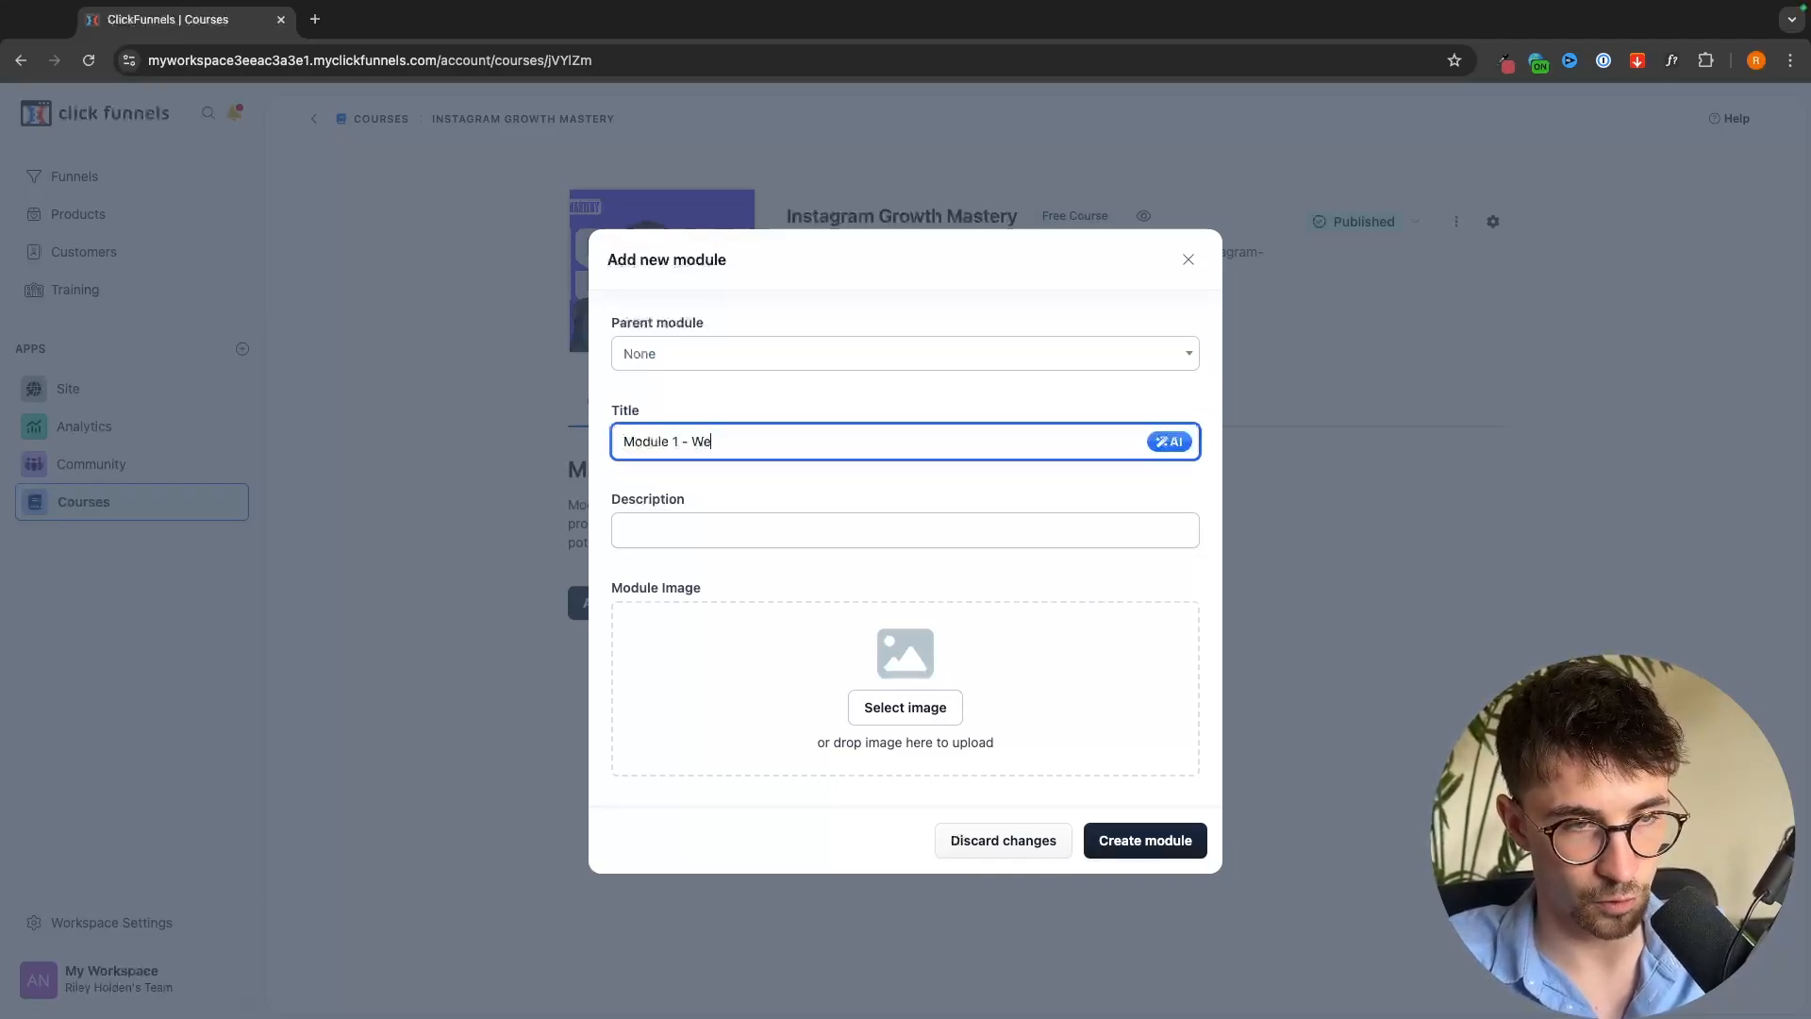
text(To The Course)
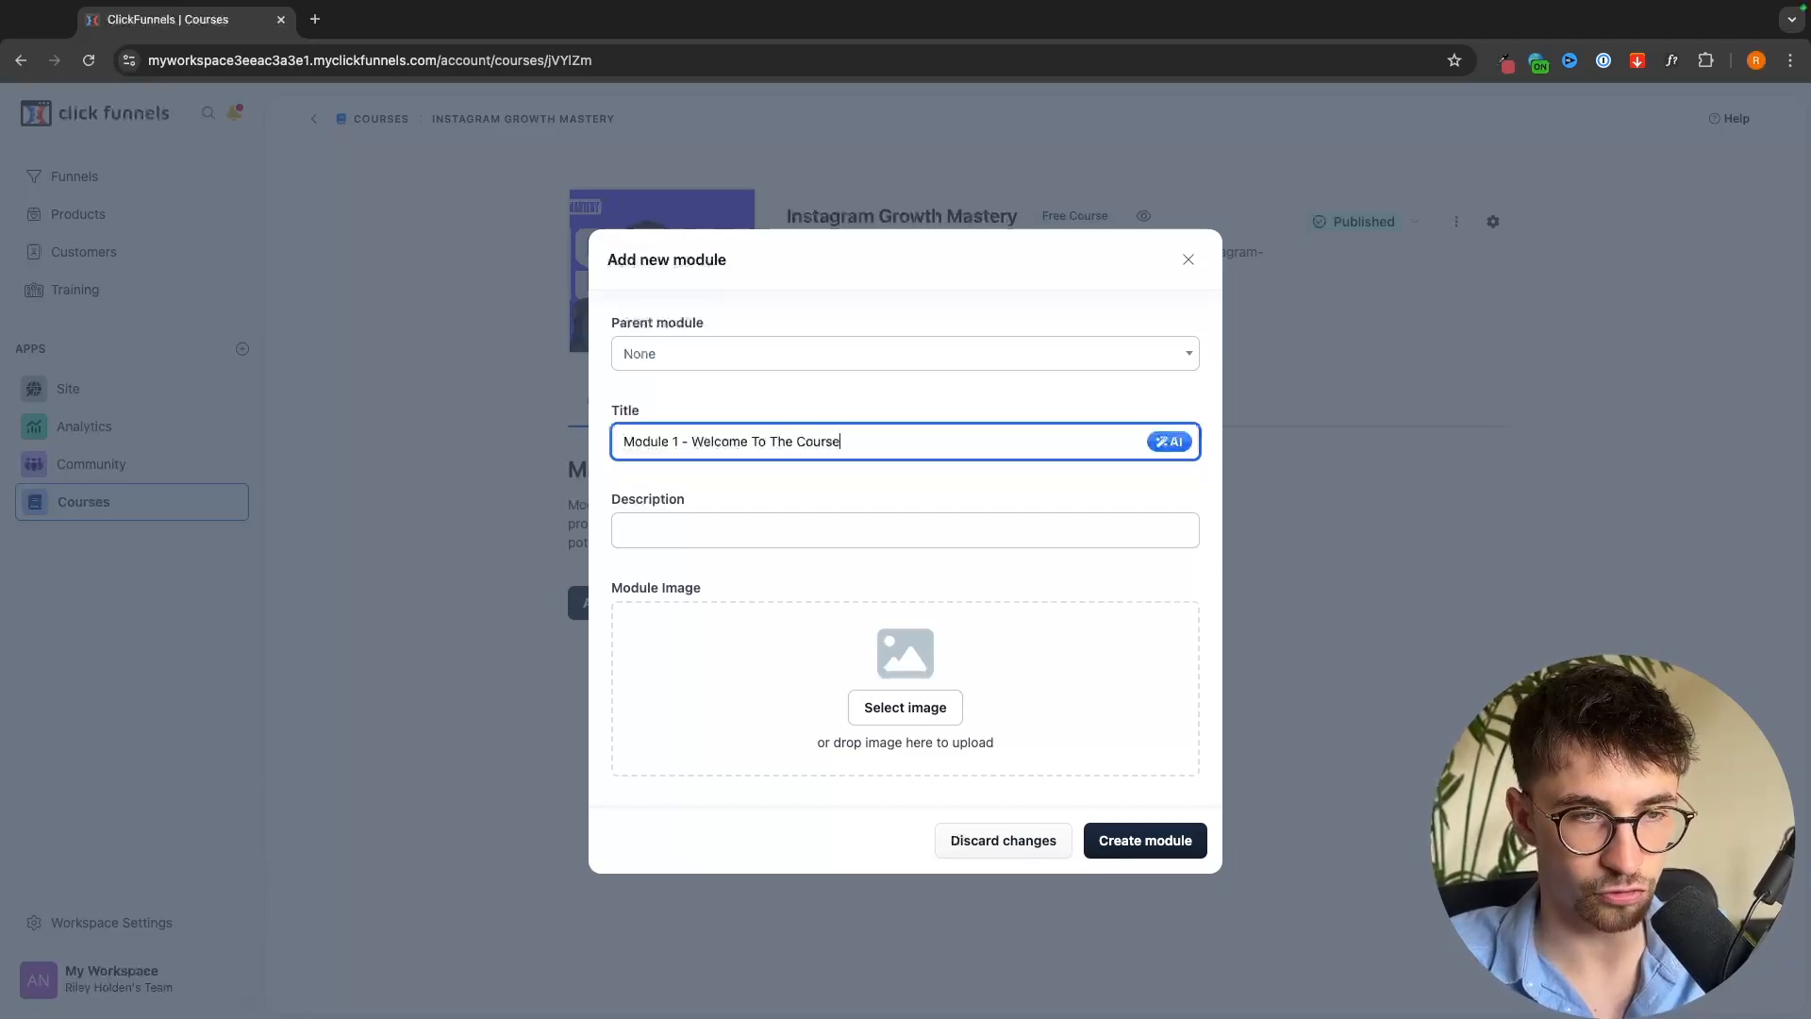
click(705, 528)
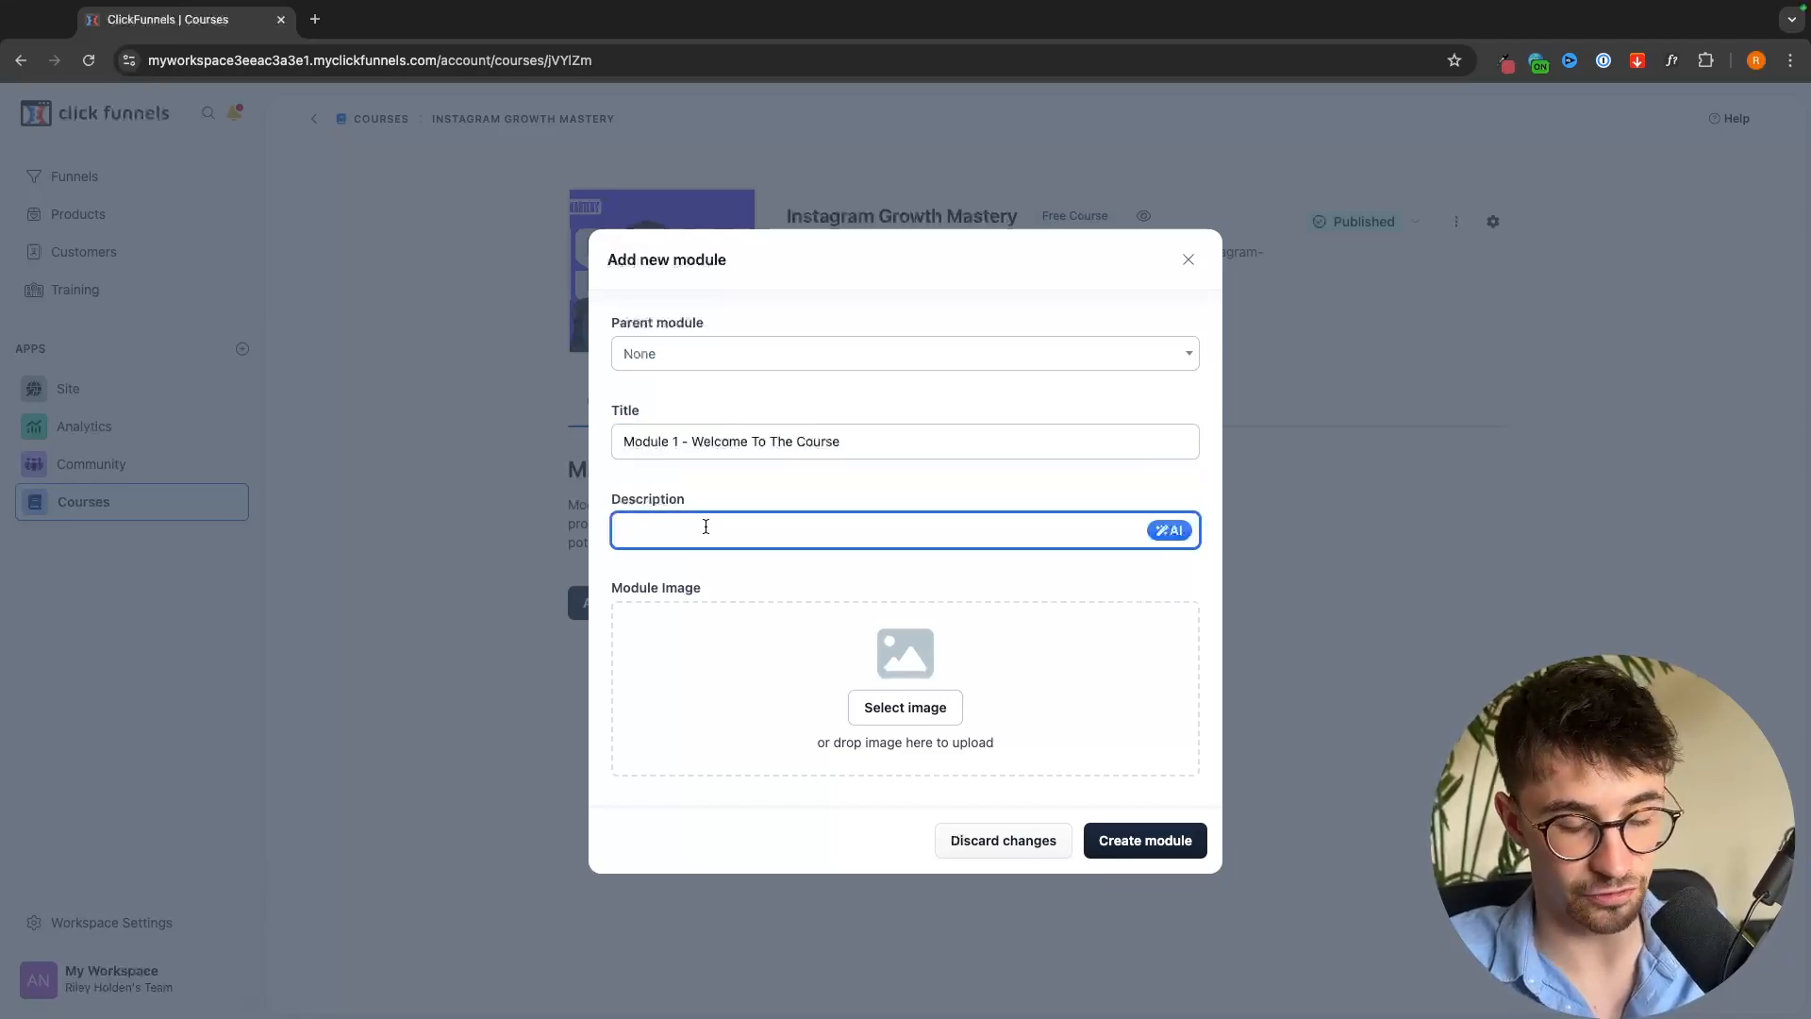
text(What you will learn)
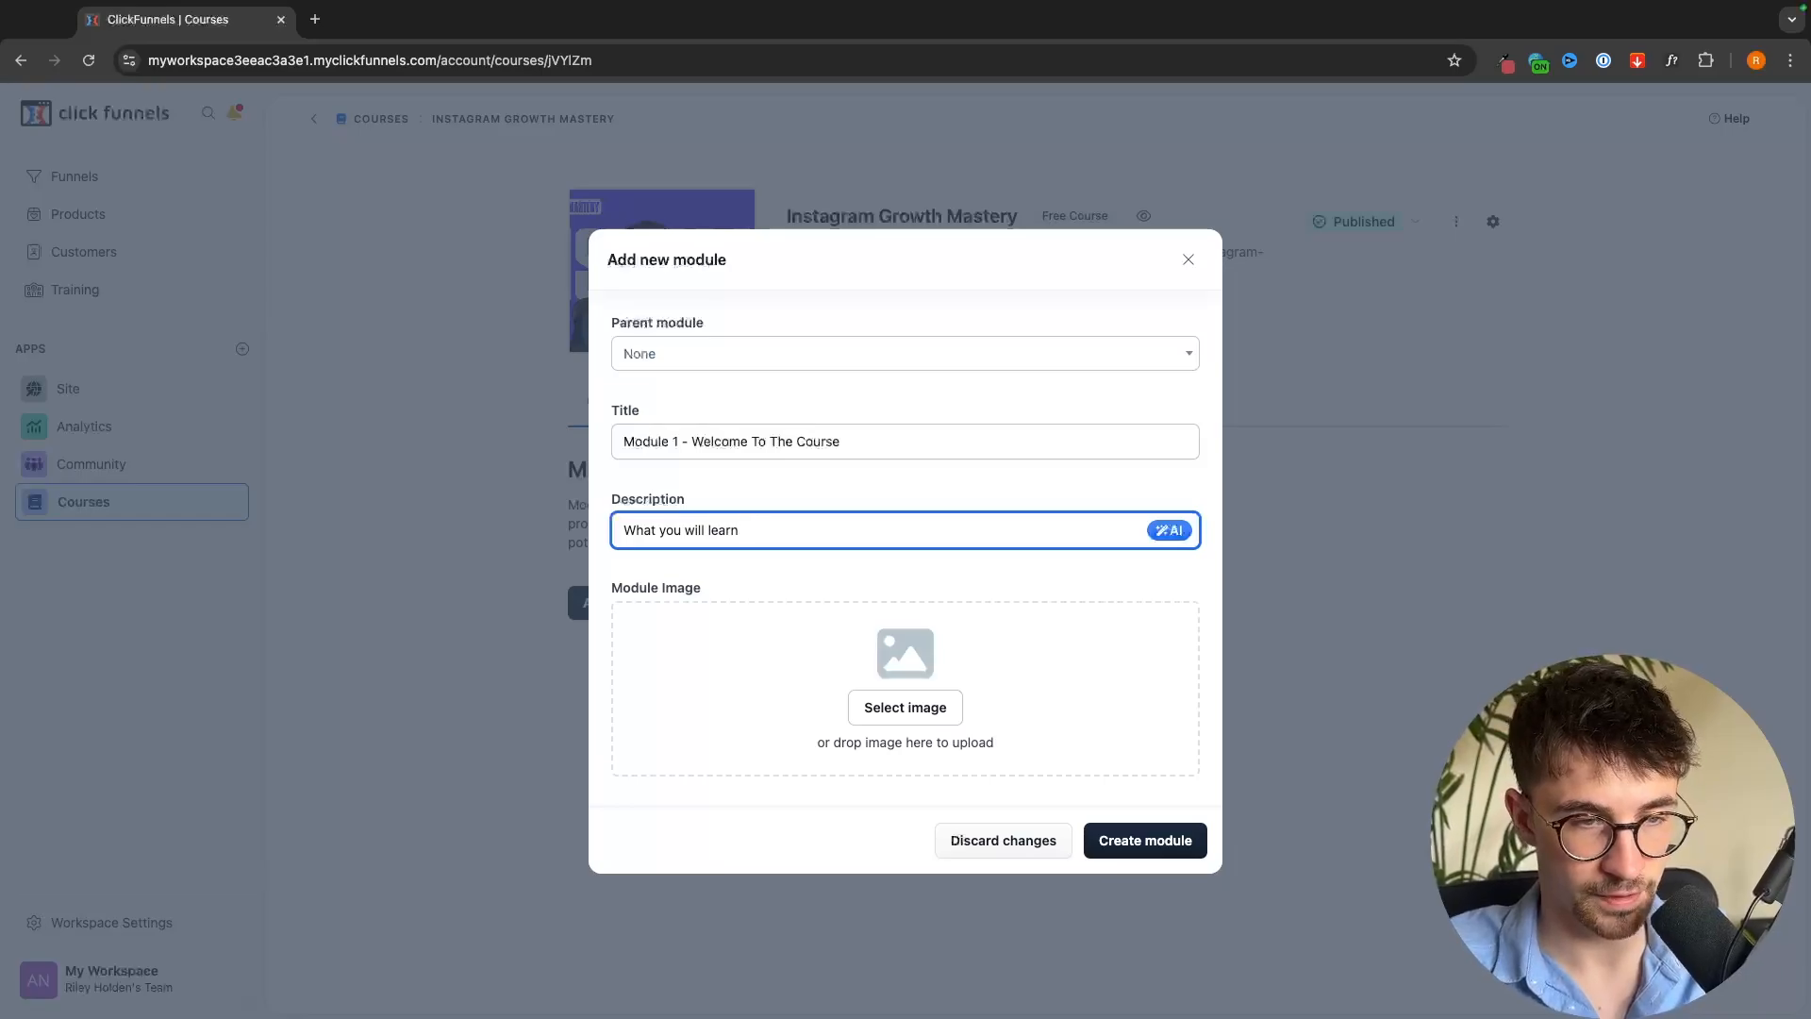
Switch to Canva and add the Green Passive Income Ideas YouTube Thumbnail template as a new page of the design
drag(608, 579, 711, 590)
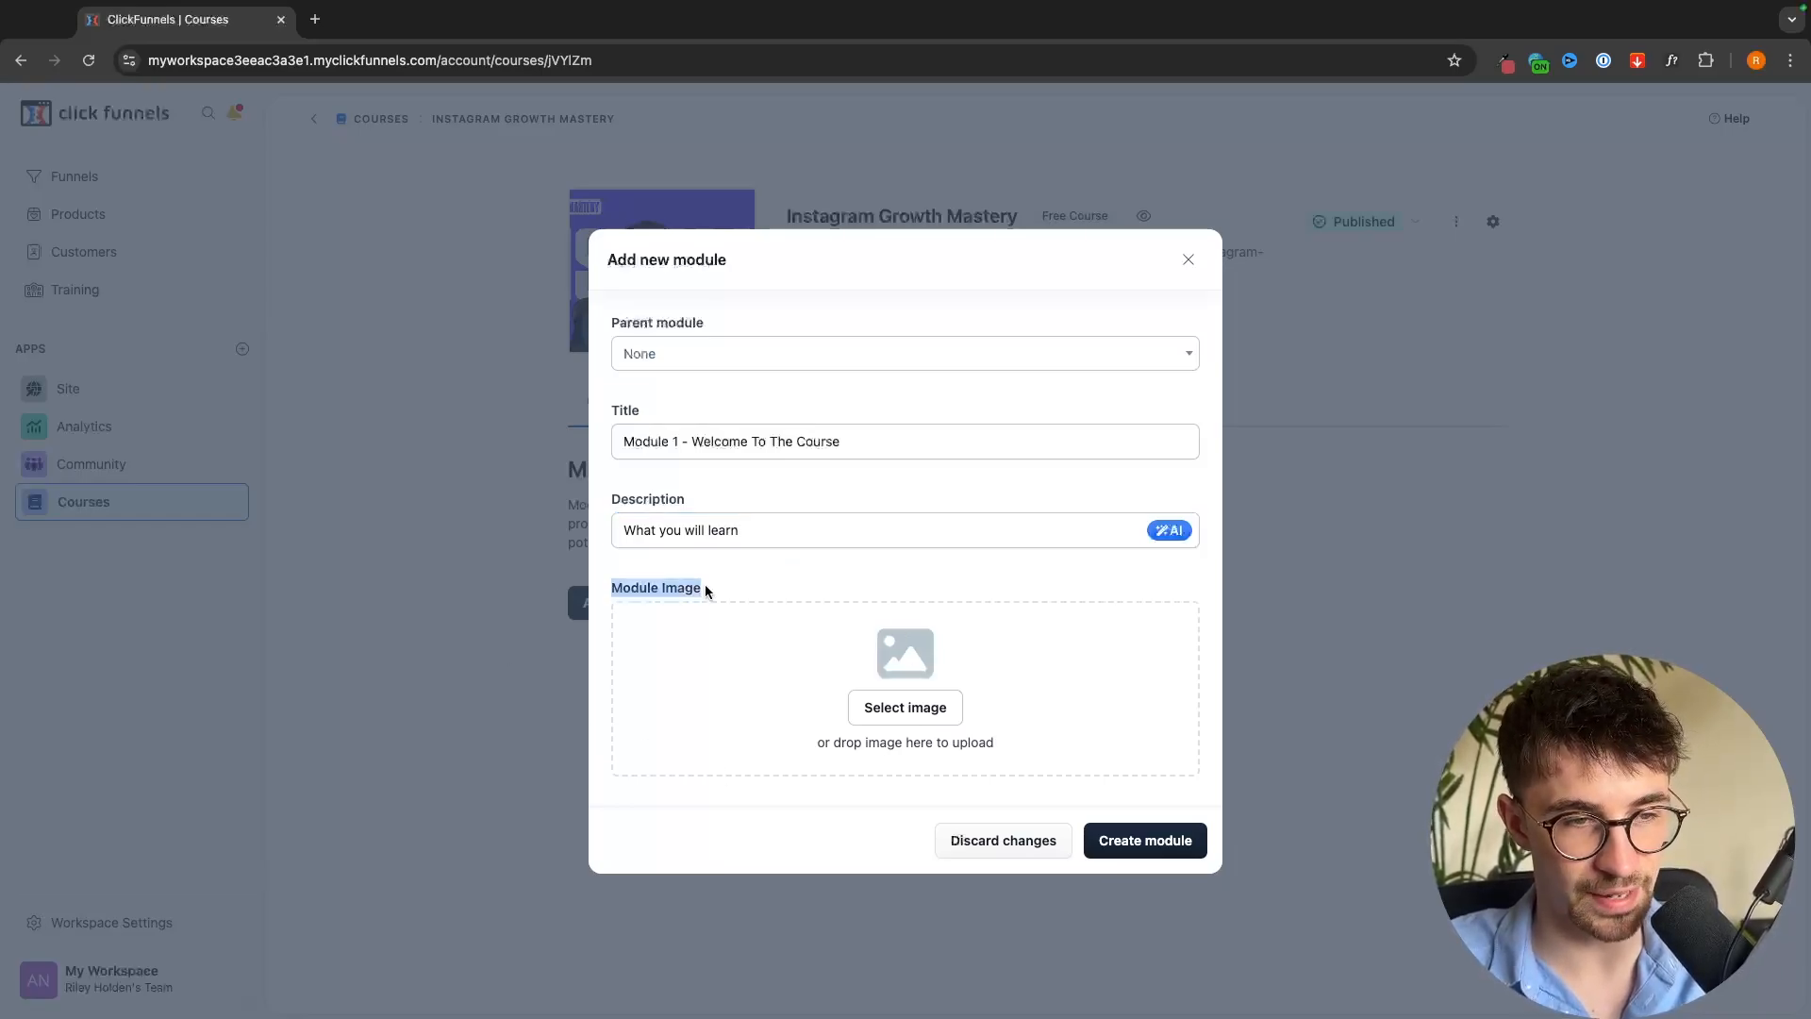
click(732, 591)
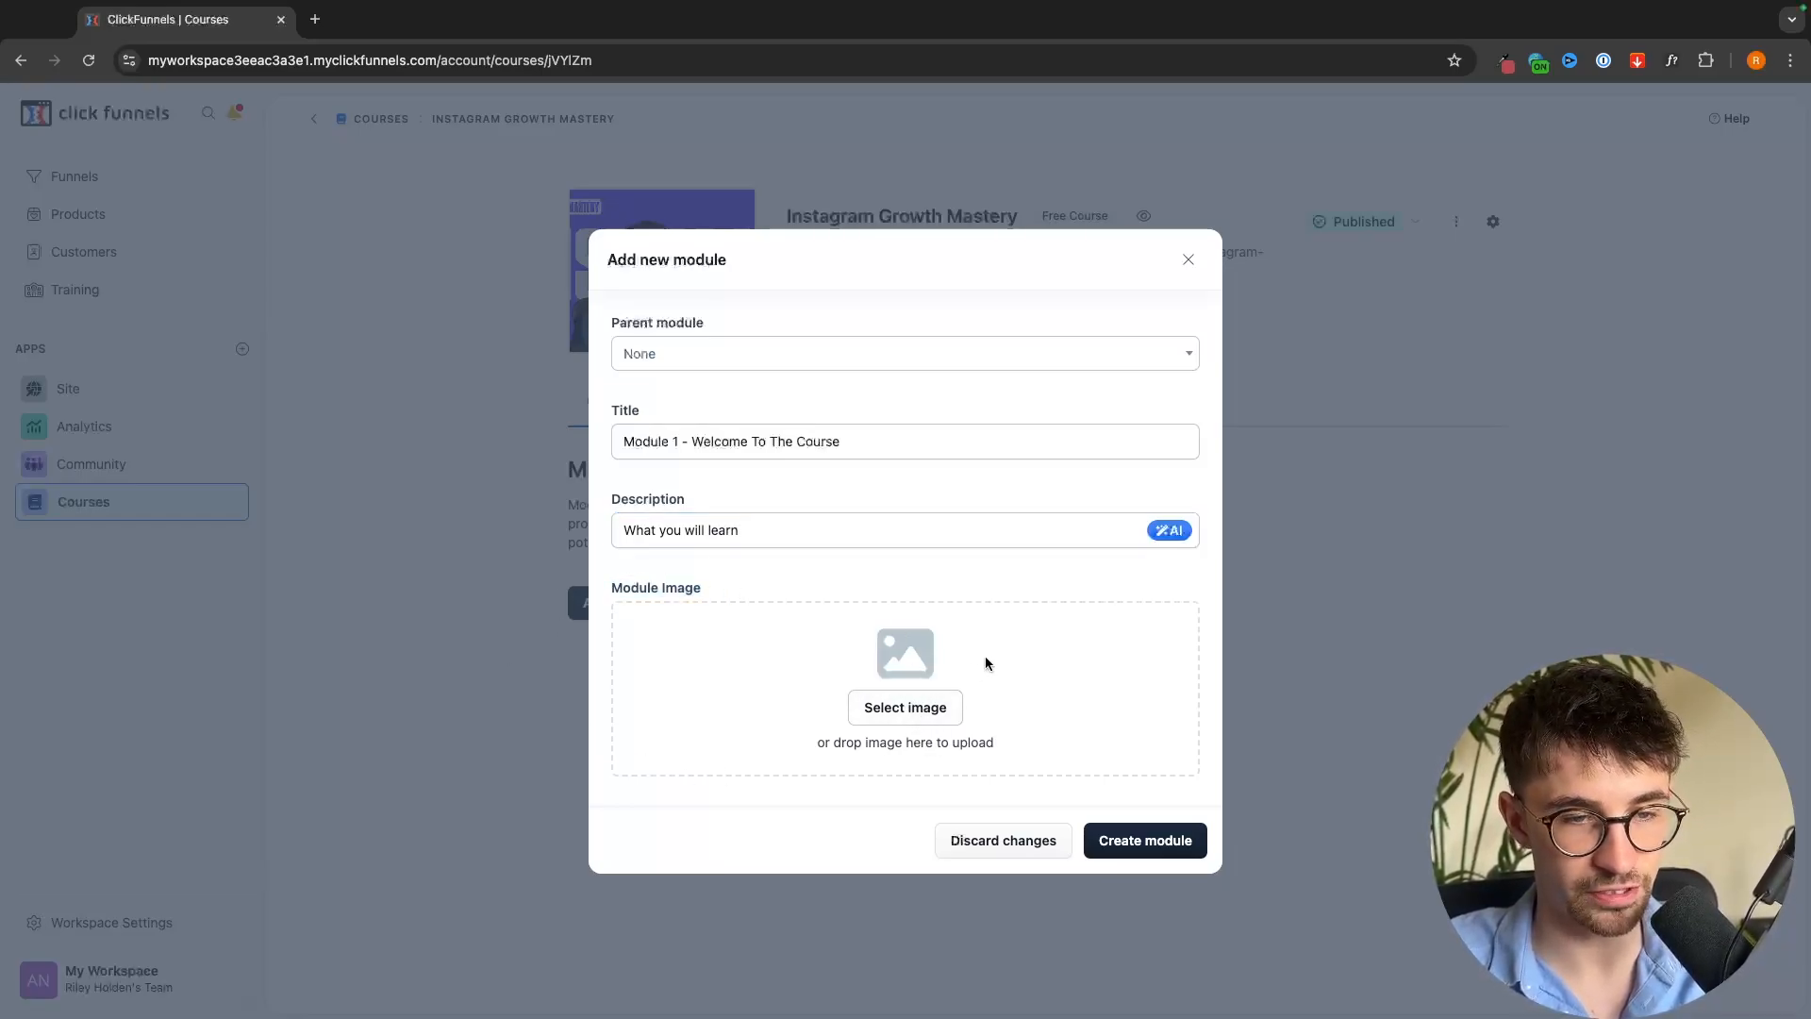
key(ctrl+Right)
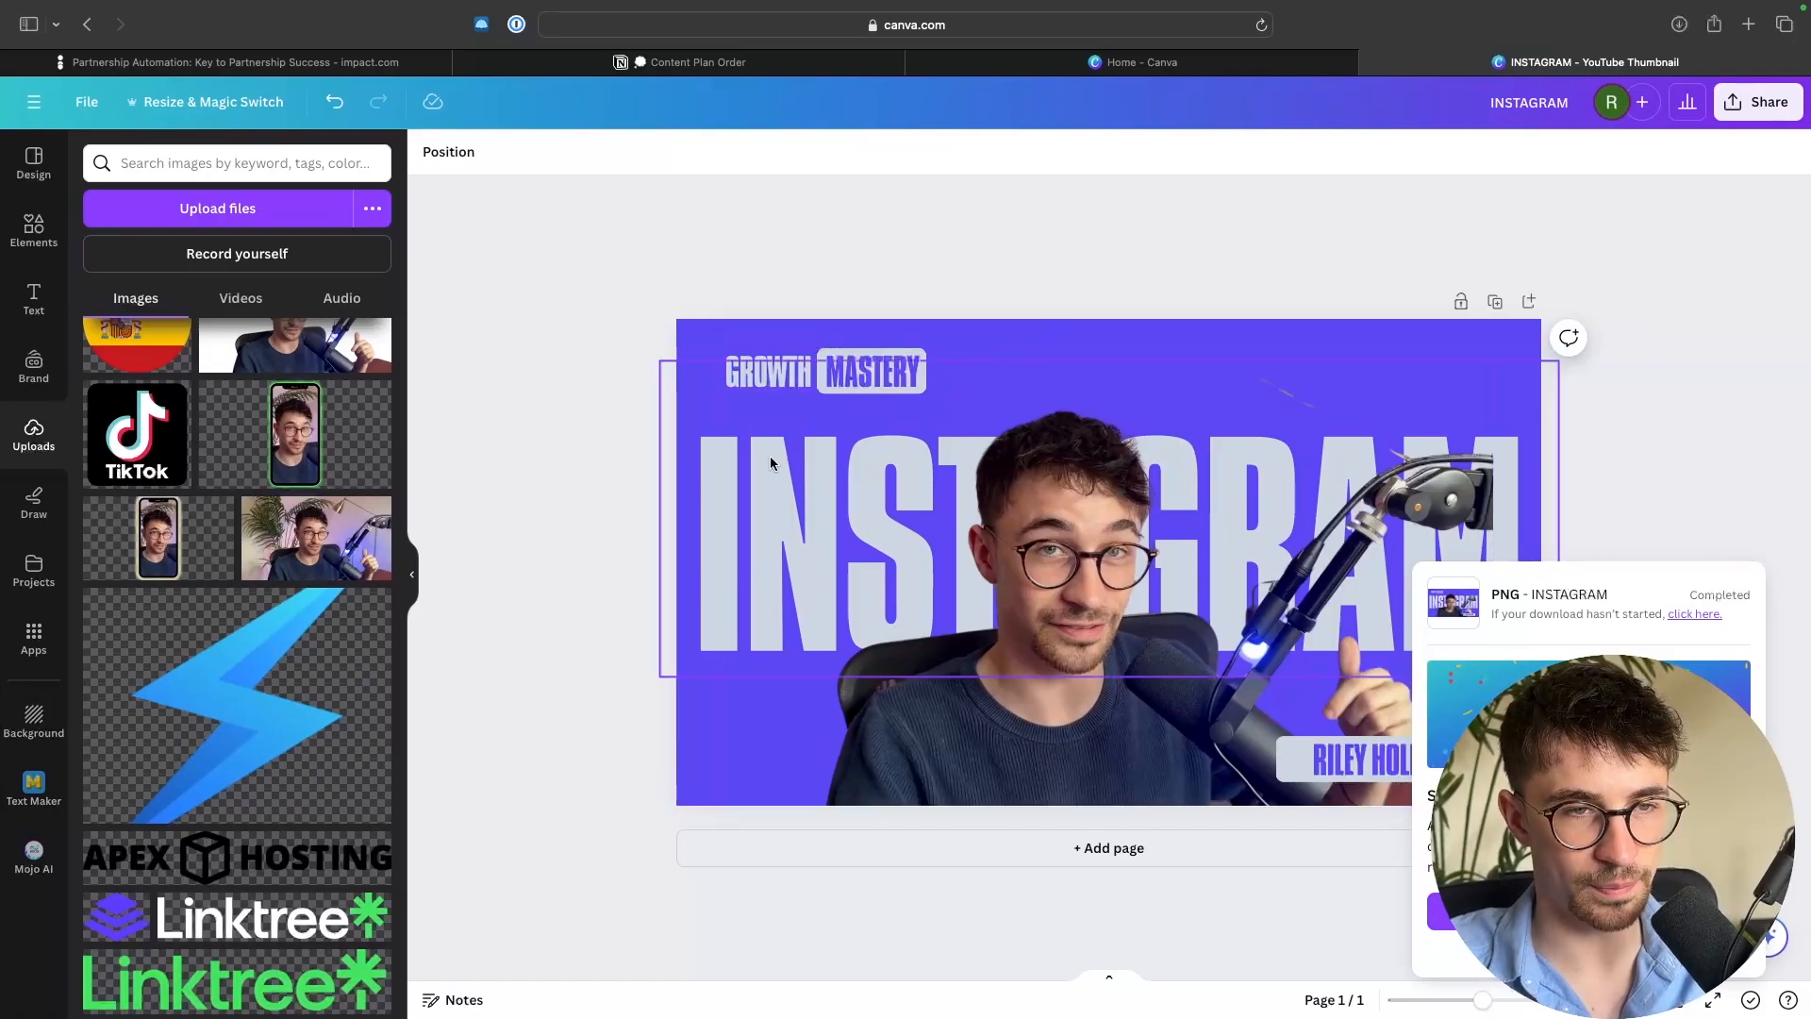
click(32, 164)
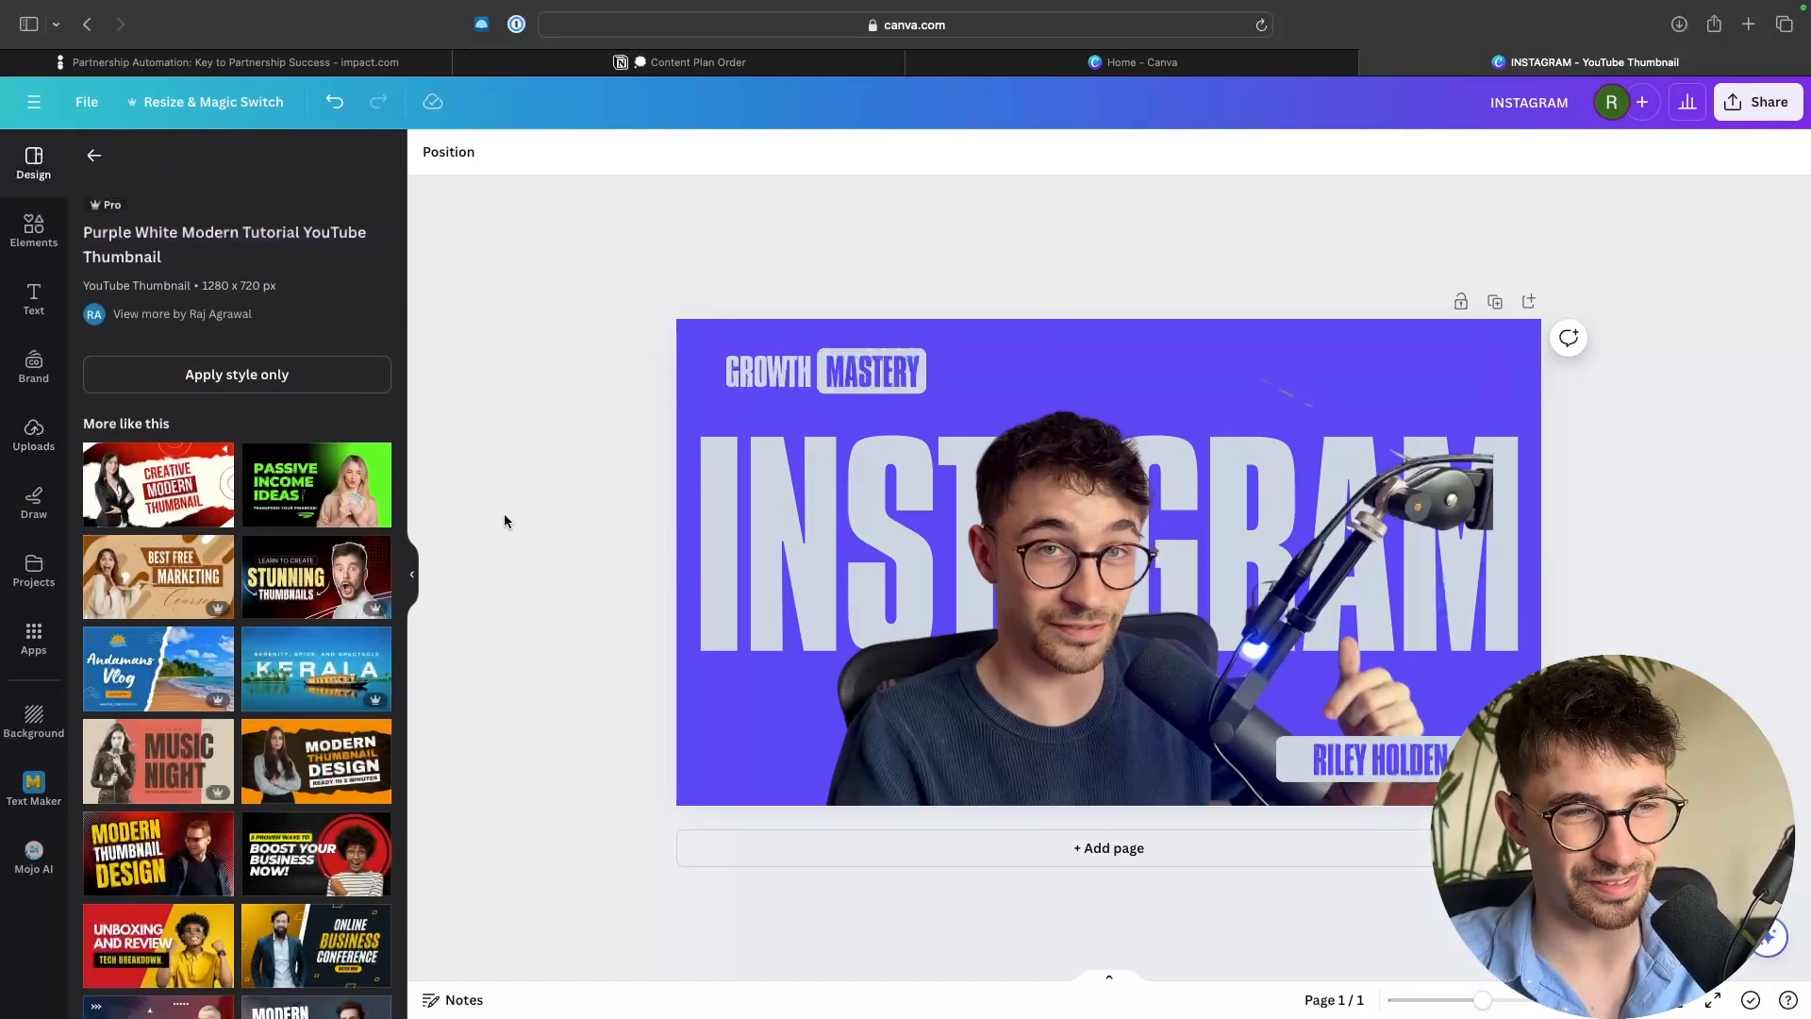
click(345, 504)
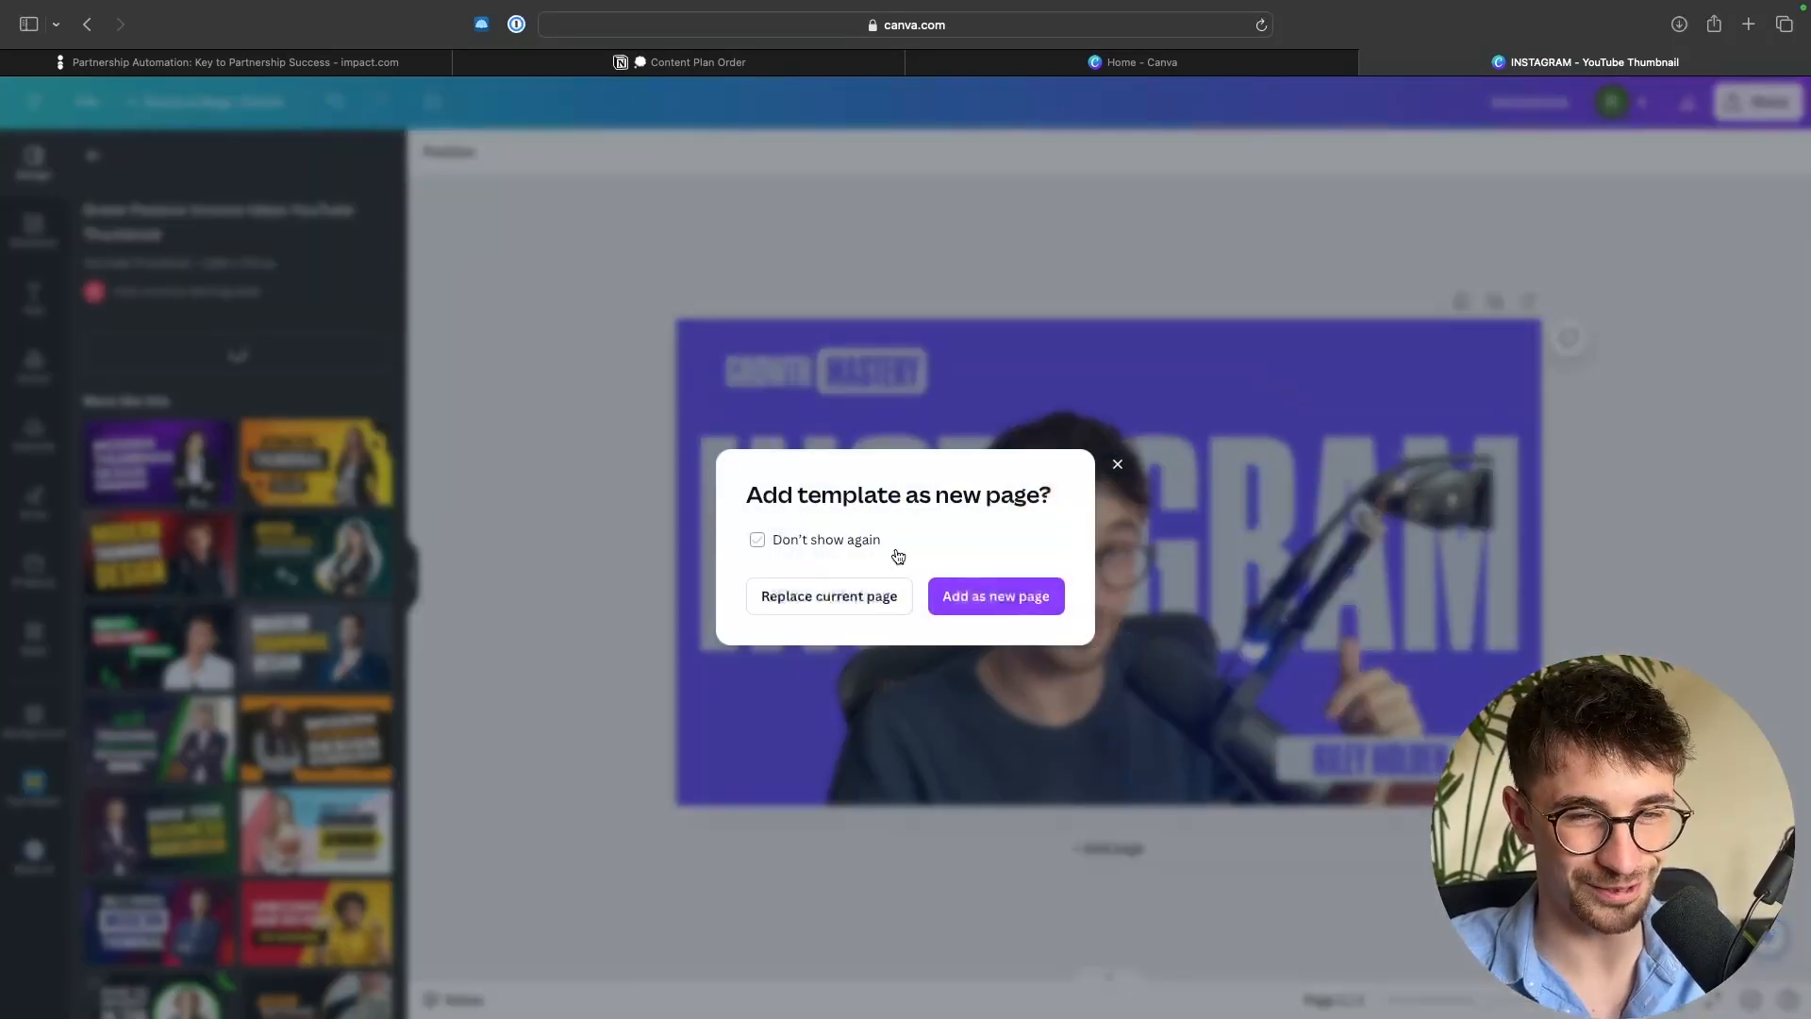
click(996, 595)
scroll(1487, 248, up, 4)
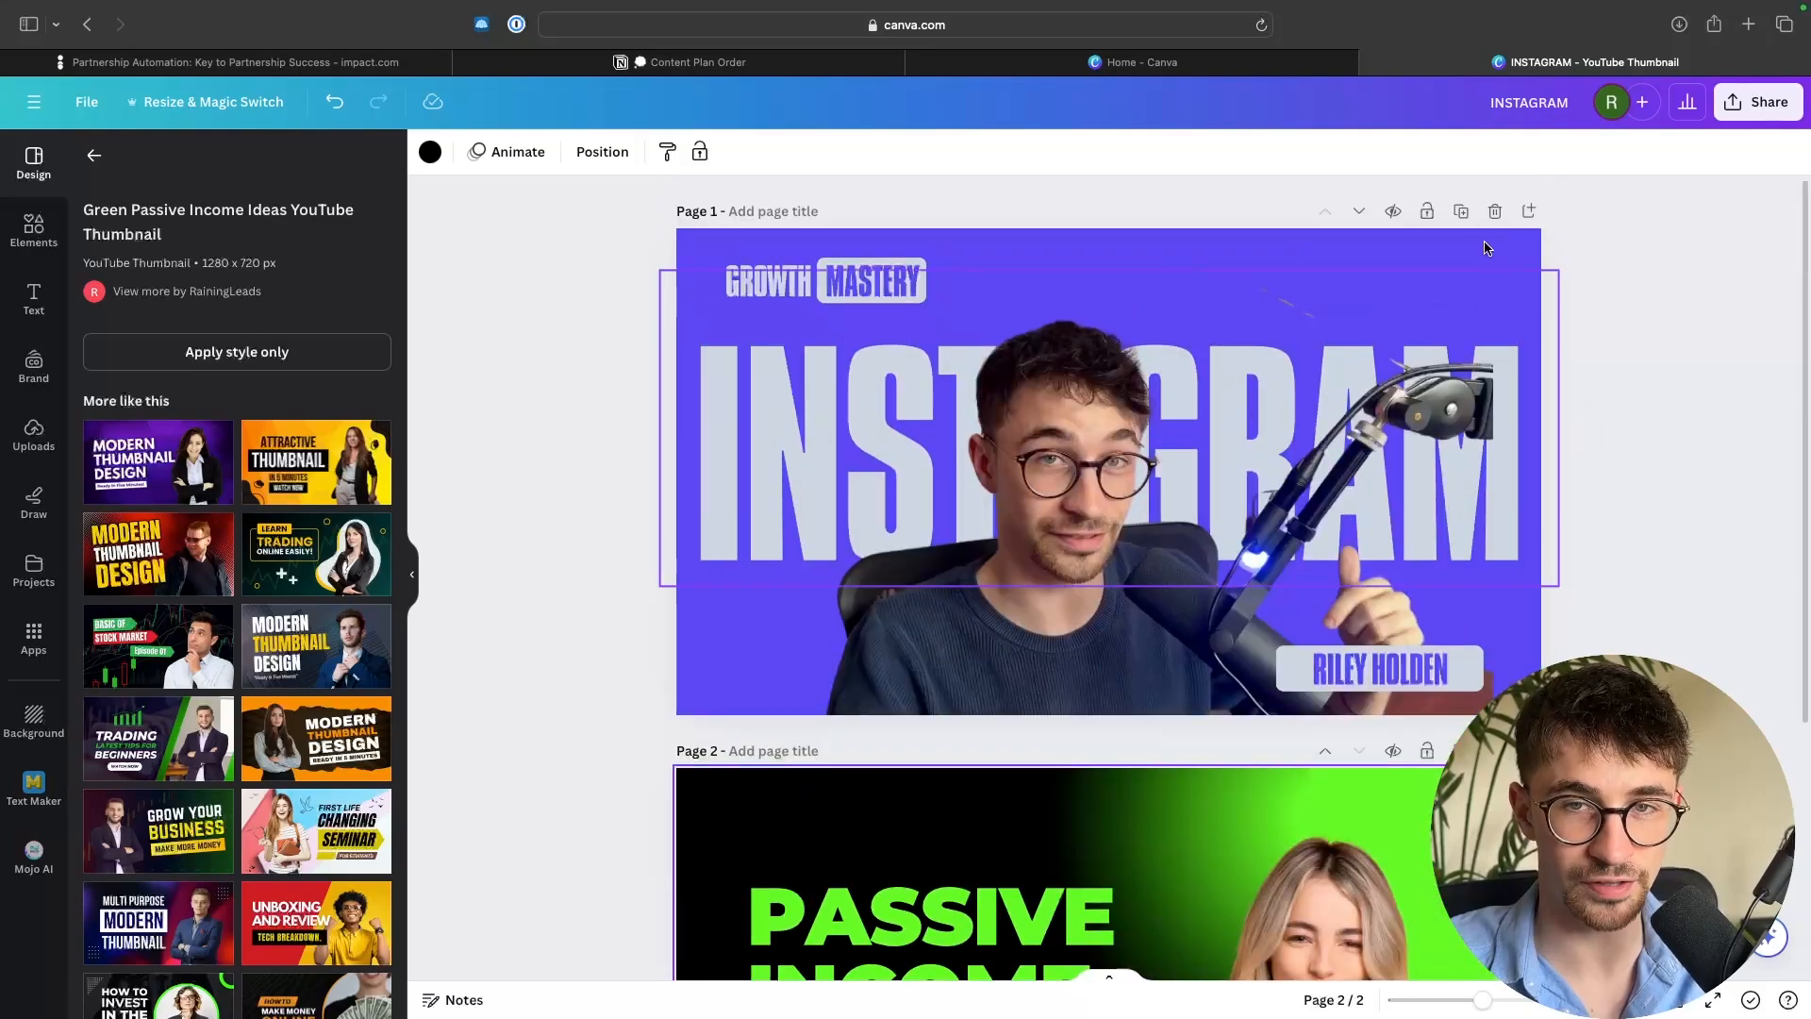
Delete the INSTAGRAM page from the design and download the remaining Passive Income Ideas page as a PNG
click(1494, 213)
click(1761, 109)
click(1550, 595)
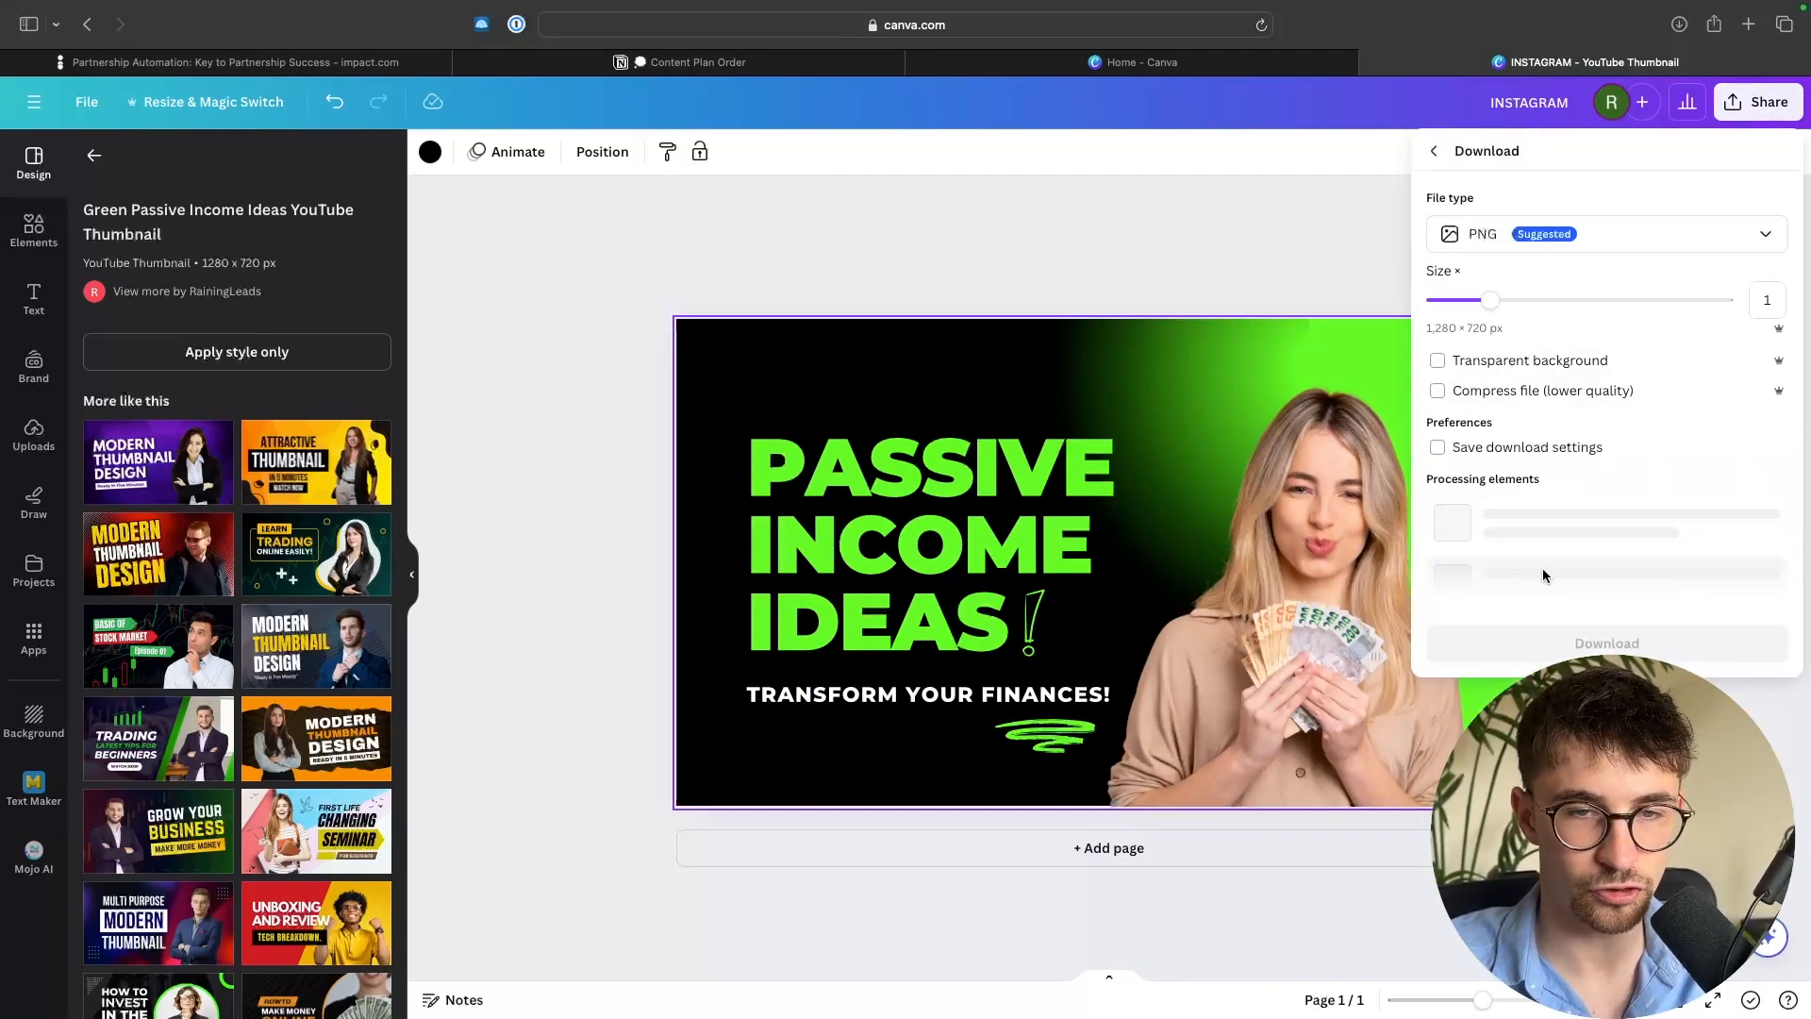
click(1538, 488)
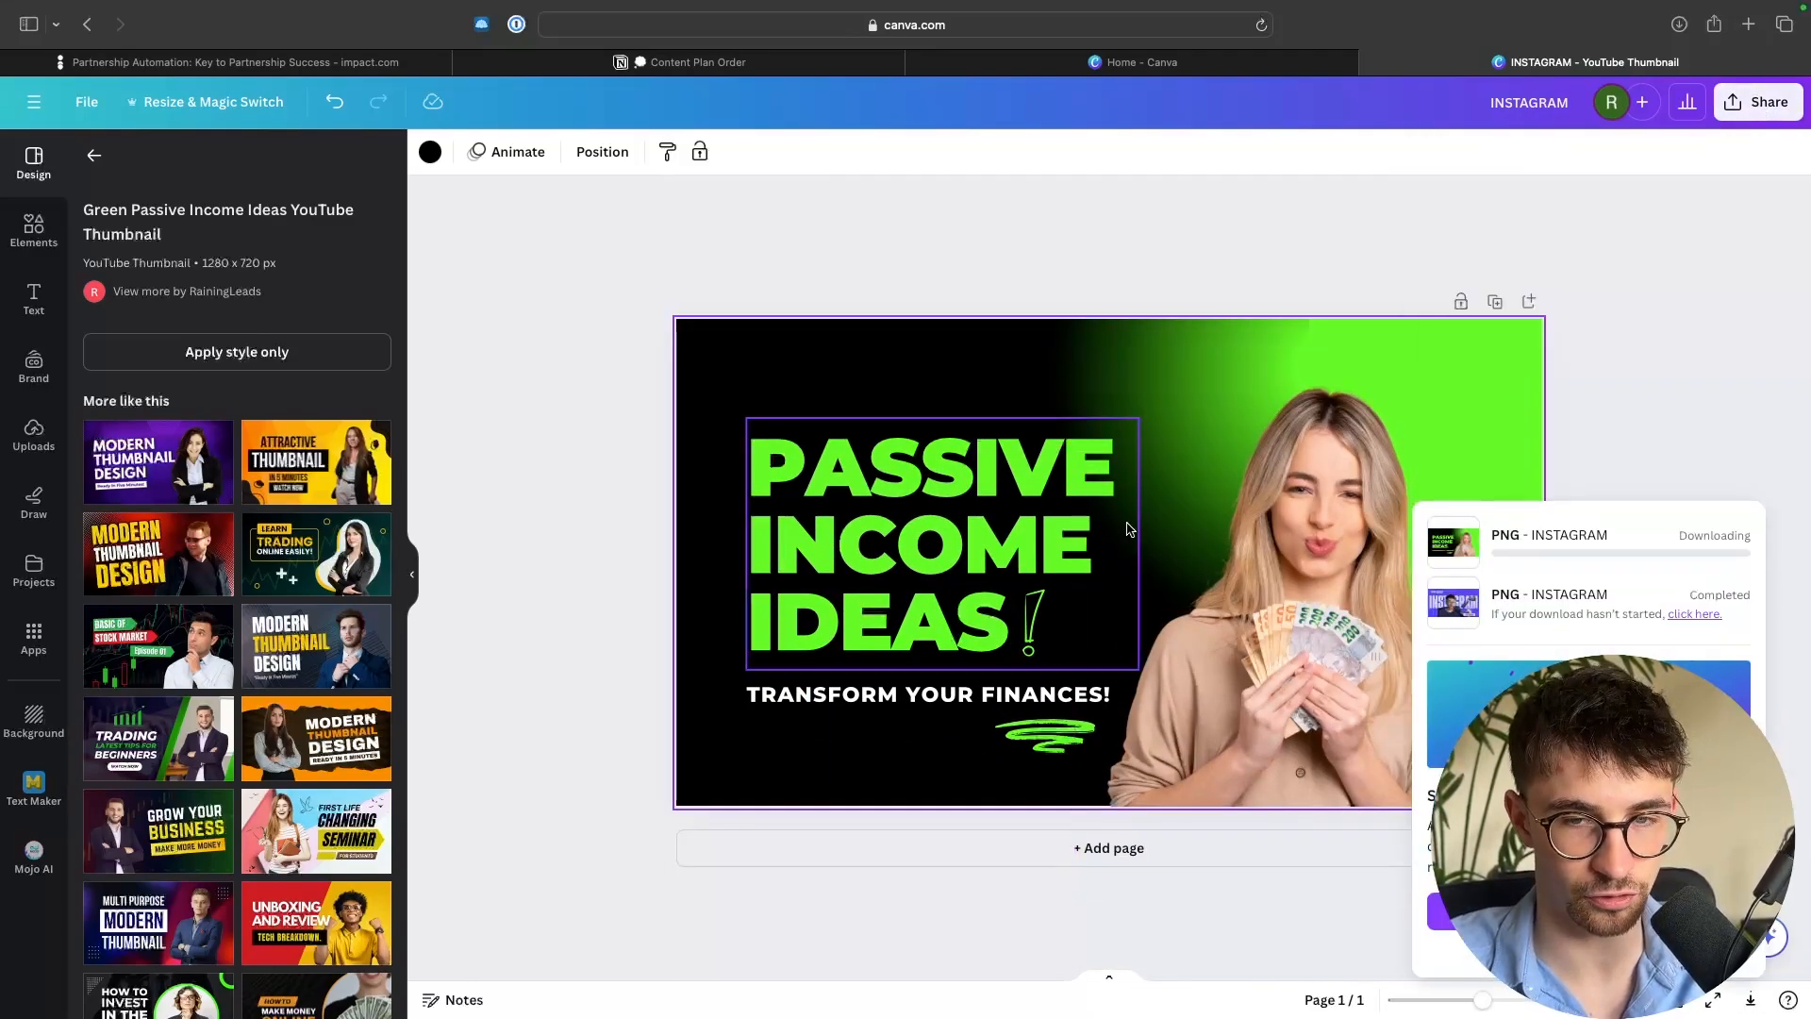
Switch back to ClickFunnels, upload the downloaded Passive Income Ideas thumbnail as the module image, and create the module
key(ctrl+Left)
click(929, 714)
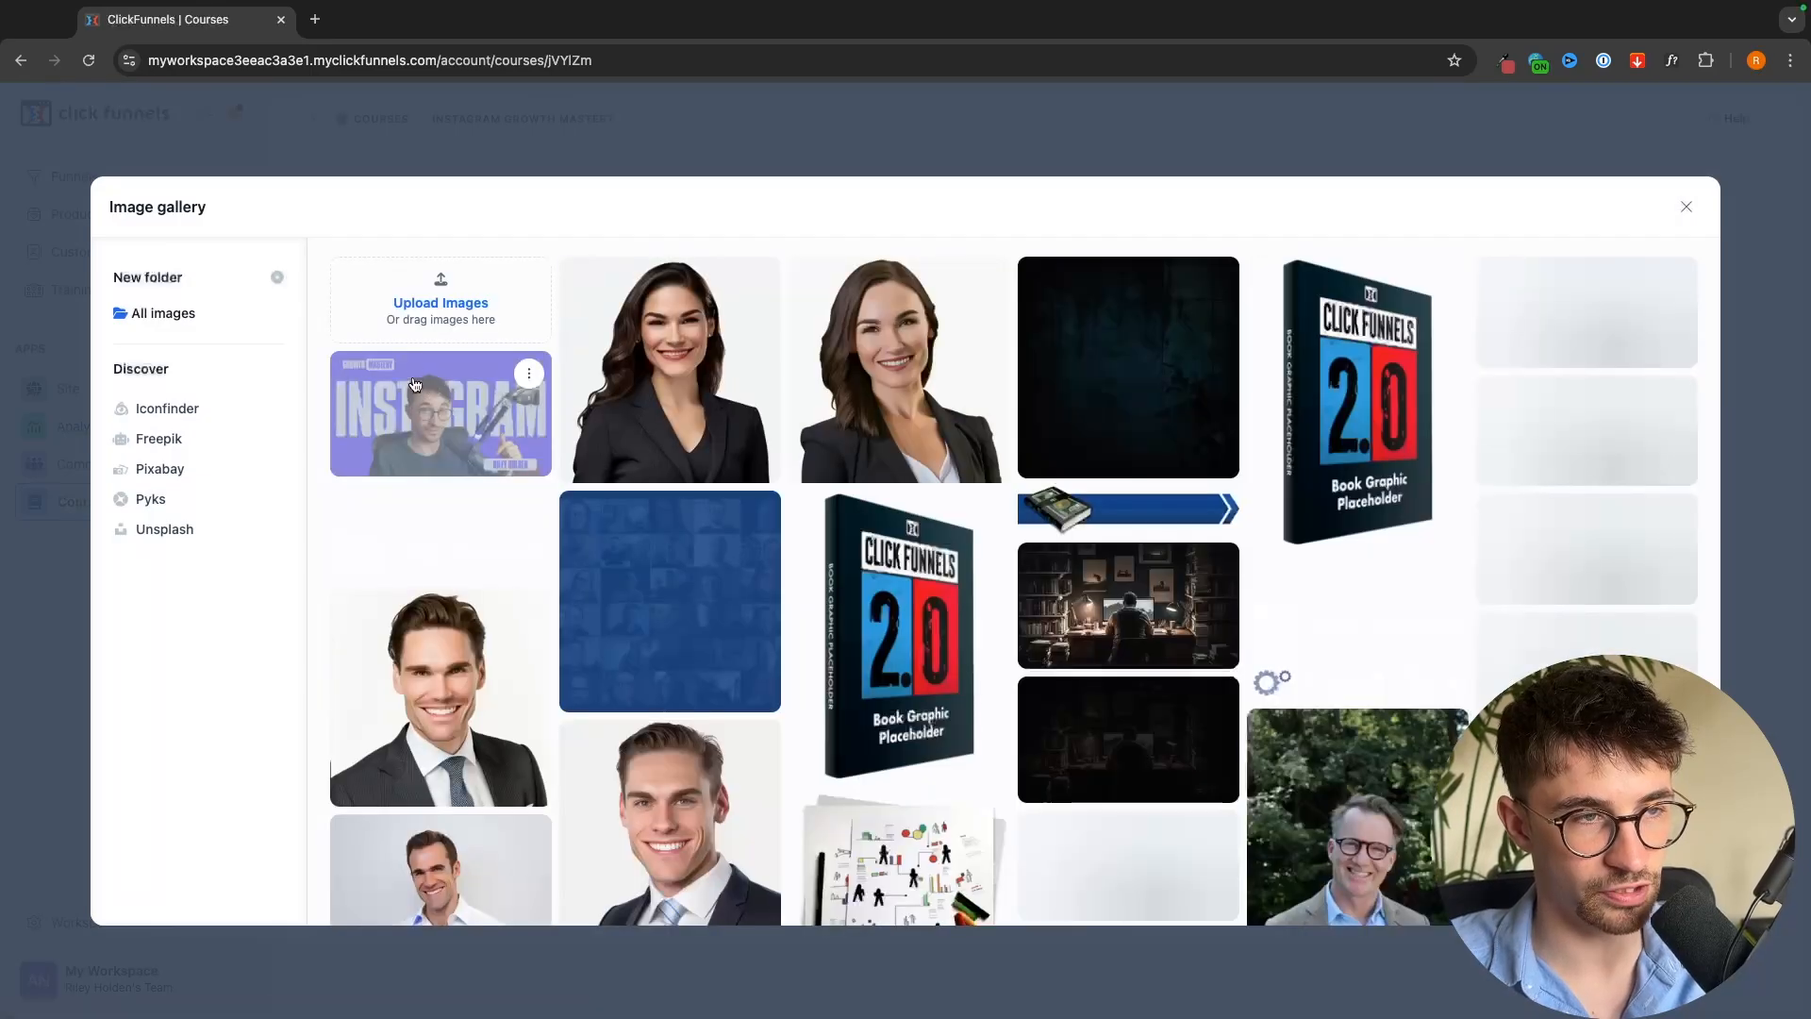
click(471, 316)
click(727, 472)
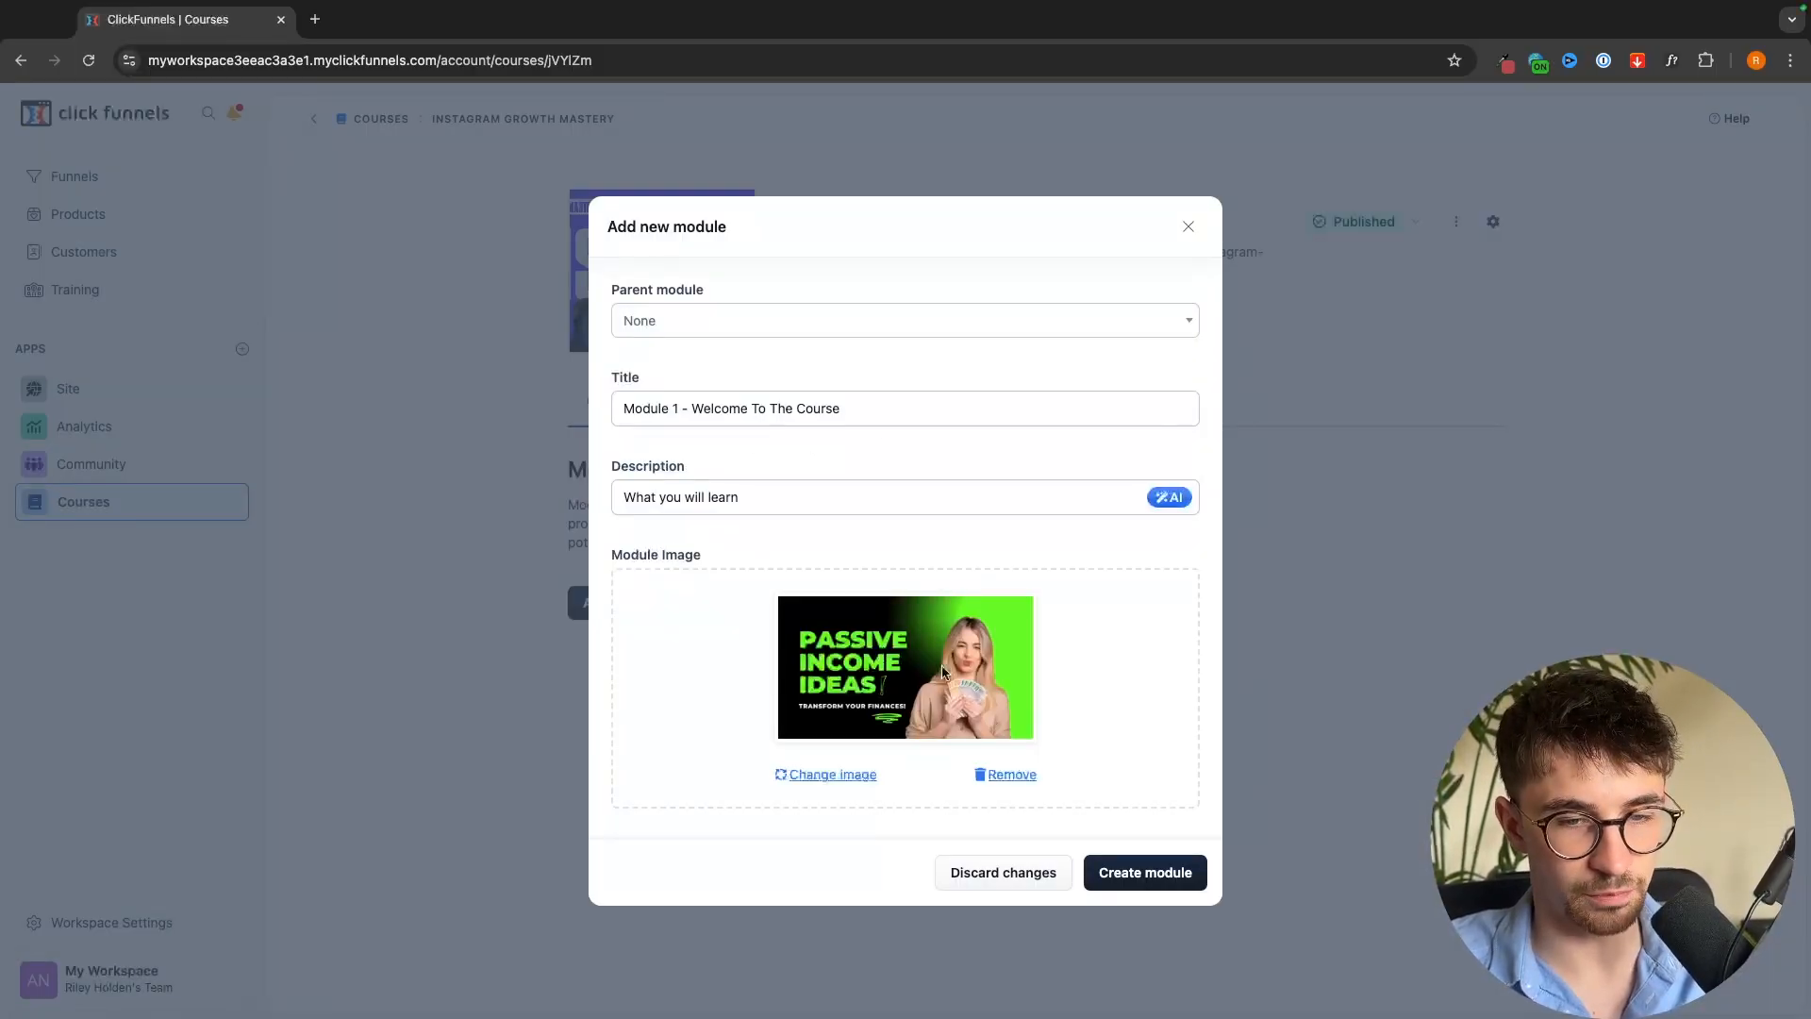
click(1151, 873)
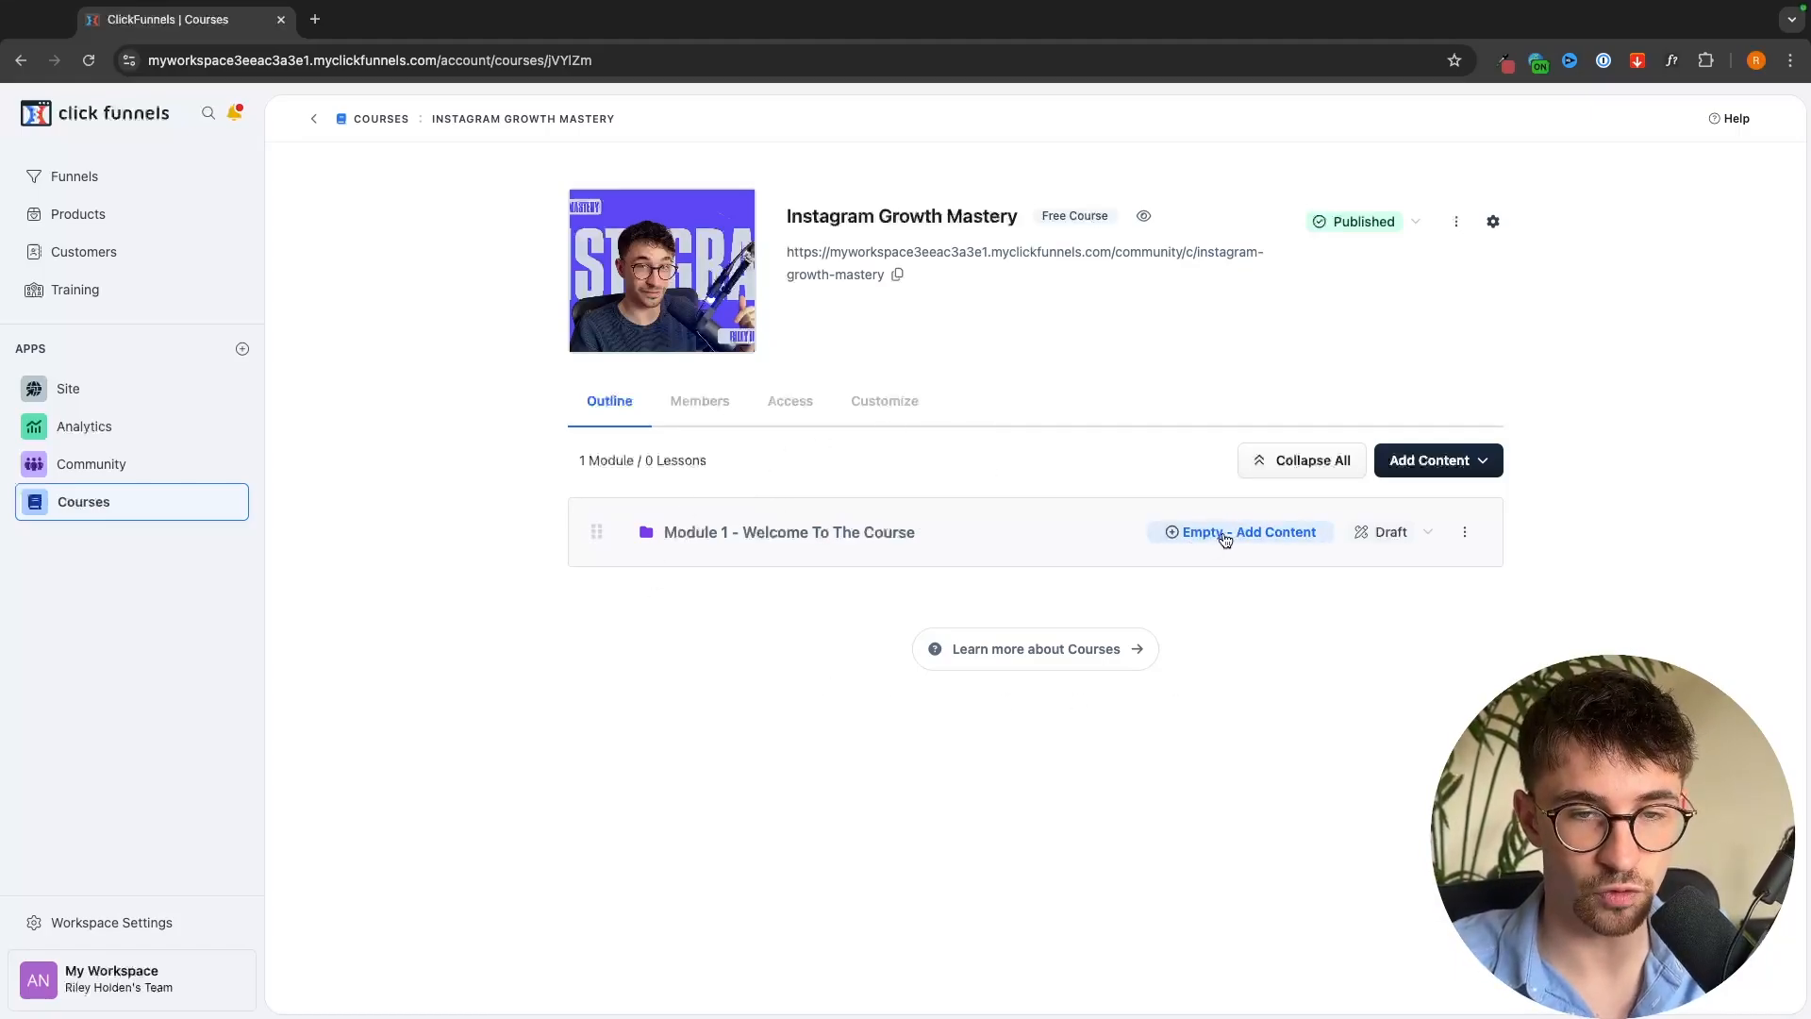
Add a lesson titled "Lesson 1 - Welcome" to Module 1 and open it for editing
click(1280, 534)
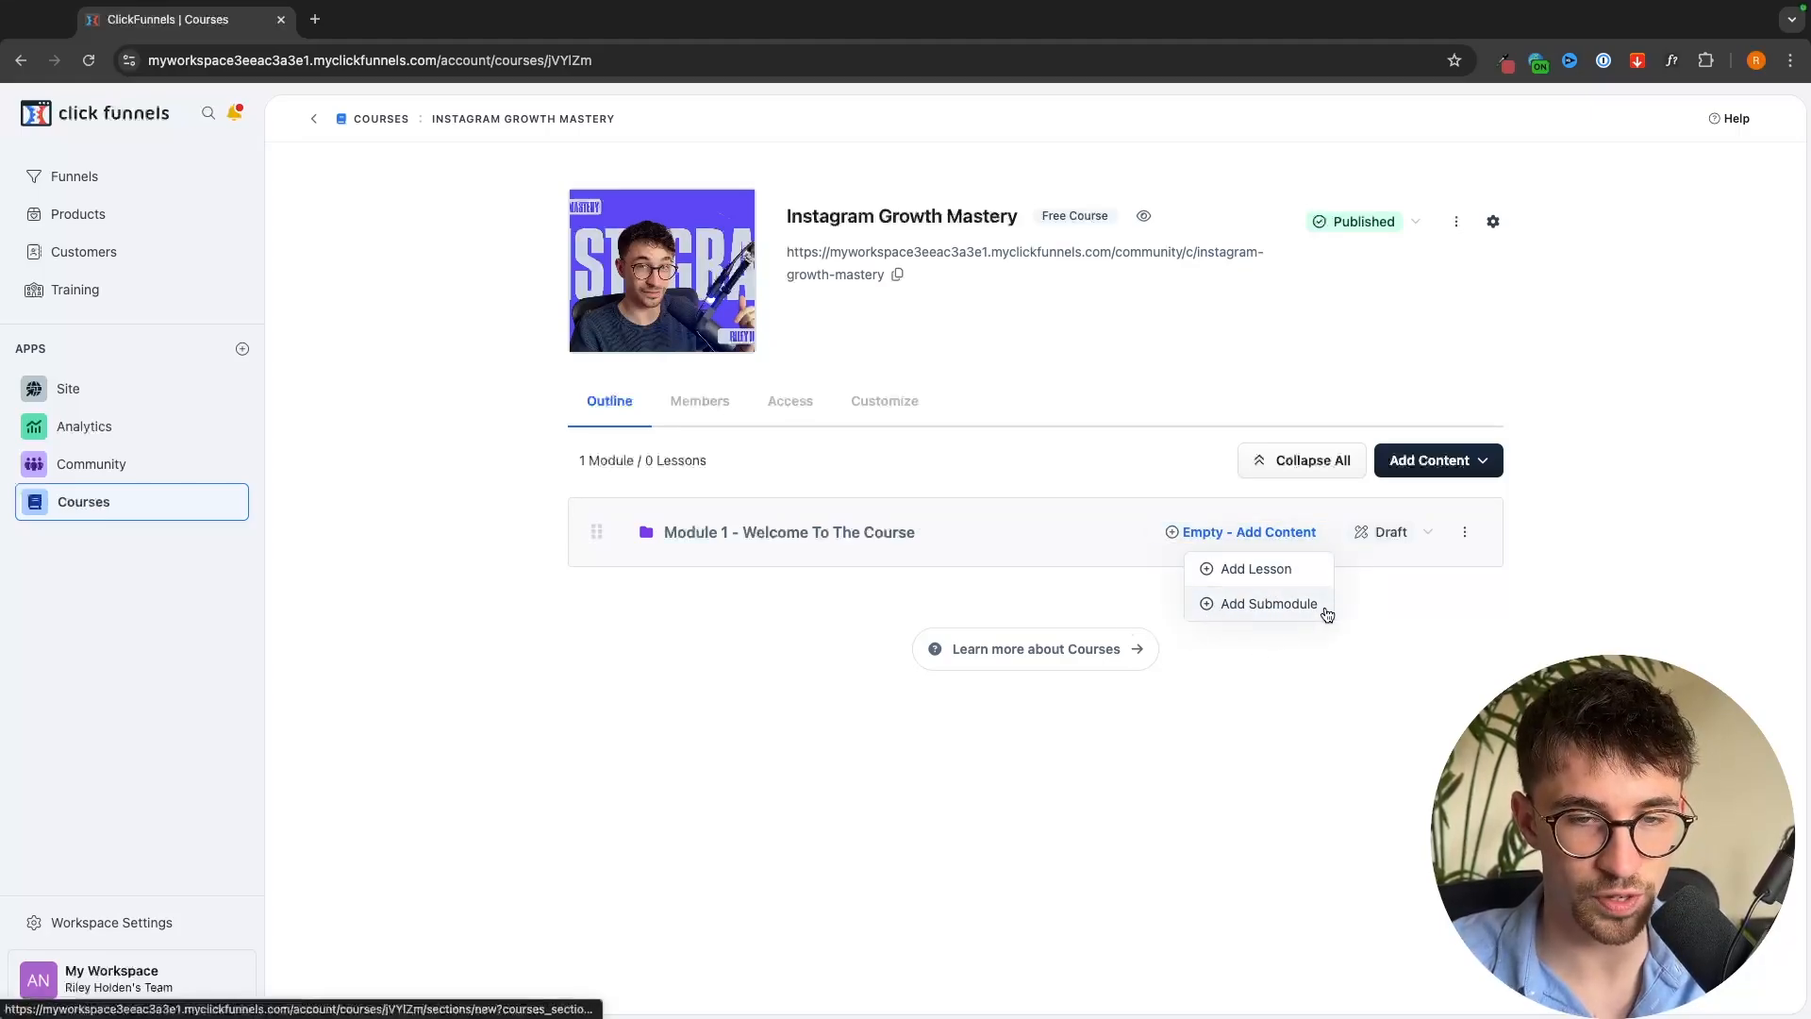
click(1254, 570)
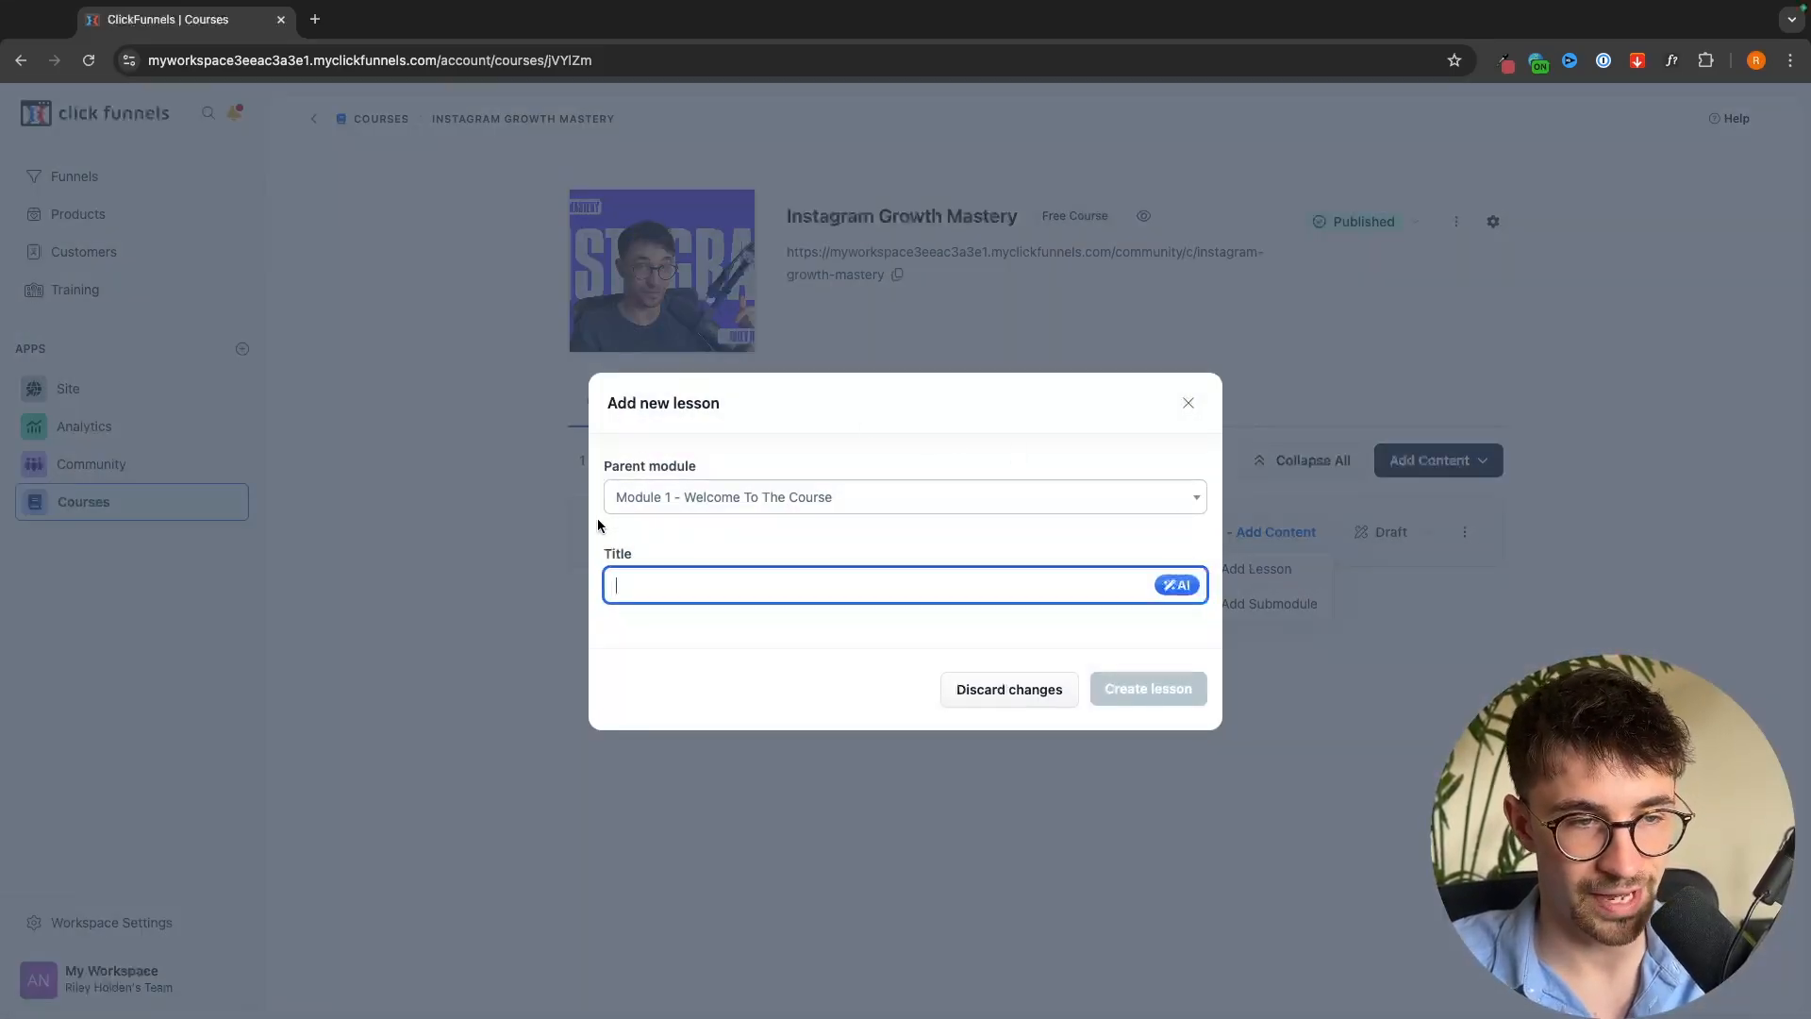
text(Lesson 1 - Welcome)
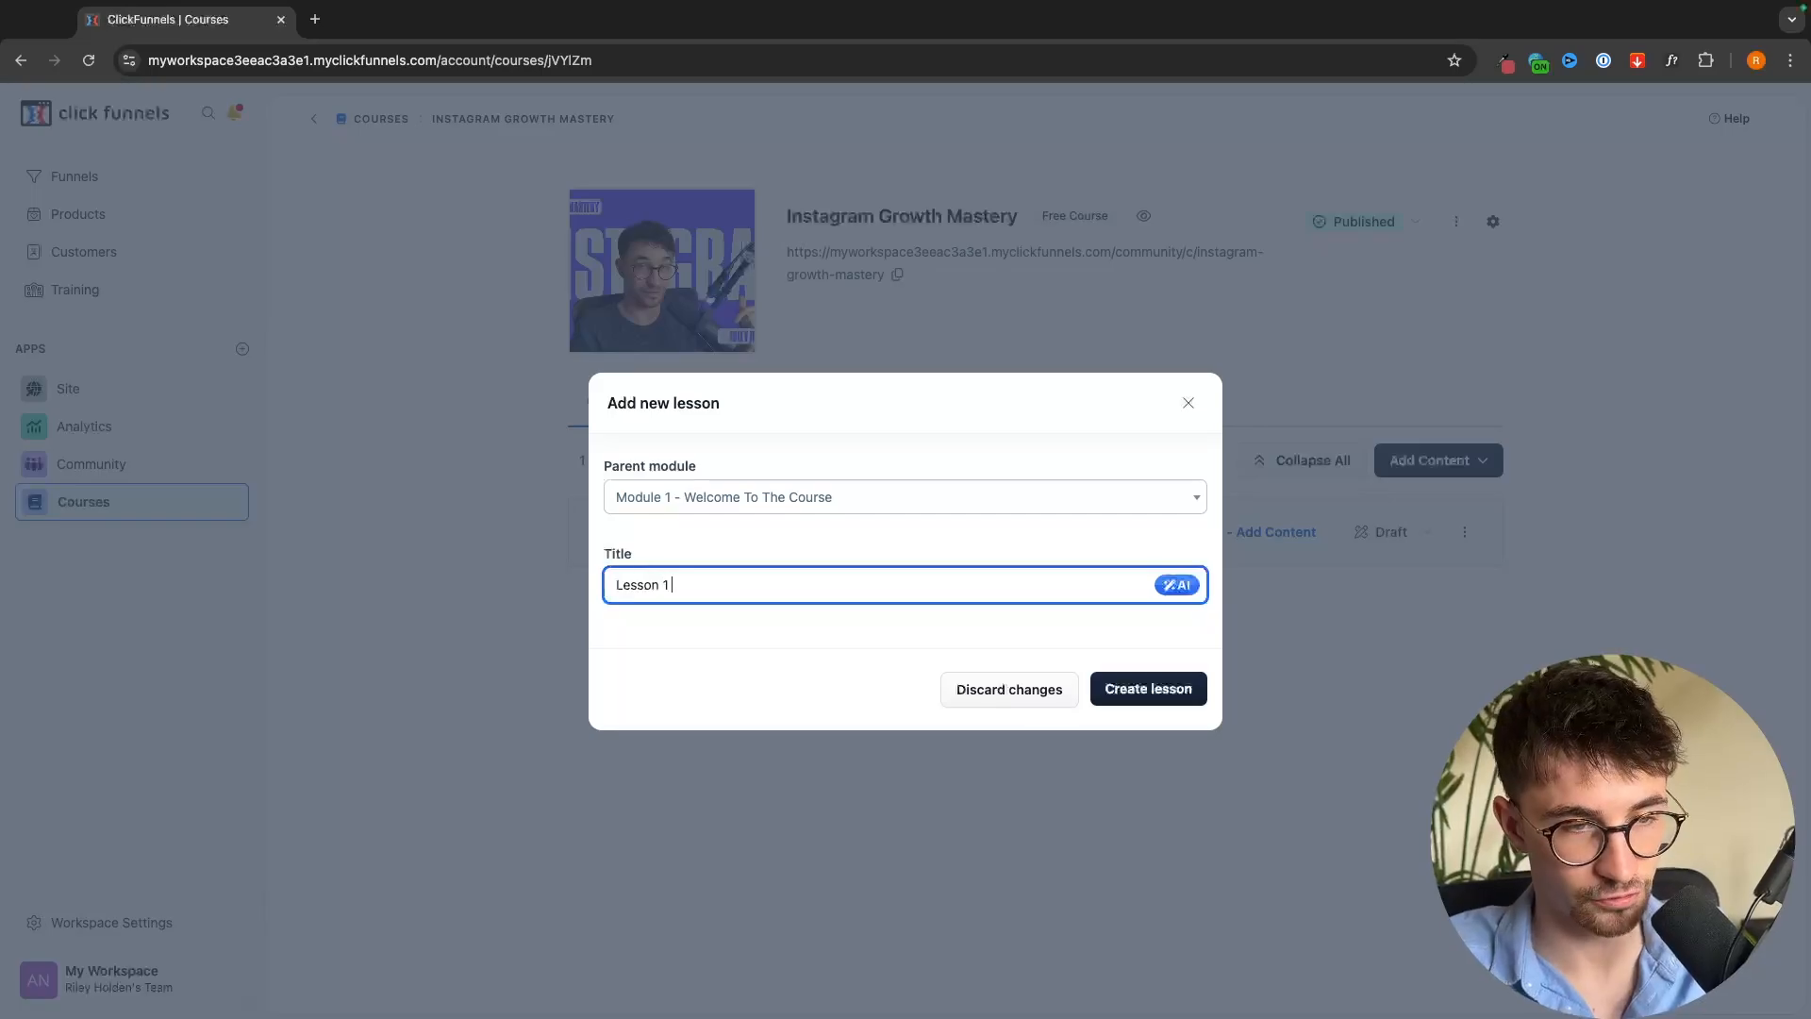
click(1157, 691)
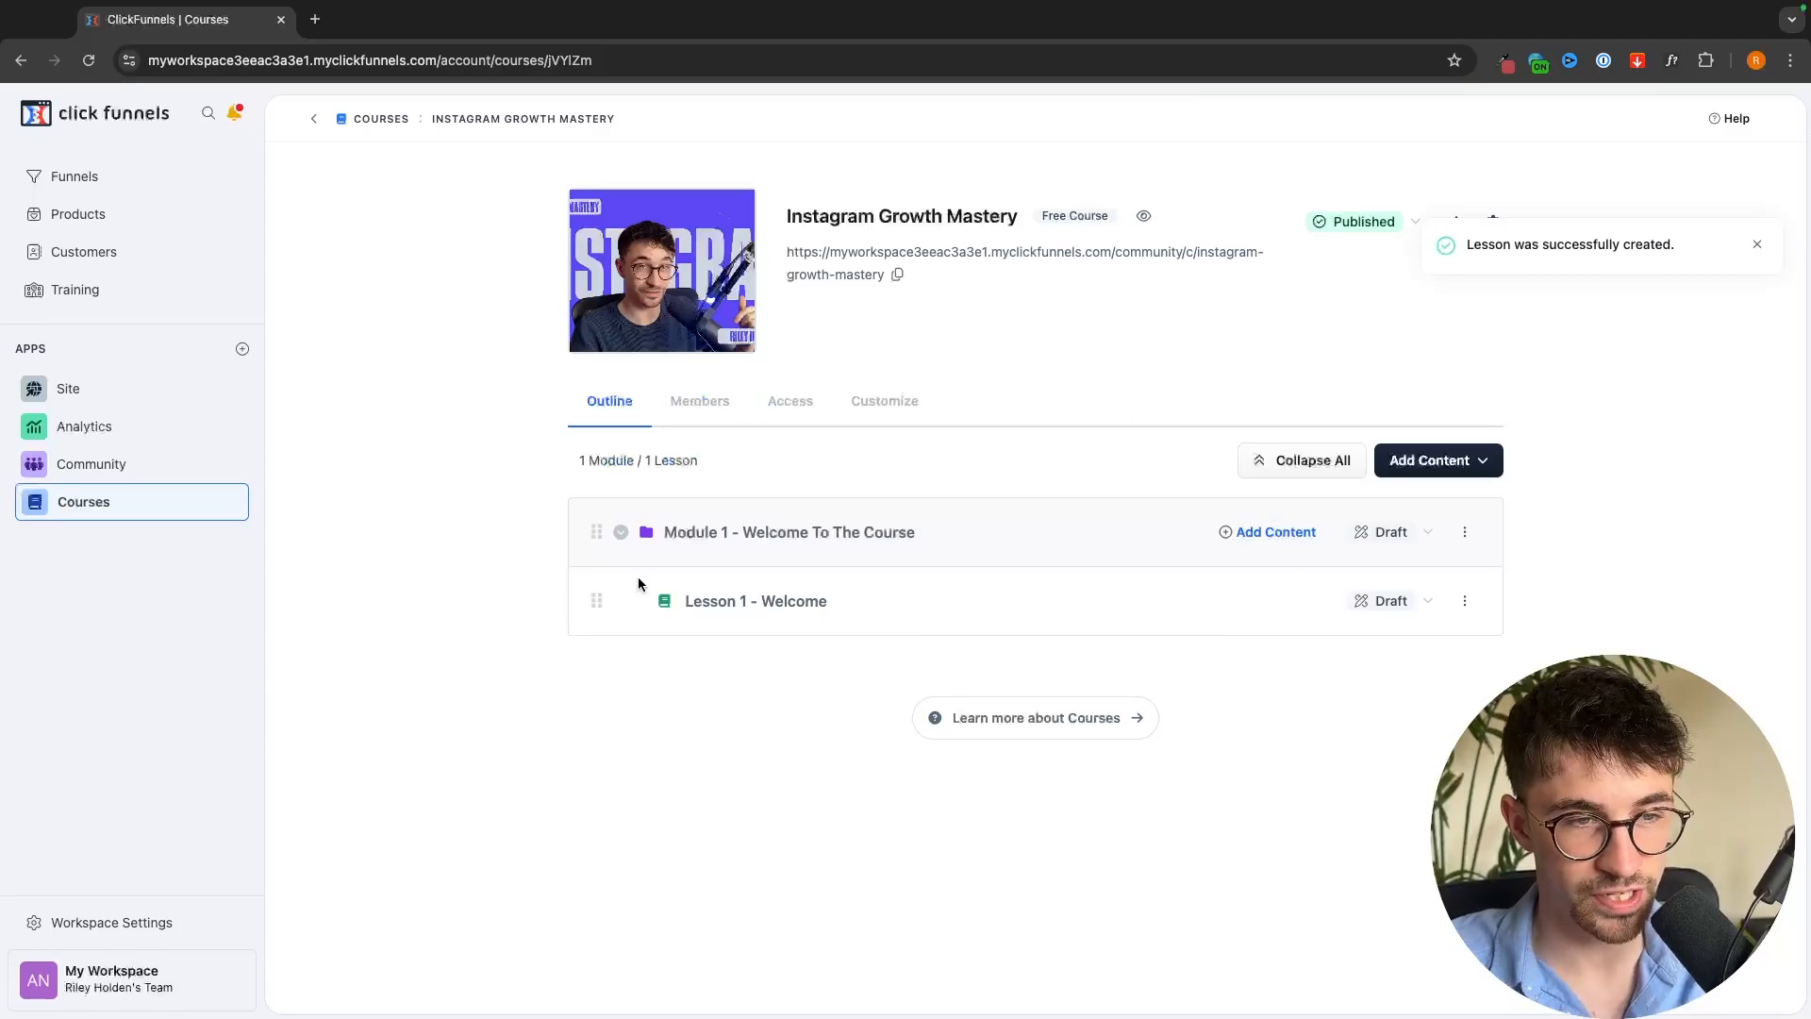
click(759, 601)
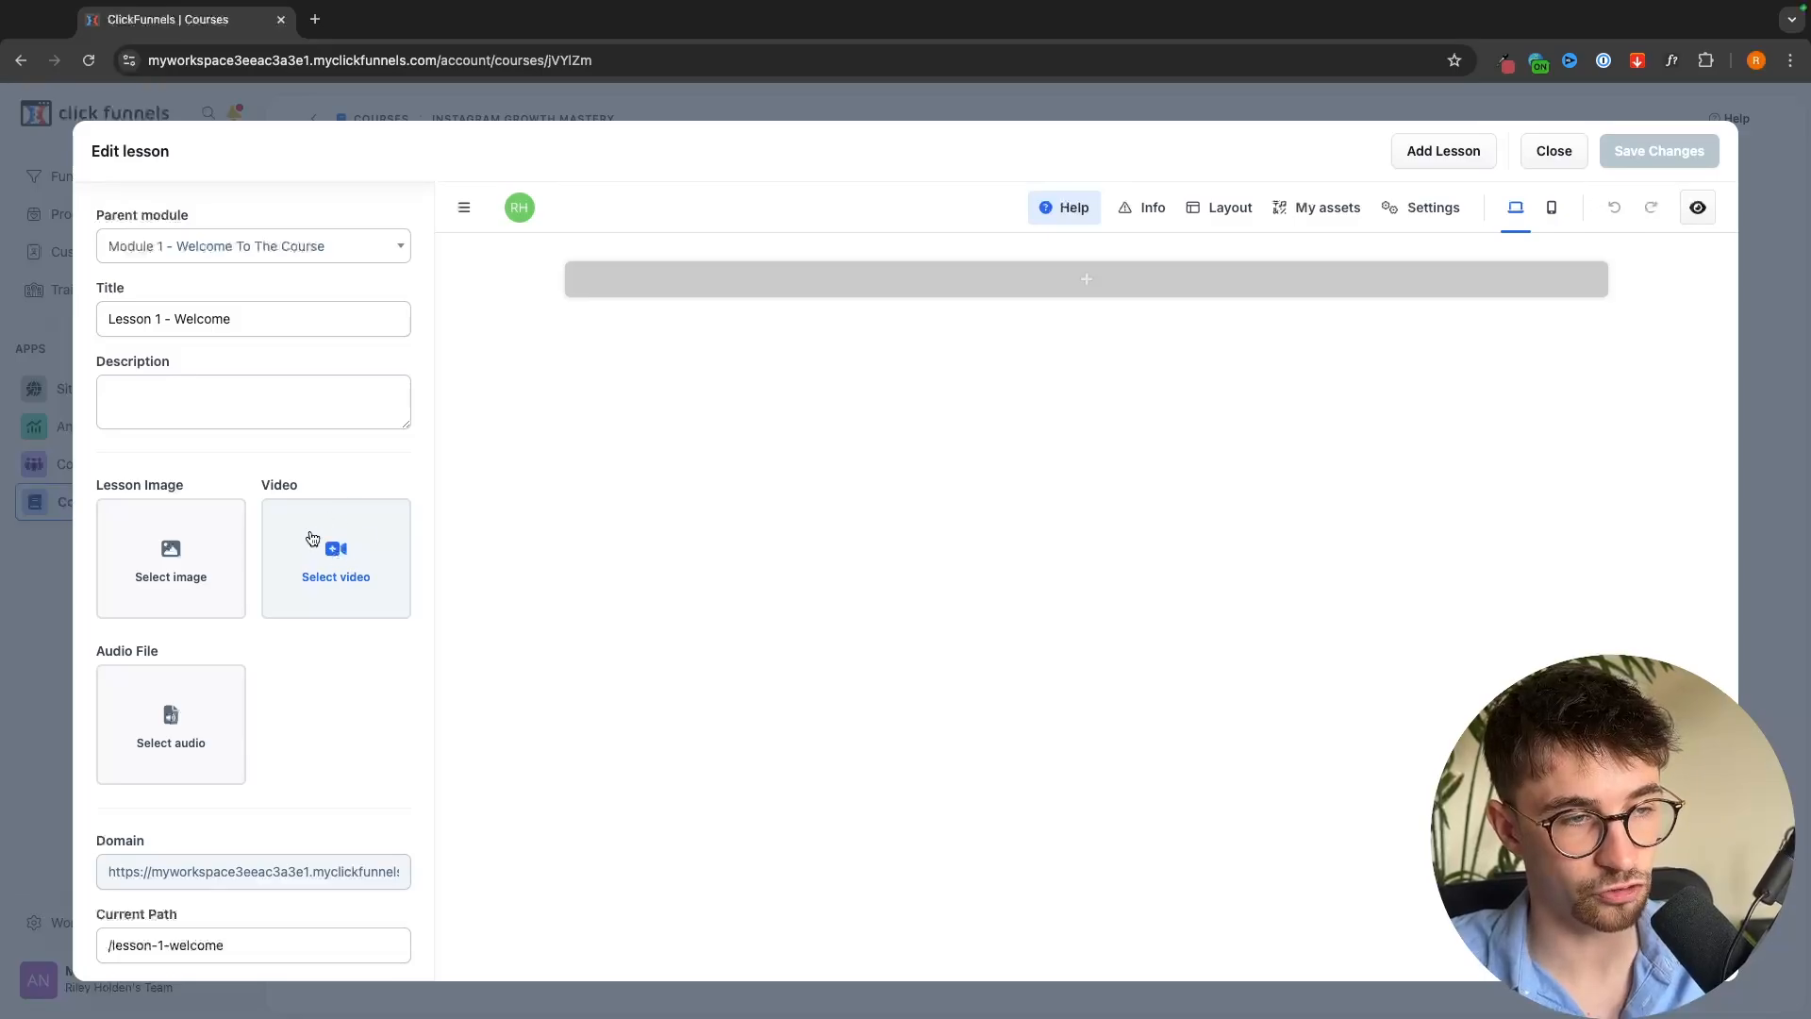
Upload change aspect ratio.mp4 from the YouTube > New folder and set it as the video of Lesson 1
click(342, 576)
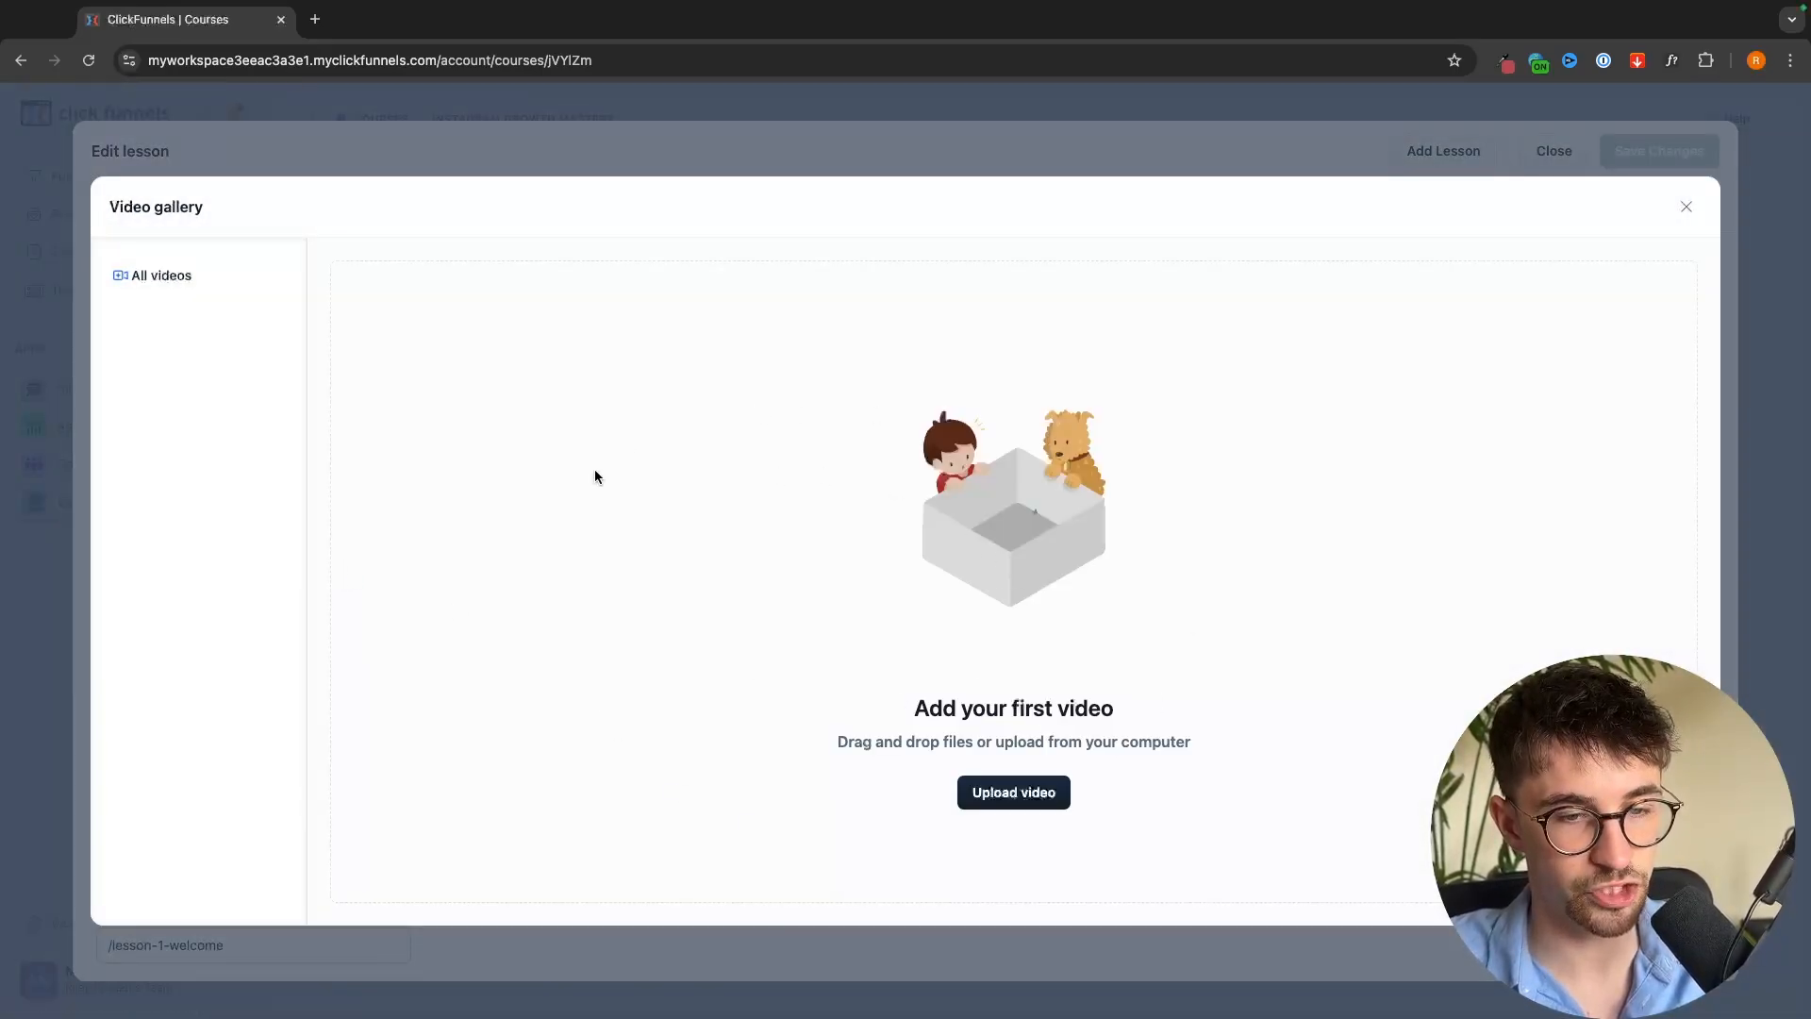
click(1019, 804)
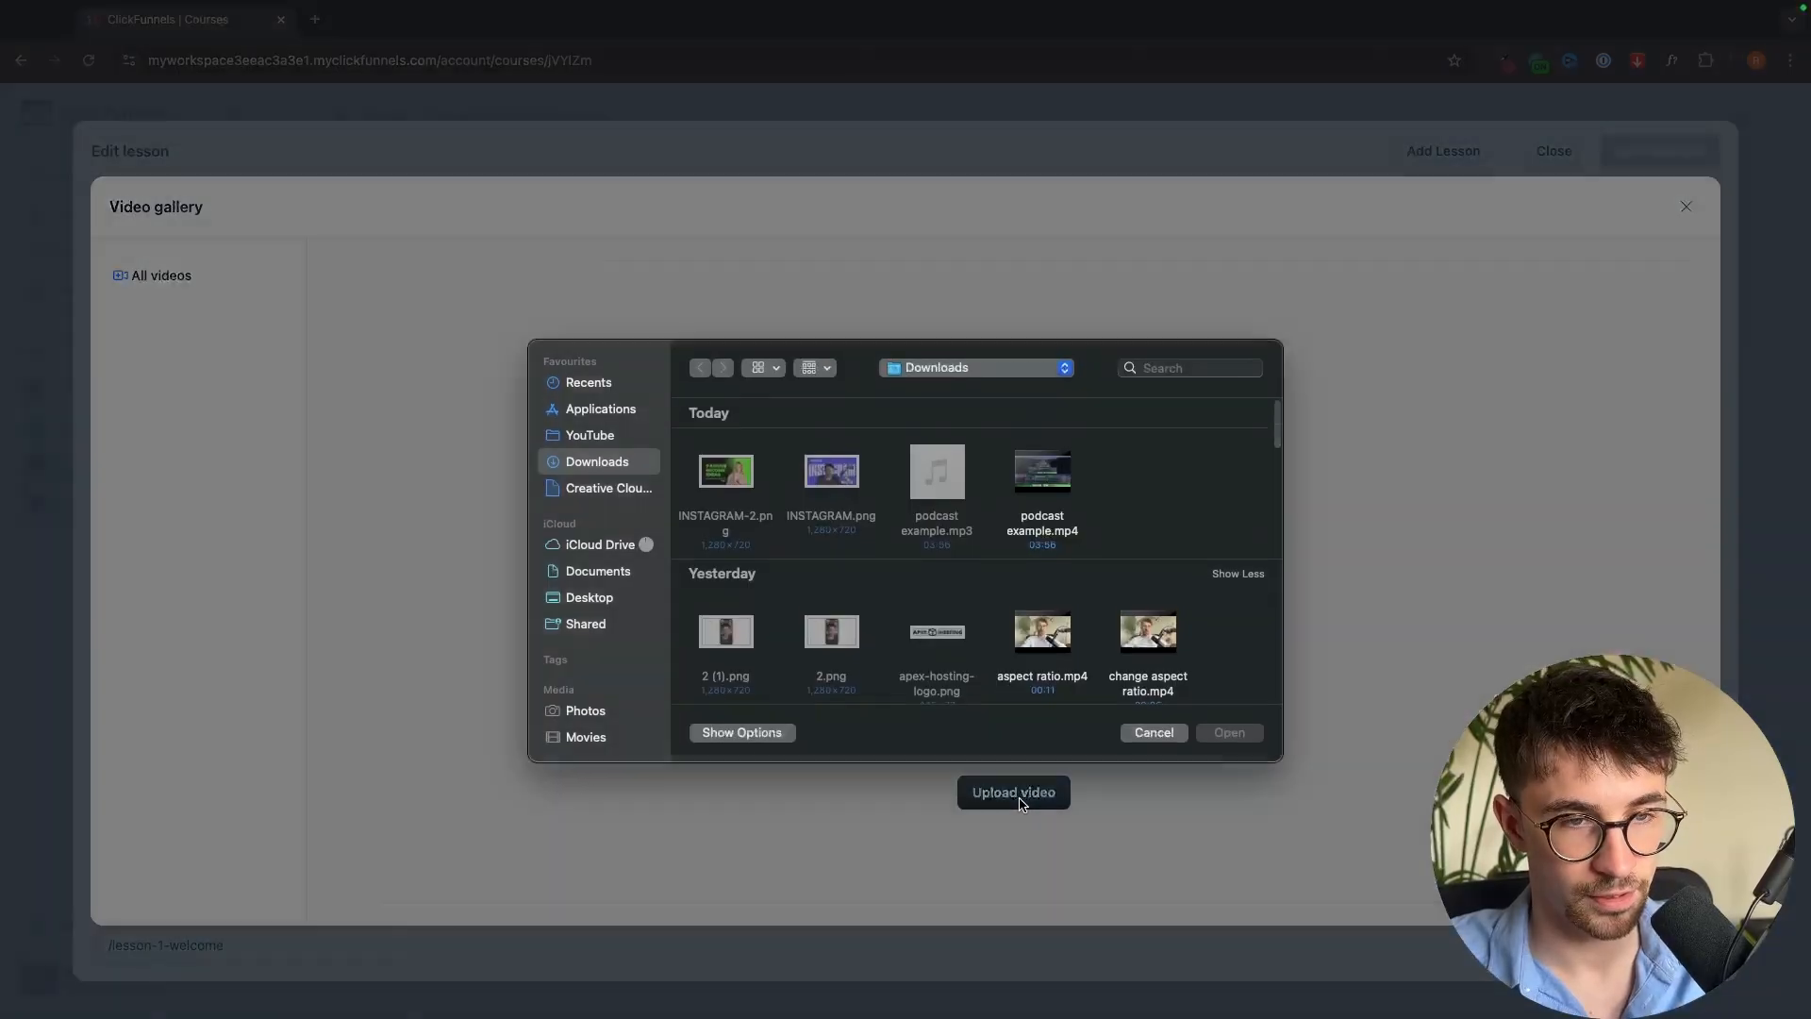
click(611, 438)
scroll(922, 598, down, 5)
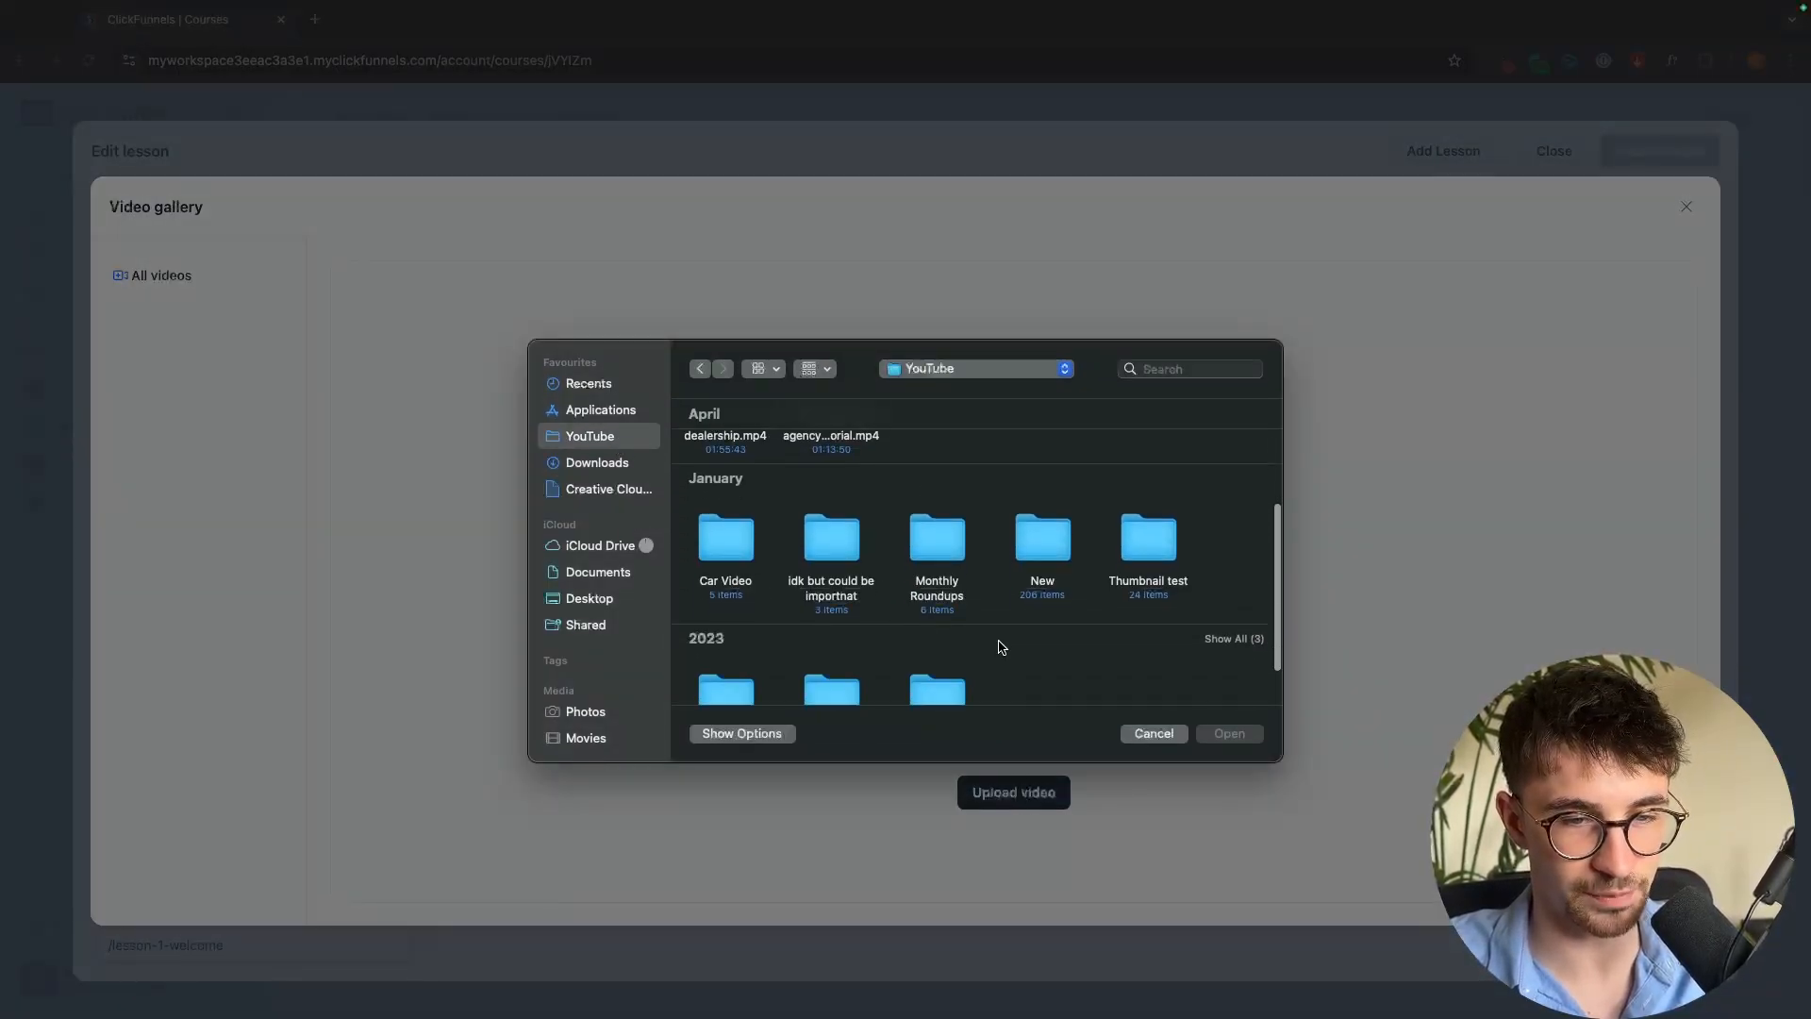
double_click(1042, 538)
scroll(861, 596, down, 2)
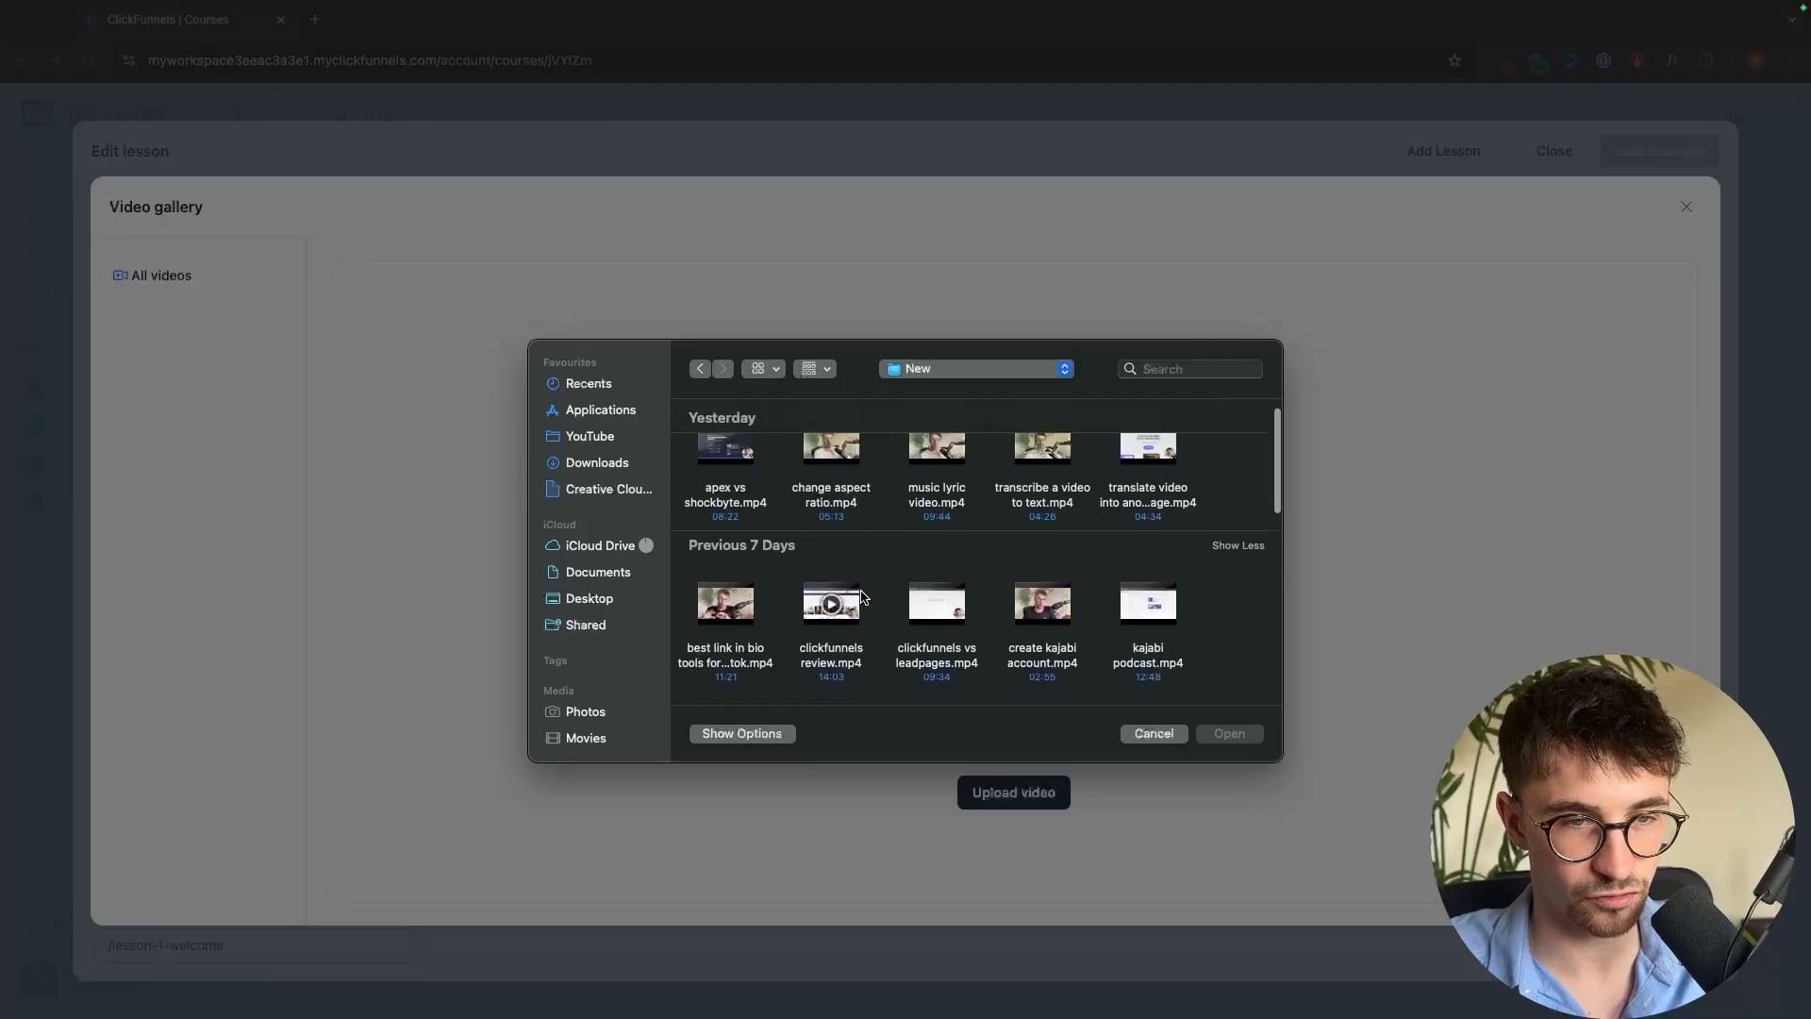
scroll(861, 596, up, 1)
double_click(835, 479)
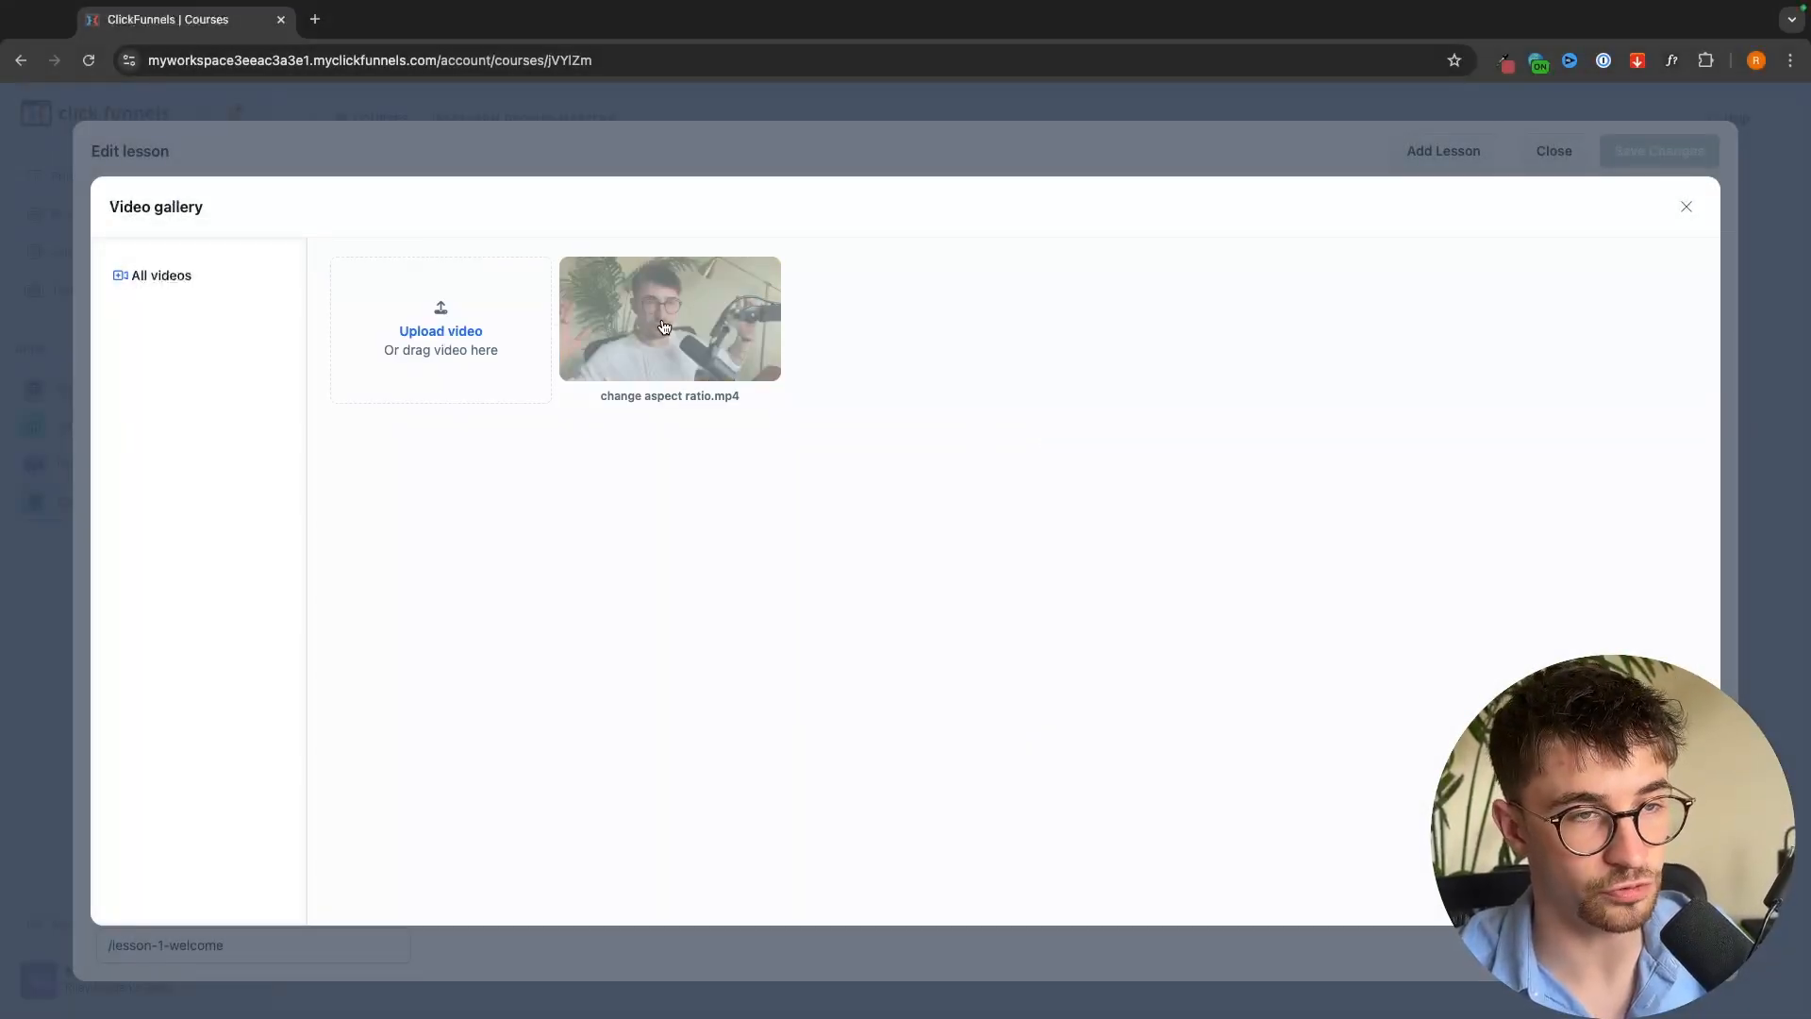
click(770, 315)
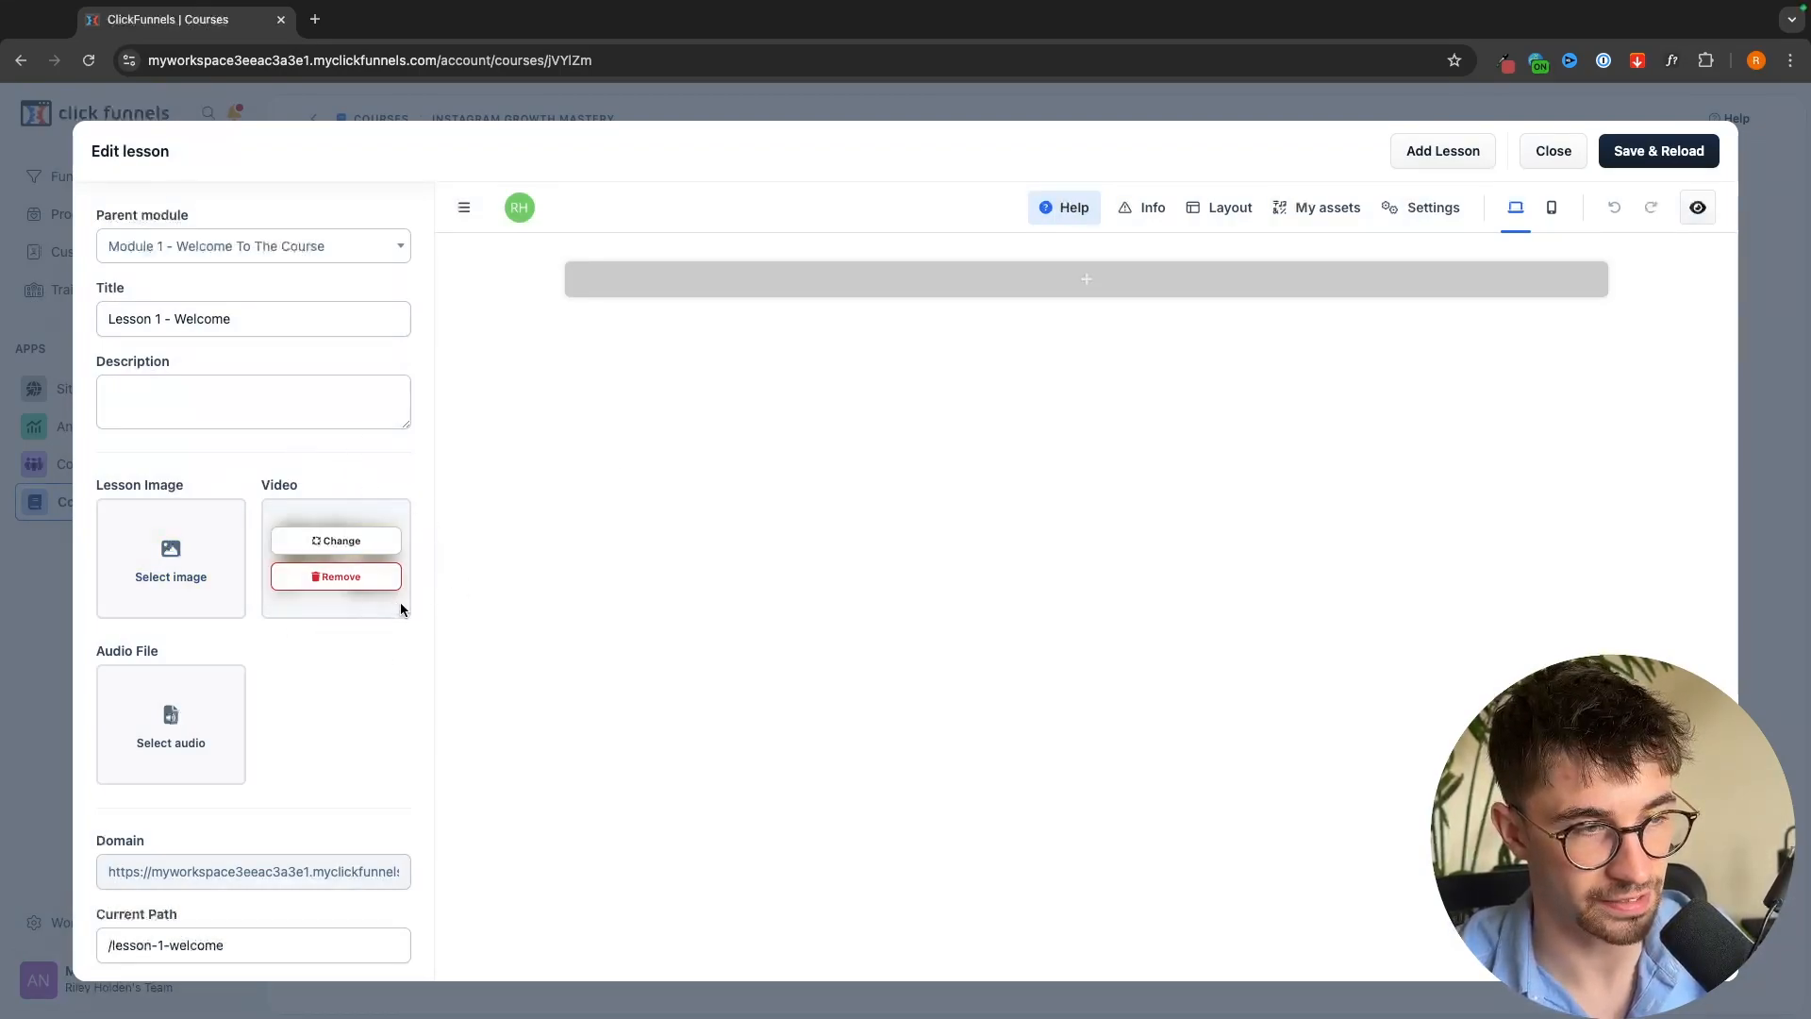
Enter "Thanks for purchasing" as the lesson description and save the lesson
click(134, 408)
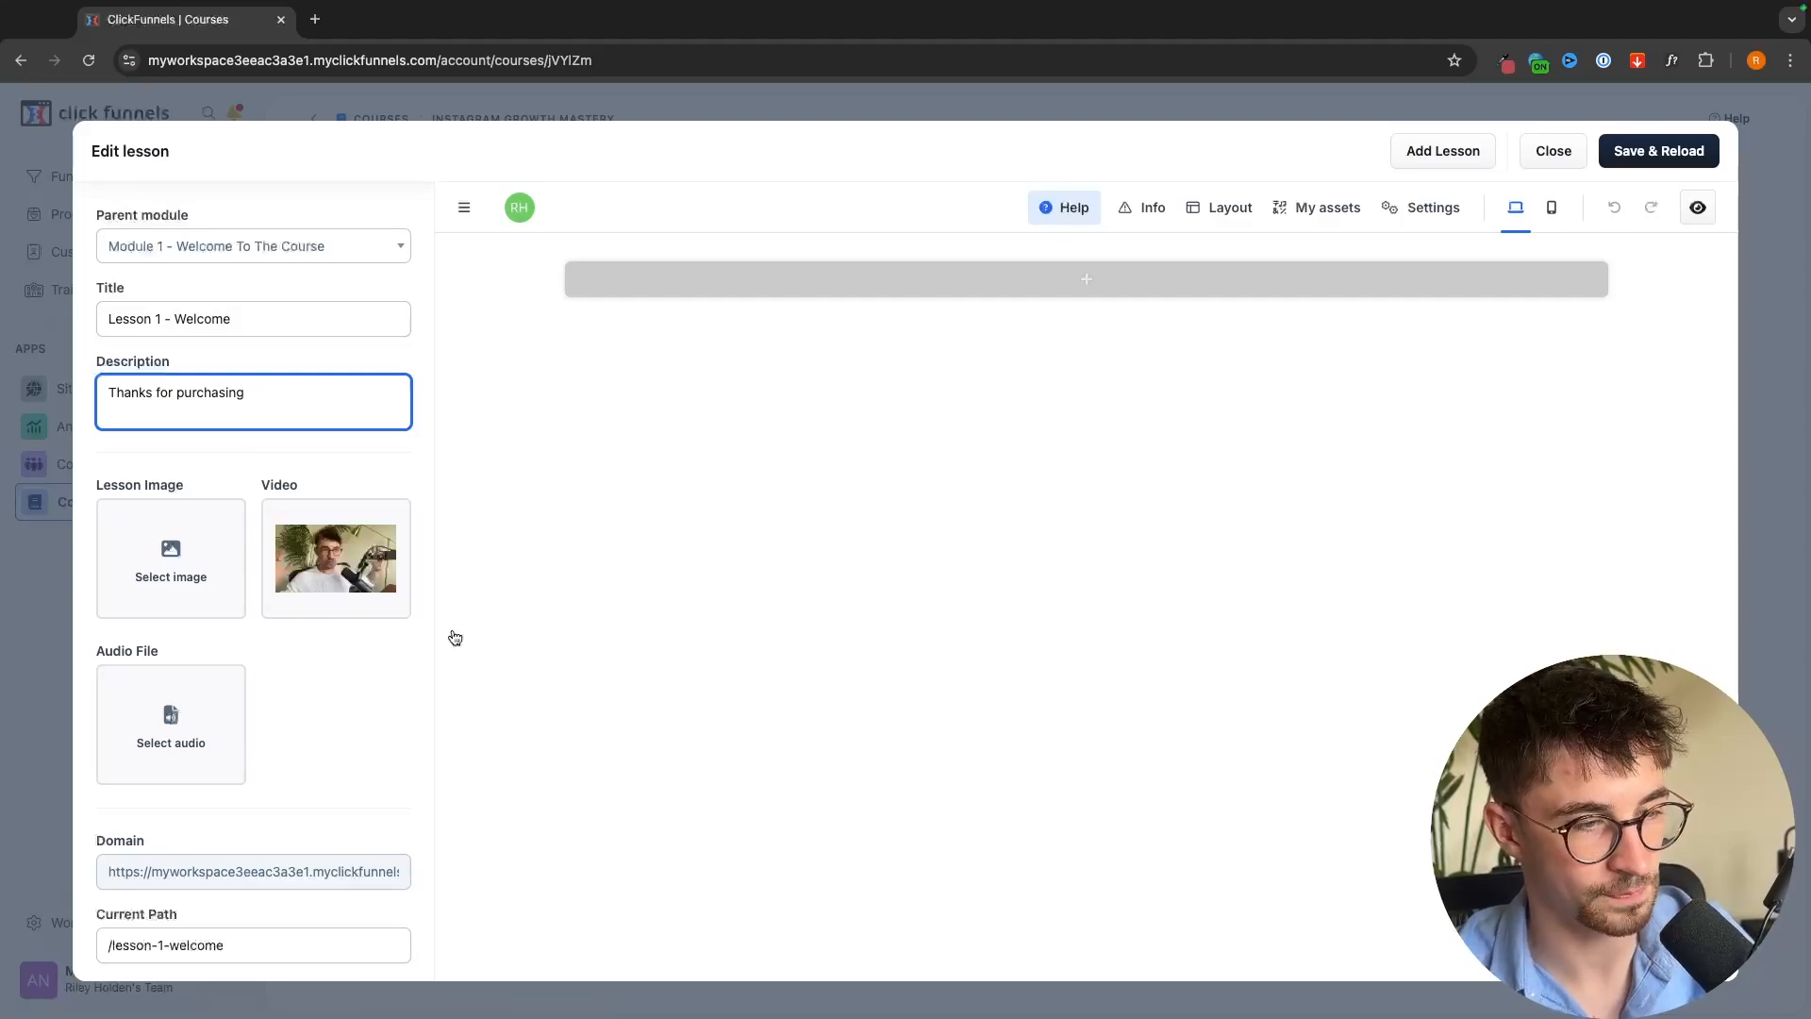
scroll(408, 648, down, 1)
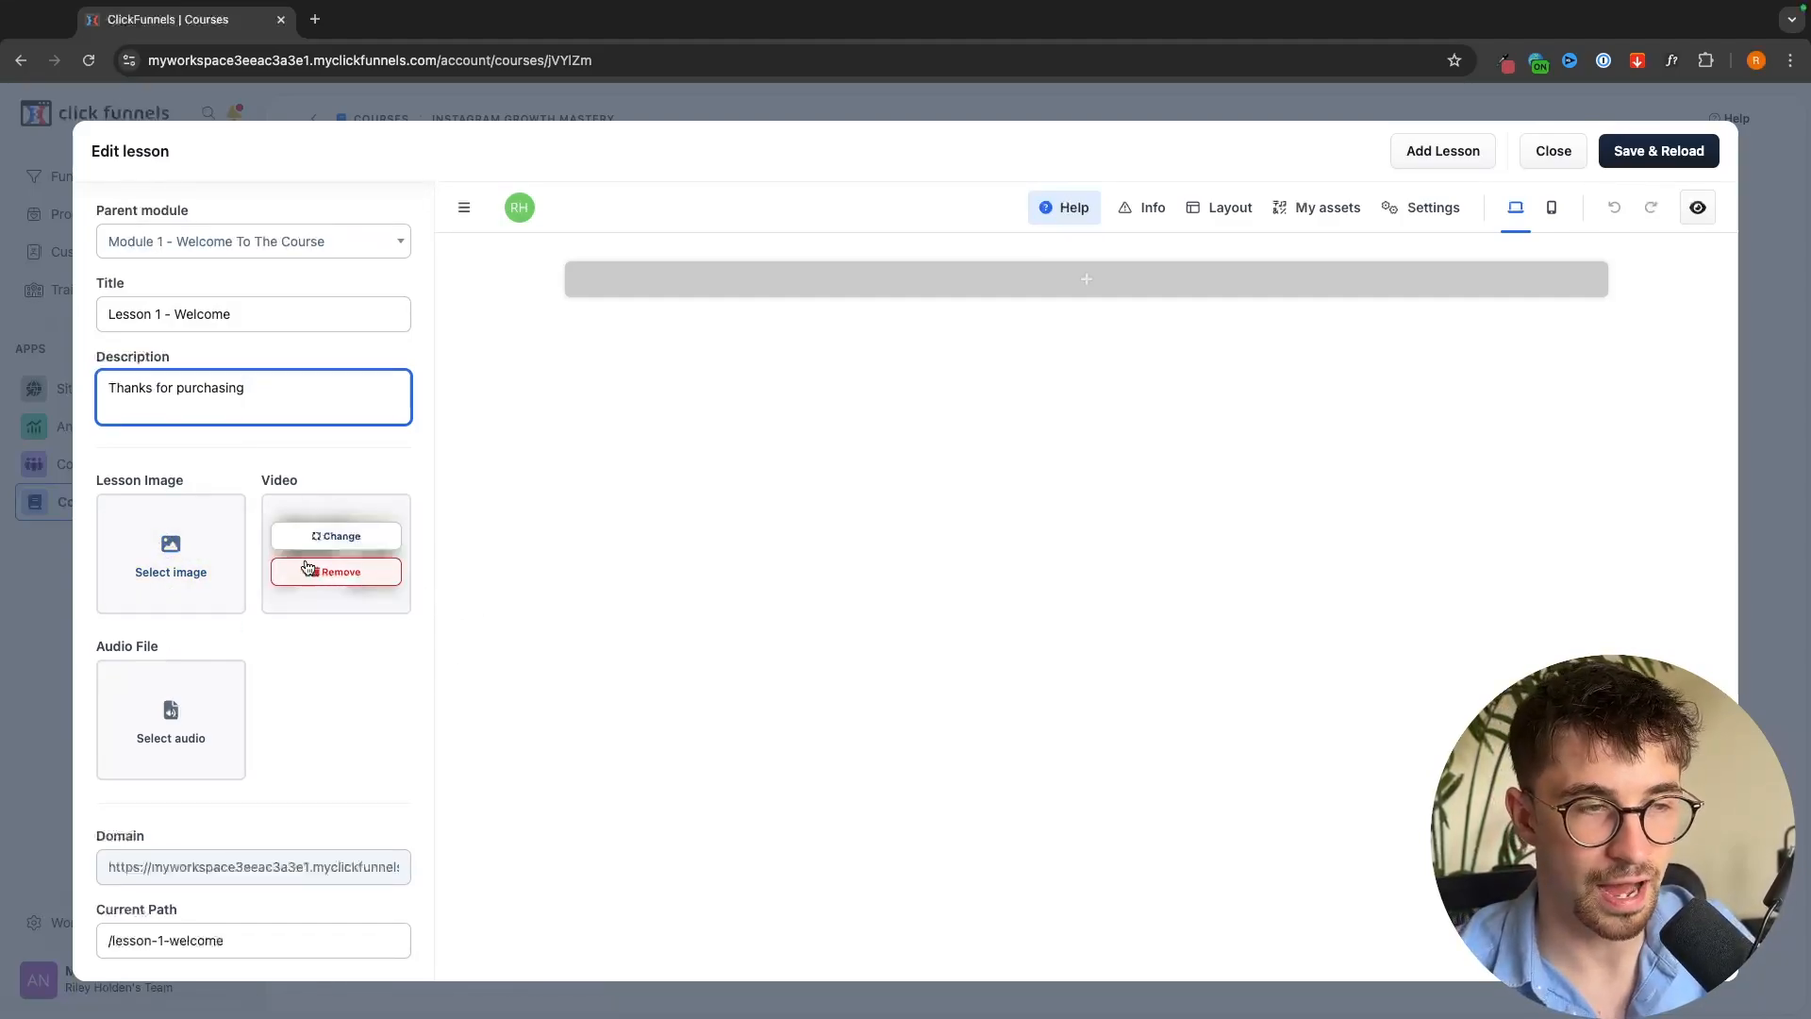
click(1650, 168)
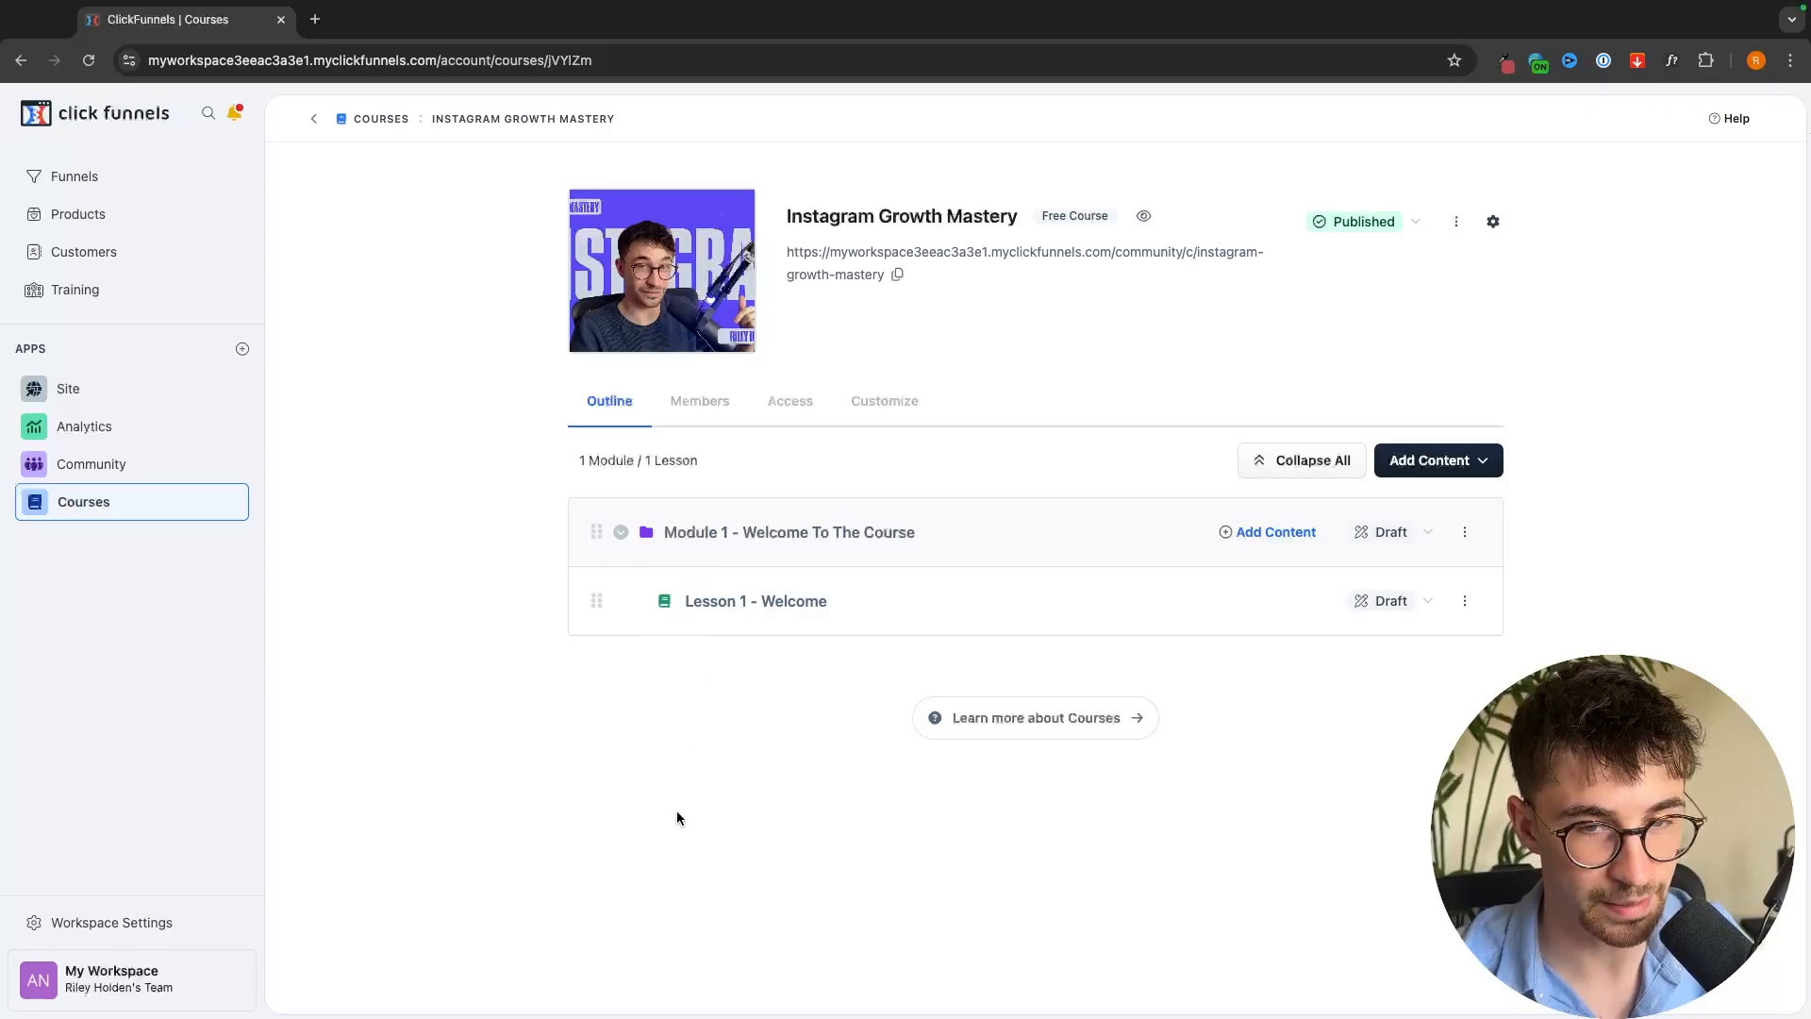
Reopen Lesson 1, then switch to Finder and capture a screenshot of change aspect ratio.mp4 previewed in full screen
click(757, 605)
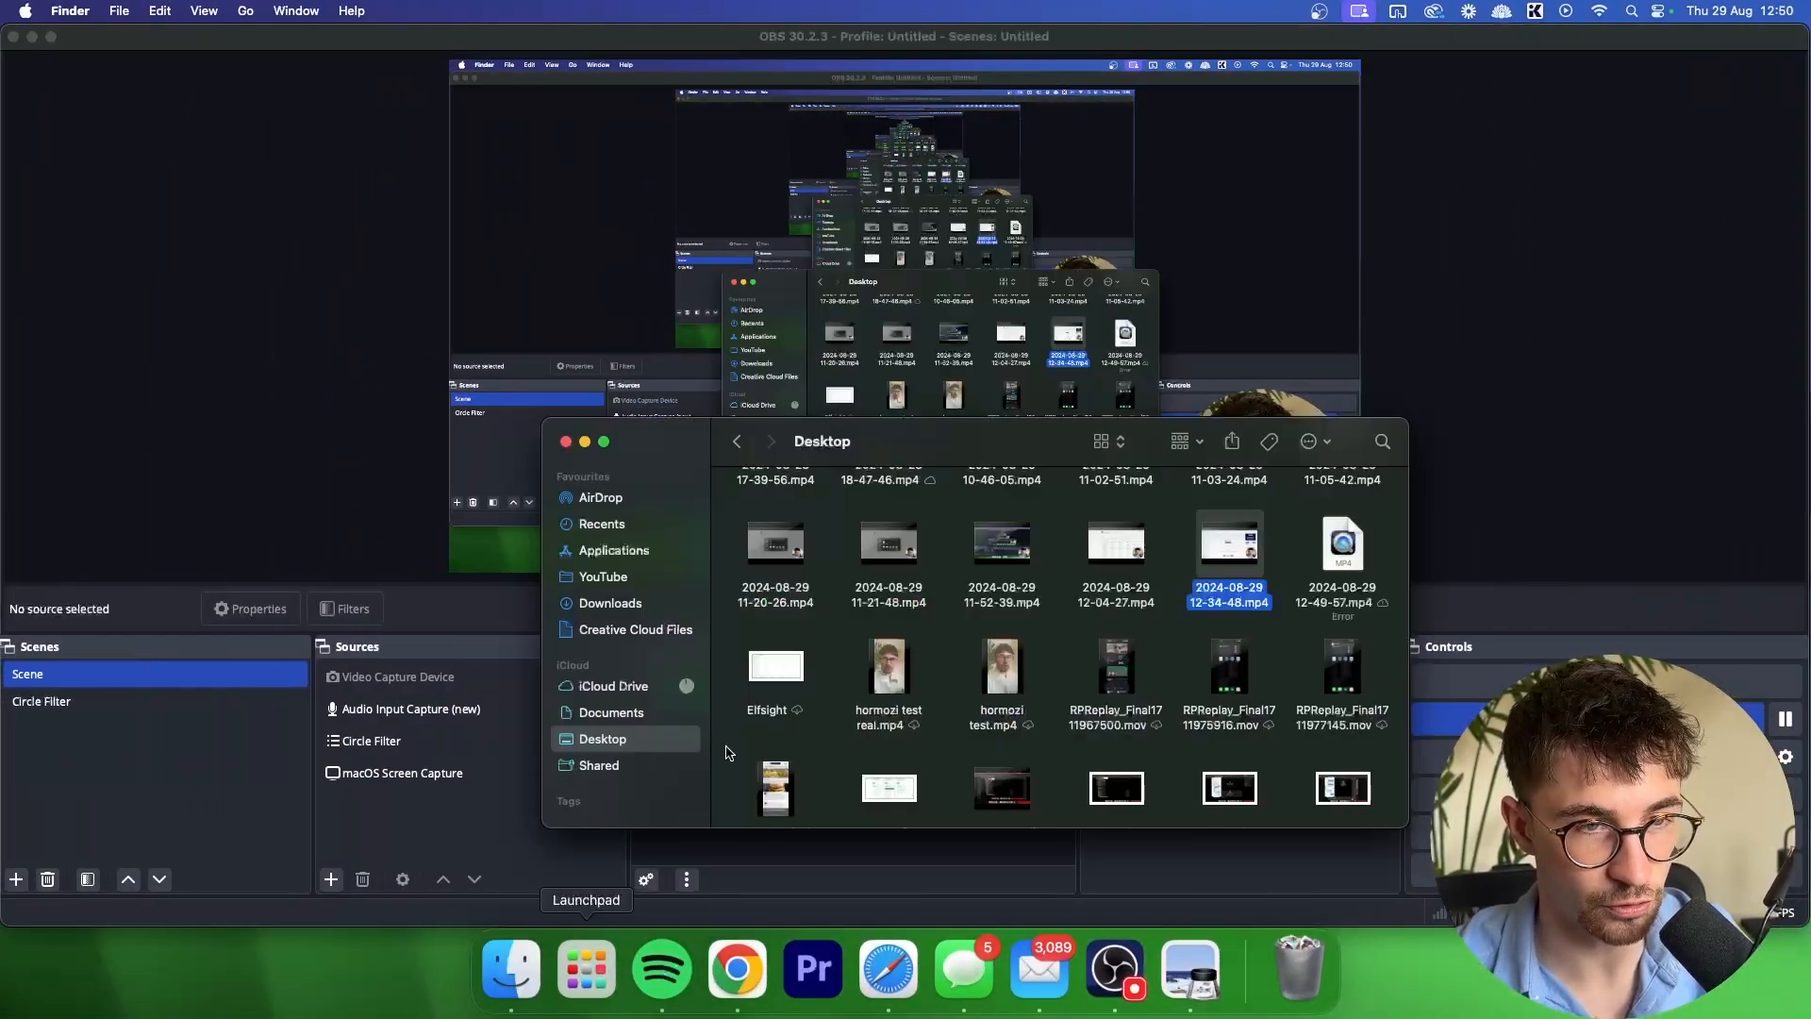
key(space)
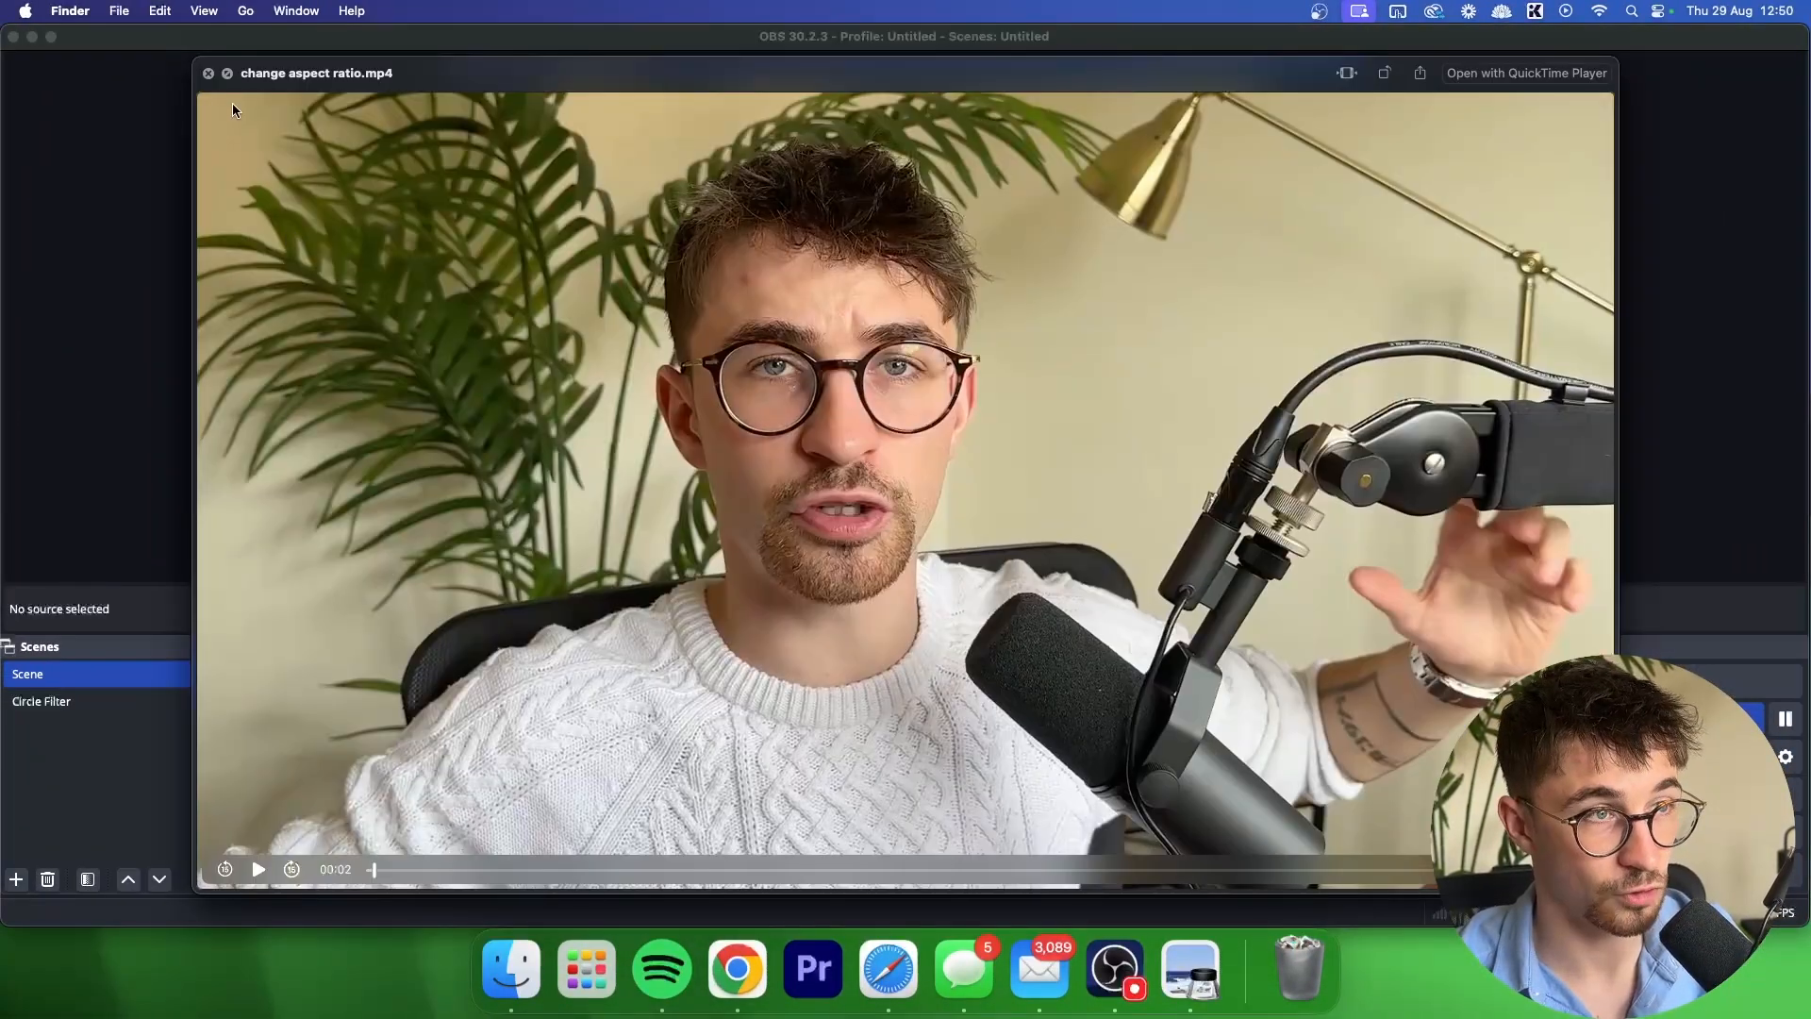
click(236, 76)
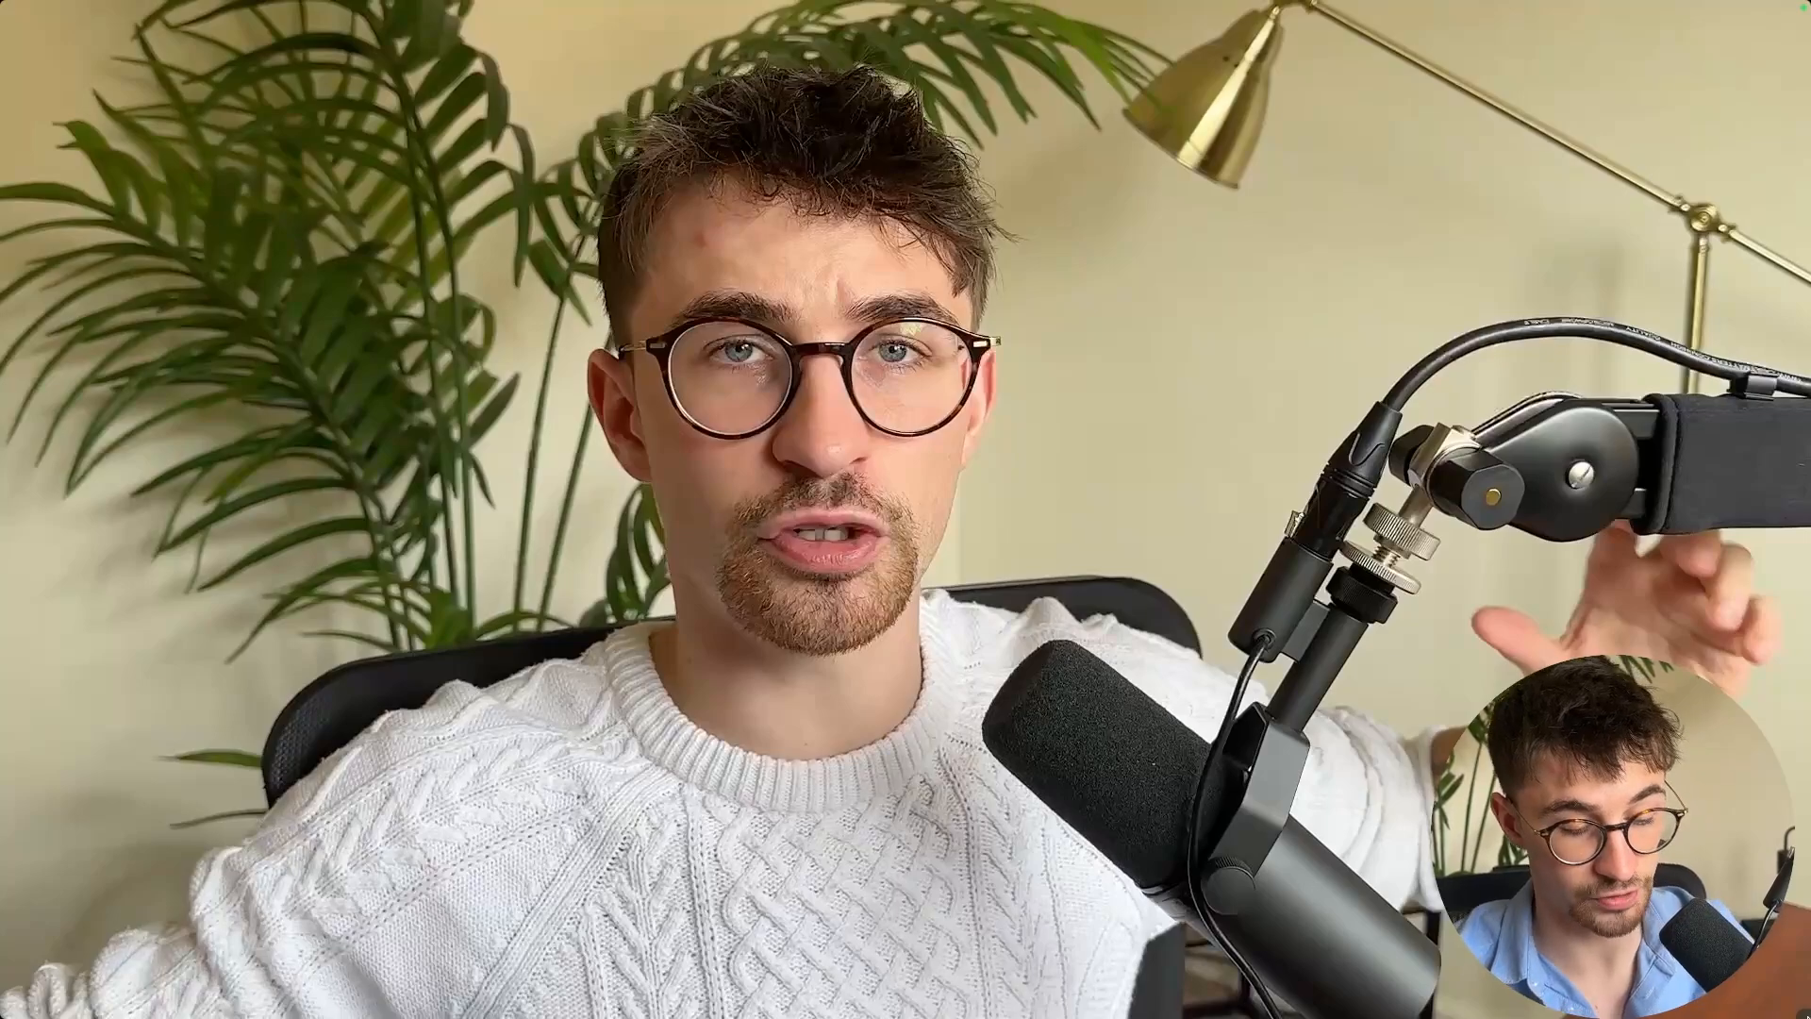
key(super+shift+5)
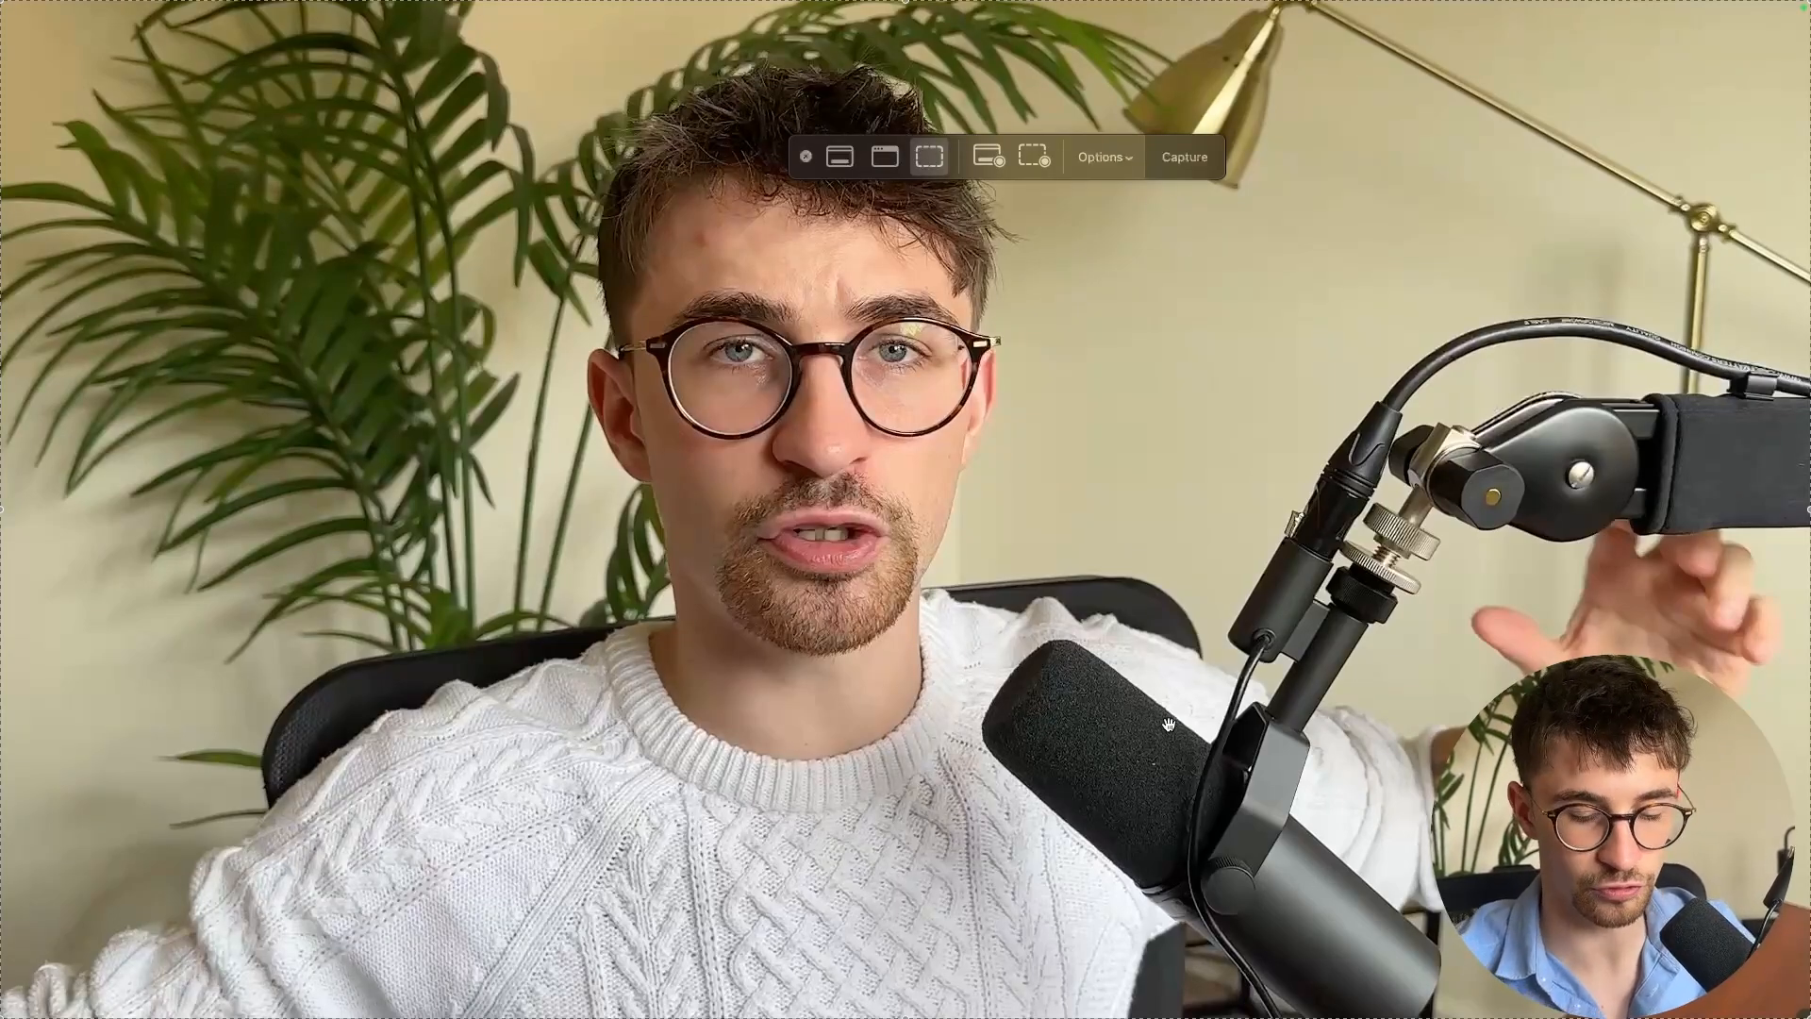
key(Return)
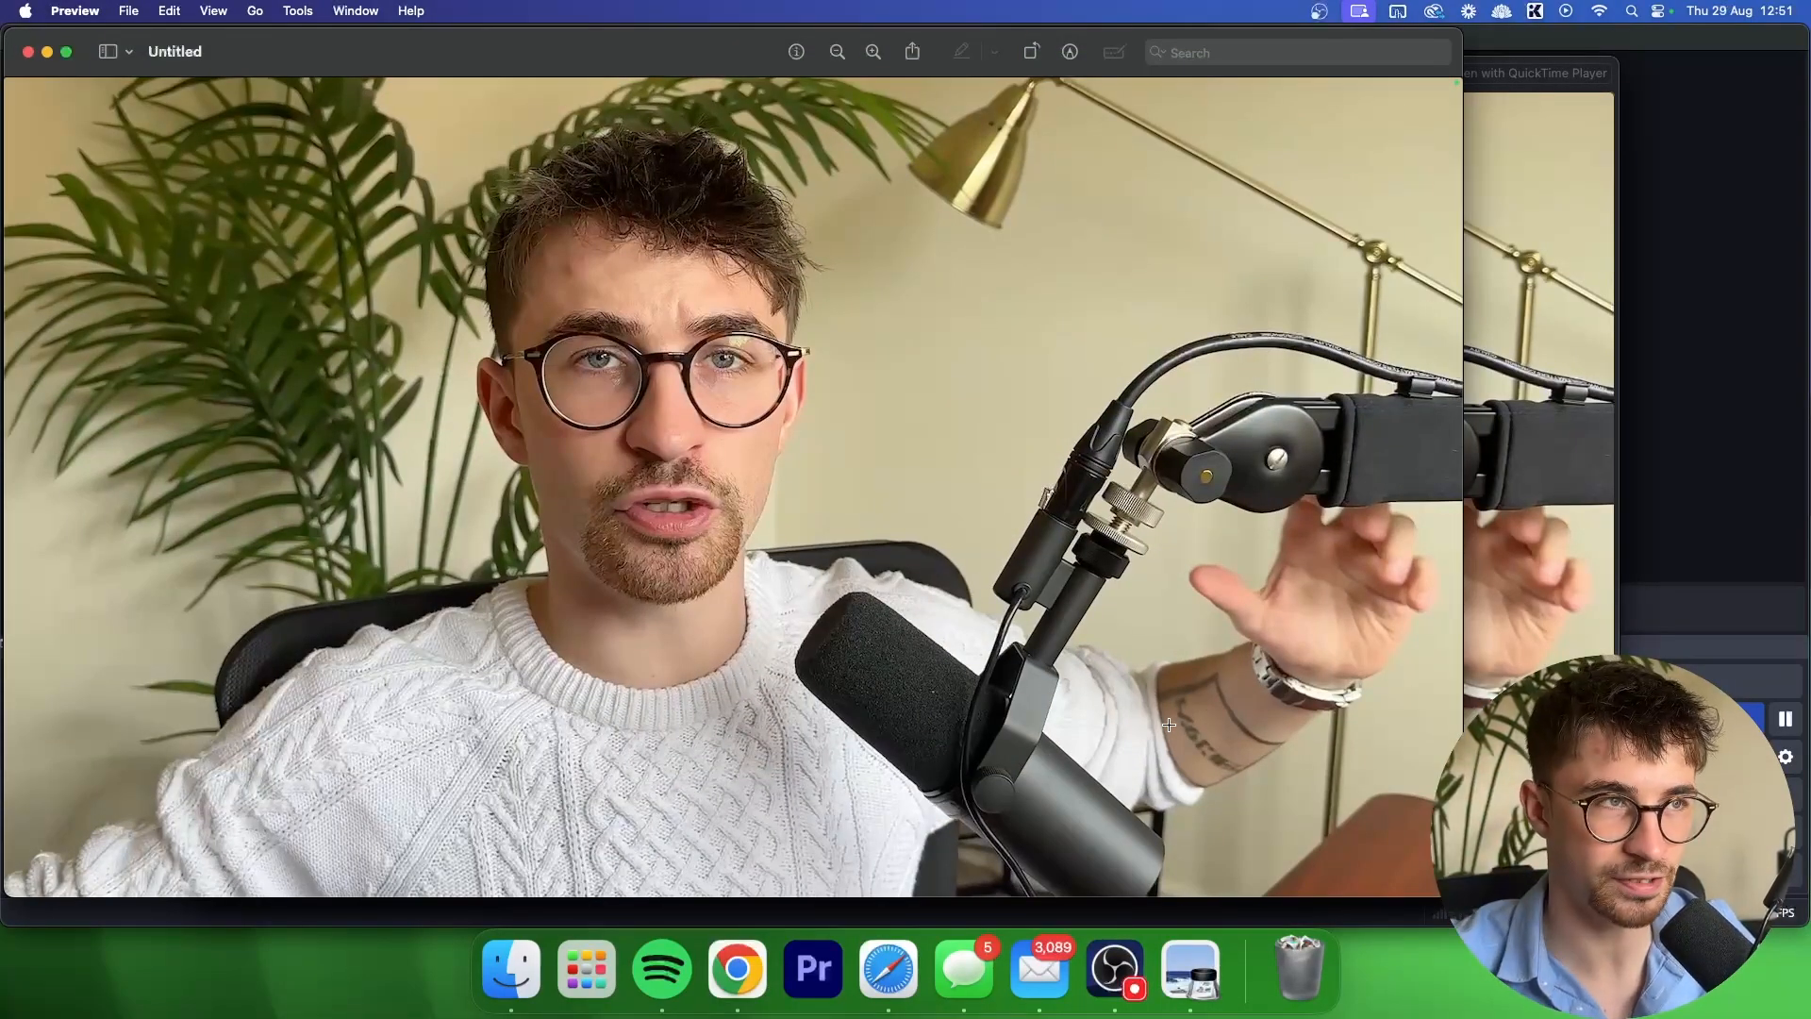
click(28, 53)
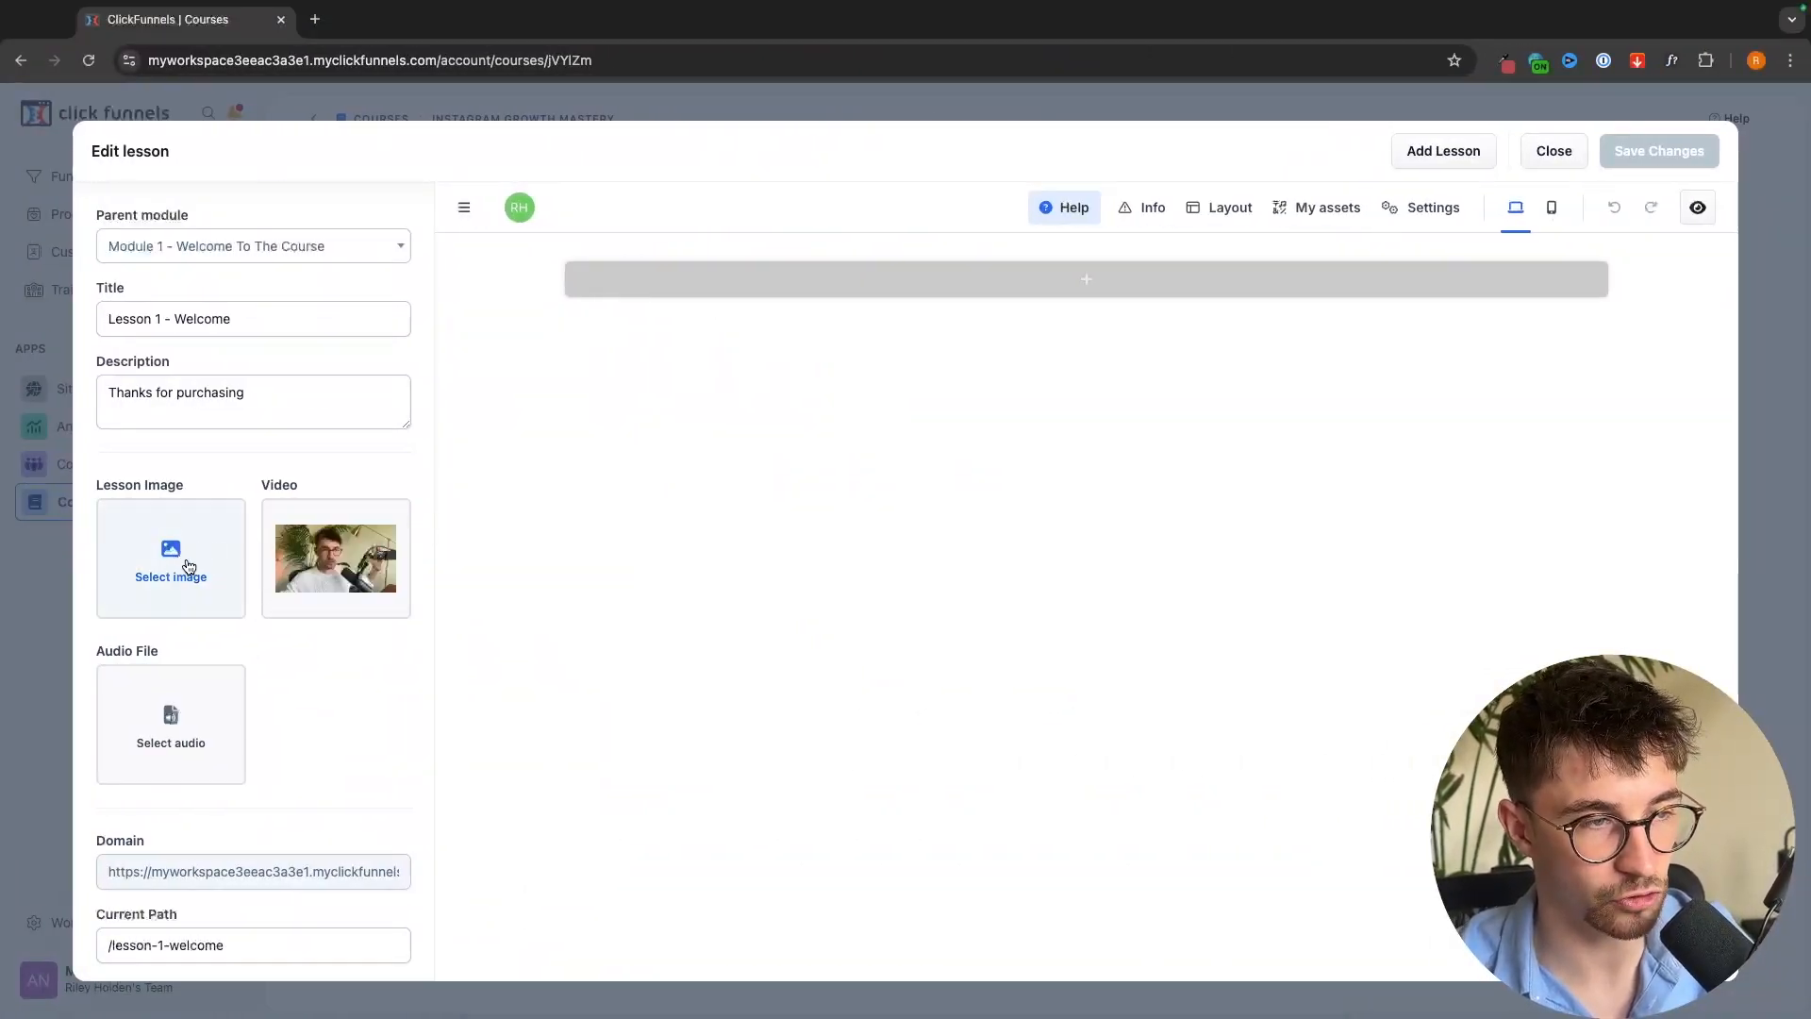
Switch back to ClickFunnels, upload the captured video still as the lesson image, and save and close Lesson 1
click(185, 555)
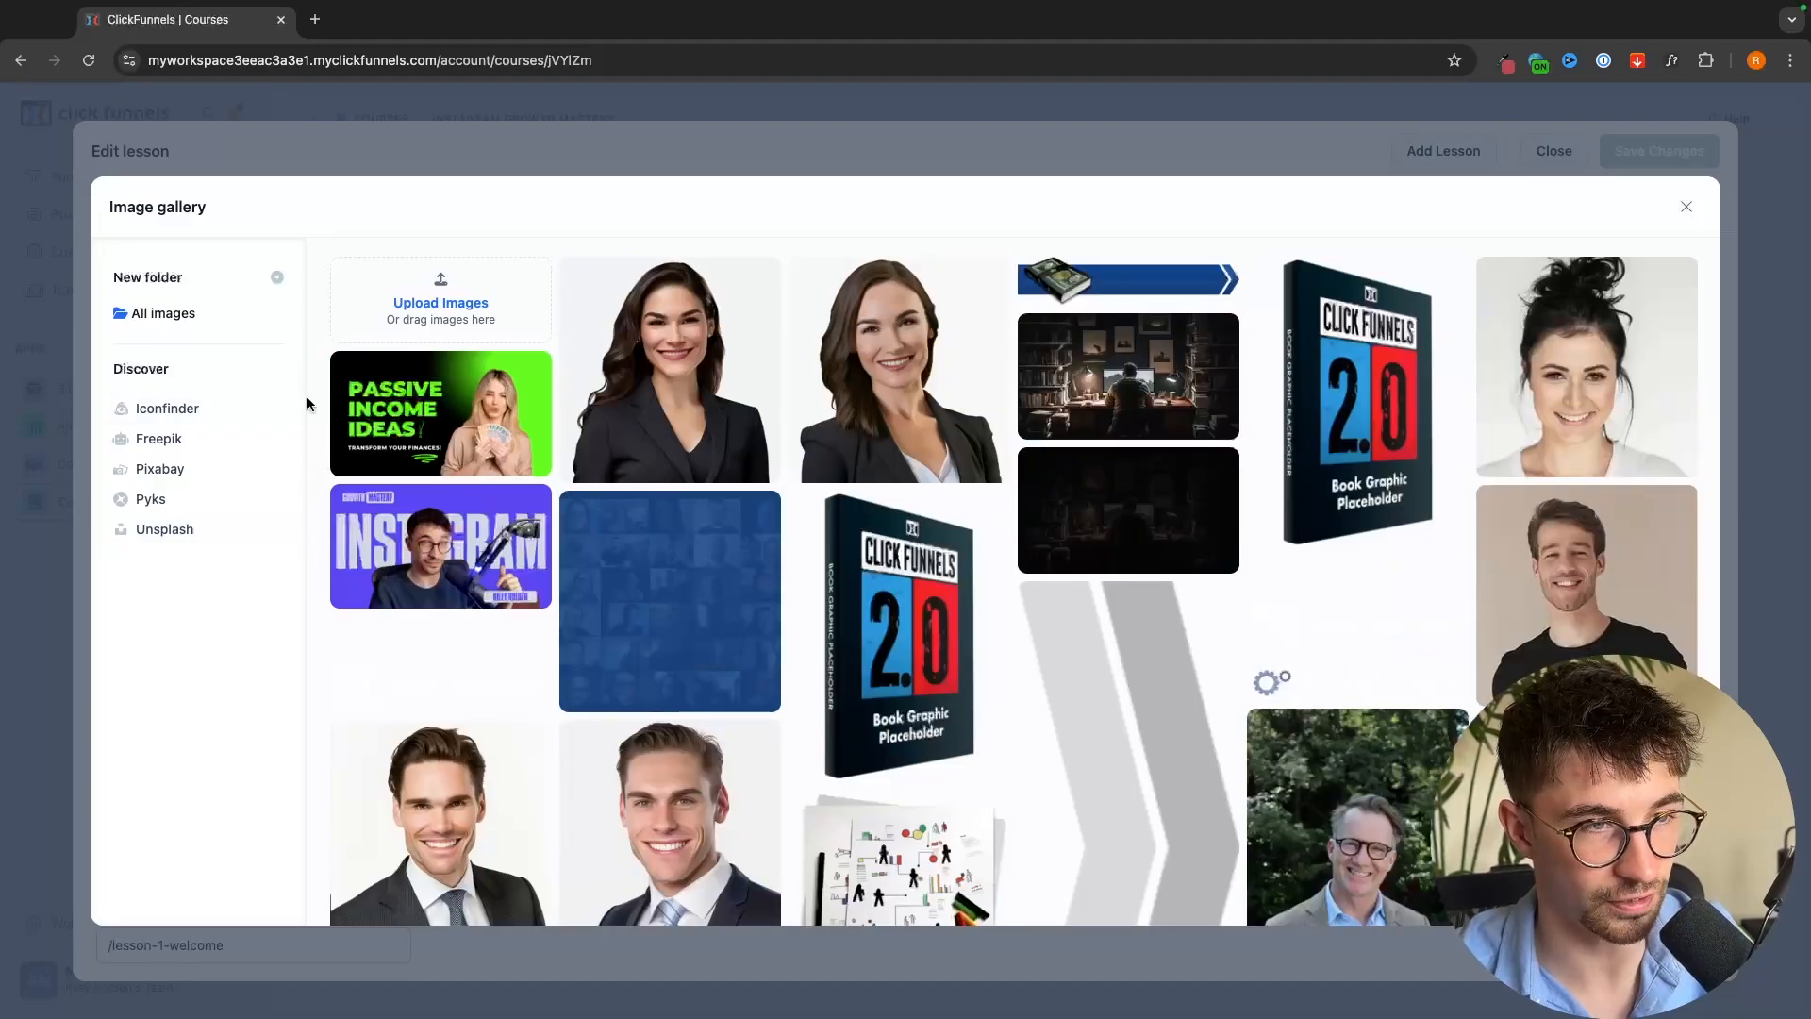
click(439, 303)
click(613, 461)
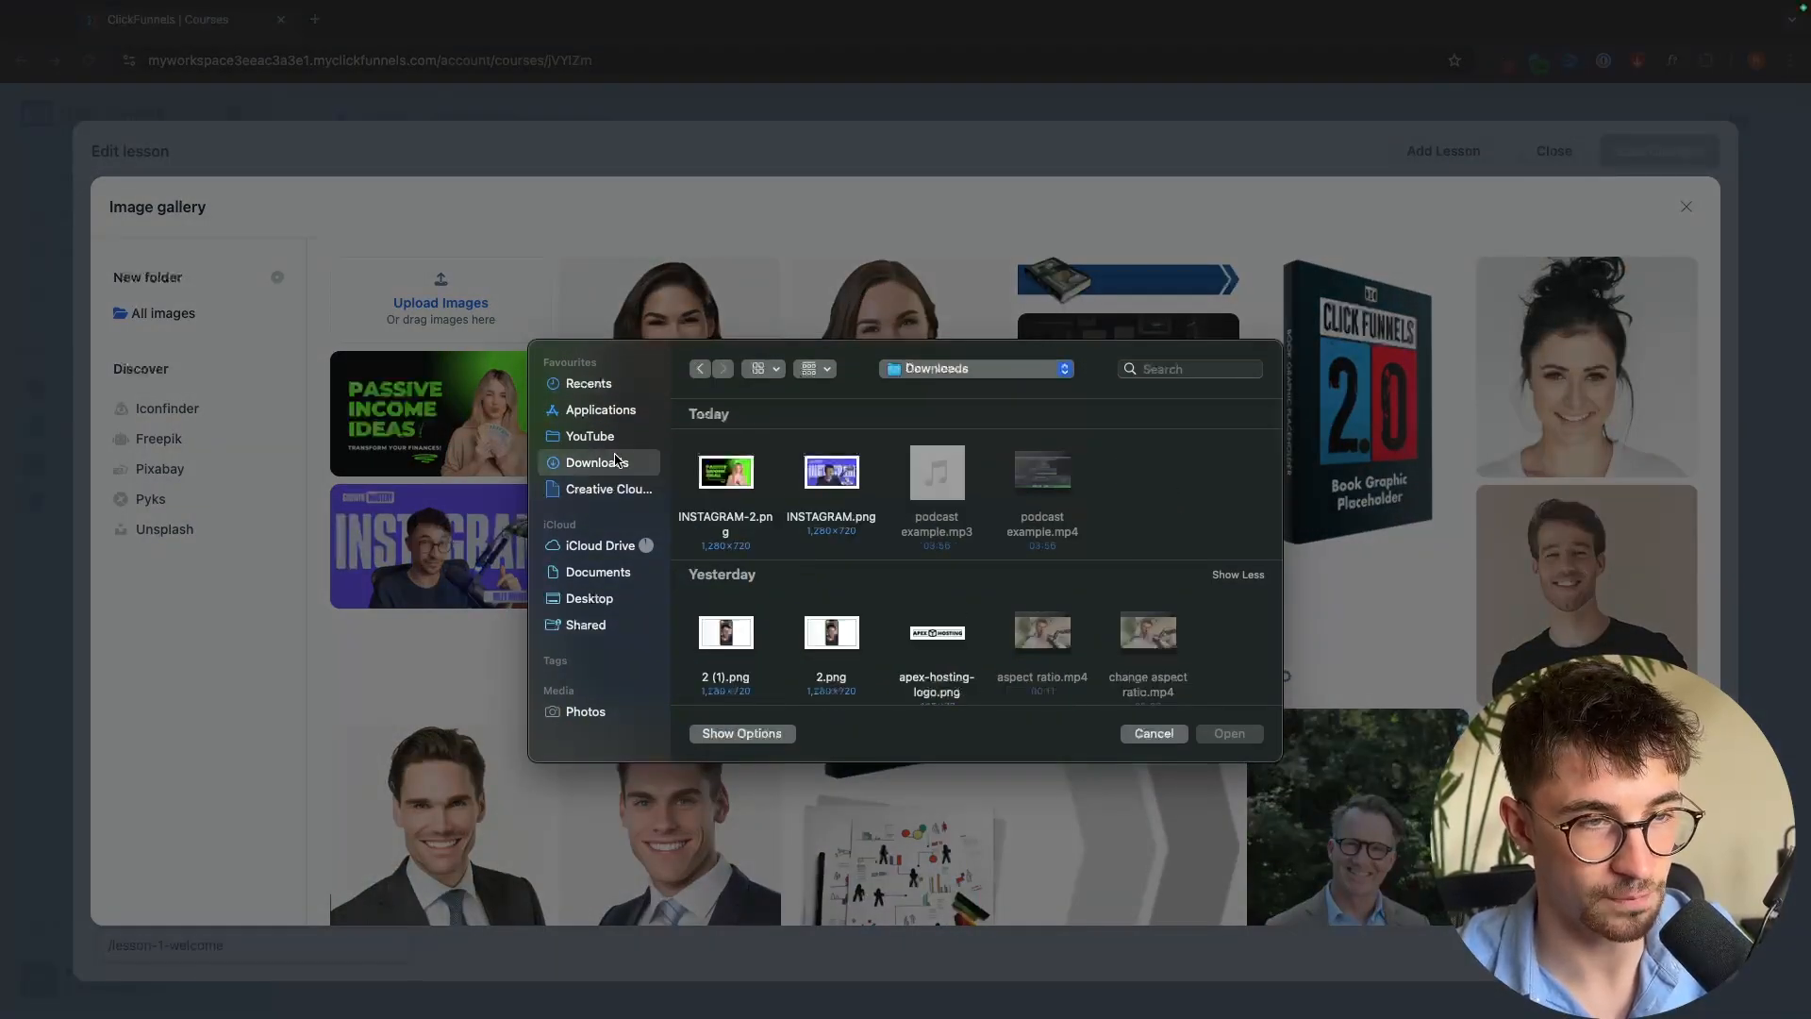
double_click(732, 500)
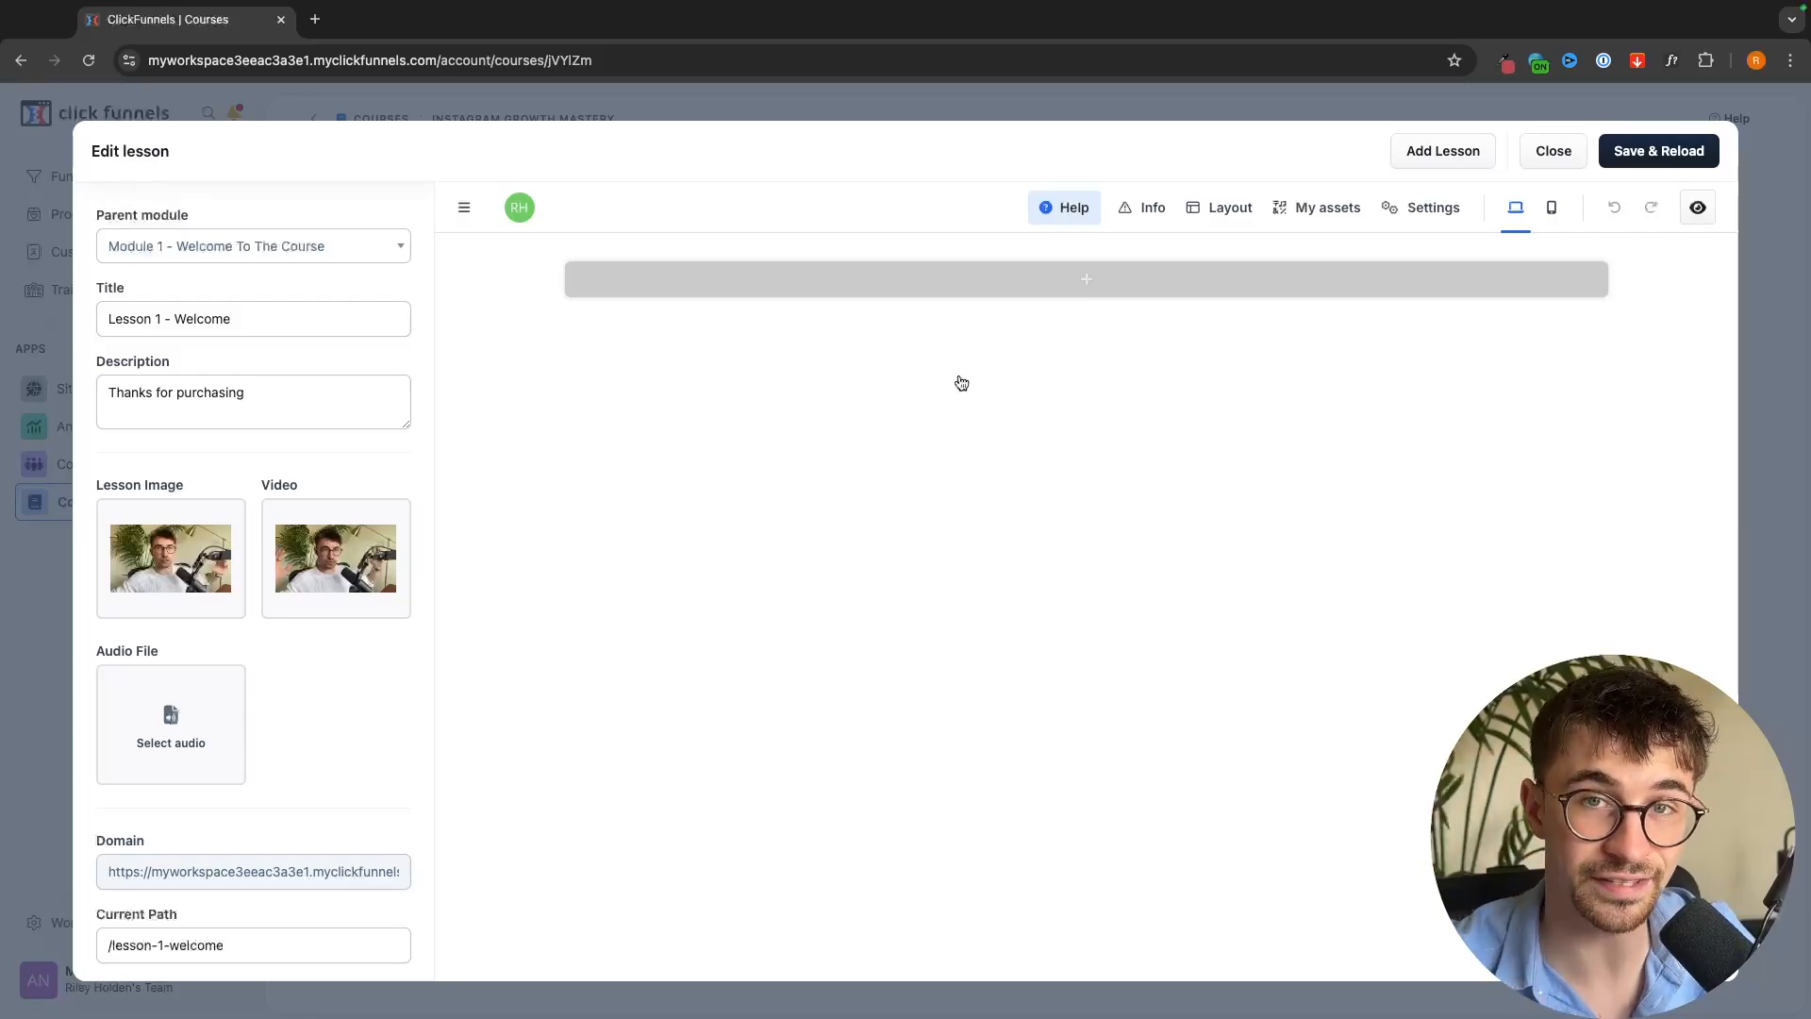
click(1652, 154)
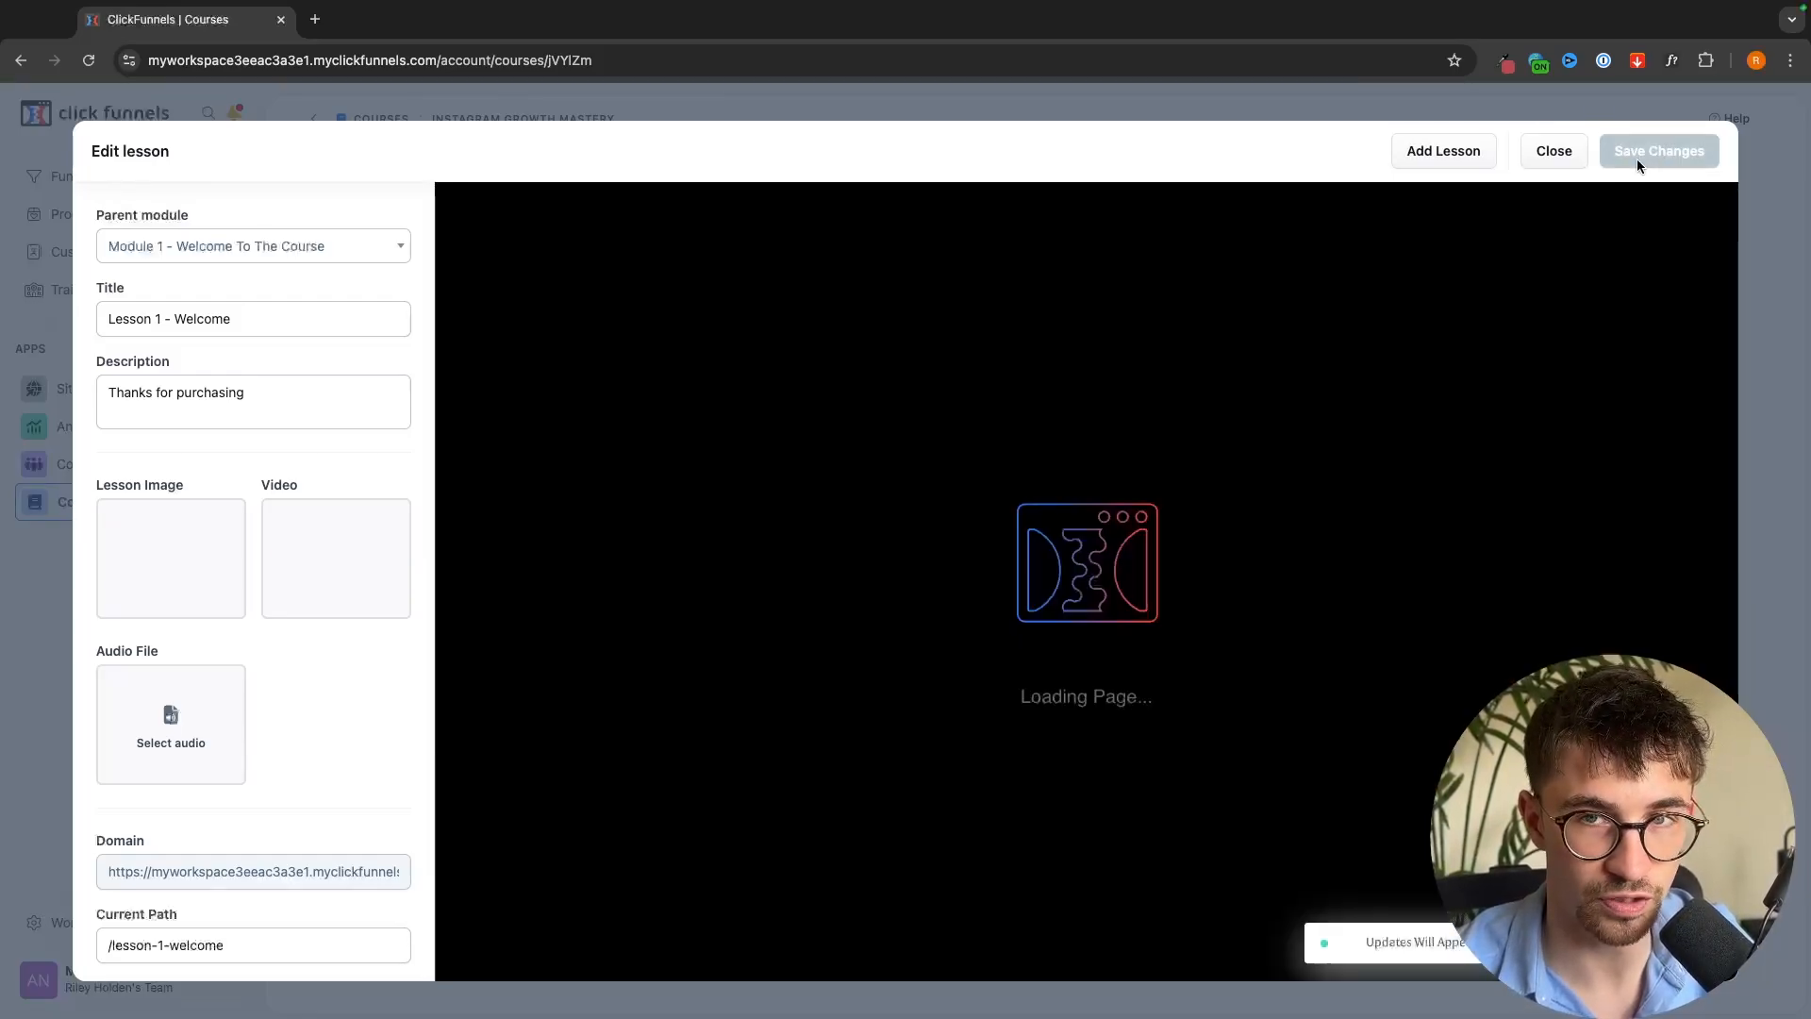
click(1561, 154)
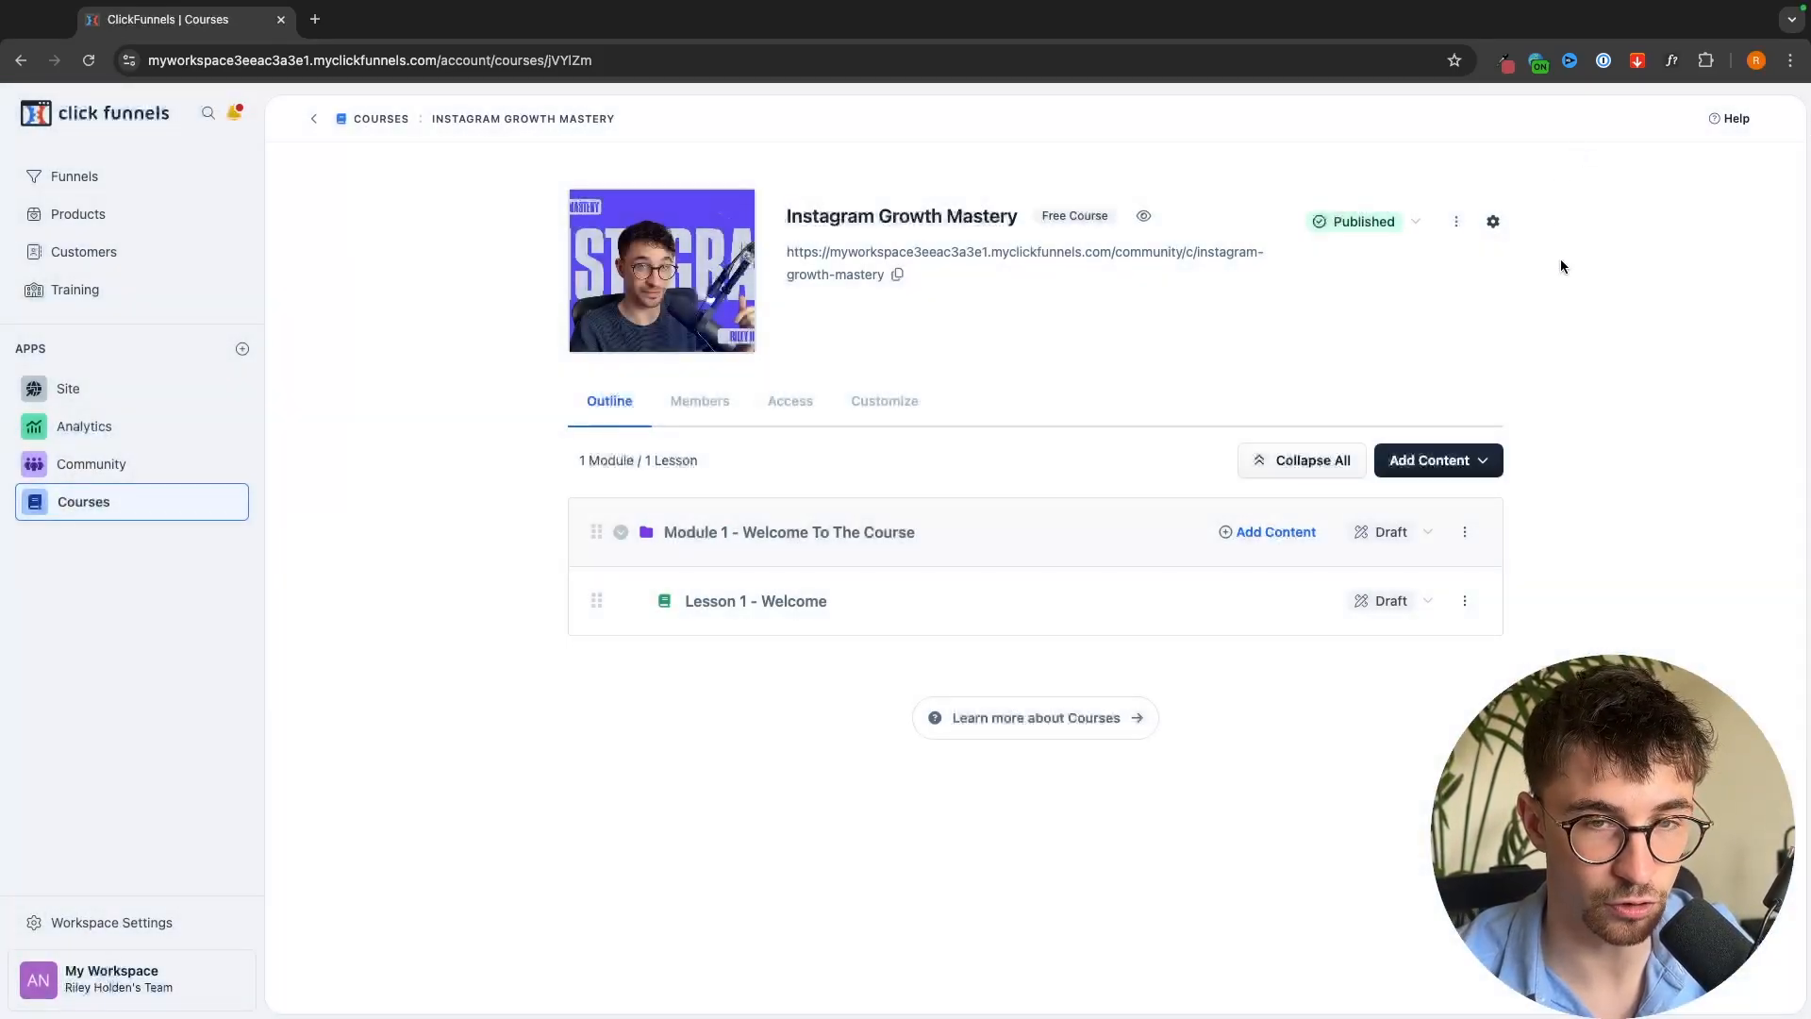
Publish both Lesson 1 - Welcome and Module 1 - Welcome To The Course
click(1413, 609)
click(1375, 632)
click(1396, 535)
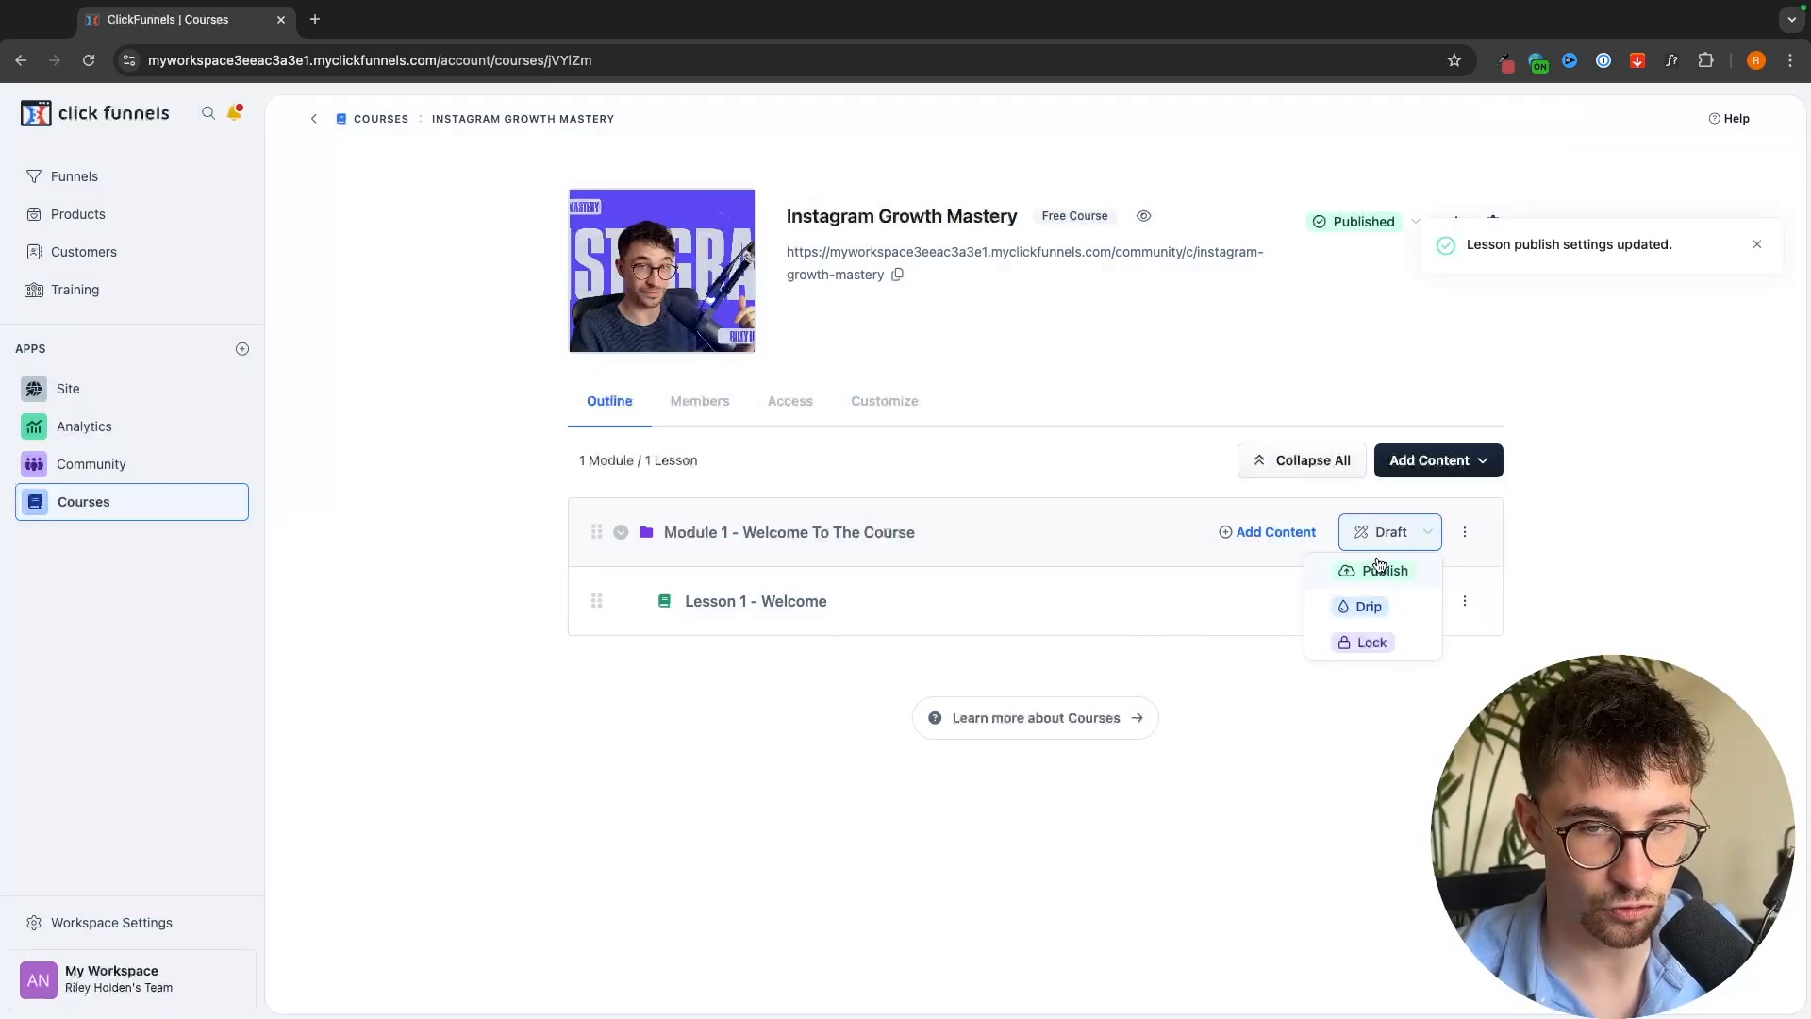
click(1377, 569)
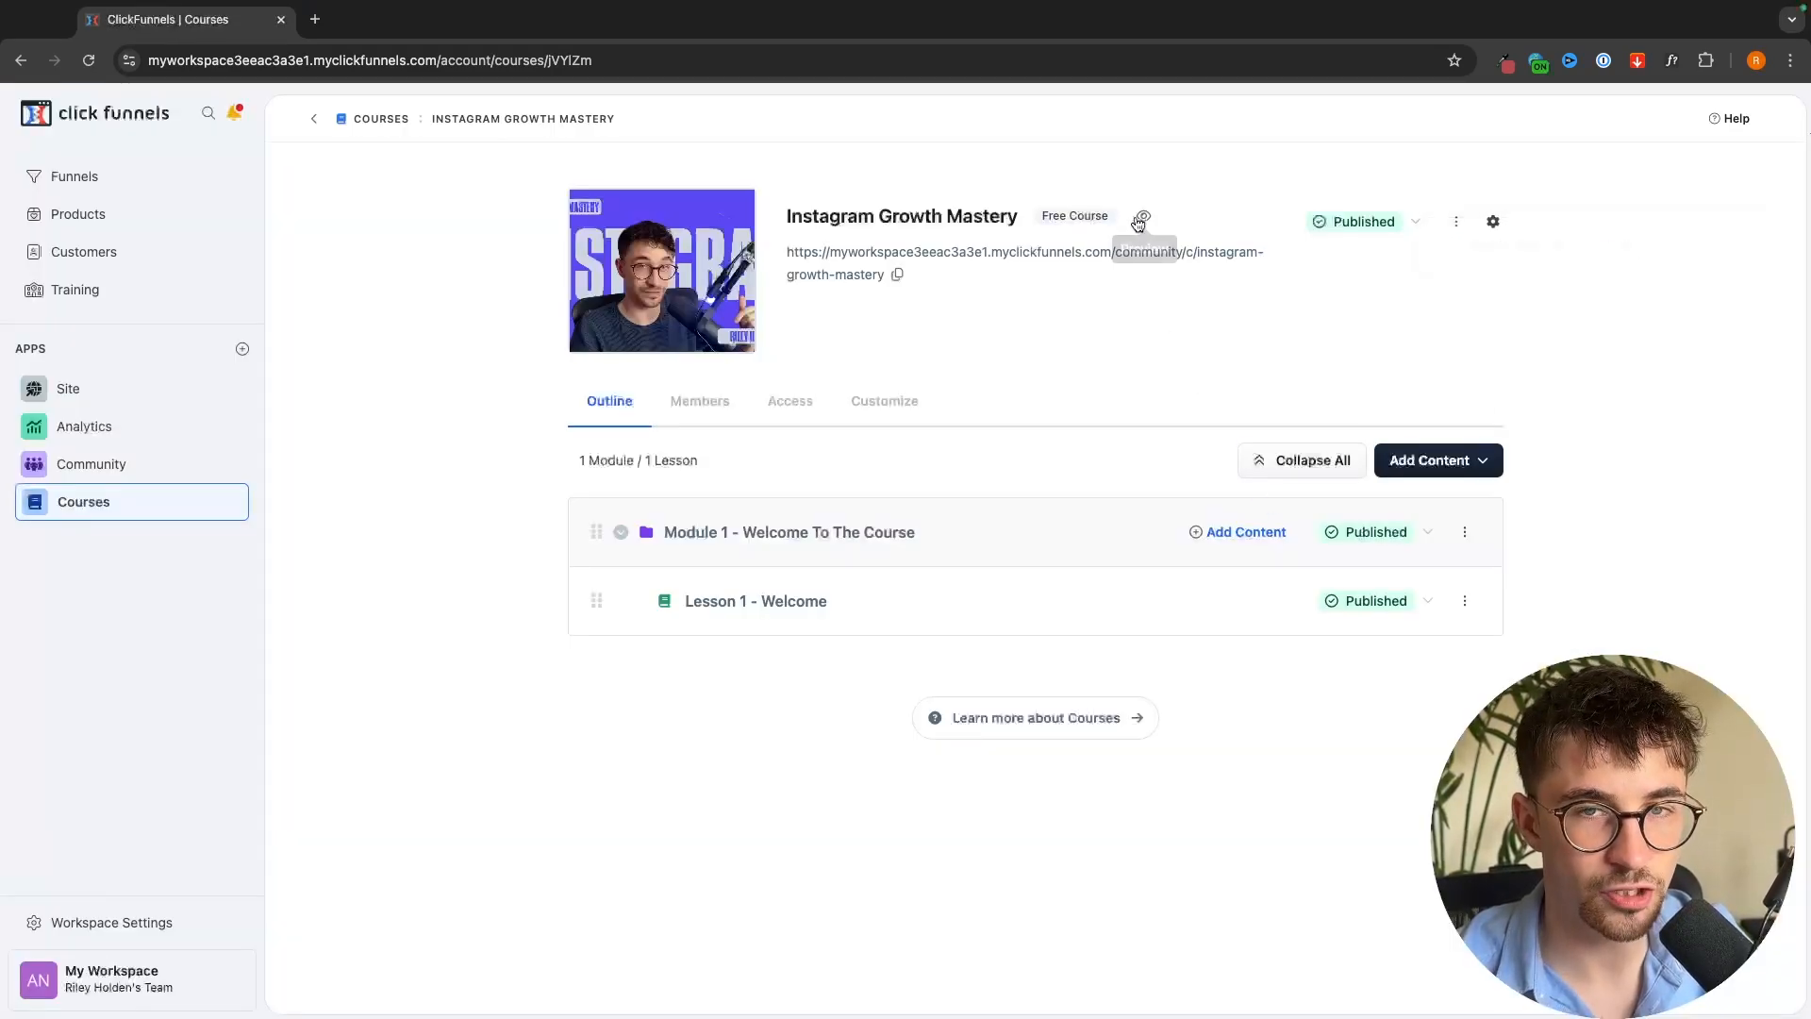
Preview the course and examine how the Lesson 1 page compares with its content in the lesson editor
click(1143, 215)
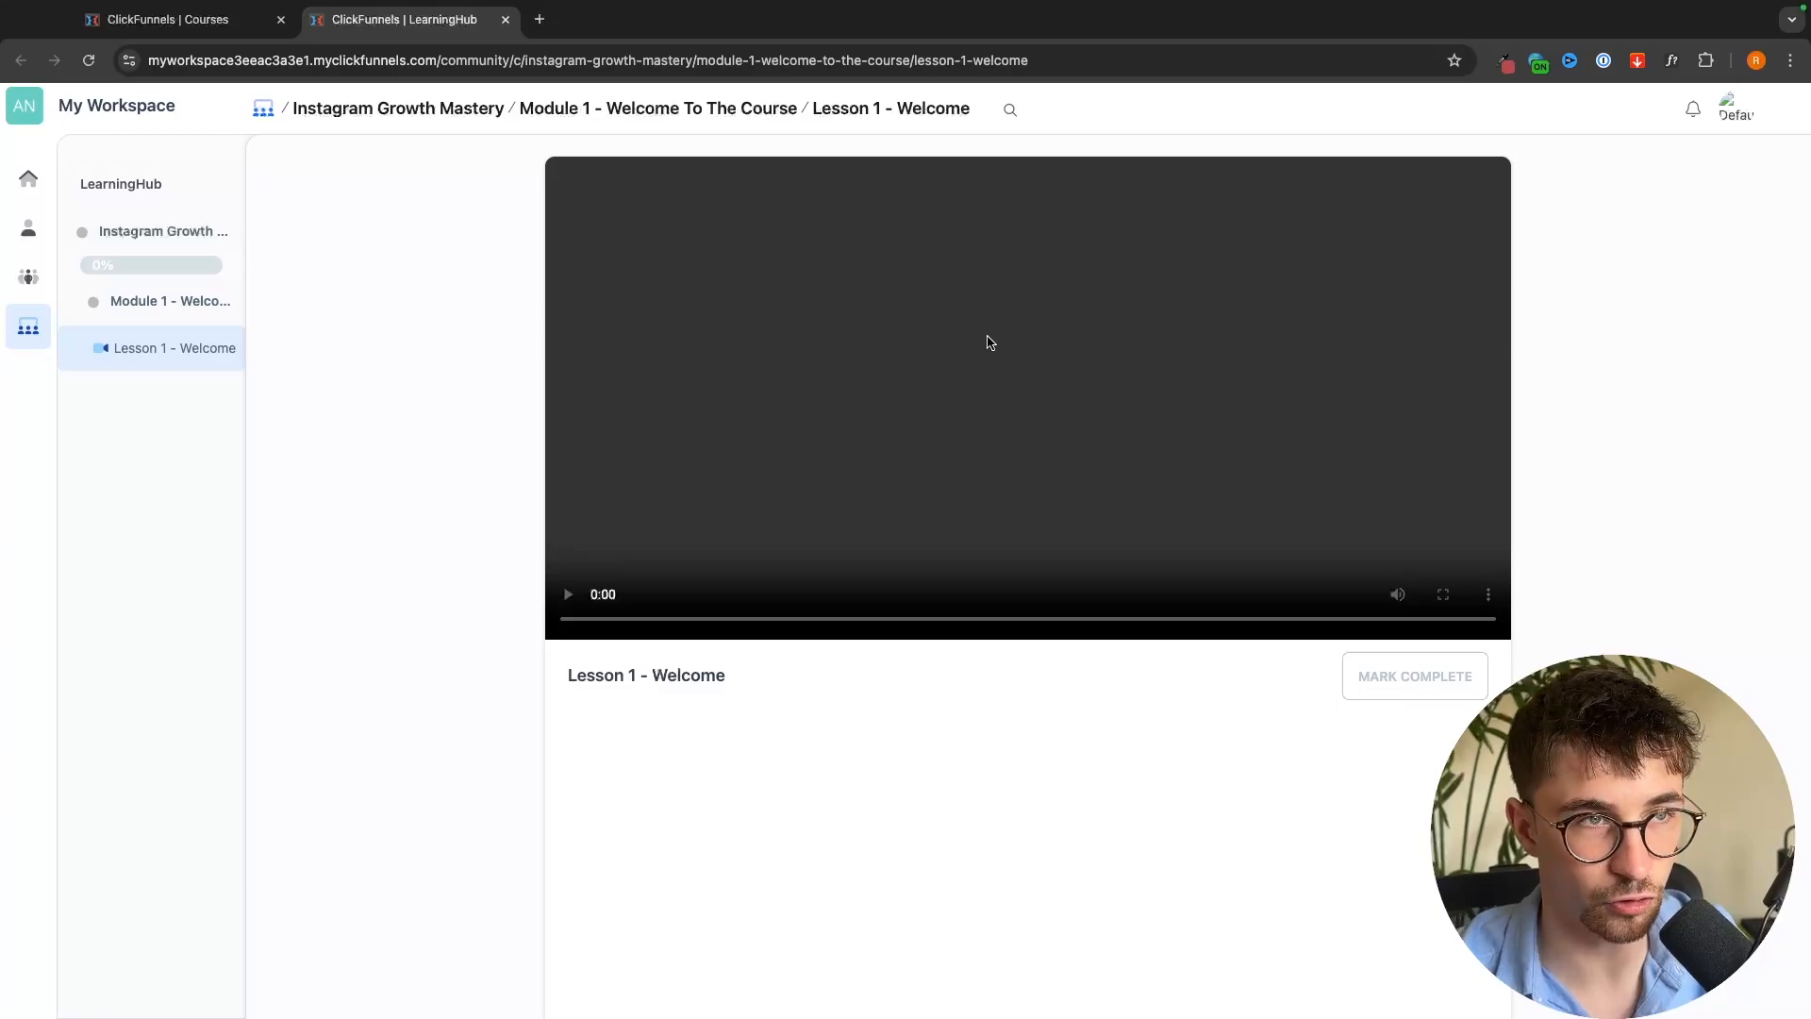
scroll(971, 361, down, 1)
scroll(972, 366, up, 1)
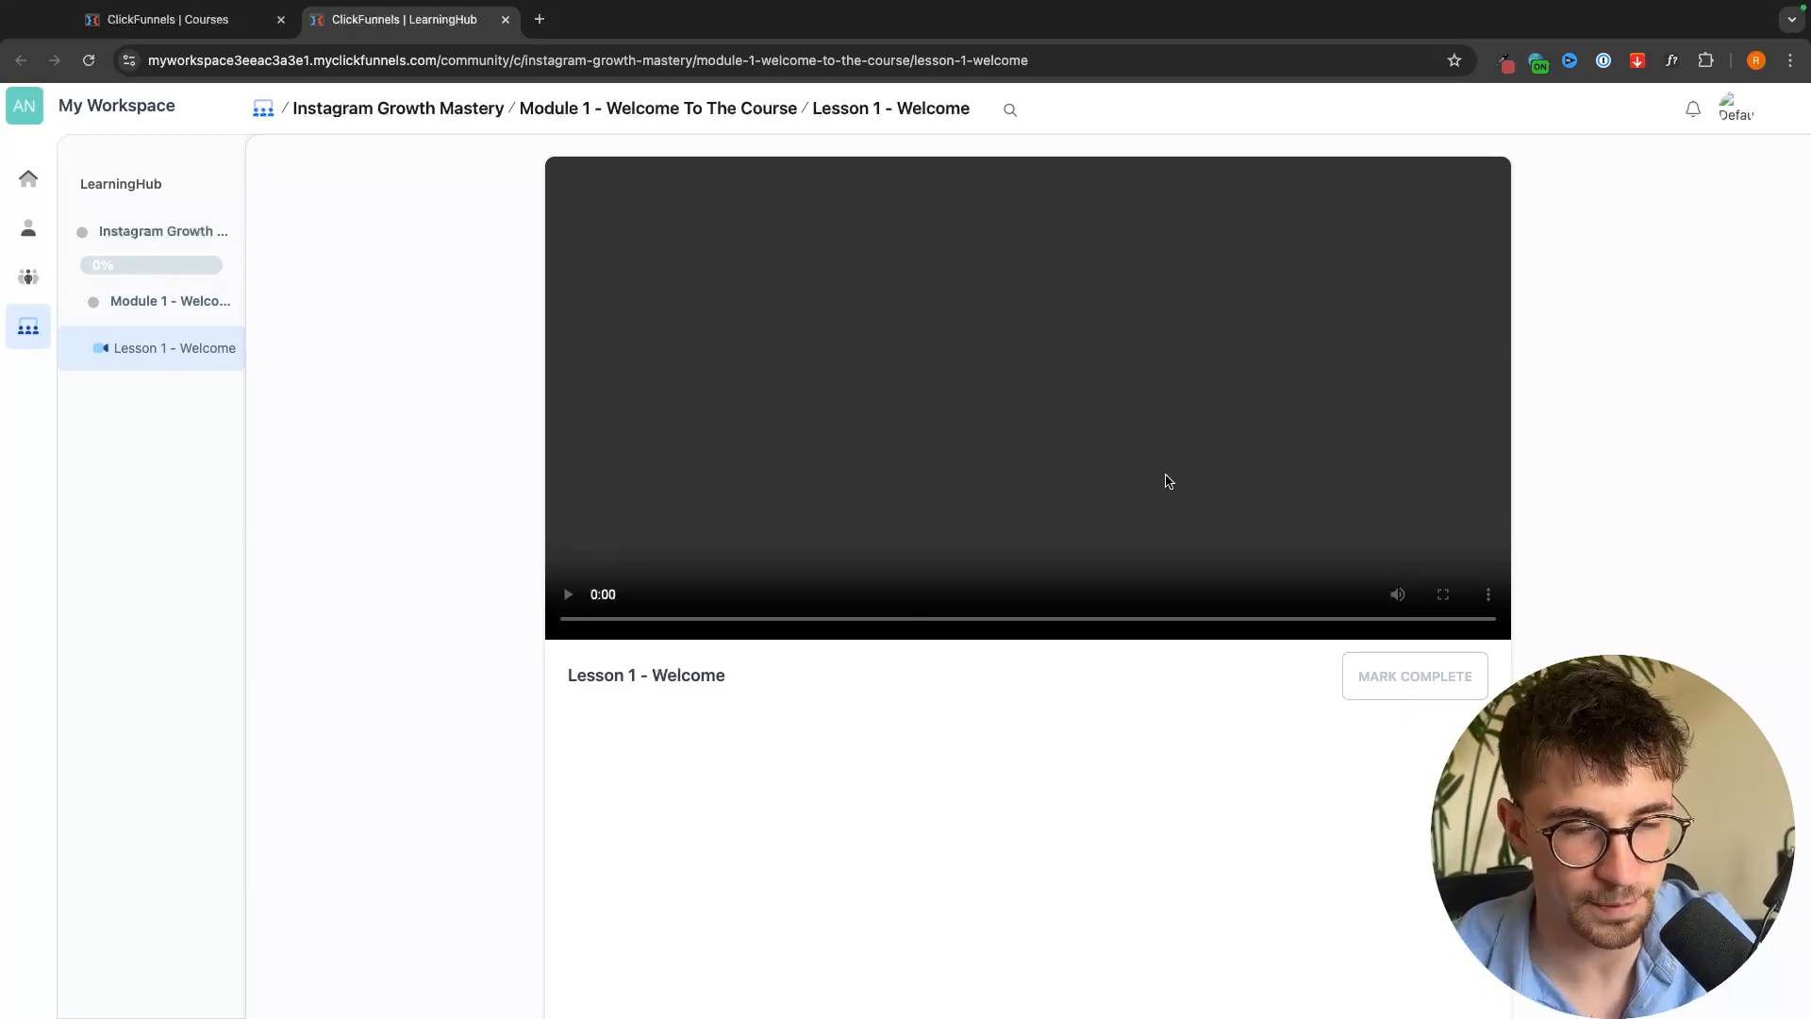
scroll(921, 483, down, 3)
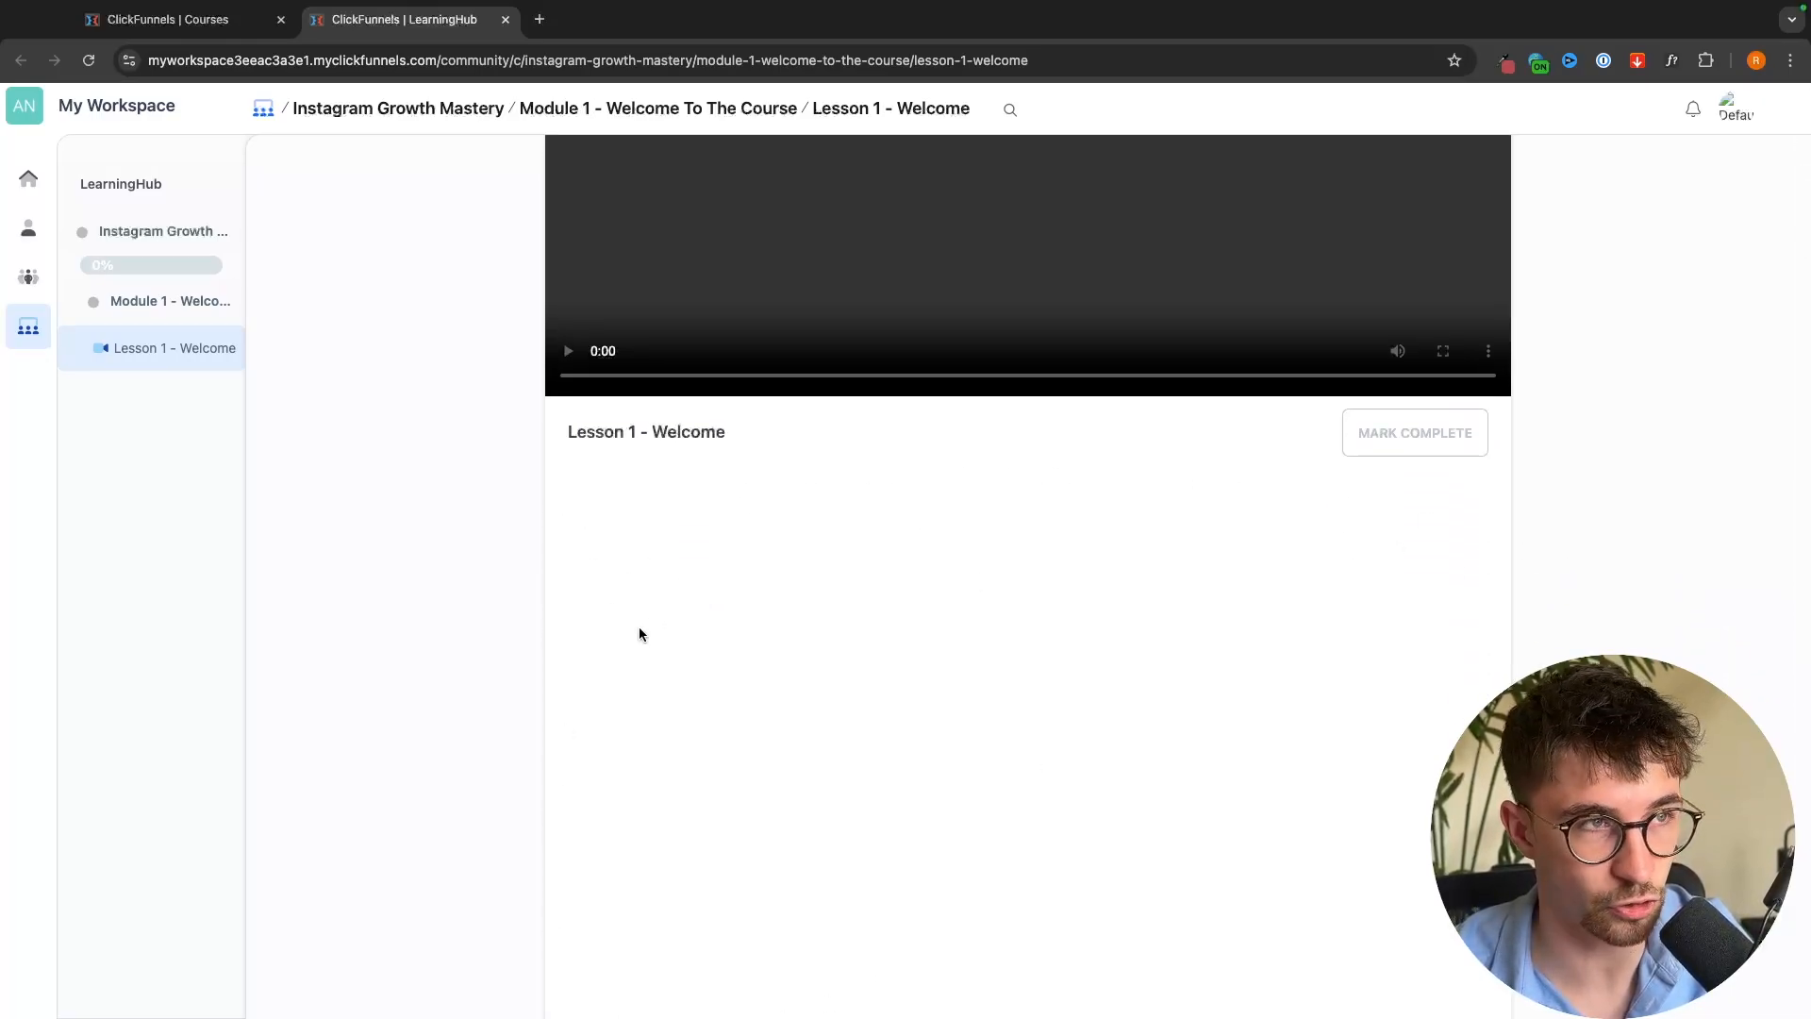
click(193, 20)
click(762, 602)
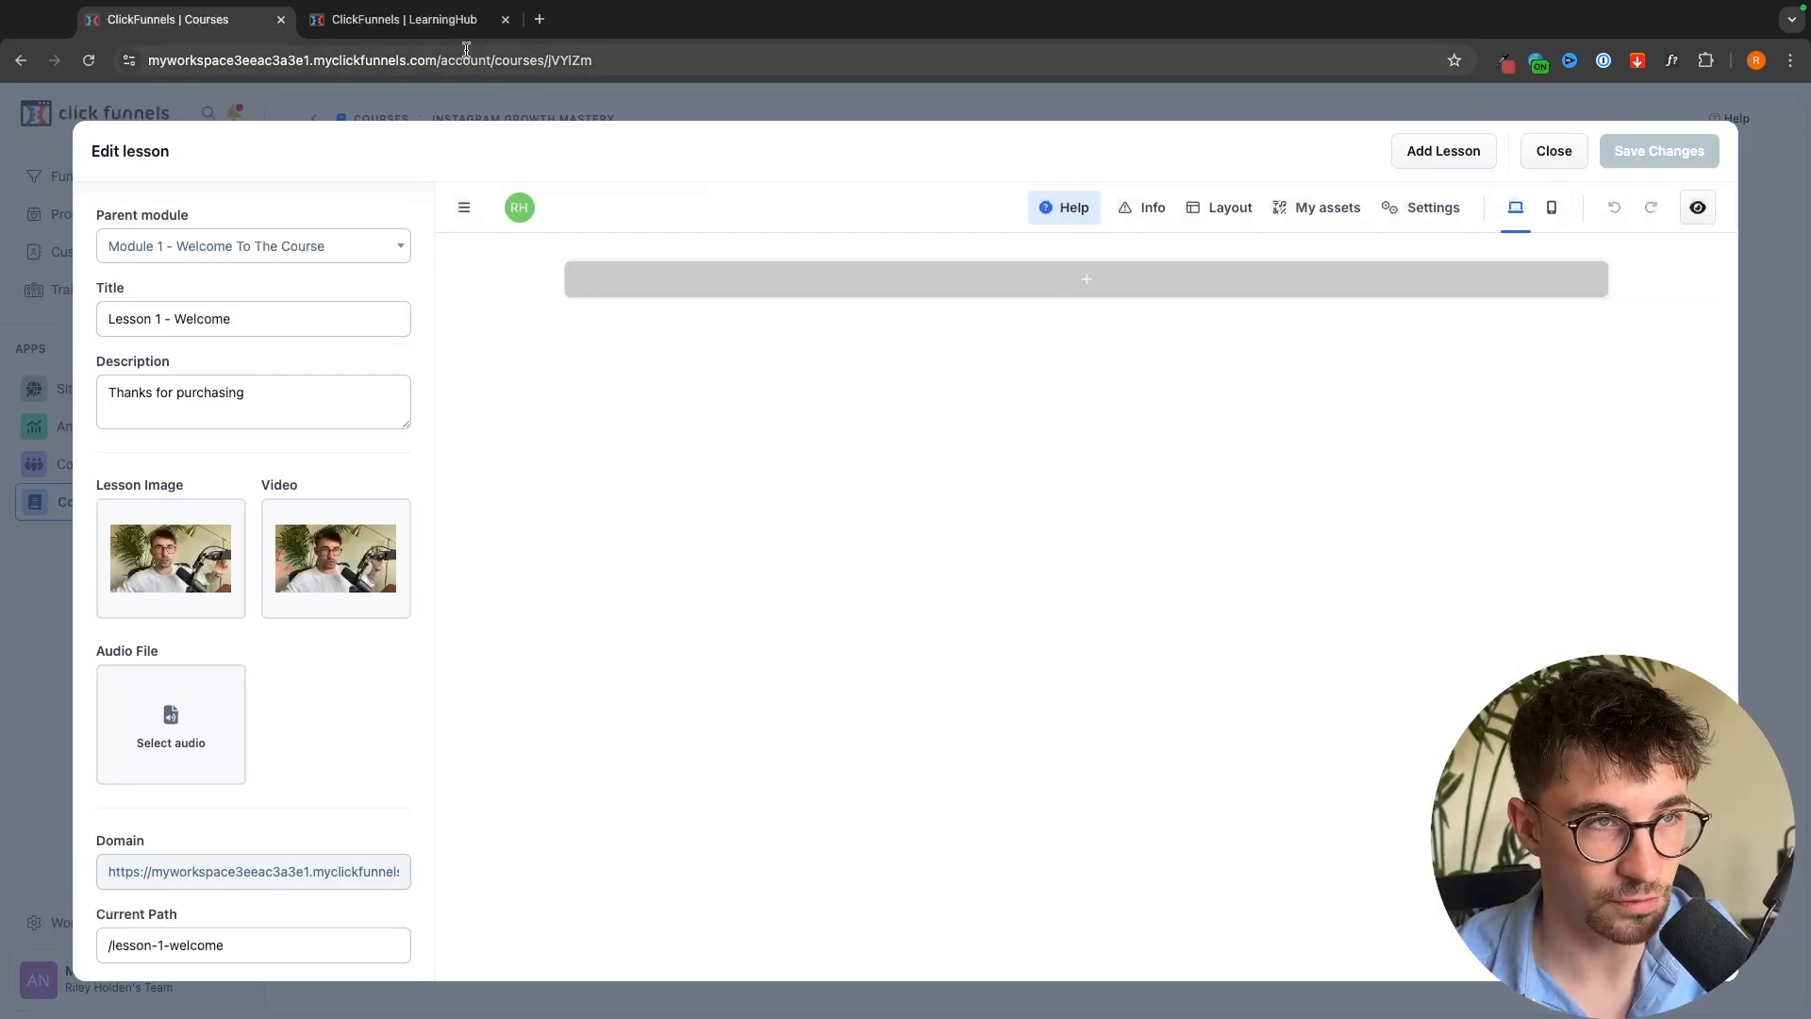
click(420, 20)
scroll(903, 712, down, 2)
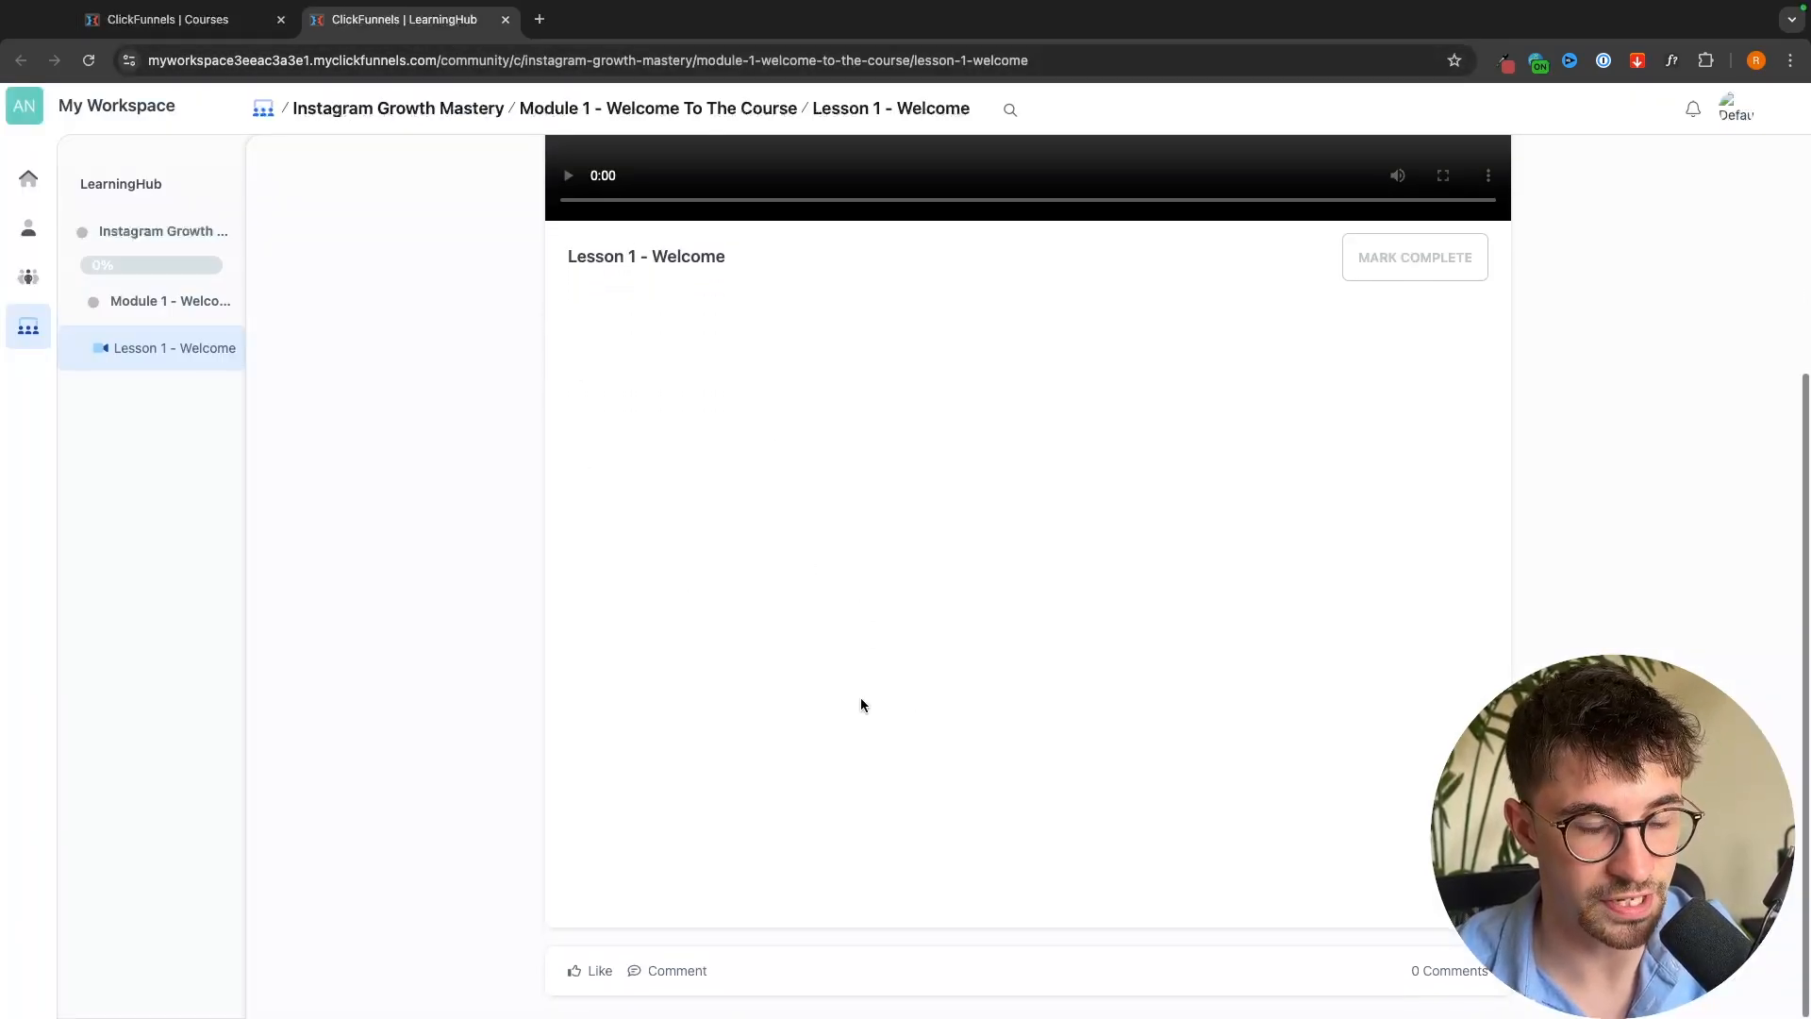
Return to the lesson editor and add a blank section to the Lesson 1 page
click(235, 37)
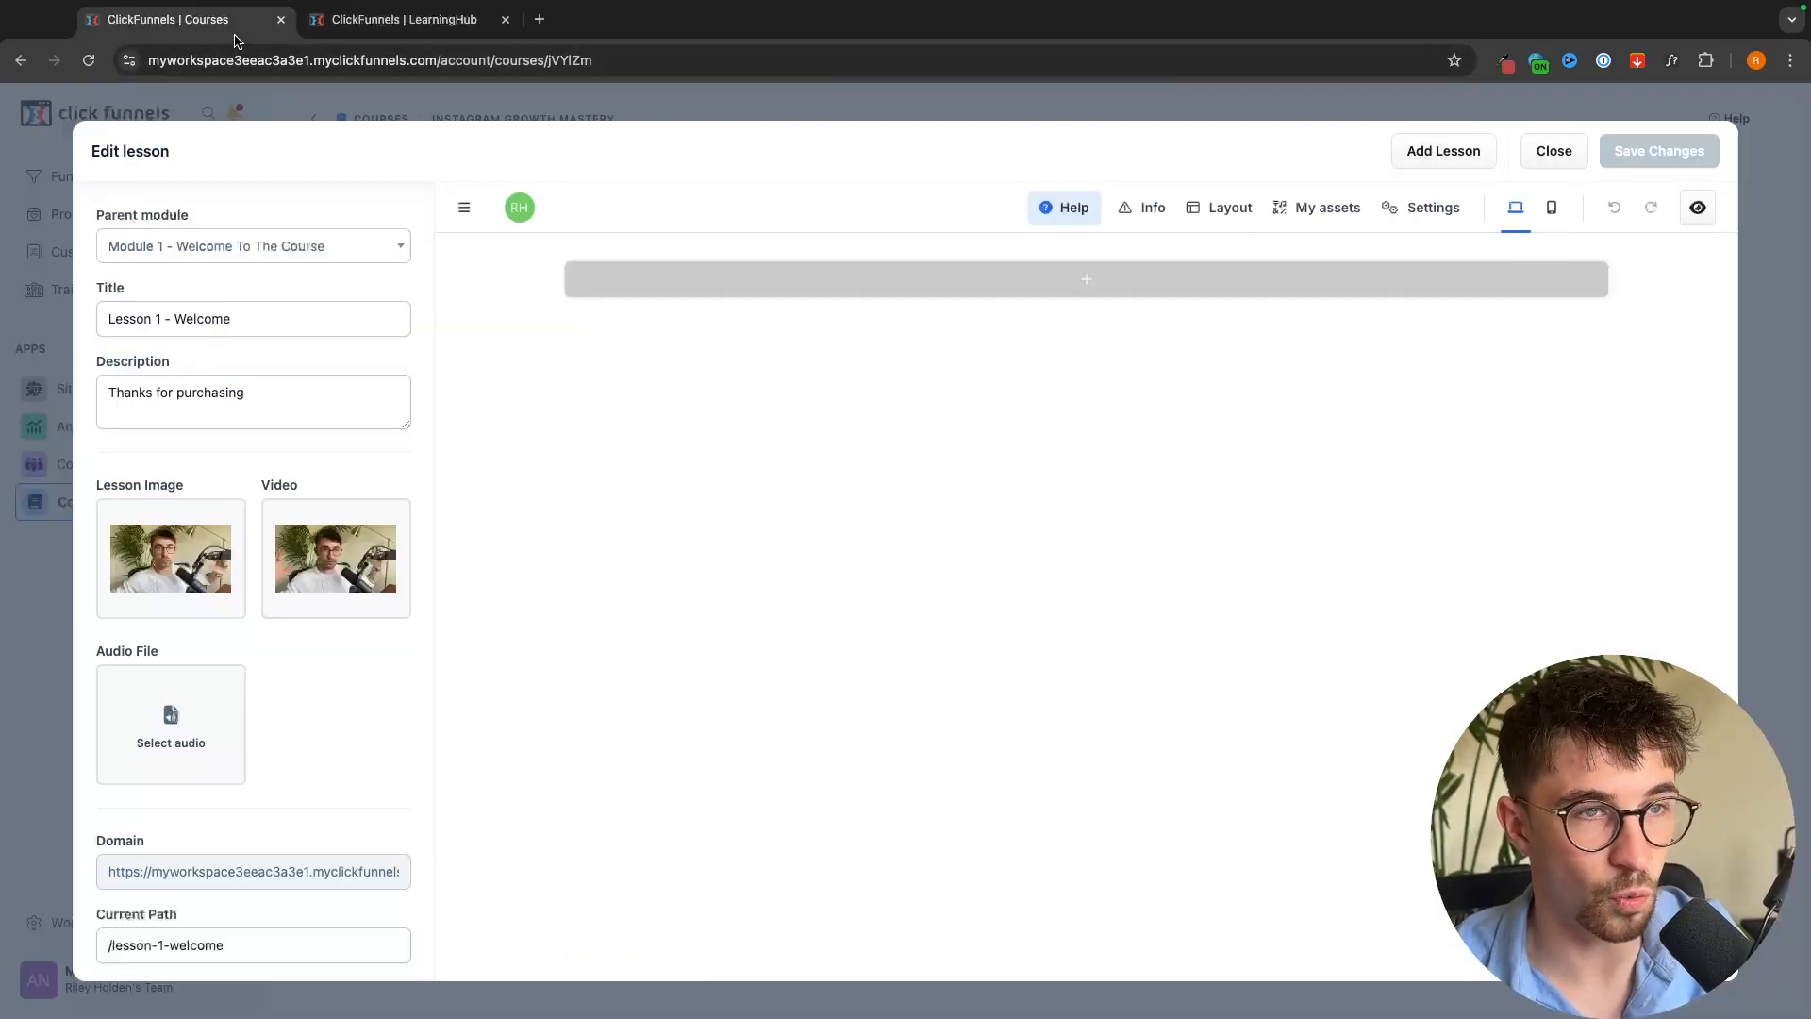
click(1084, 281)
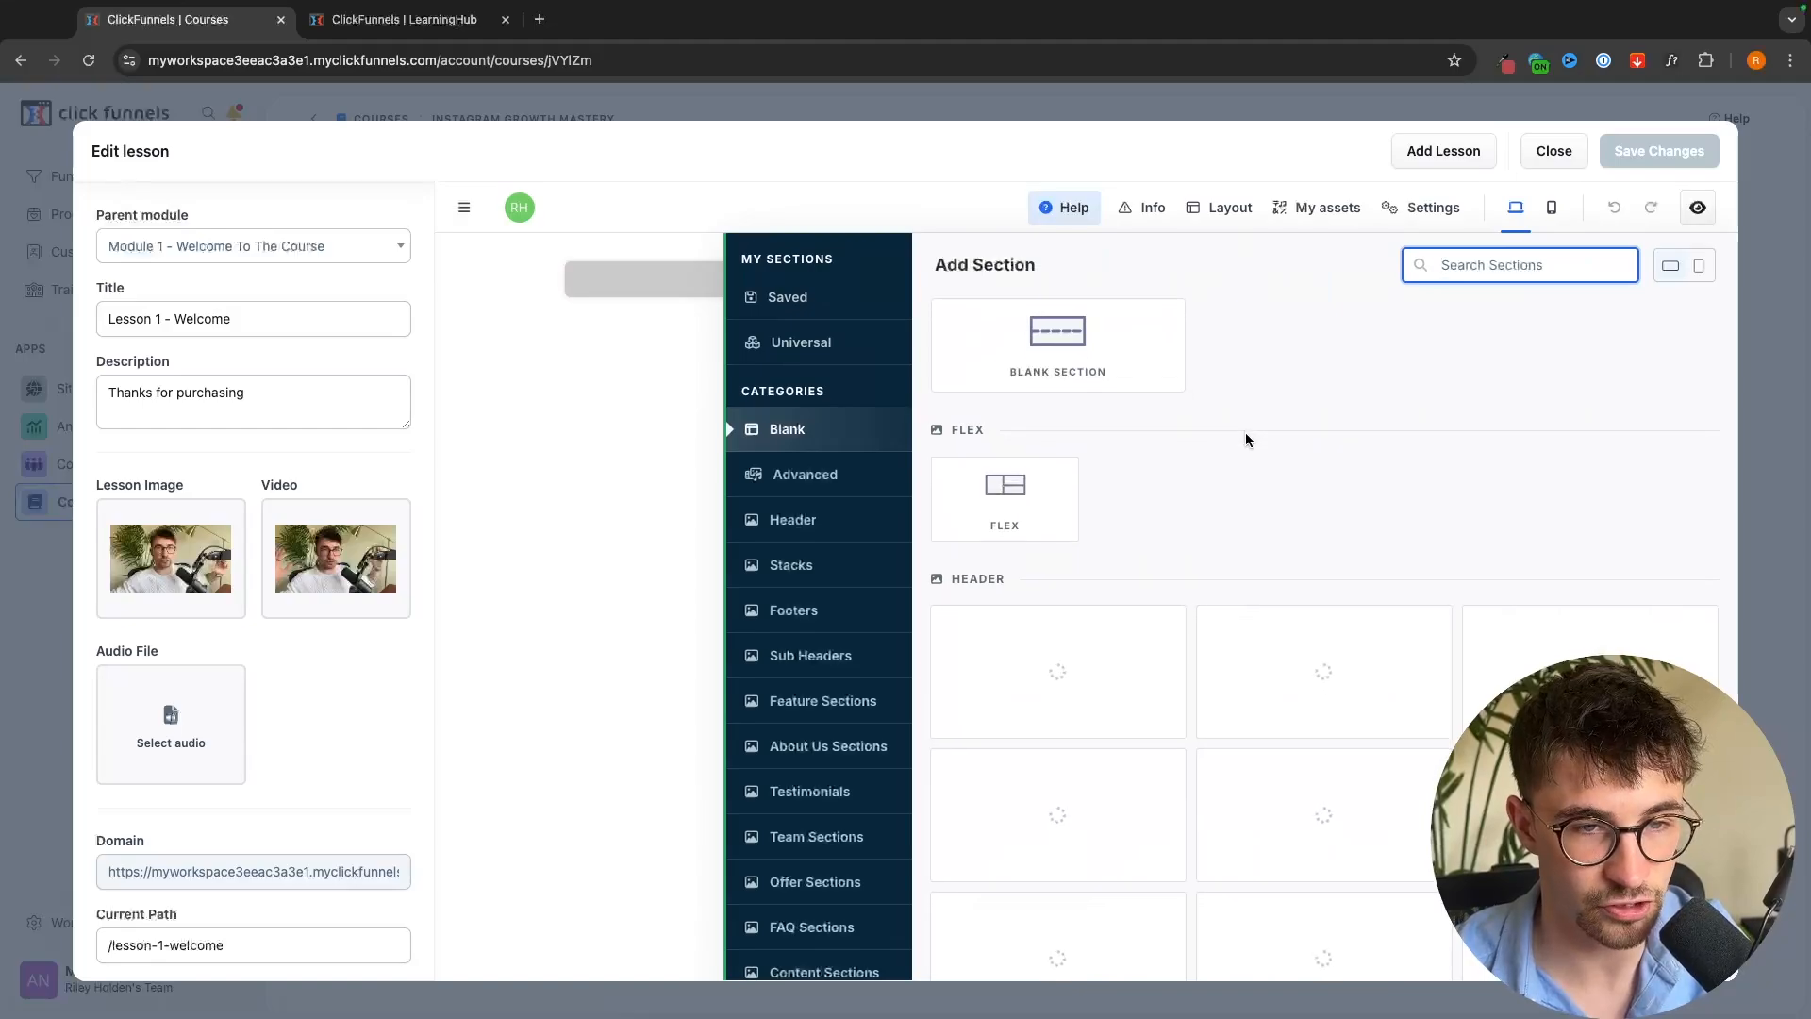
scroll(1055, 737, down, 5)
scroll(1305, 723, down, 1)
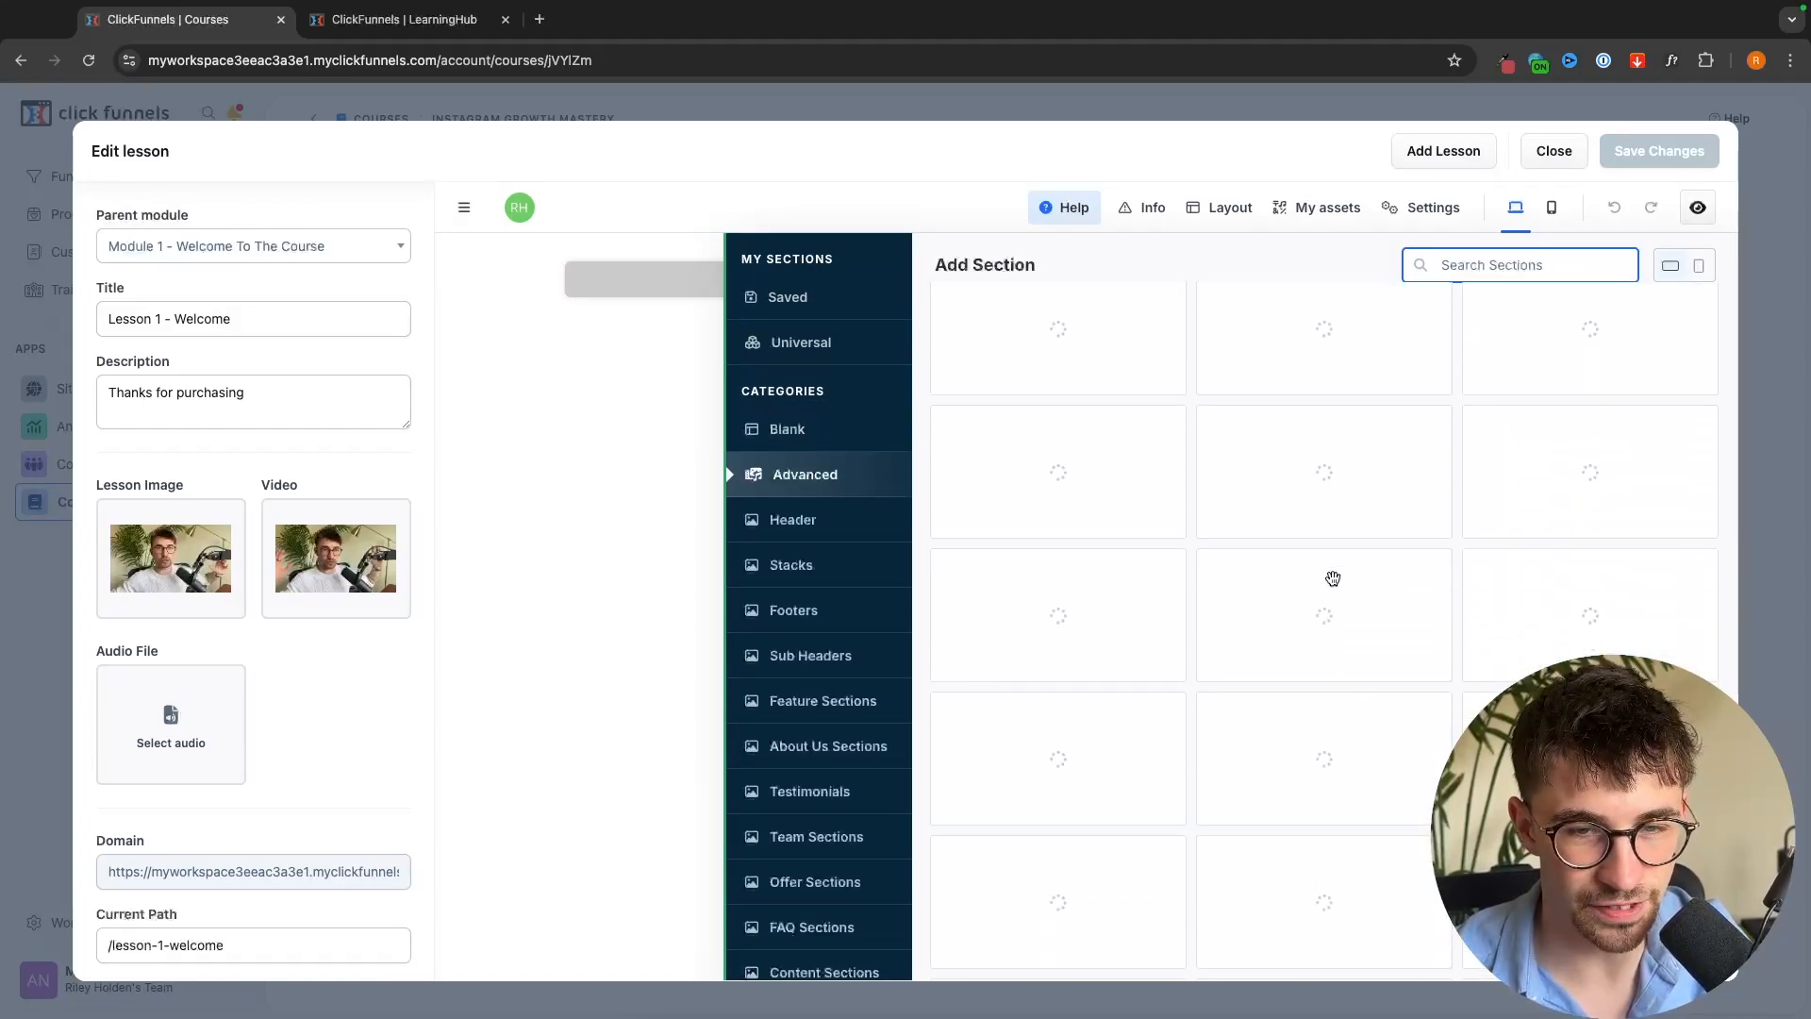
scroll(1197, 591, down, 4)
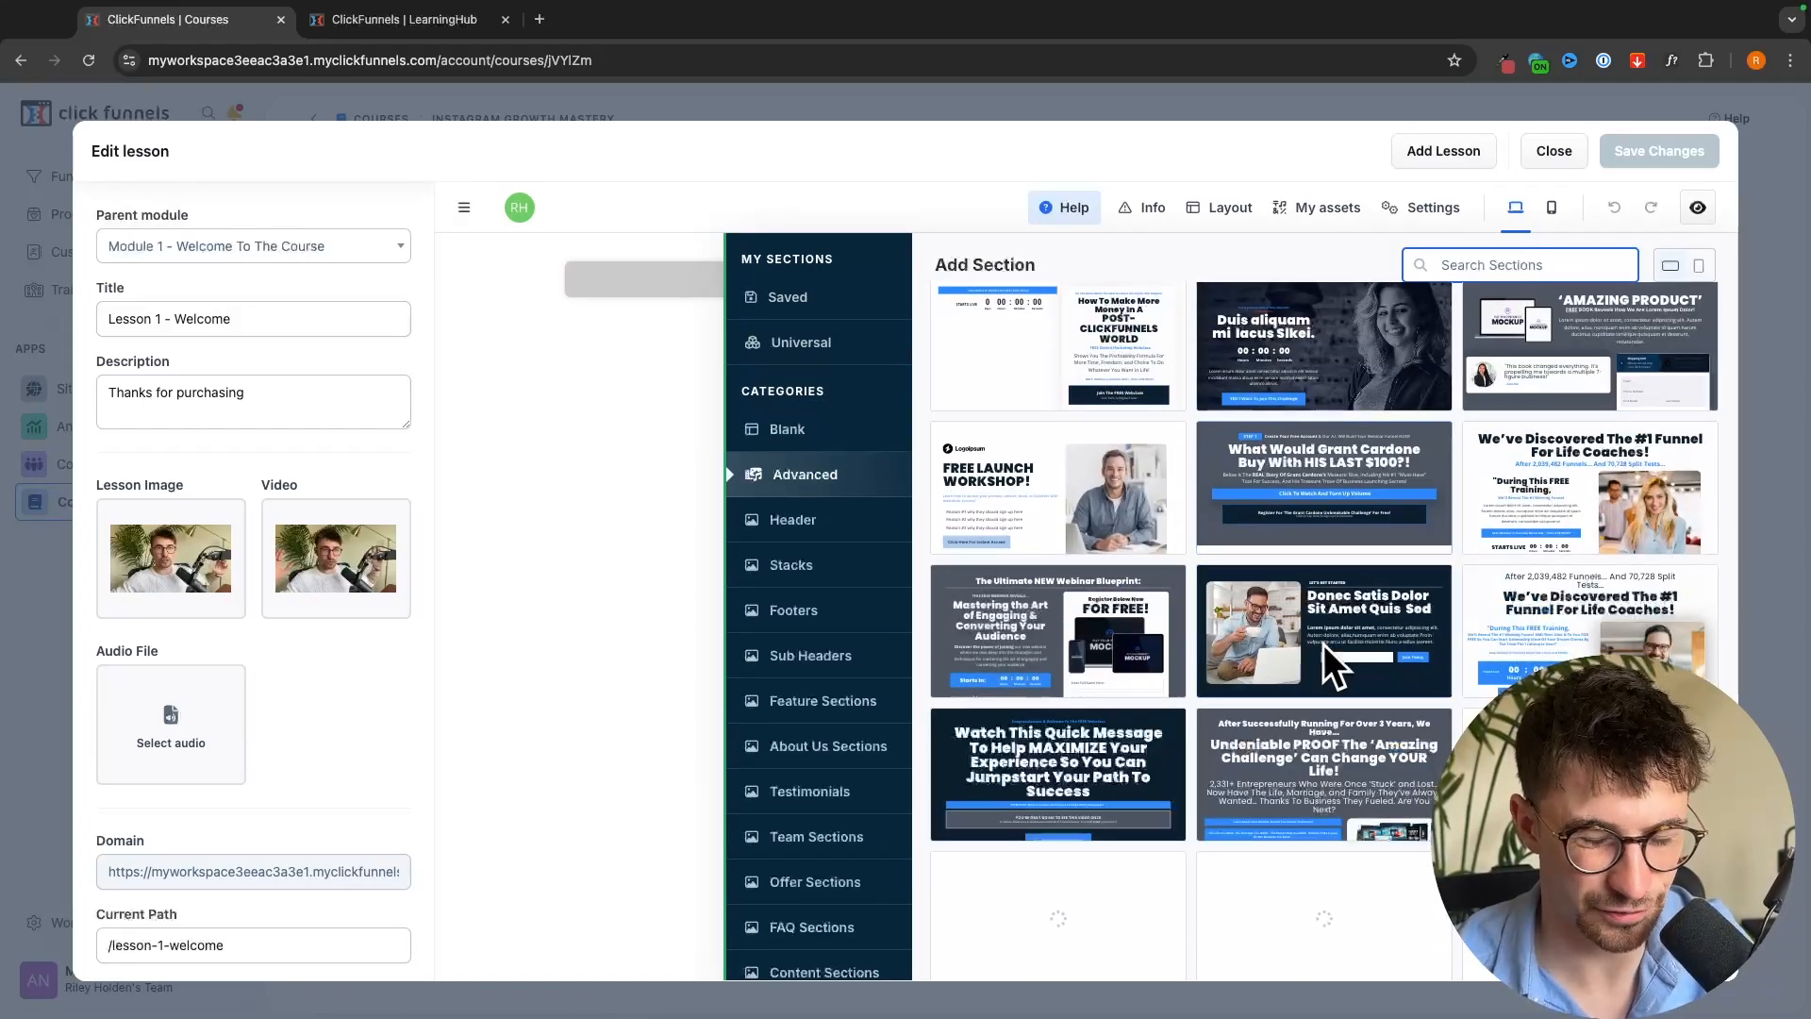
click(786, 426)
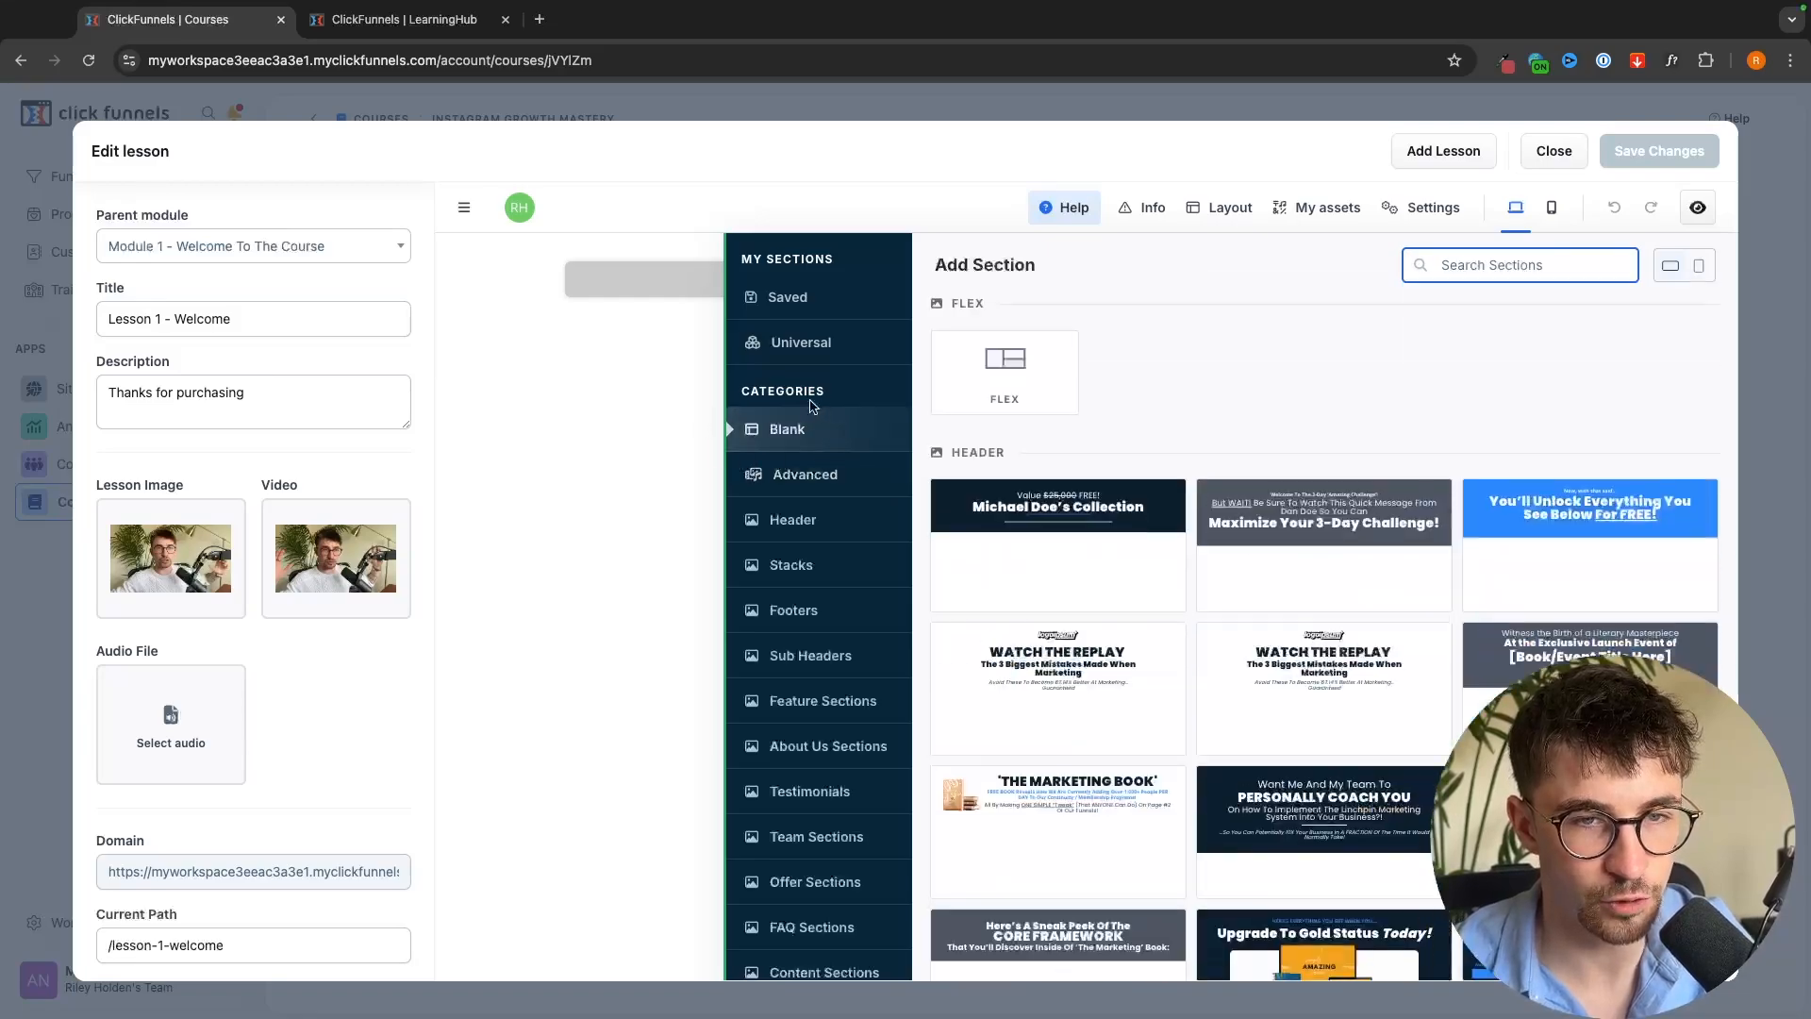
drag(1084, 353, 1014, 278)
mouse_move(1039, 356)
mouse_down()
mouse_move(739, 429)
mouse_move(1034, 351)
mouse_move(1057, 381)
mouse_up()
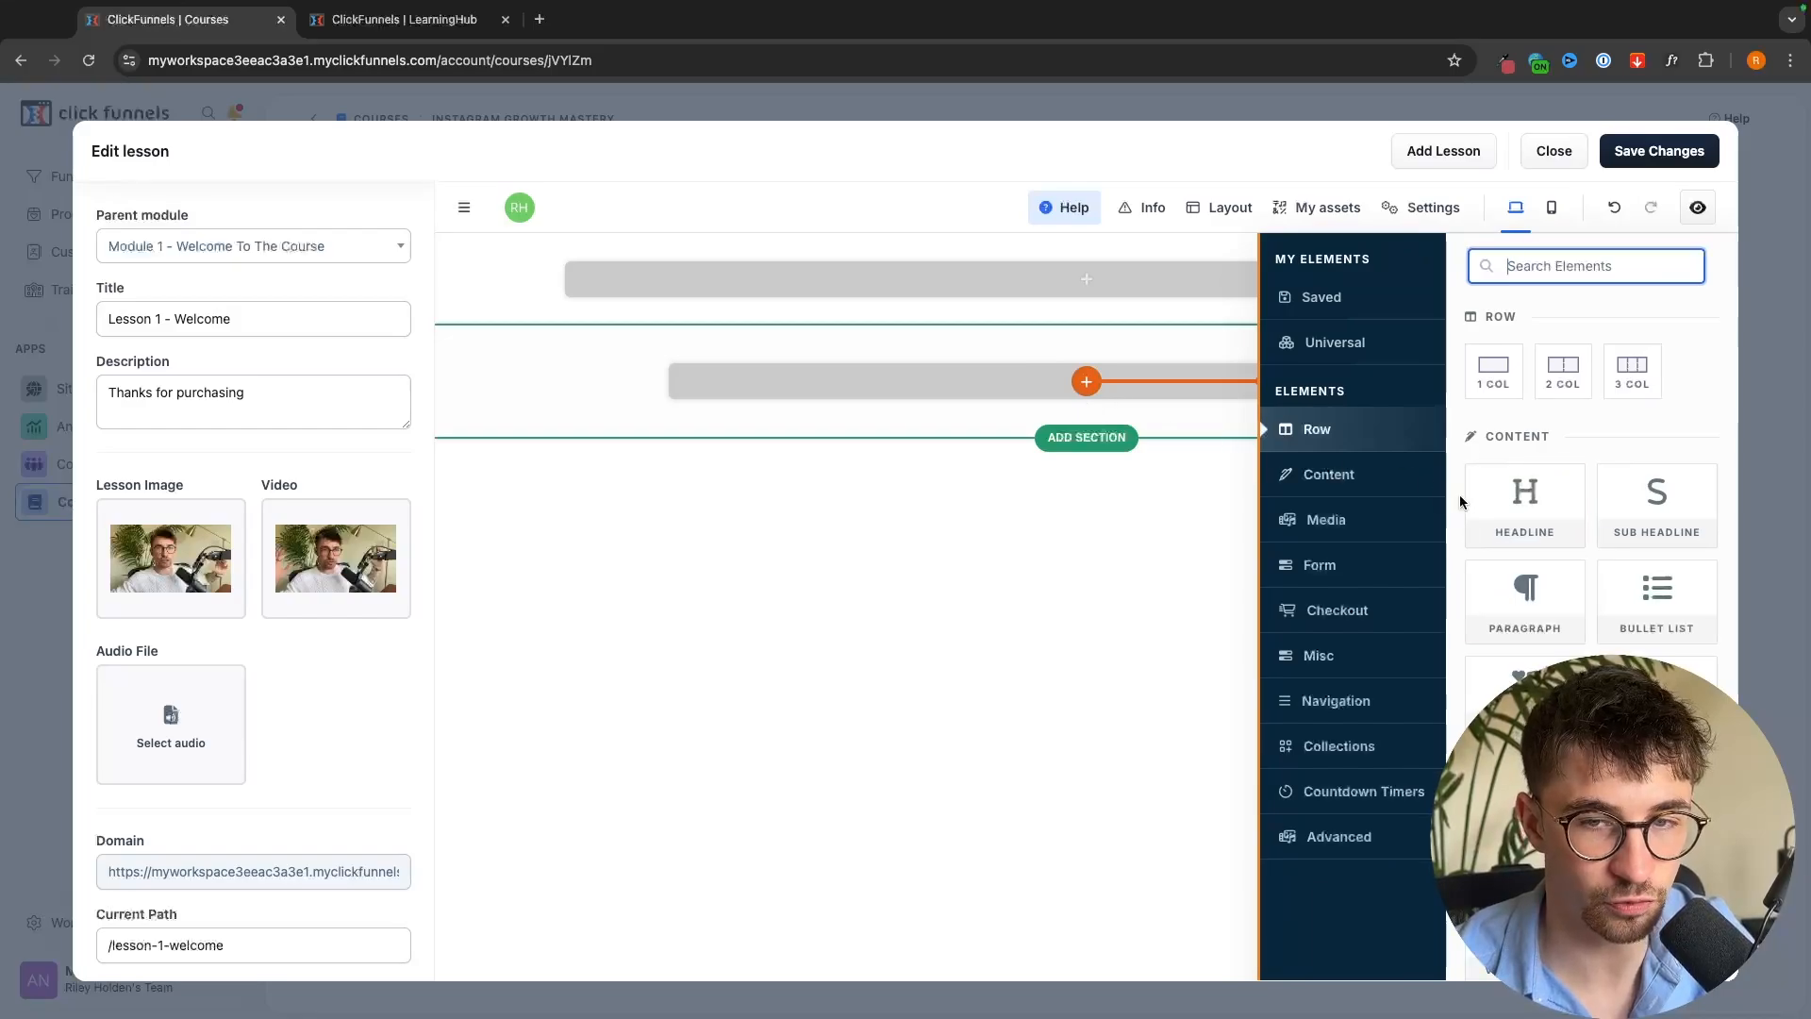
Add a headline element to the blank section reading "Key Notes From The Lesson"
drag(1528, 492, 1089, 388)
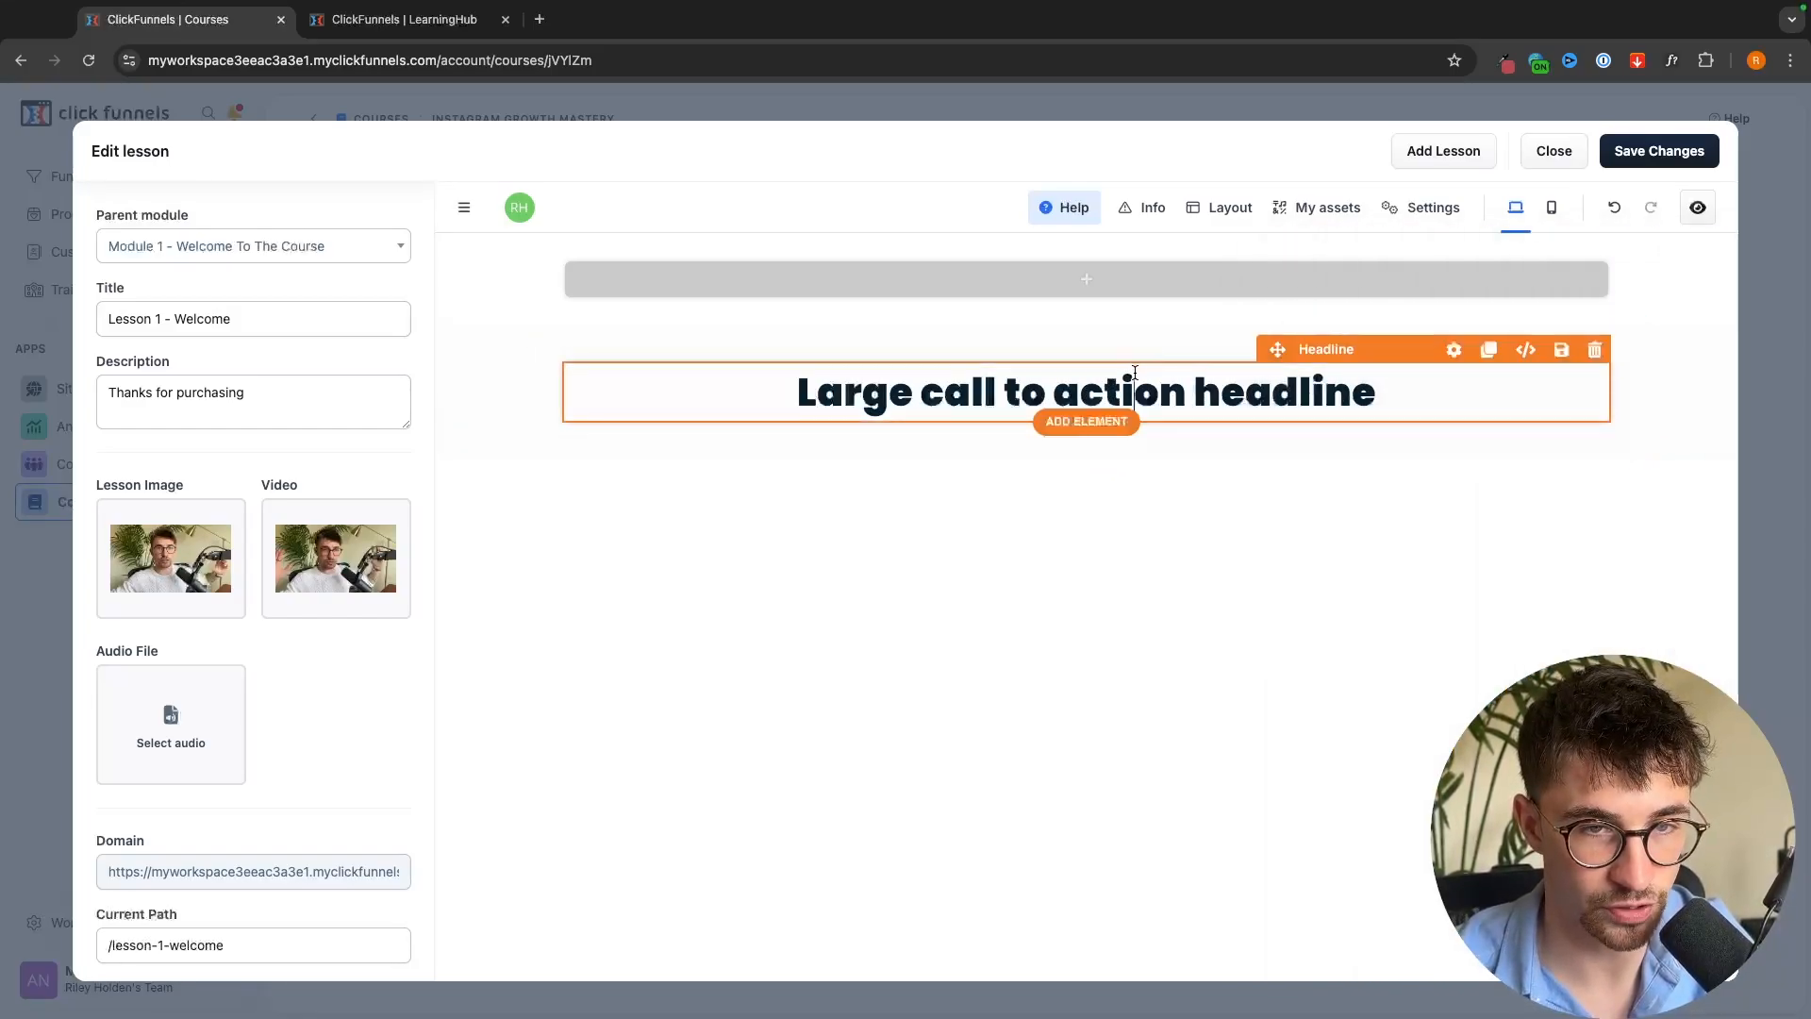
double_click(1134, 382)
text(Key No)
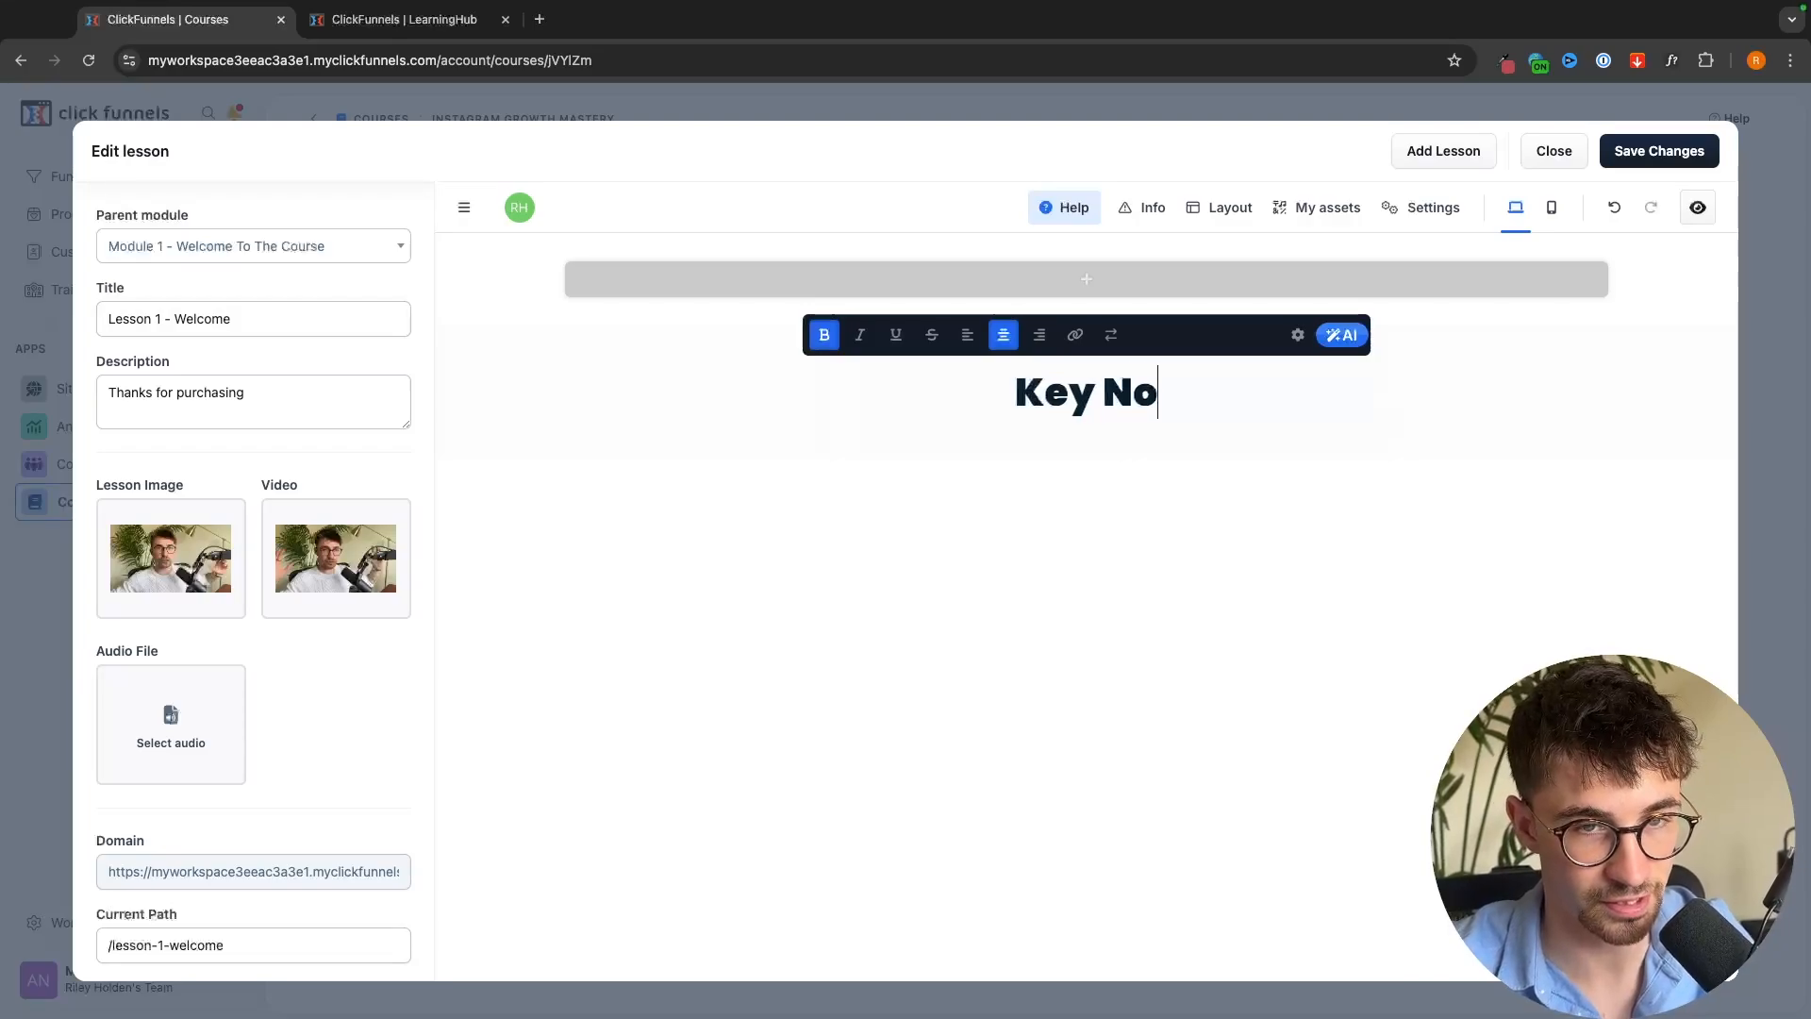
text(tes From The Lesson)
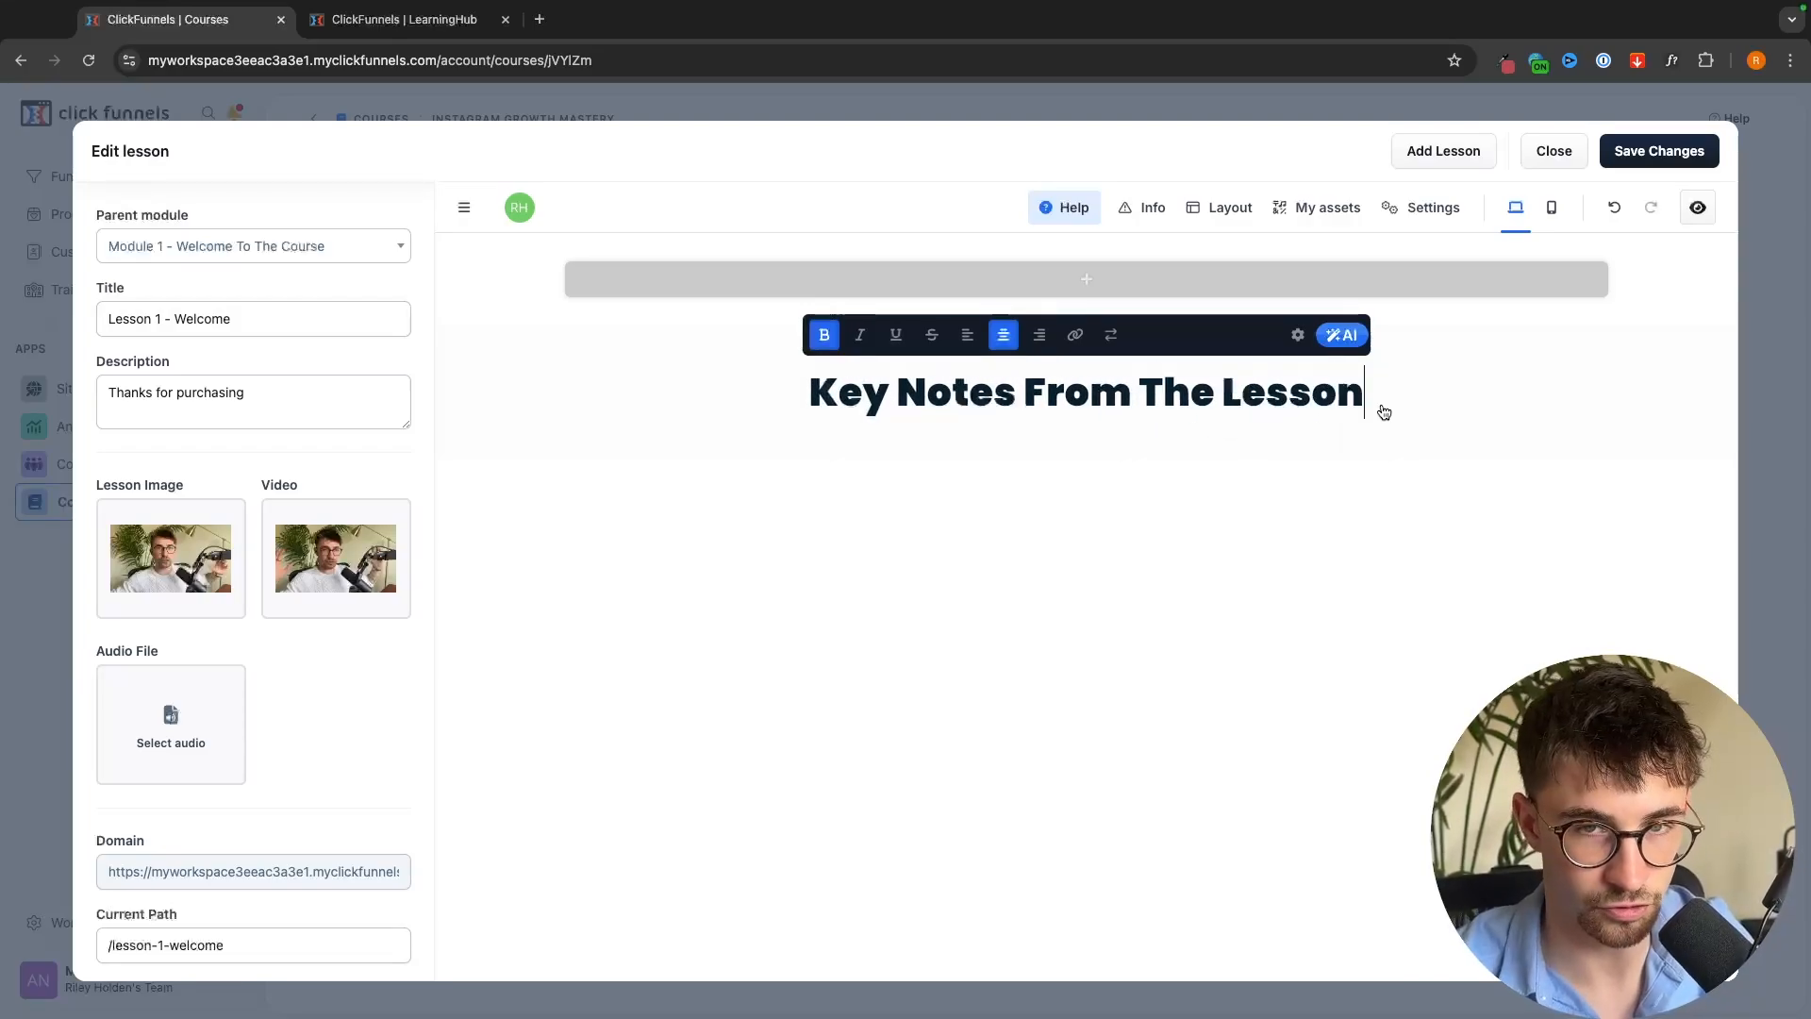
click(1321, 476)
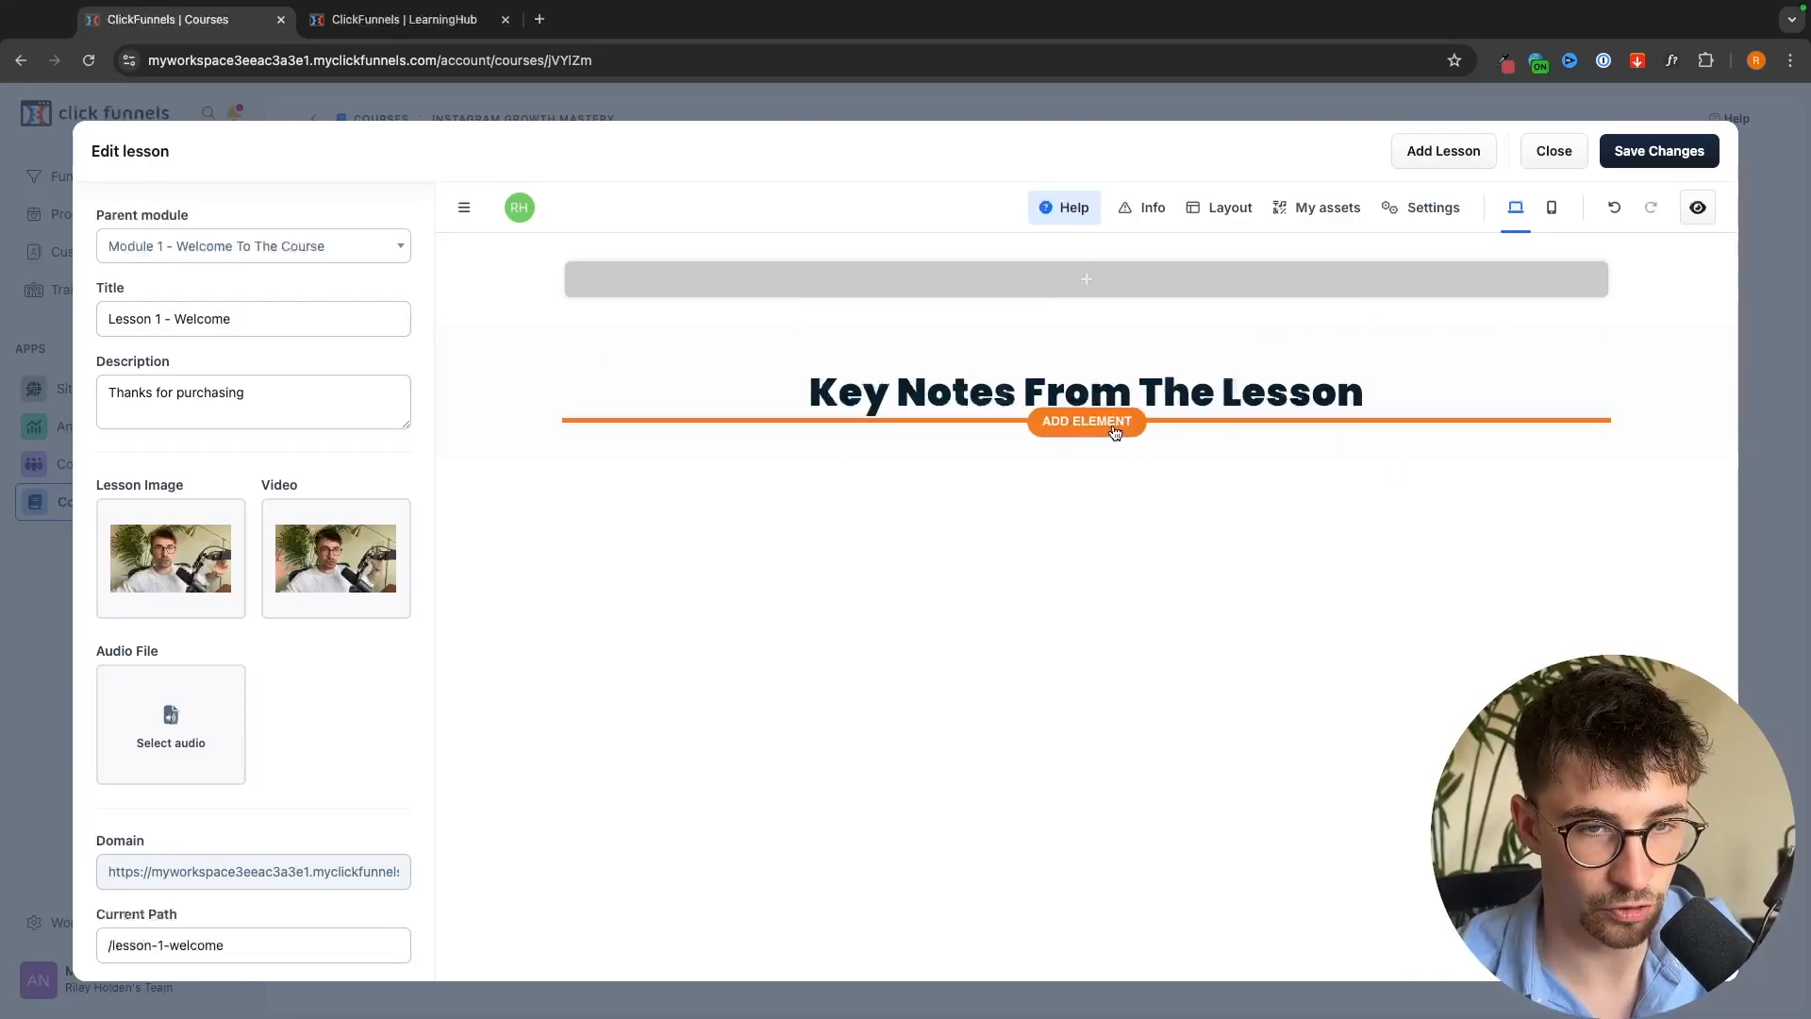
Add a paragraph below the headline with the lines "1 - jkgnrjgnrjkgnr" and "2 - lgnerjgnrjkgnr", and save the lesson
click(1086, 420)
drag(1608, 476, 1166, 448)
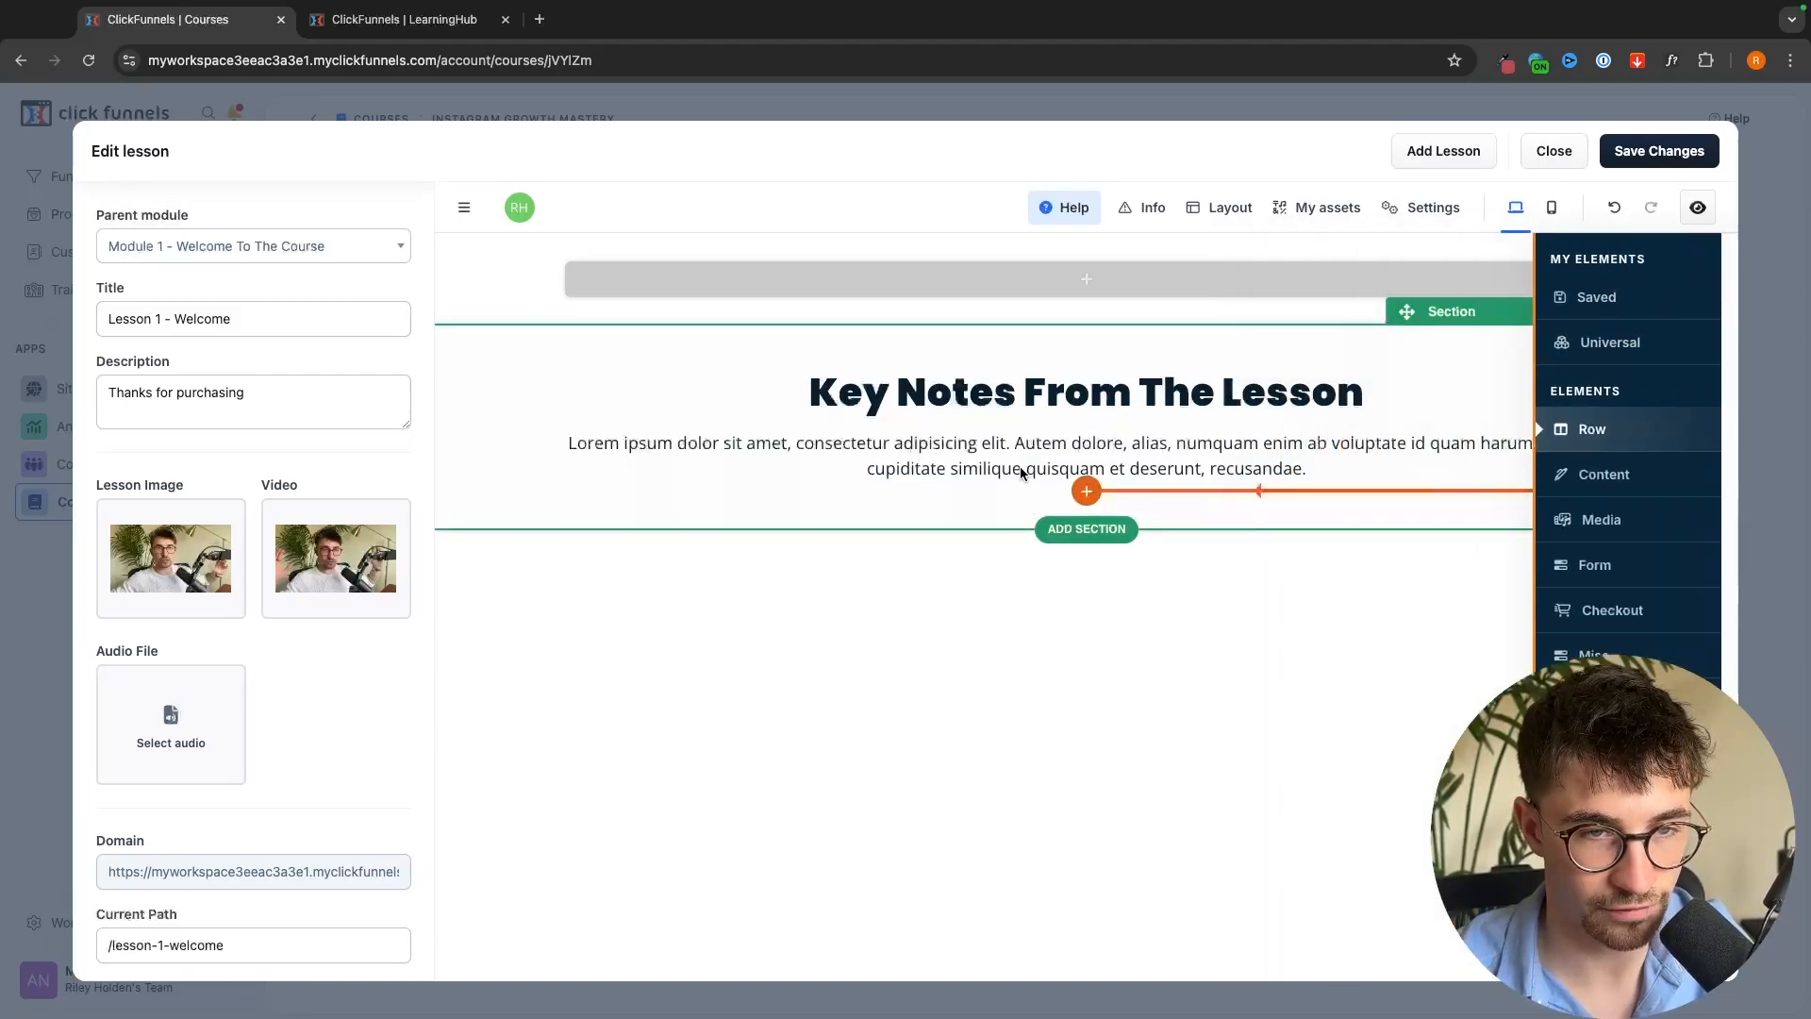
click(1046, 472)
double_click(1064, 457)
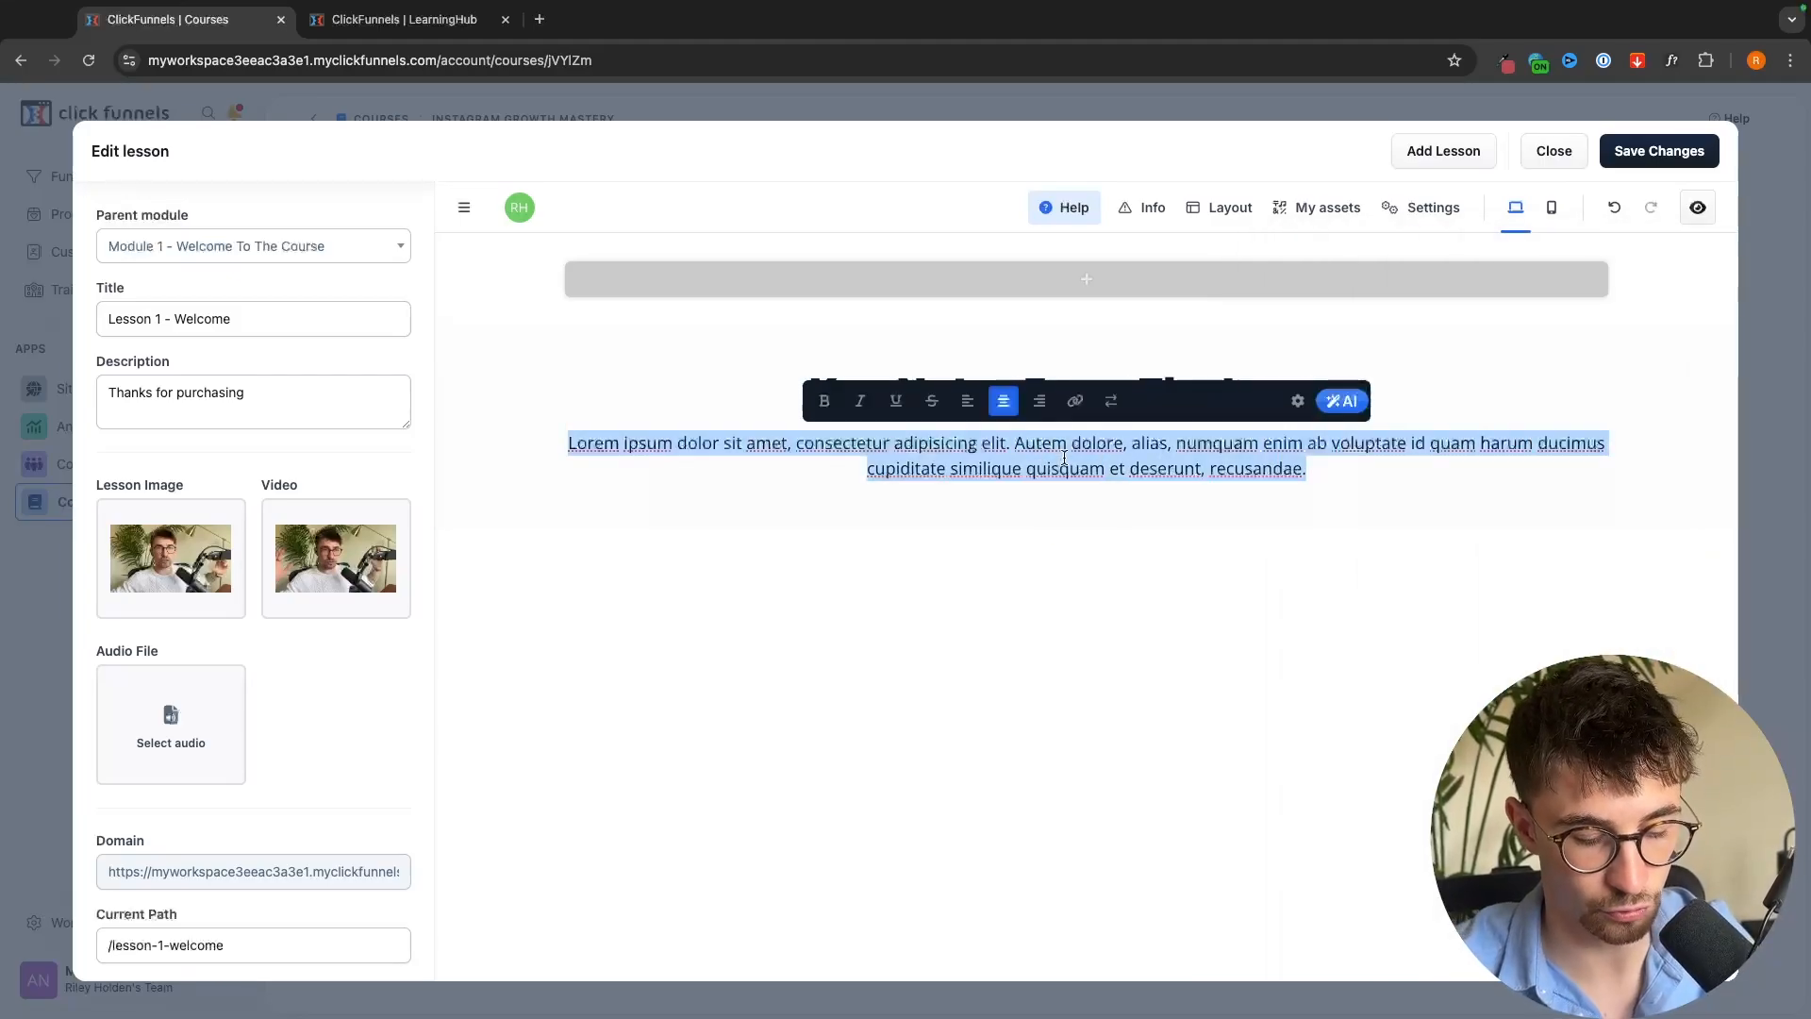
text(1)
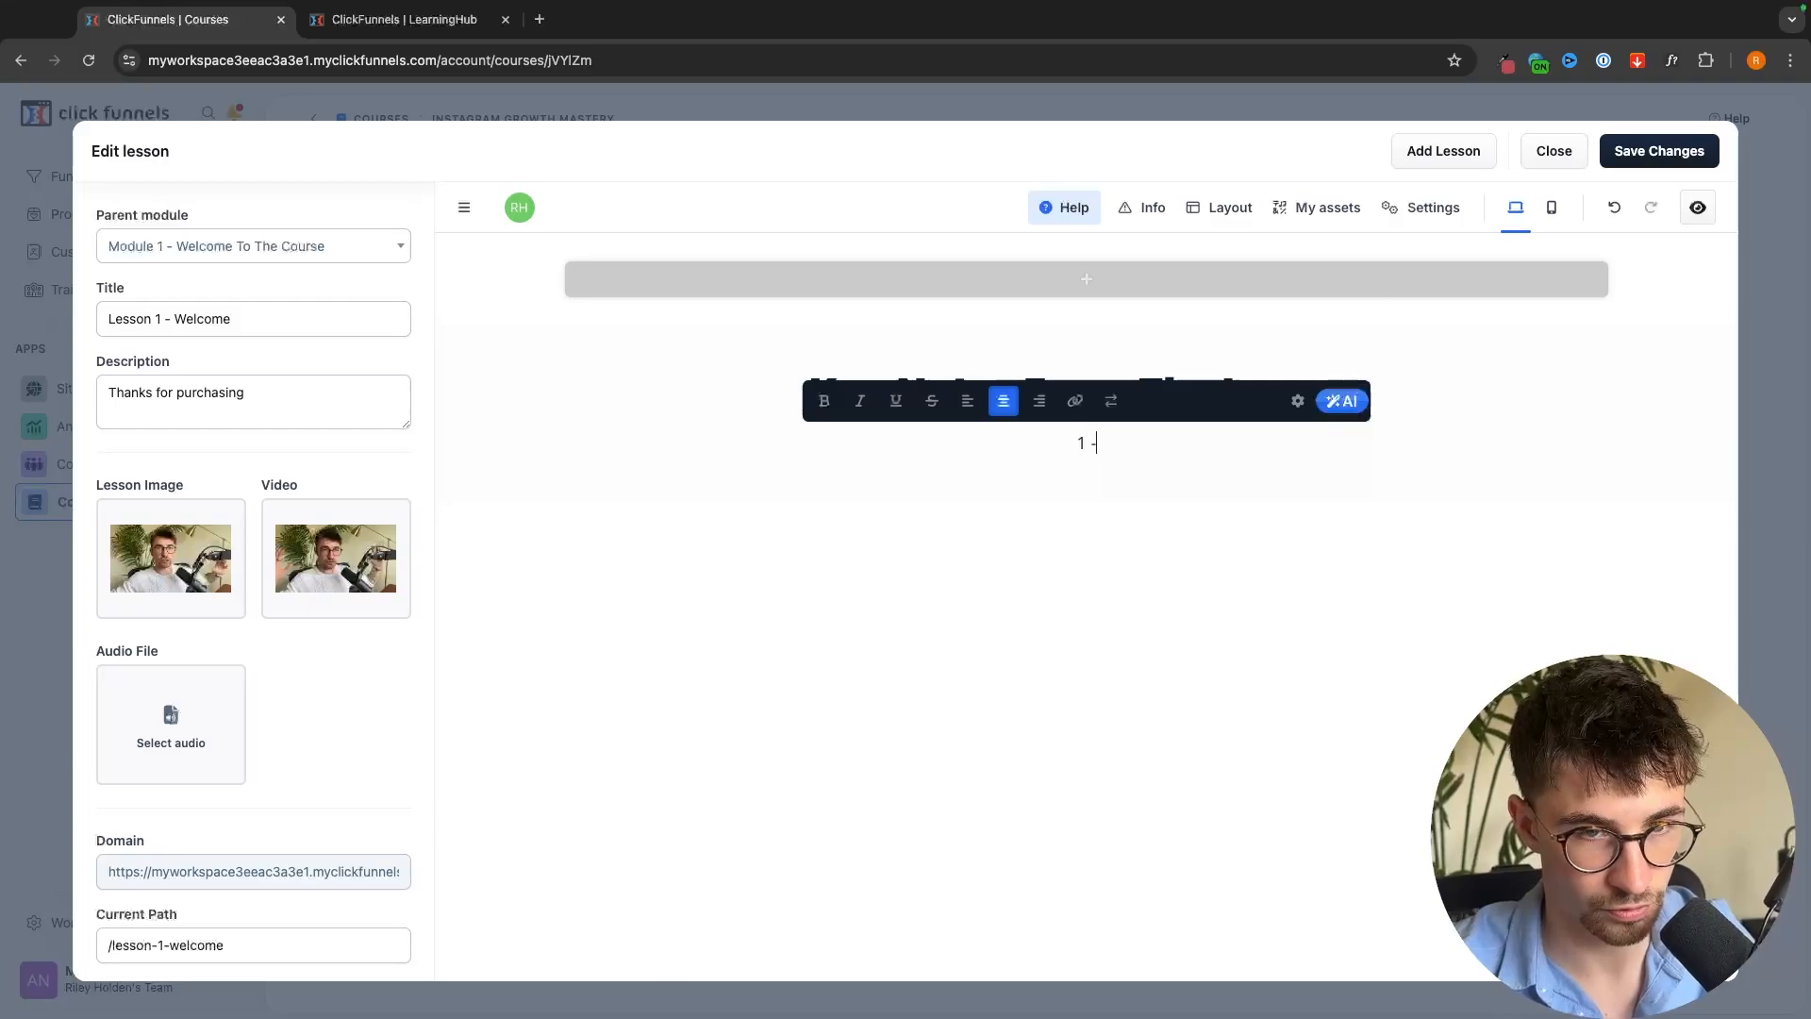
text( - jkgnrjgnrjkgnr )
text(2 )
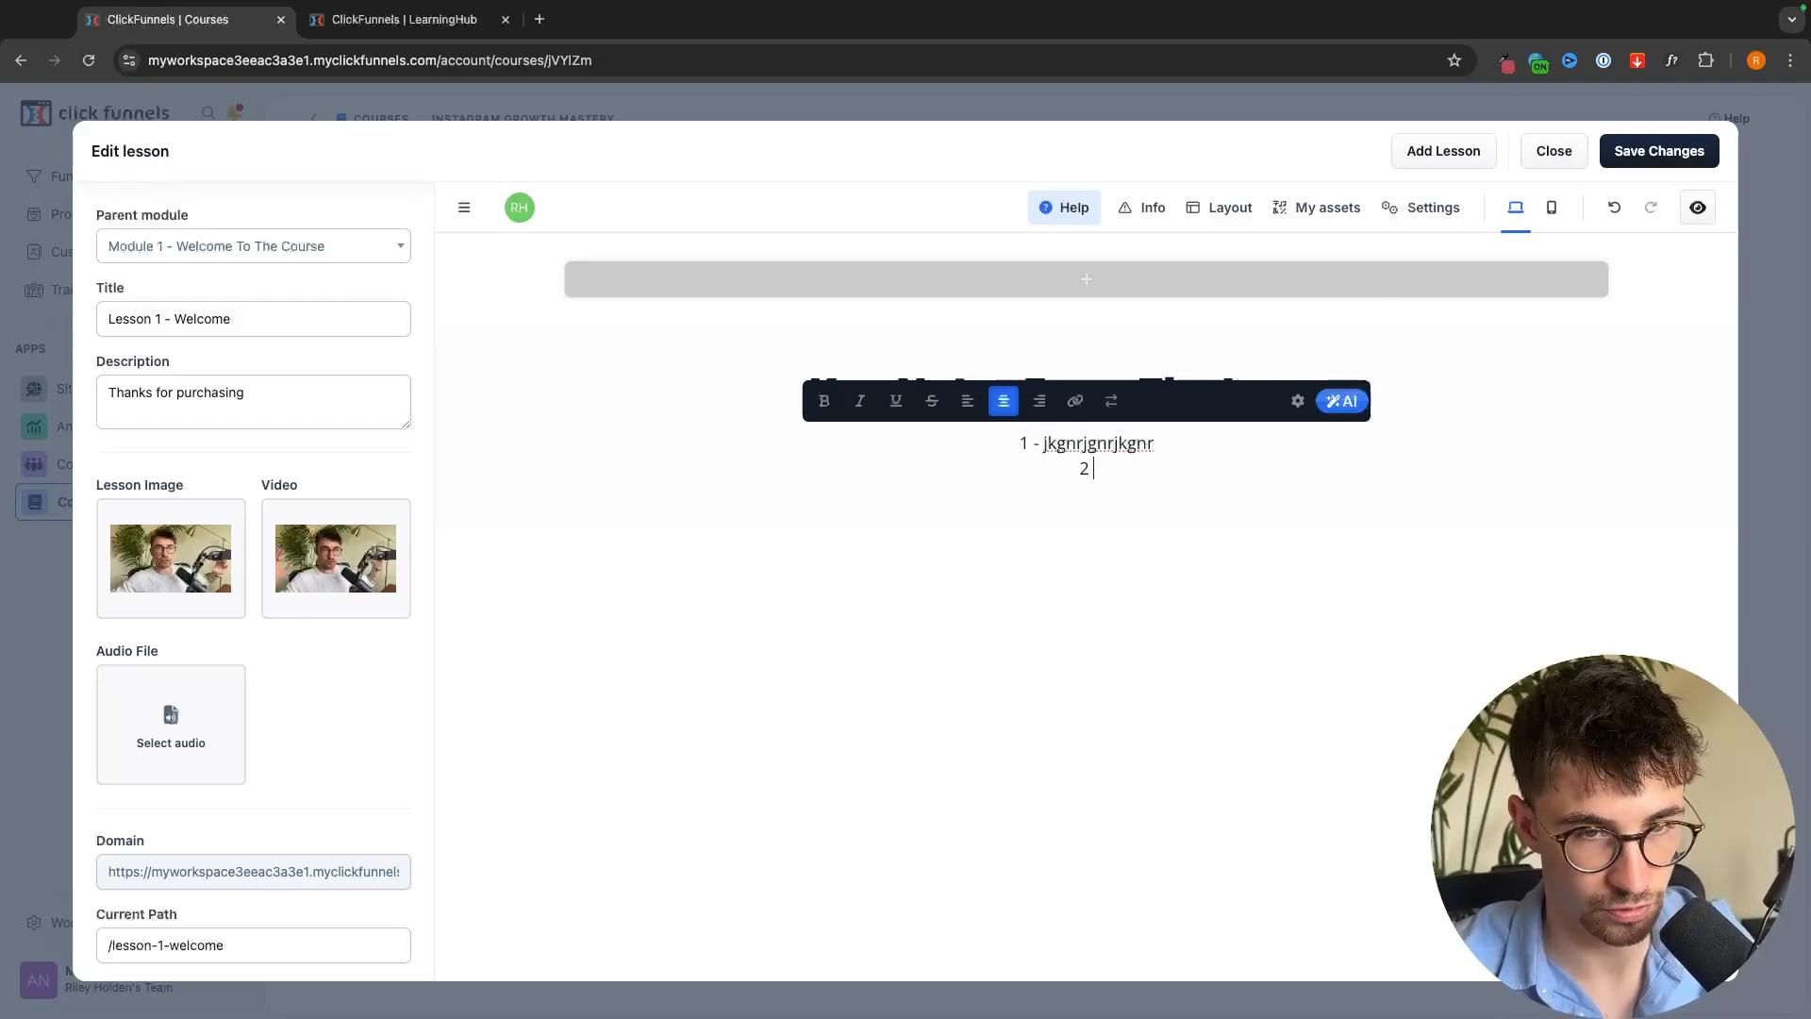
text(- lgnerjgnrjkgnr)
click(1410, 470)
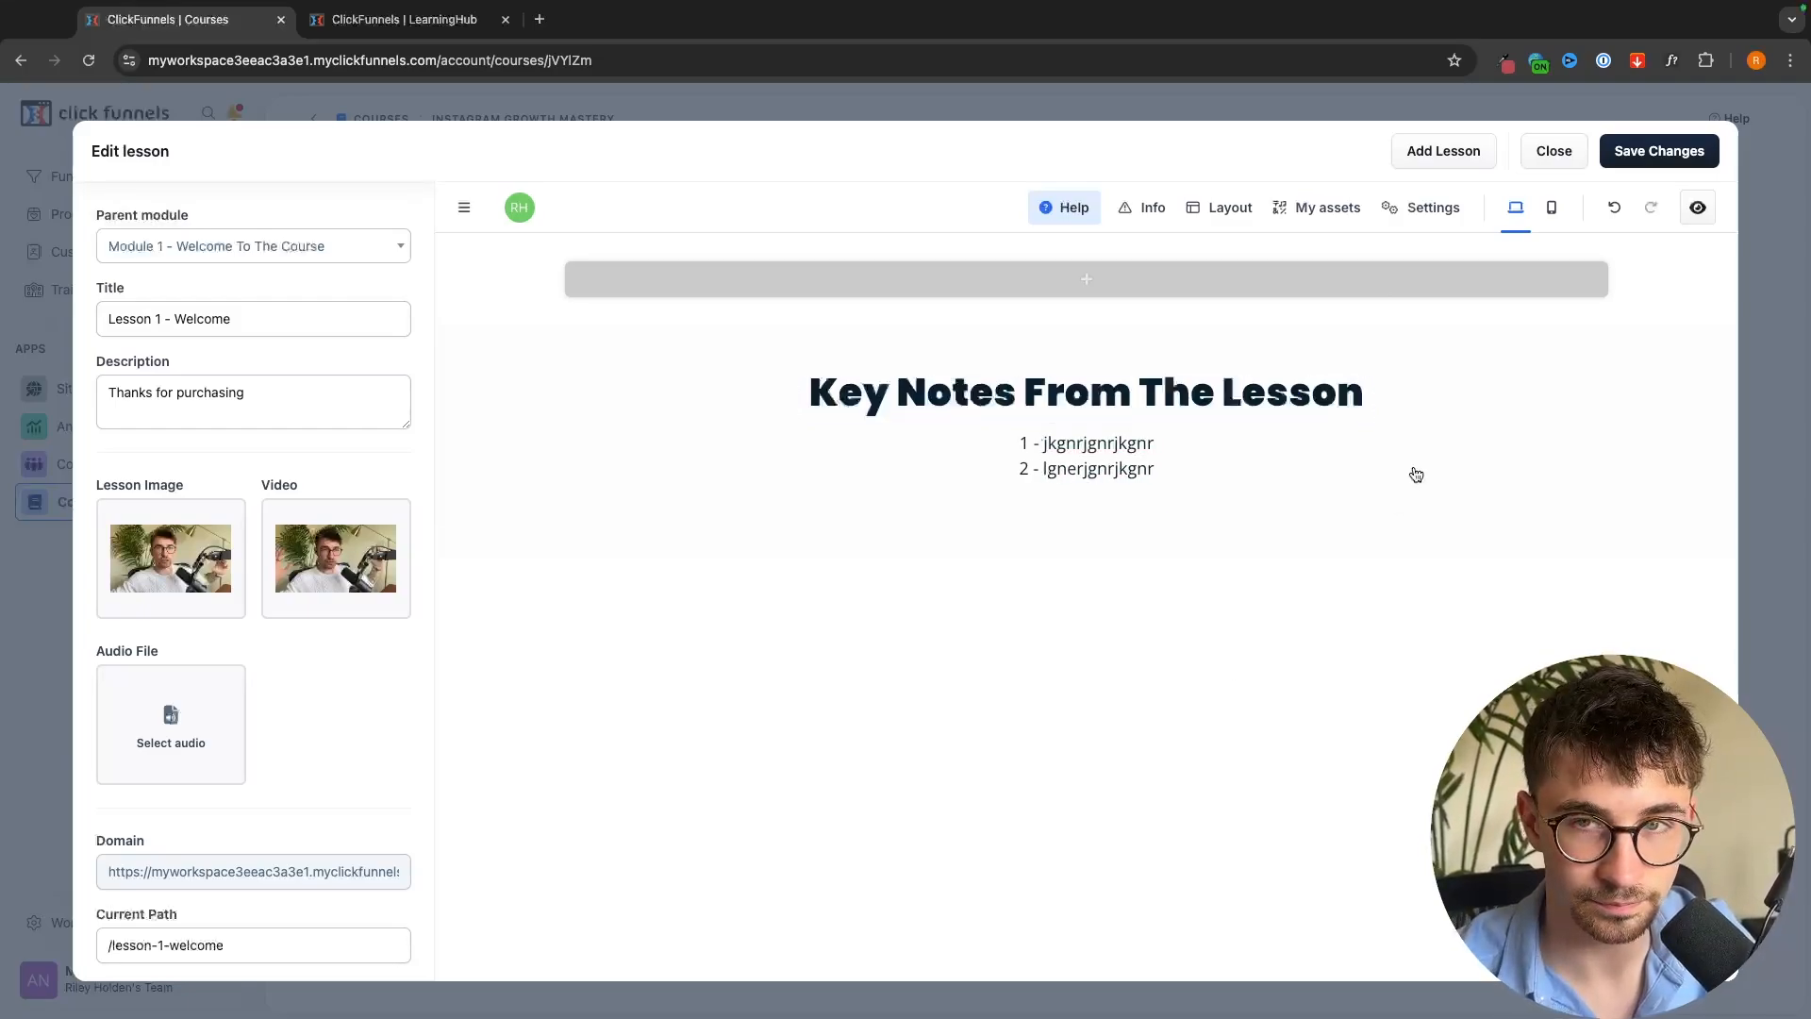
click(1684, 165)
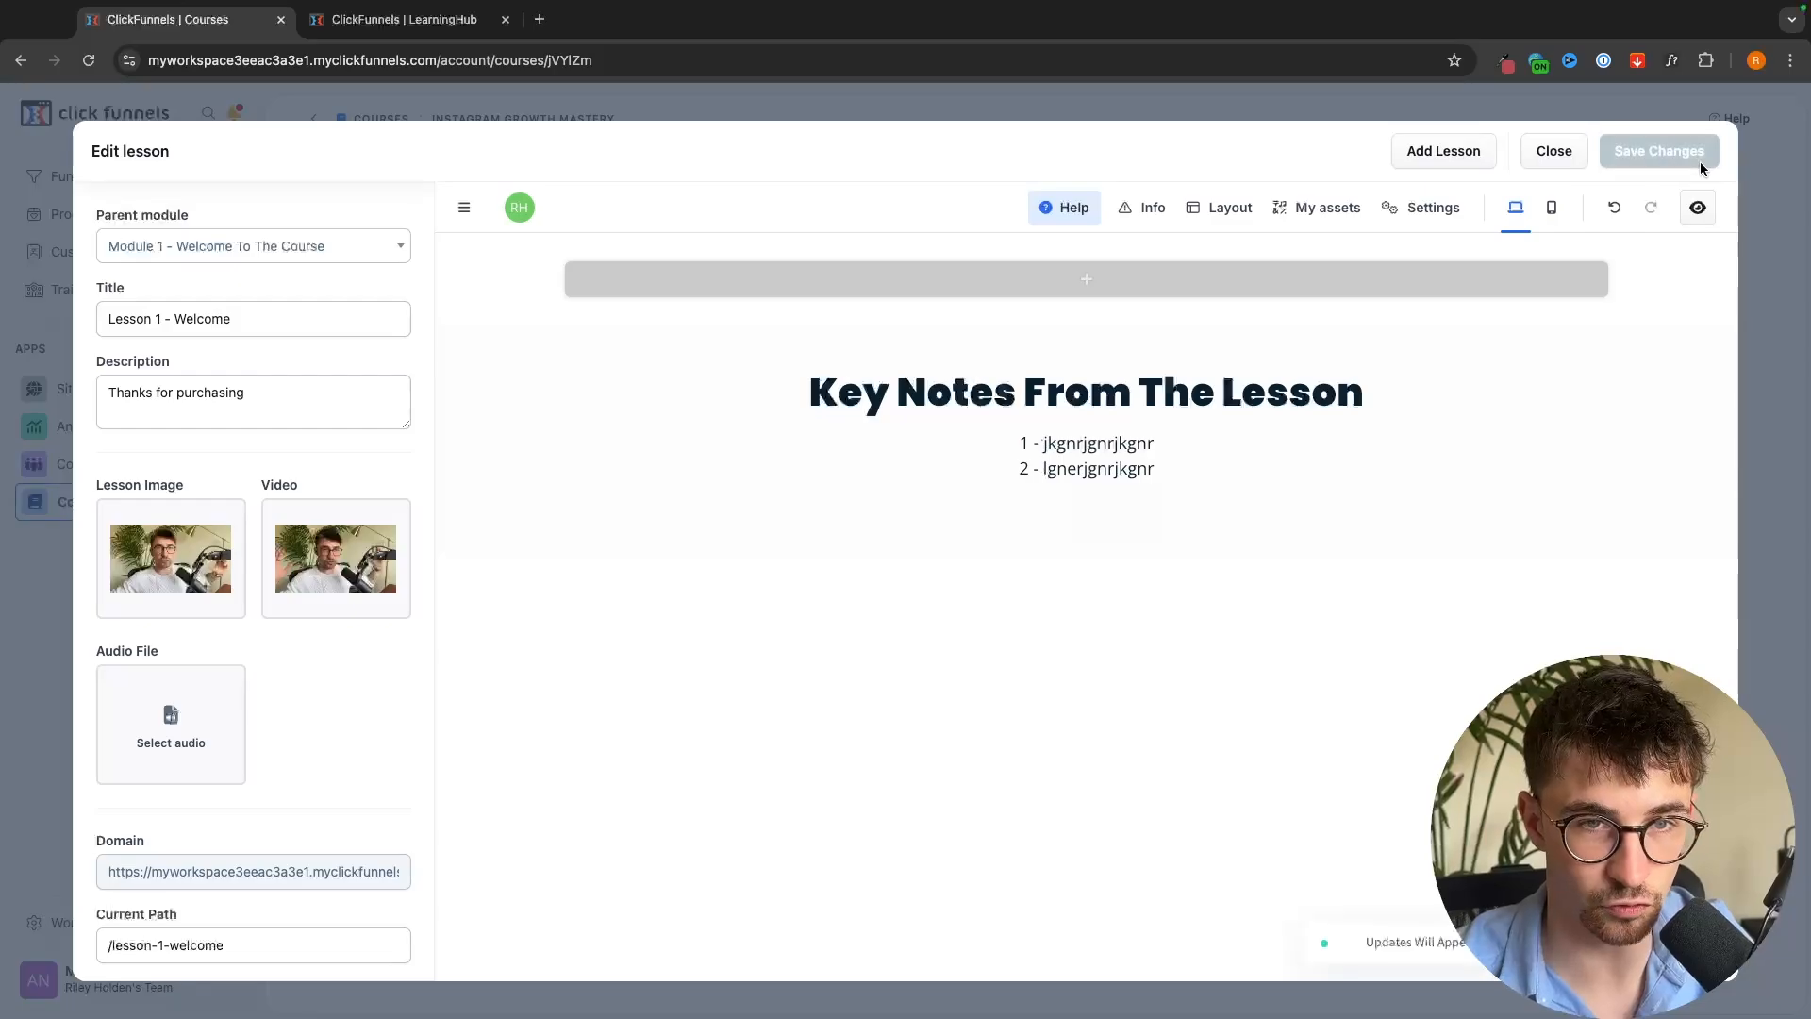
Reload the Lesson 1 page in the LearningHub preview, check the key notes under the video, and return to the lesson editor
click(404, 19)
click(89, 59)
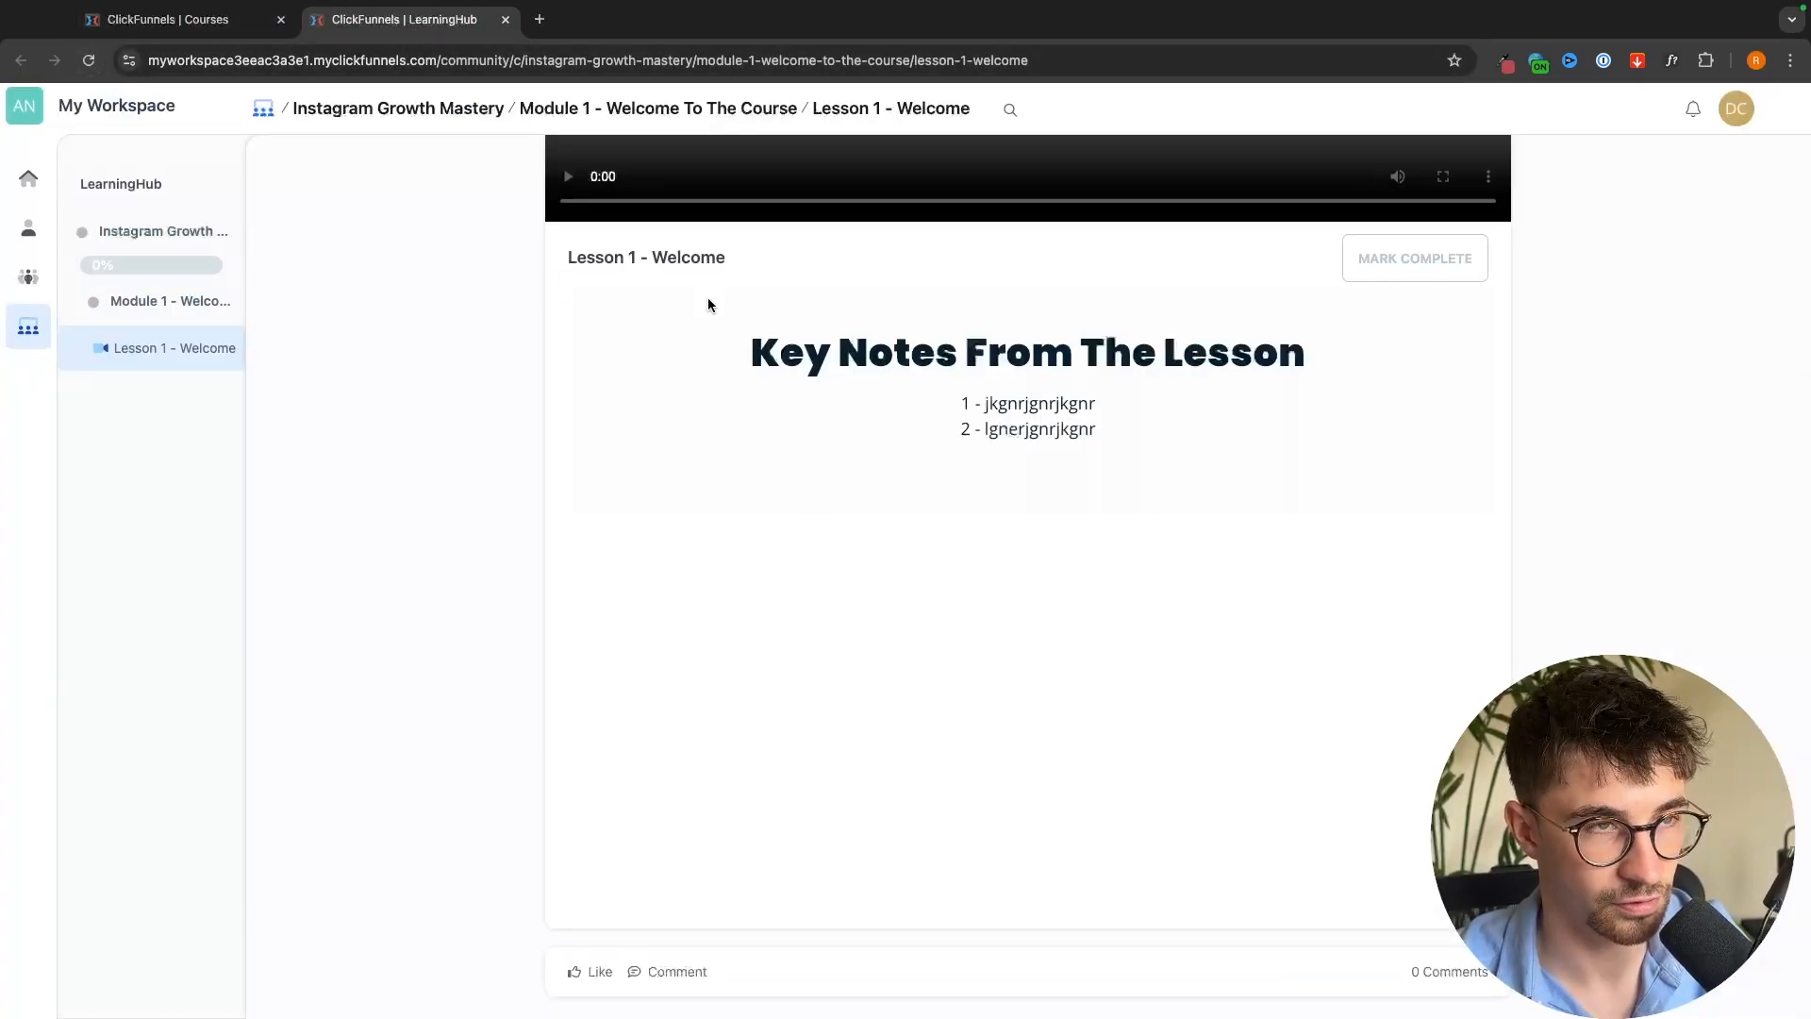
scroll(1083, 404, up, 2)
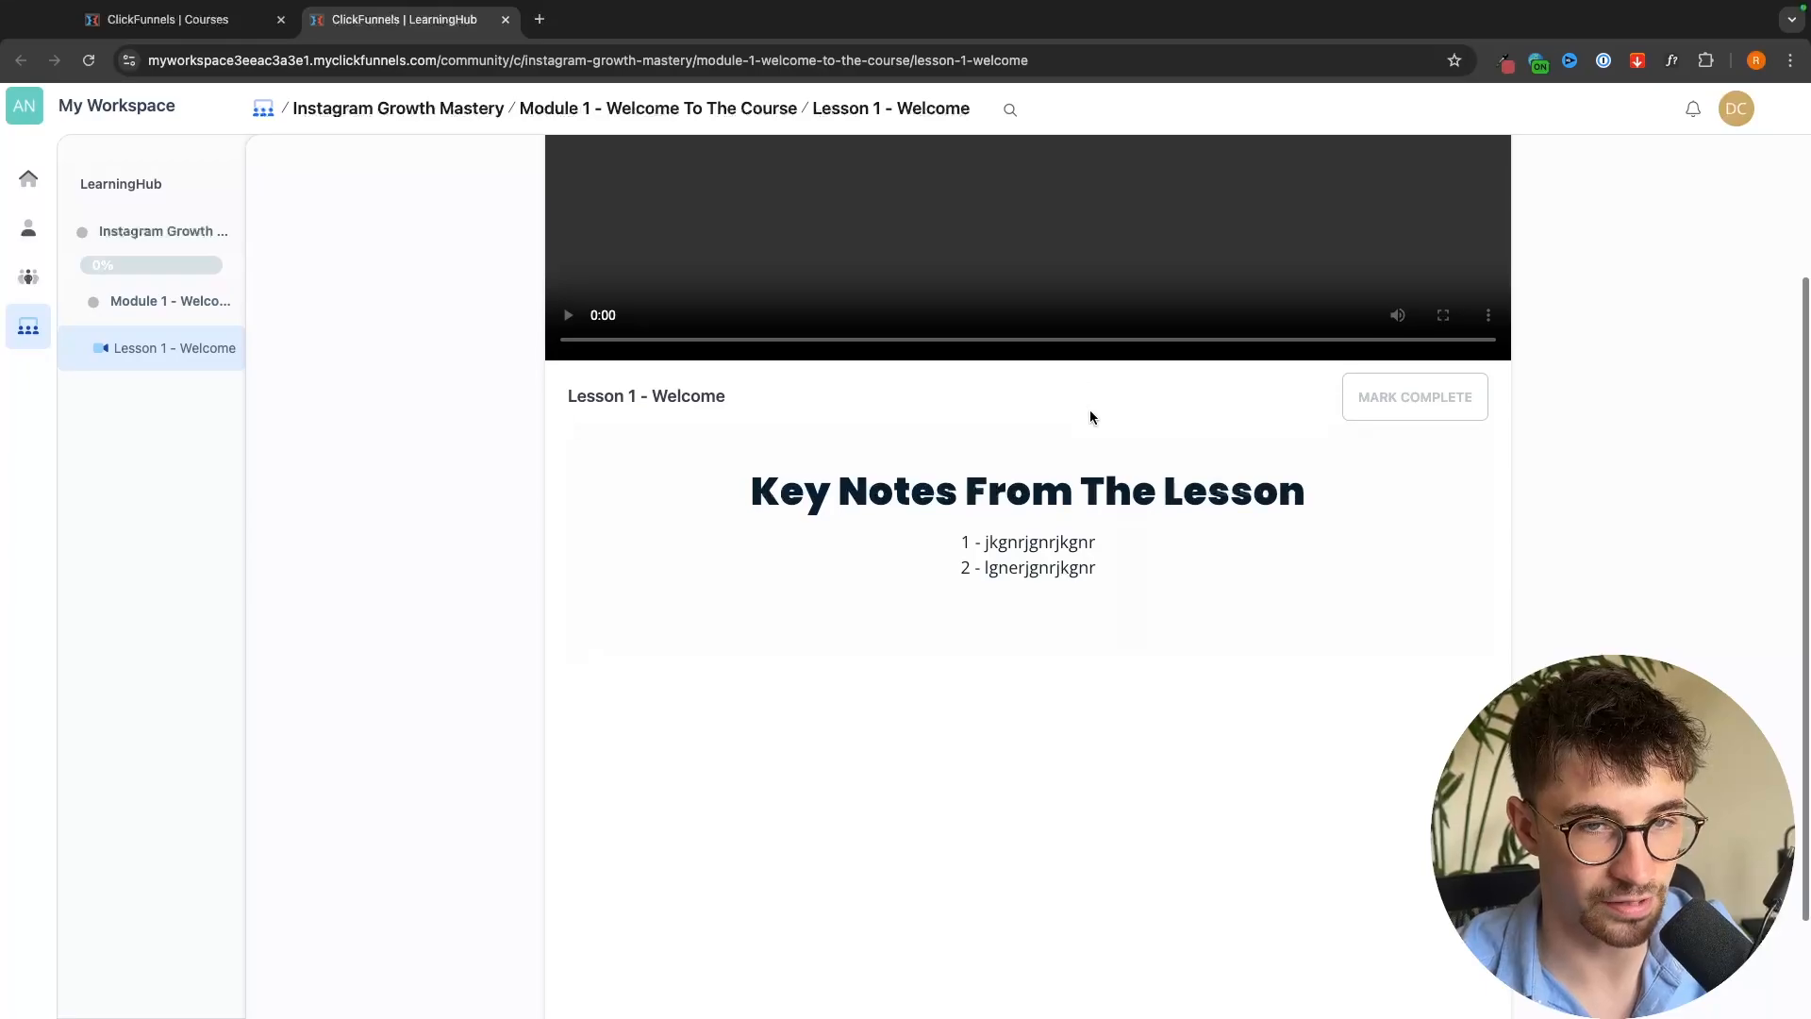
scroll(1158, 493, down, 1)
scroll(801, 412, up, 4)
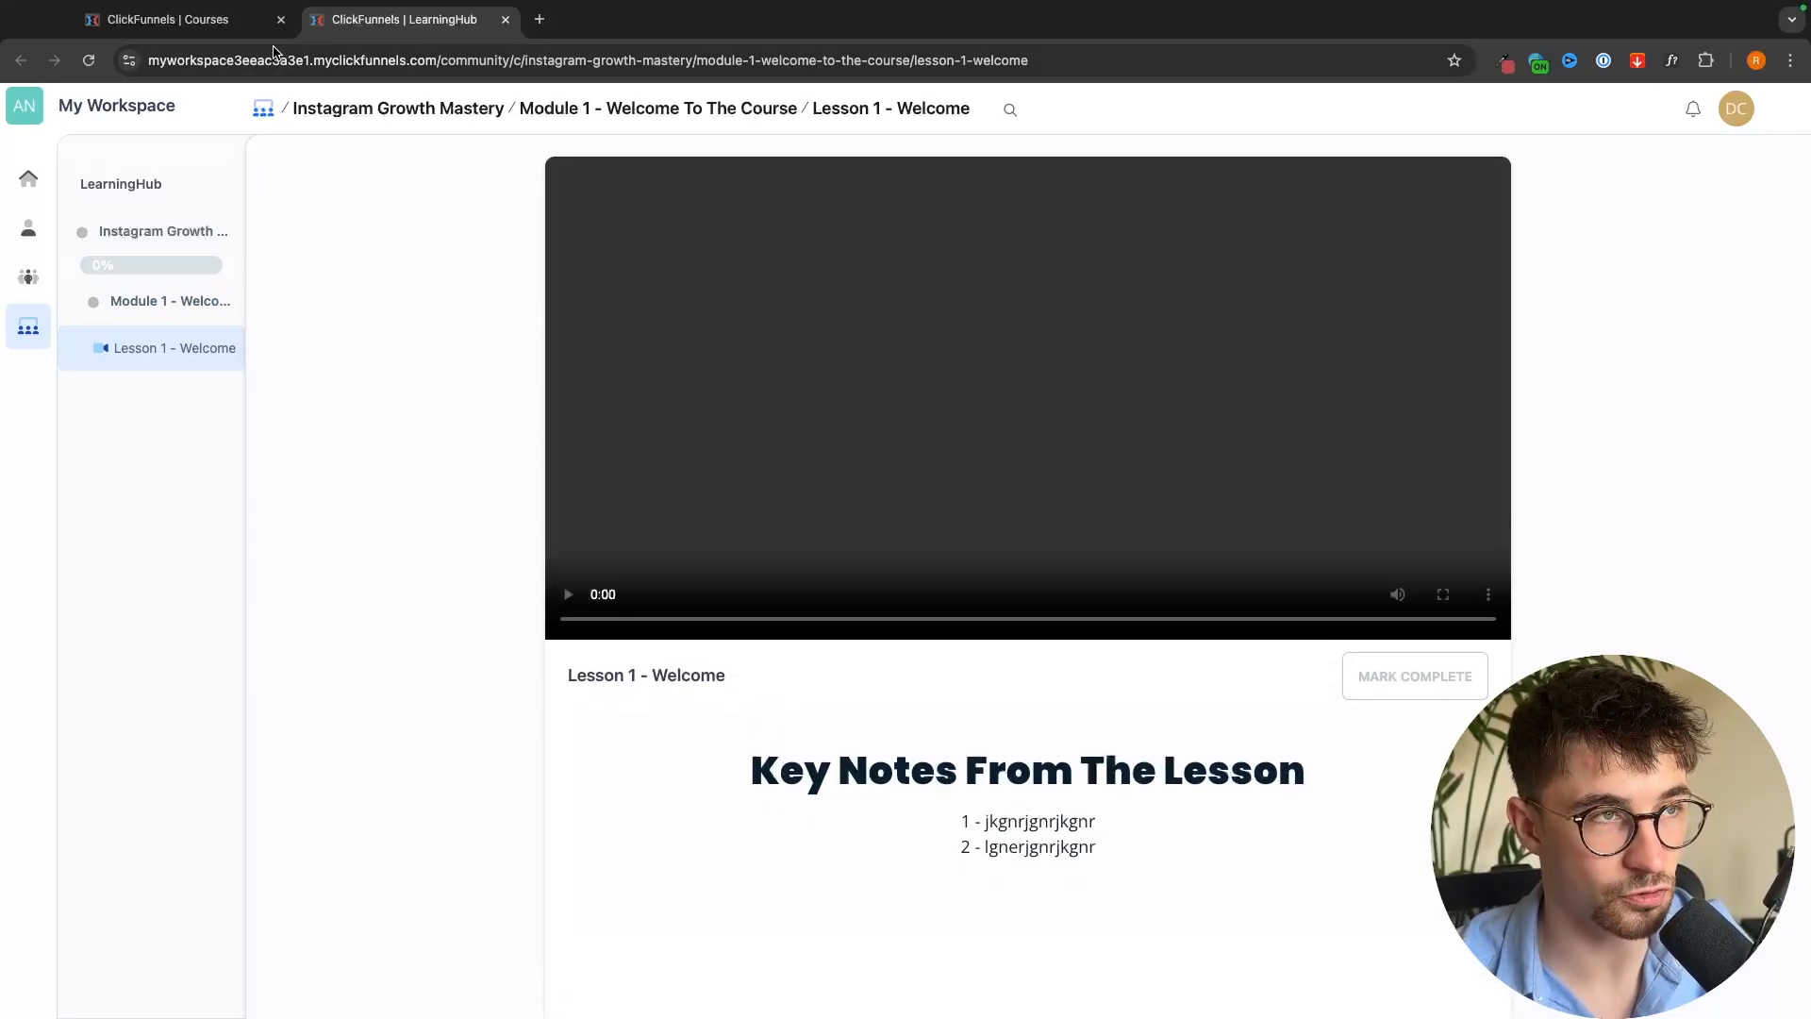
key(ctrl+shift+Tab)
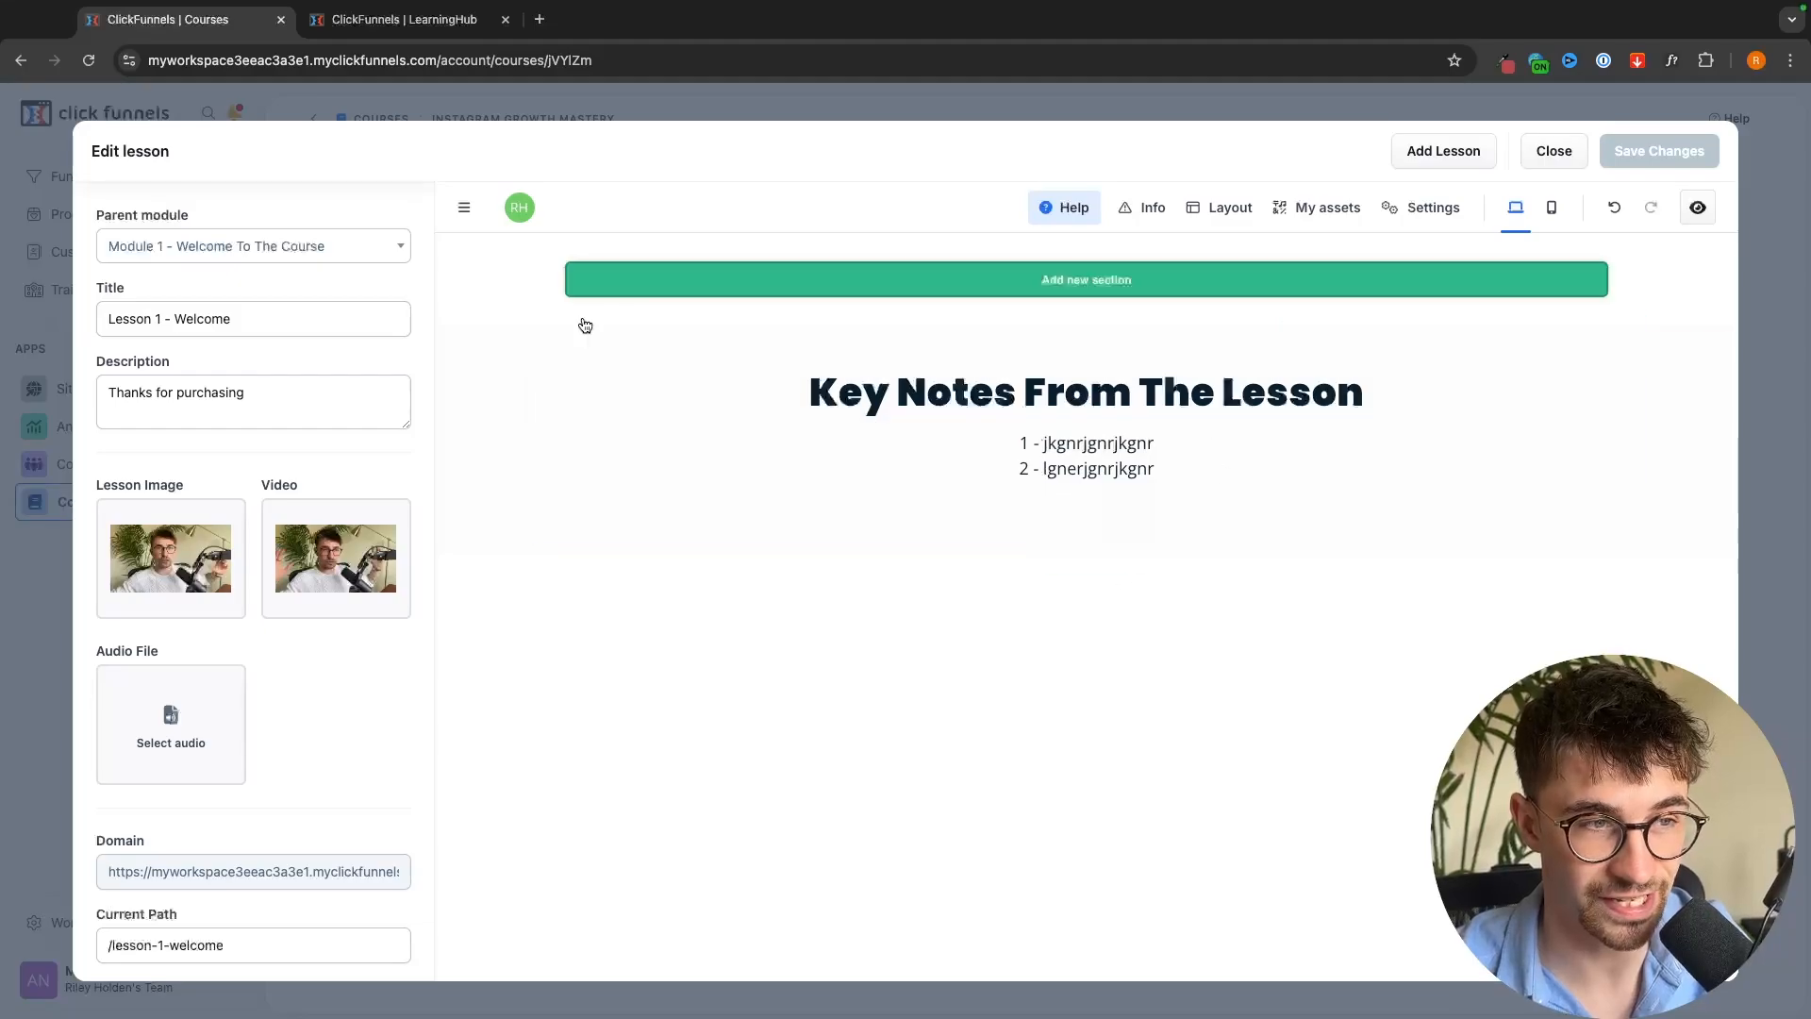
Close Lesson 1, create "Lesson 2 - What you will learn" in Module 1, and briefly view the new lesson's editor
click(1546, 153)
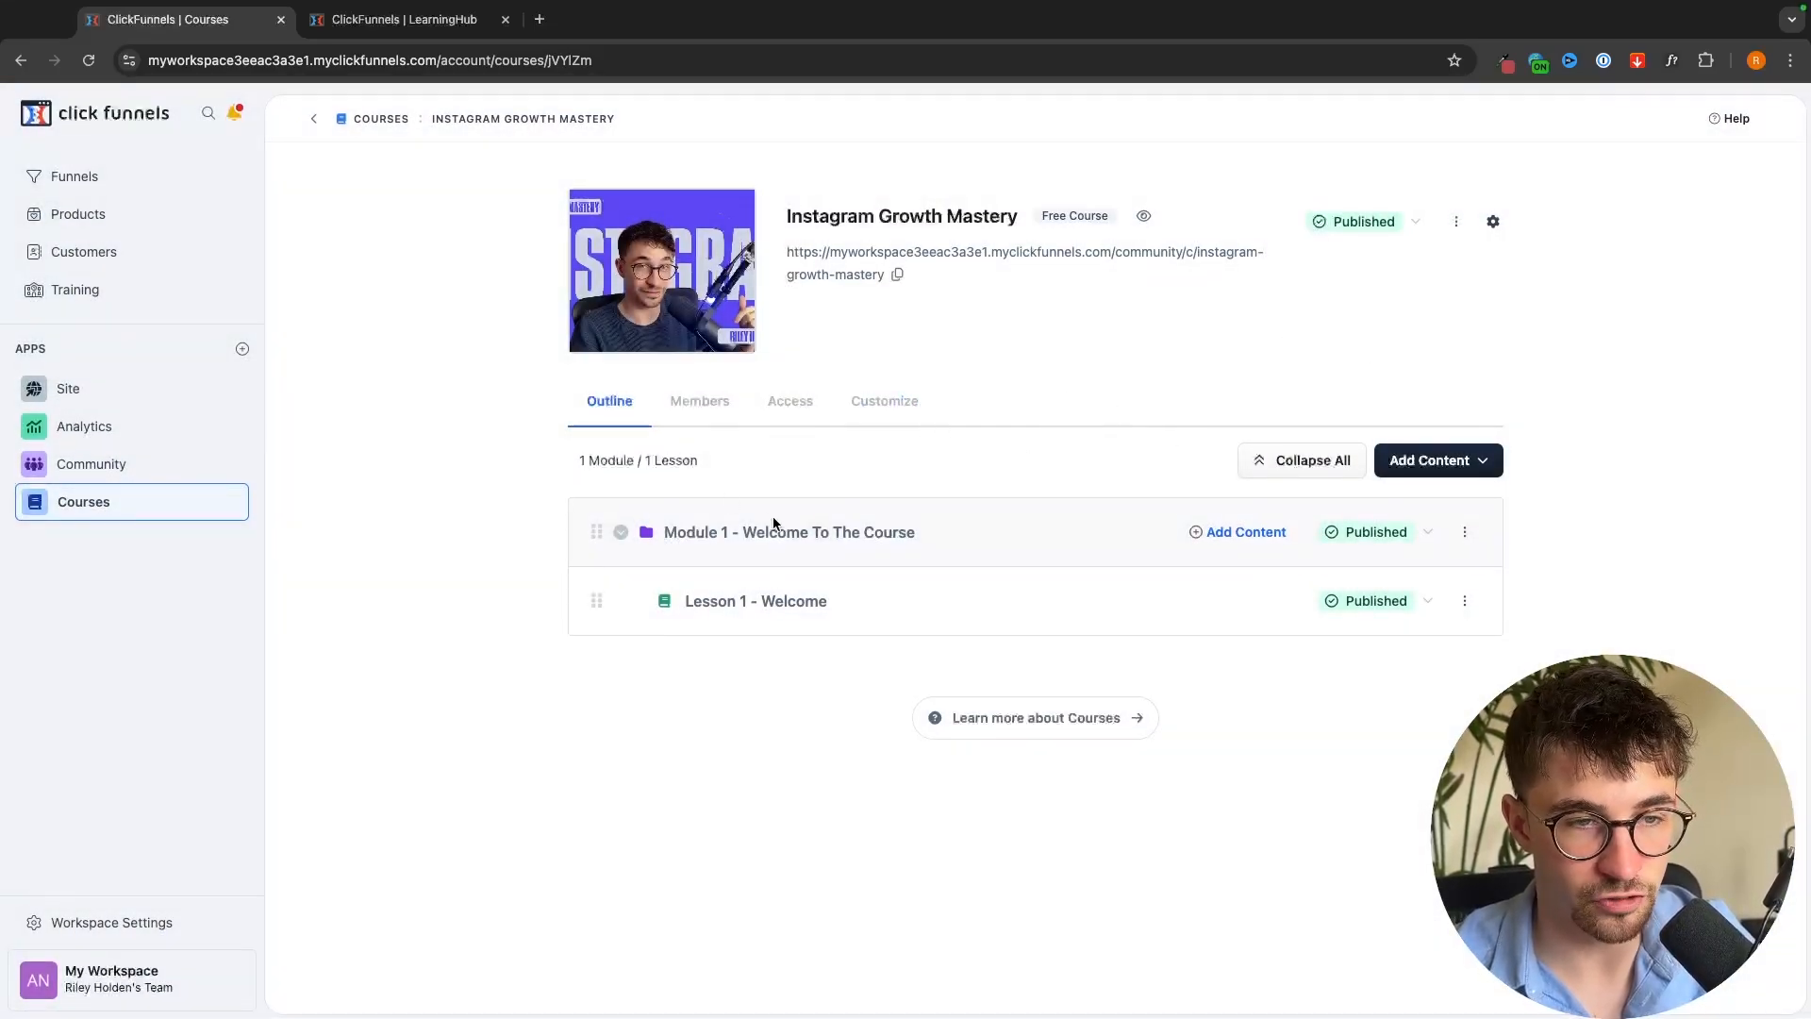
click(1226, 531)
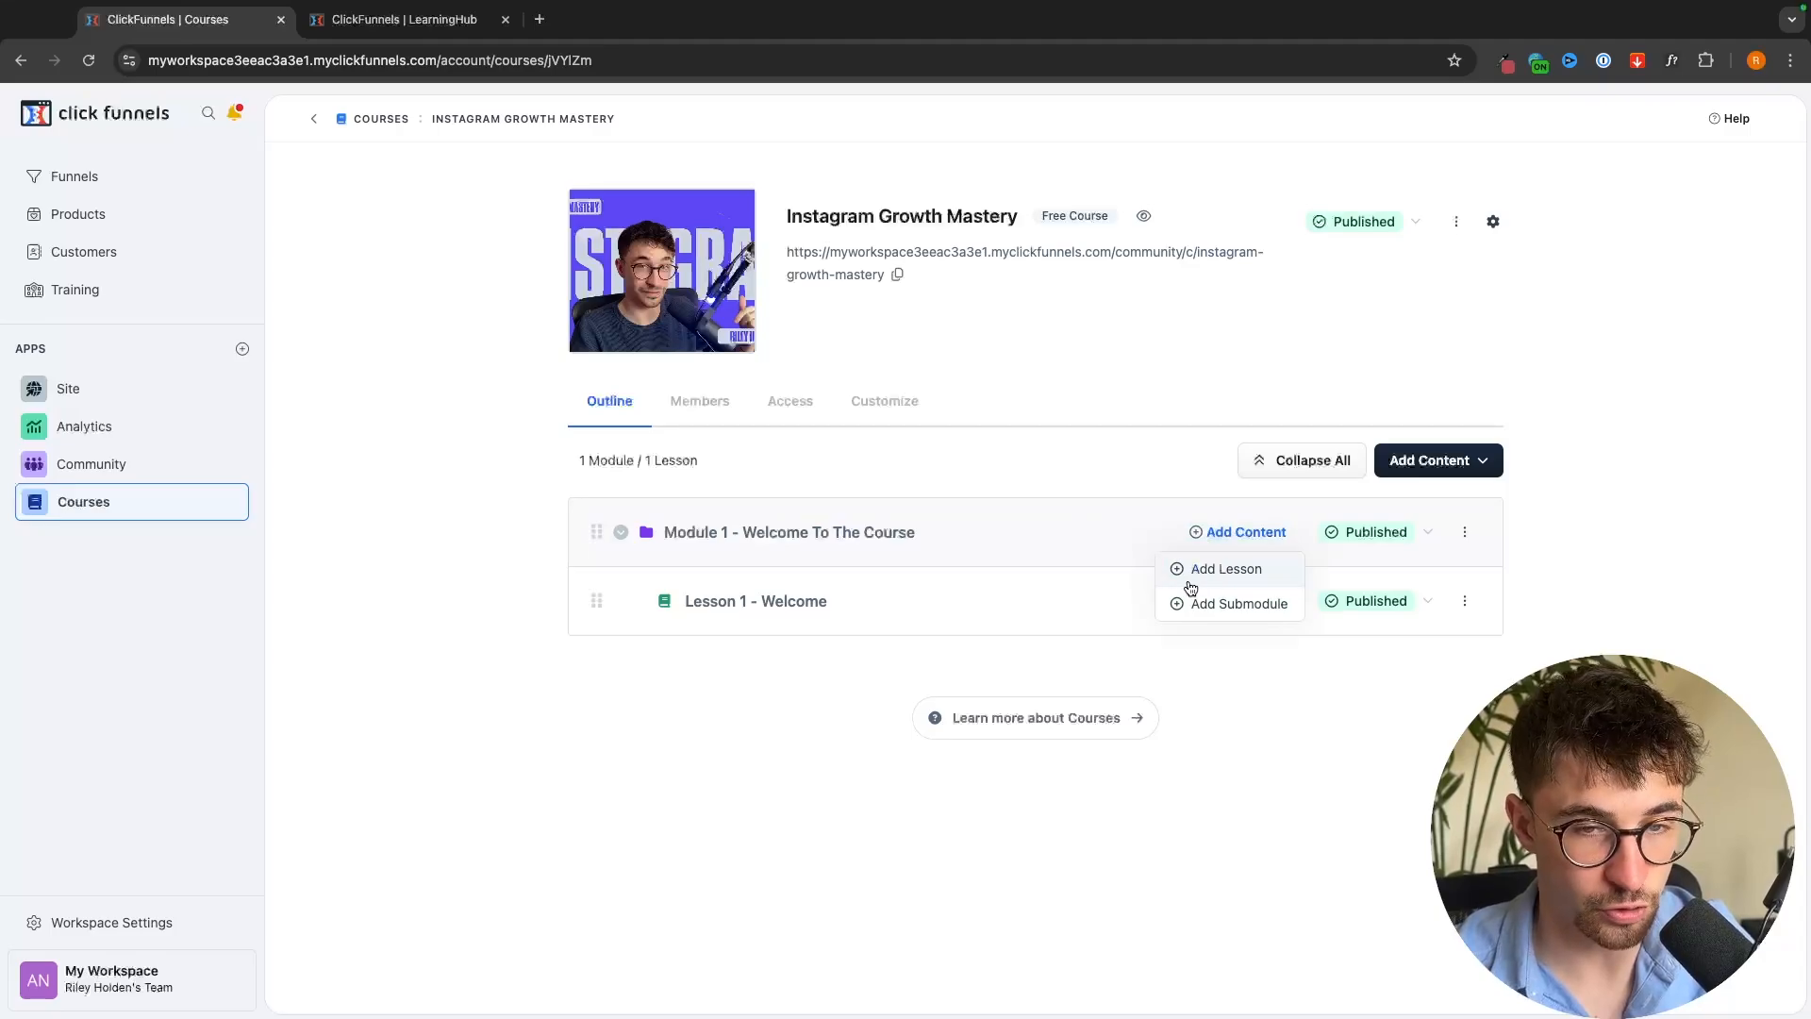
click(1226, 570)
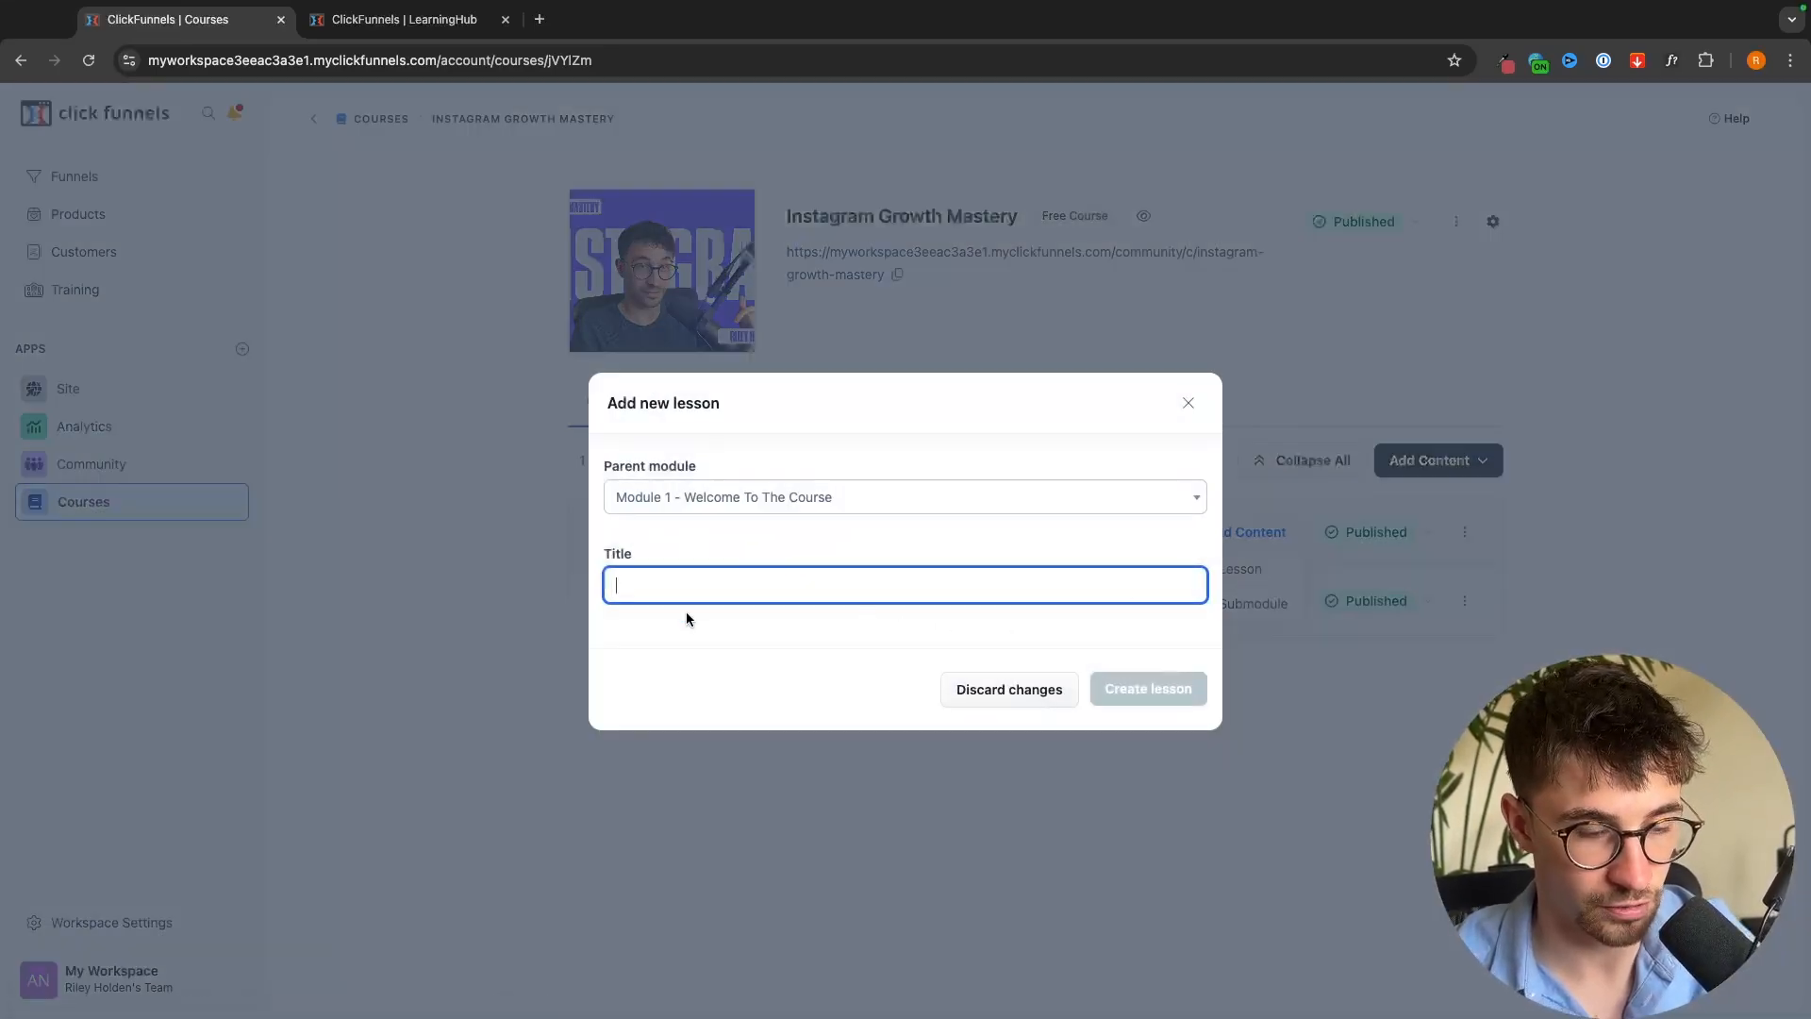
text(Lesson 2 - What you will learn)
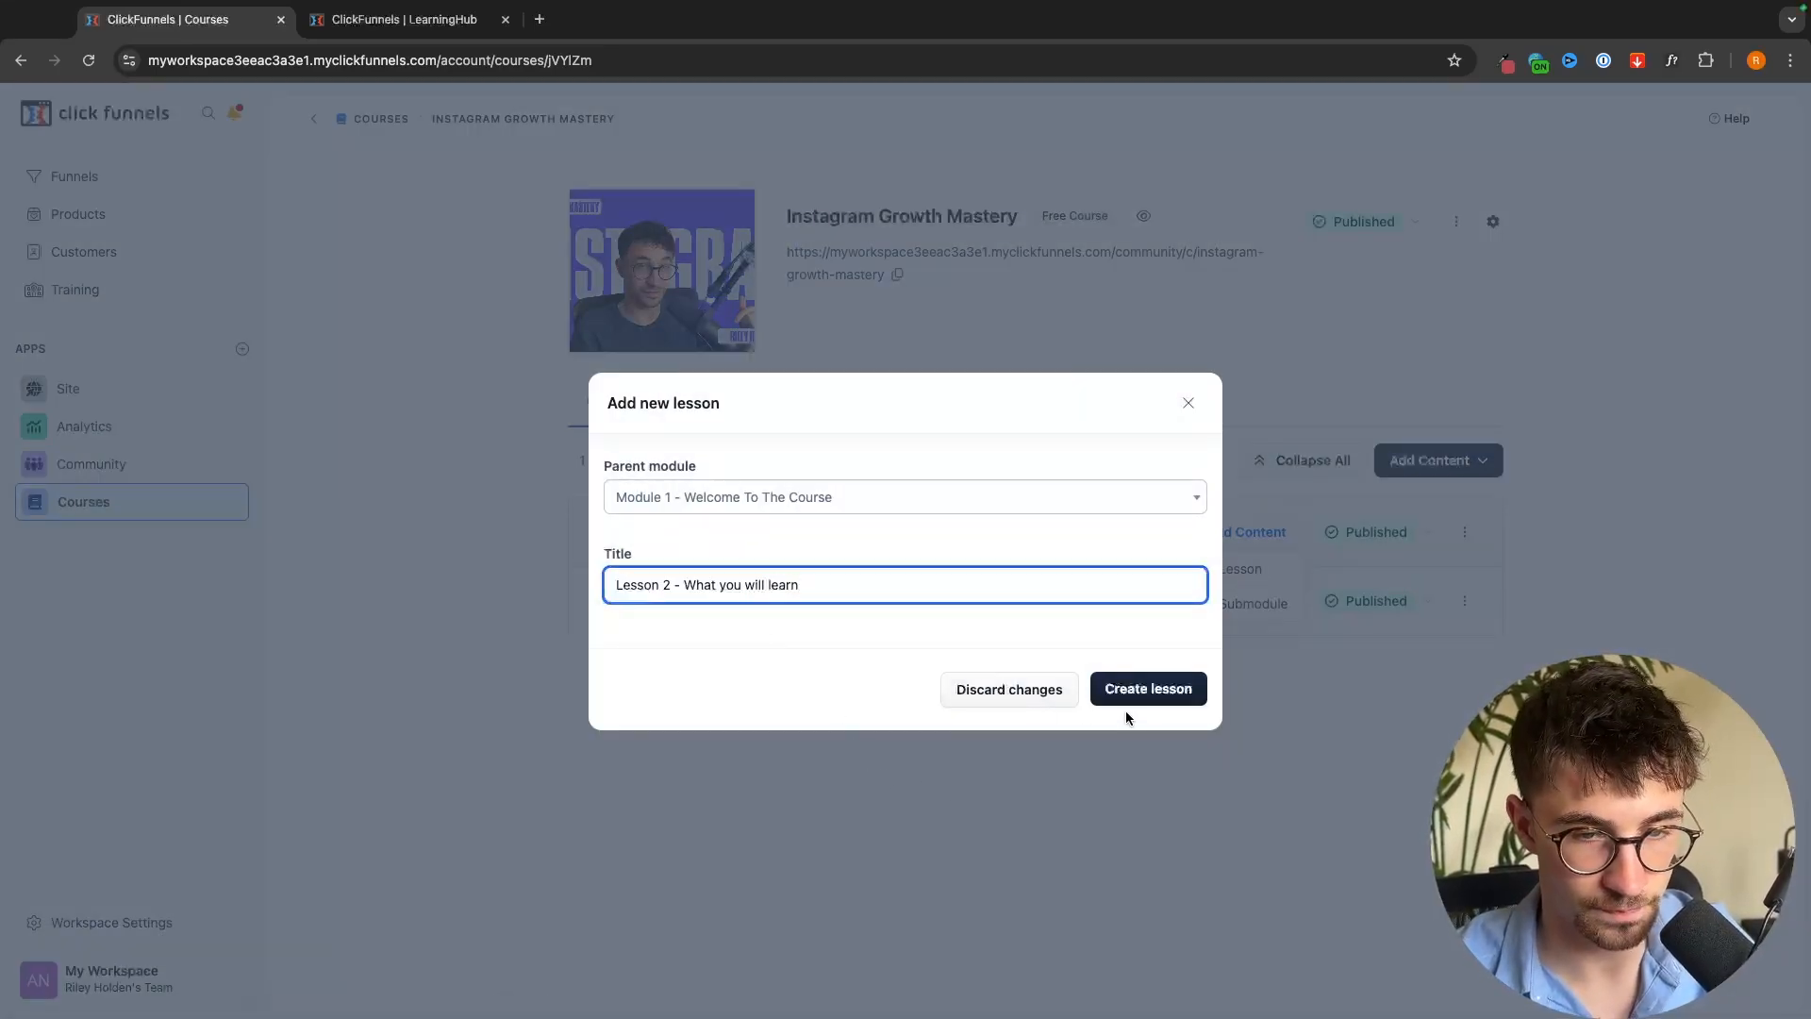
click(1130, 693)
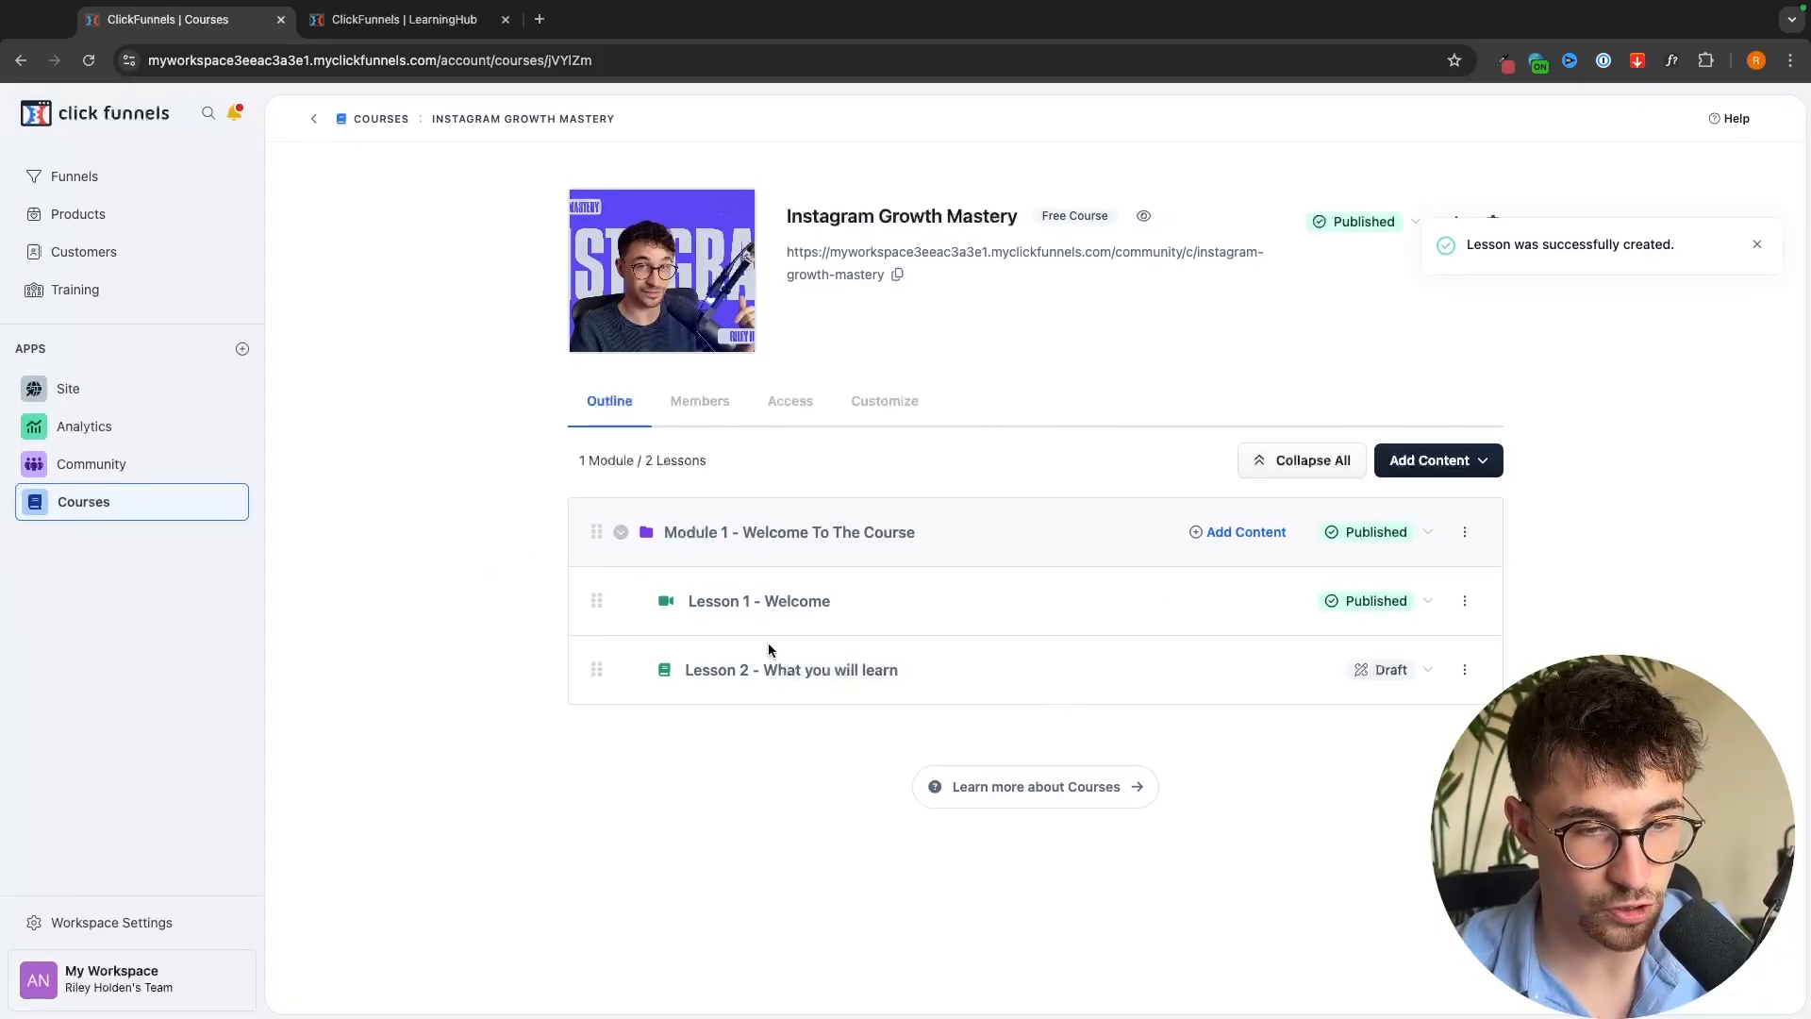
click(779, 668)
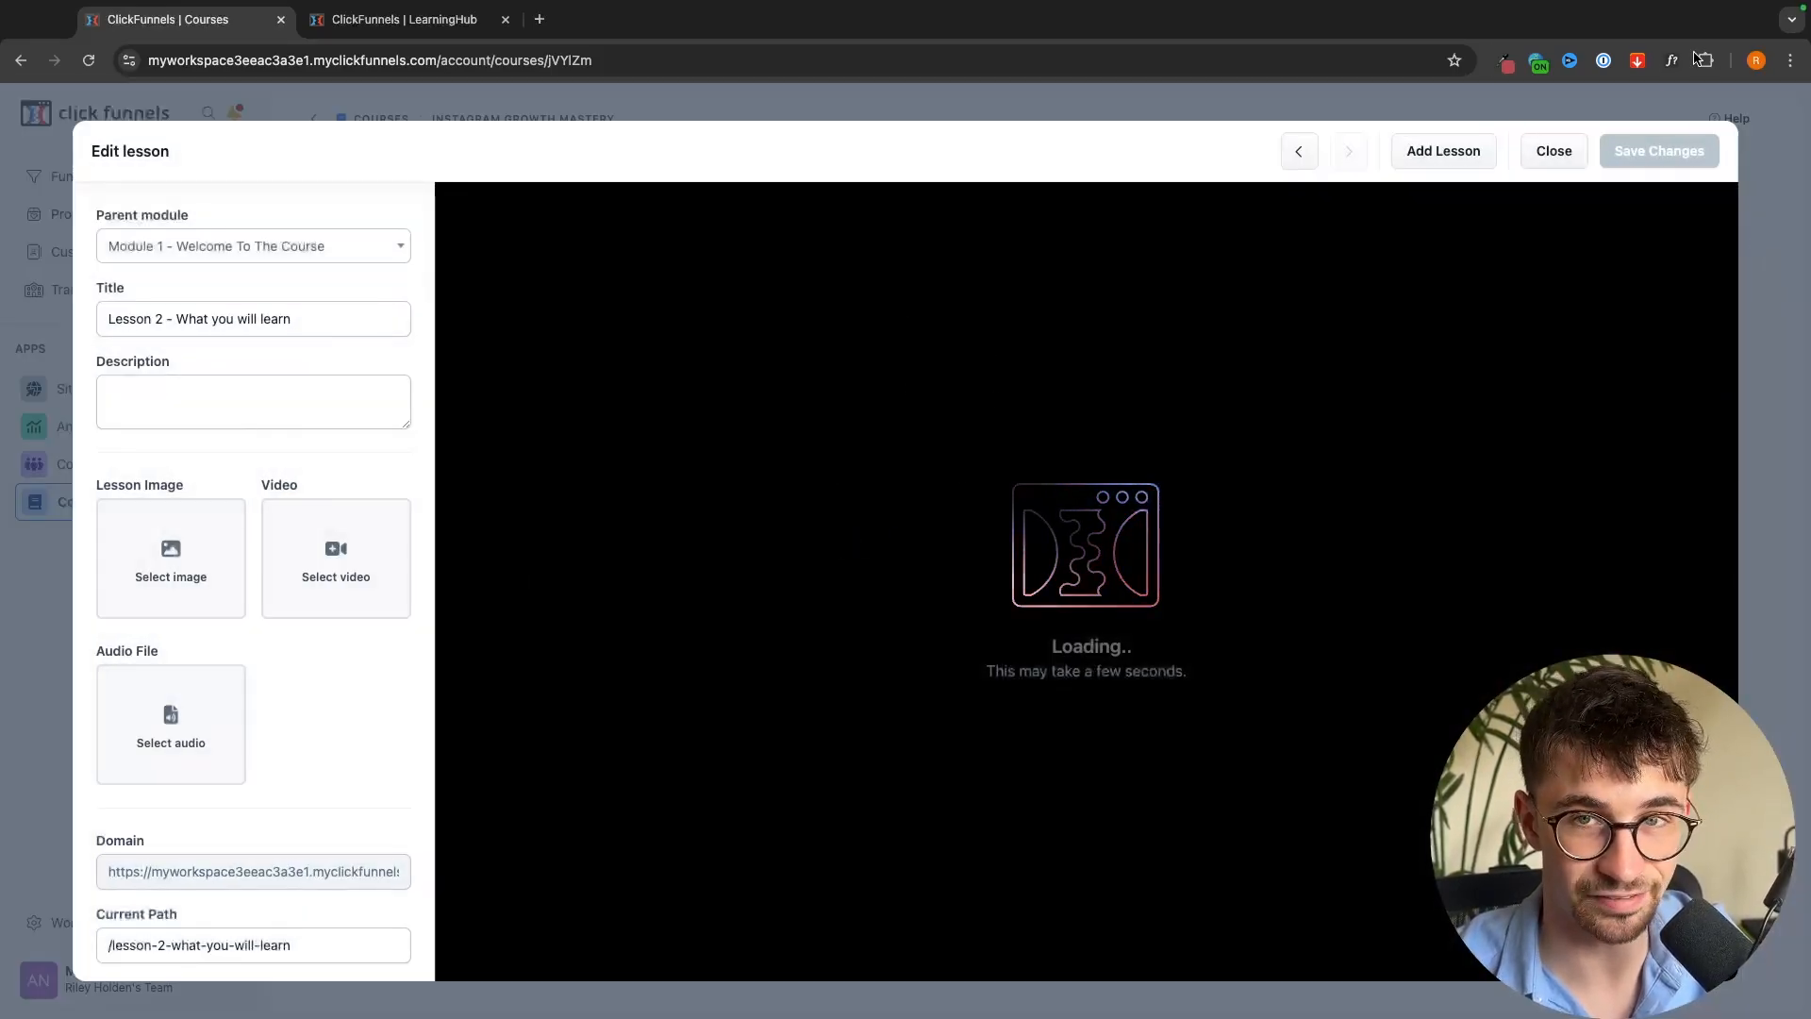
click(1561, 150)
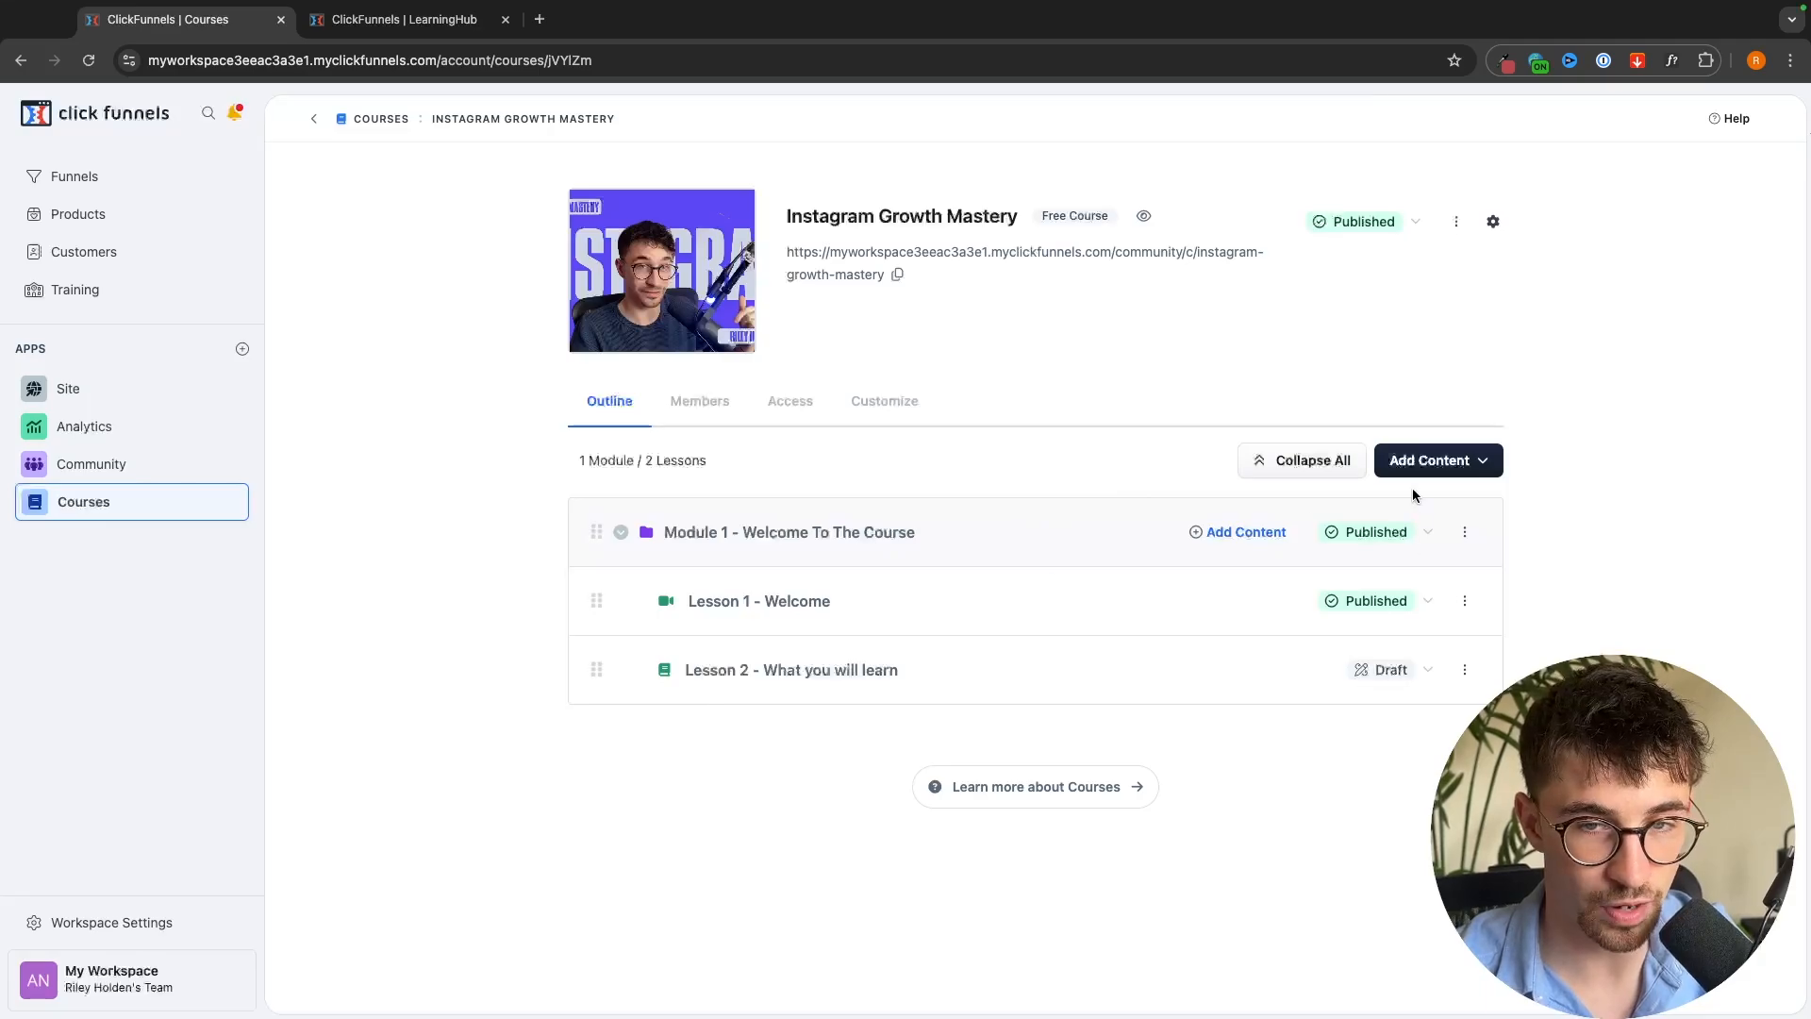
Create a top-level module titled "Module 2 - Instagram Basics" in the course outline
click(1429, 460)
click(1111, 528)
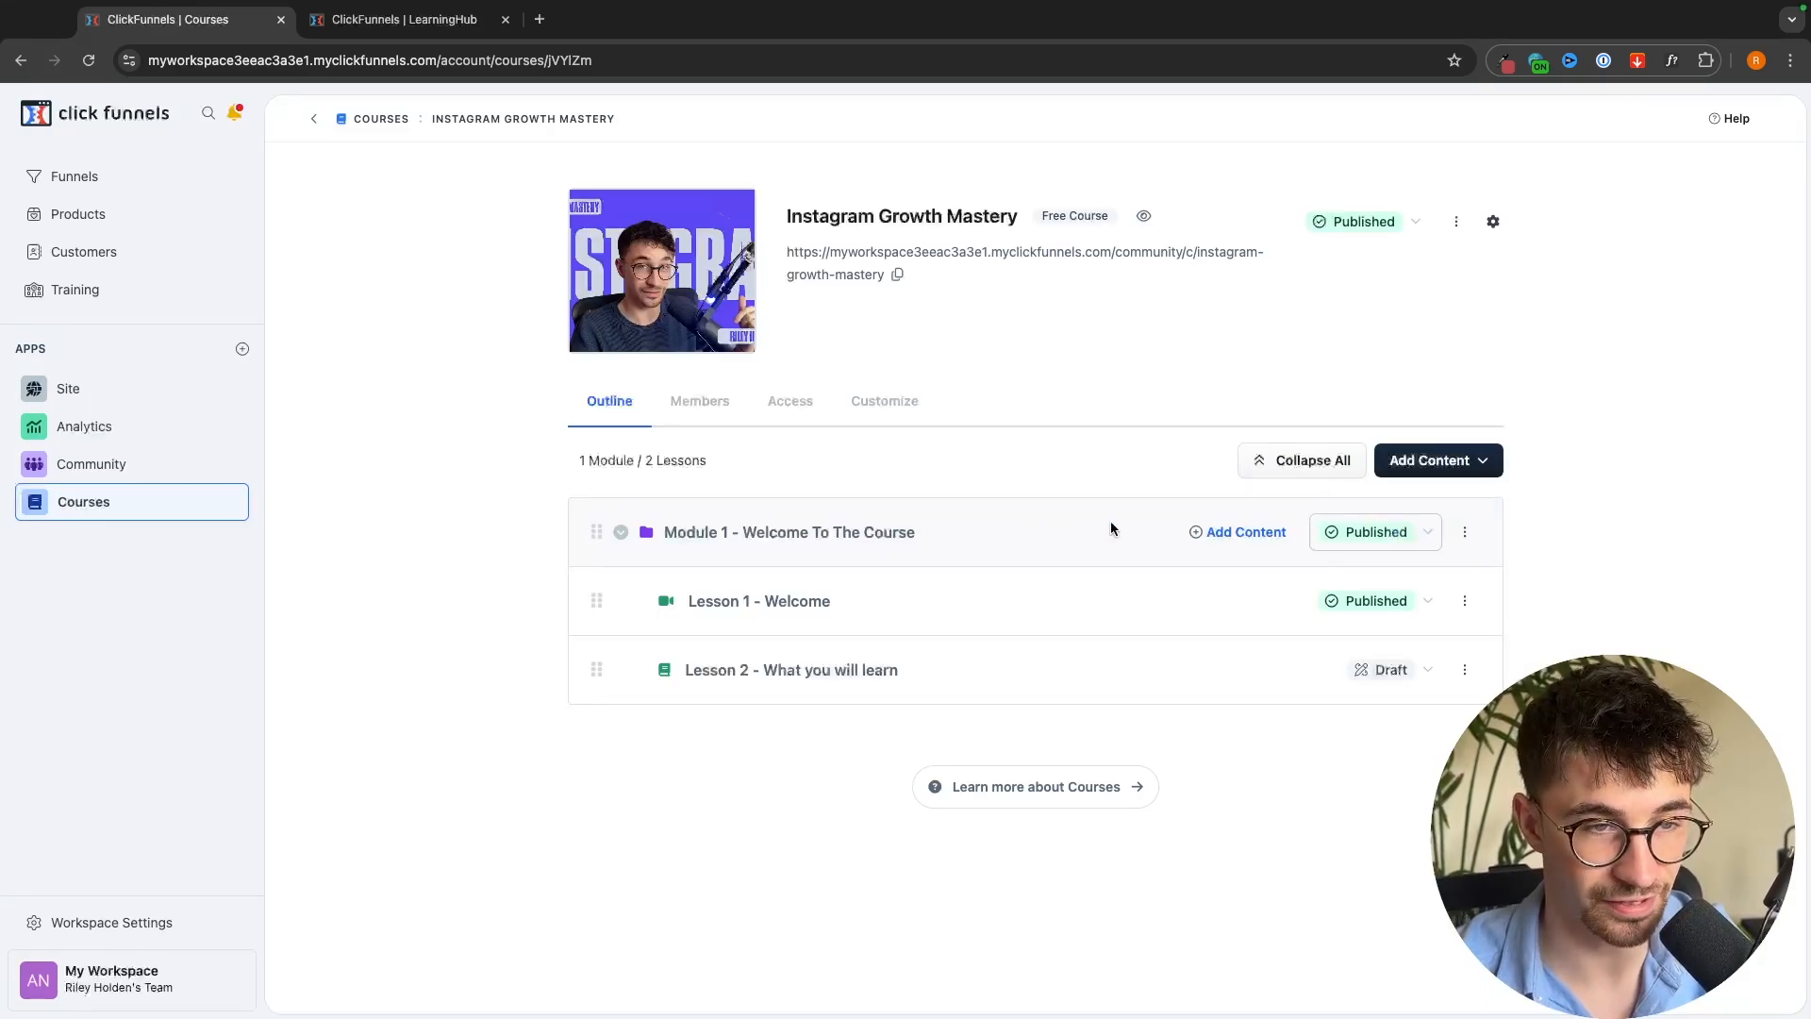
text(Modul)
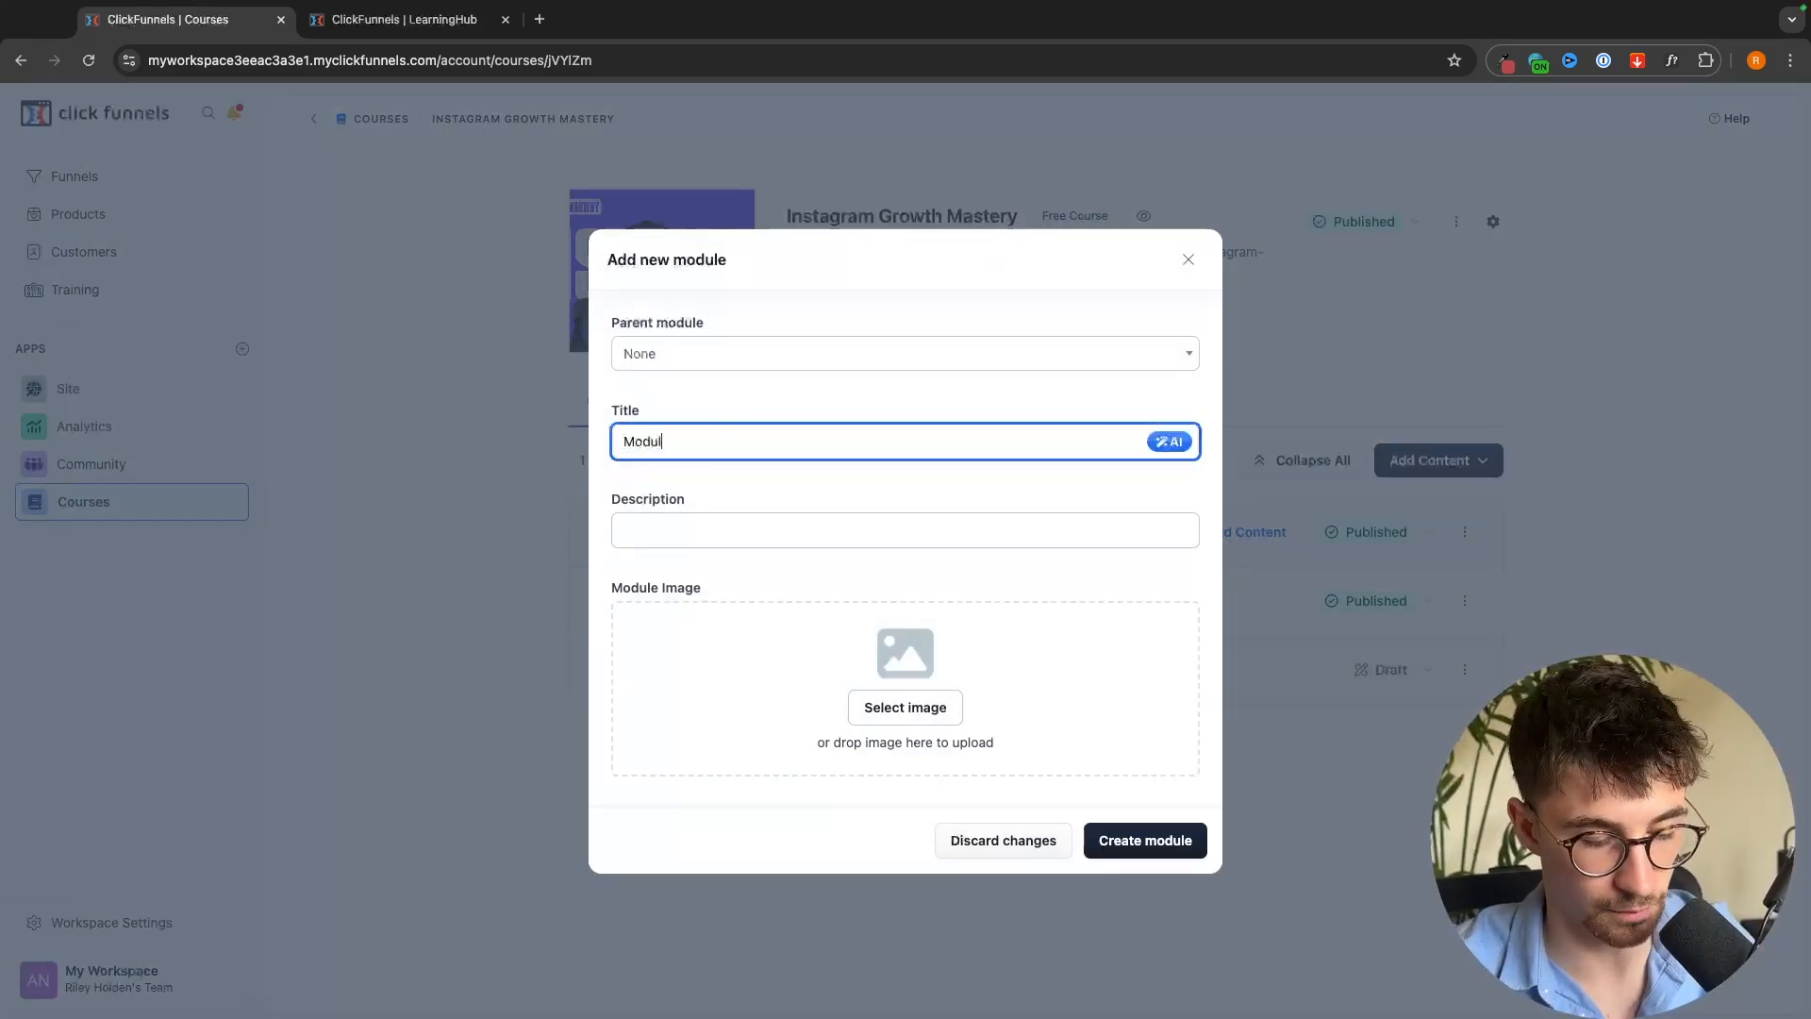
text(e 2 - Instagram Basics)
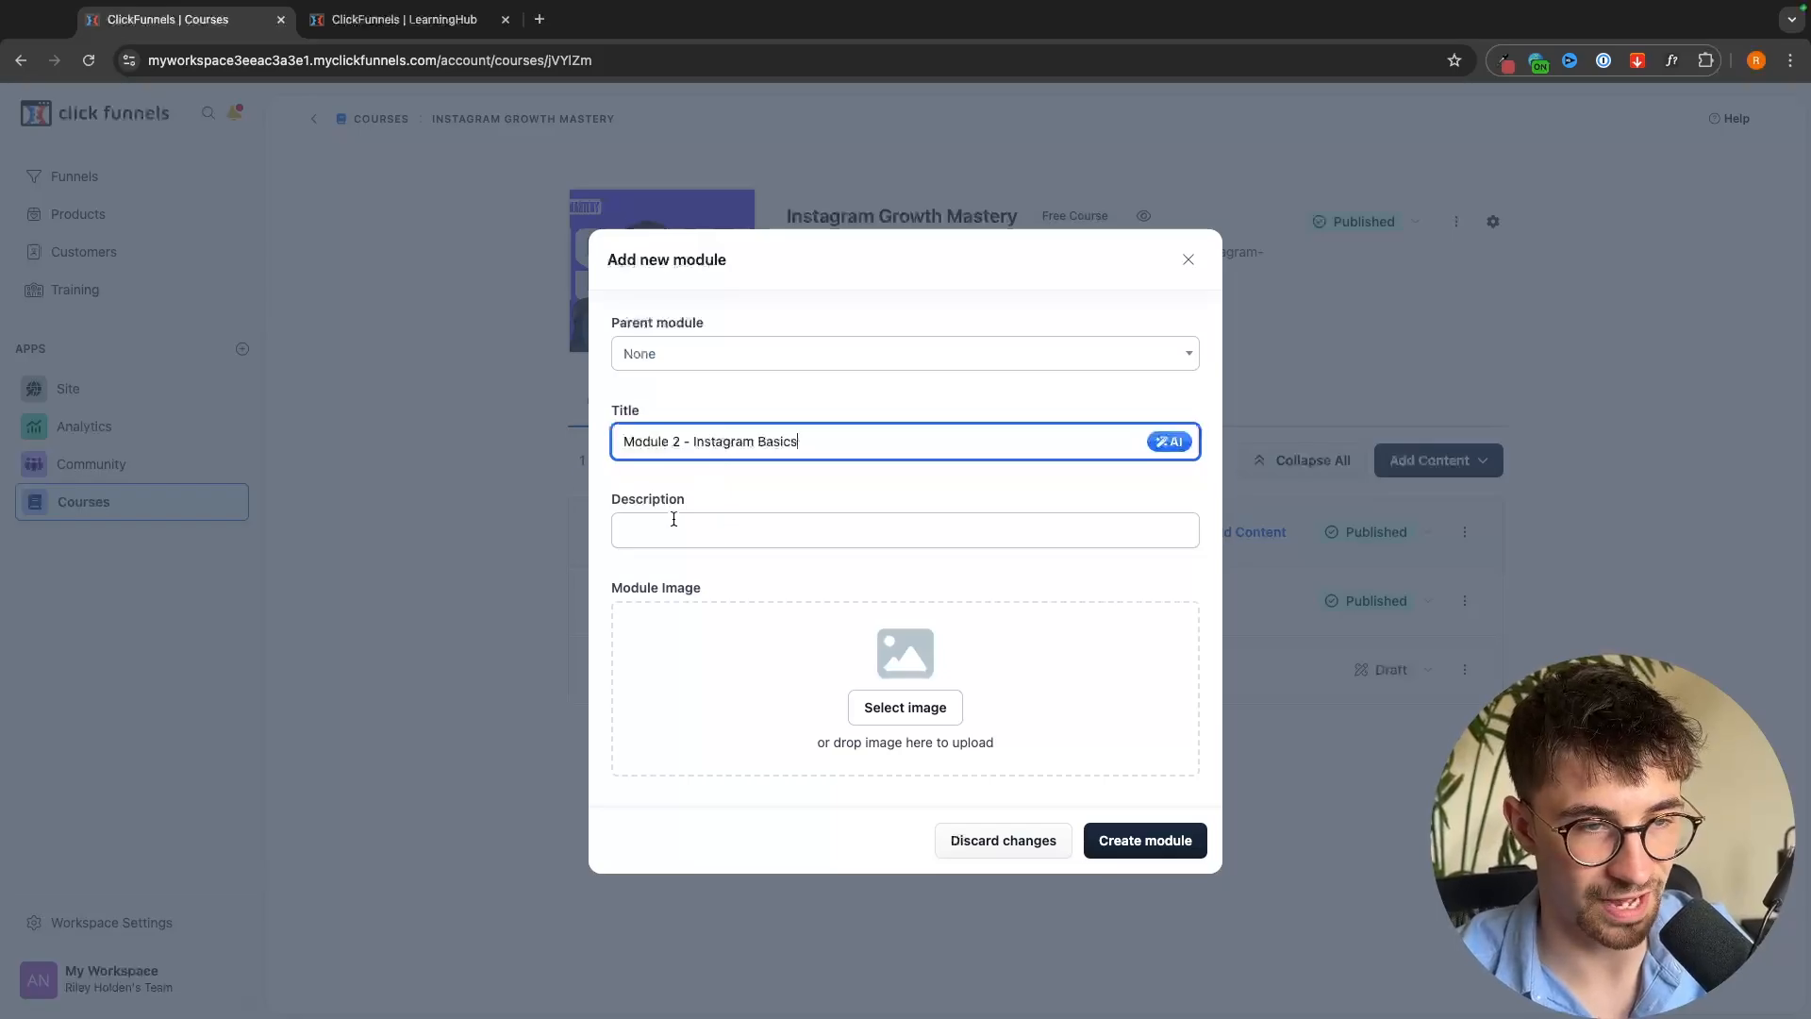
click(1140, 836)
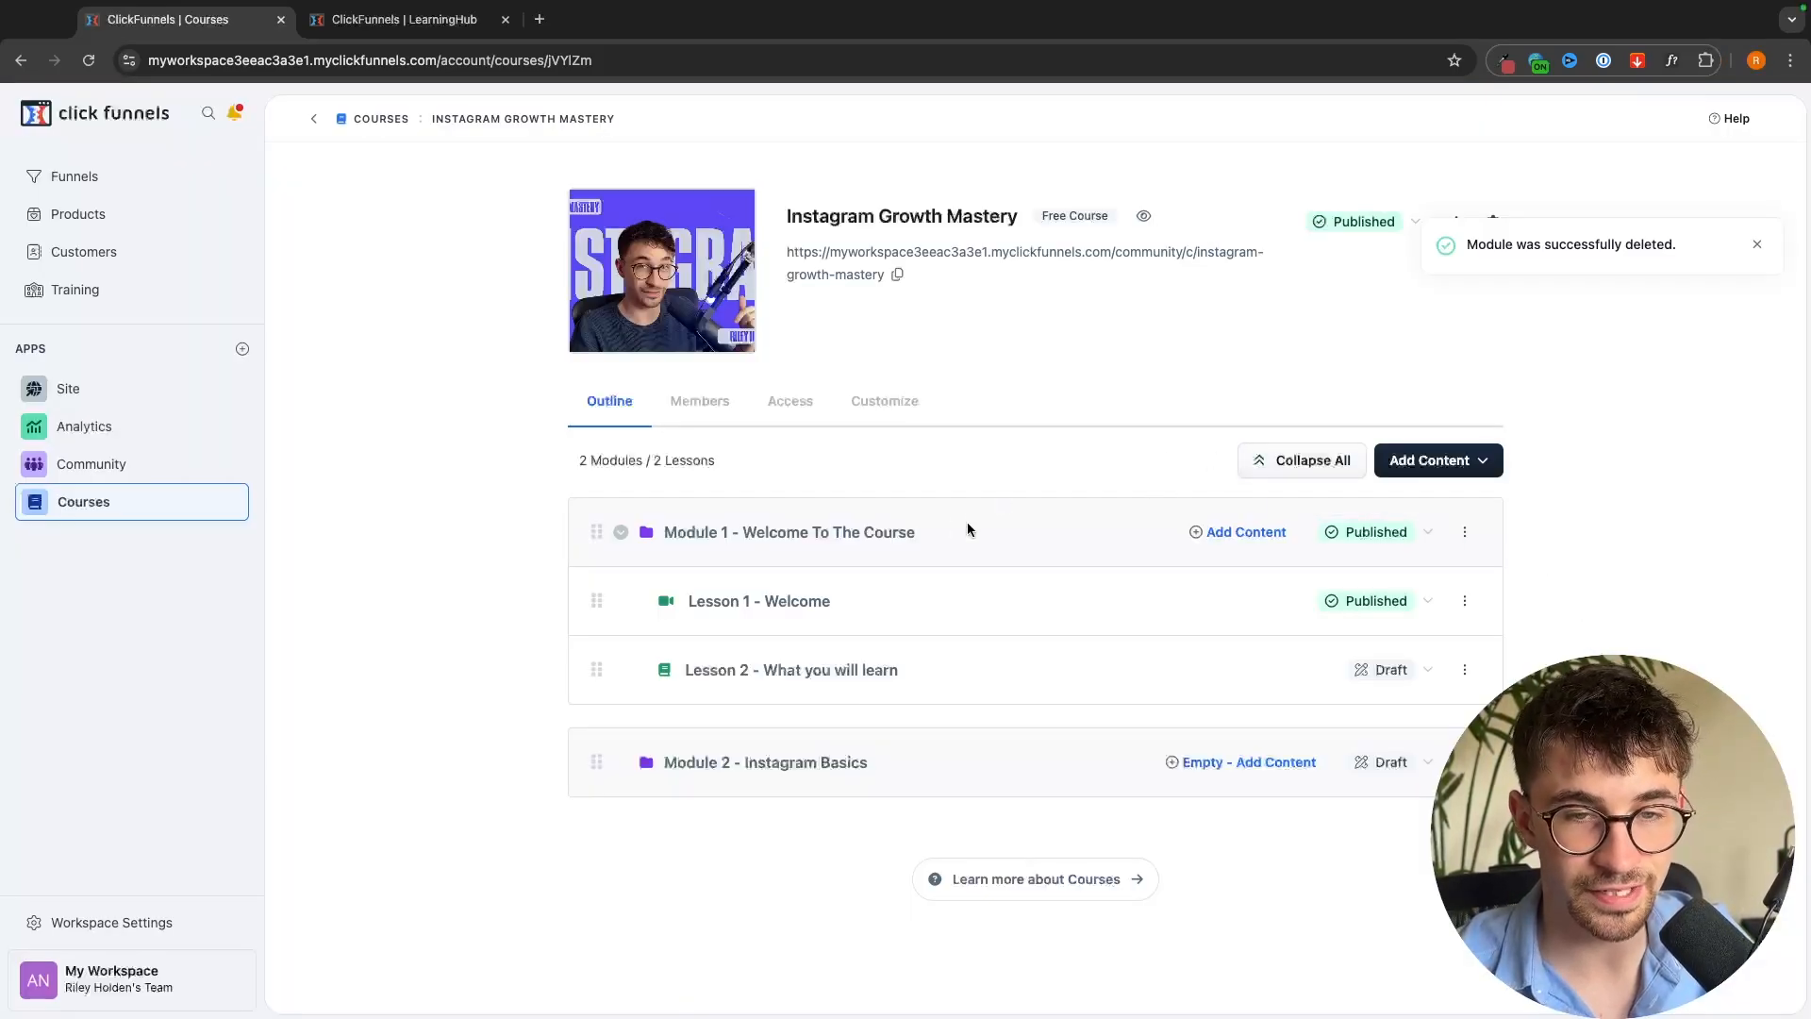
Create a submodule titled "Module 2.1 - Instagram Algorithm Basics" inside Module 2 - Instagram Basics
click(1247, 762)
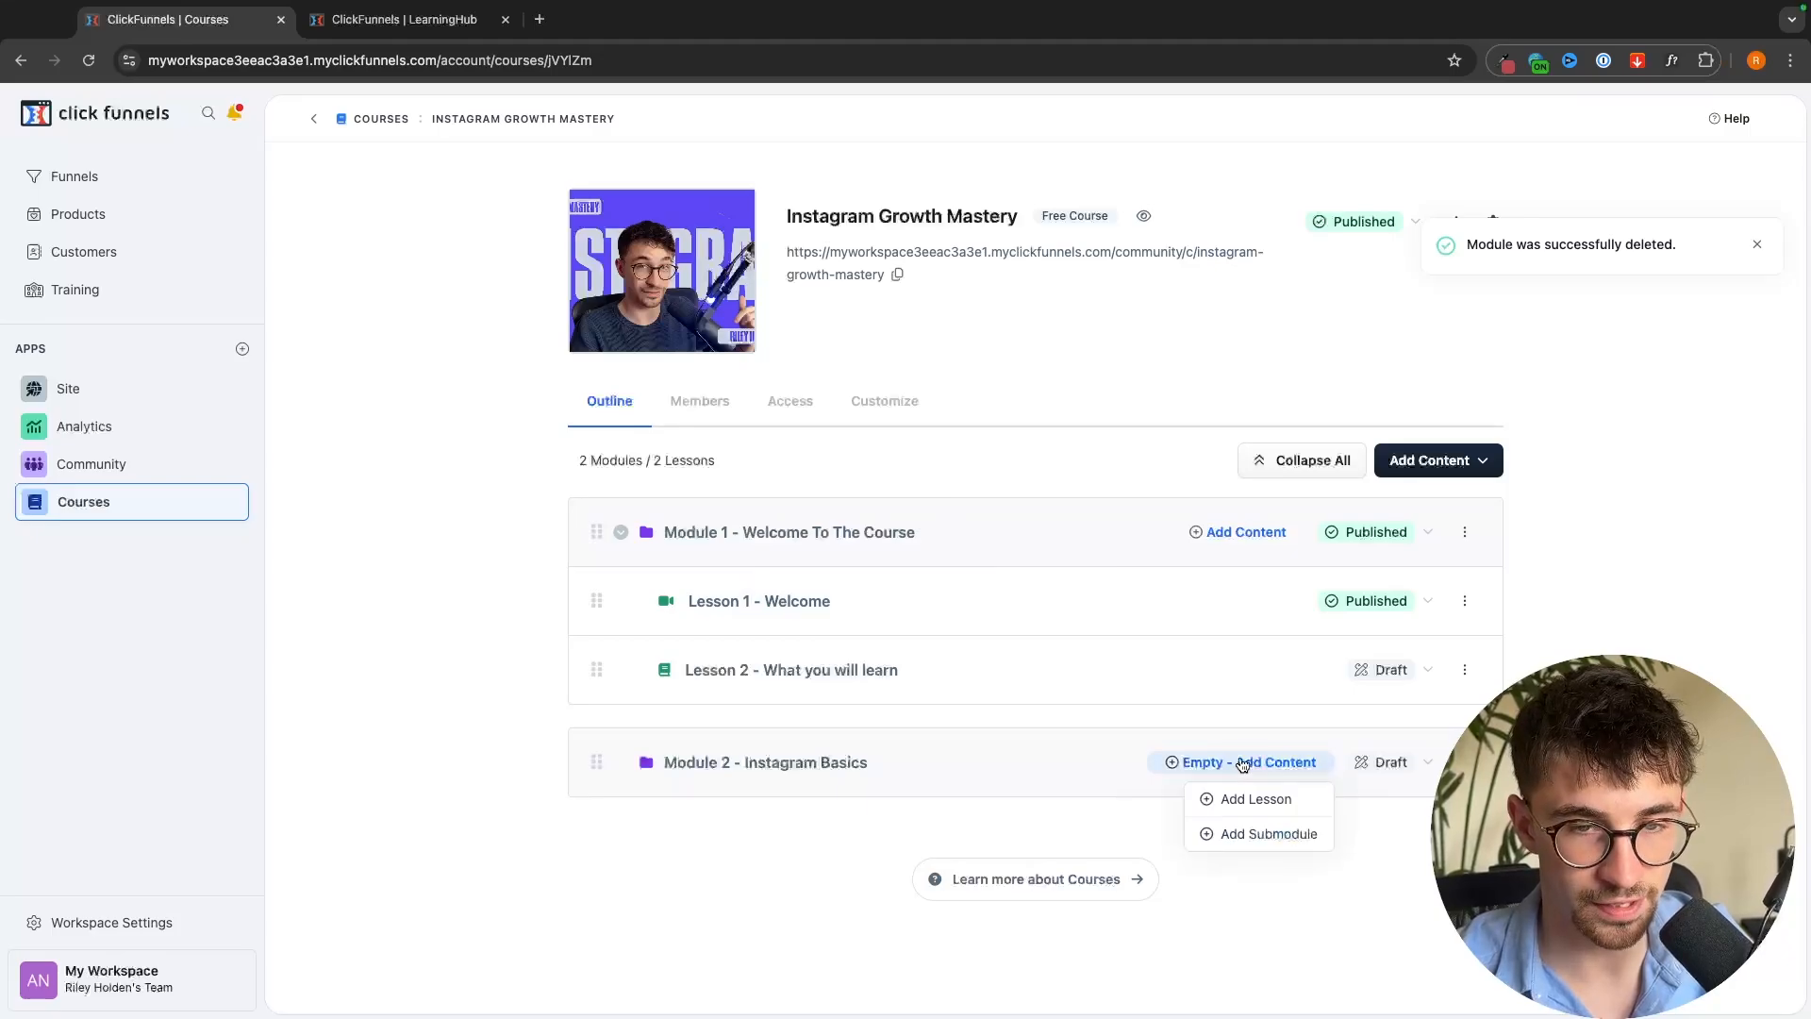
click(1243, 836)
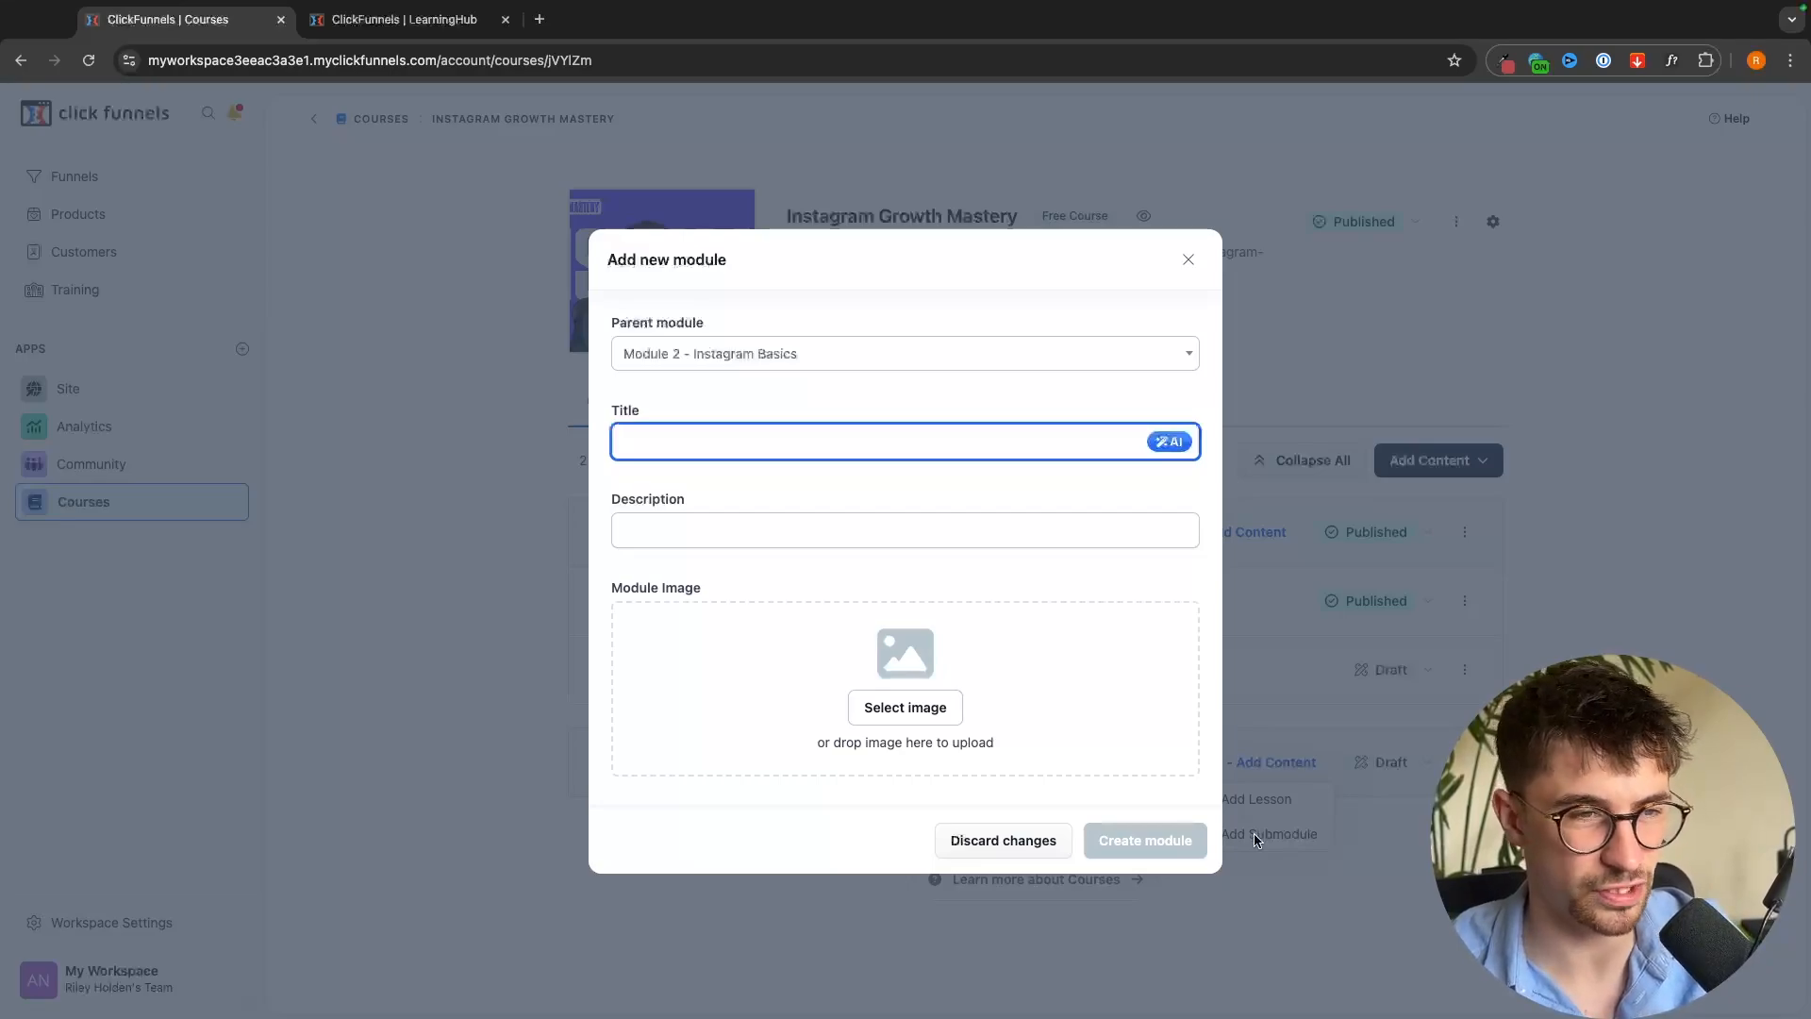
click(905, 354)
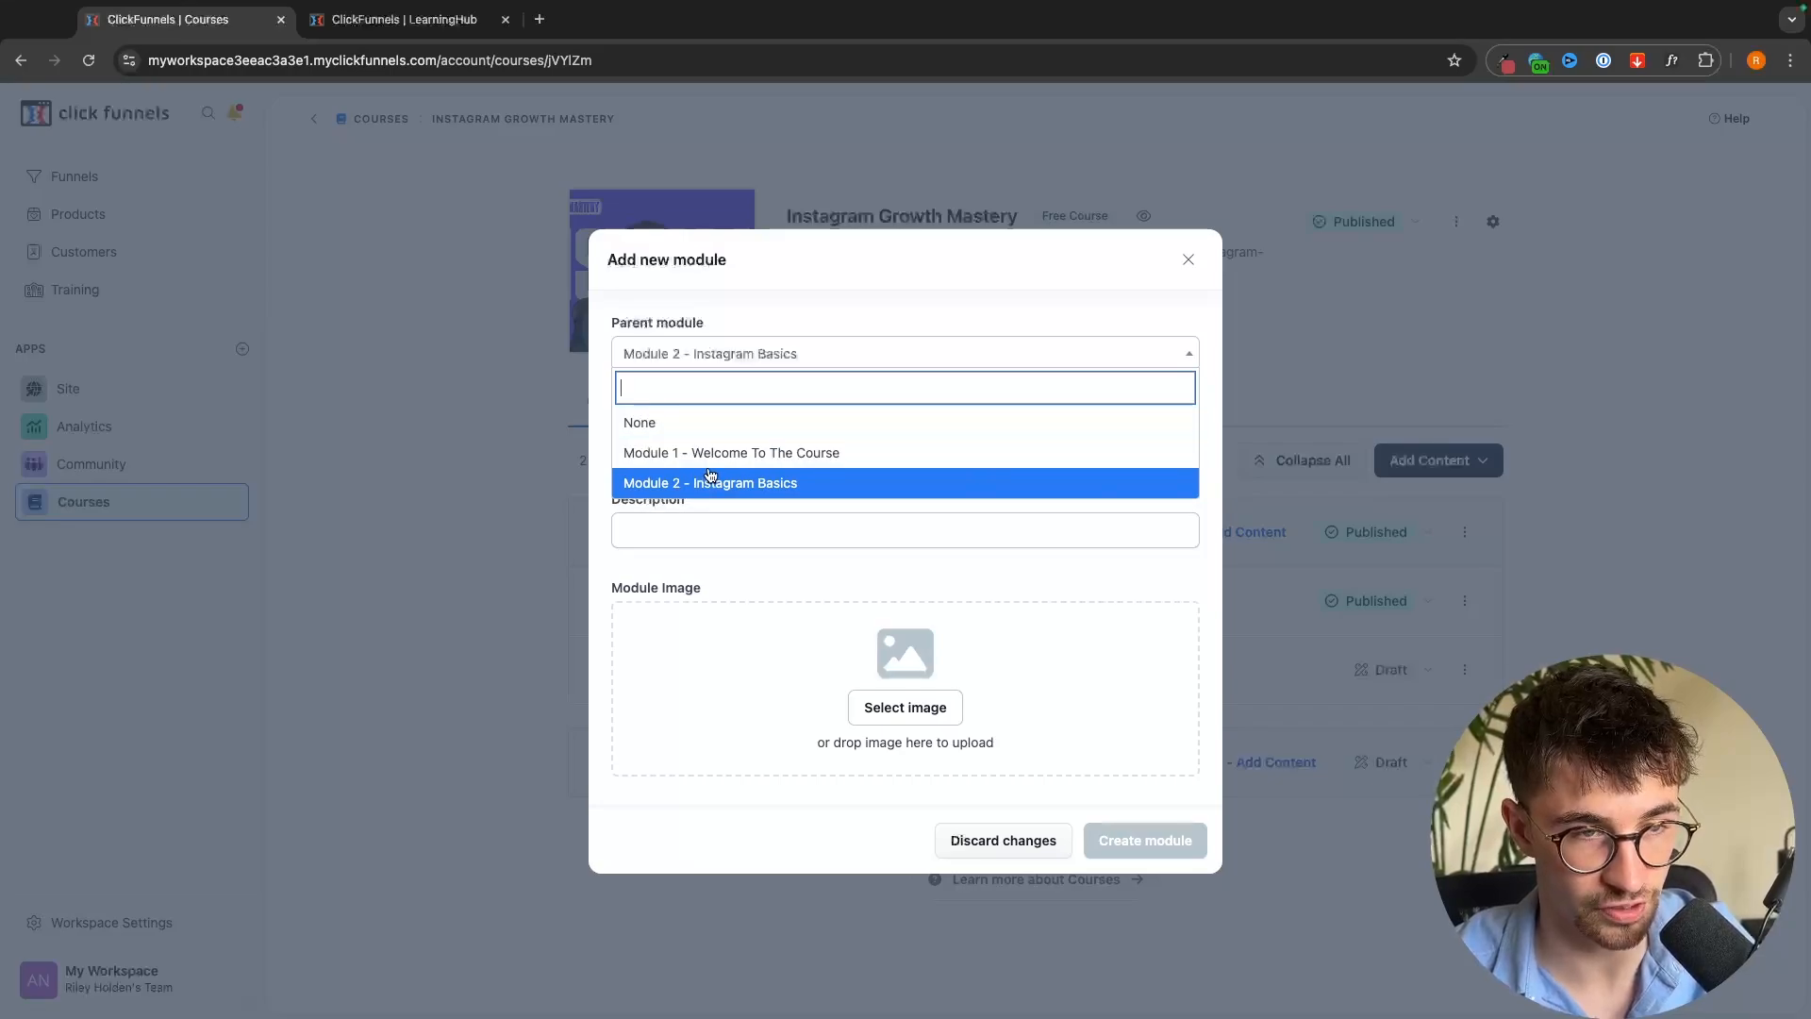
click(897, 287)
click(730, 426)
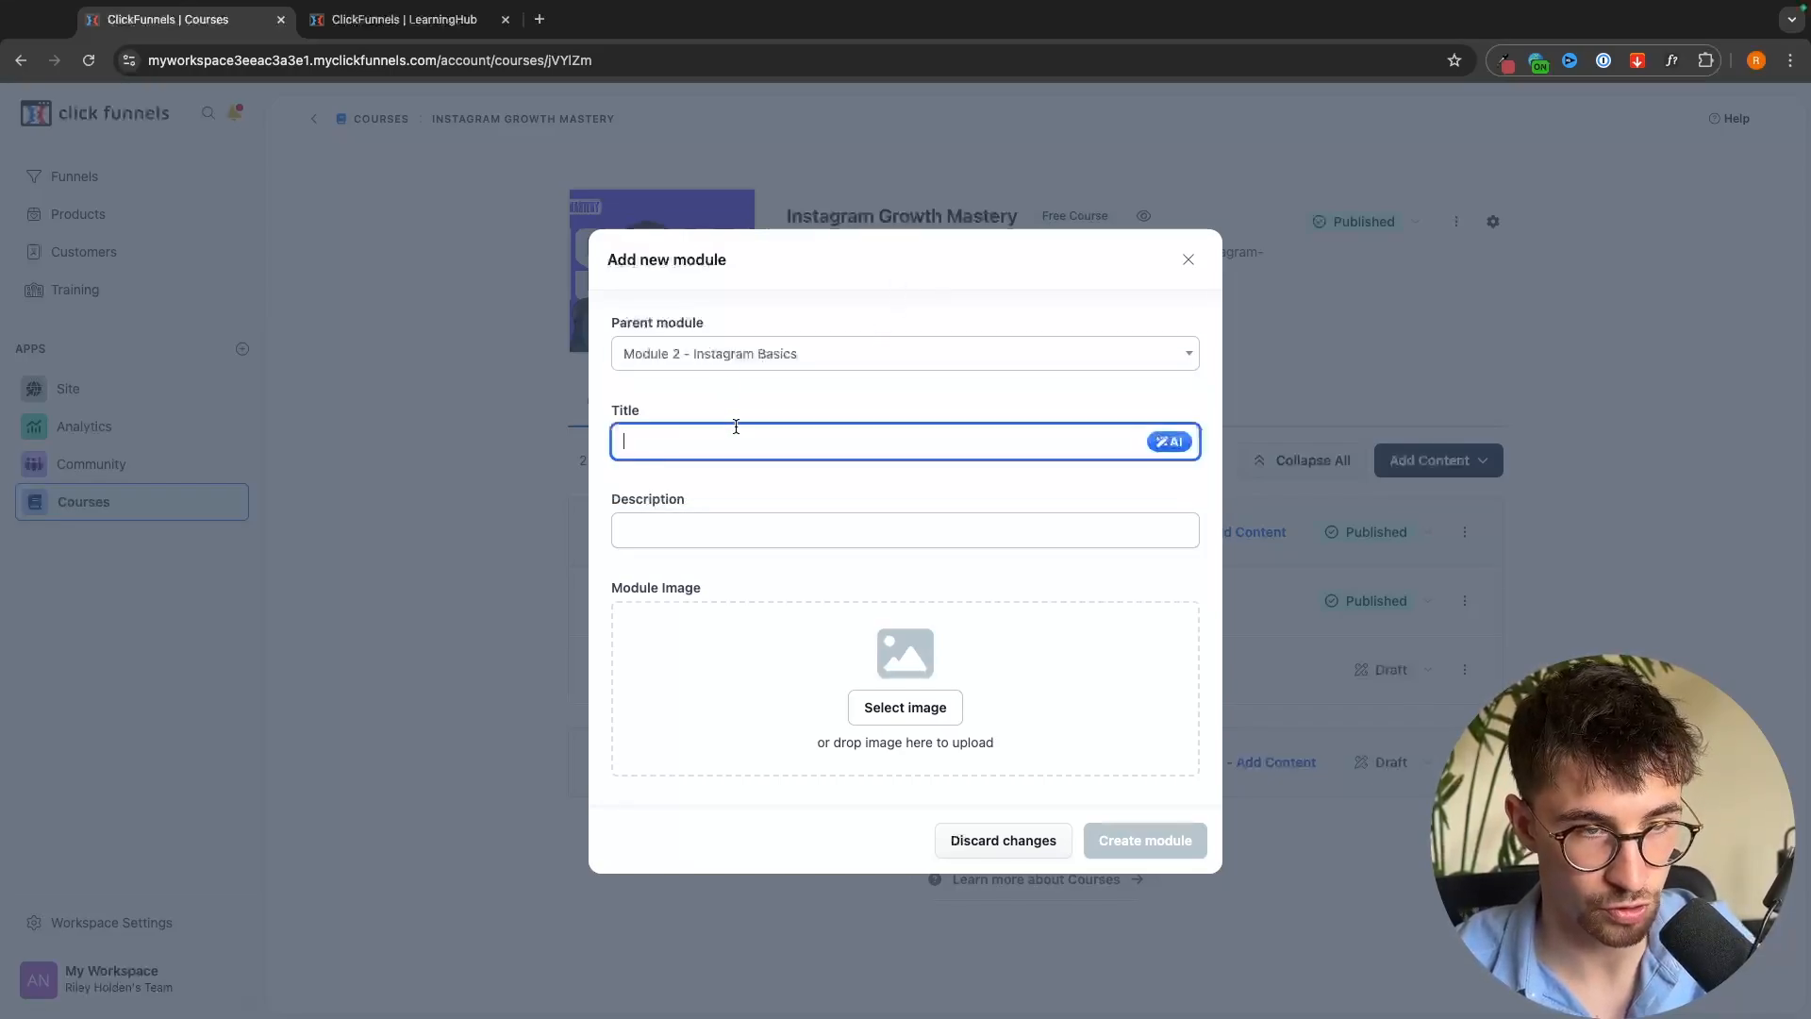
text(Module 2.1)
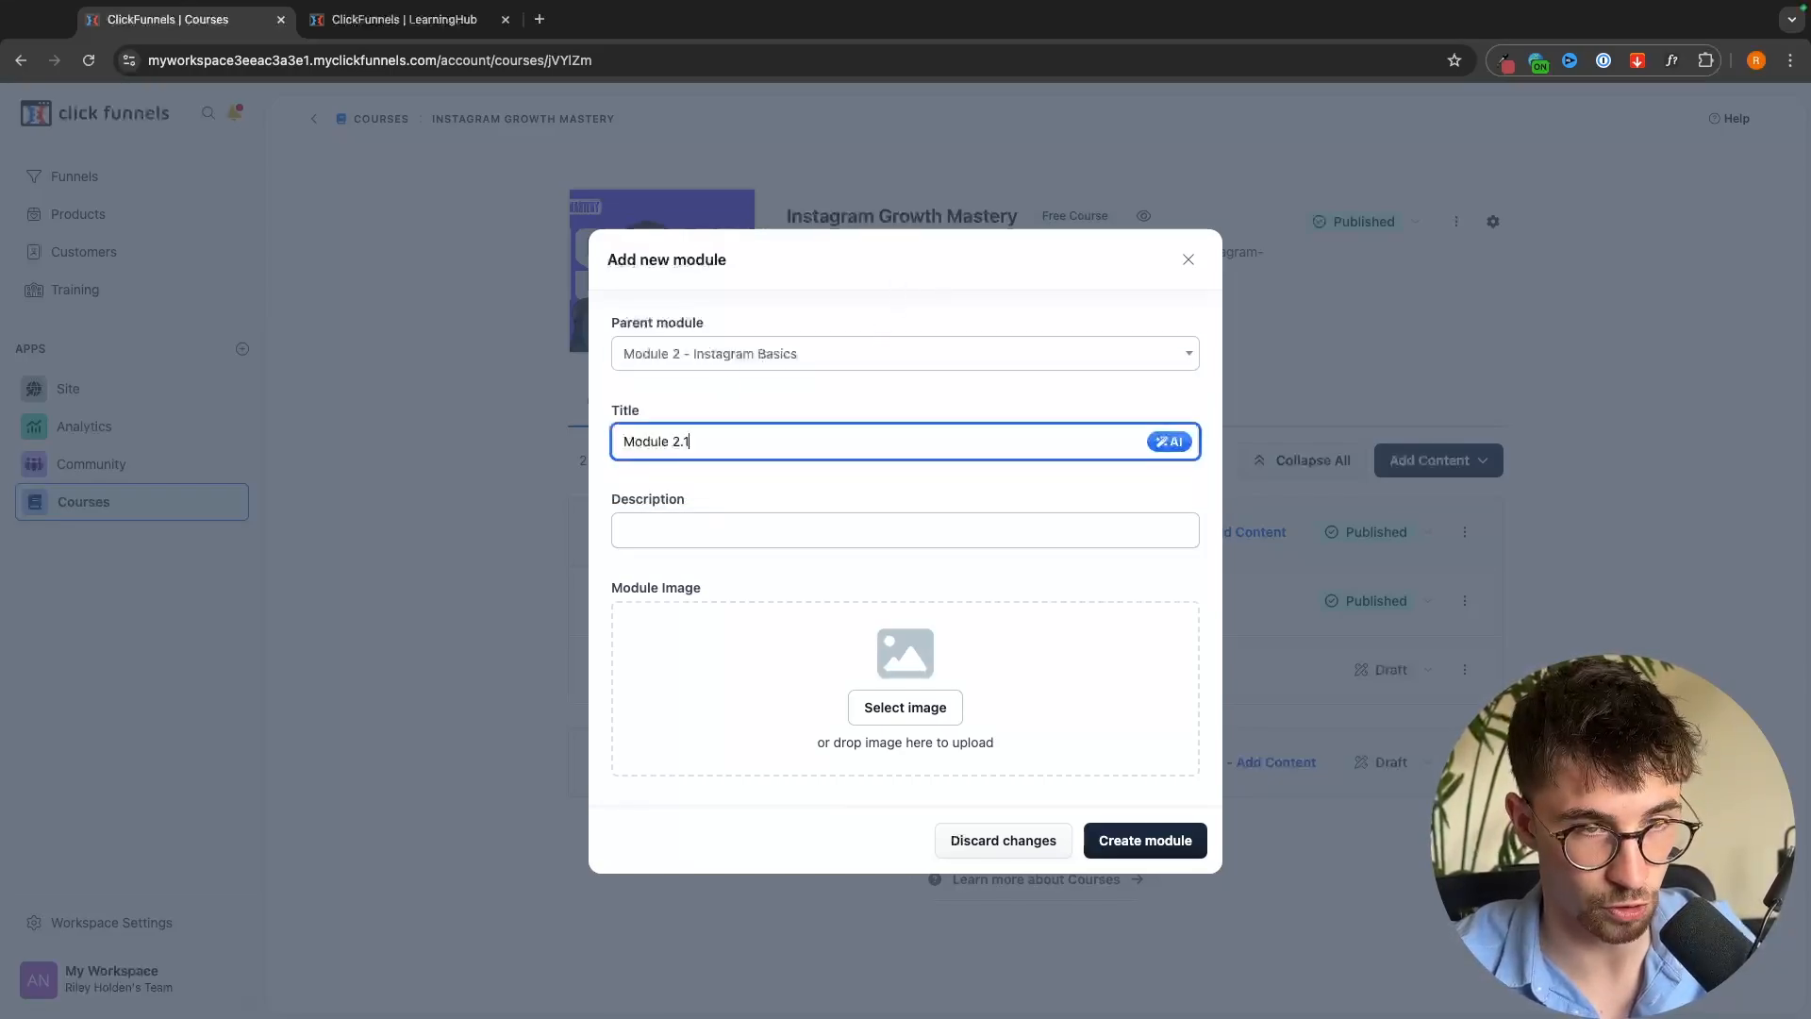
text( - Instagram Algorithm Bsd)
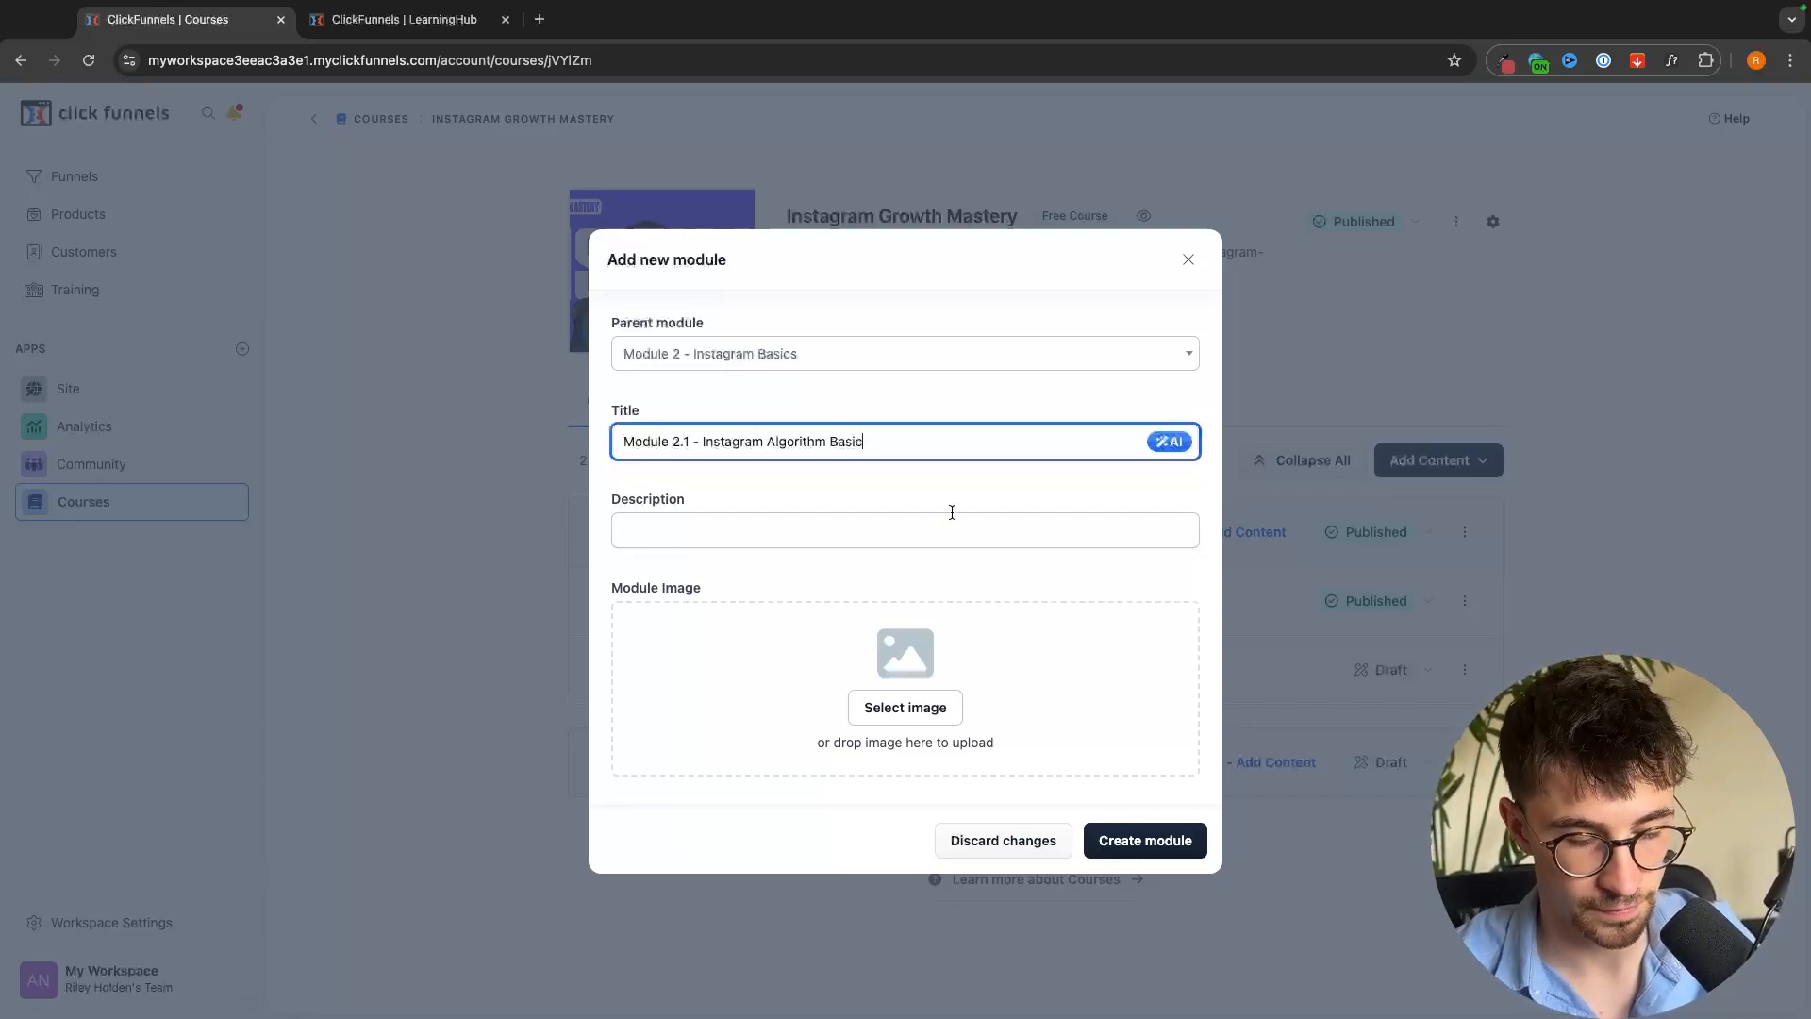
click(1173, 839)
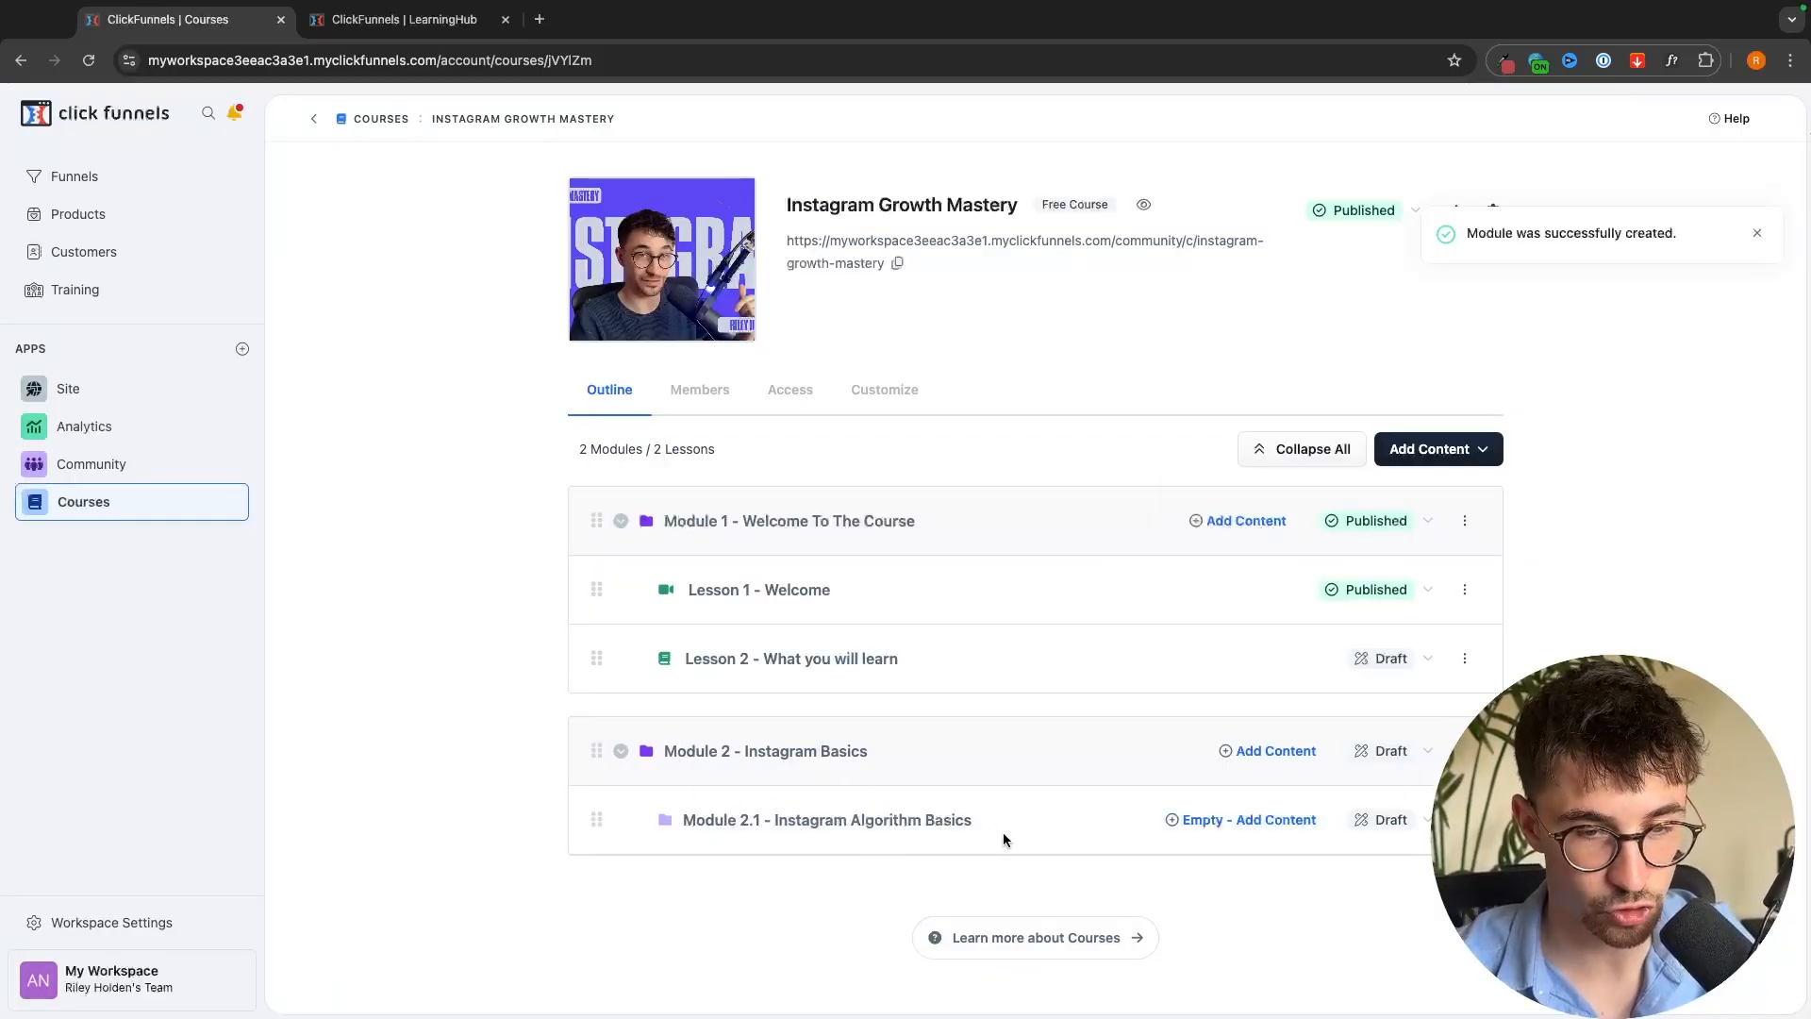
click(1269, 751)
click(1255, 821)
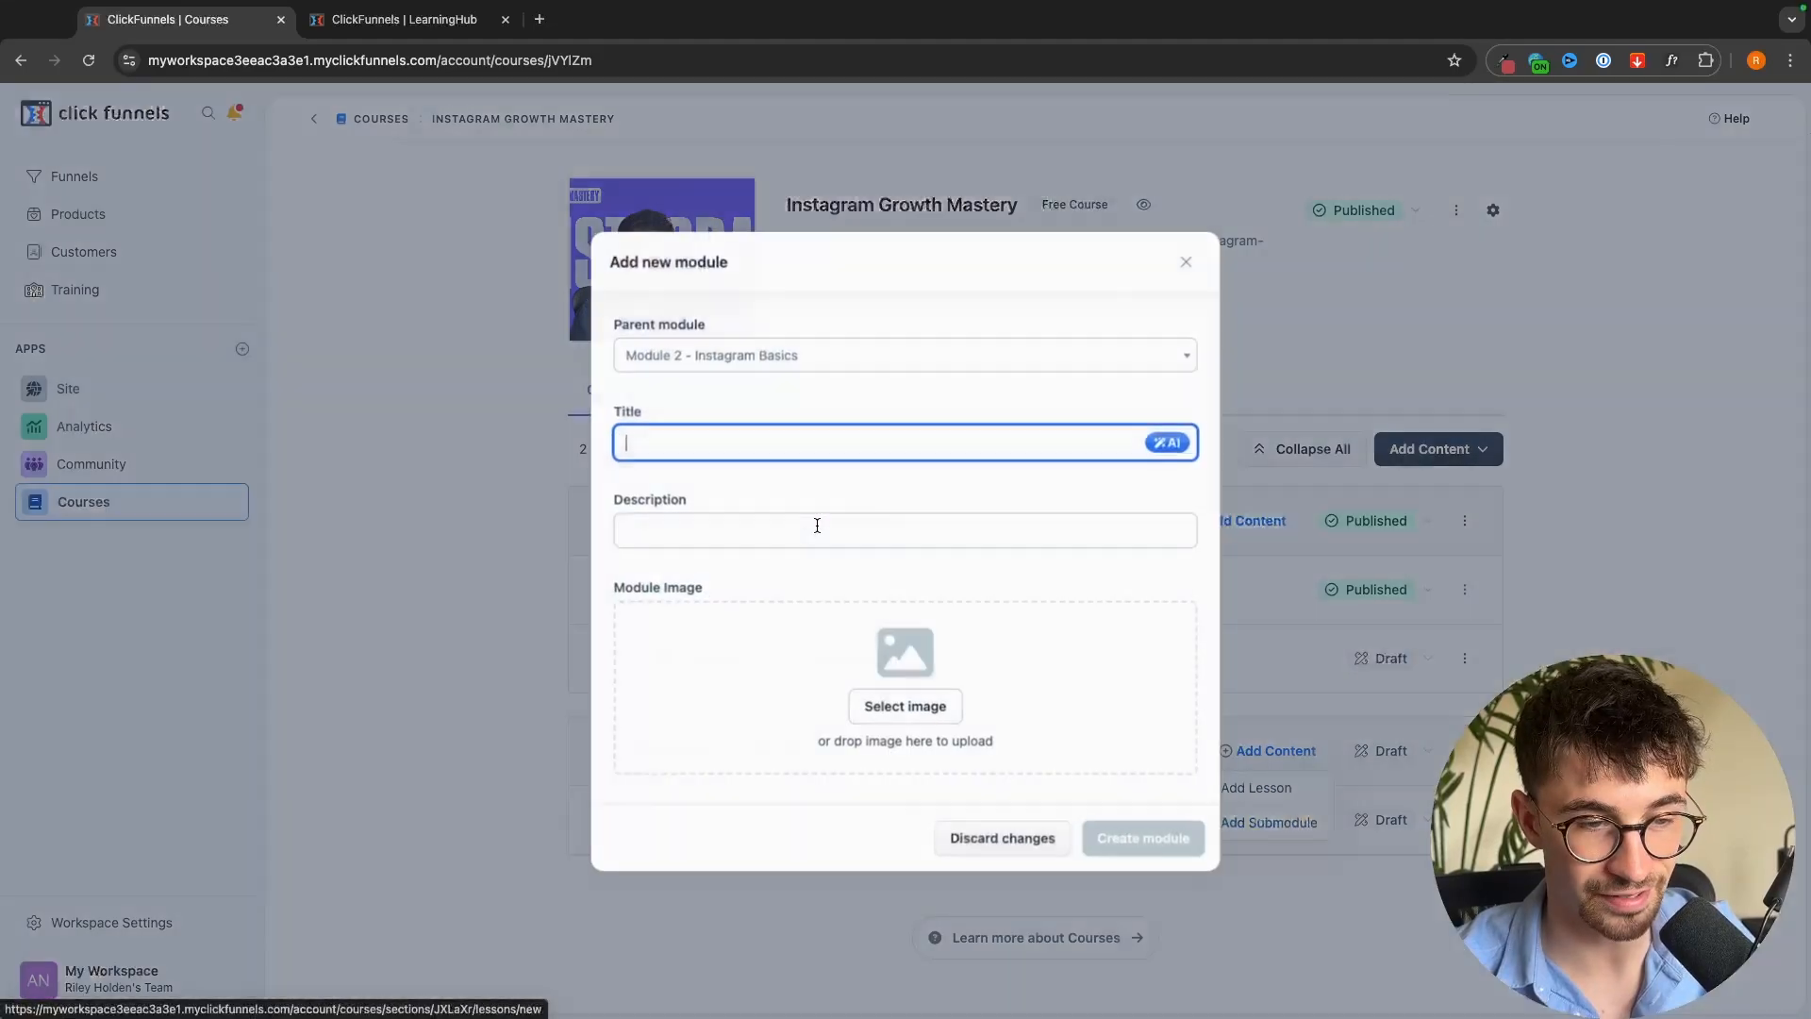
text(Module 2.2 - Mone)
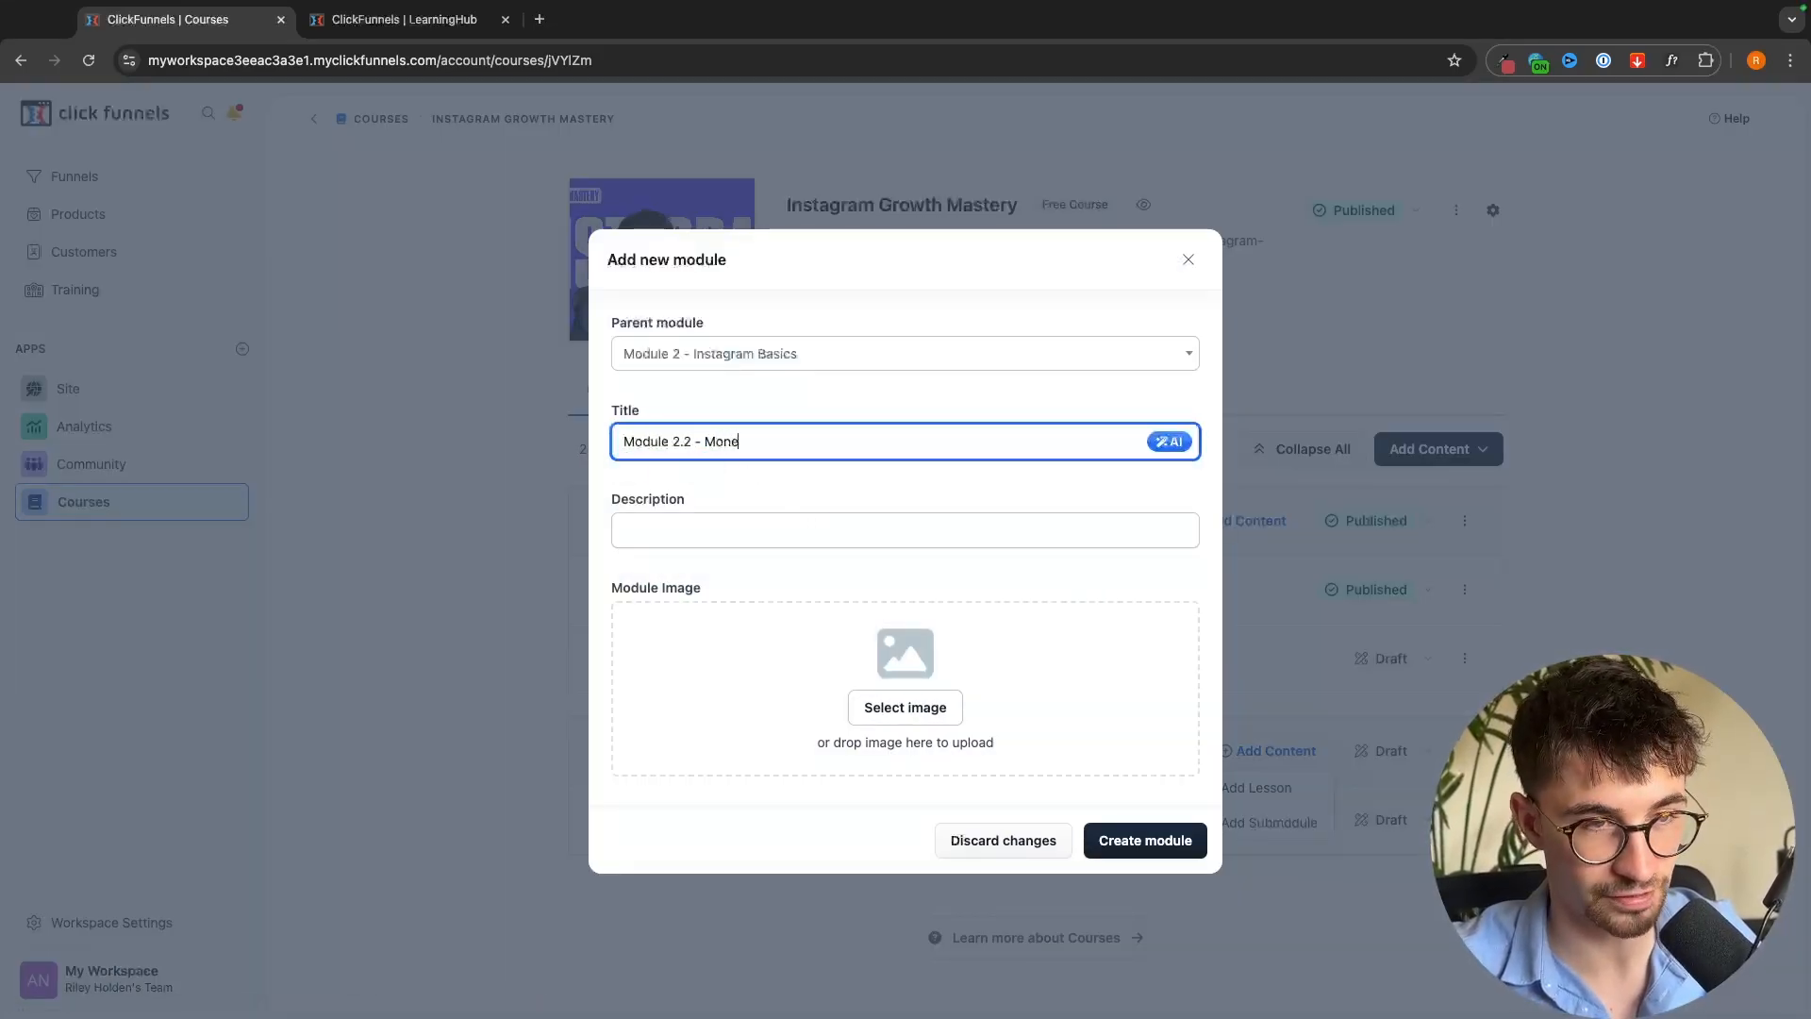
click(1189, 260)
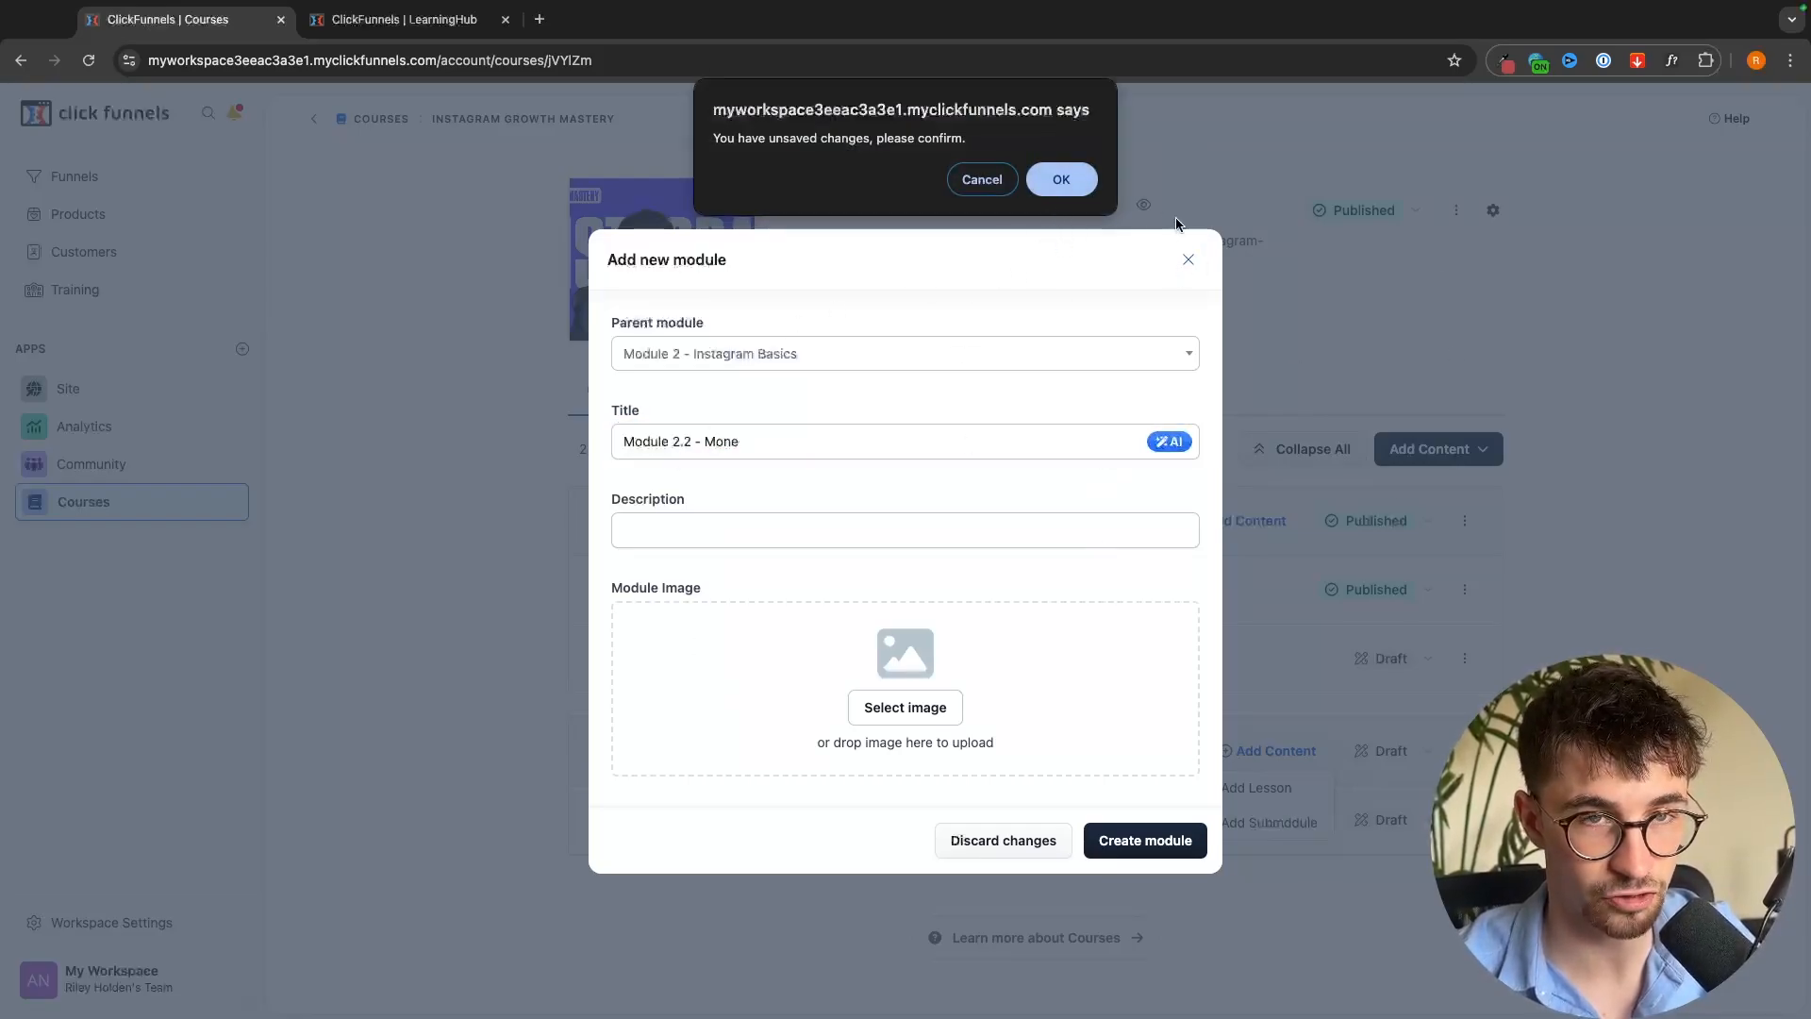
click(1072, 180)
Review the course's member enrollments and product access, and check the product and module choices for adding product access without saving
click(701, 413)
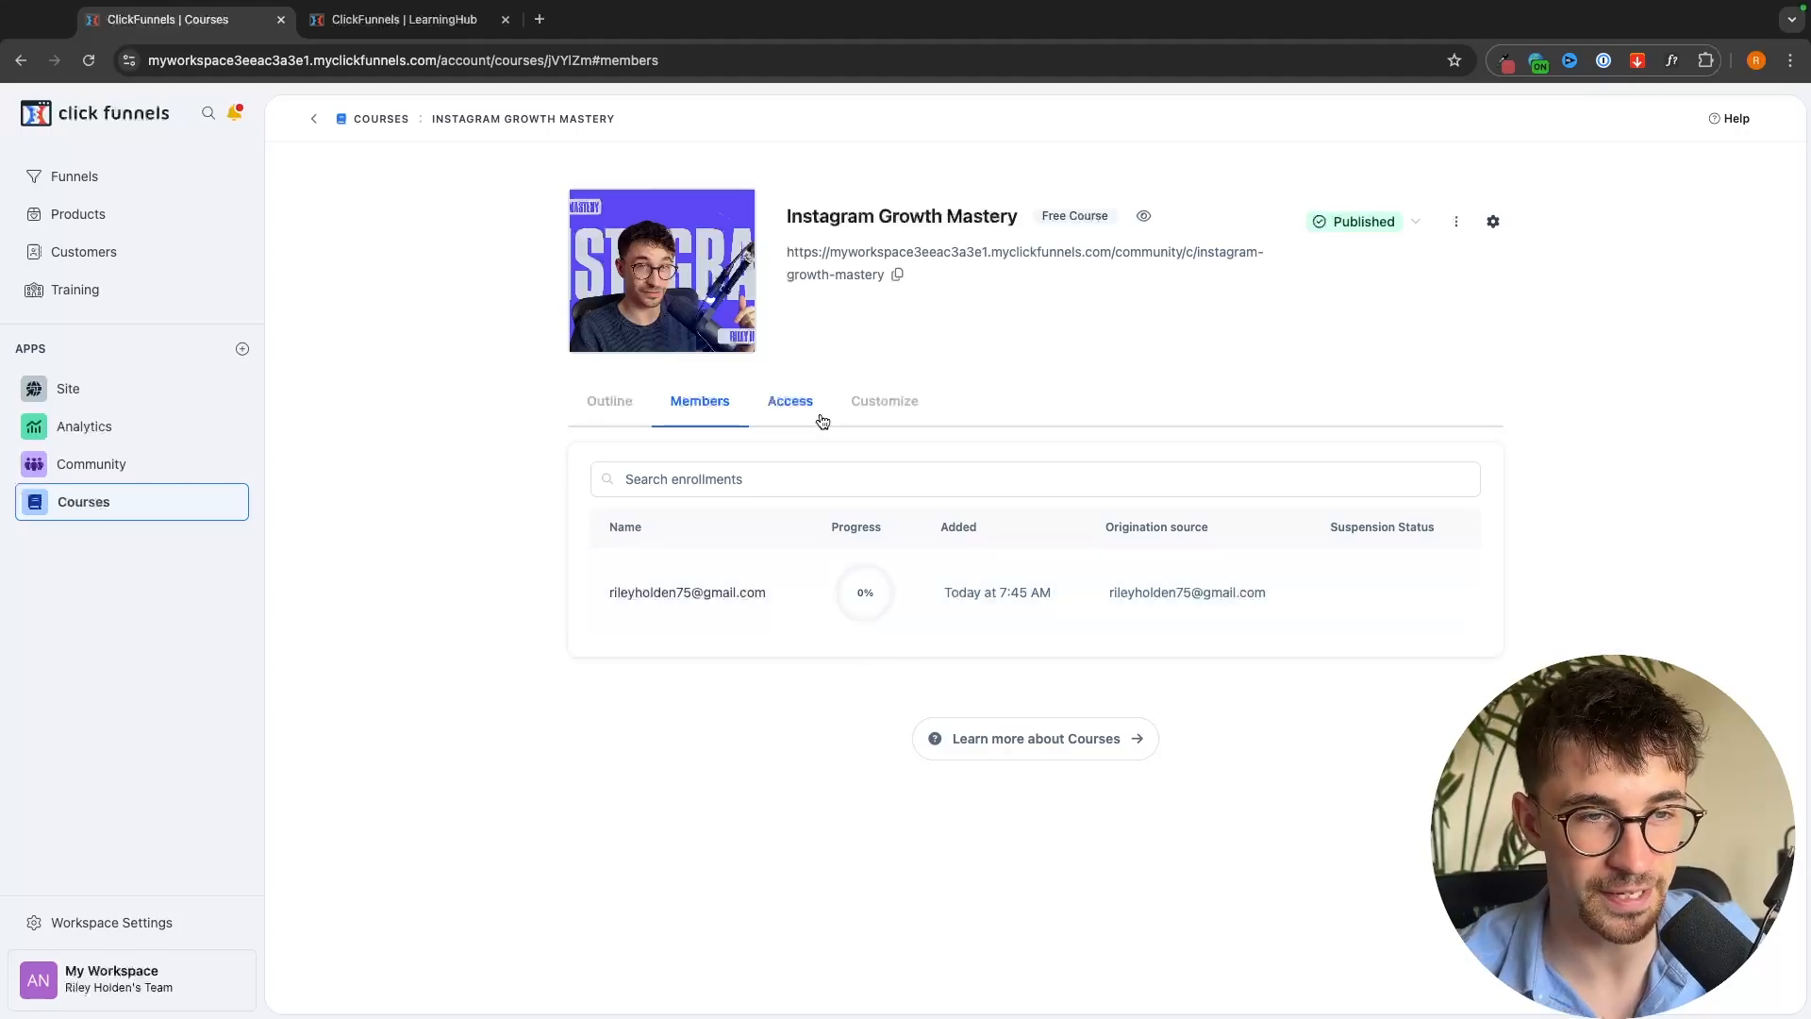
click(792, 408)
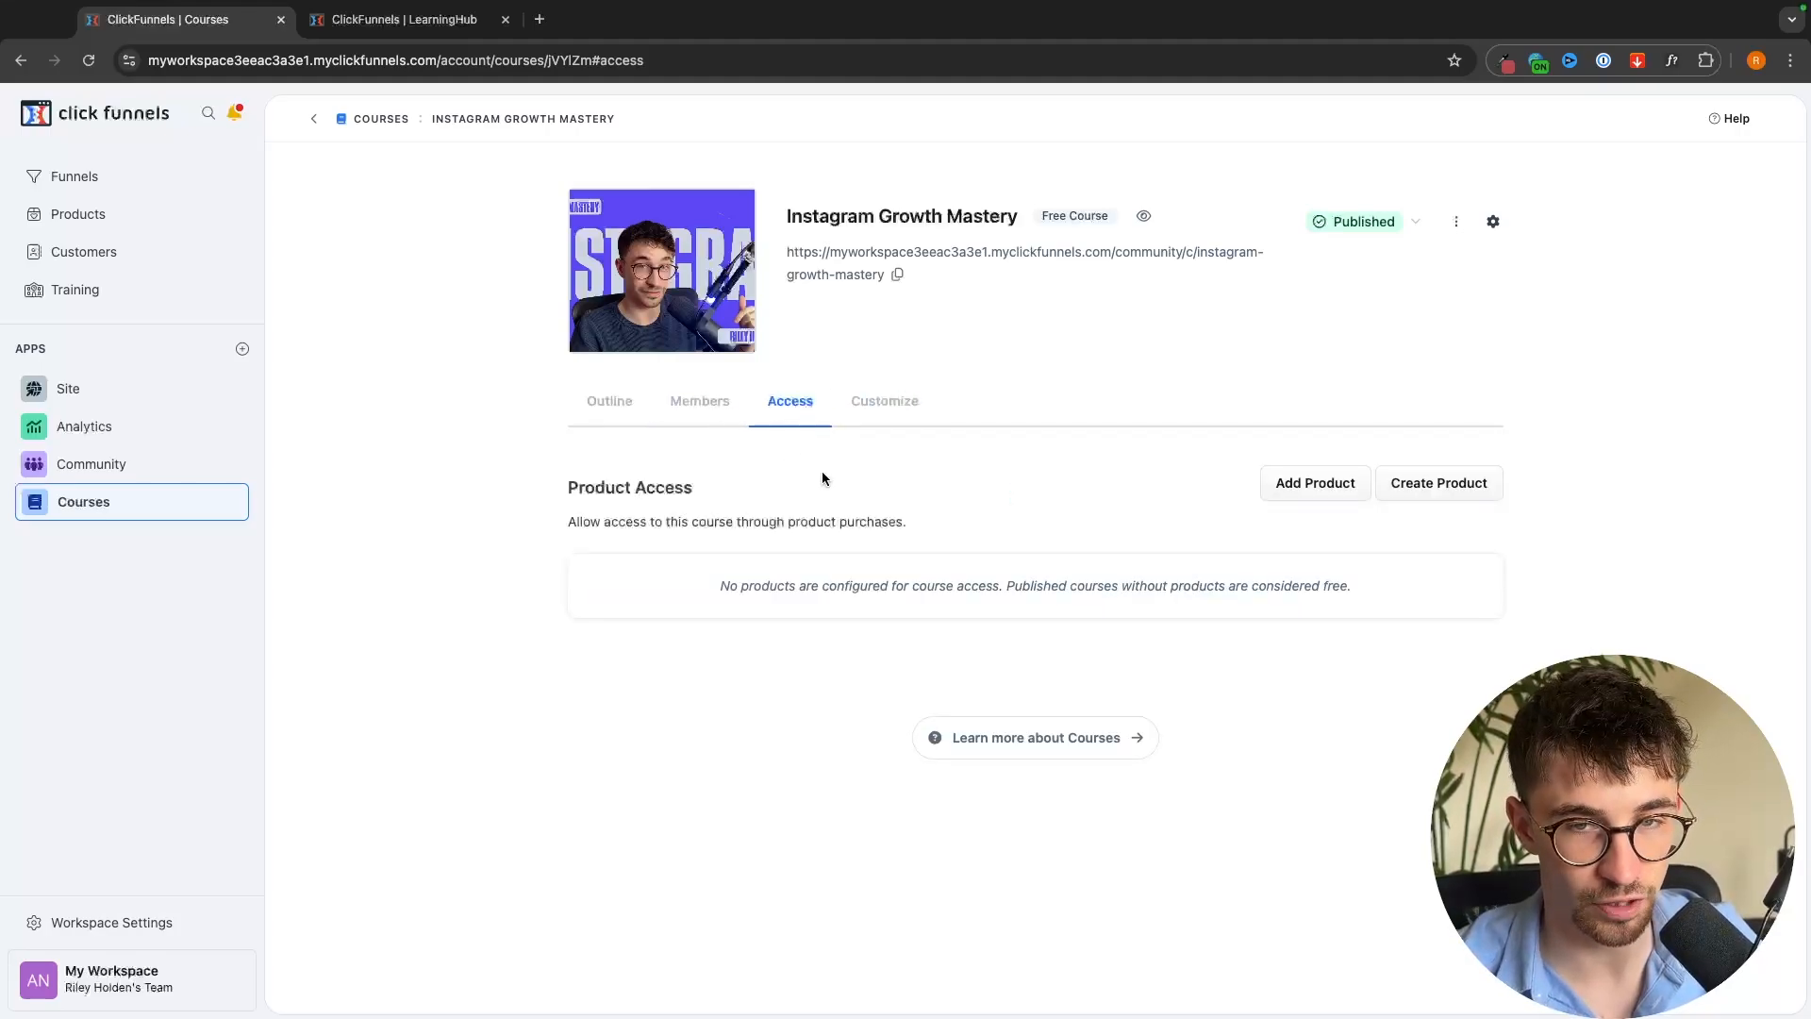
drag(558, 513, 862, 528)
click(963, 526)
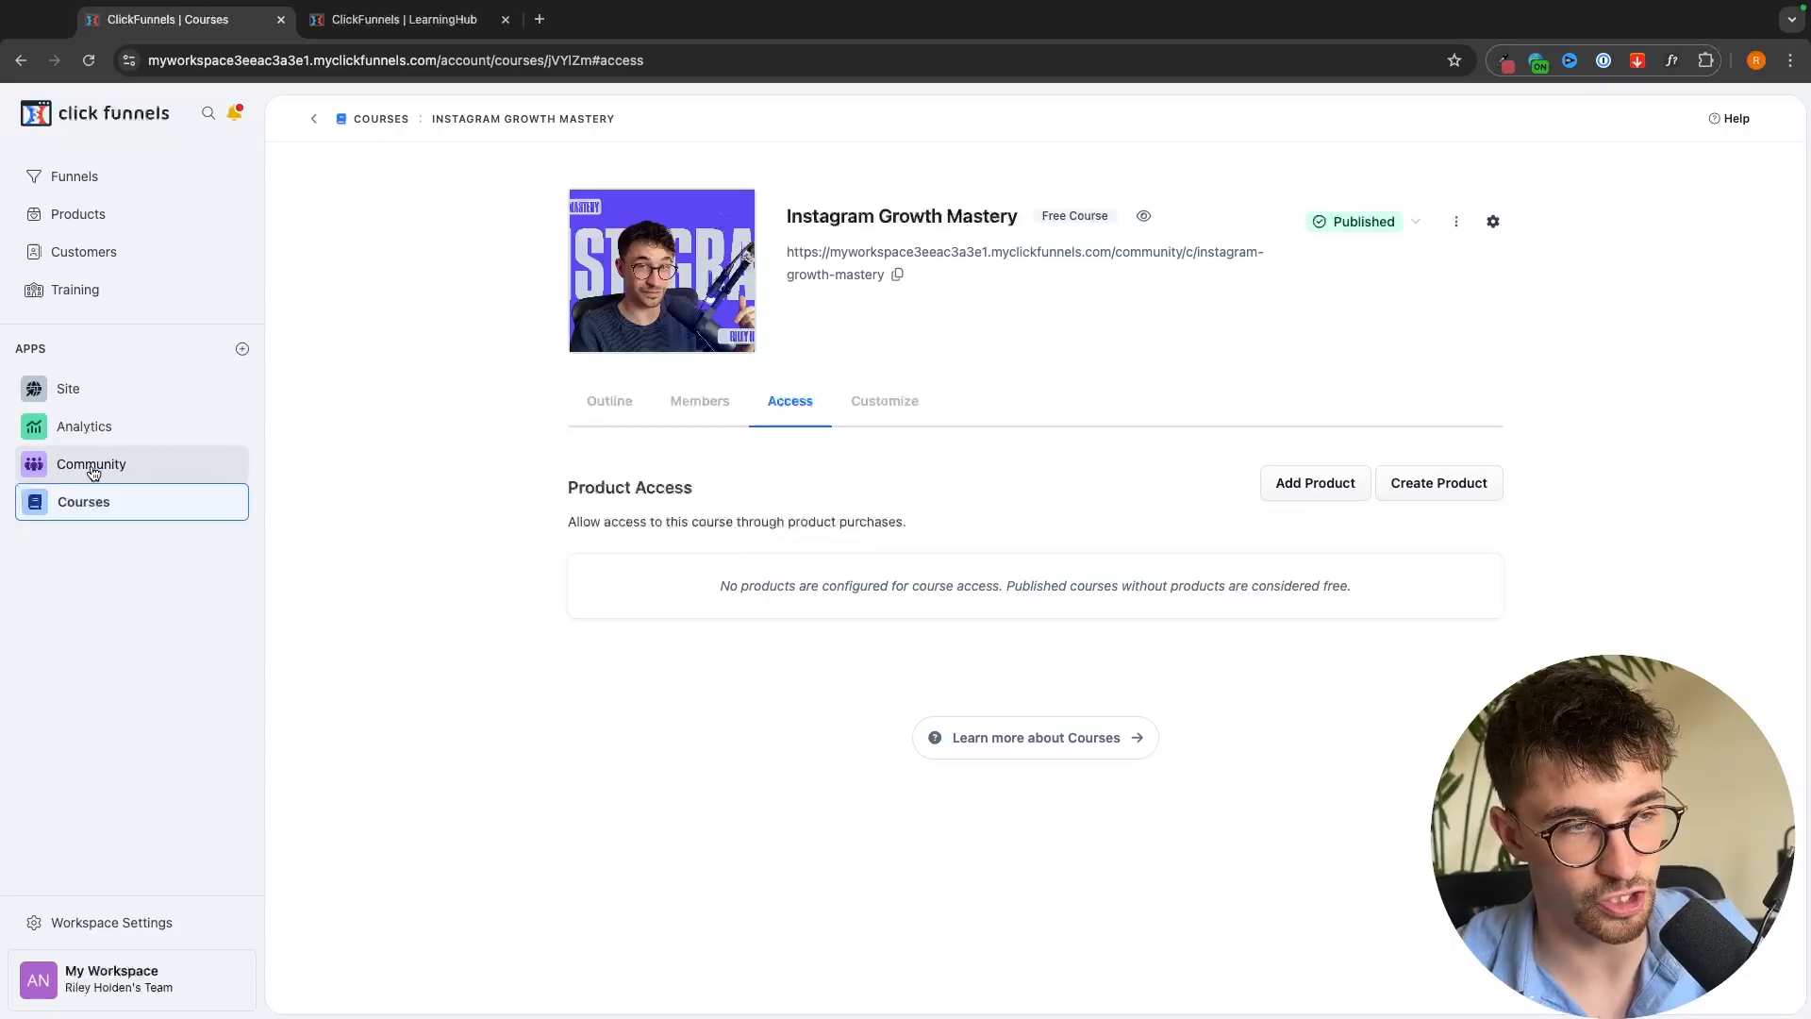
click(1312, 483)
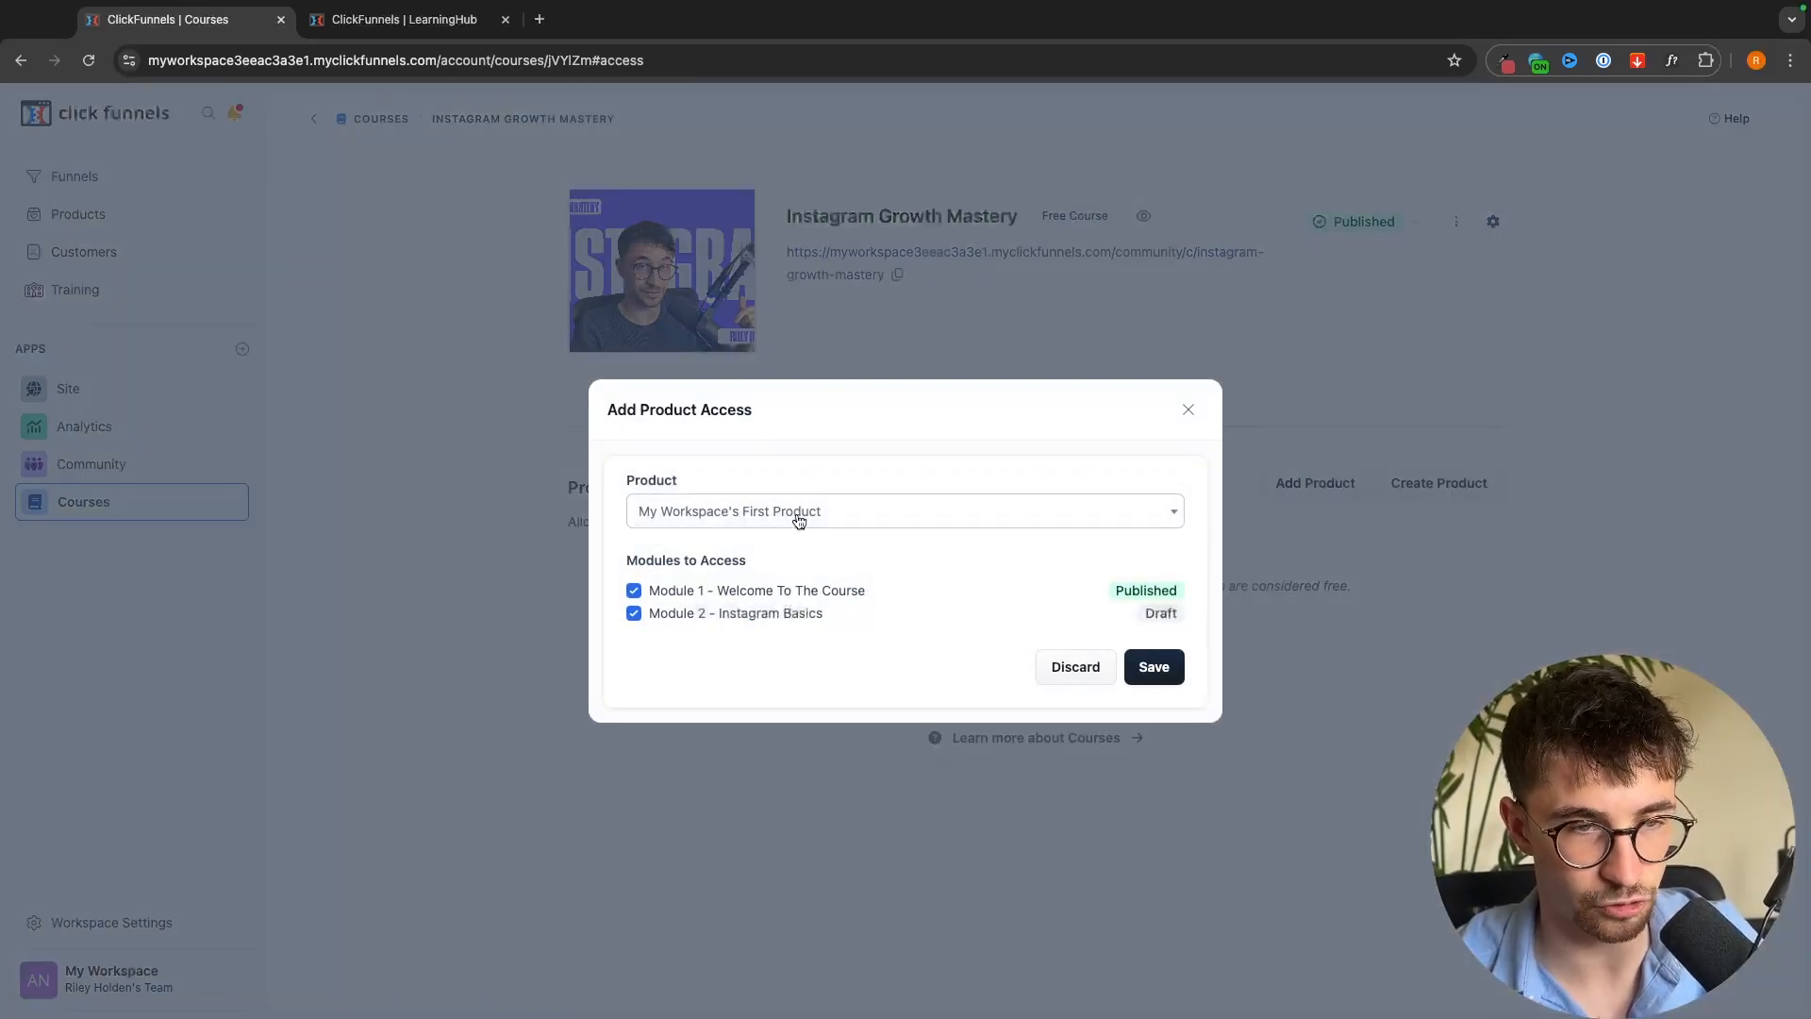
click(1188, 410)
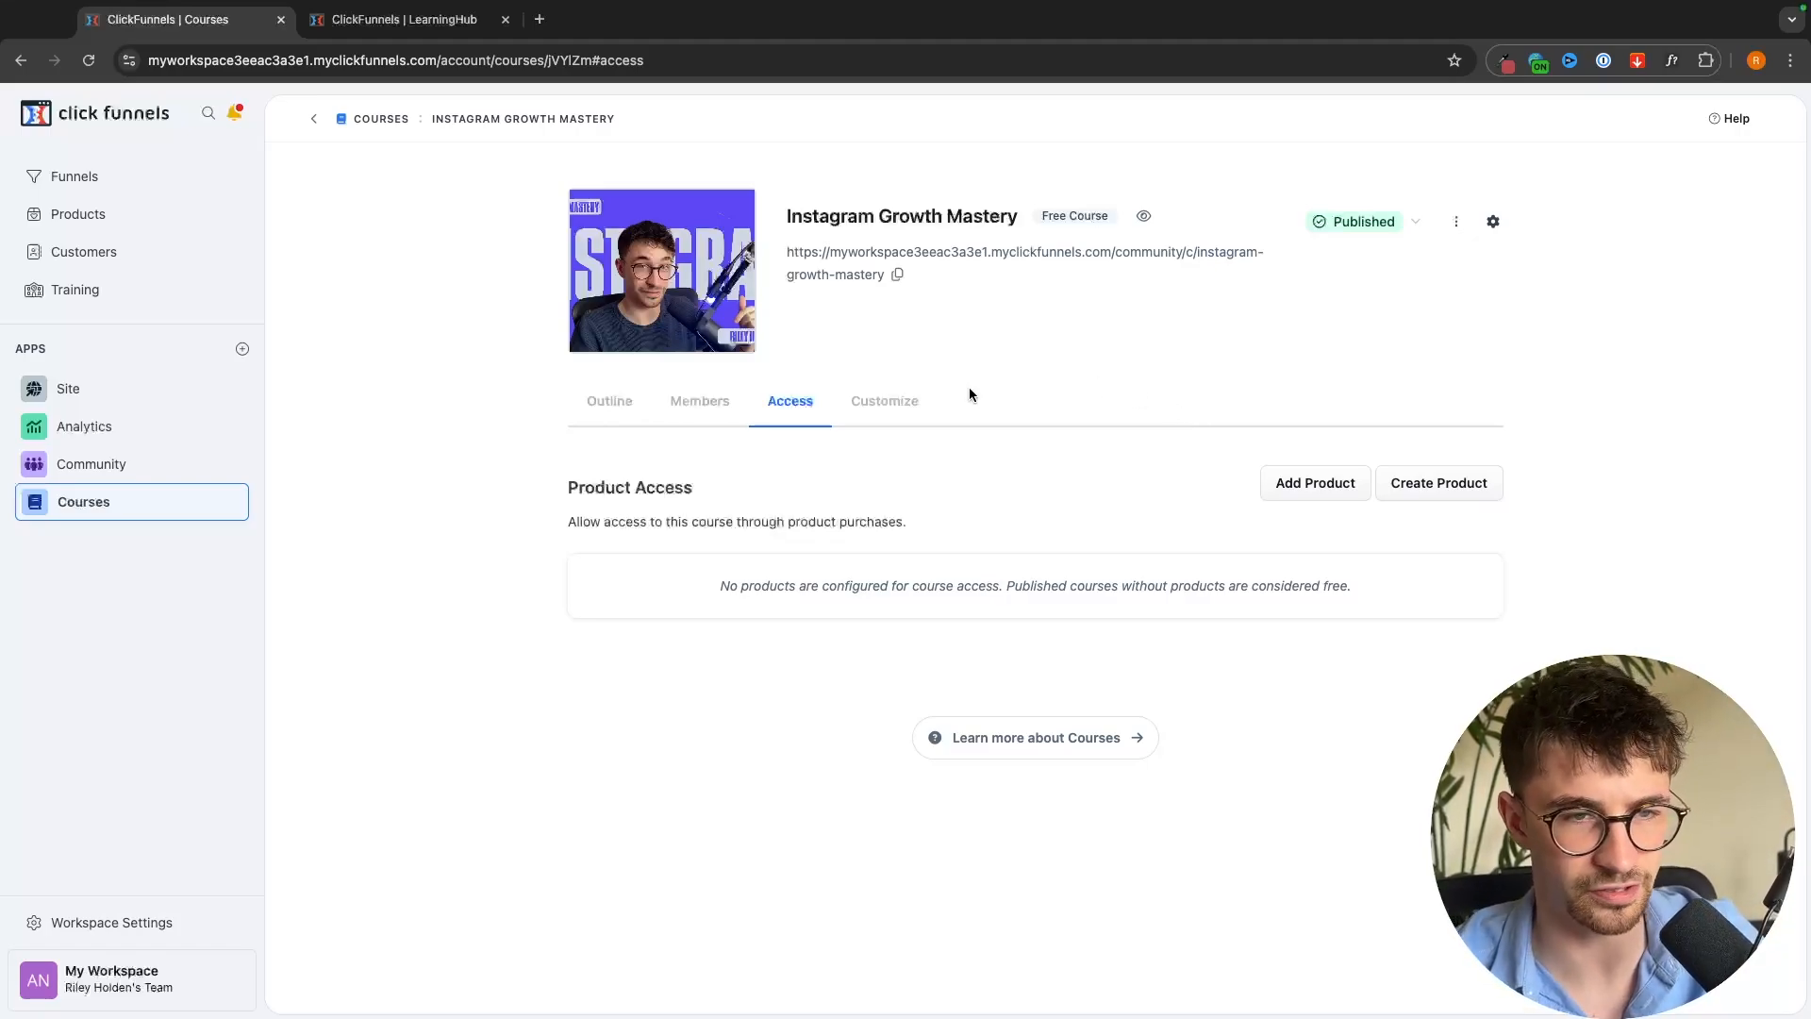
Enable Advanced Customization for the course and install the Neobrutalism Theme from the marketplace themes
click(903, 405)
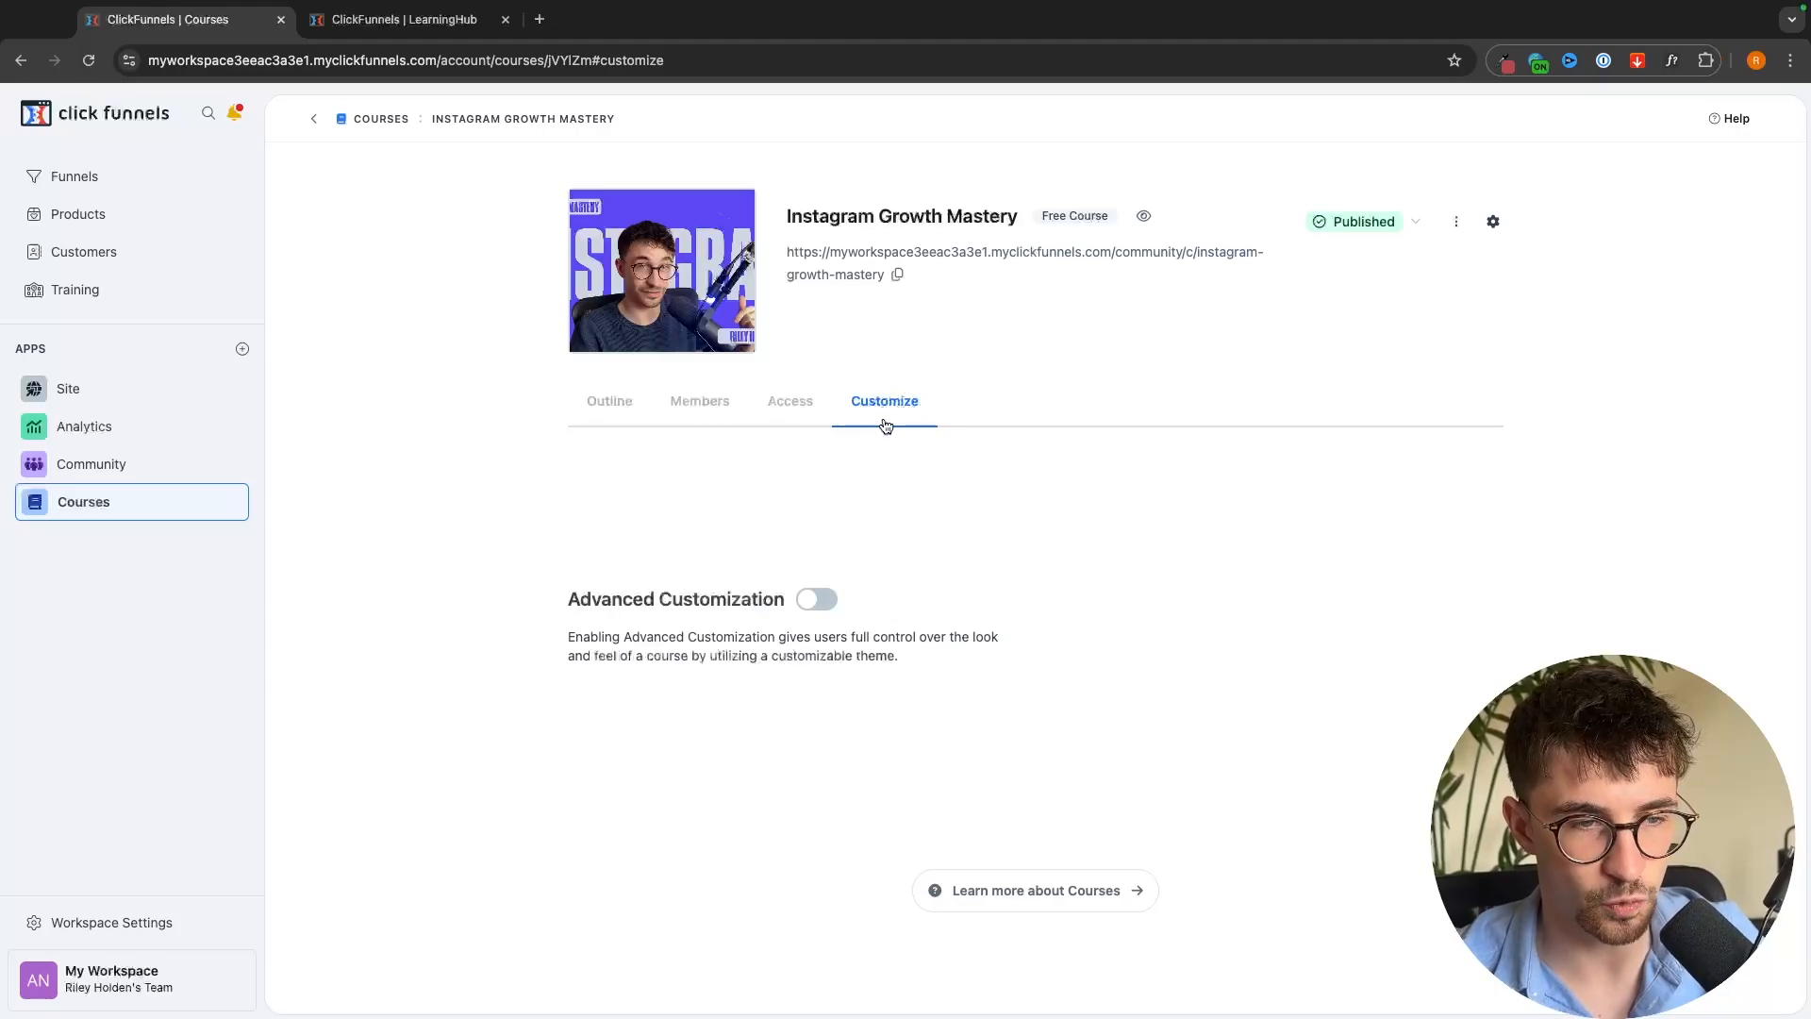
click(816, 600)
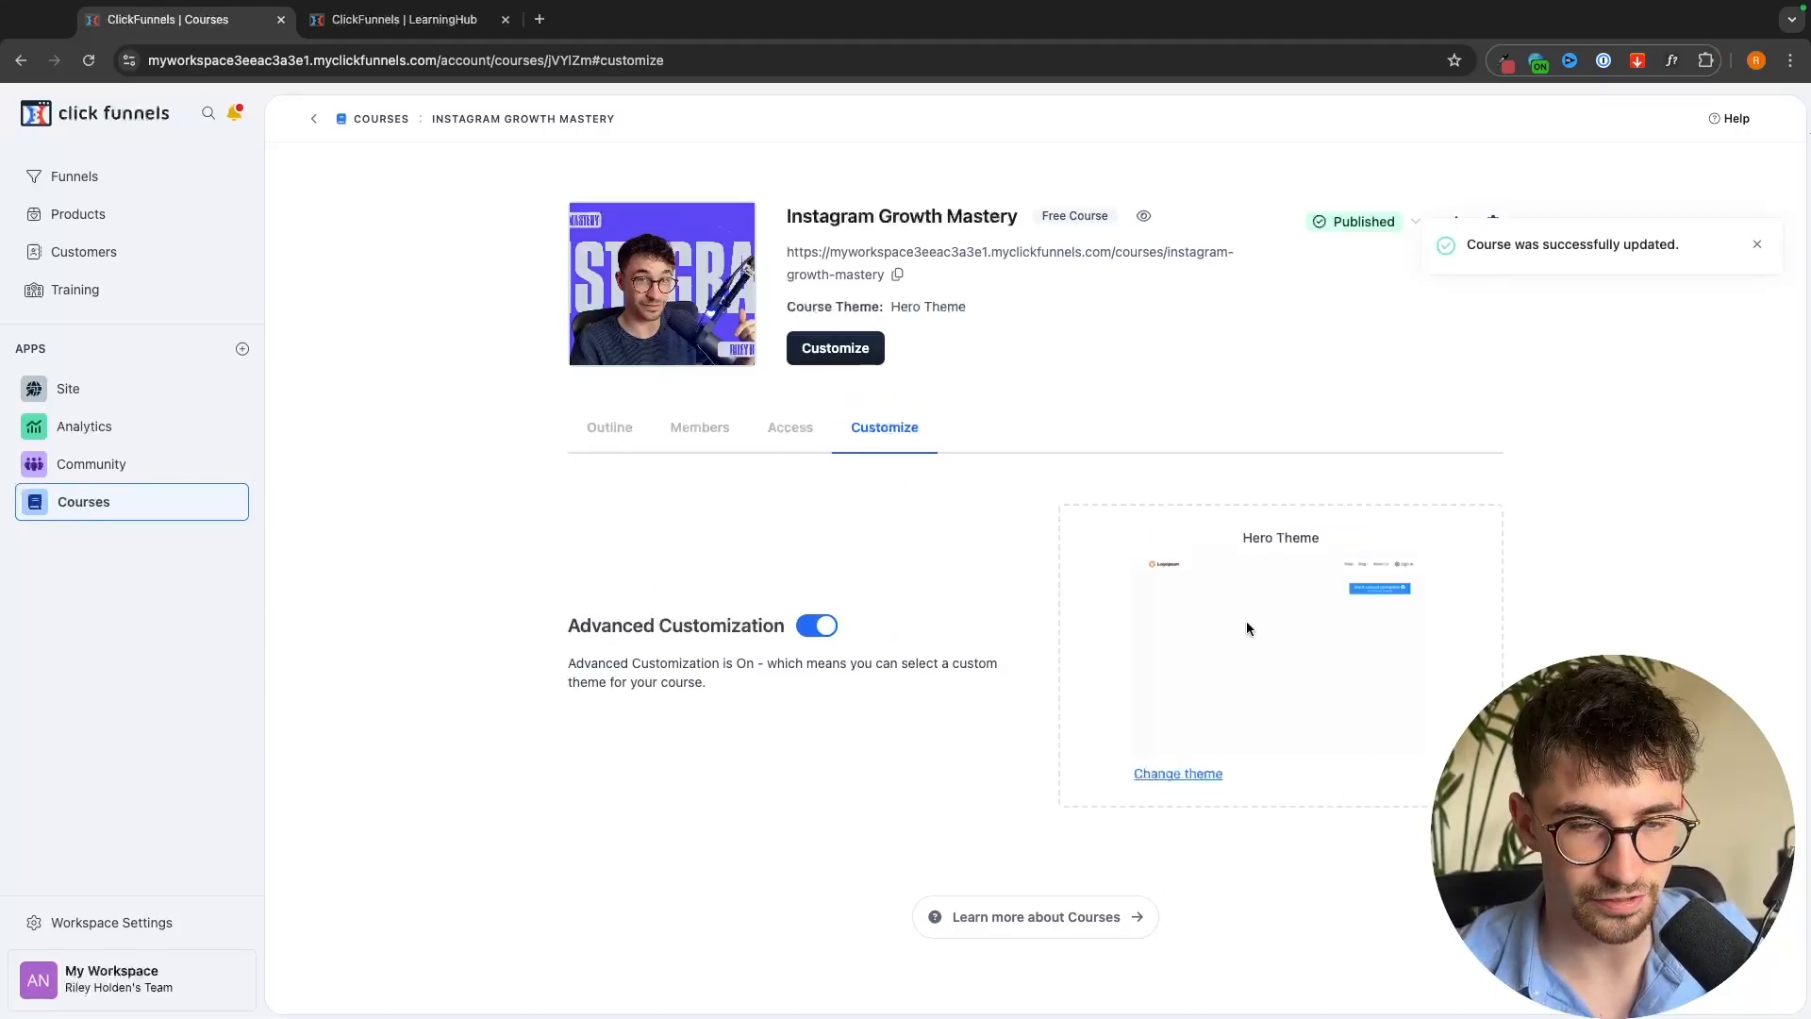
click(1194, 774)
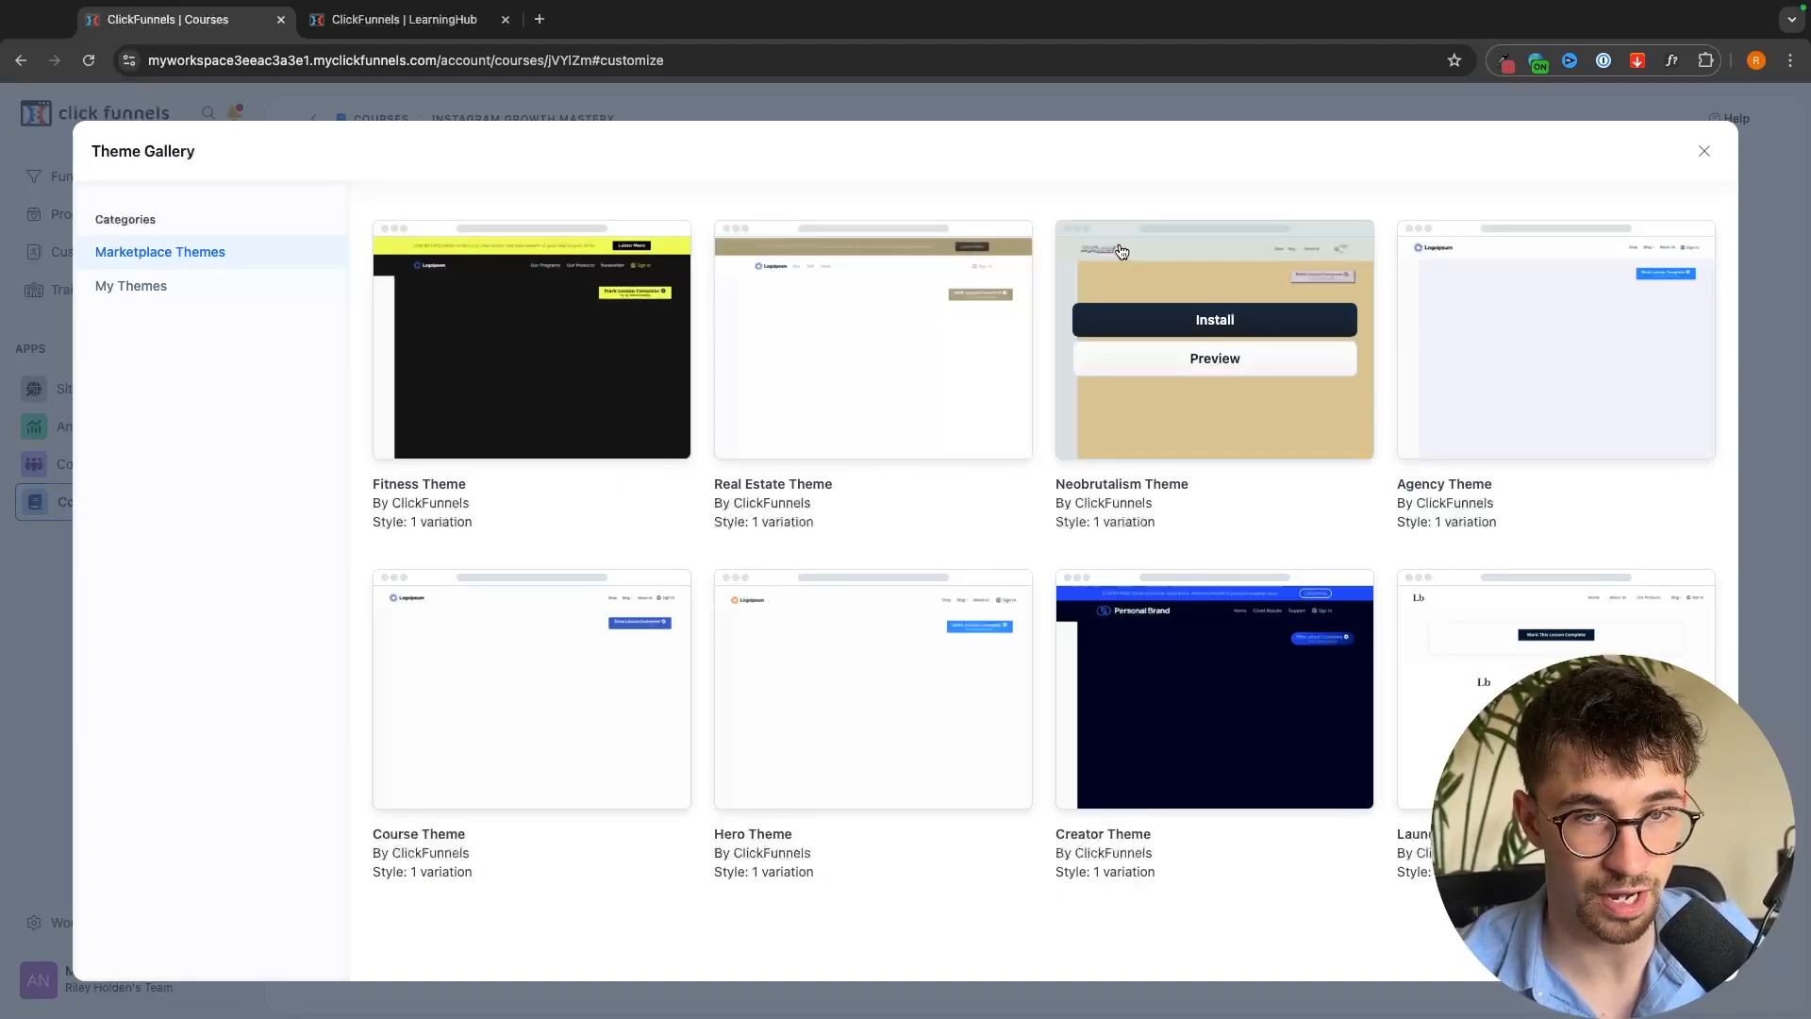
click(1141, 320)
click(1075, 594)
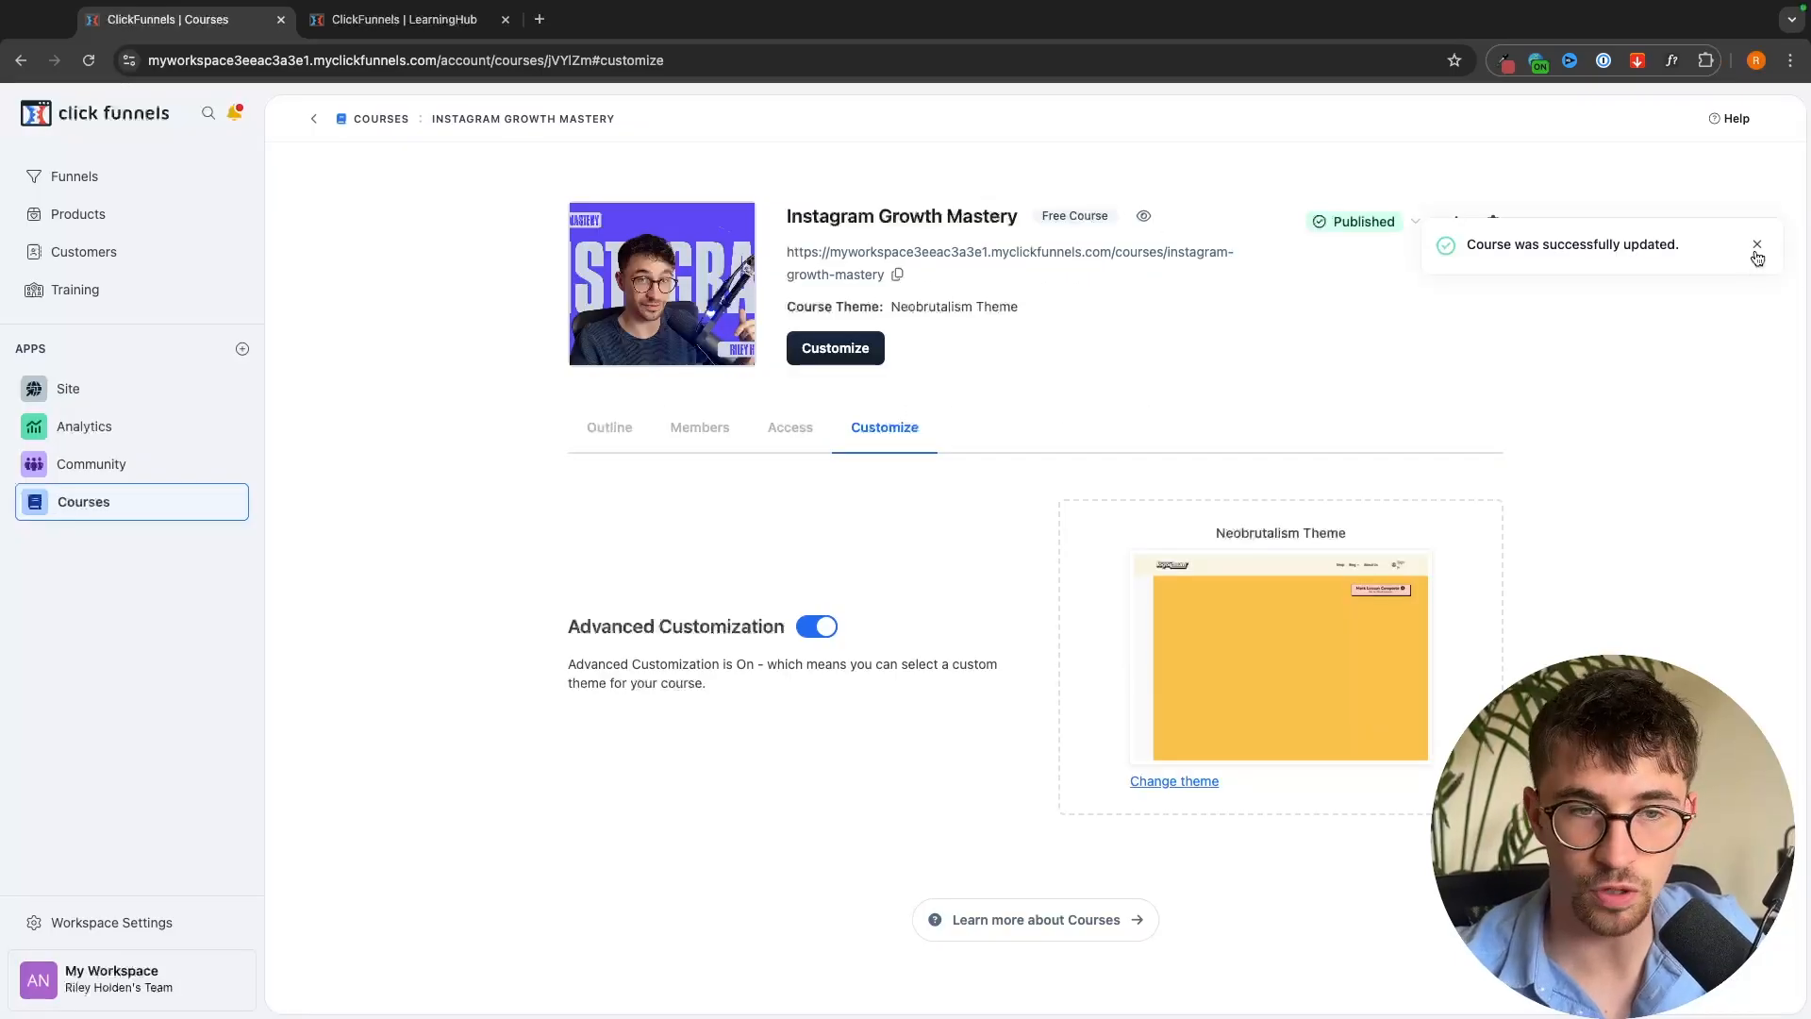
click(1756, 248)
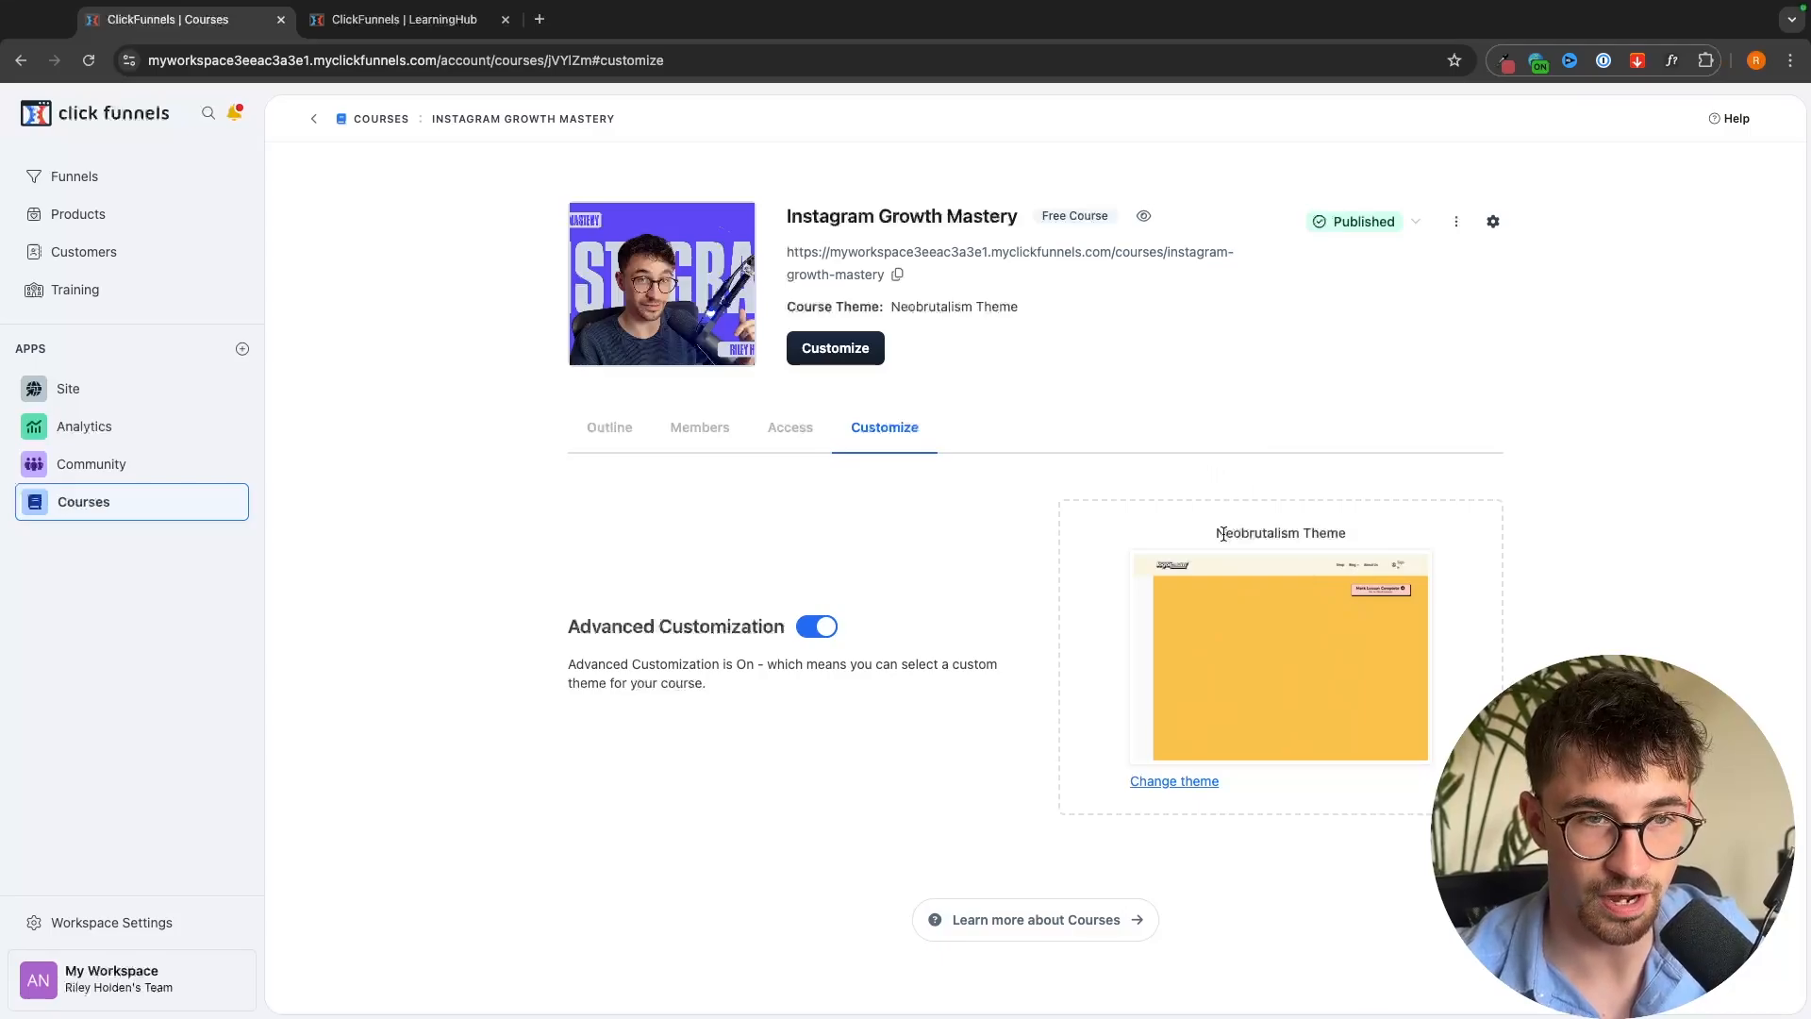
Preview the course home page and the Module 1 page in the new theme, and return to the course outline
click(614, 430)
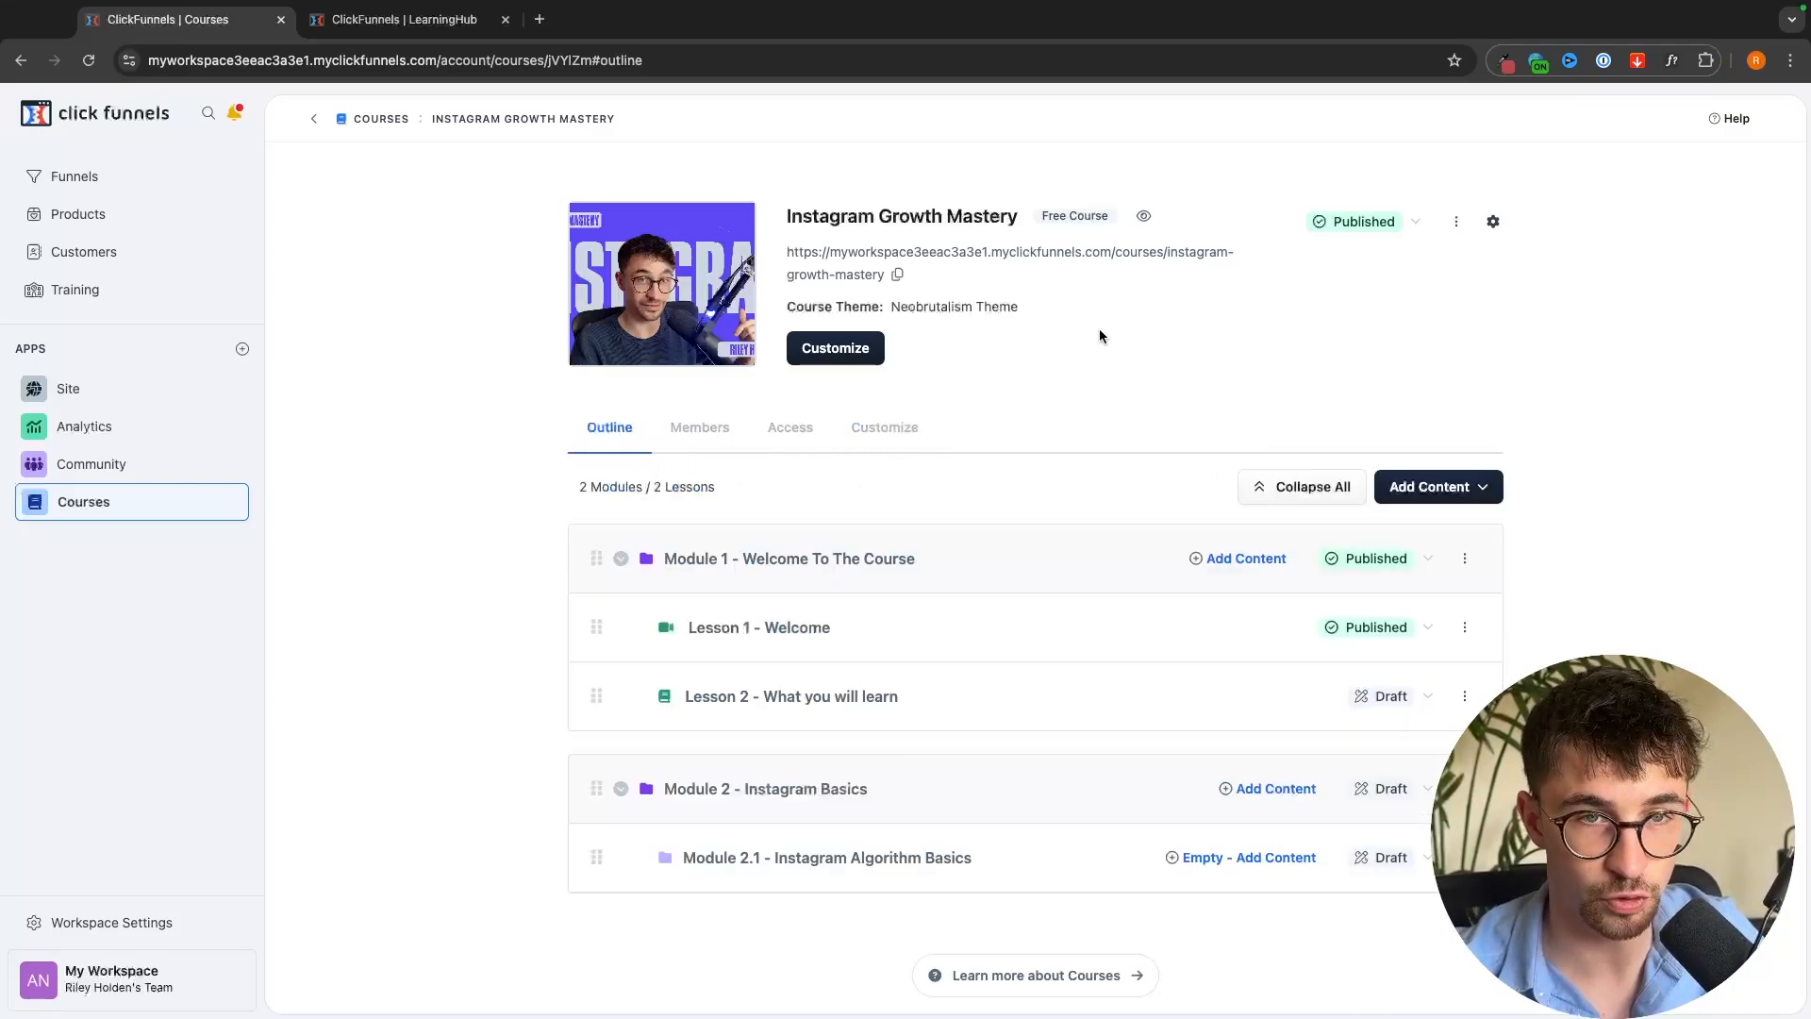
click(1143, 217)
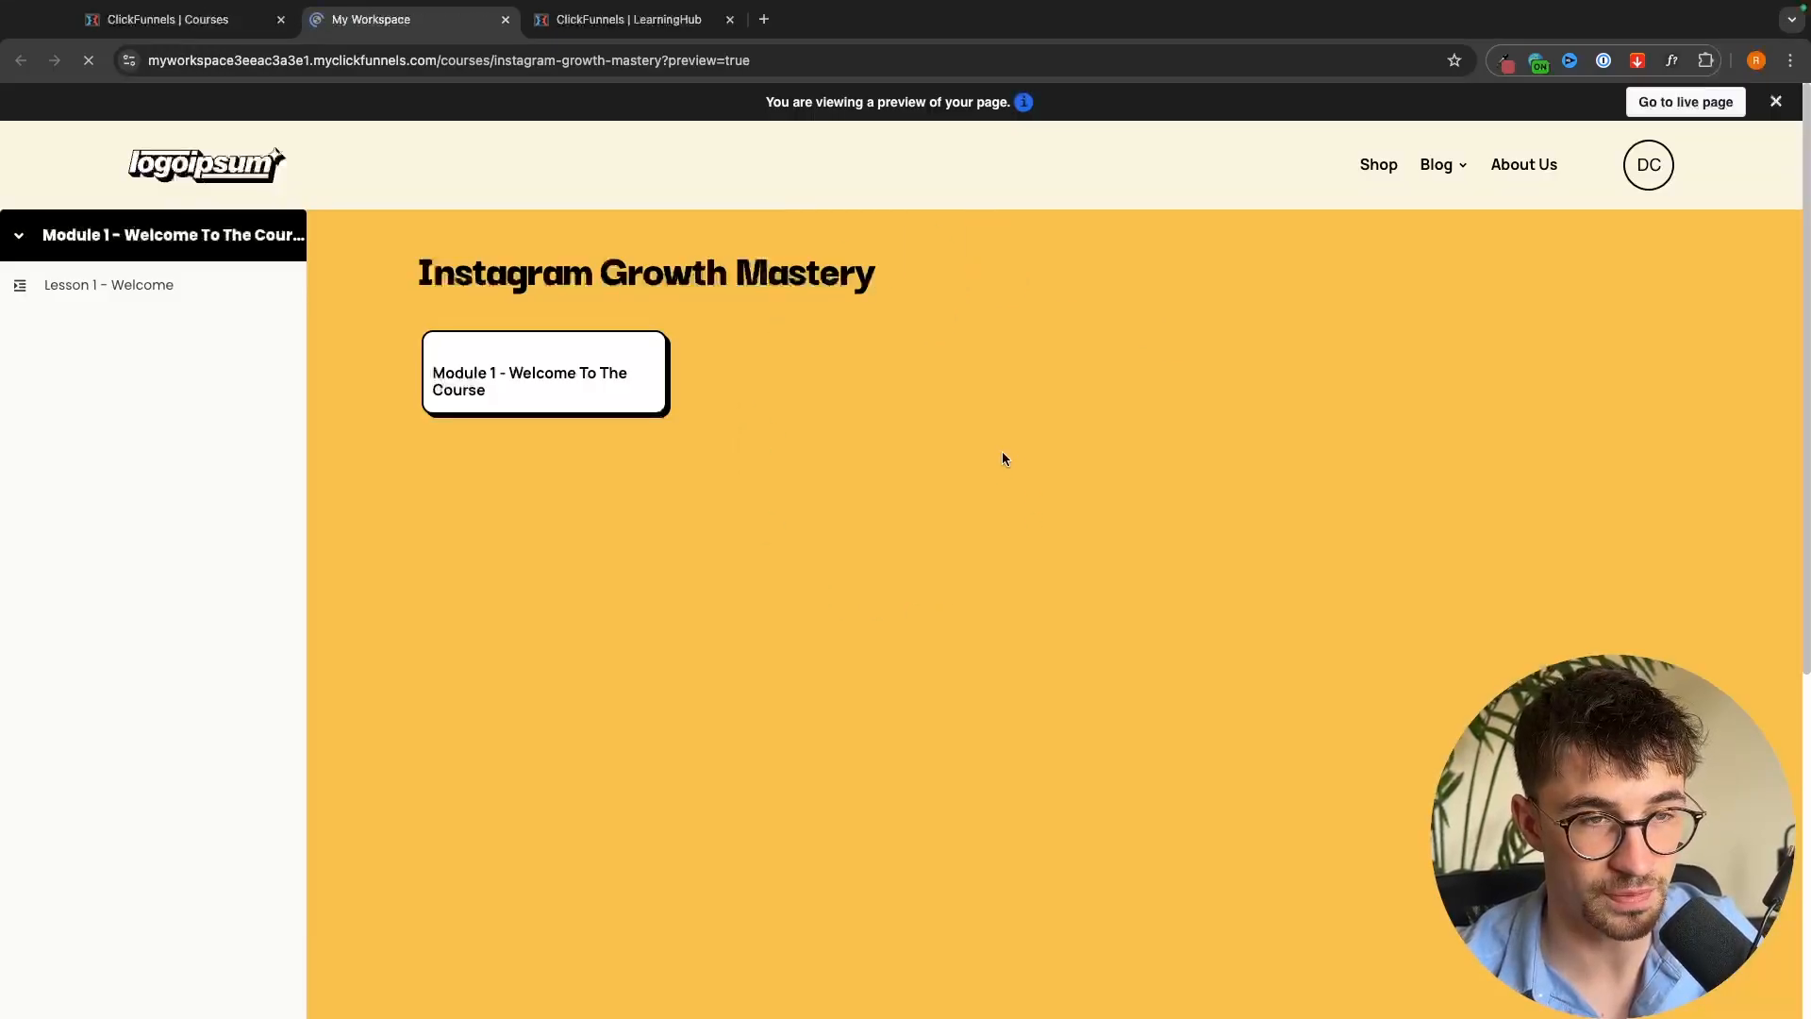
scroll(998, 452, down, 1)
scroll(997, 453, up, 1)
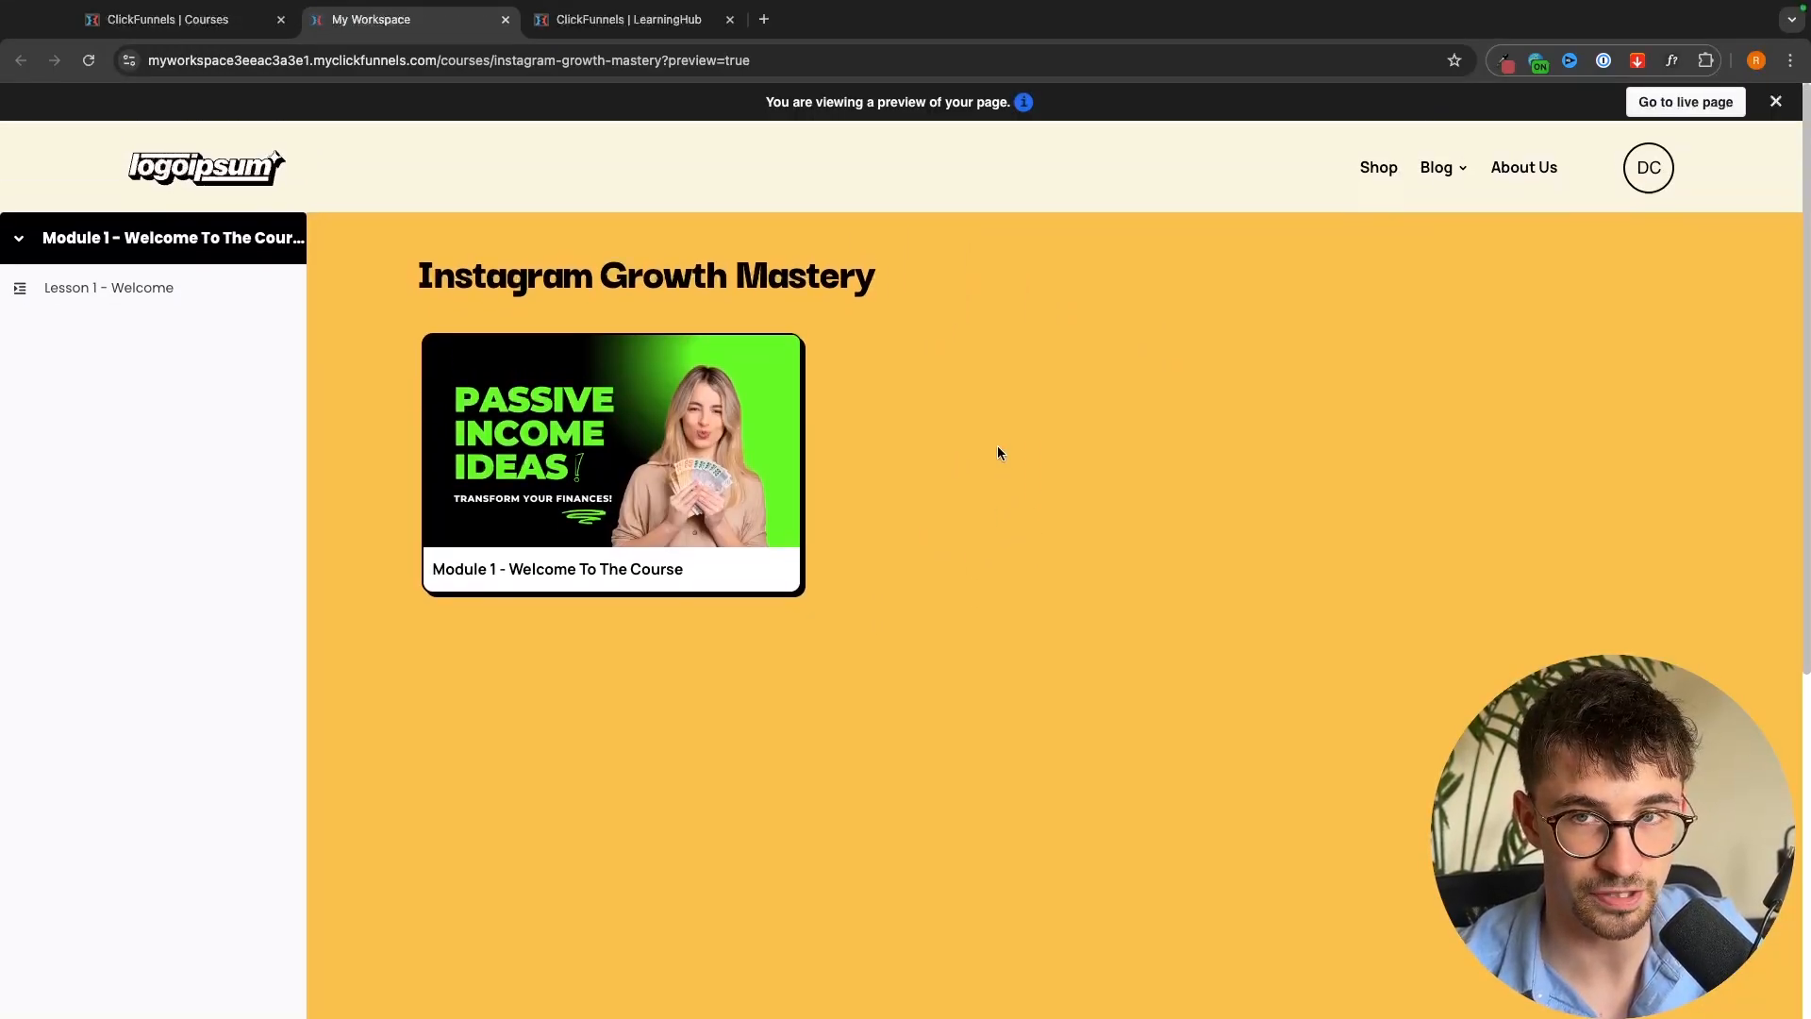
scroll(998, 453, down, 1)
scroll(998, 452, up, 1)
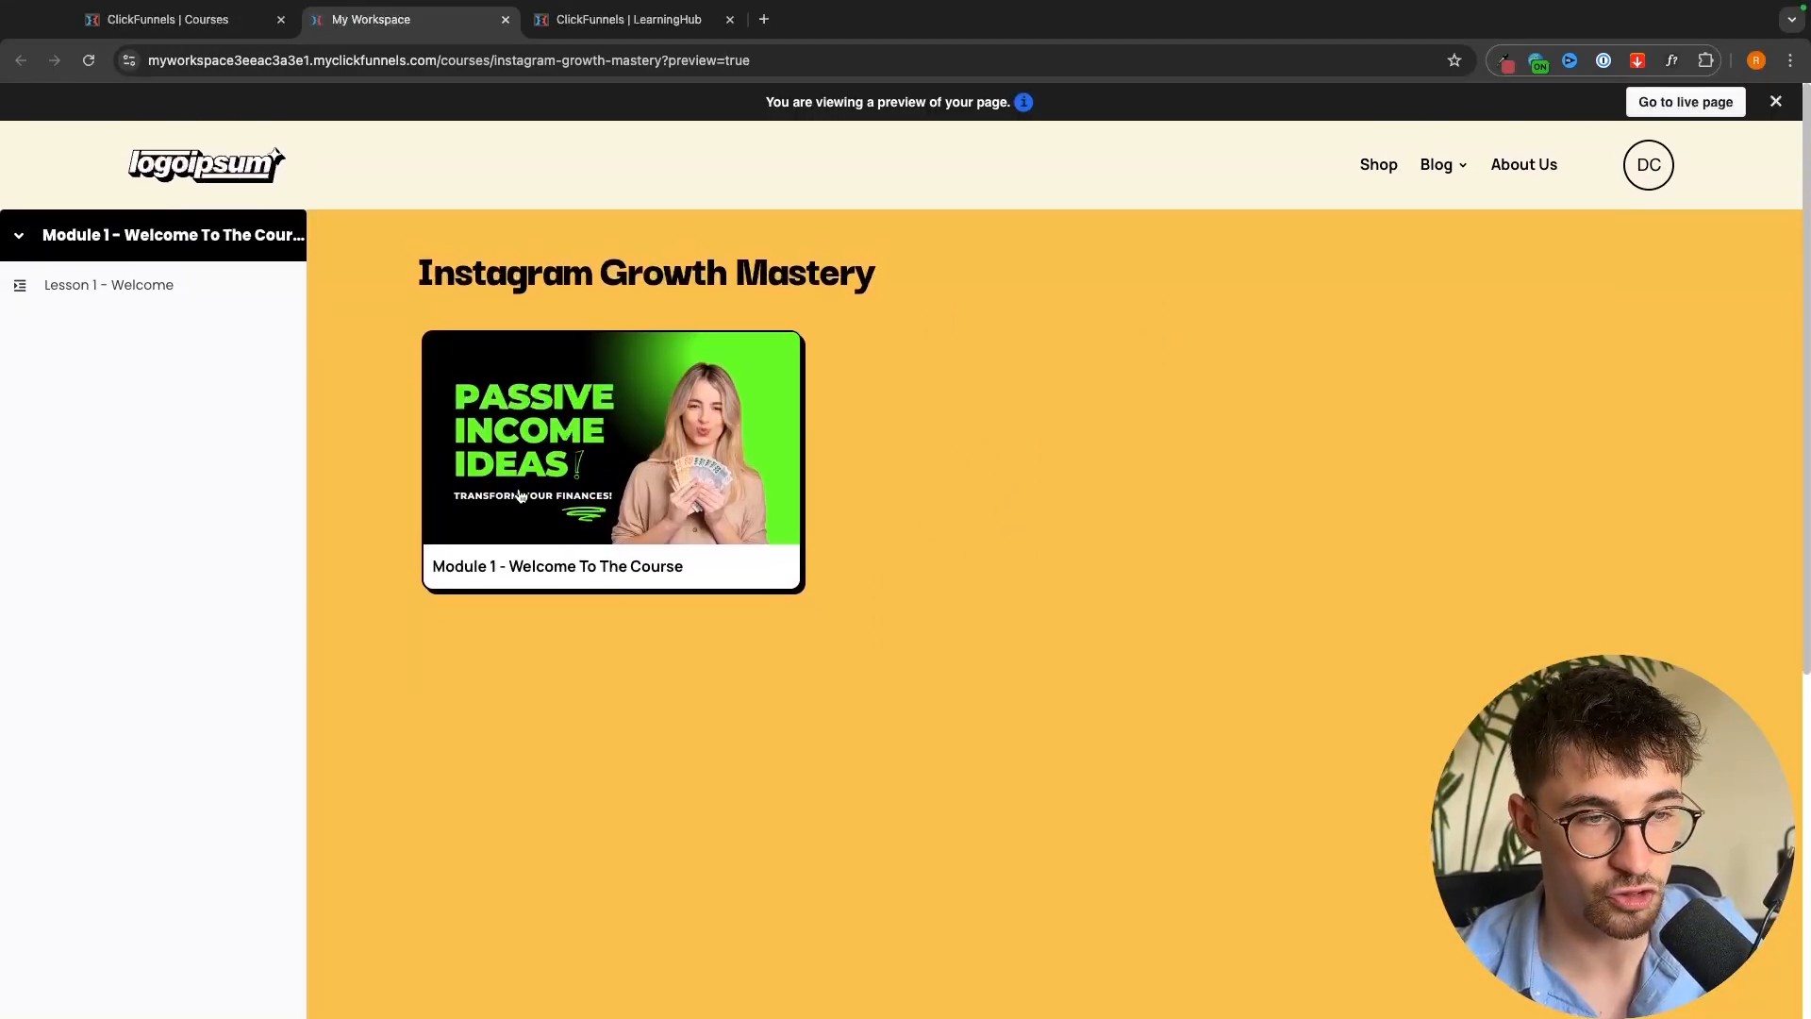
click(518, 569)
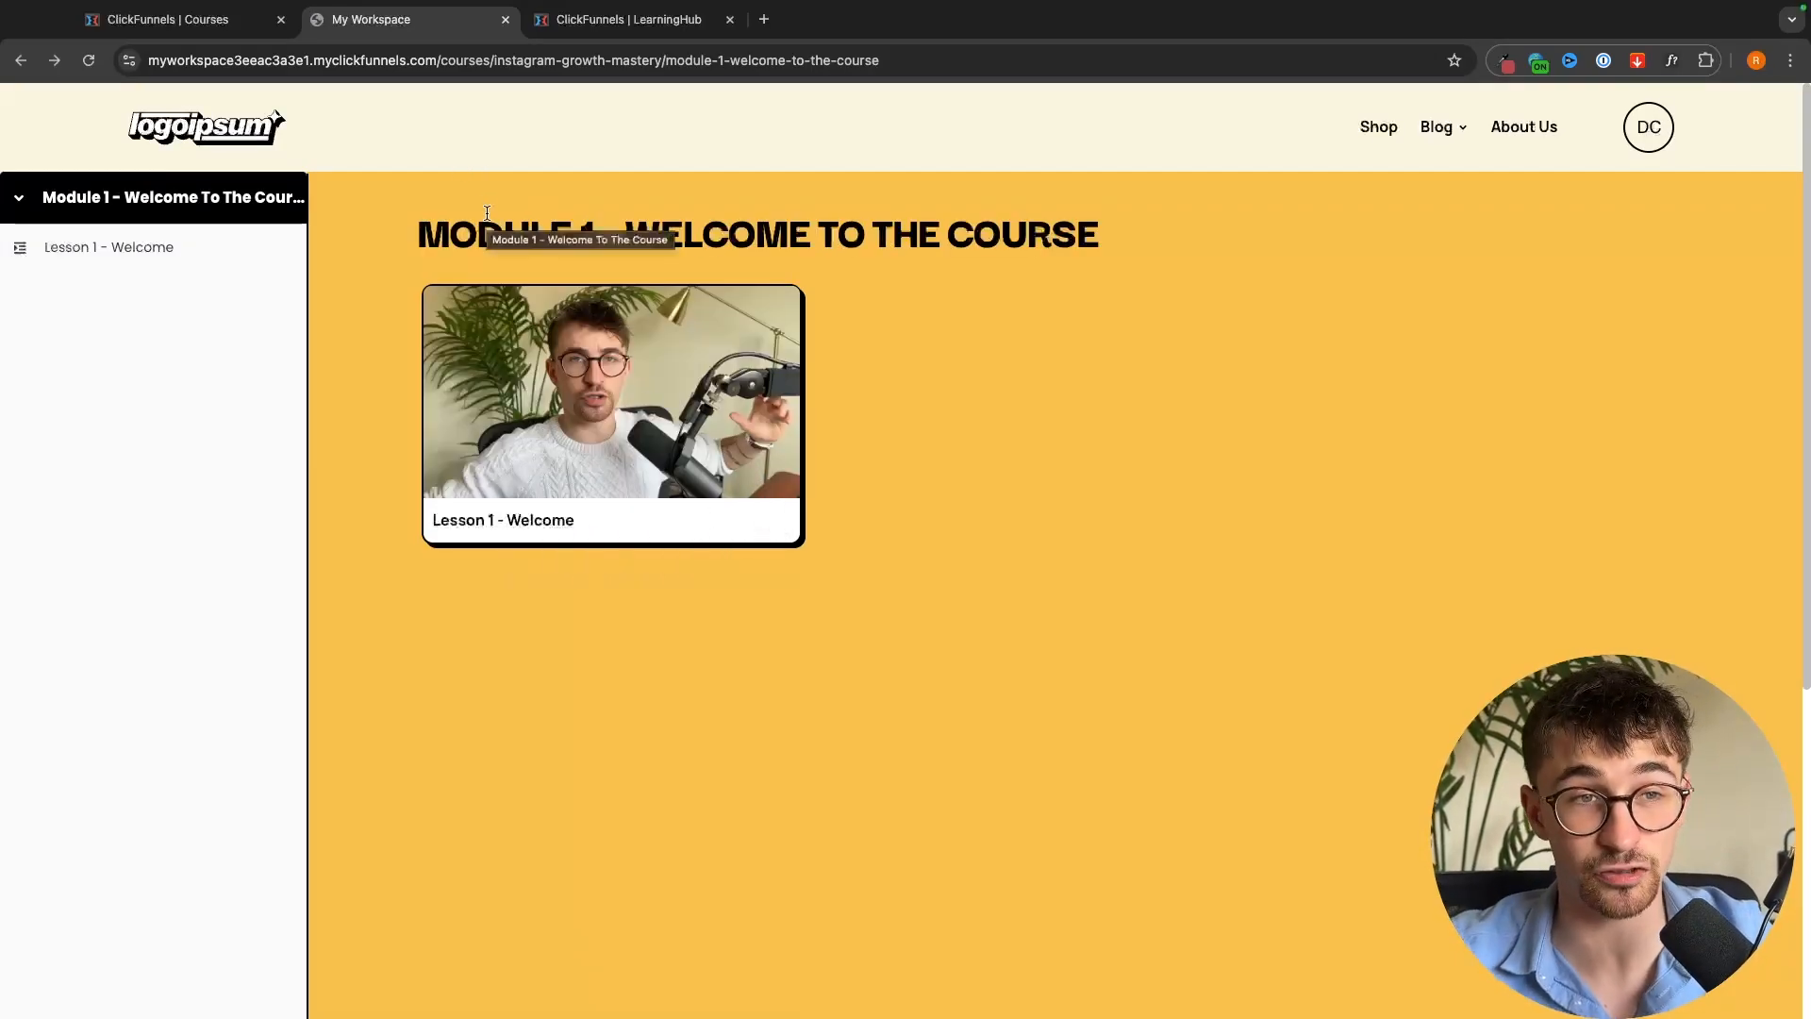
click(506, 20)
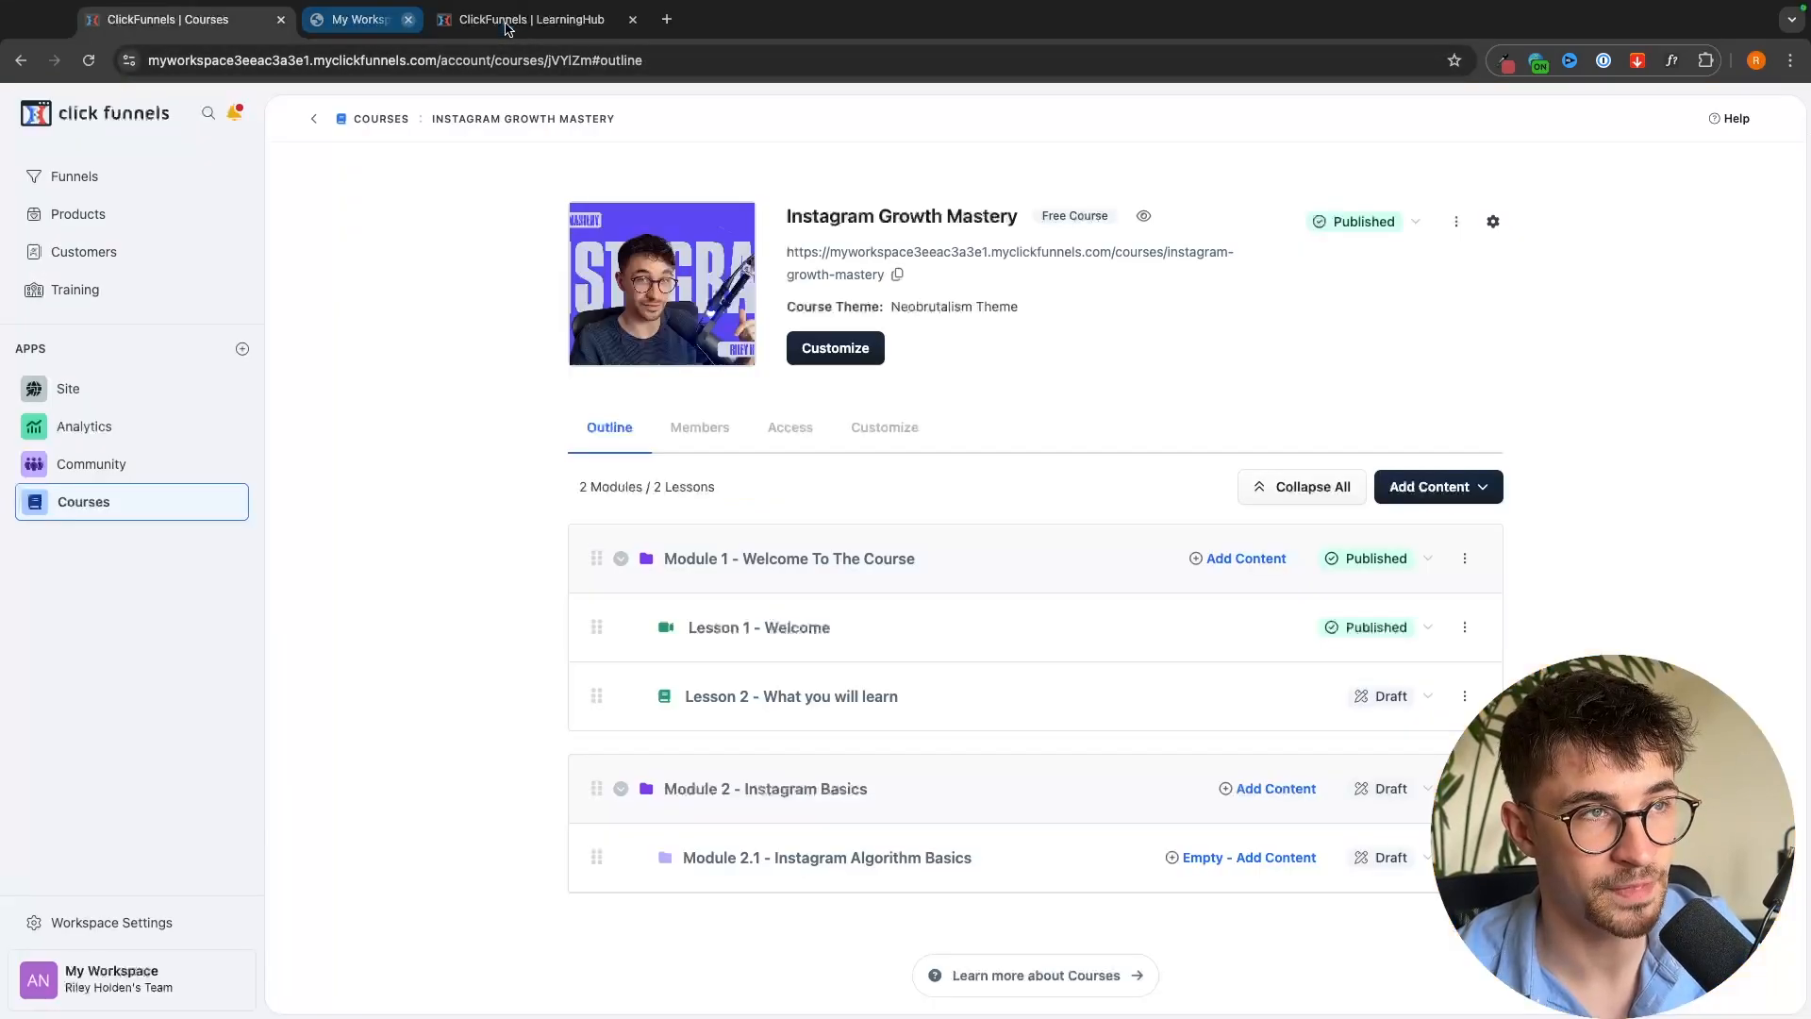
click(1143, 218)
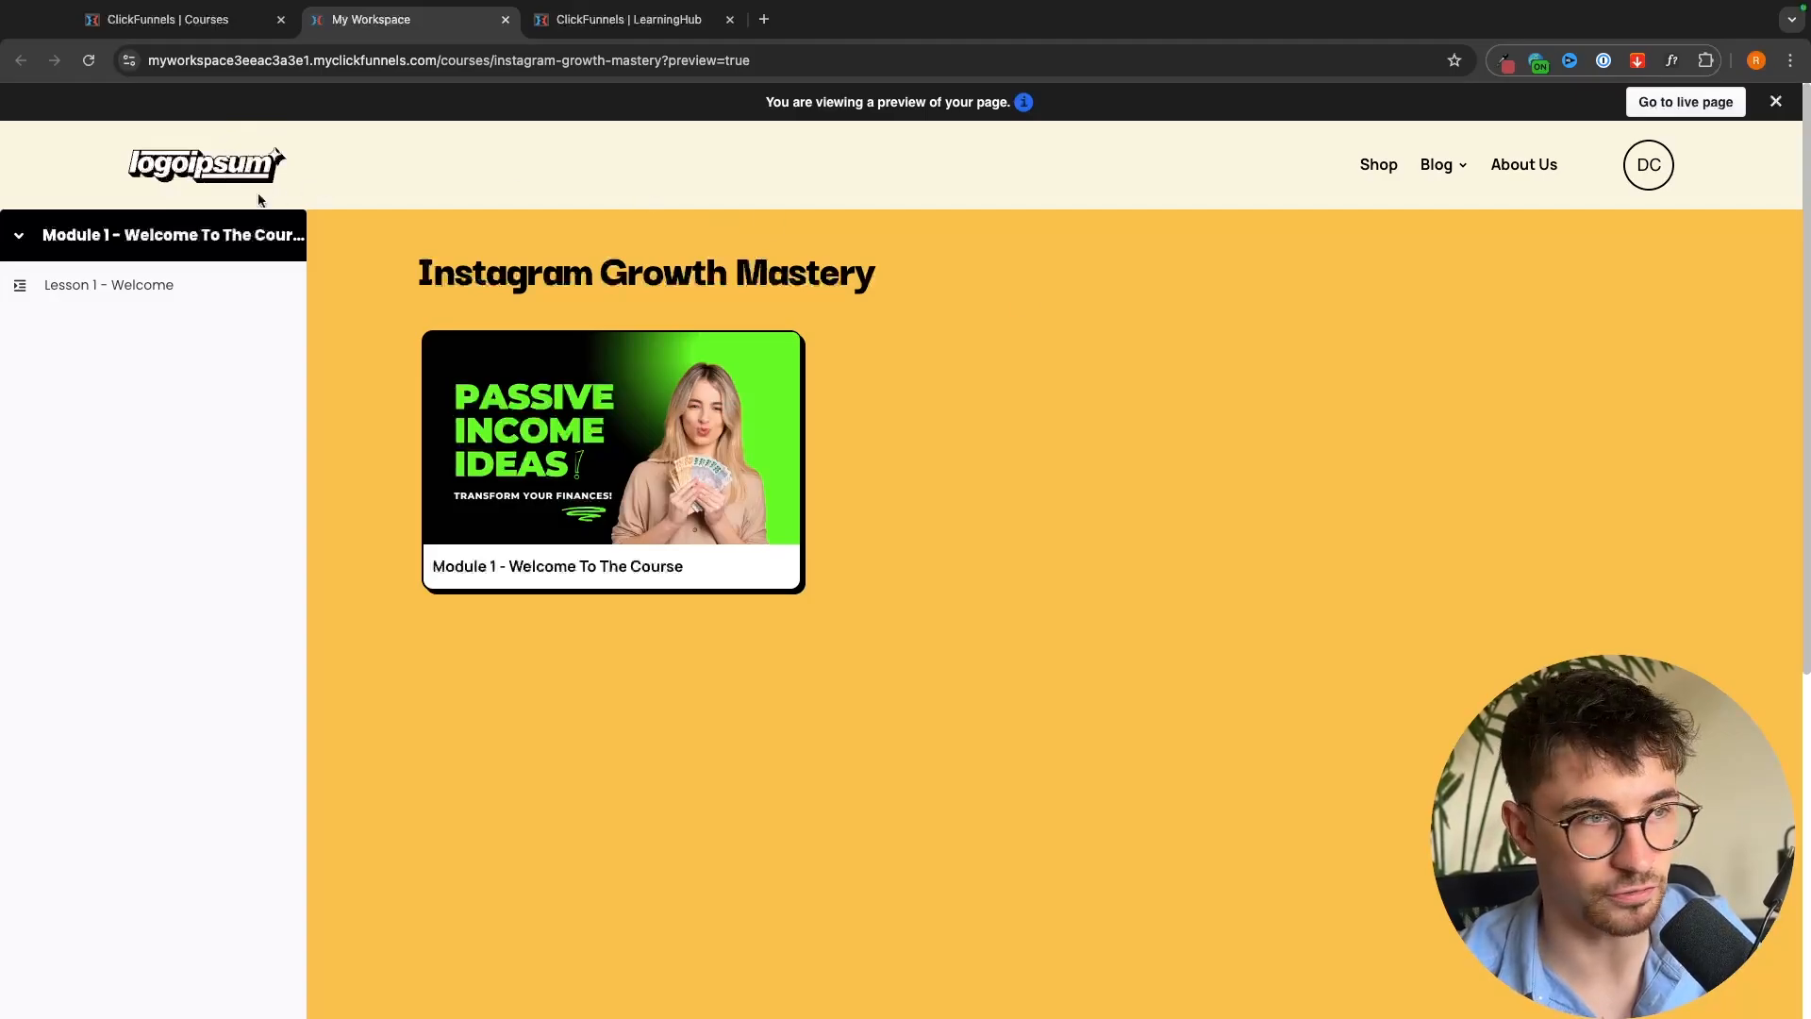
click(506, 19)
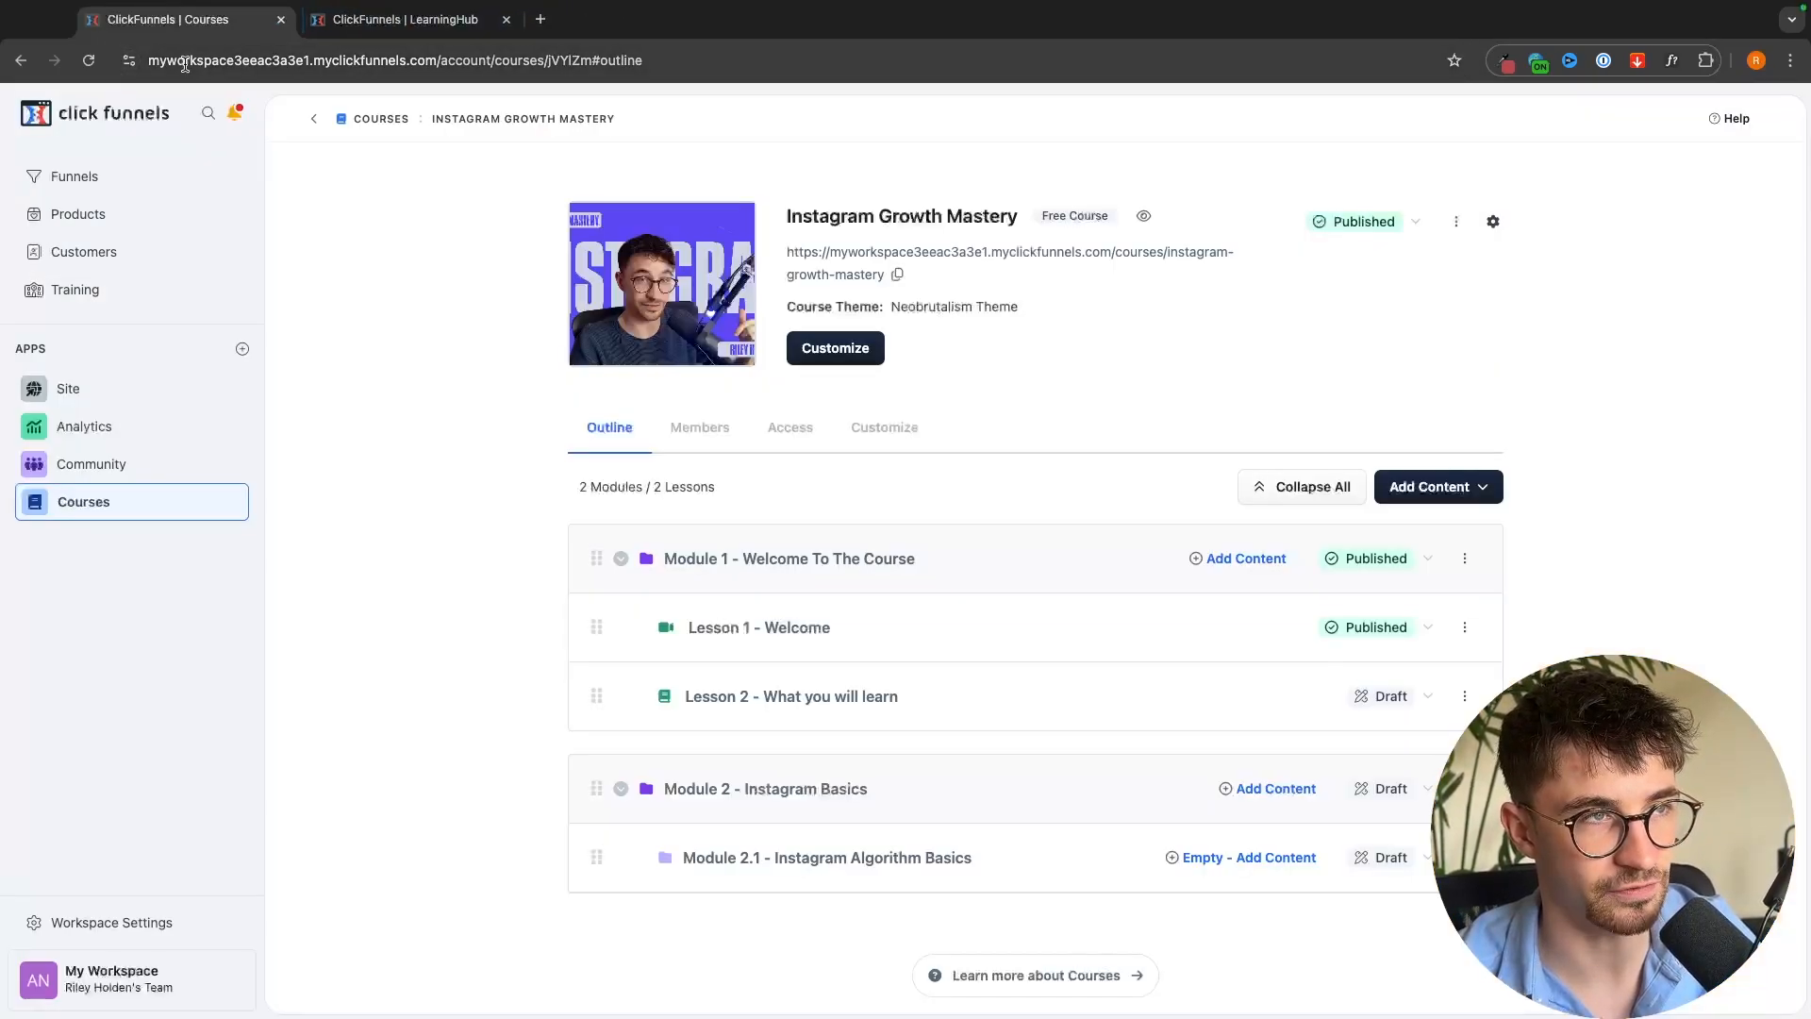
Inspect the logo image's settings and image gallery in the theme's Neobrutal Nav universal block, and return to the course without changes
click(837, 358)
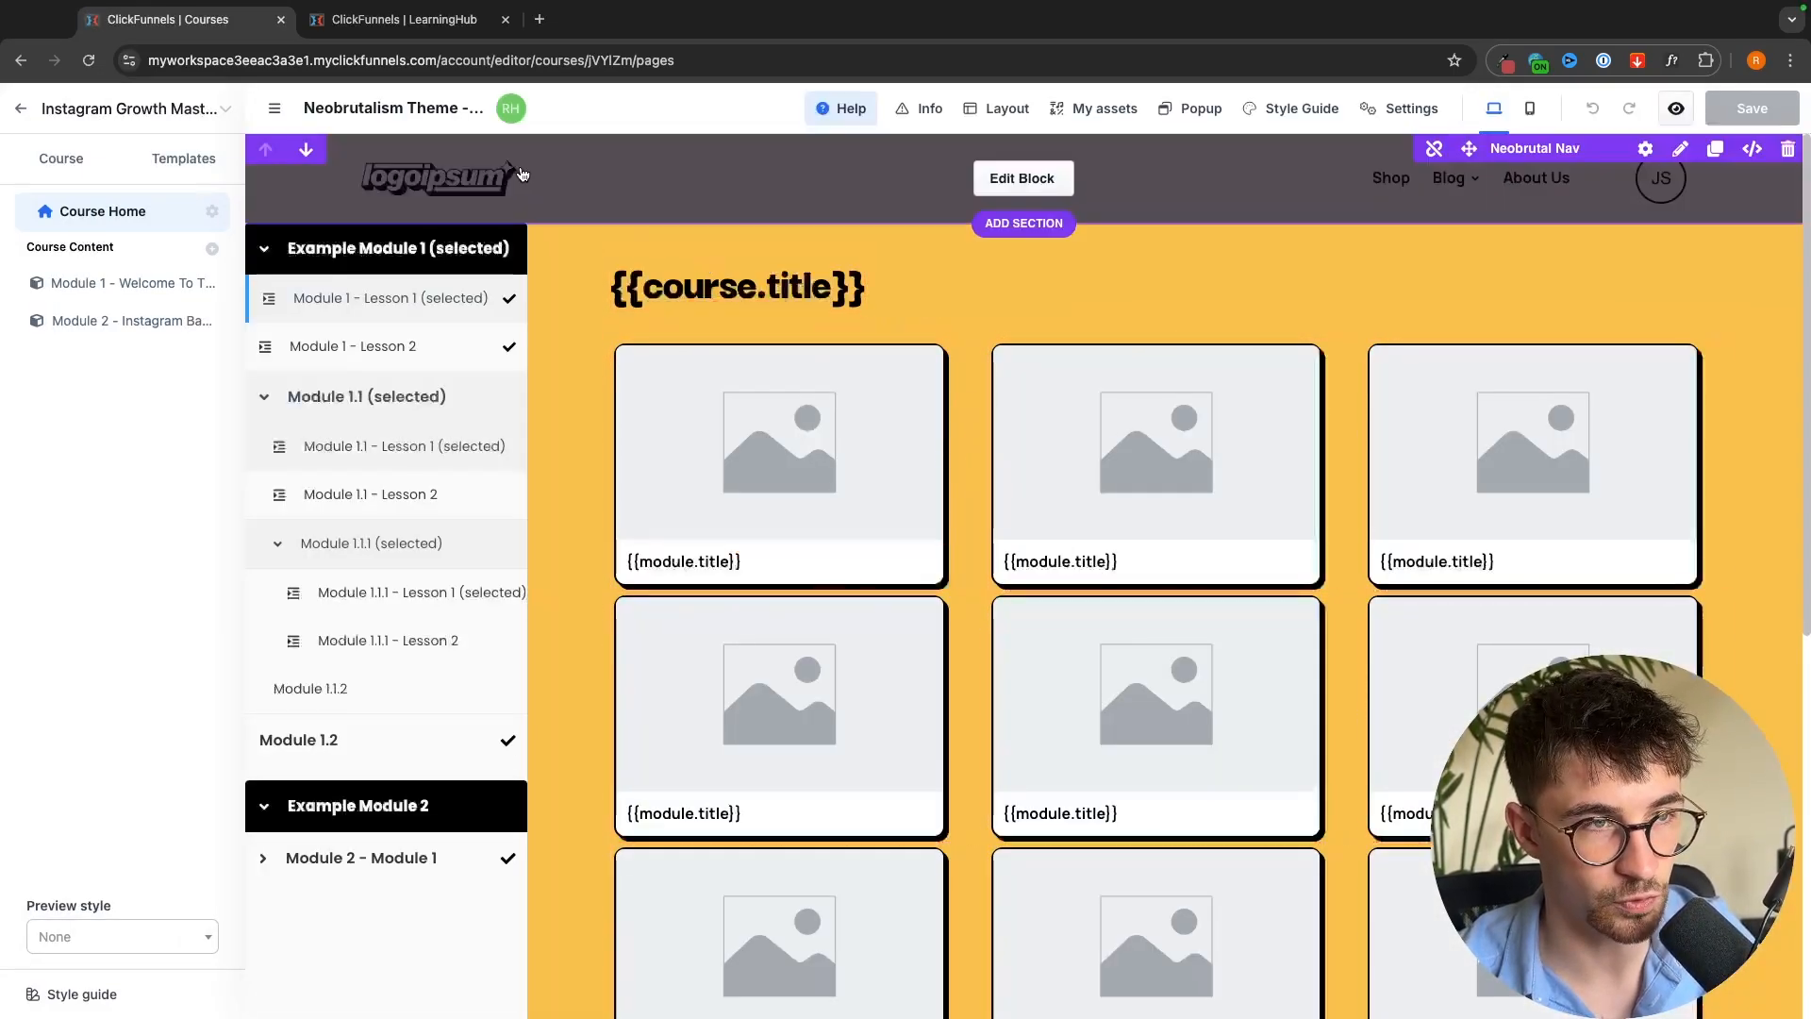
click(521, 173)
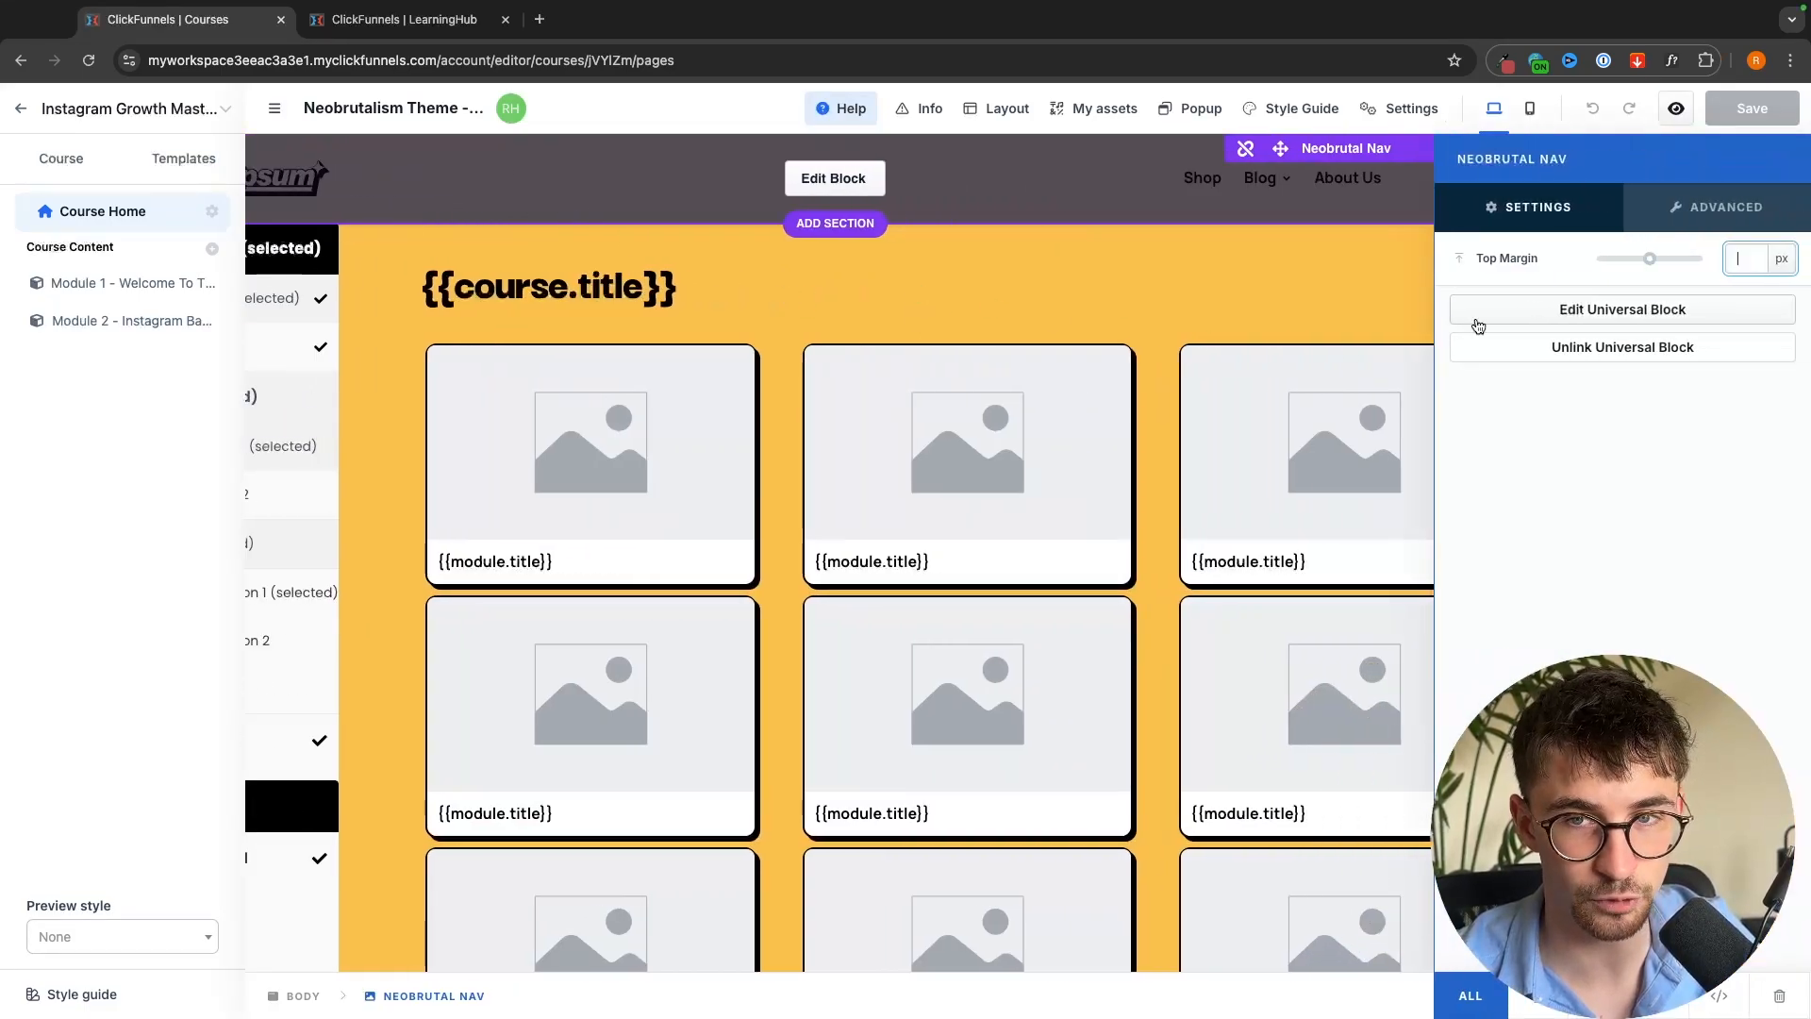
click(1577, 309)
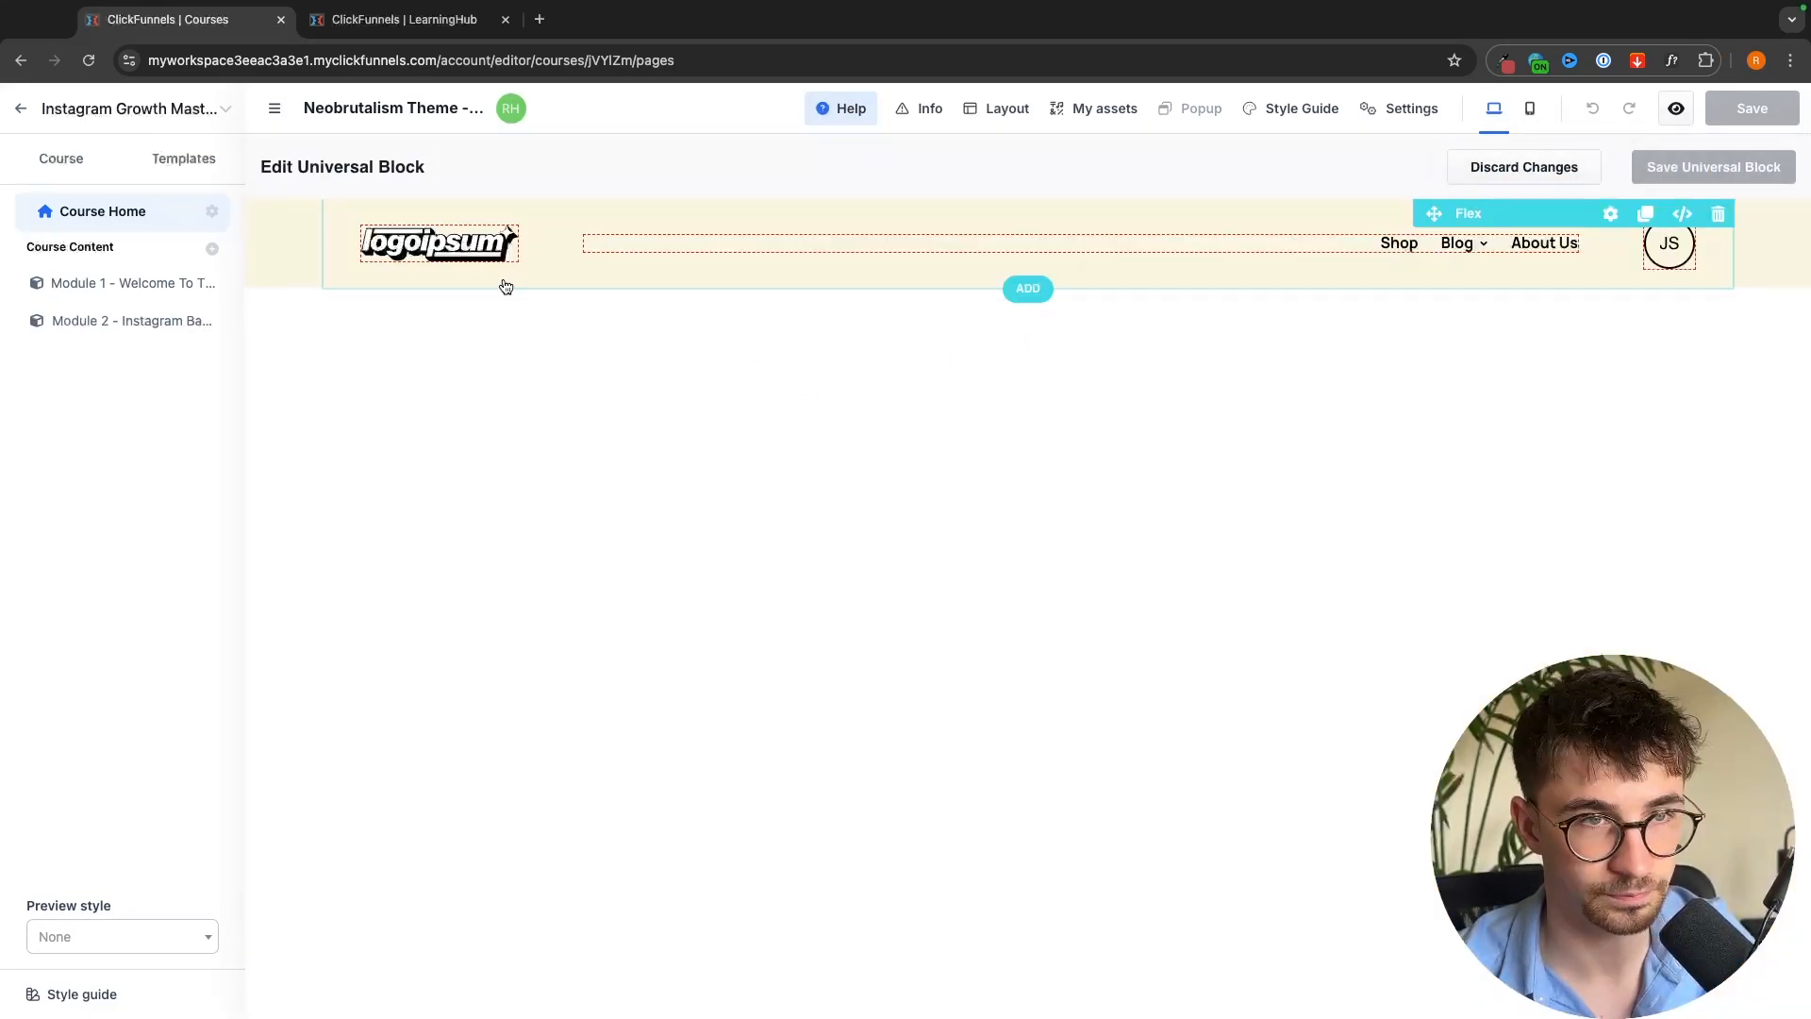
click(466, 248)
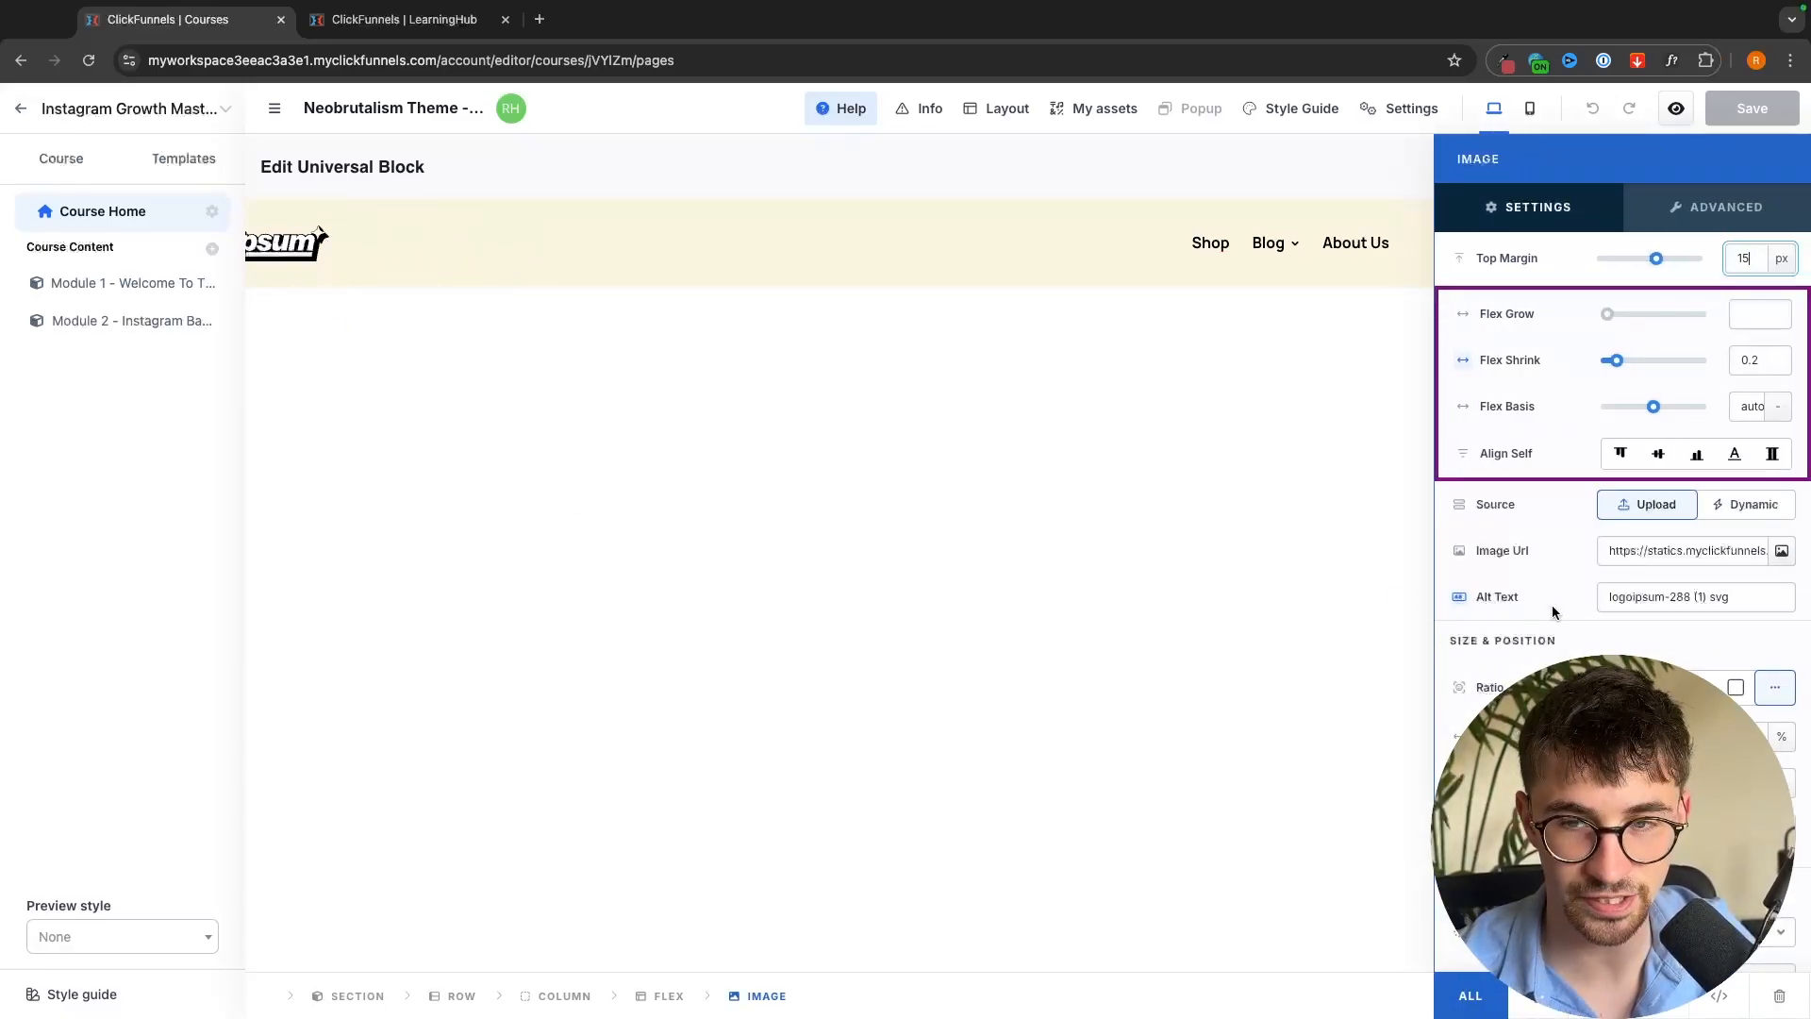
click(1477, 553)
drag(1475, 551, 1530, 551)
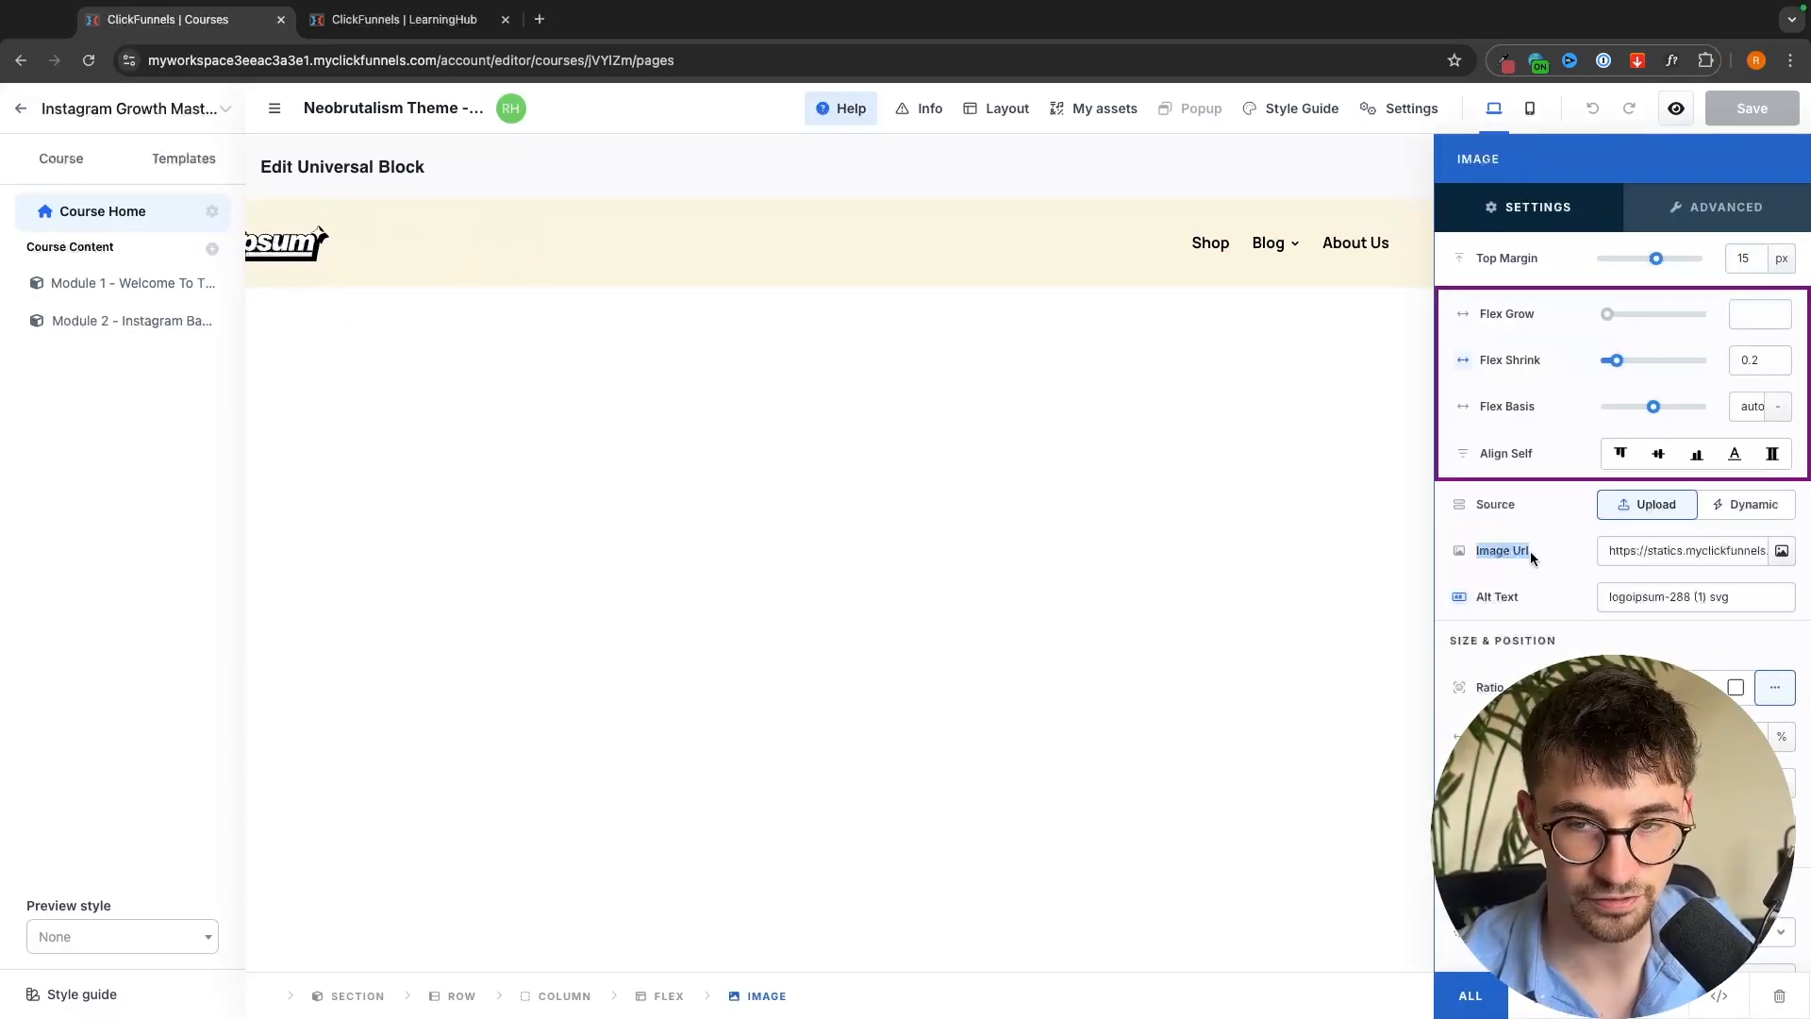
click(1781, 551)
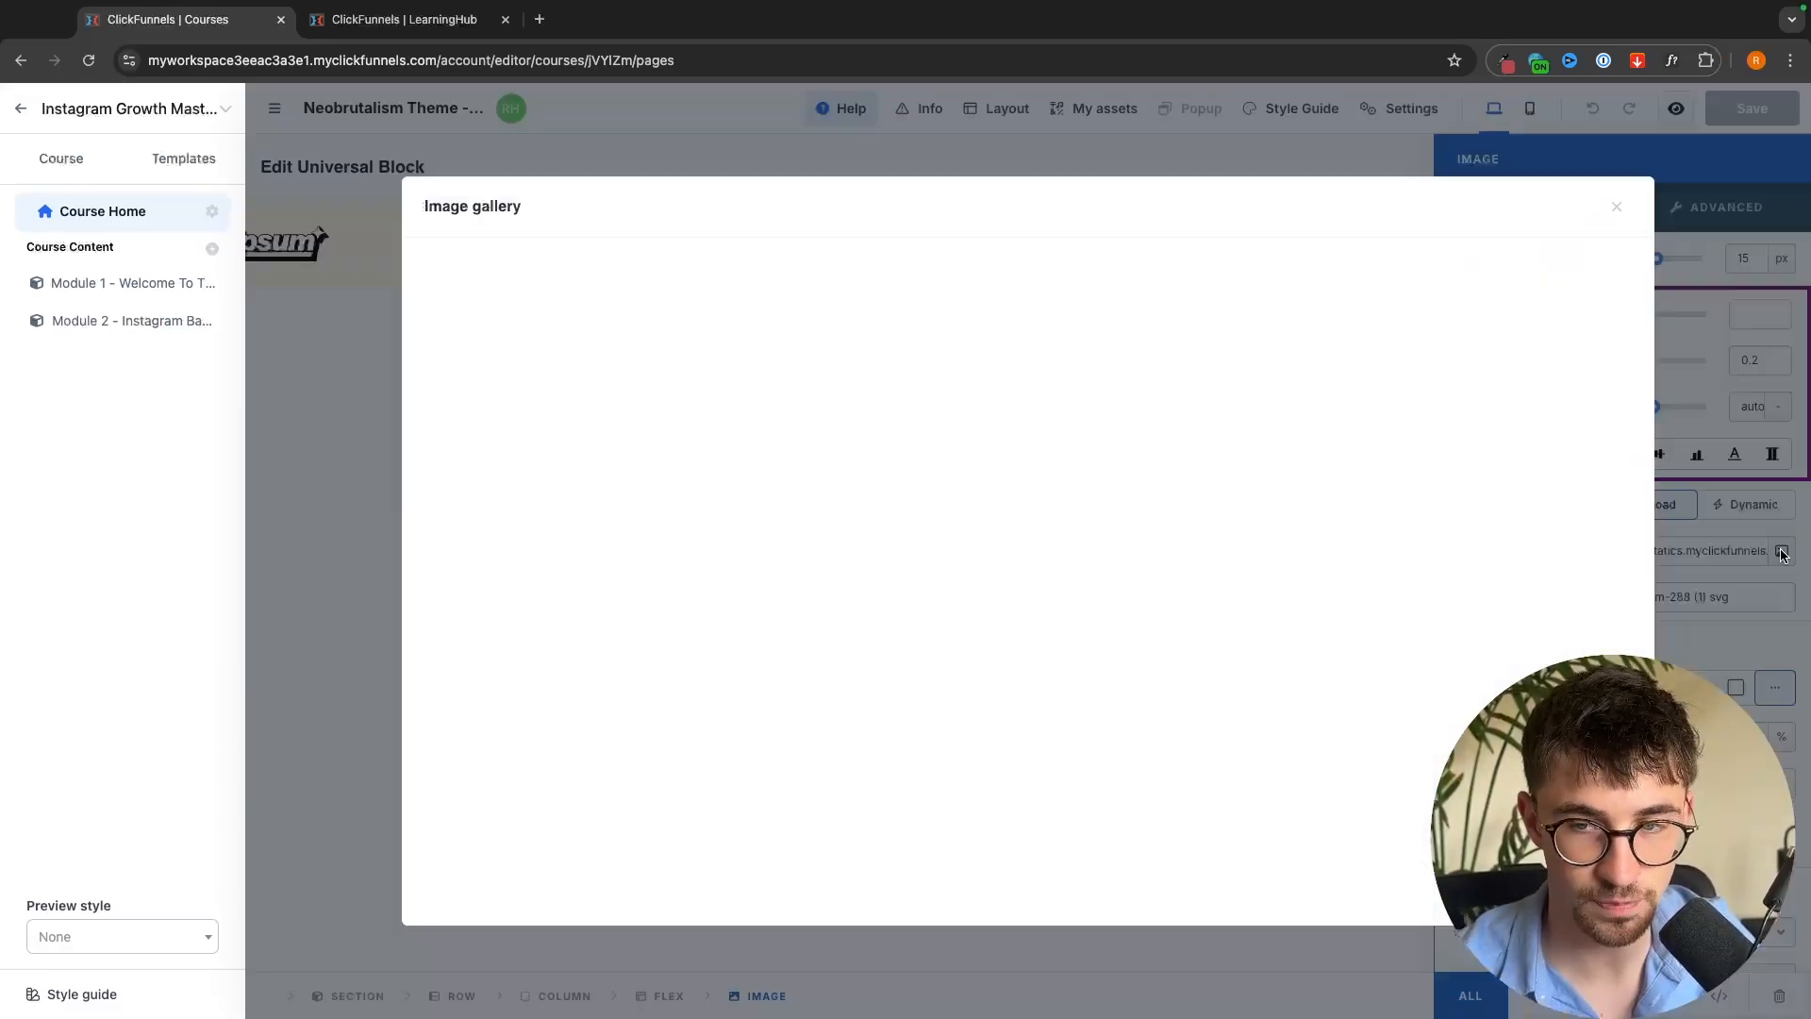
click(1616, 206)
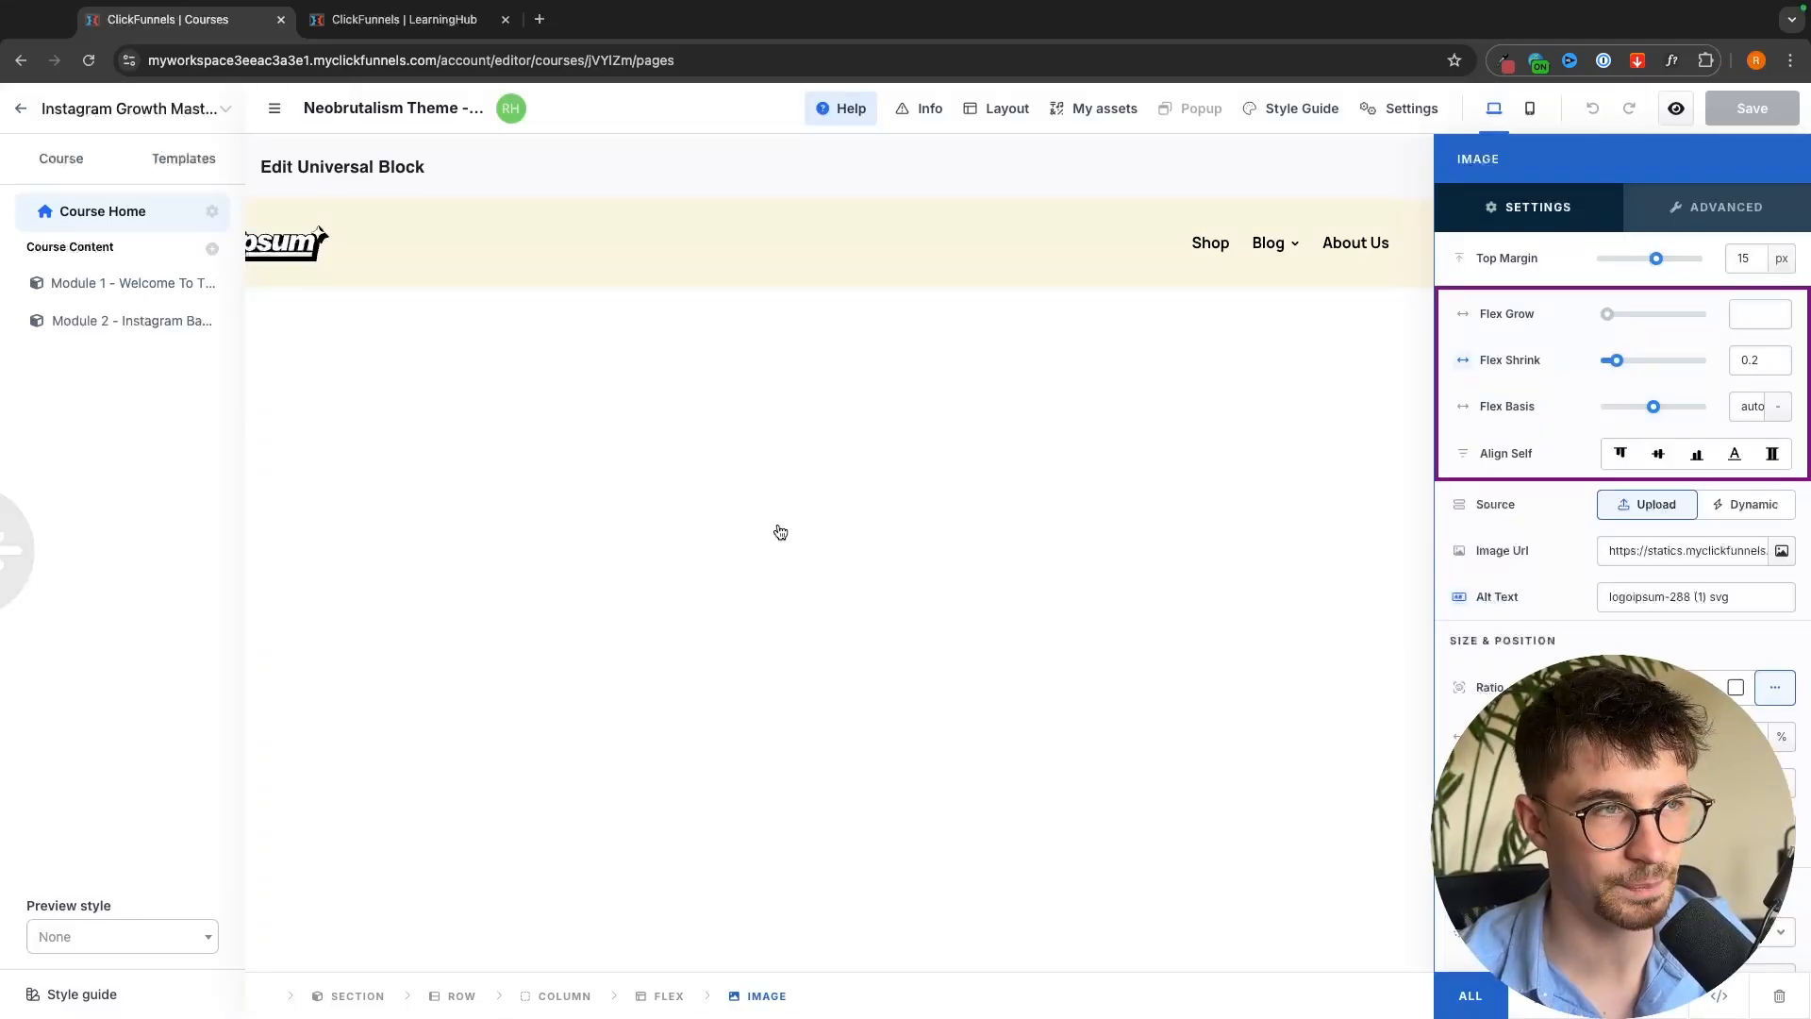
click(33, 112)
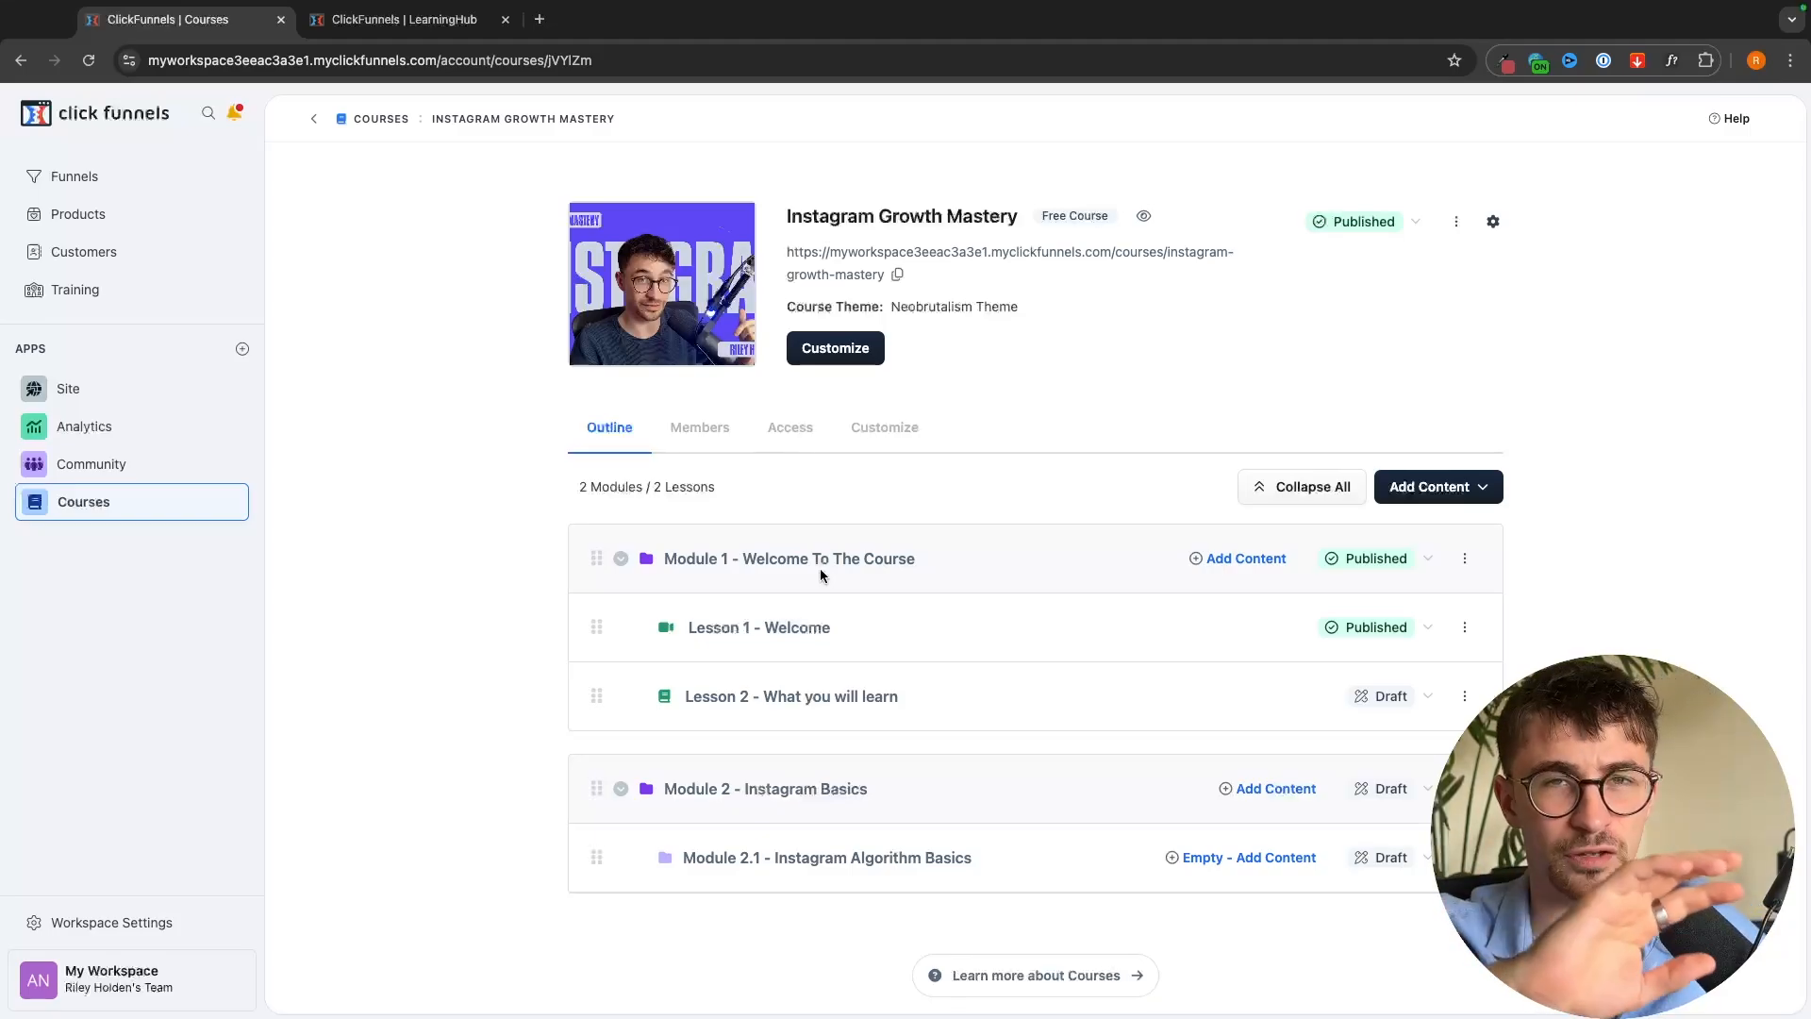
Review the course's Advanced Customization setting and selected theme
click(887, 427)
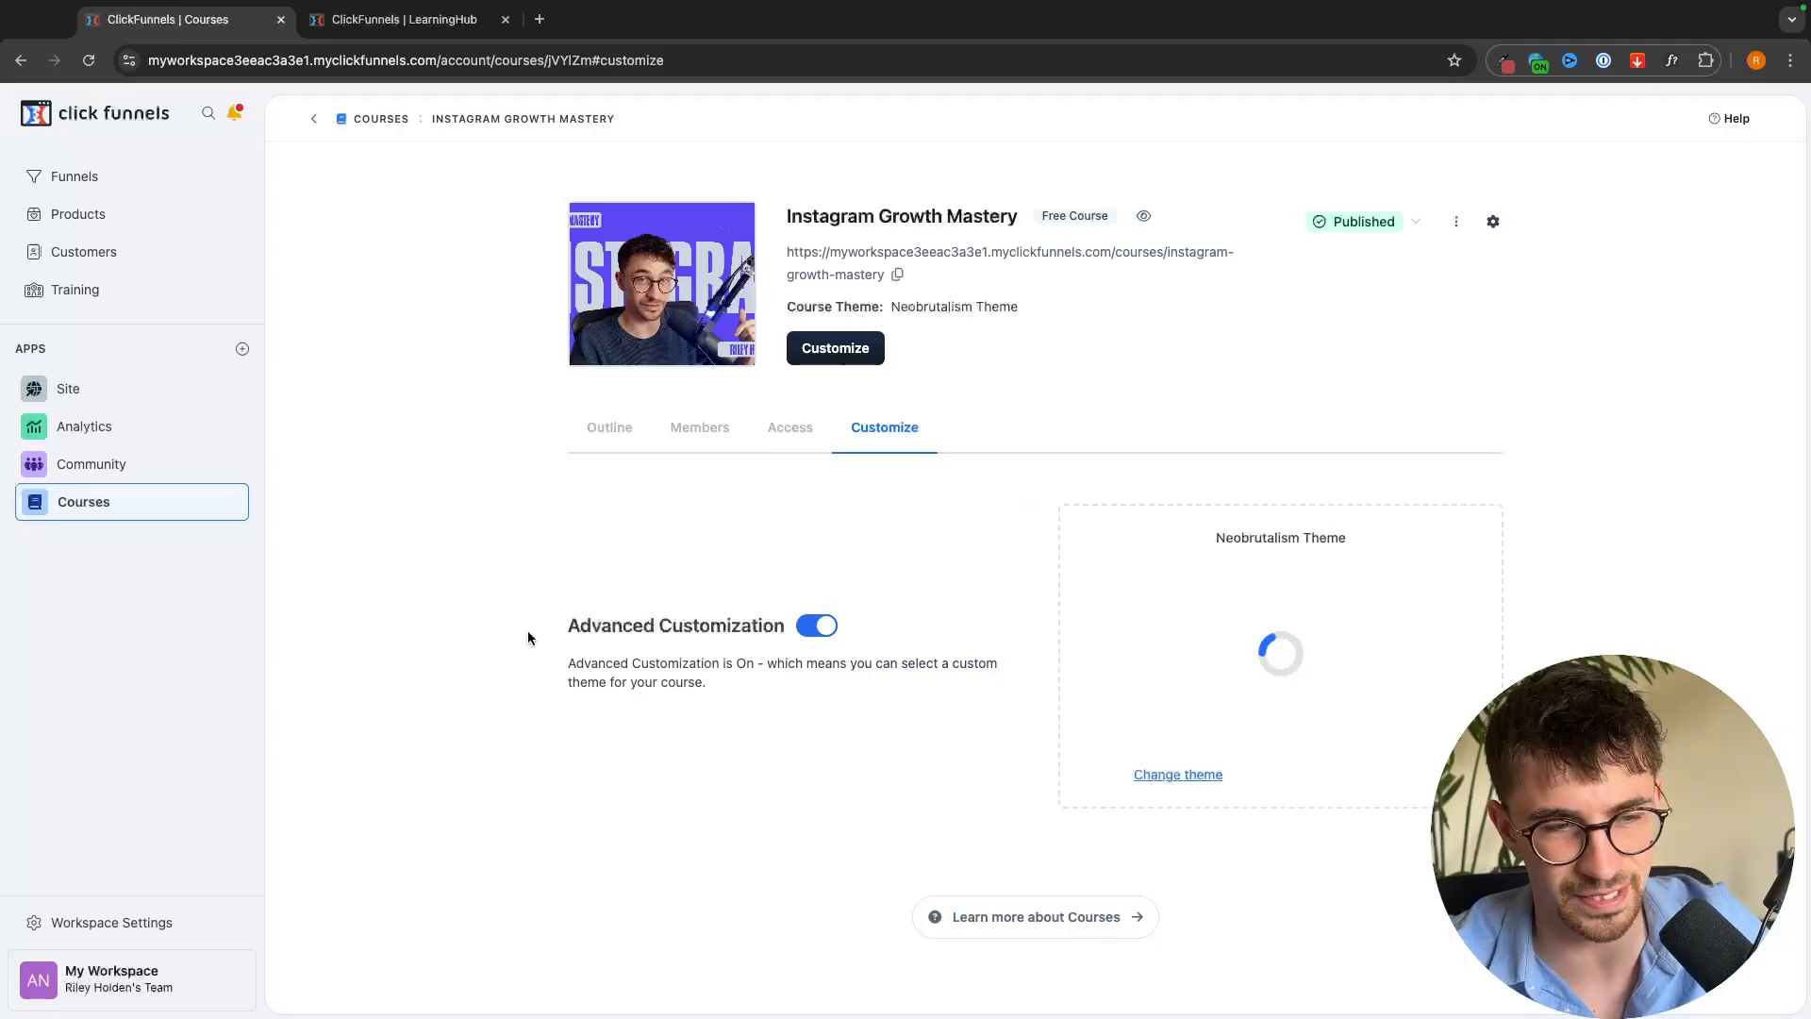
drag(528, 630, 791, 628)
click(830, 671)
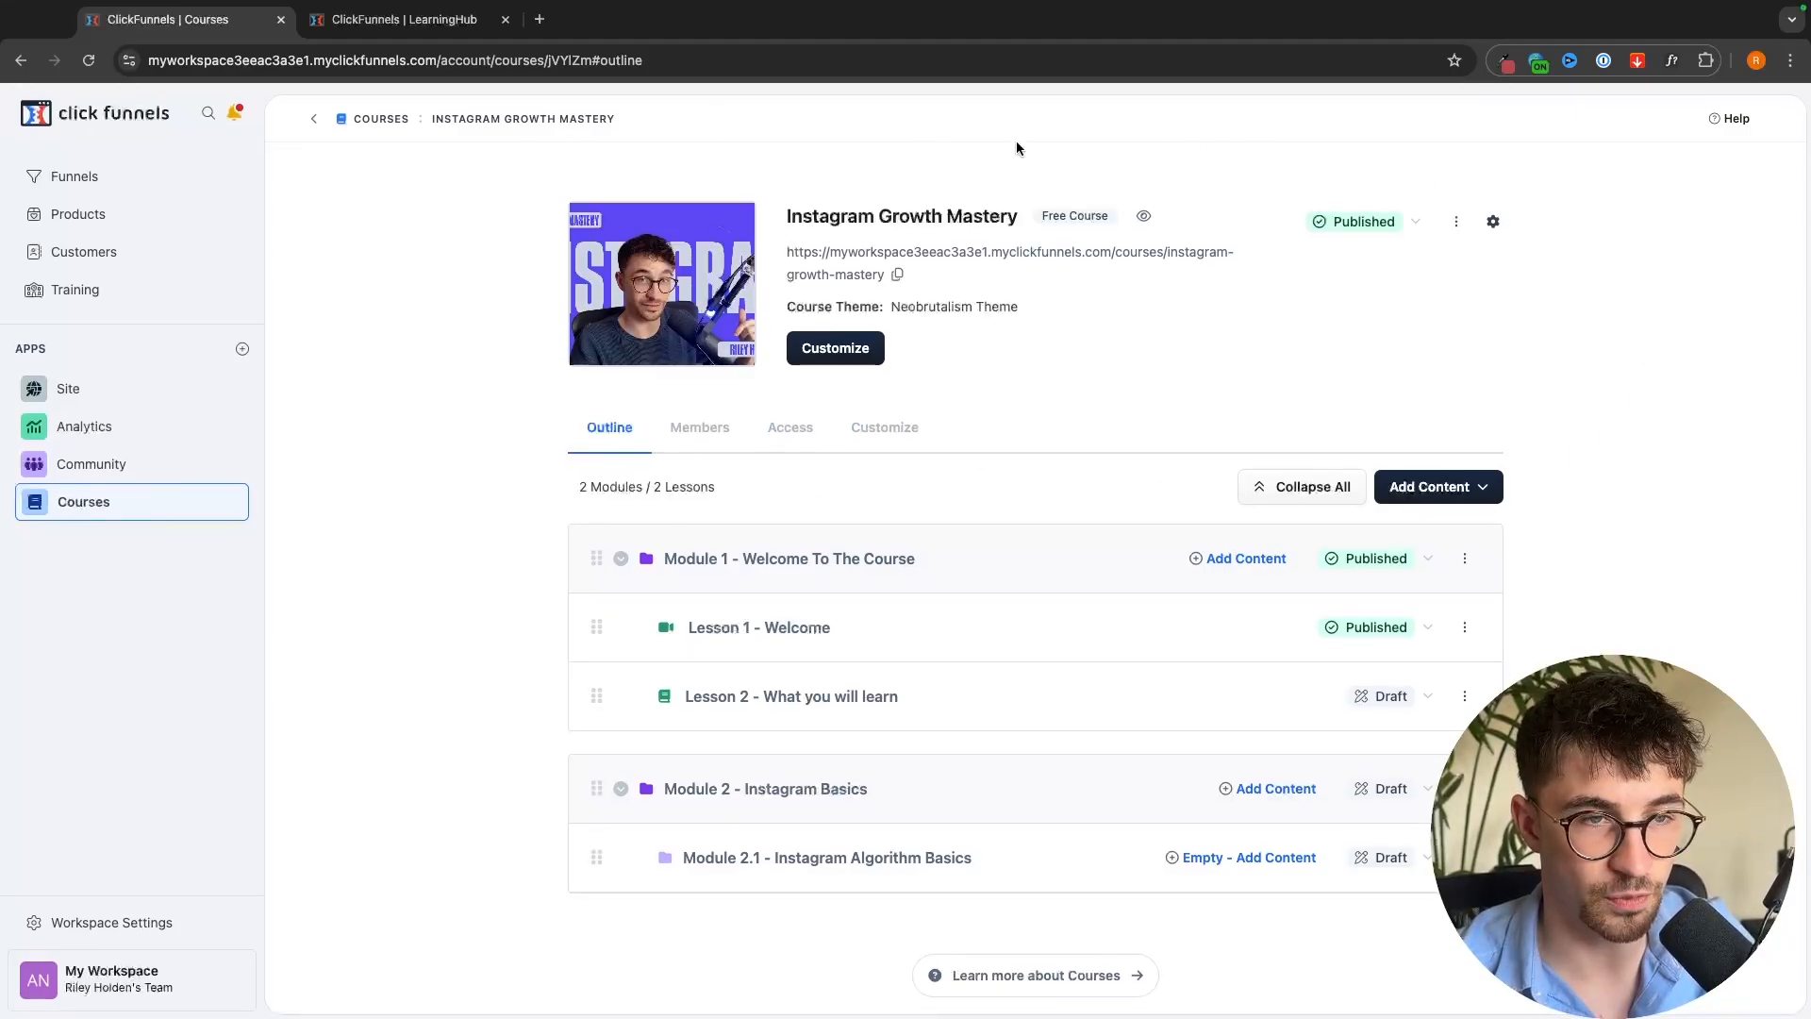
Copy the course's public link, open it in a separate browser tab to check the live page, and close that tab
click(897, 274)
click(540, 19)
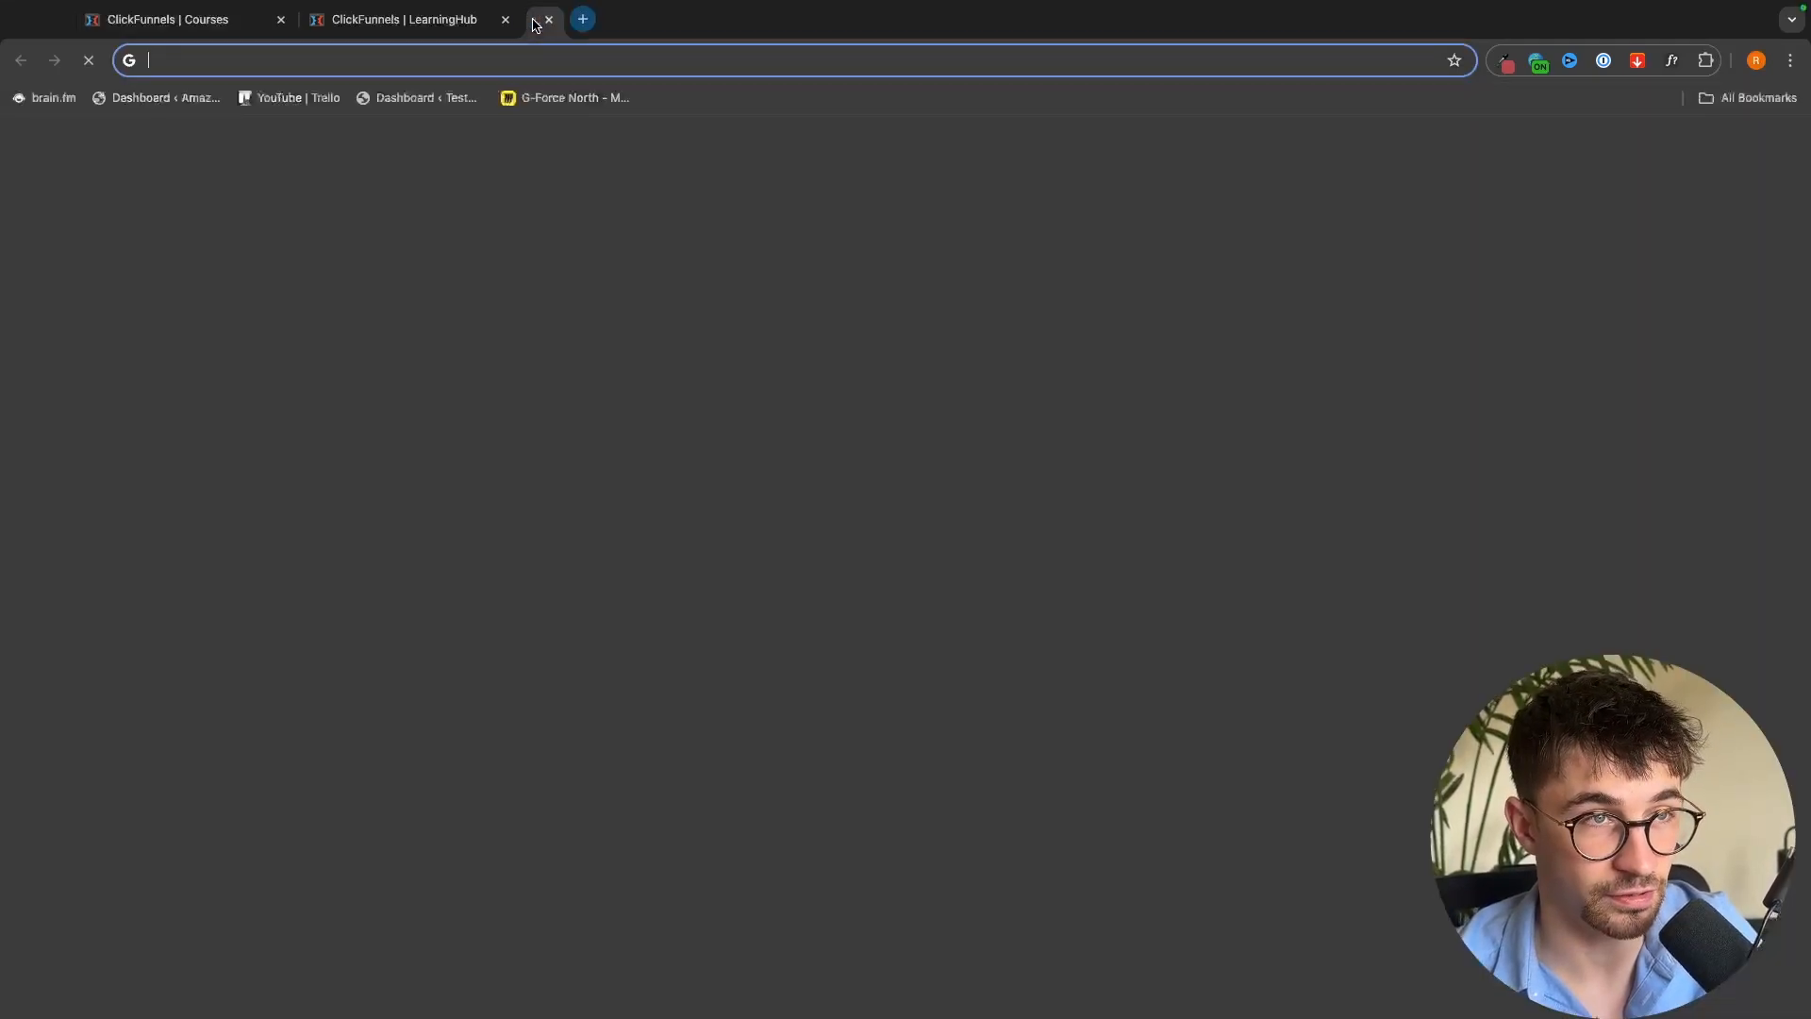
key(super+v)
key(BackSpace)
key(Return)
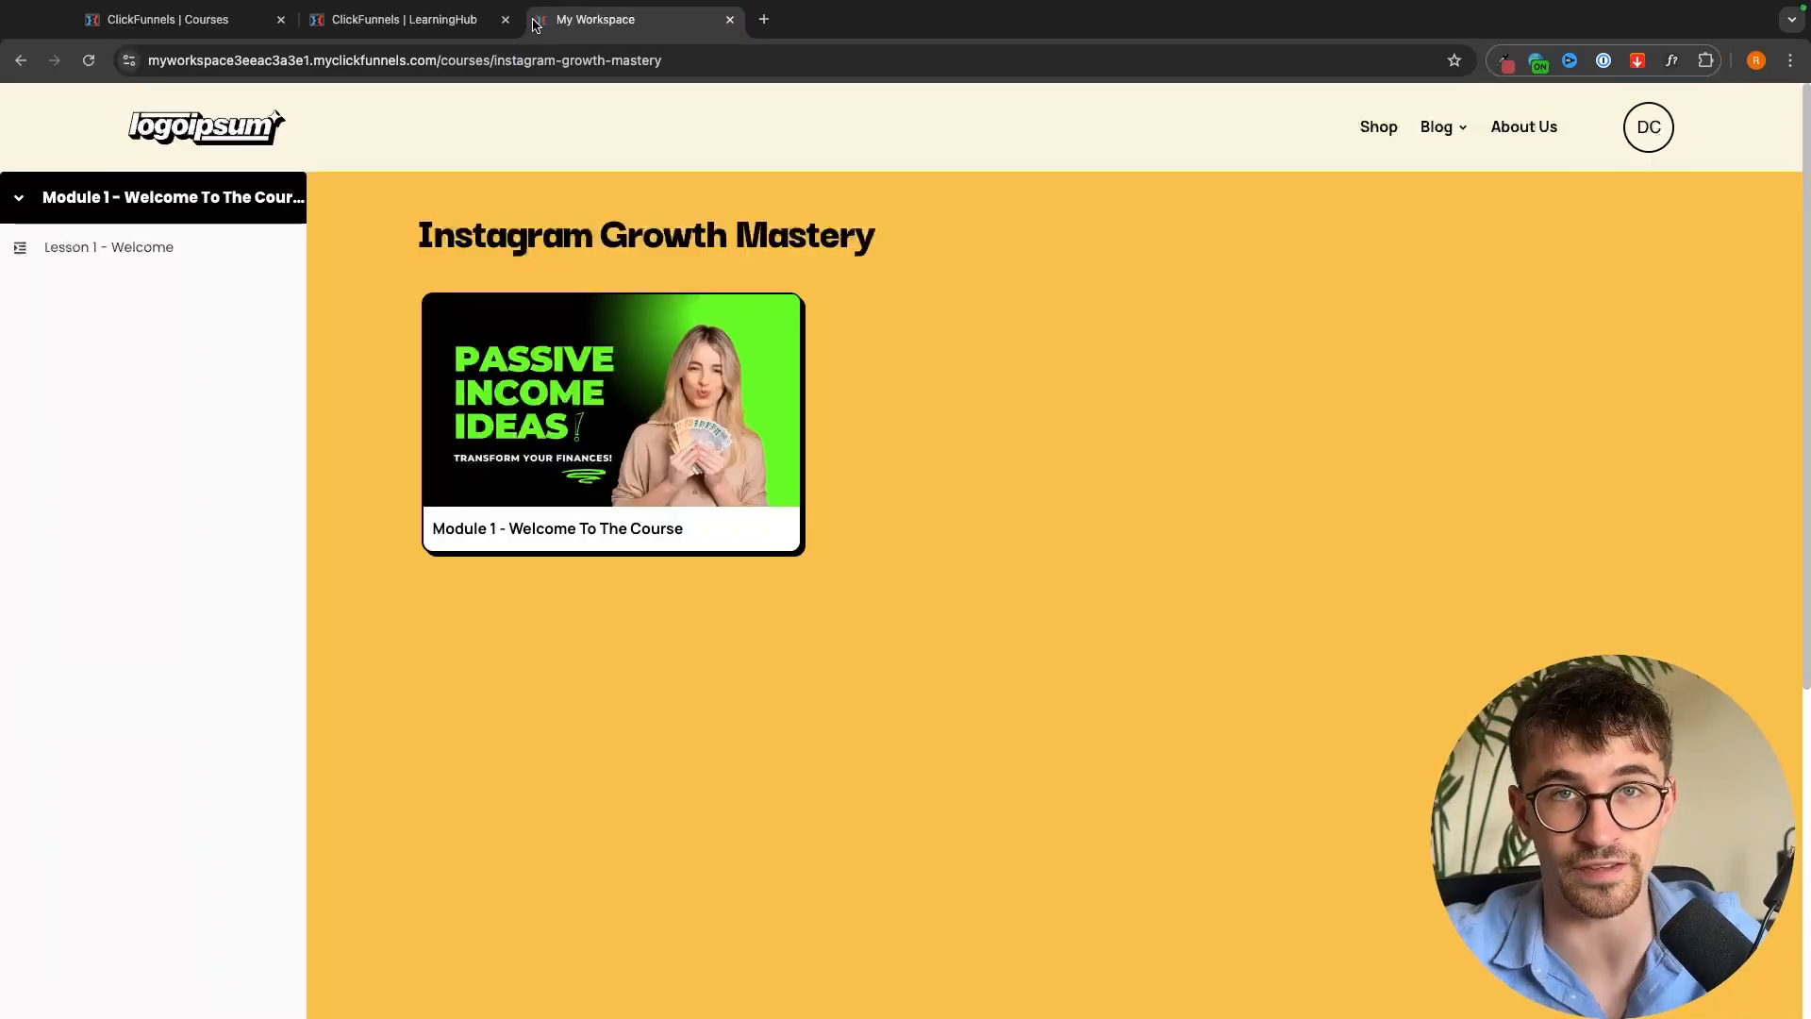
click(729, 19)
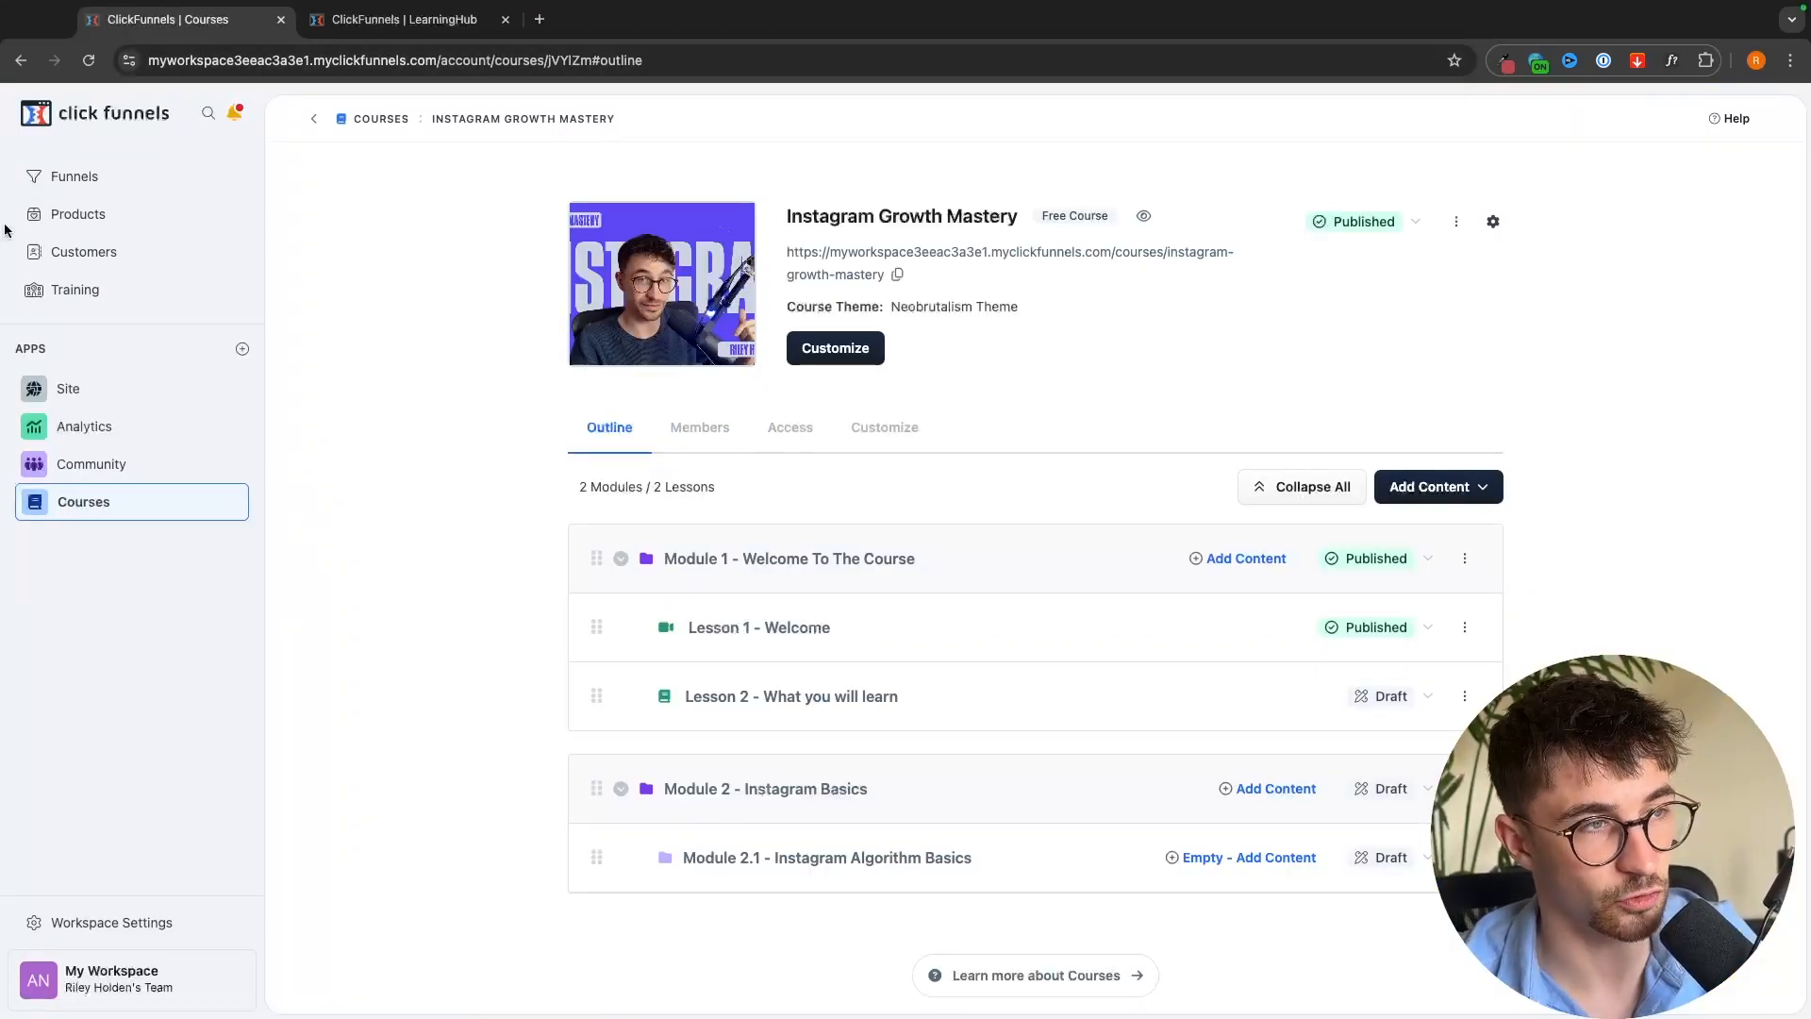
Create a digital product named "Instagram Growth Mastery" from the list of all products, leaving the description empty
click(83, 219)
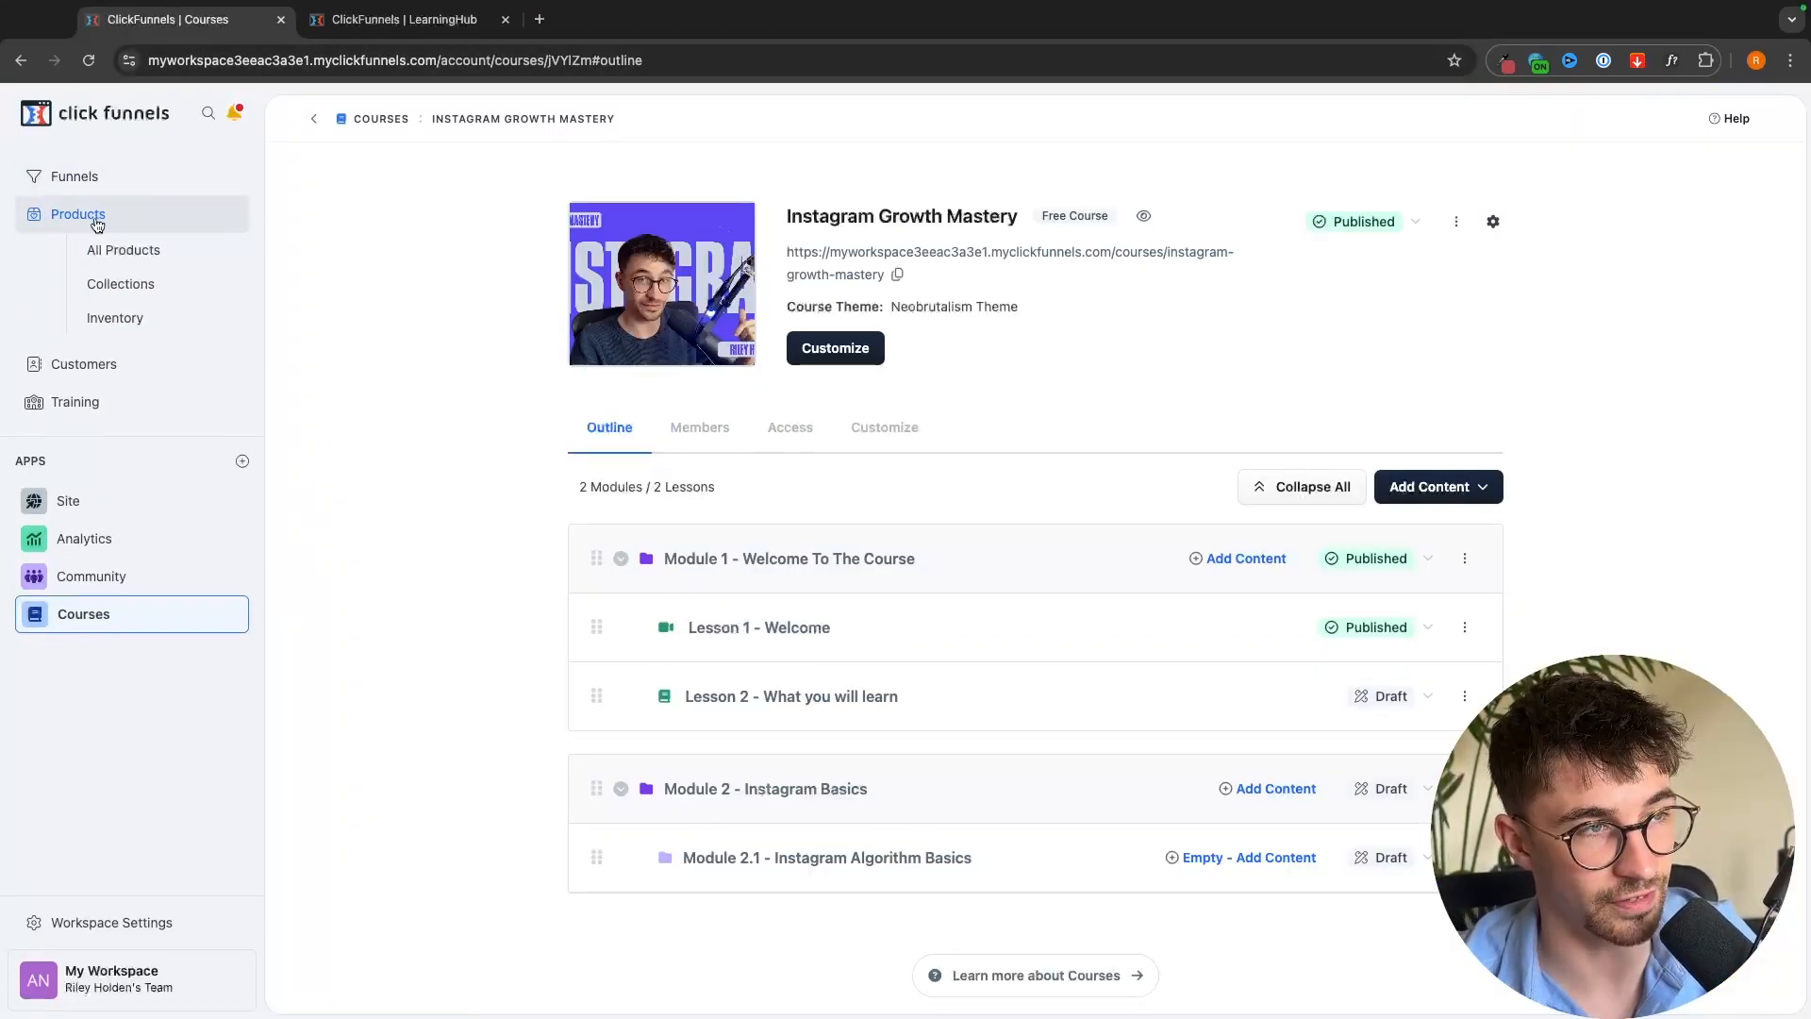
click(127, 267)
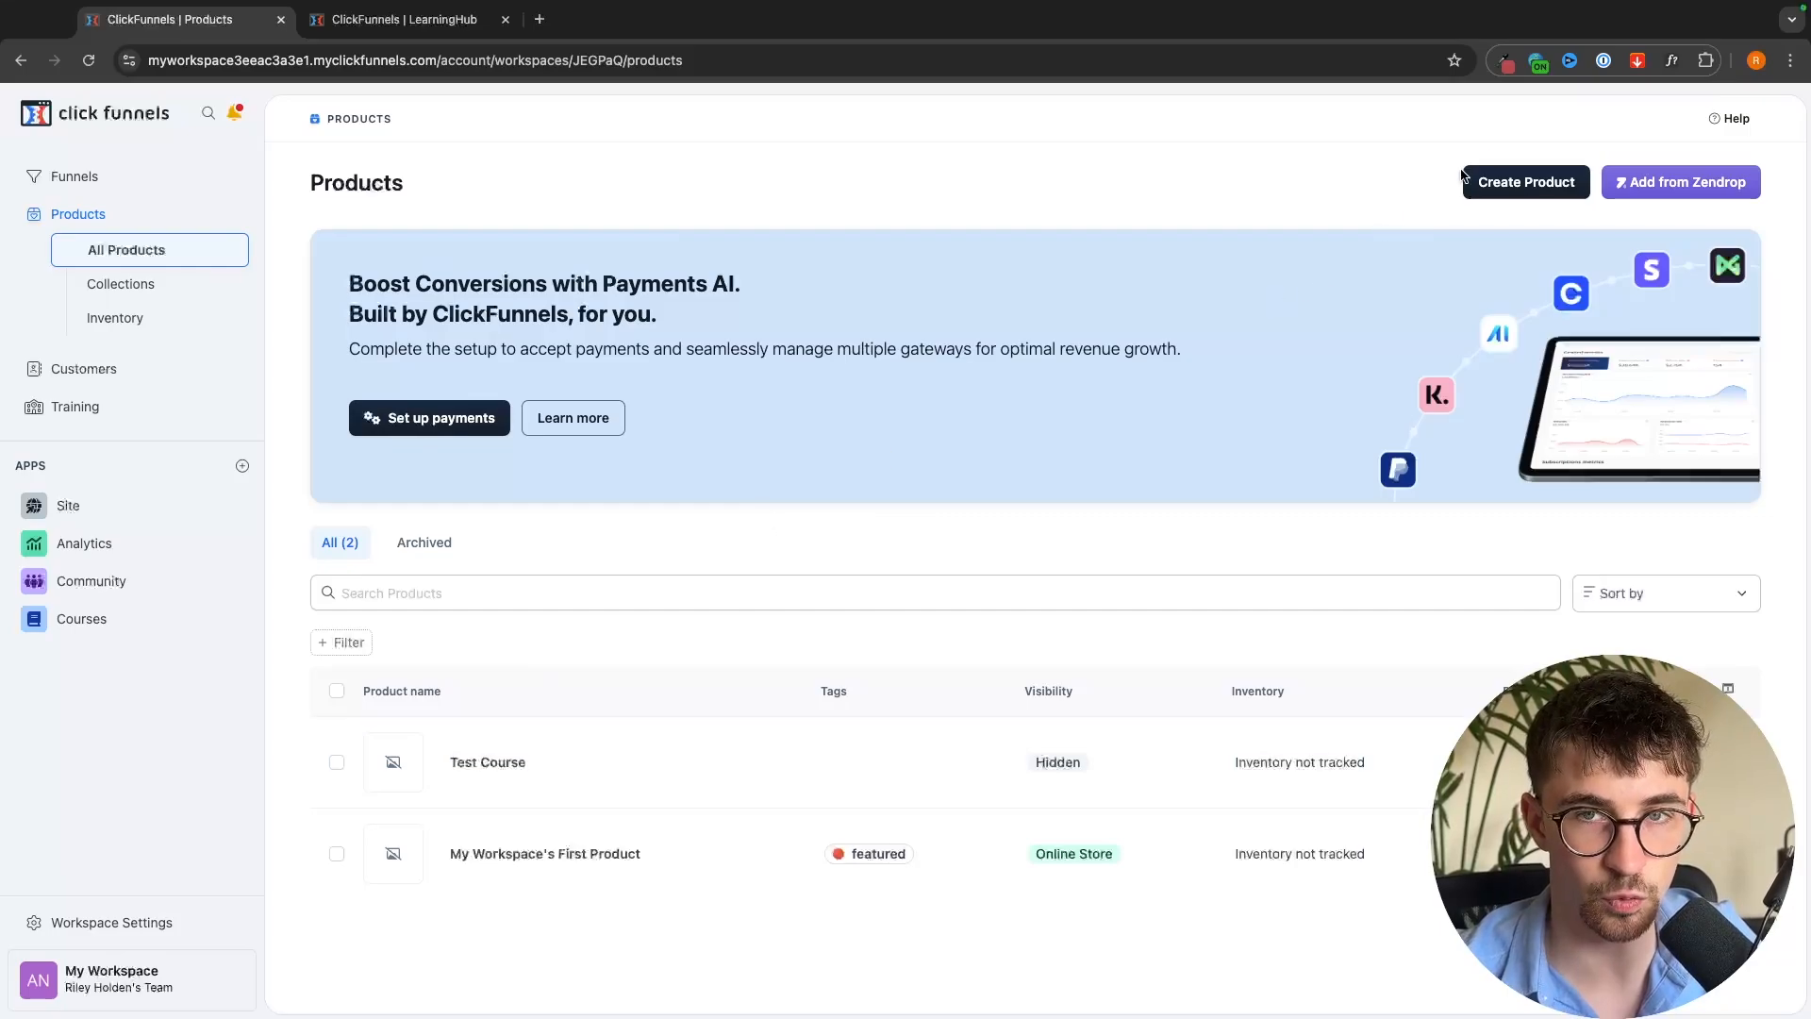
click(1526, 184)
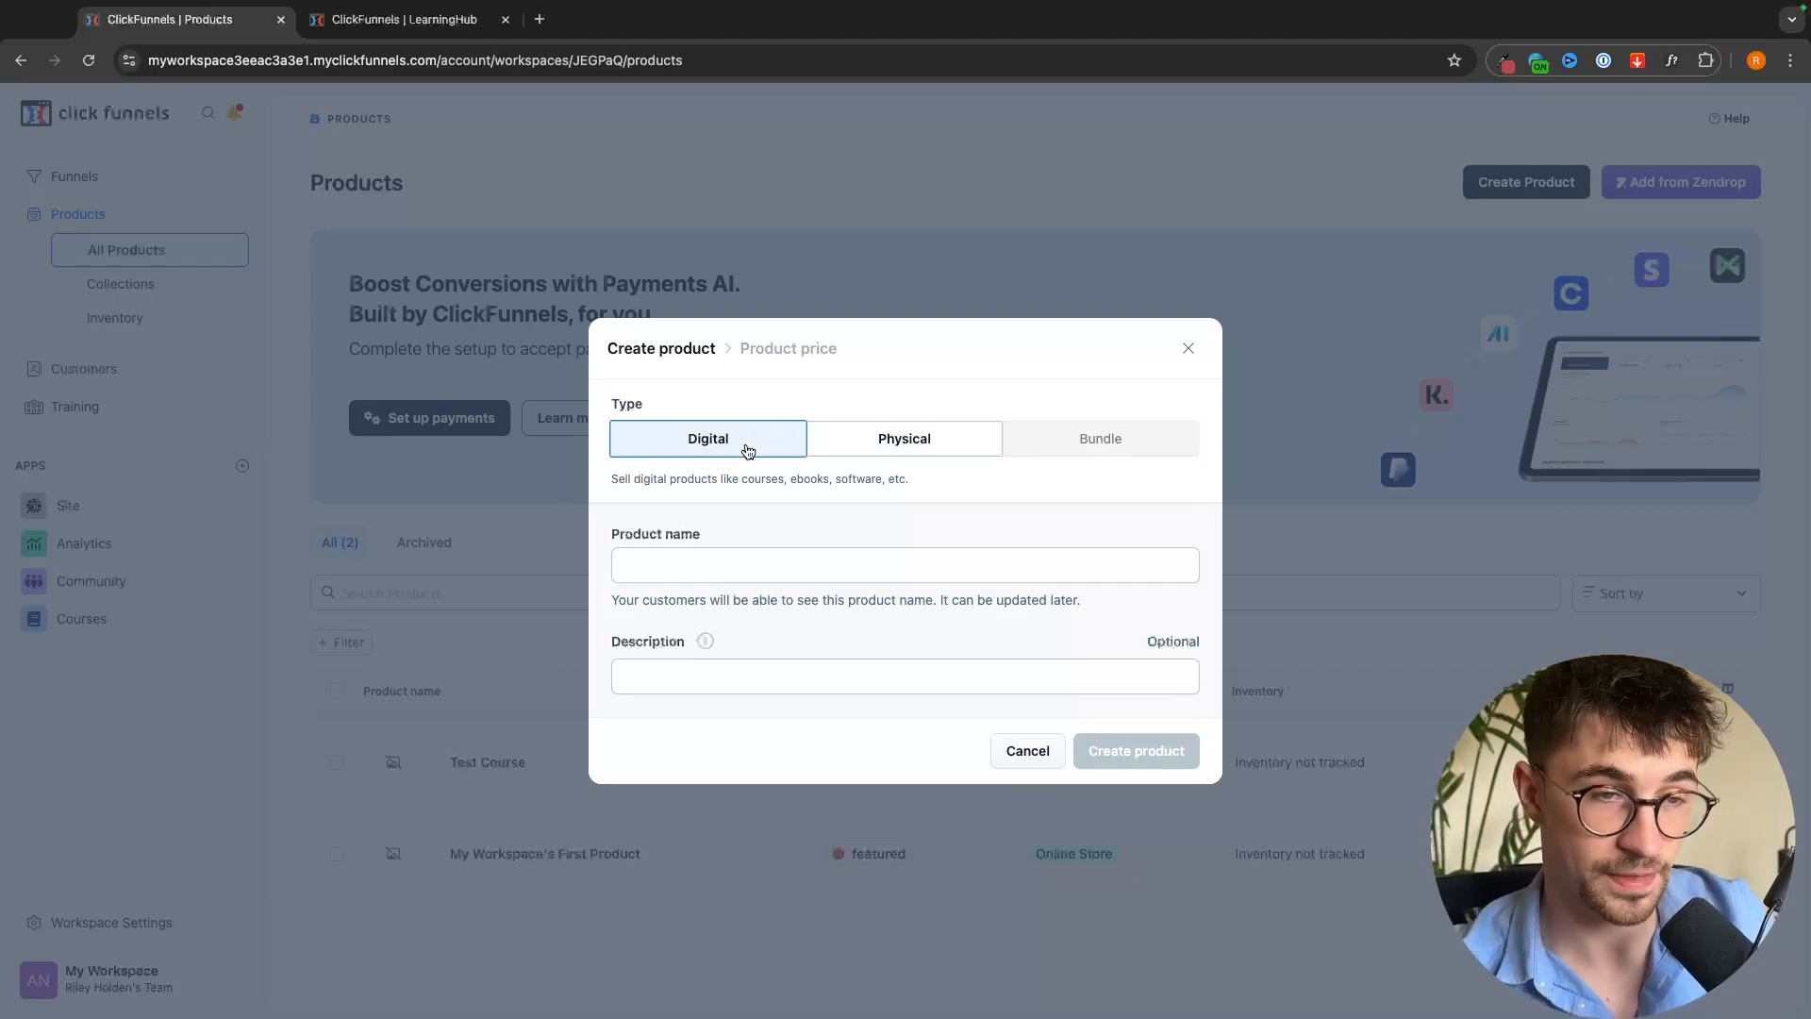
click(724, 562)
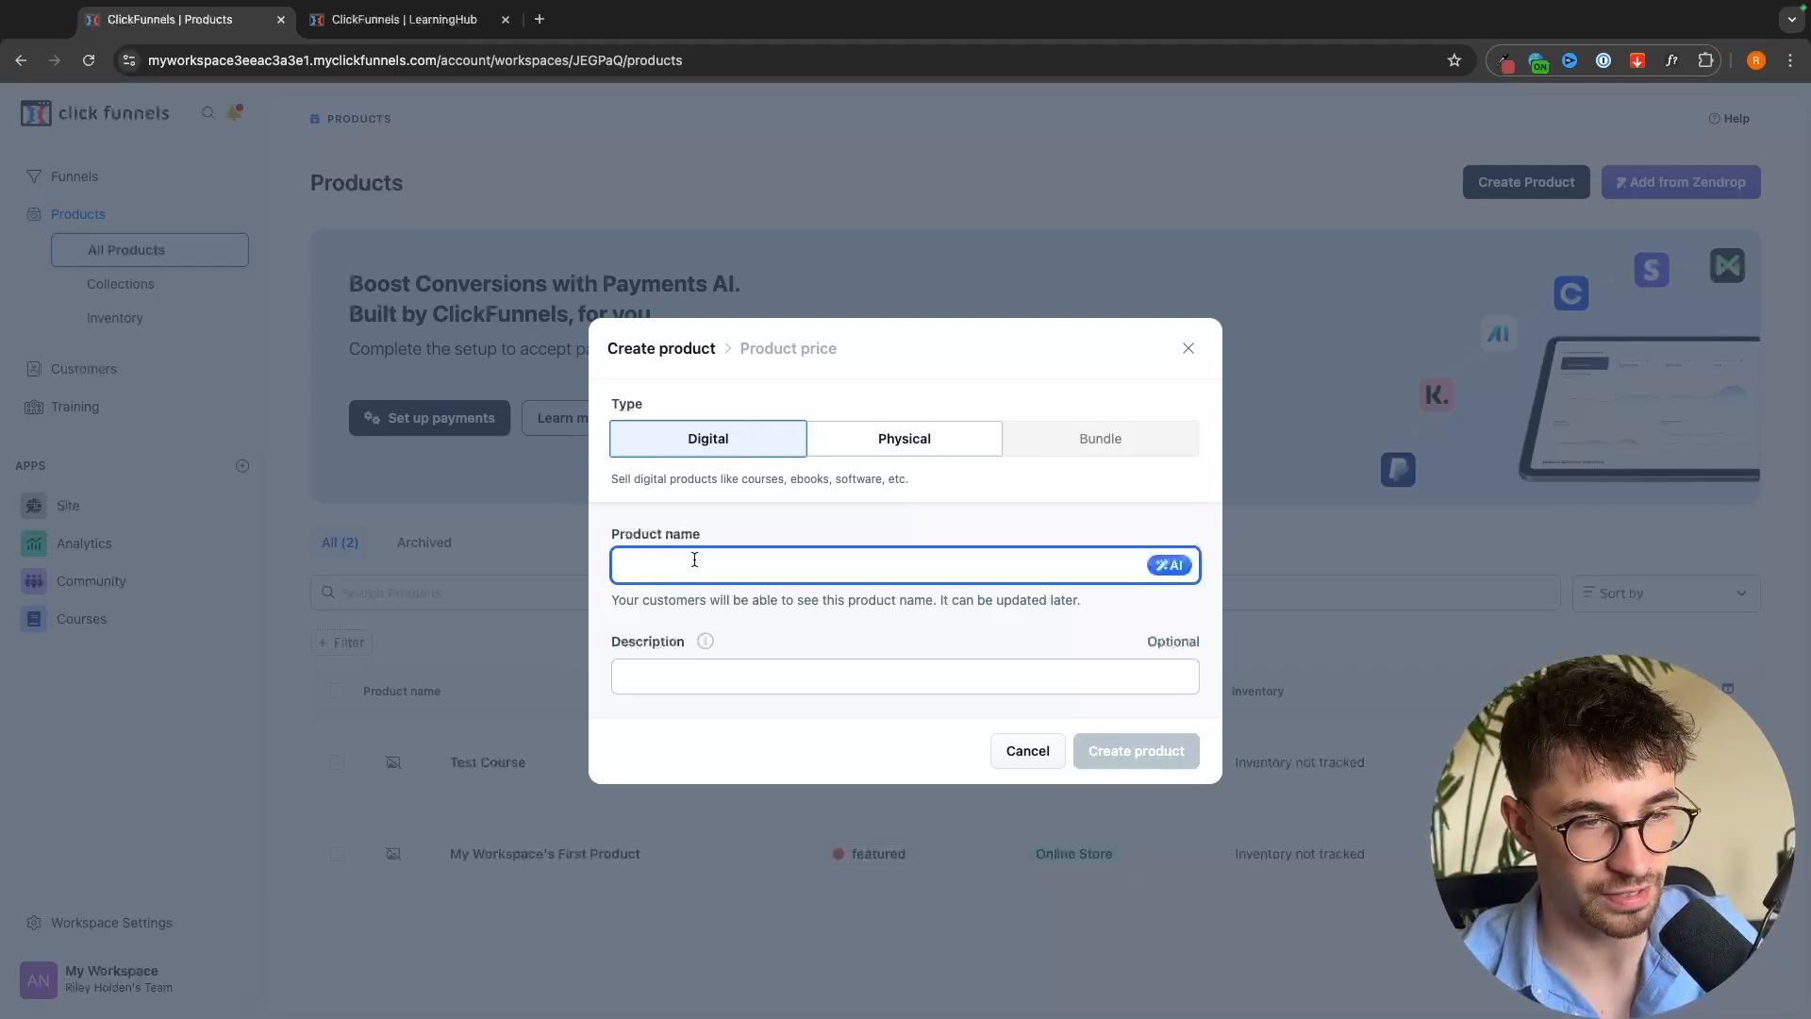
text(Instagram Growth Mastery)
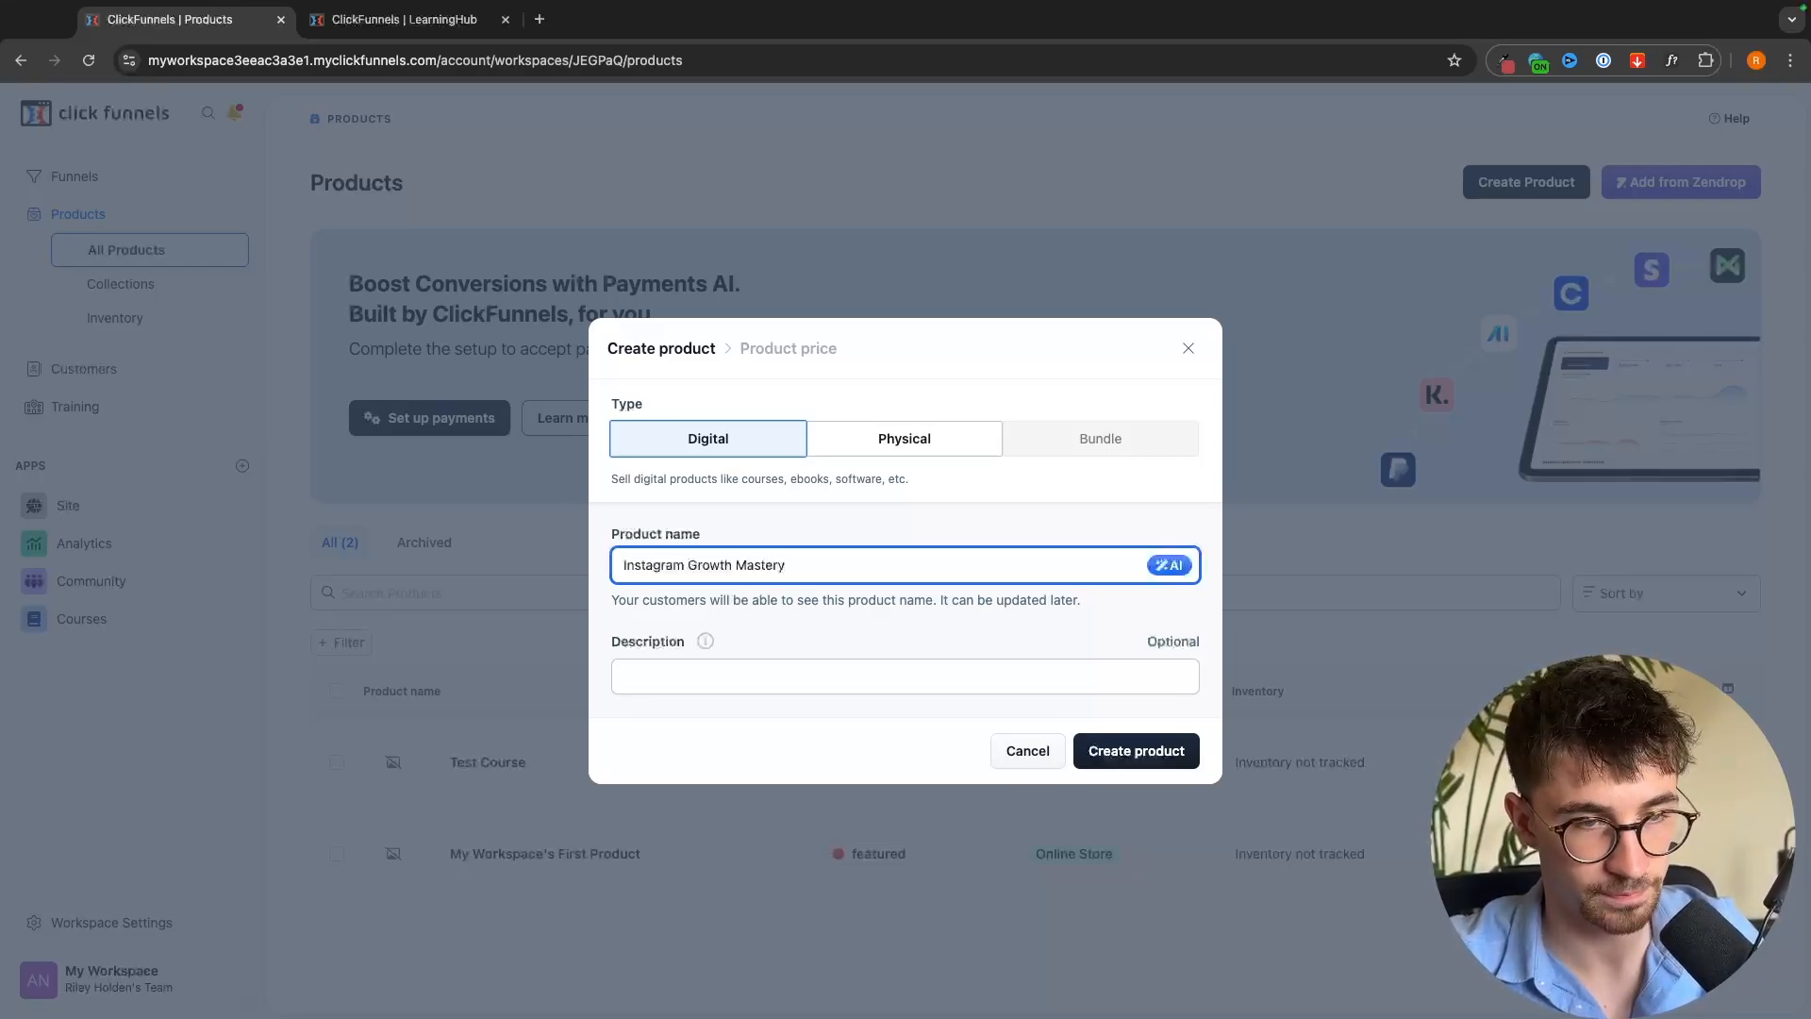
click(723, 679)
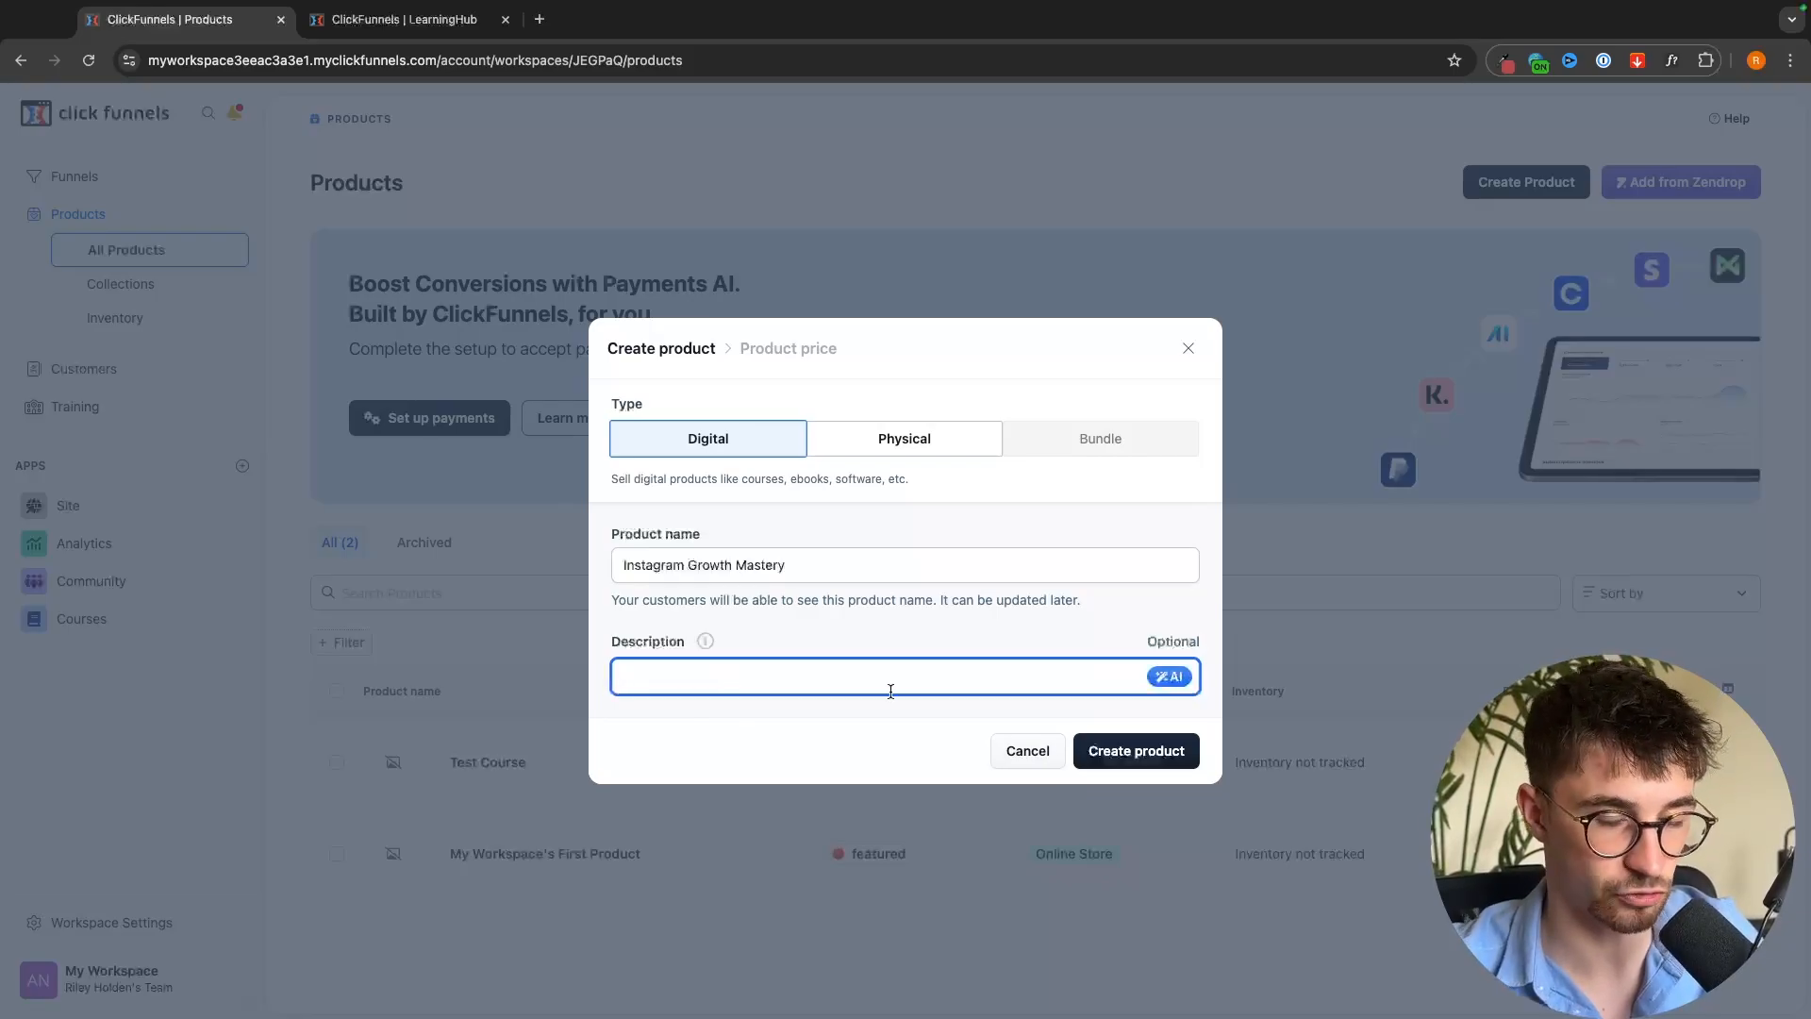
click(1106, 762)
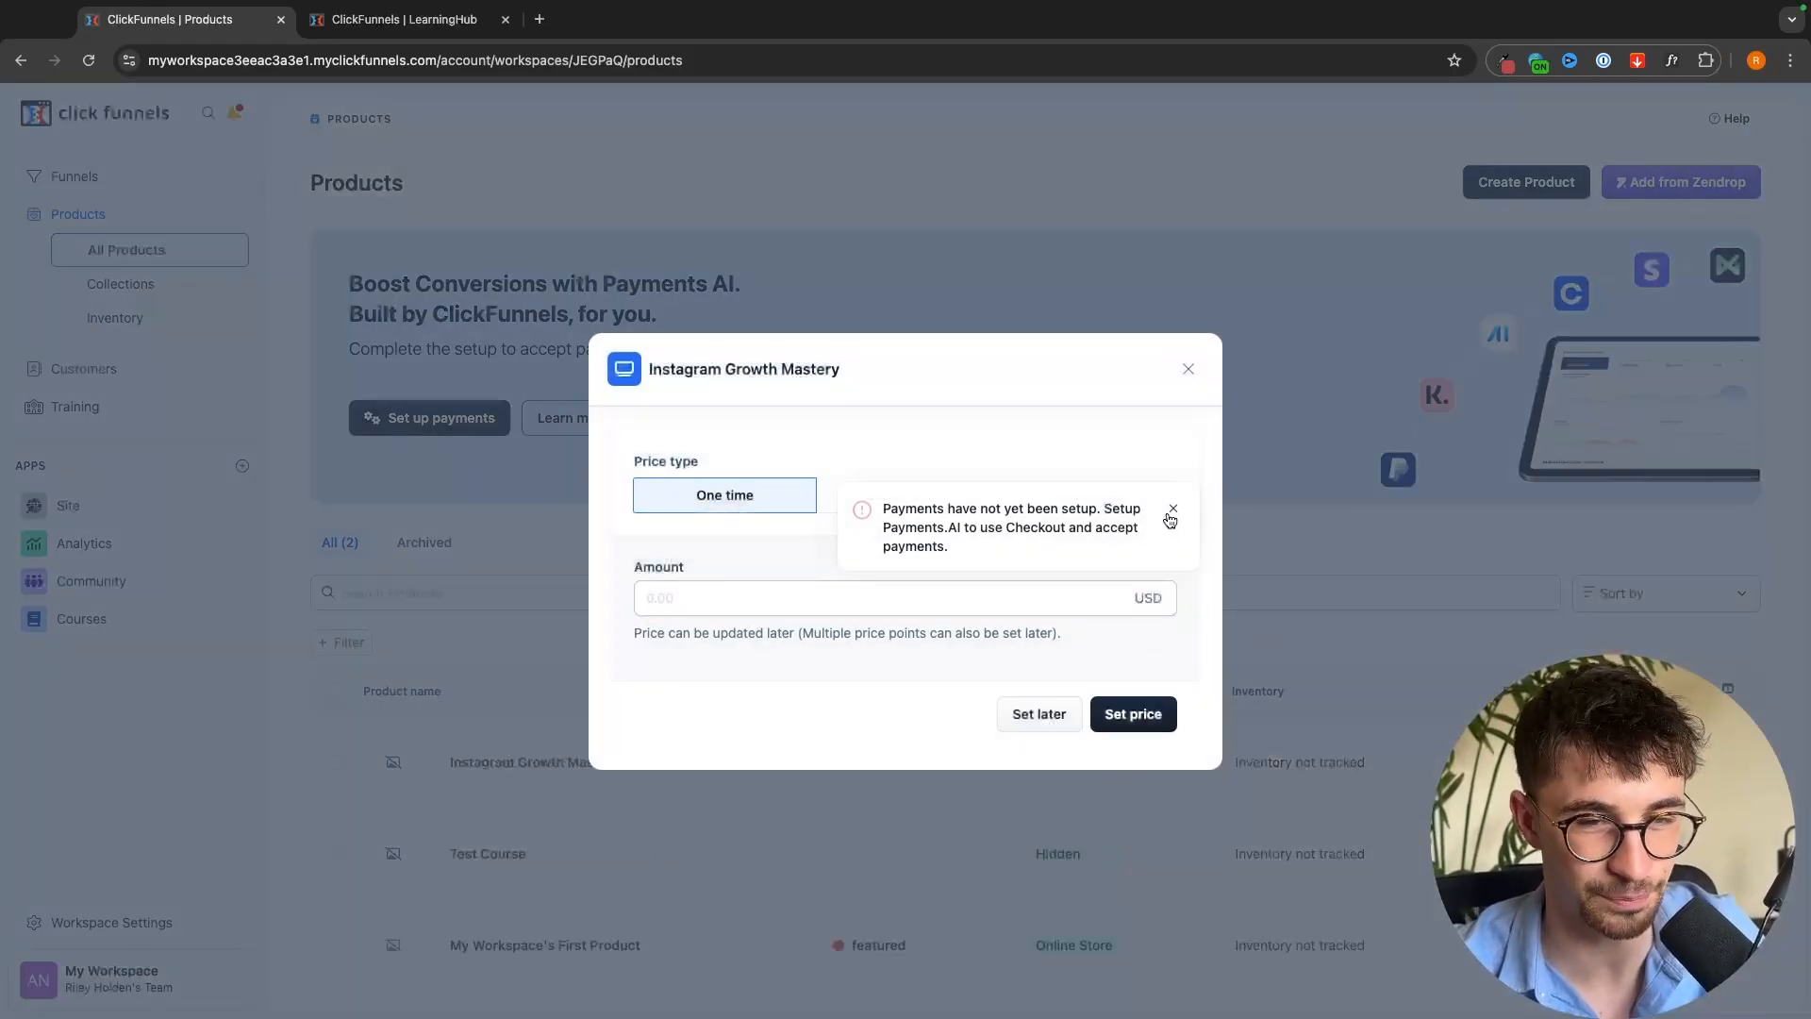
Set a one-time price of 1,997 USD for the new Instagram Growth Mastery product
click(1172, 512)
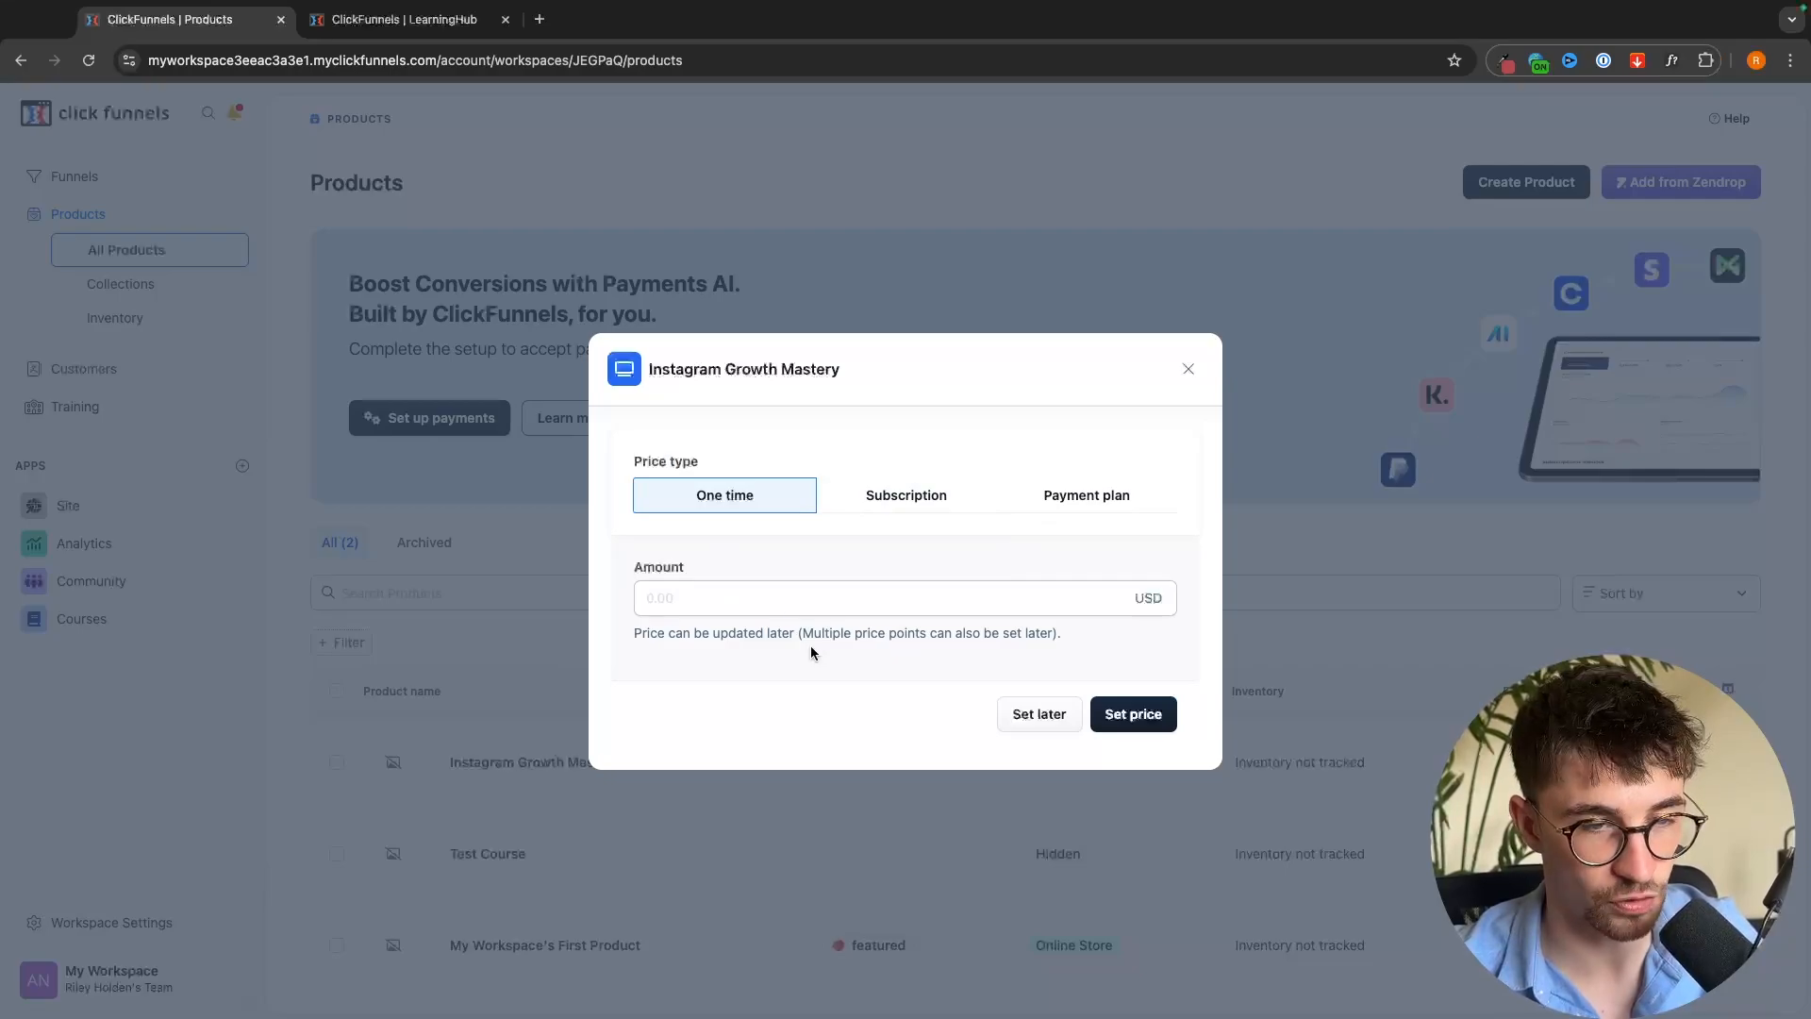
drag(802, 633, 1030, 633)
click(1140, 678)
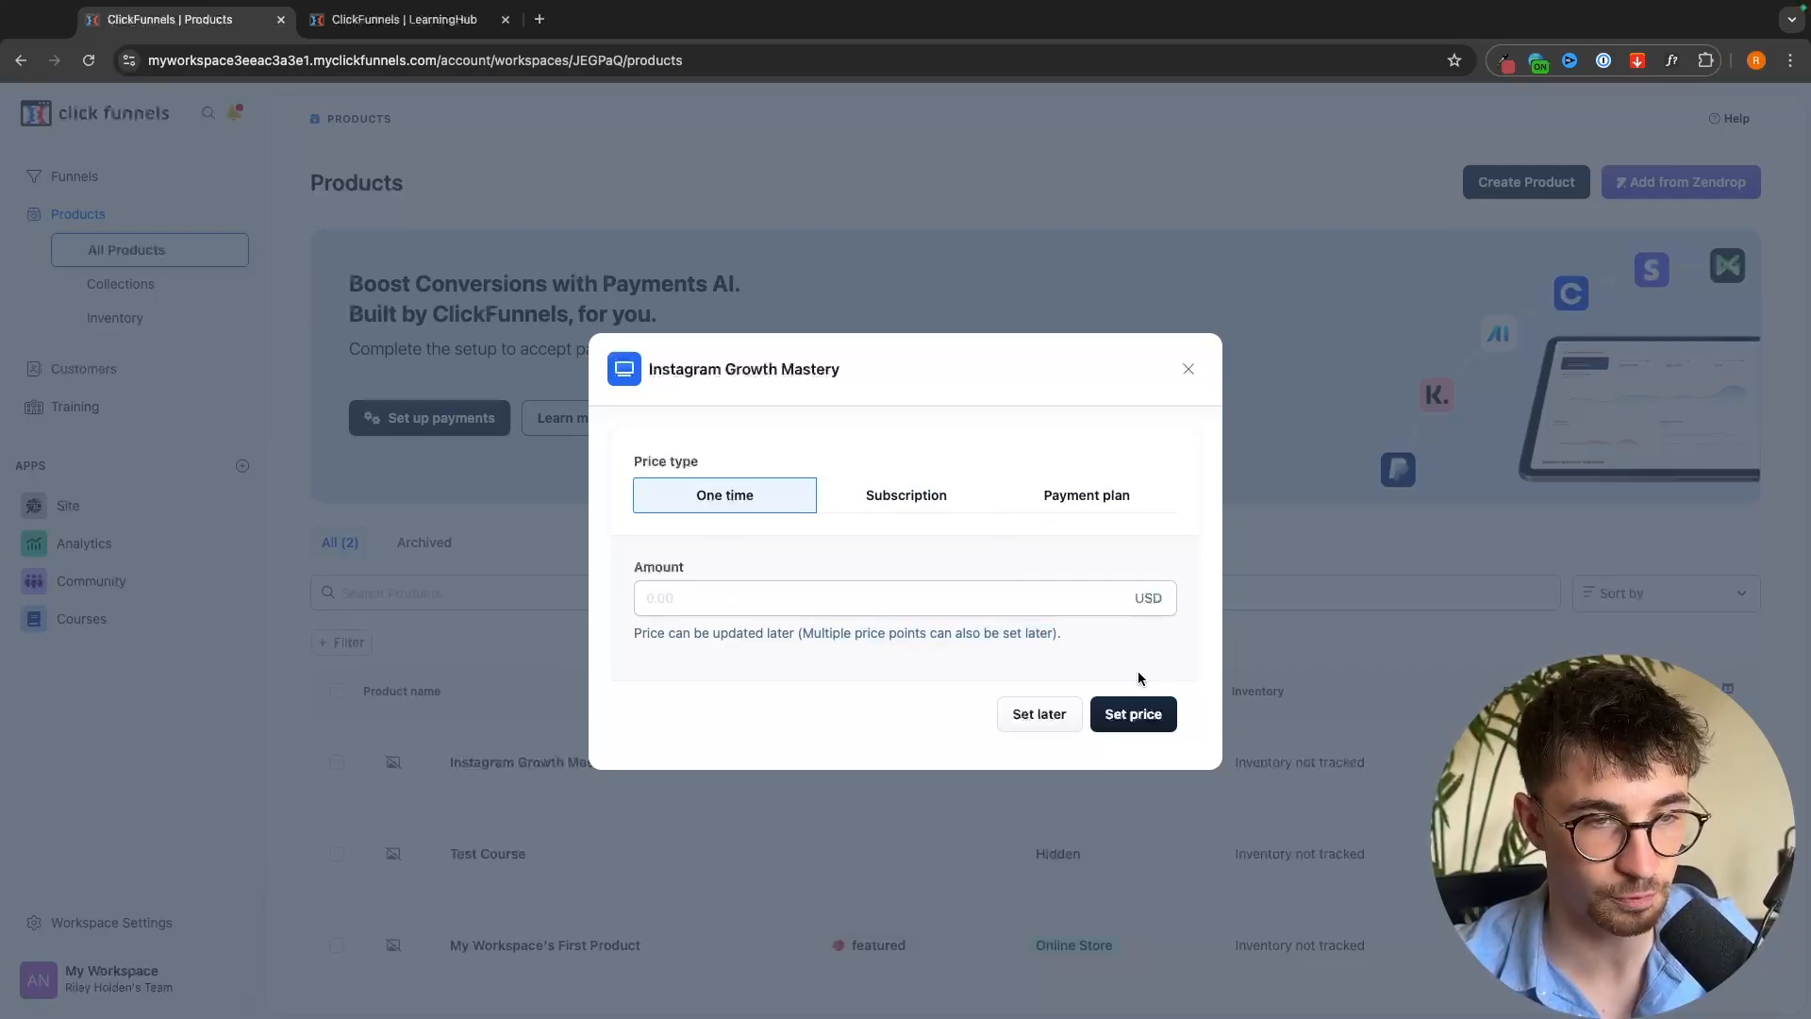
click(722, 600)
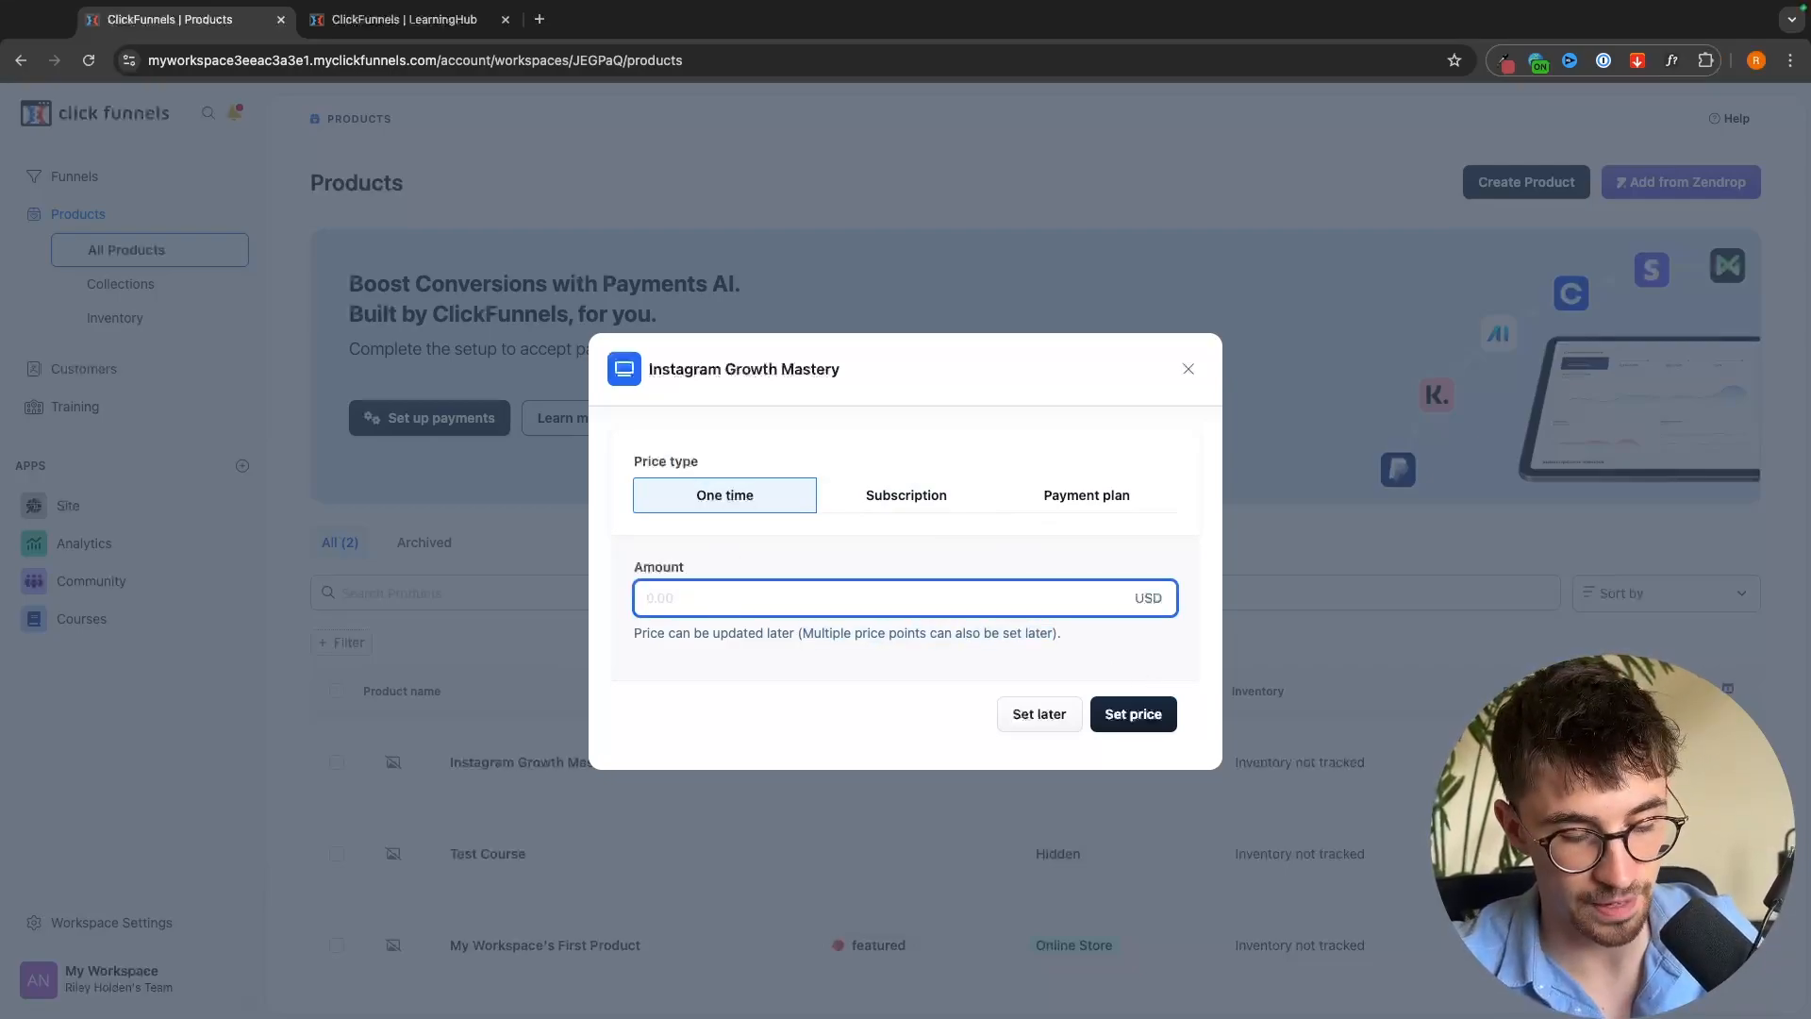
click(683, 658)
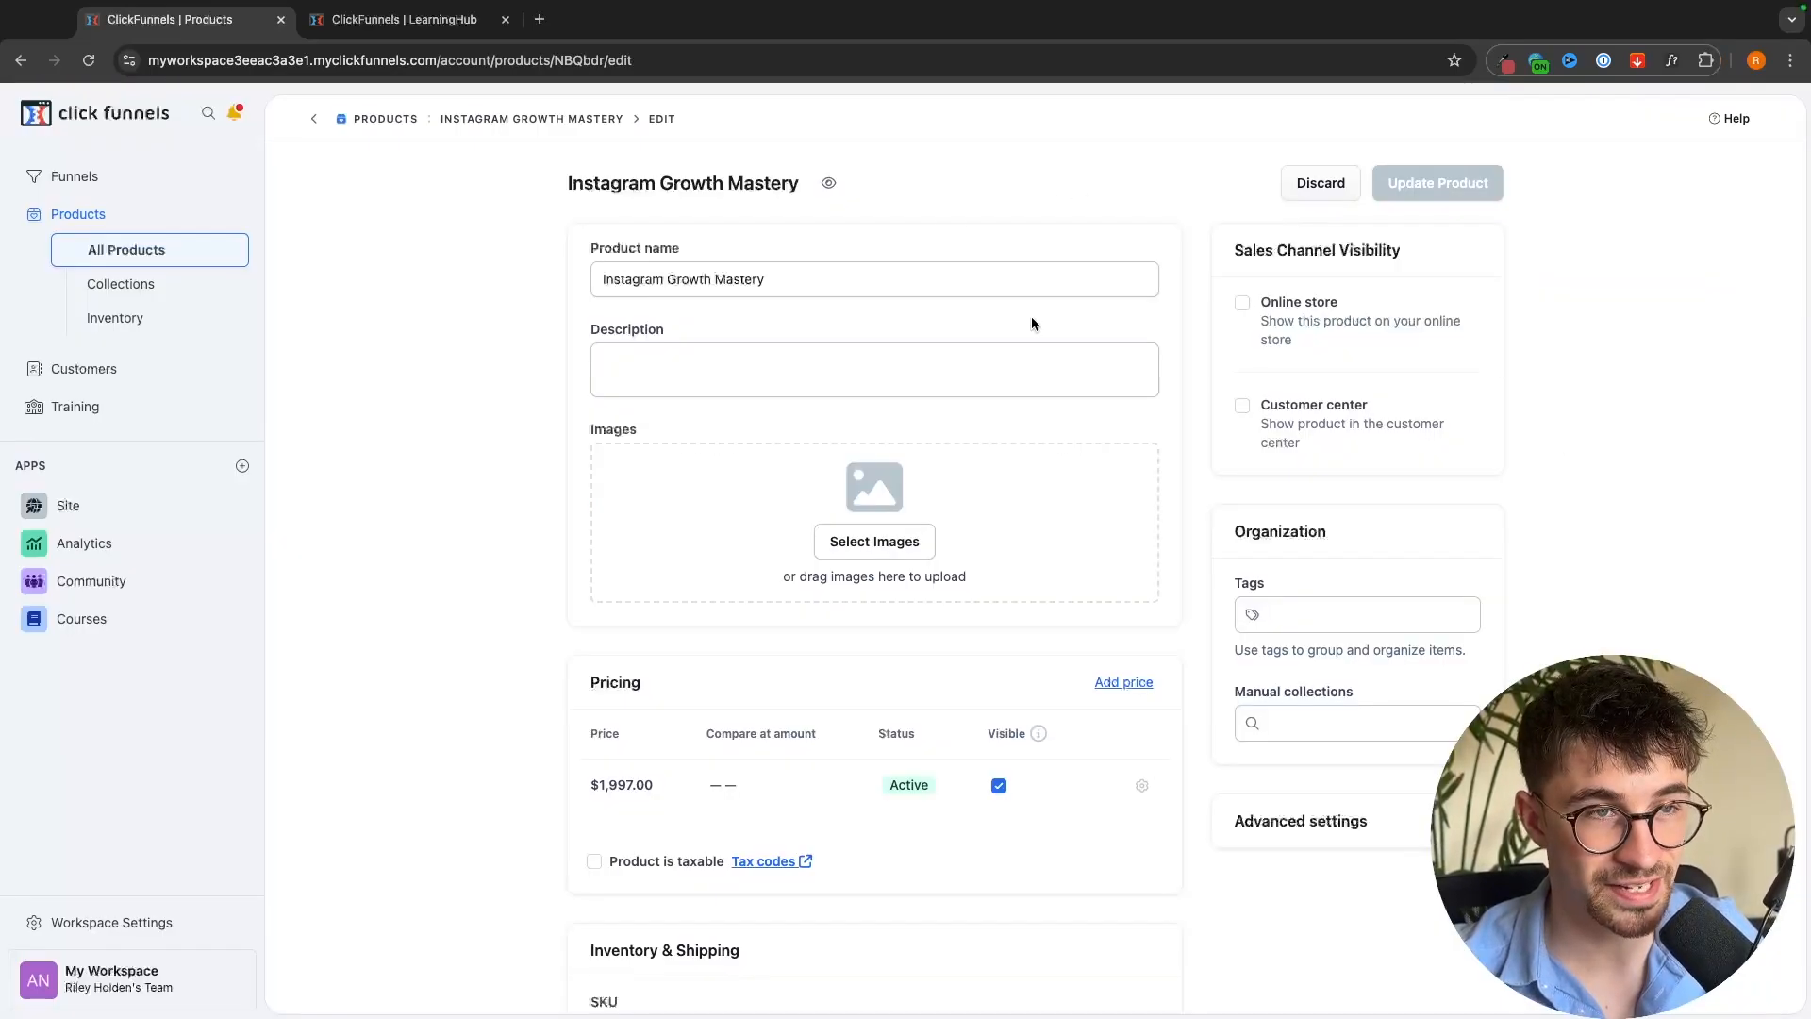
Add access to the Instagram Growth Mastery course as a purchase action of the product and save it
scroll(840, 518, down, 10)
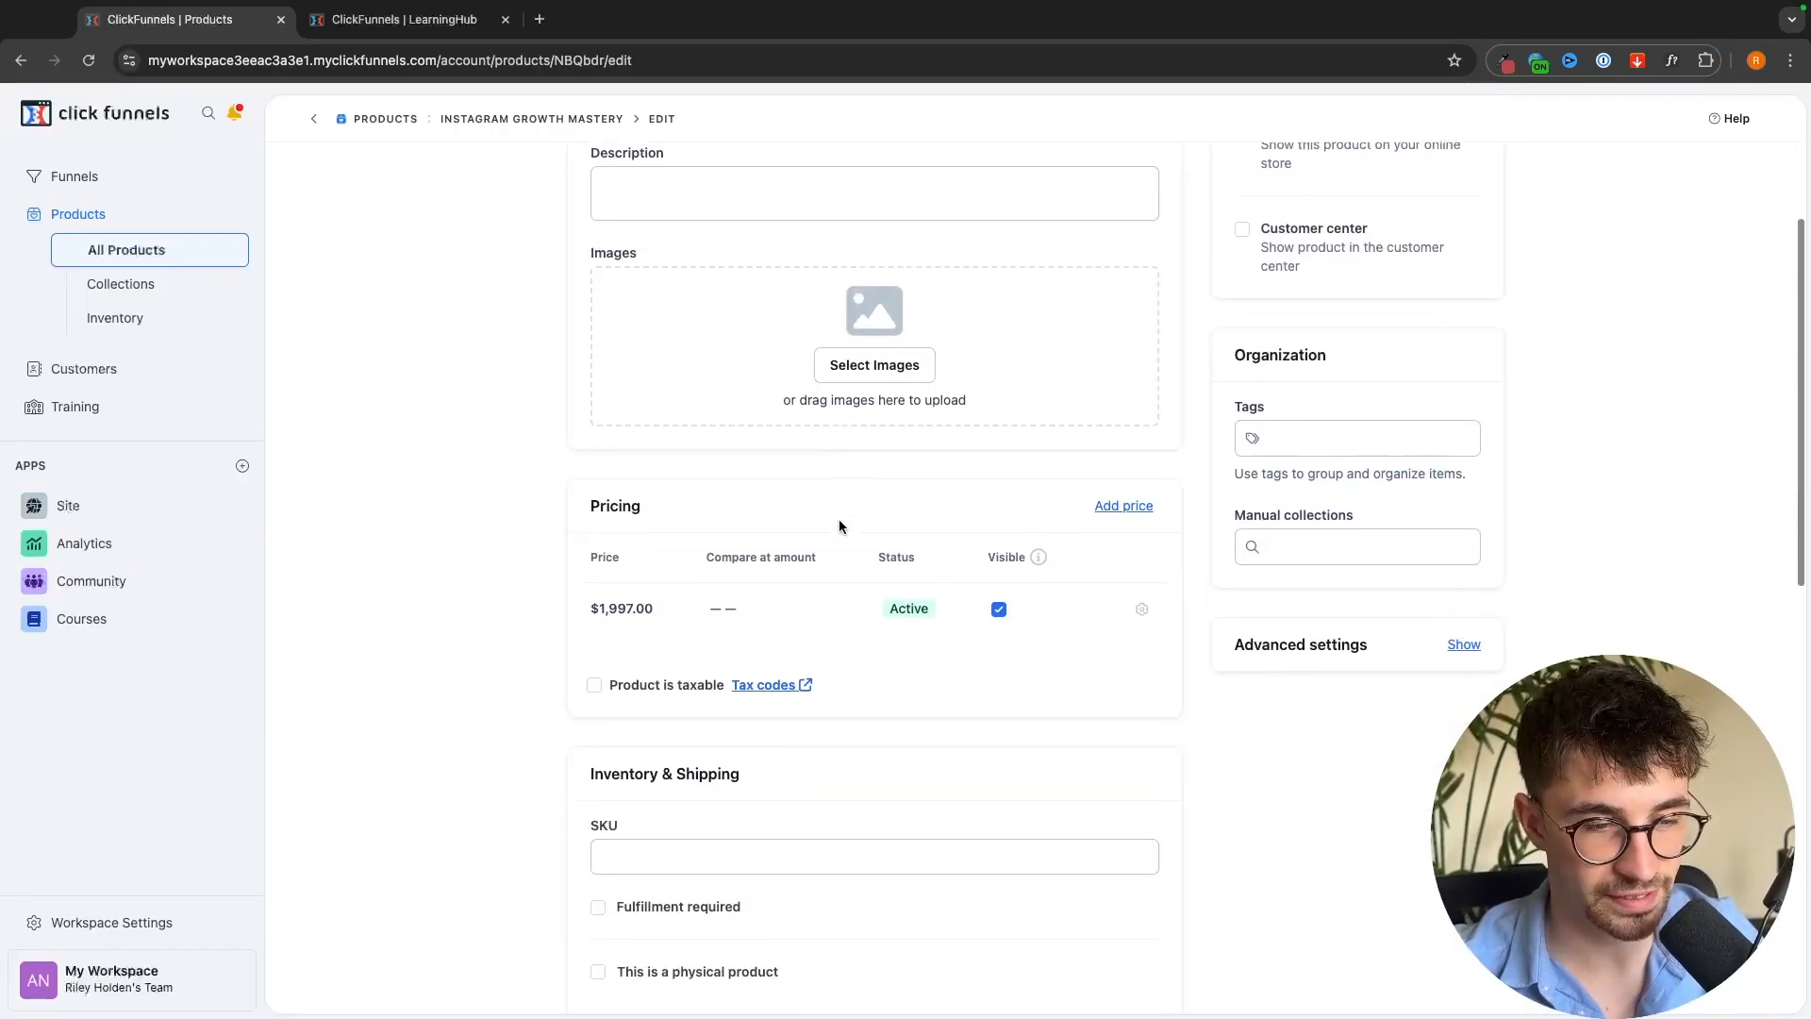
scroll(840, 527, down, 1)
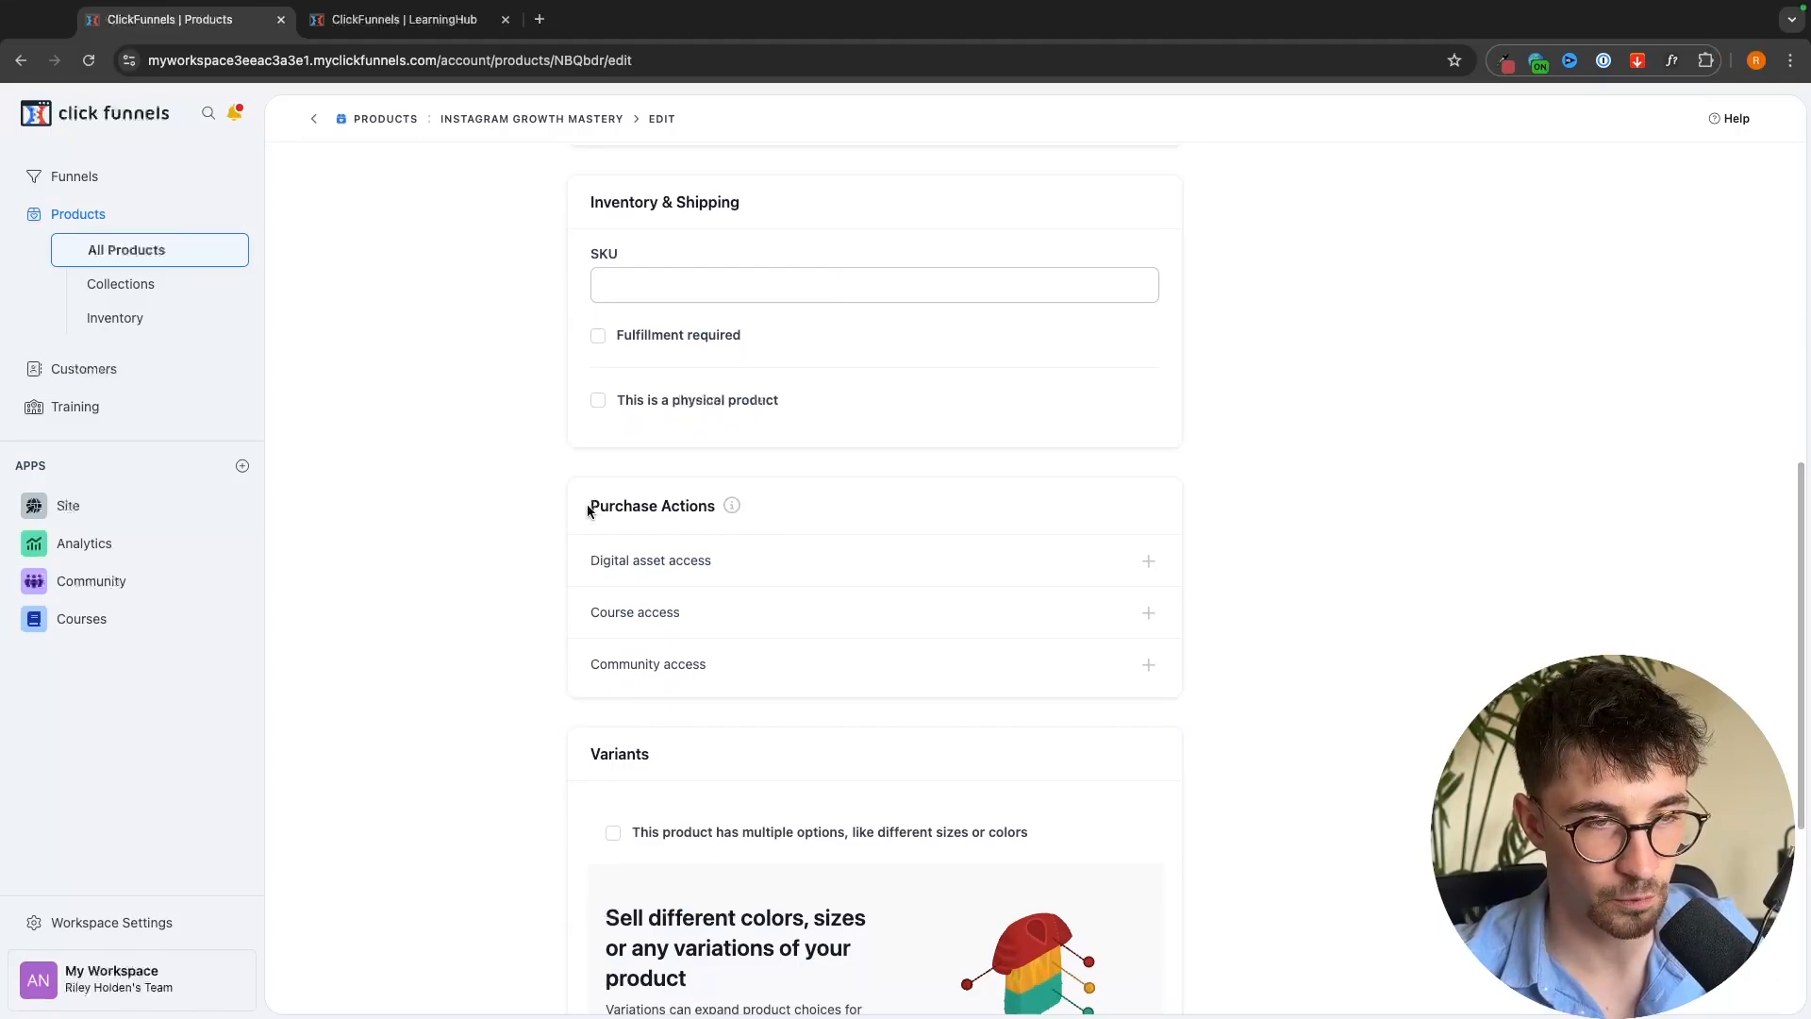
drag(590, 507, 697, 509)
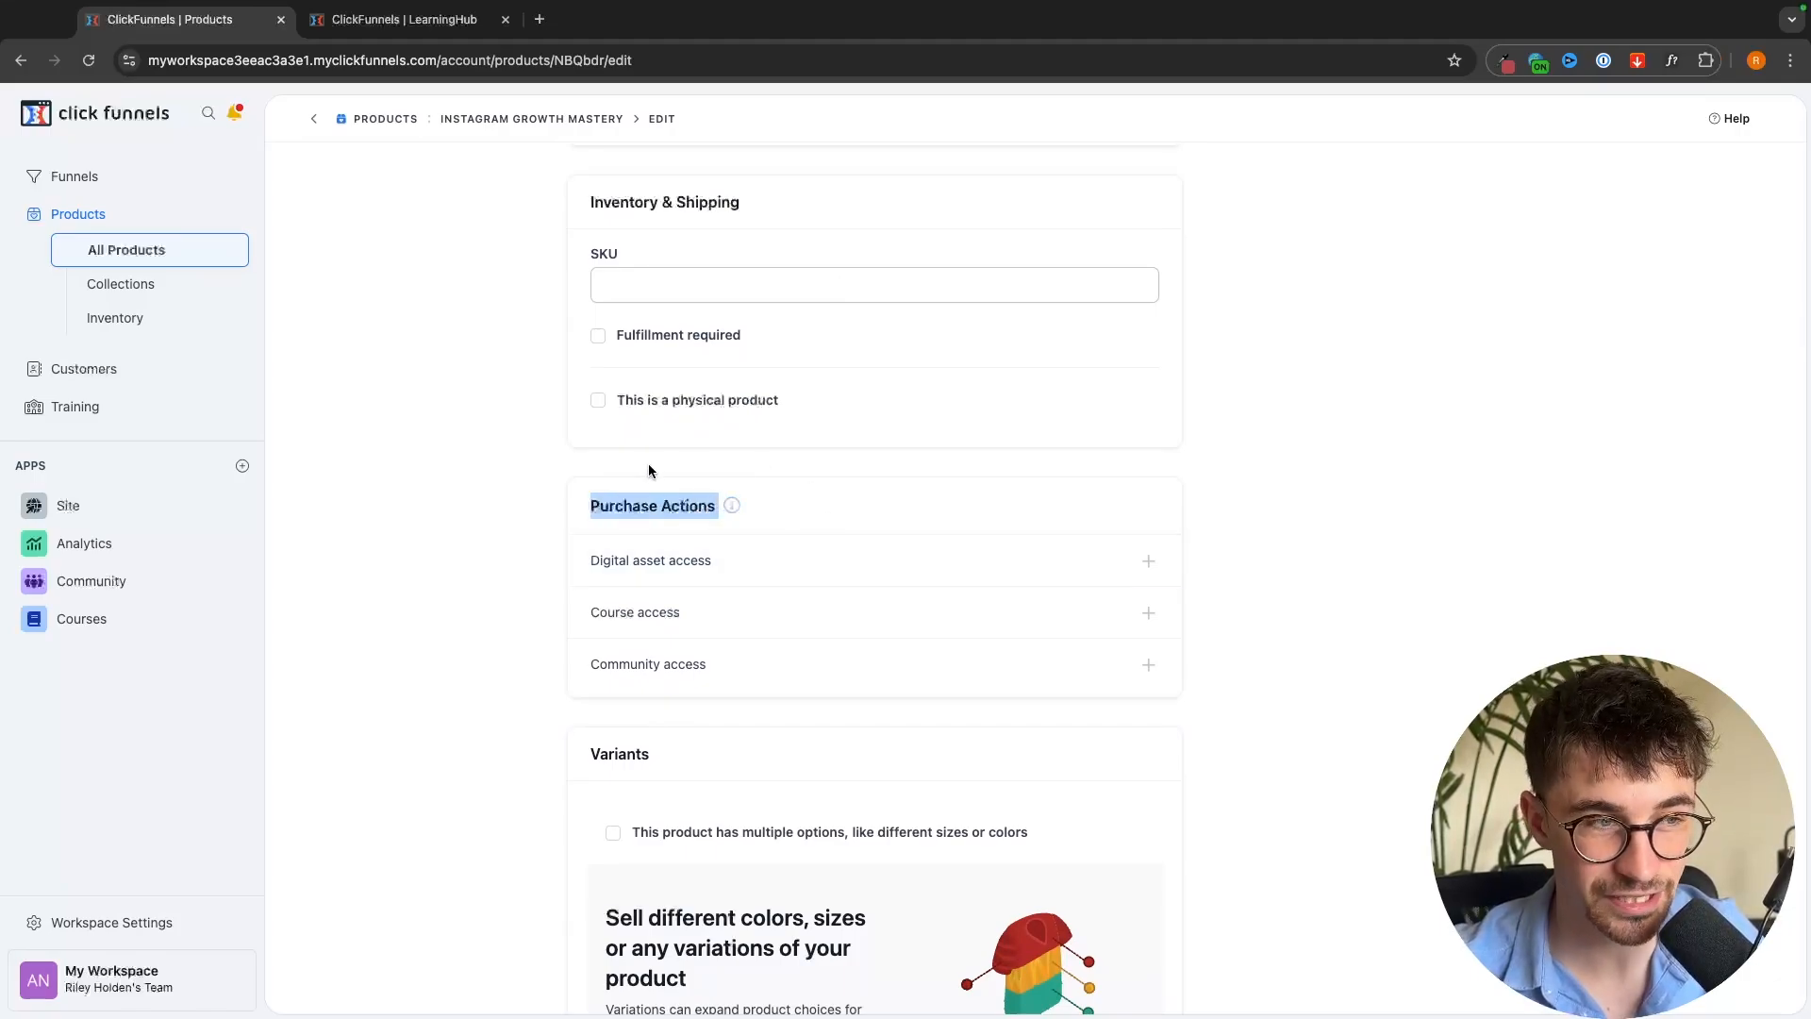
click(576, 472)
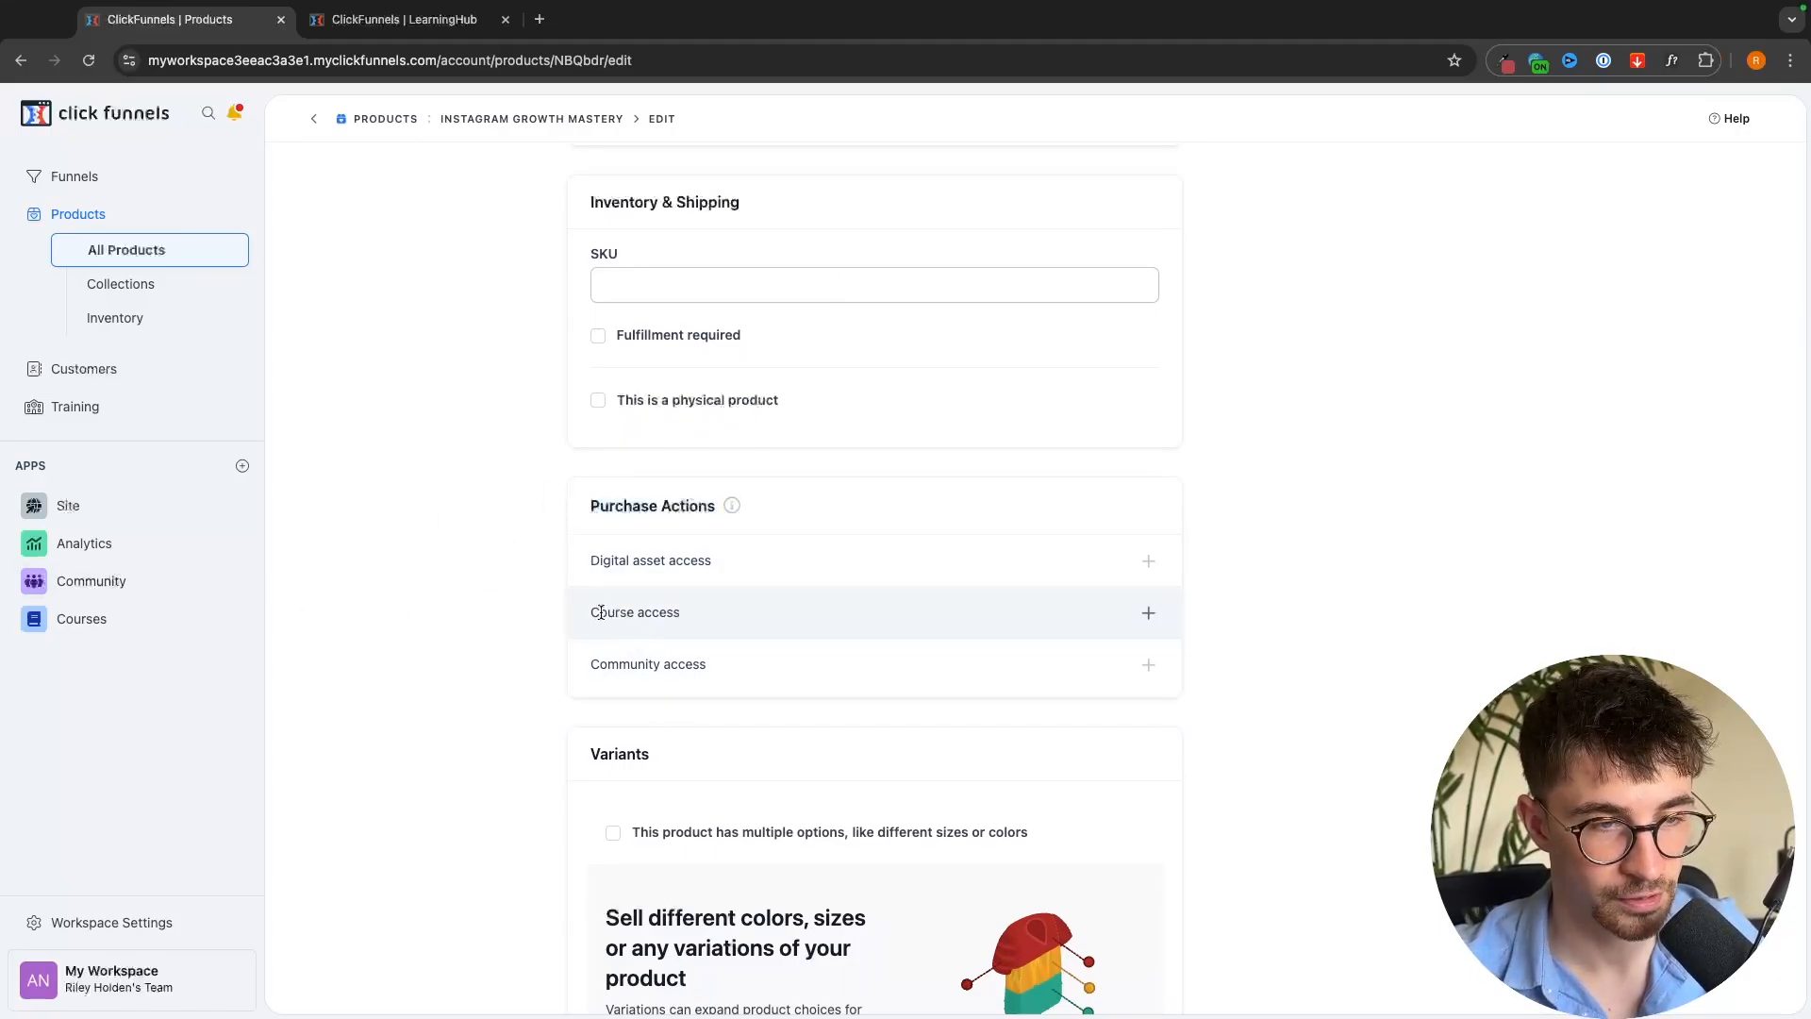
click(1146, 613)
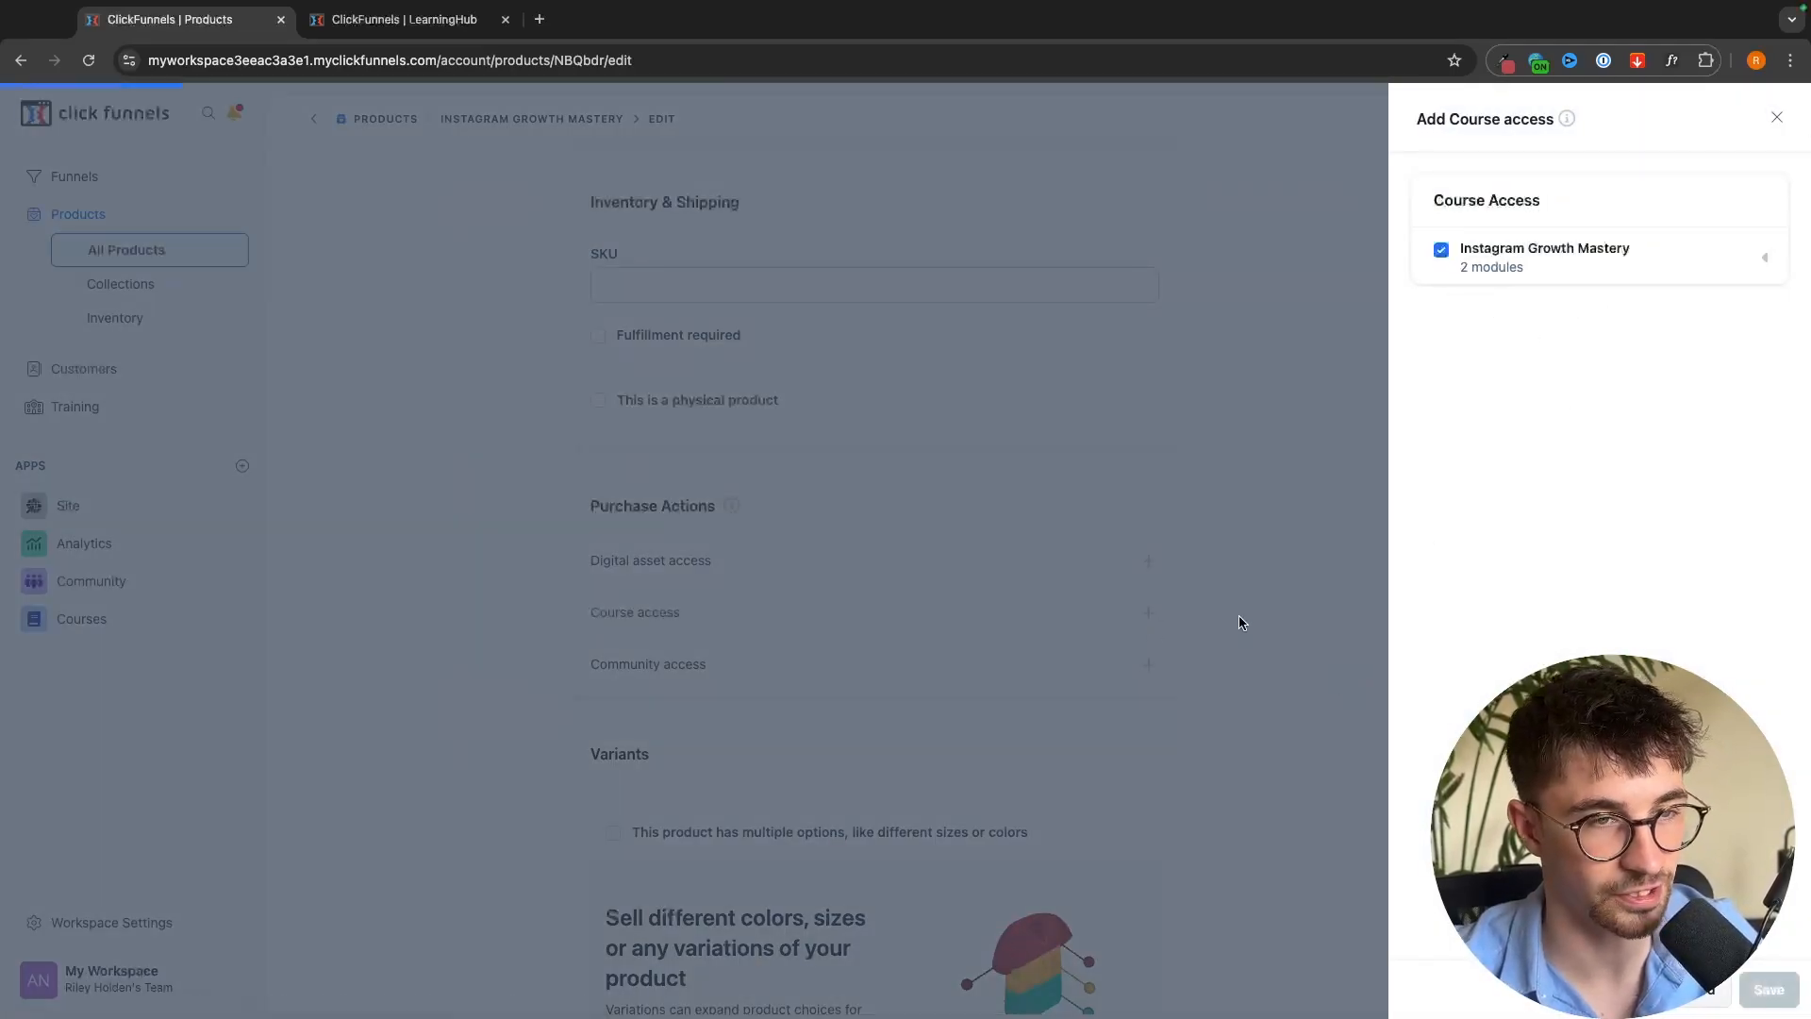
click(1289, 608)
scroll(1121, 683, down, 7)
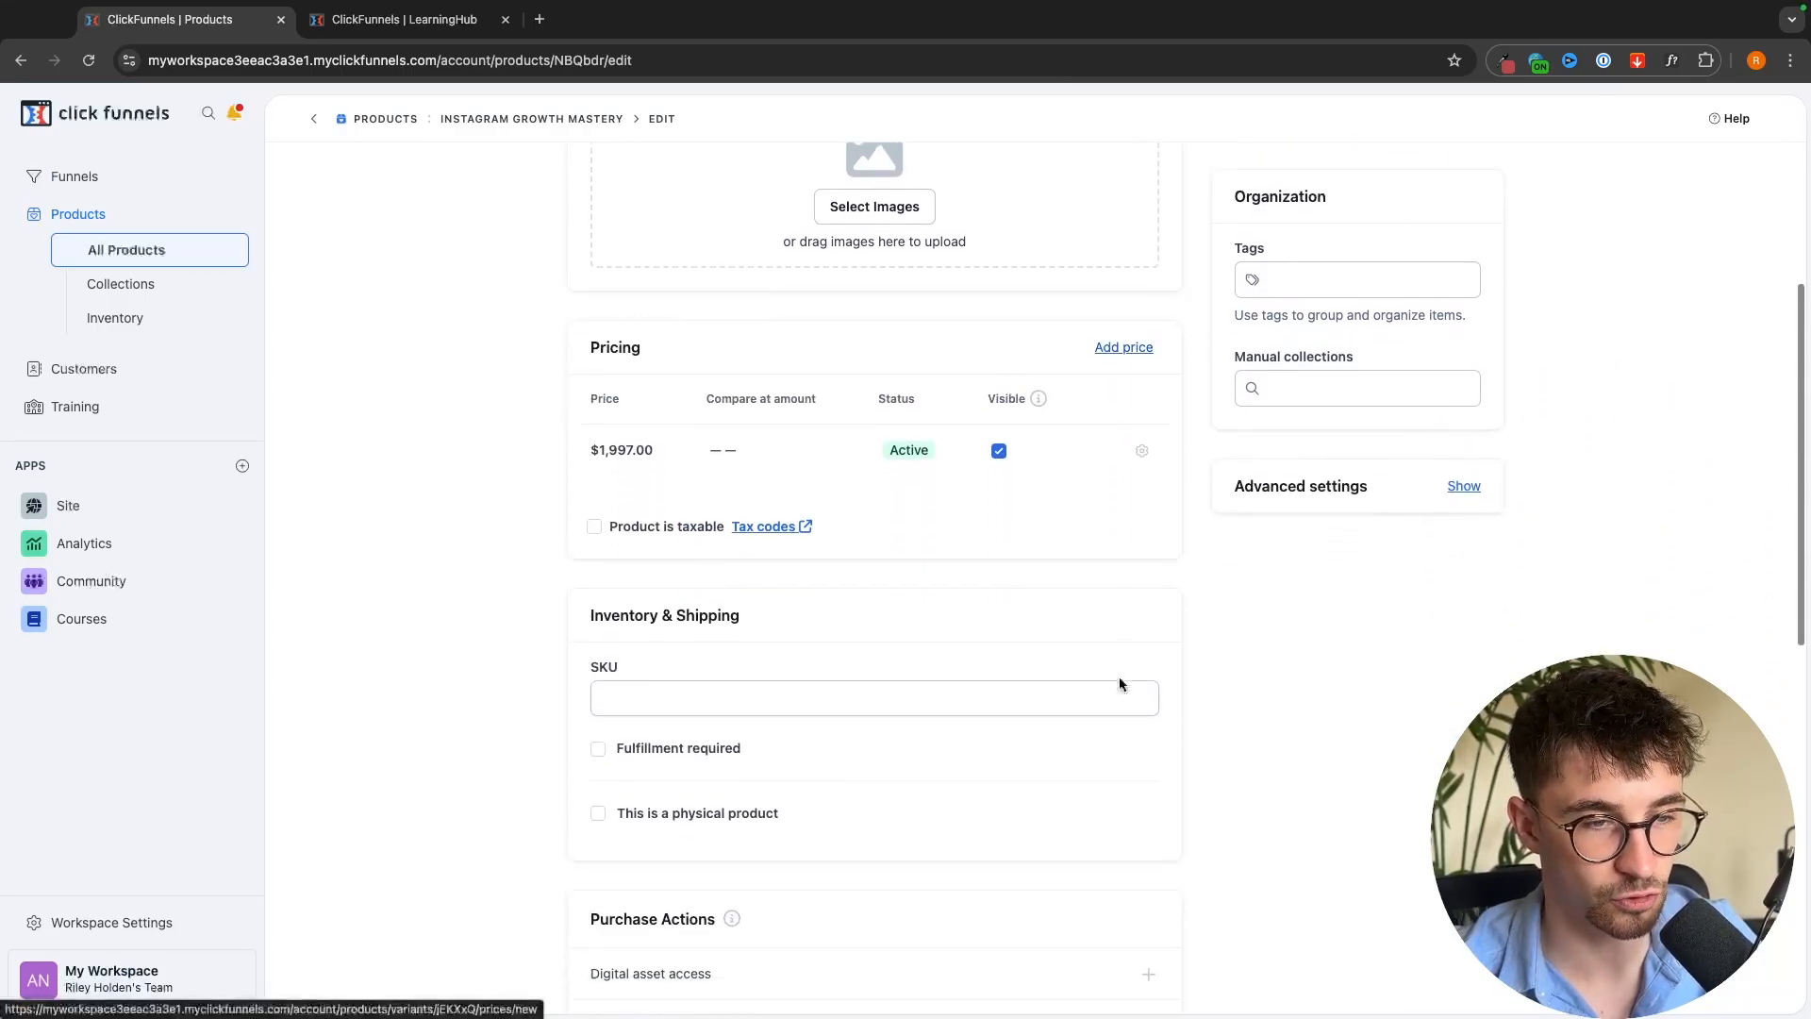
Add the purple Instagram course thumbnail from the image gallery as the product's image
scroll(1119, 679, up, 10)
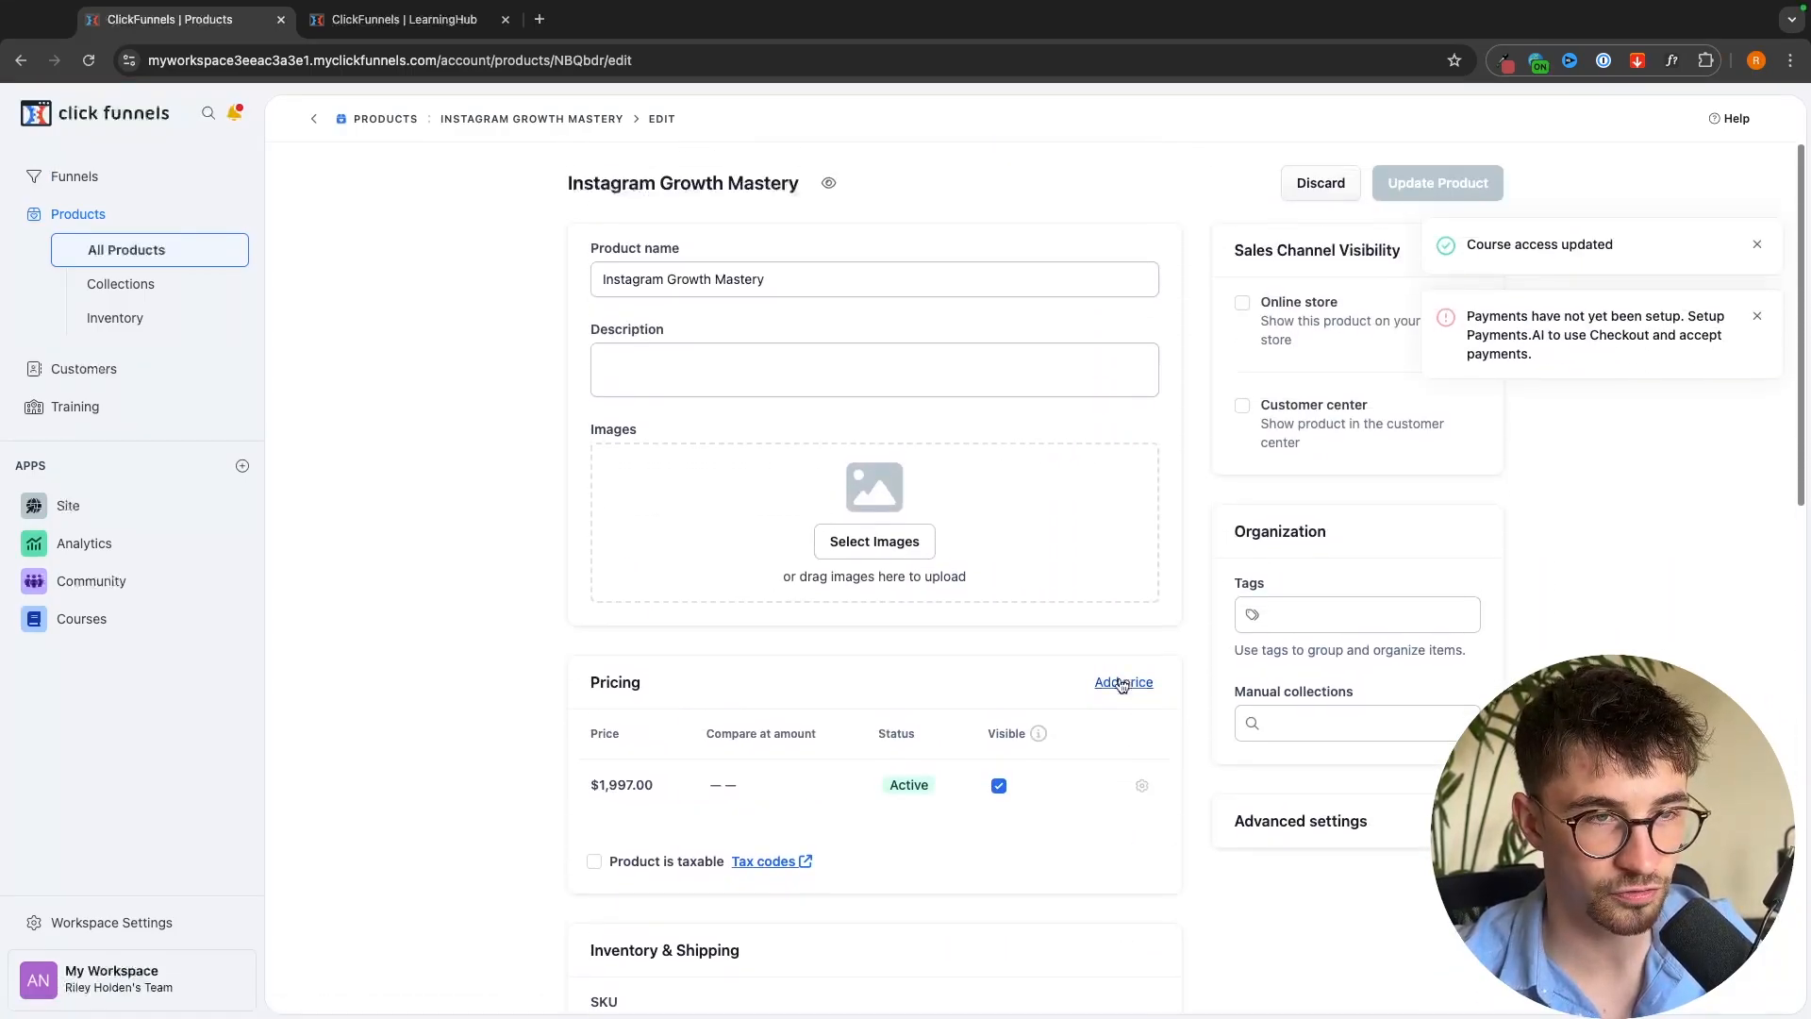
click(847, 545)
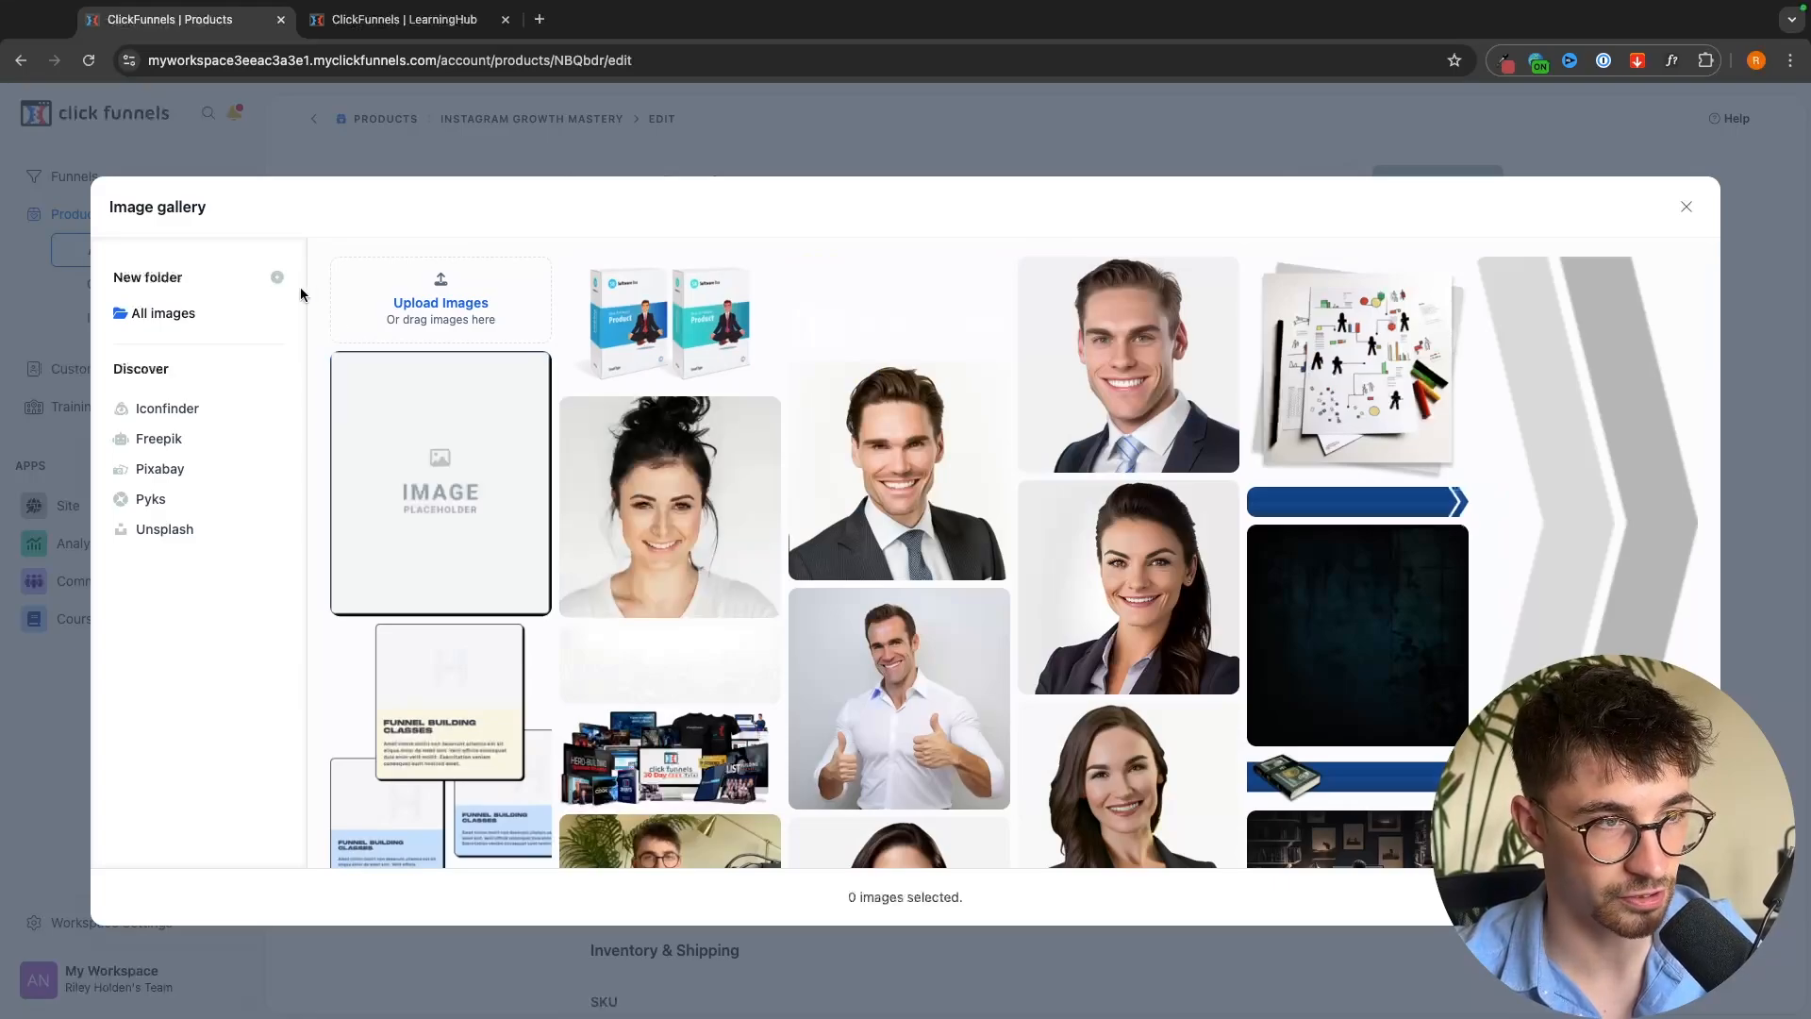
click(194, 317)
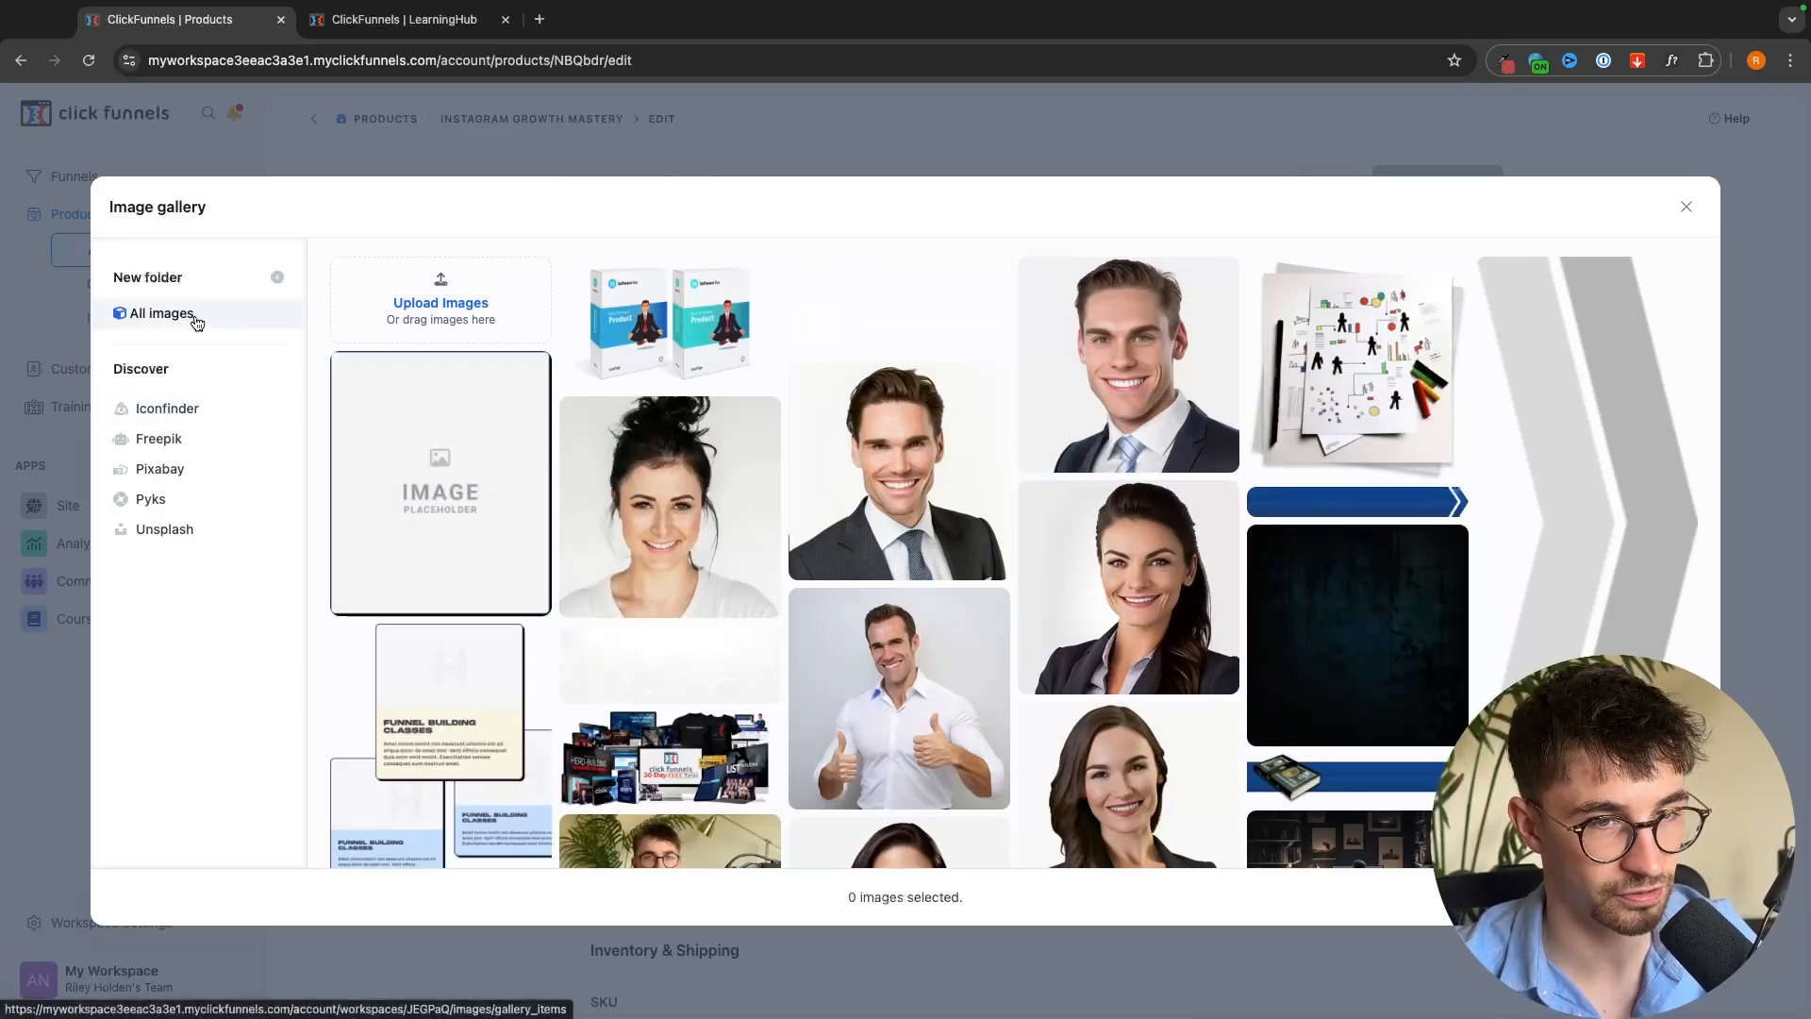
scroll(619, 732, down, 5)
click(622, 734)
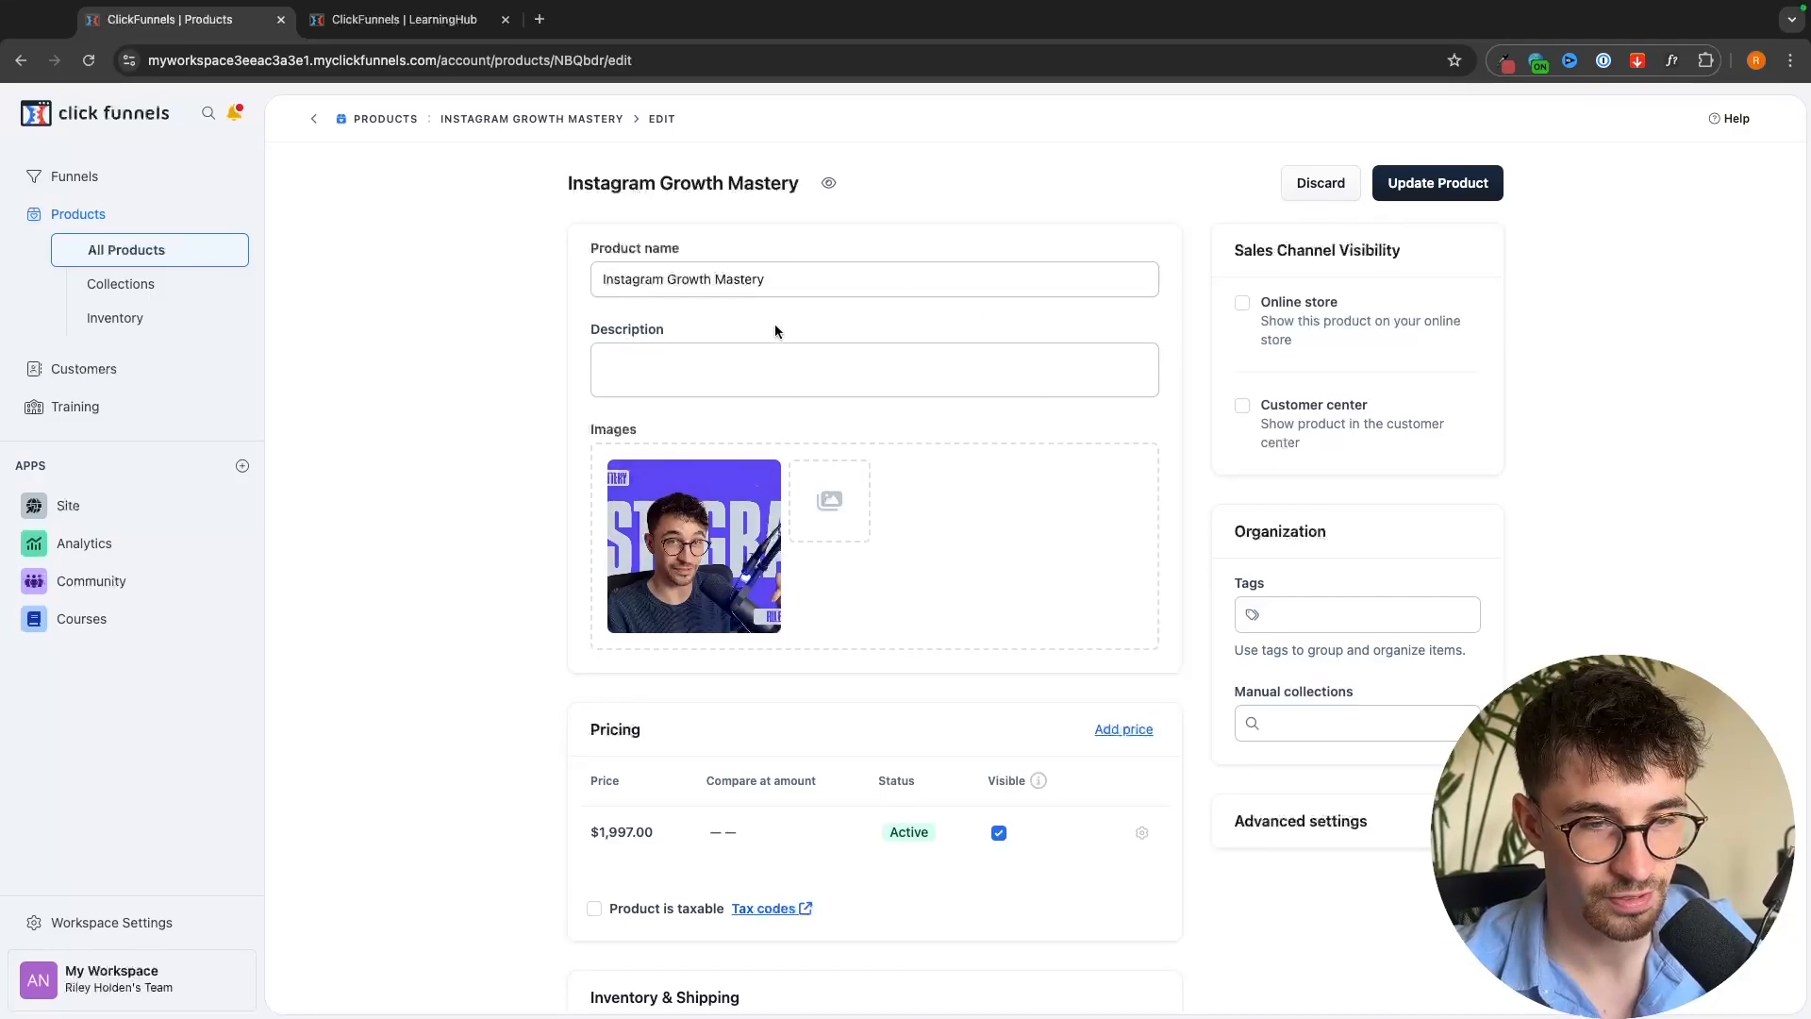
Start an additional payment plan price for the product with 600 USD per payment
scroll(862, 437, down, 3)
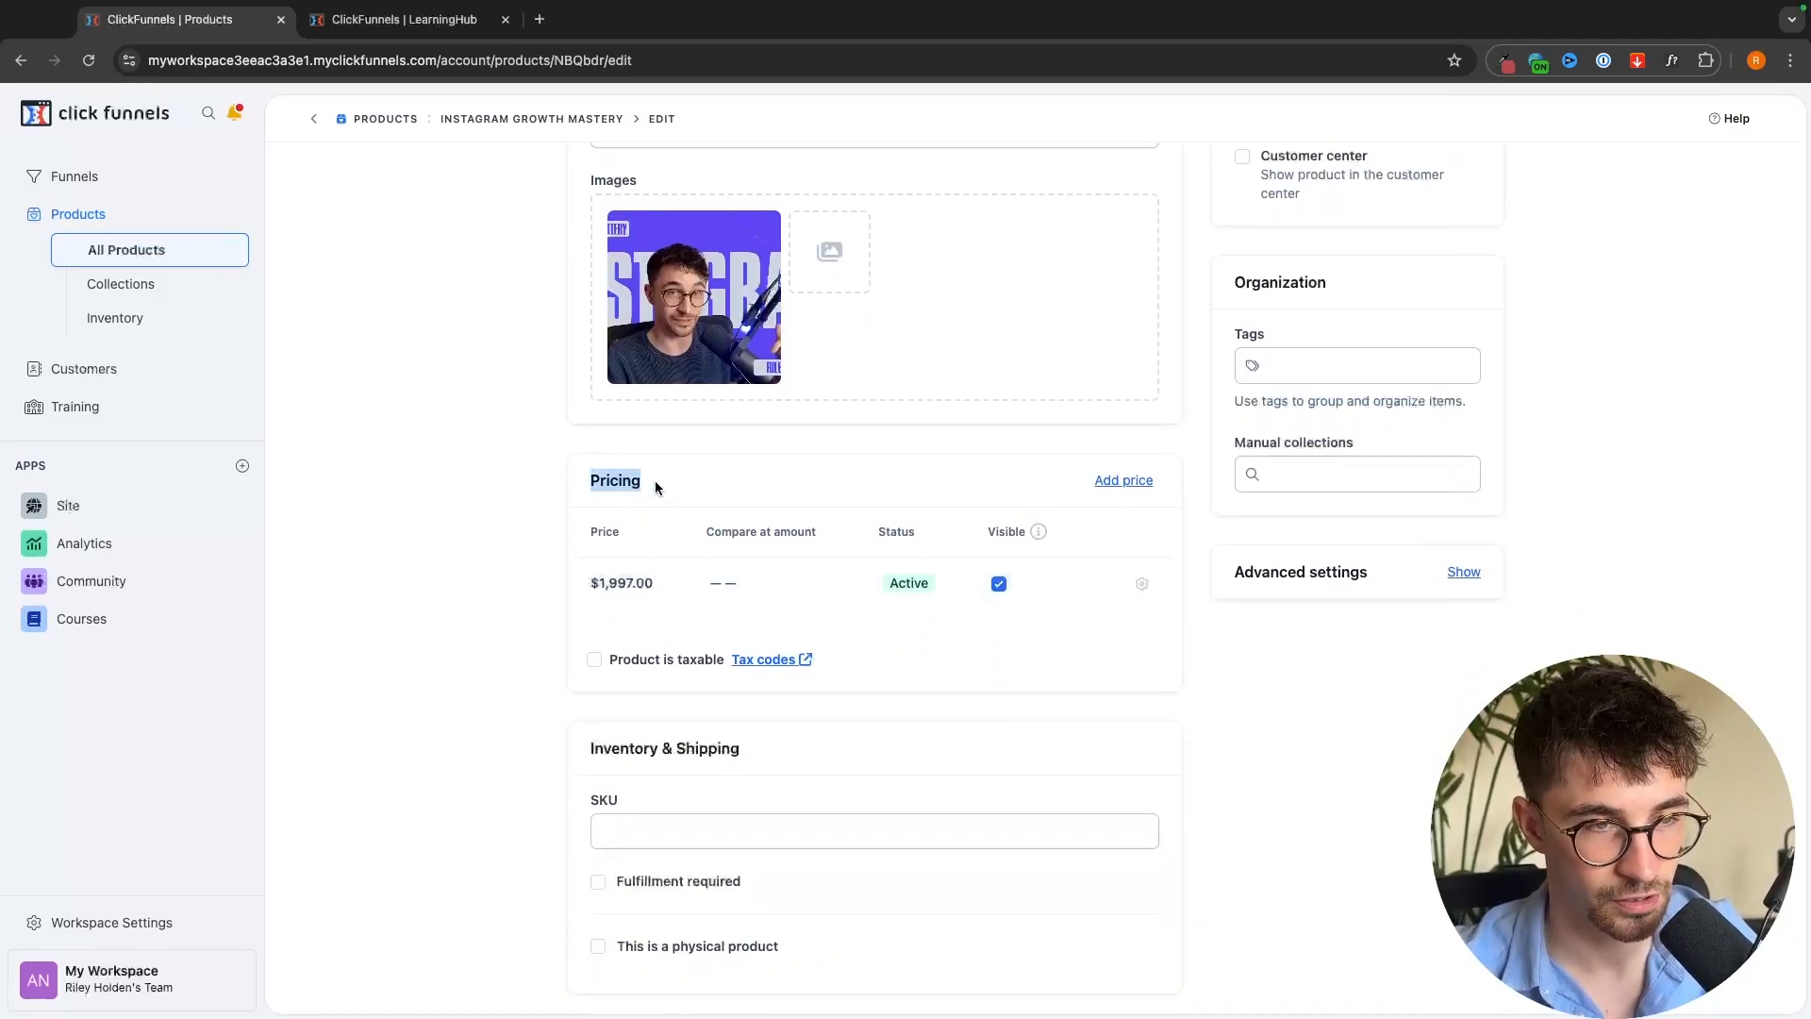
click(1122, 483)
click(1709, 184)
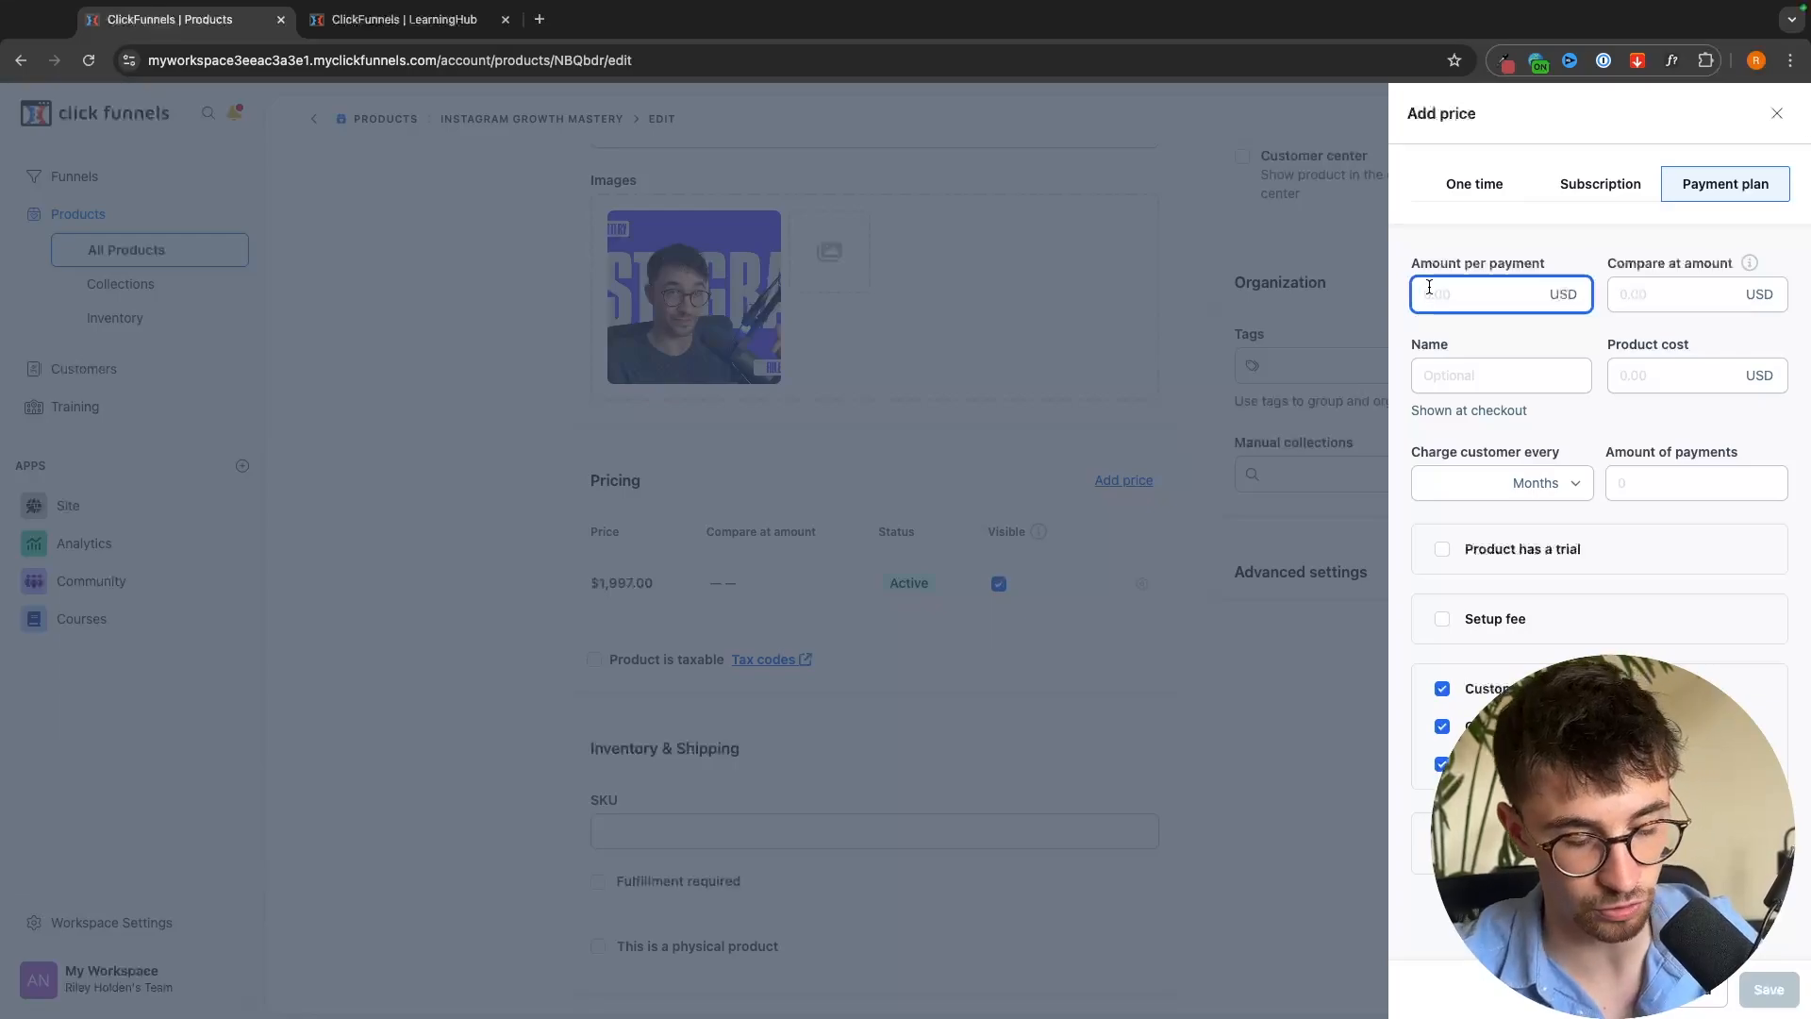
text(600)
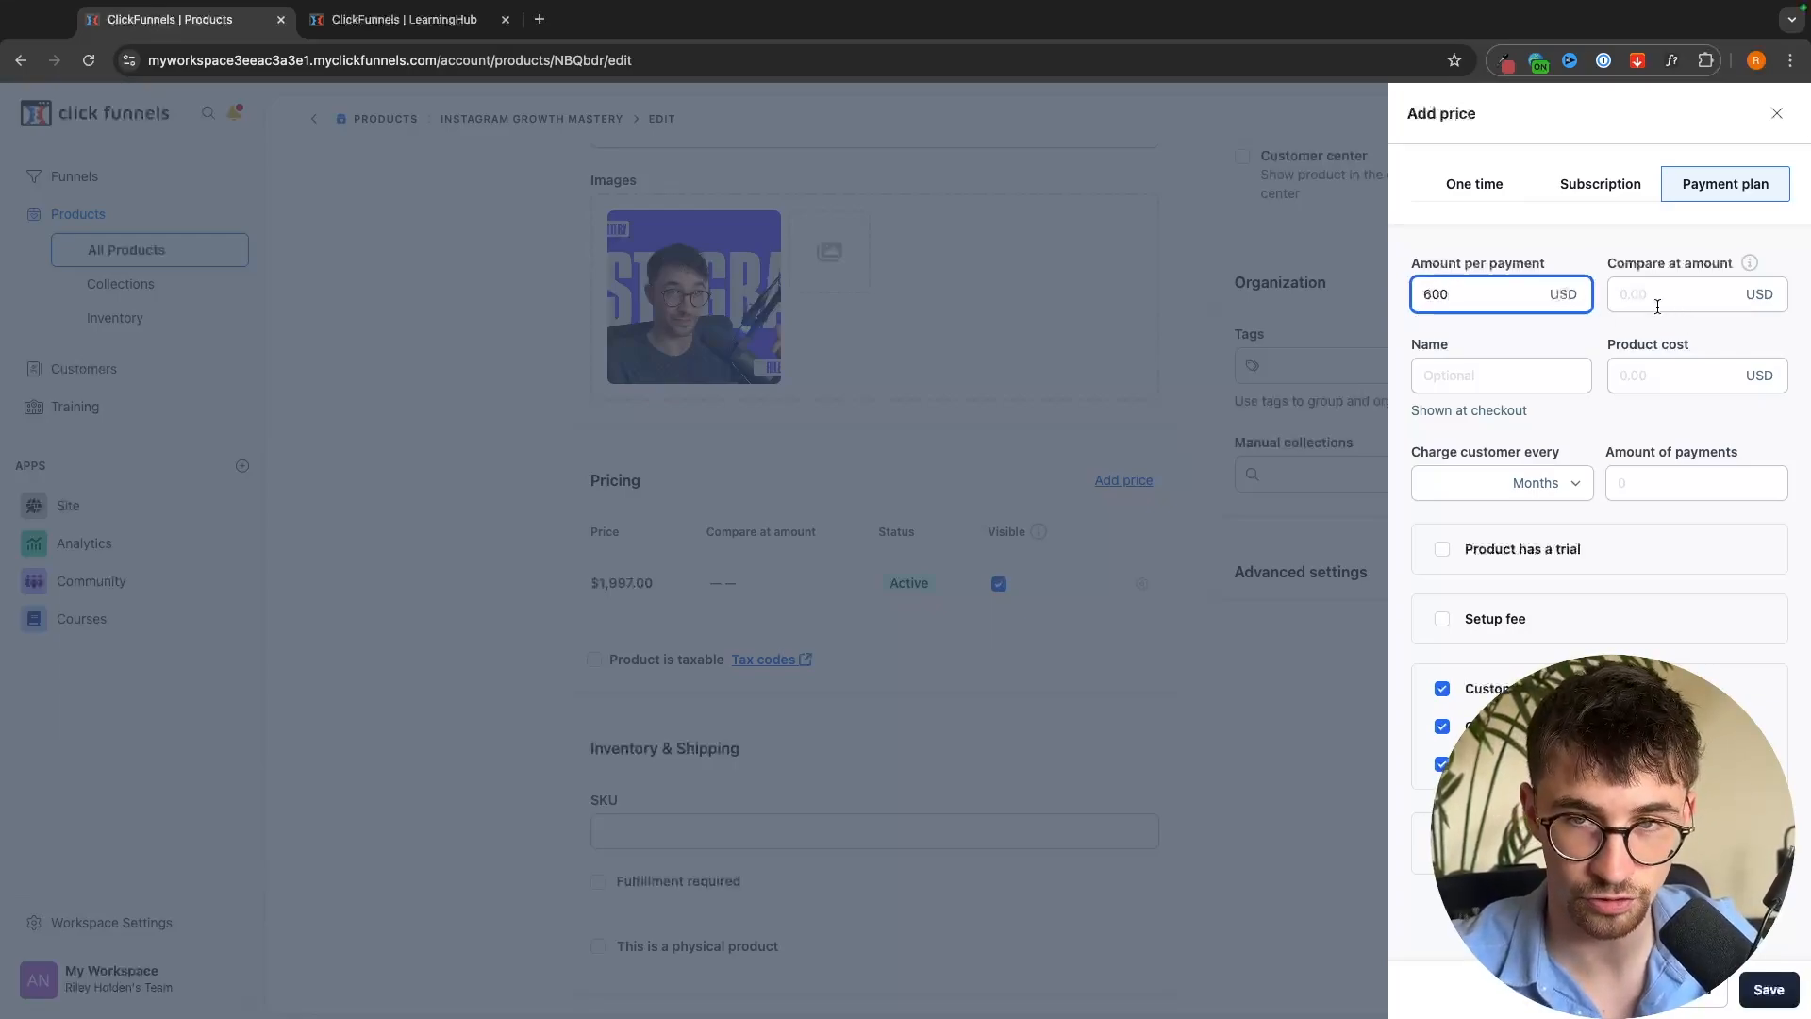
Set the payment plan to 4 payments, charging the customer every 3 months
click(1650, 482)
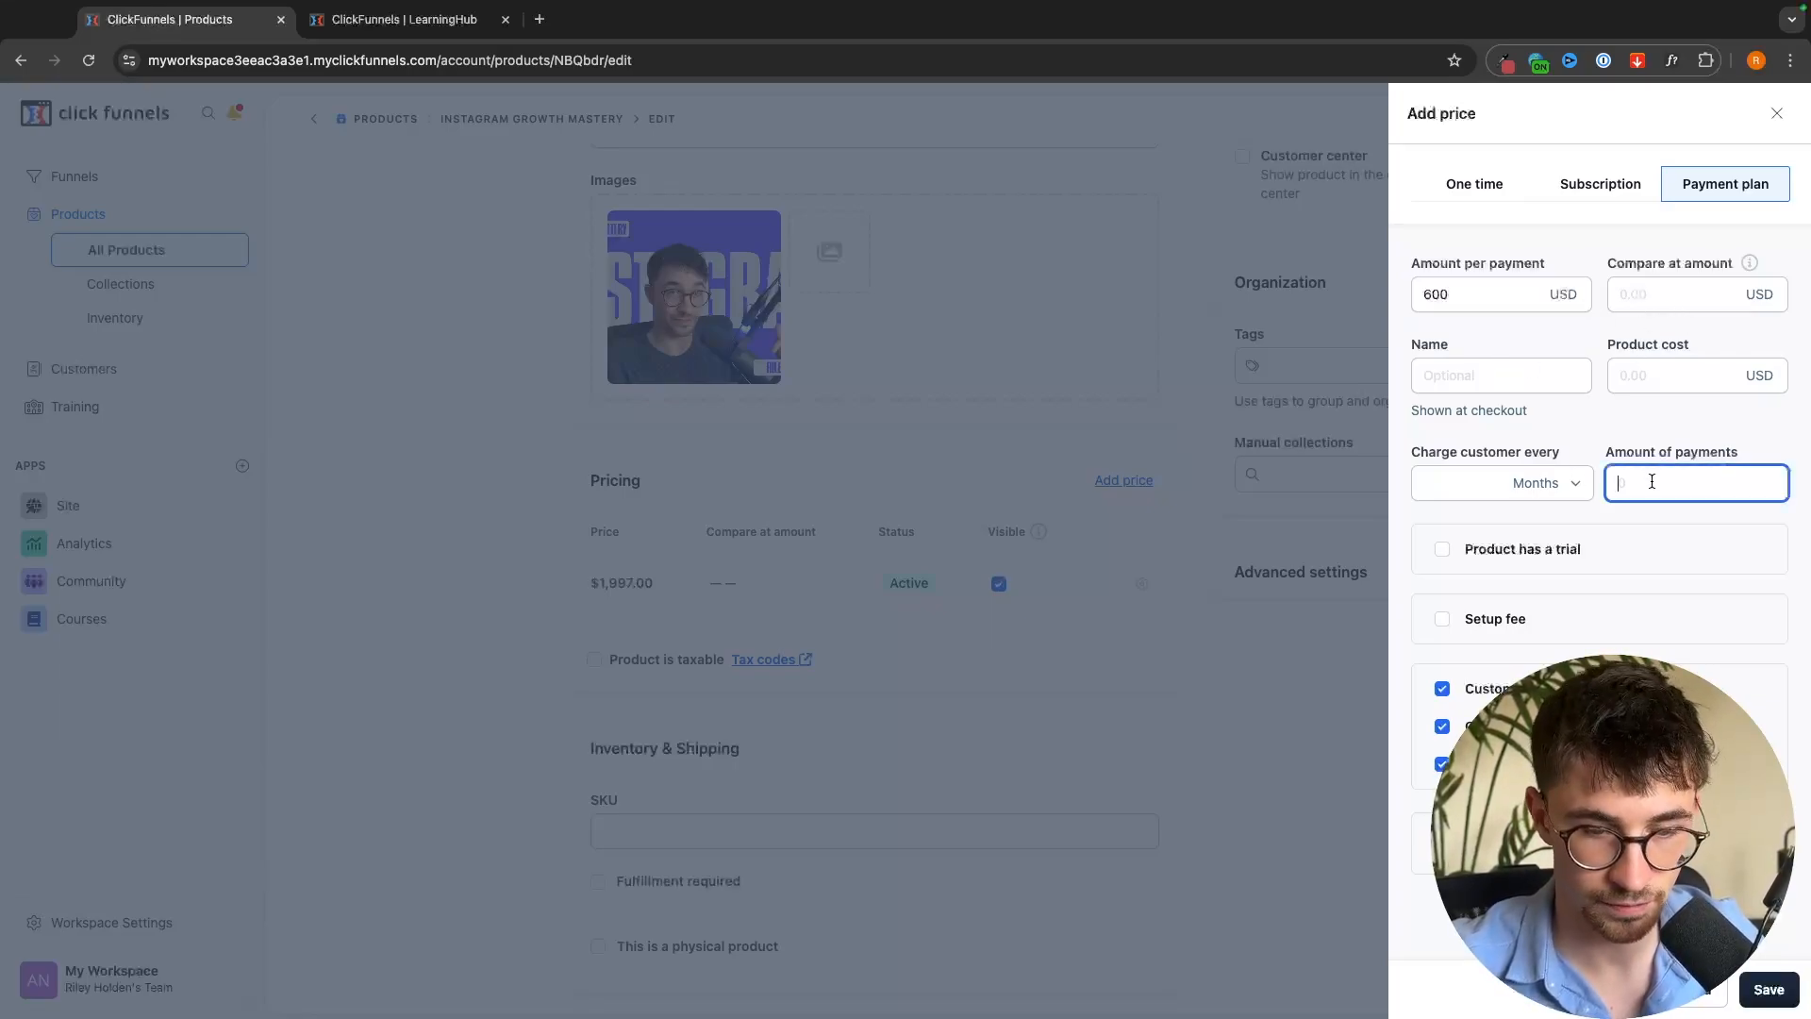
text(34)
key(BackSpace)
key(BackSpace)
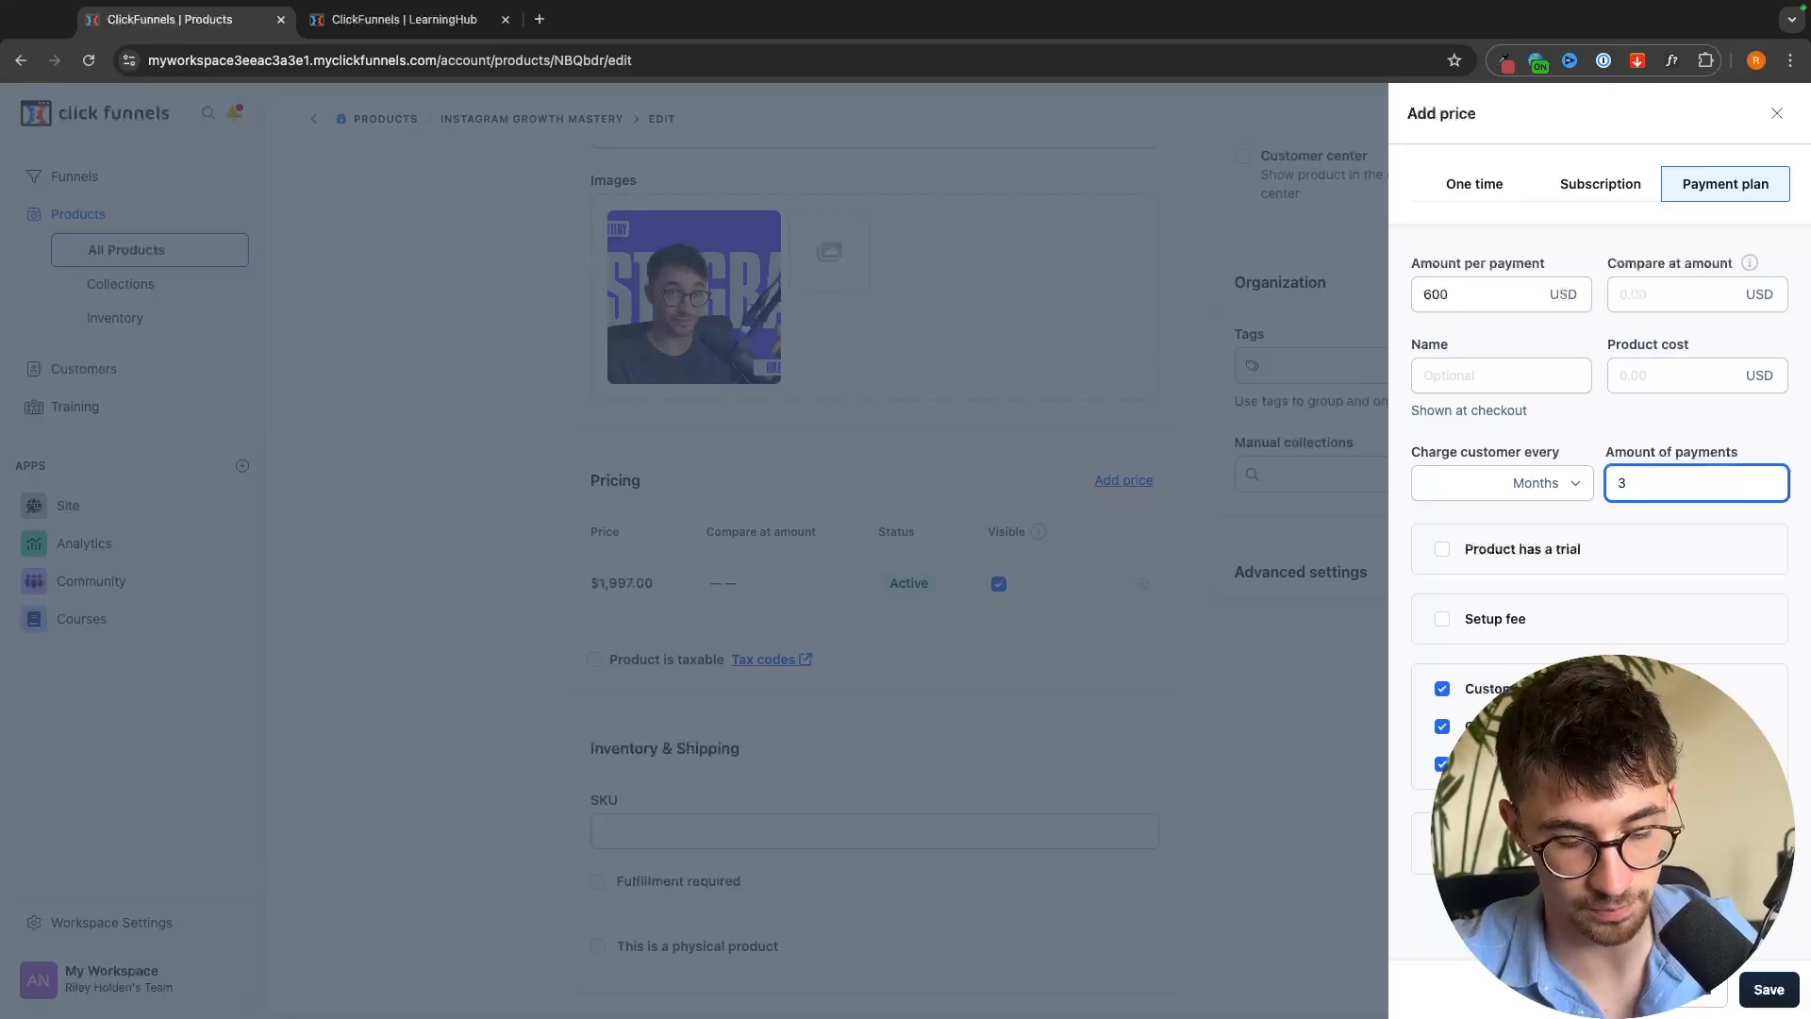
text(4)
click(1469, 472)
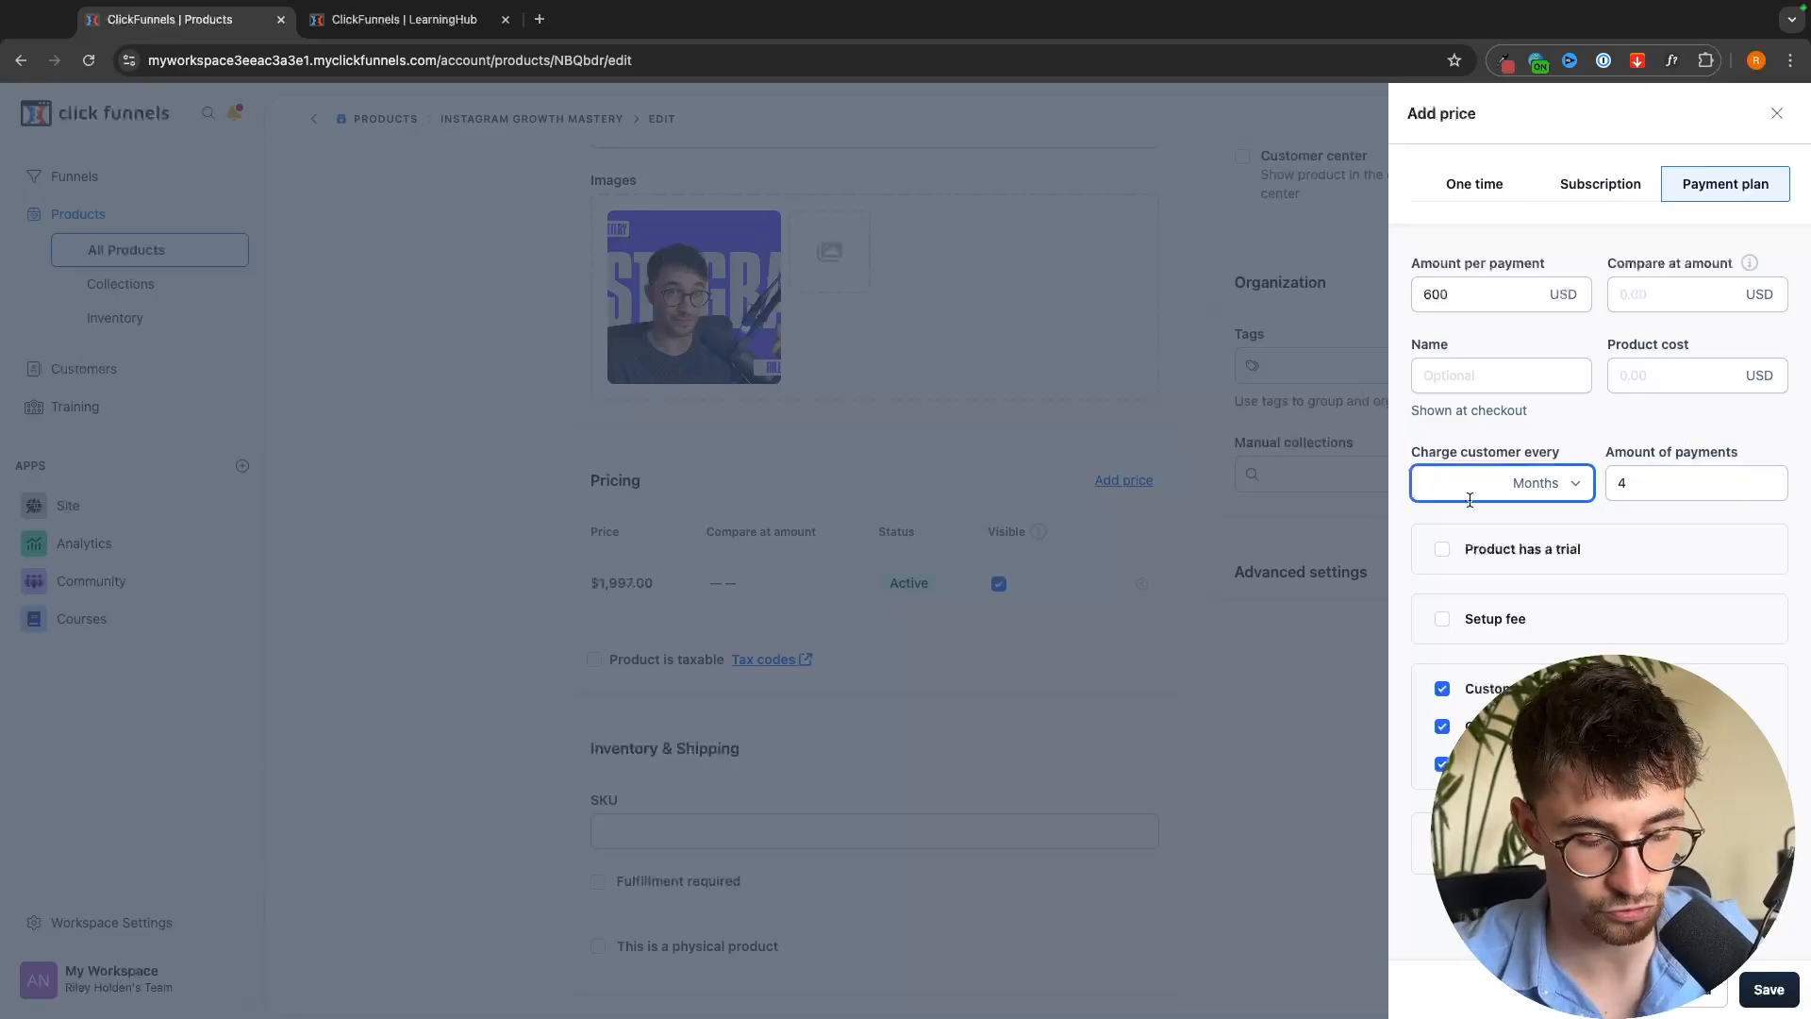
text(3)
click(1603, 530)
Name the new price "Payment Plan" and save it
click(1499, 360)
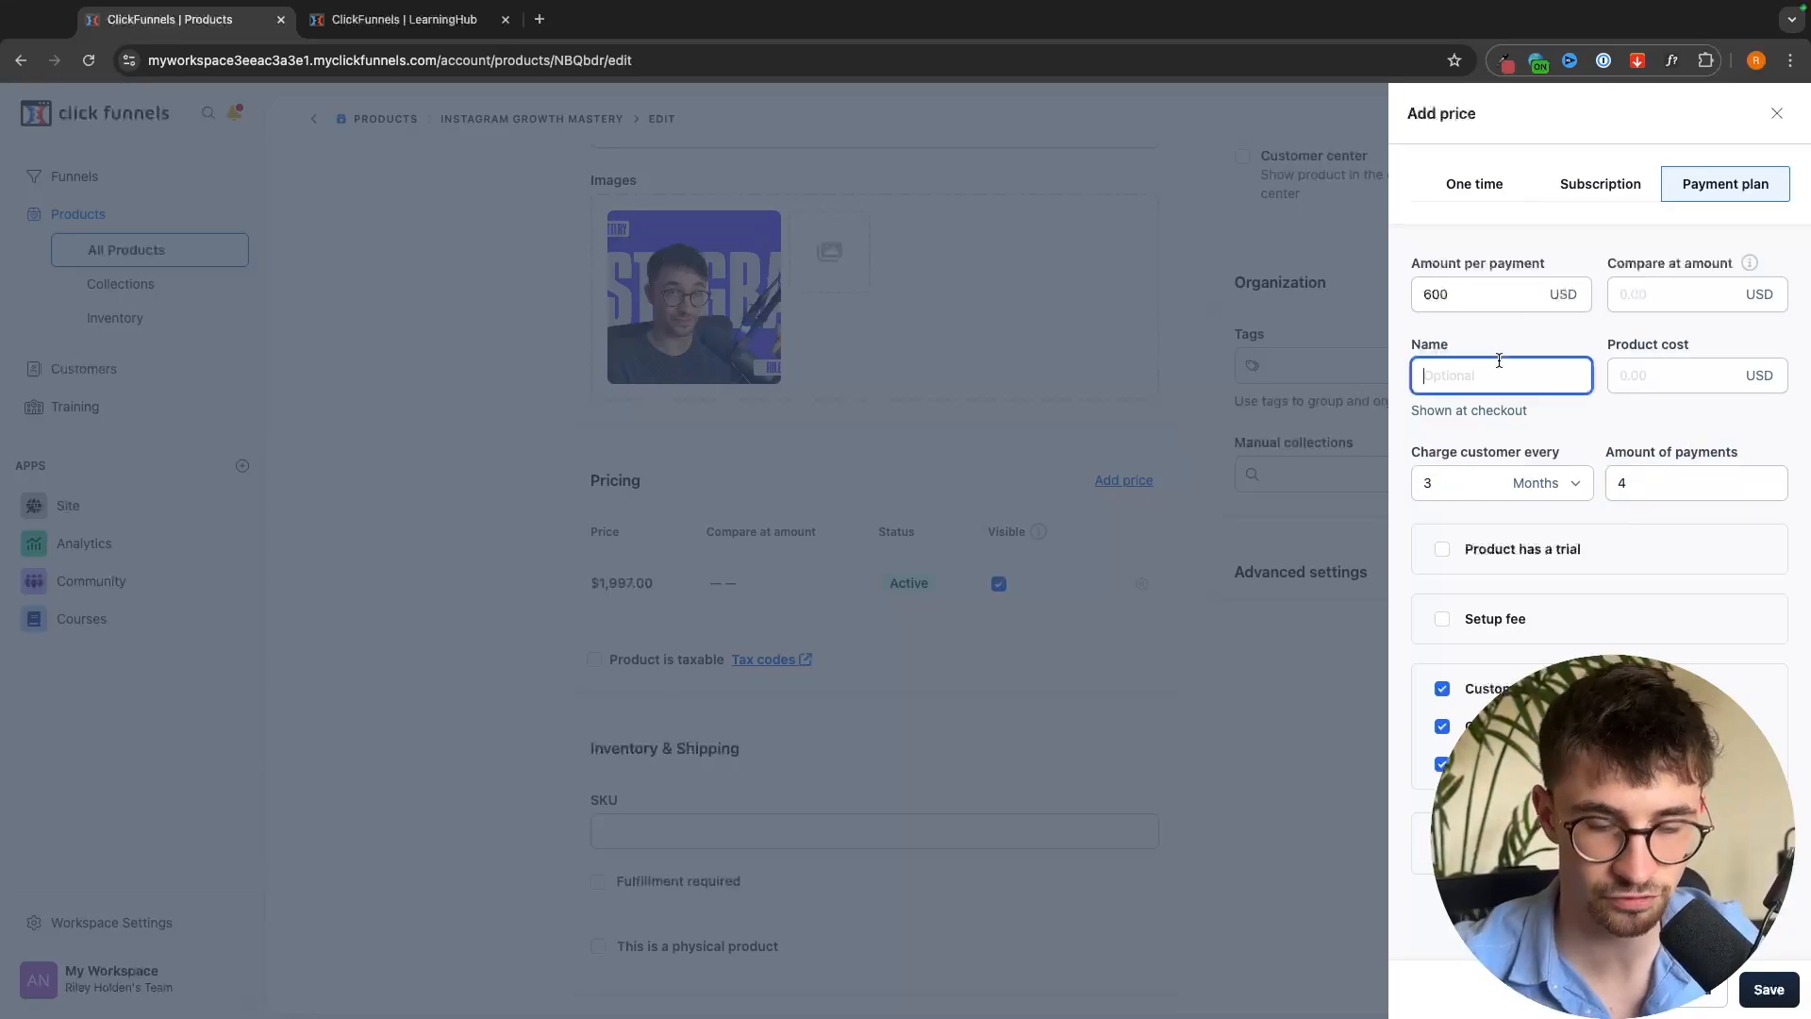
text(Paym)
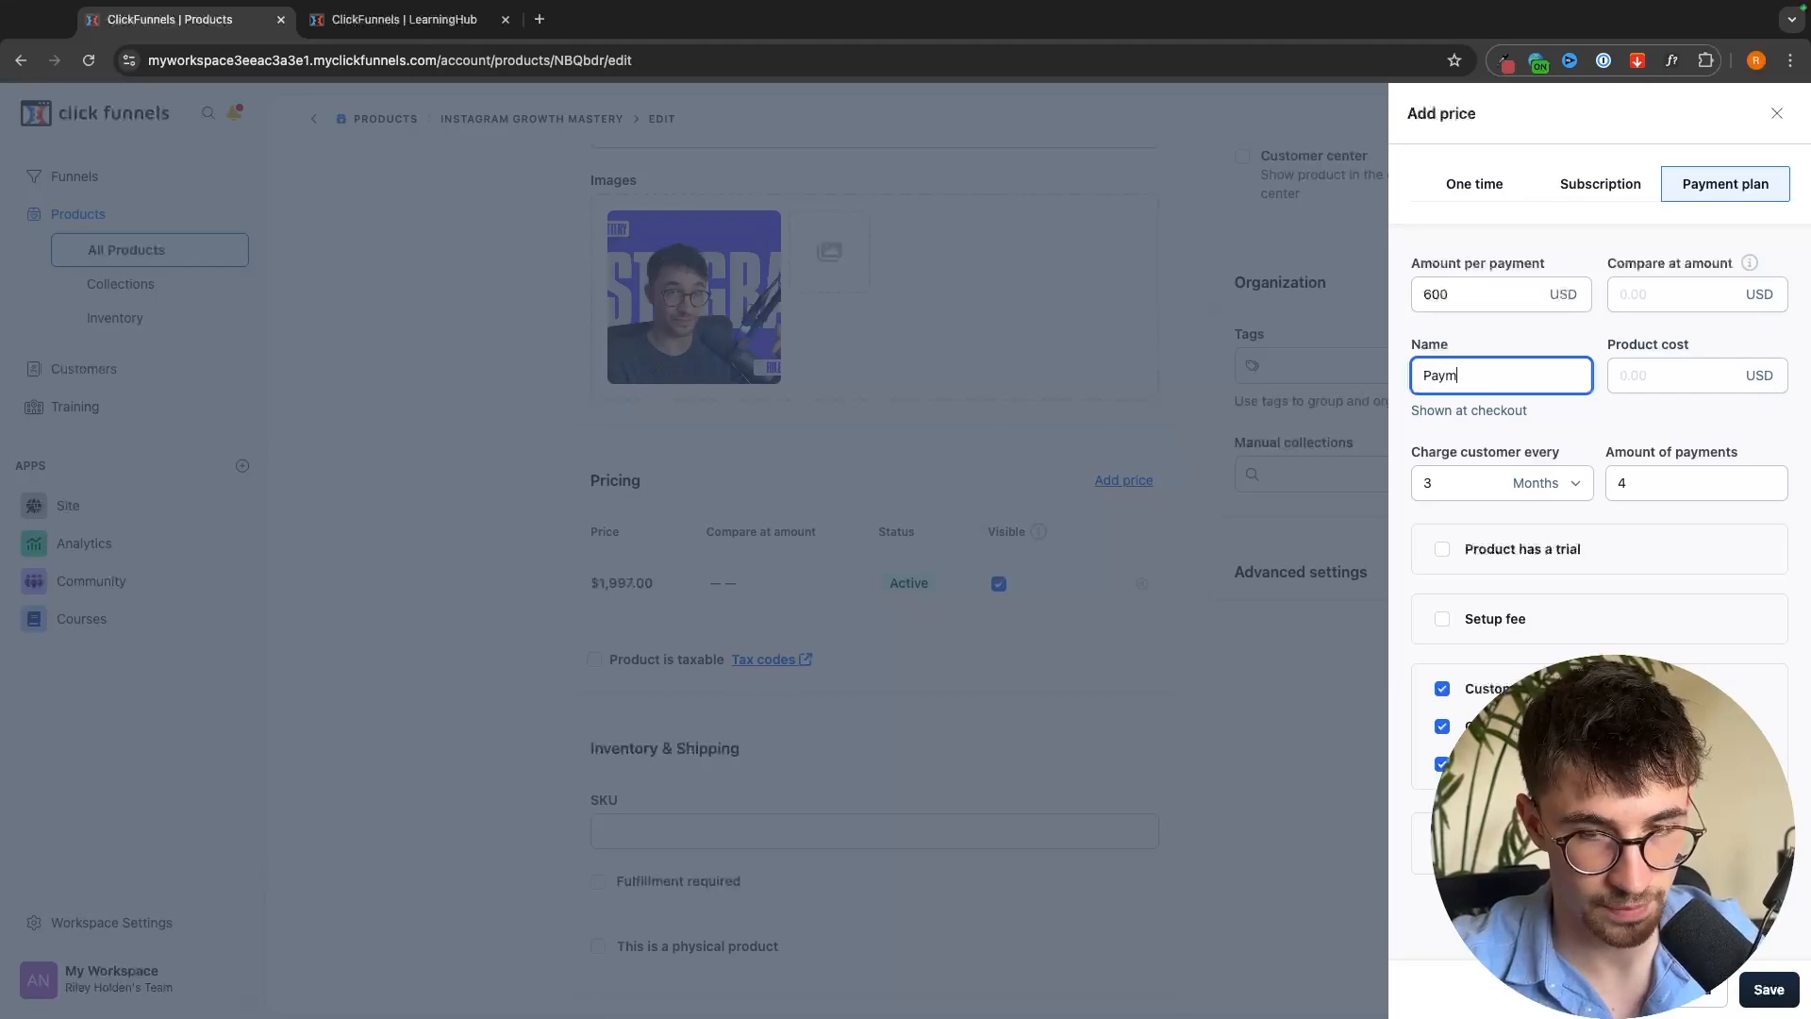
text(ent Plan)
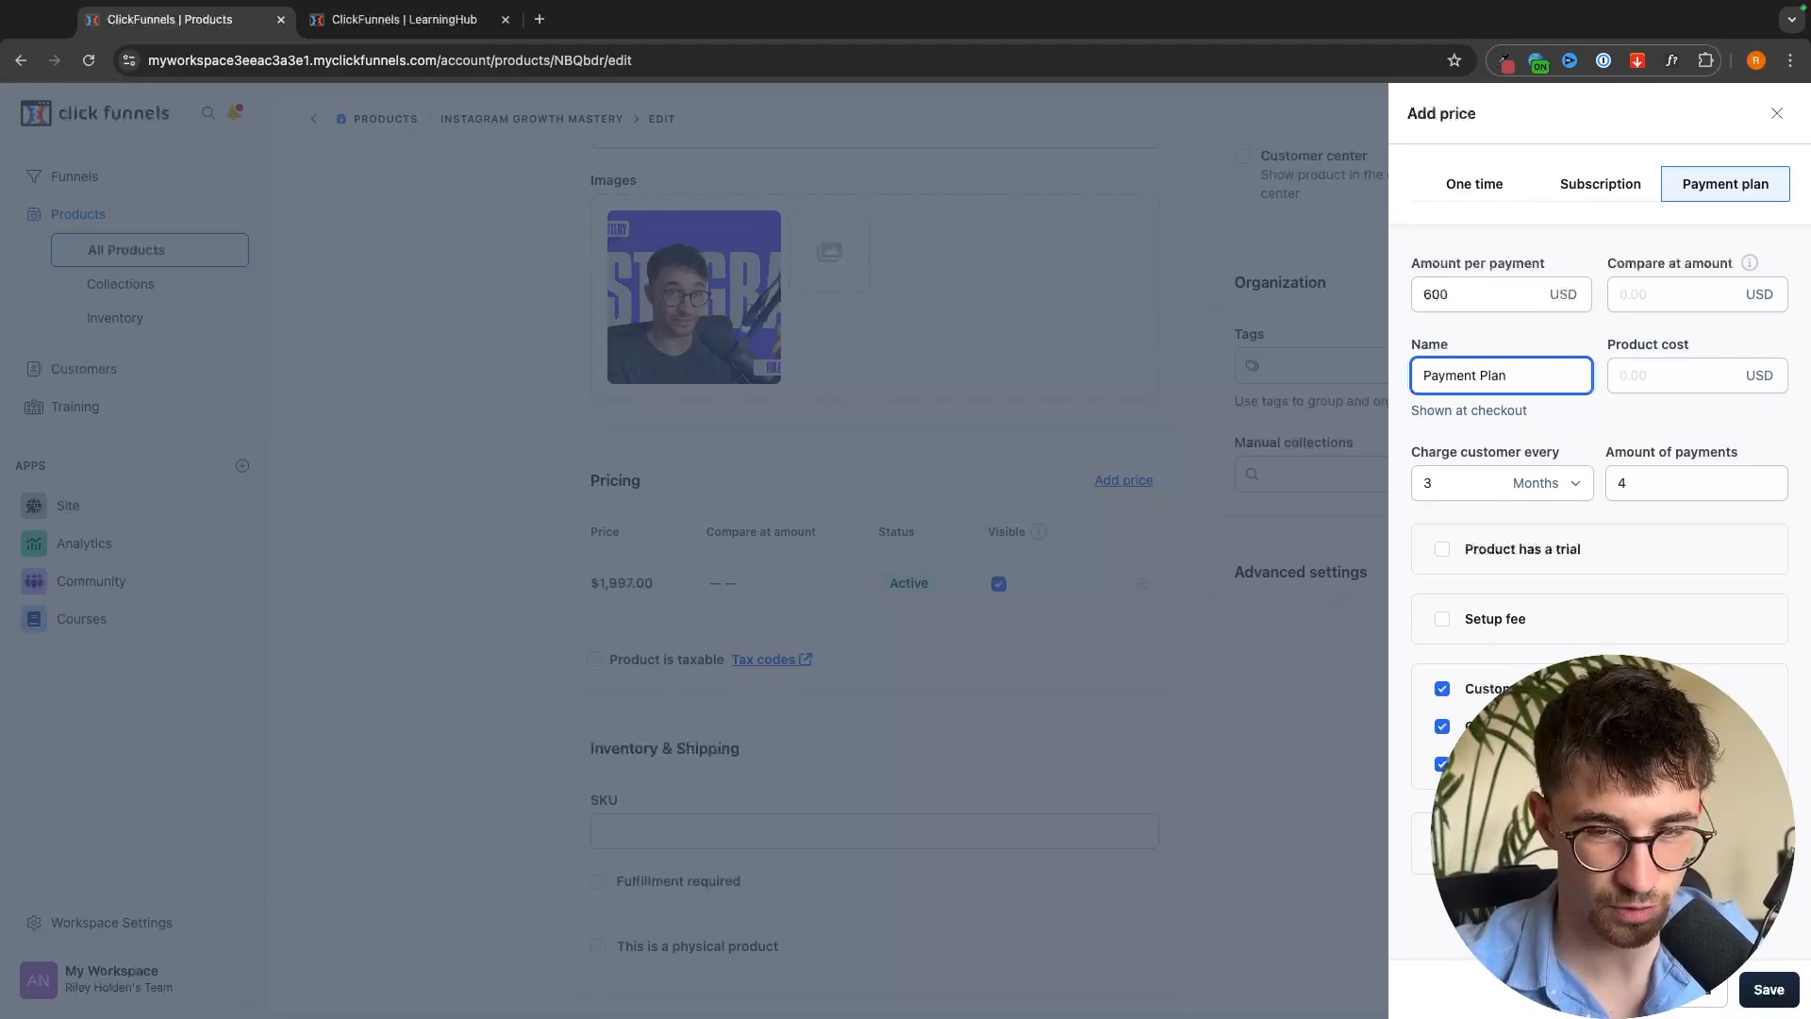
click(1769, 986)
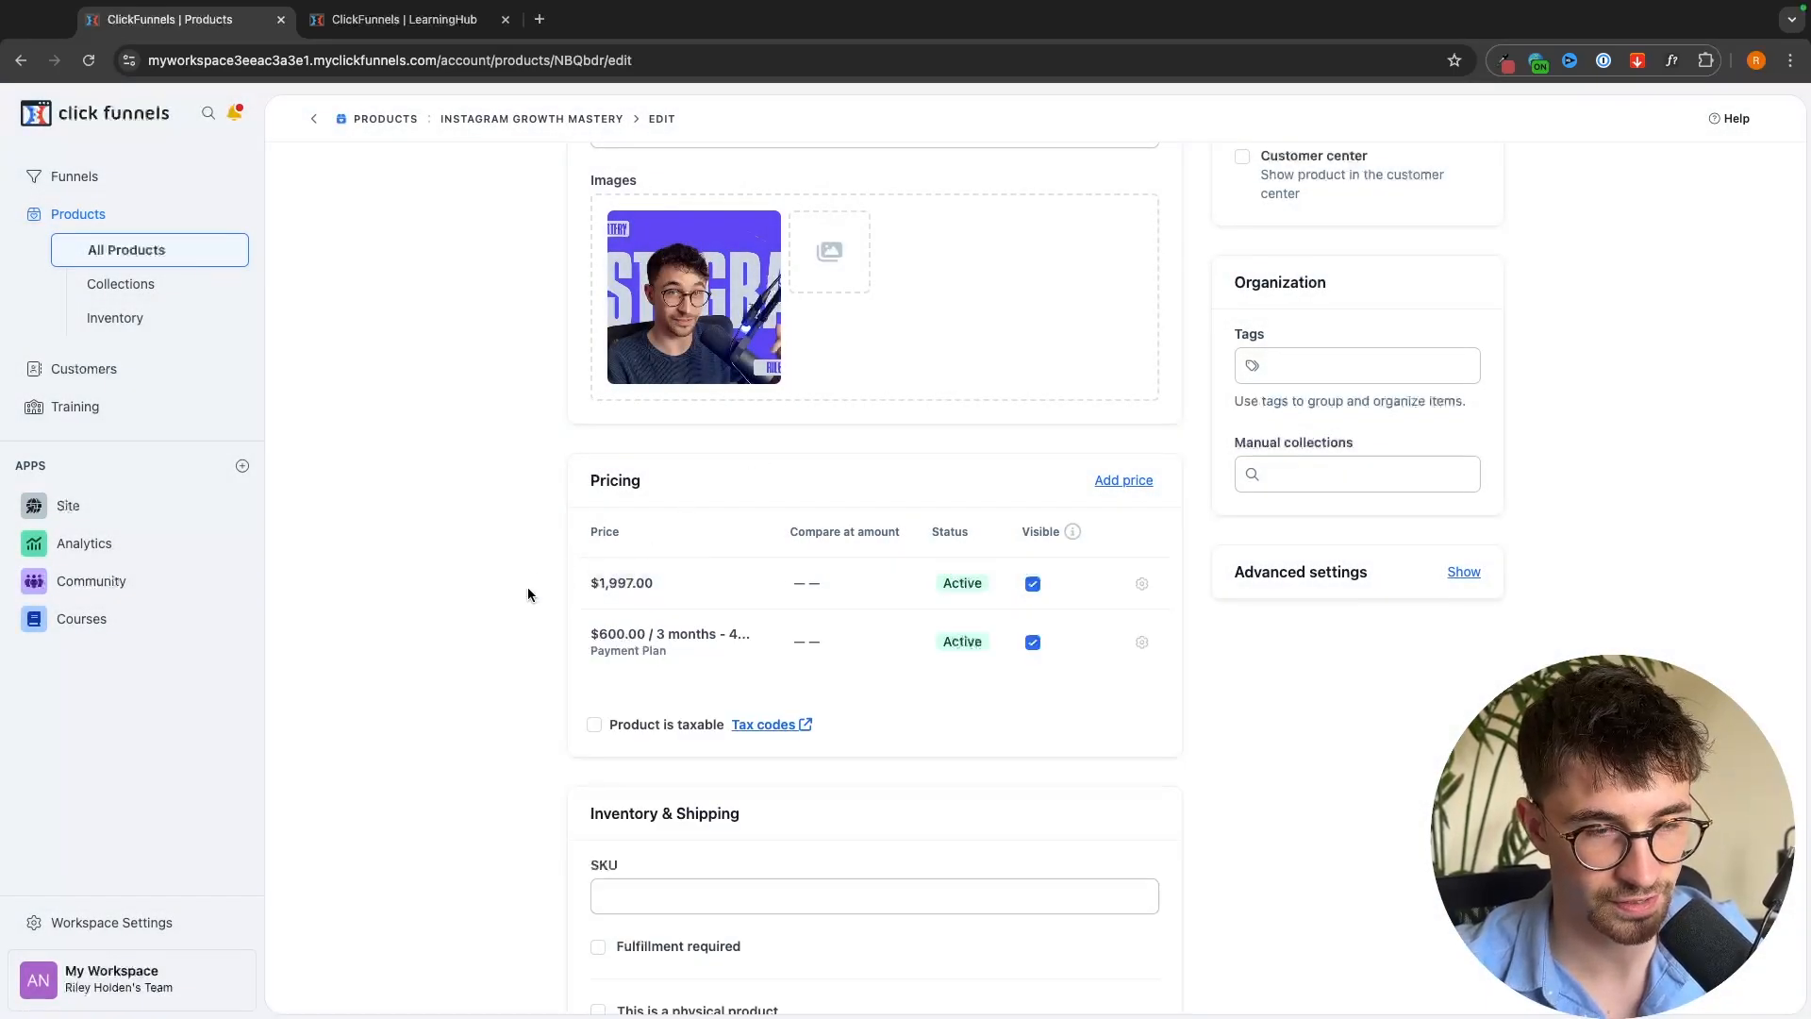
Review the product's remaining settings down to SEO and sharing, and save the product update
scroll(715, 649, down, 5)
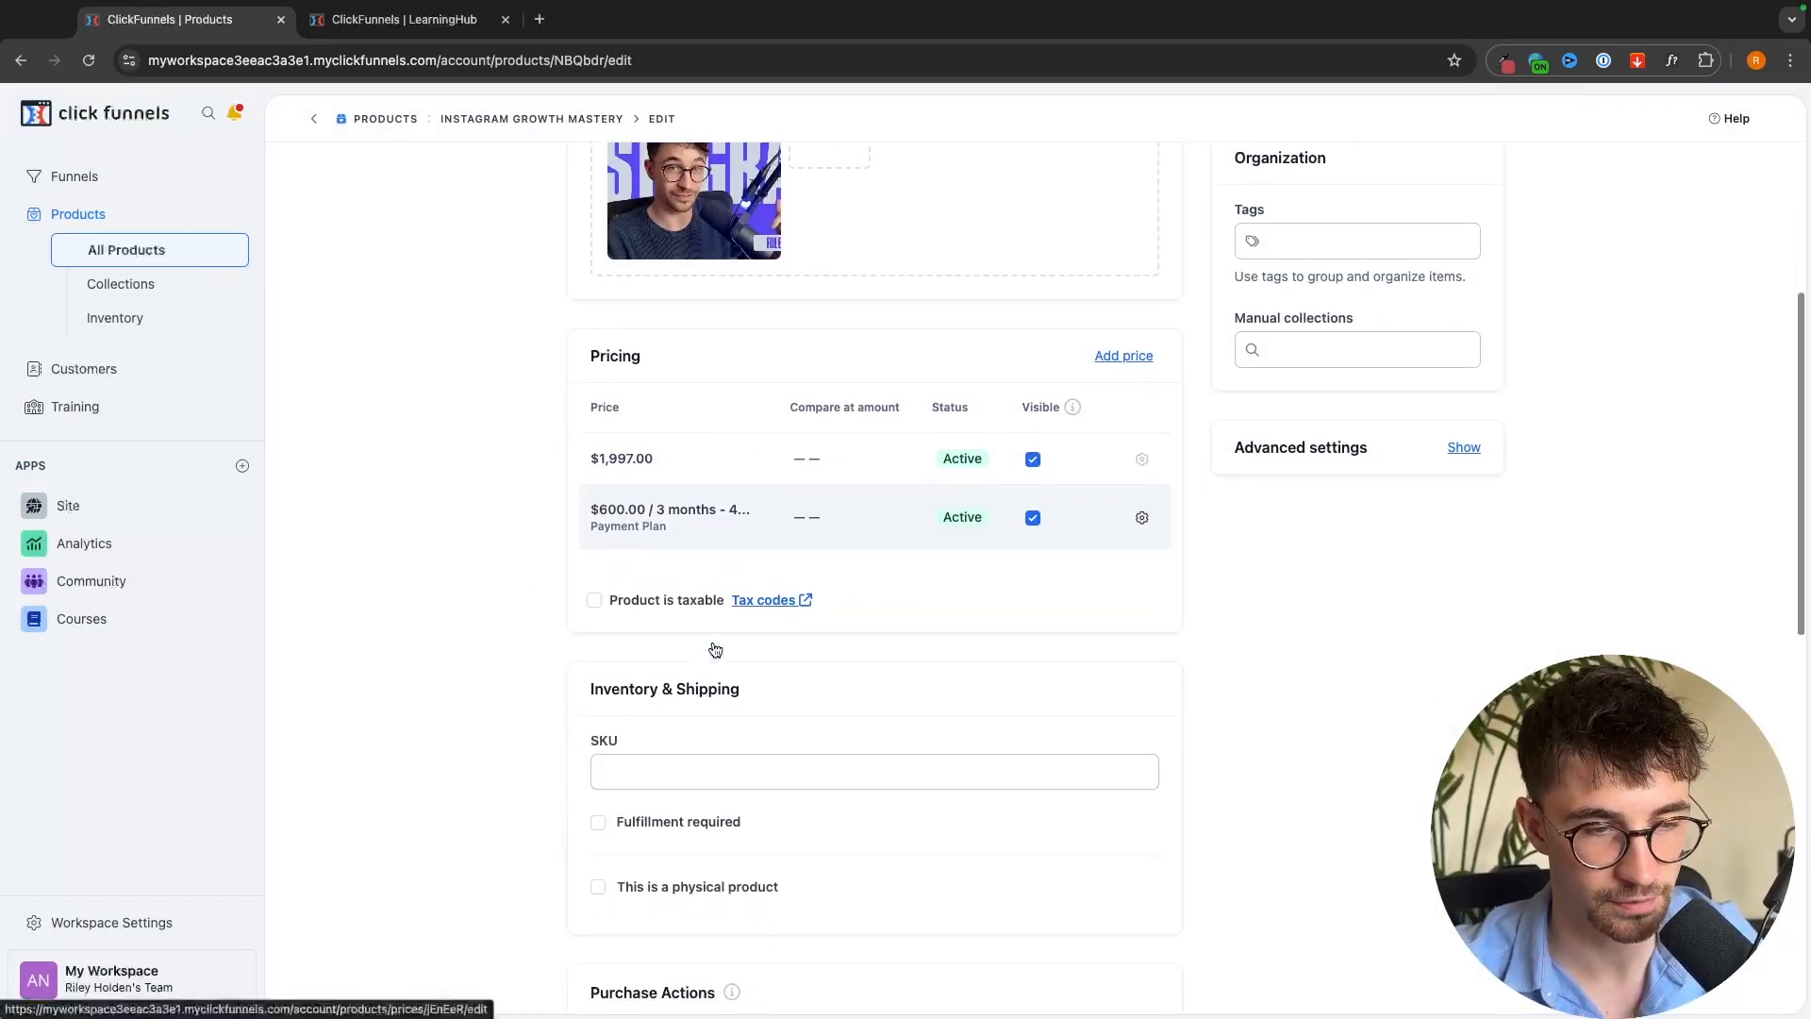
scroll(568, 477, down, 4)
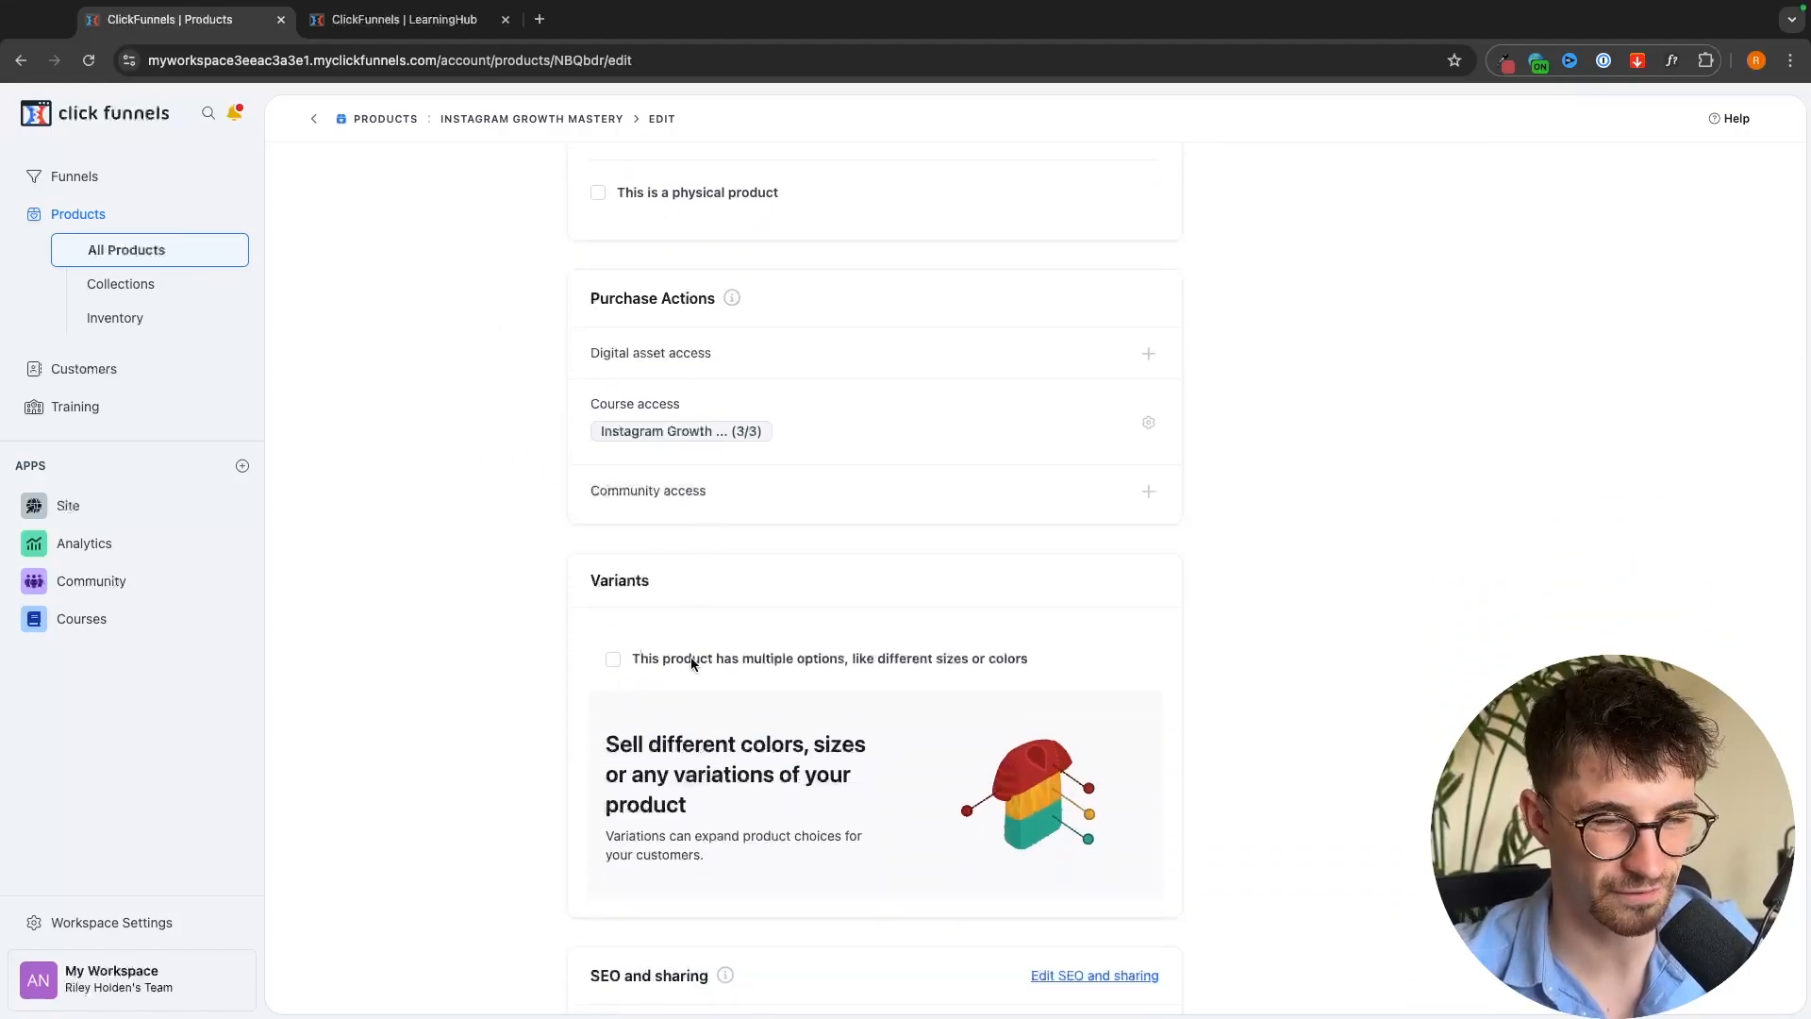
scroll(690, 660, down, 3)
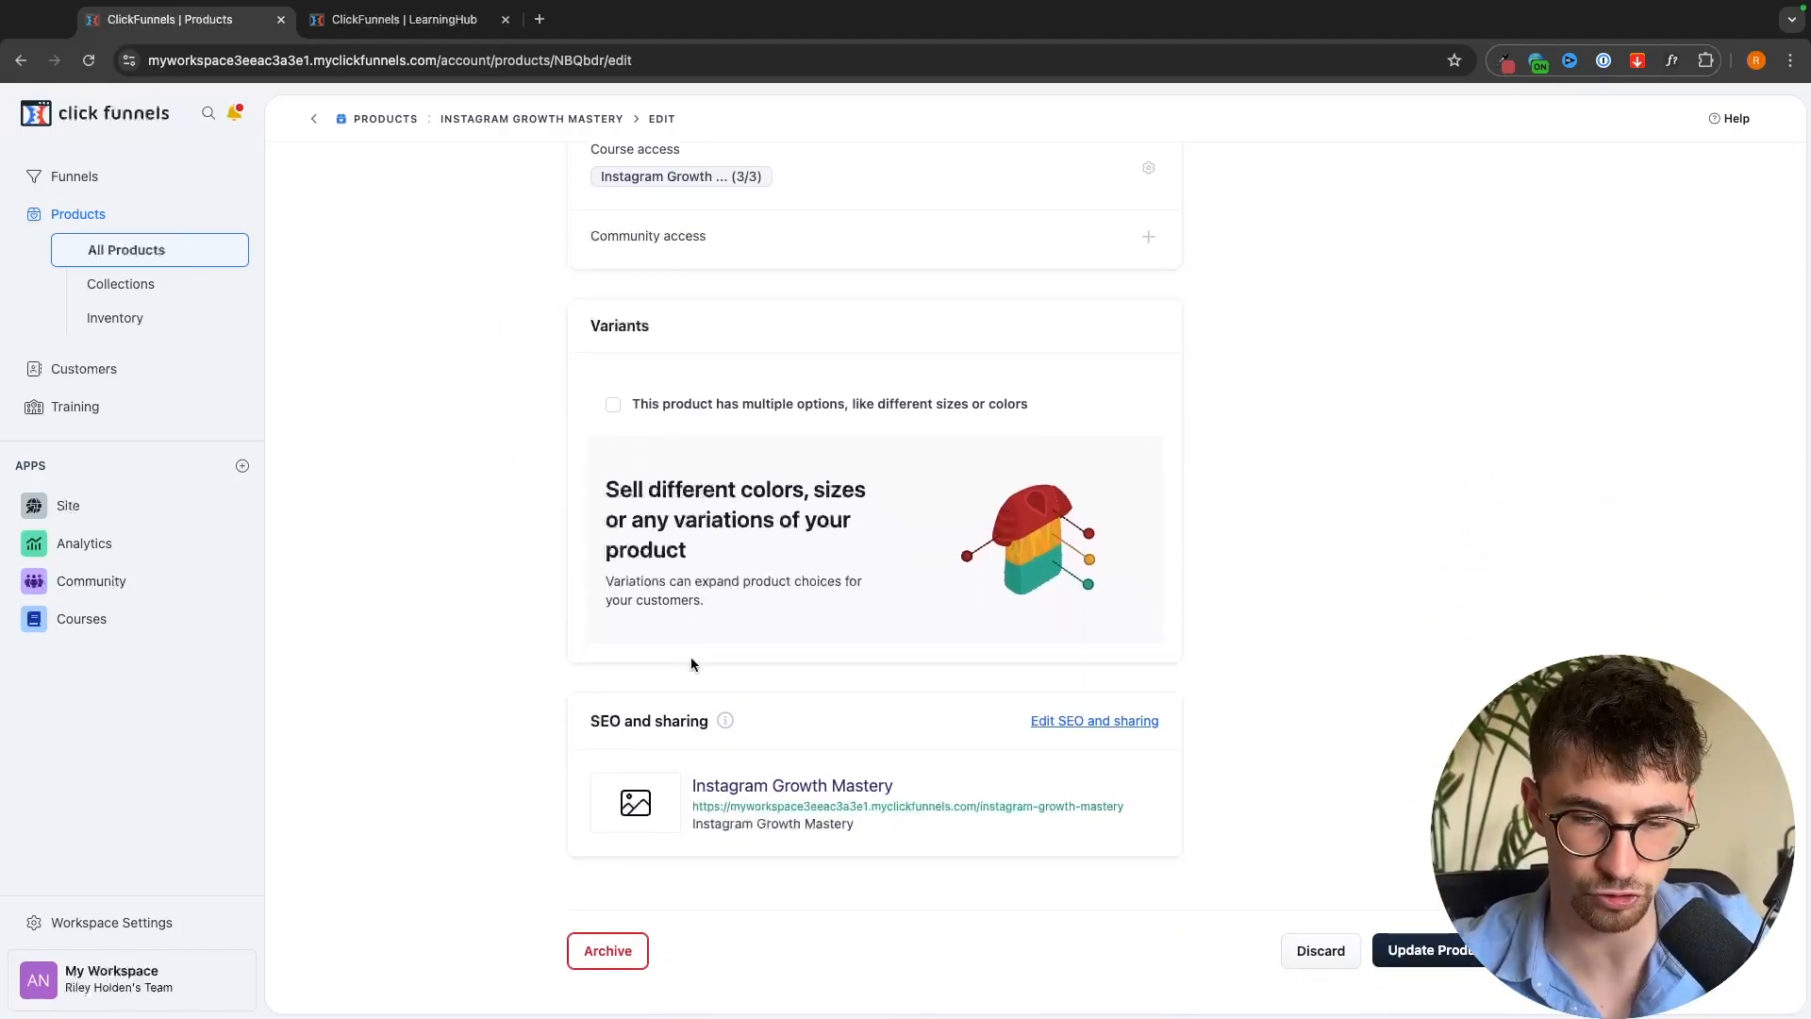
click(1447, 955)
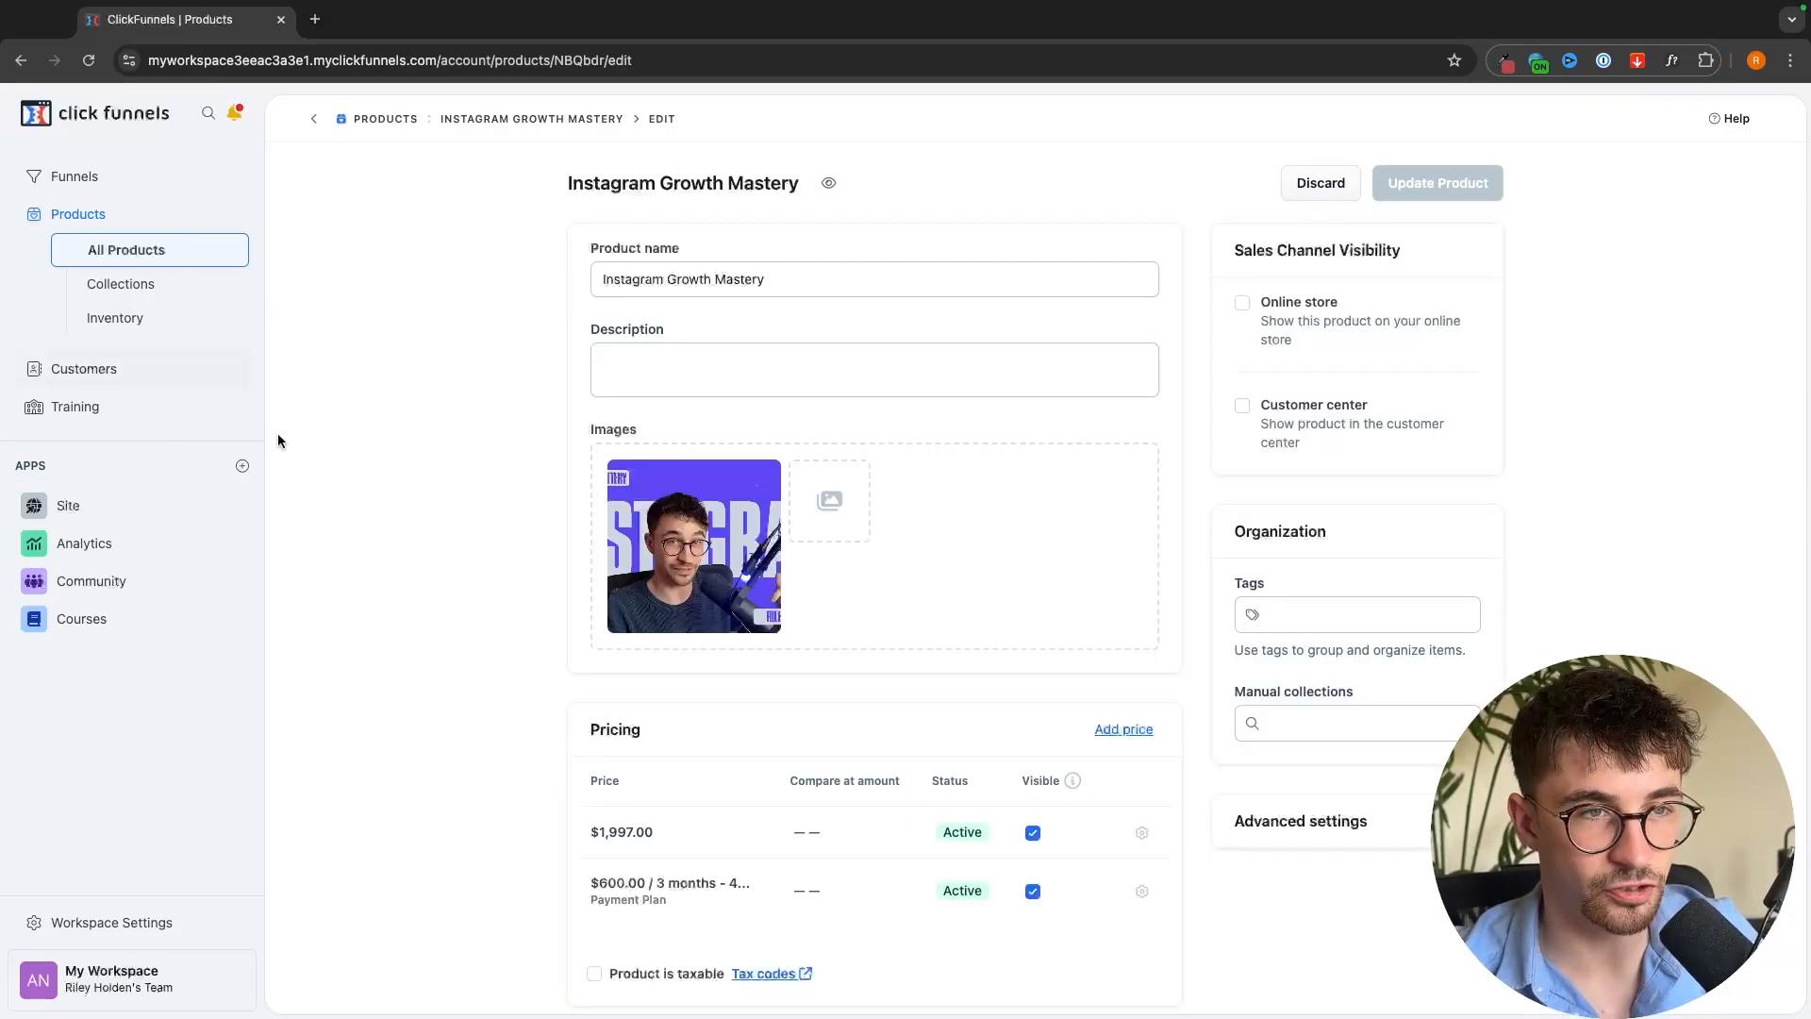
Look over the product's settings, return to the list of all products and reopen Instagram Growth Mastery
scroll(772, 428, down, 10)
scroll(772, 427, down, 5)
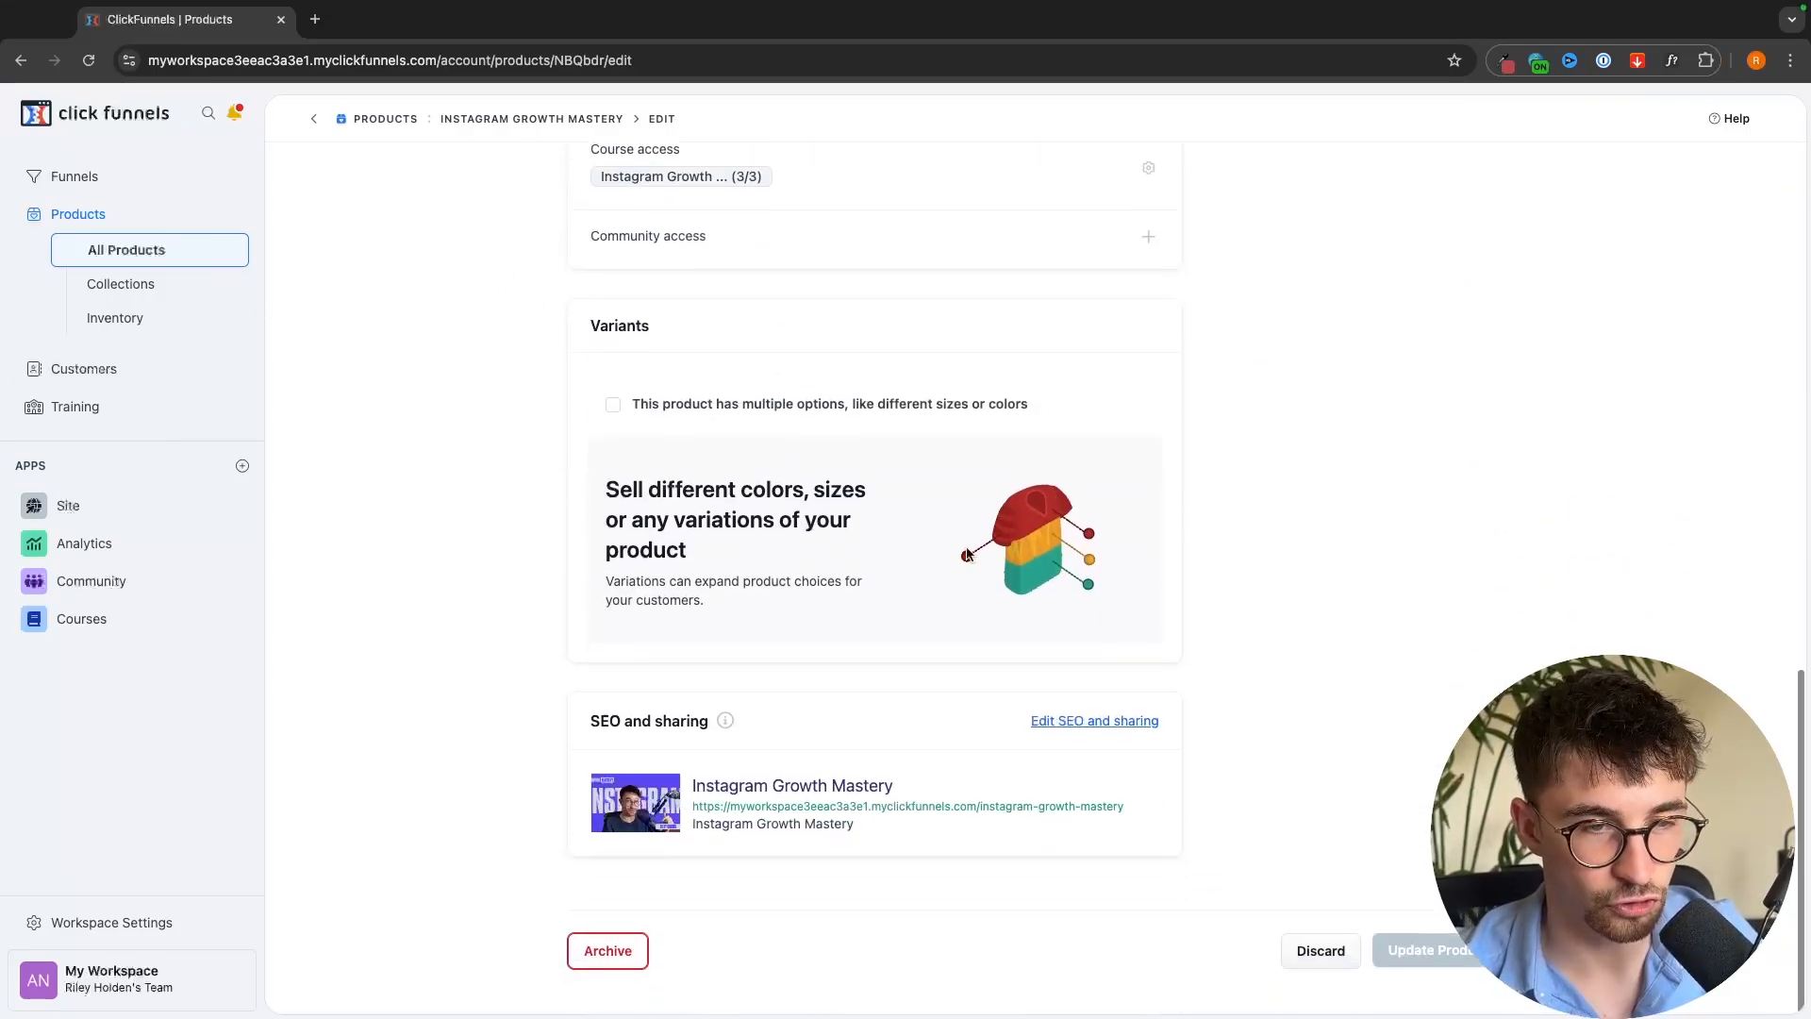
scroll(966, 546, up, 10)
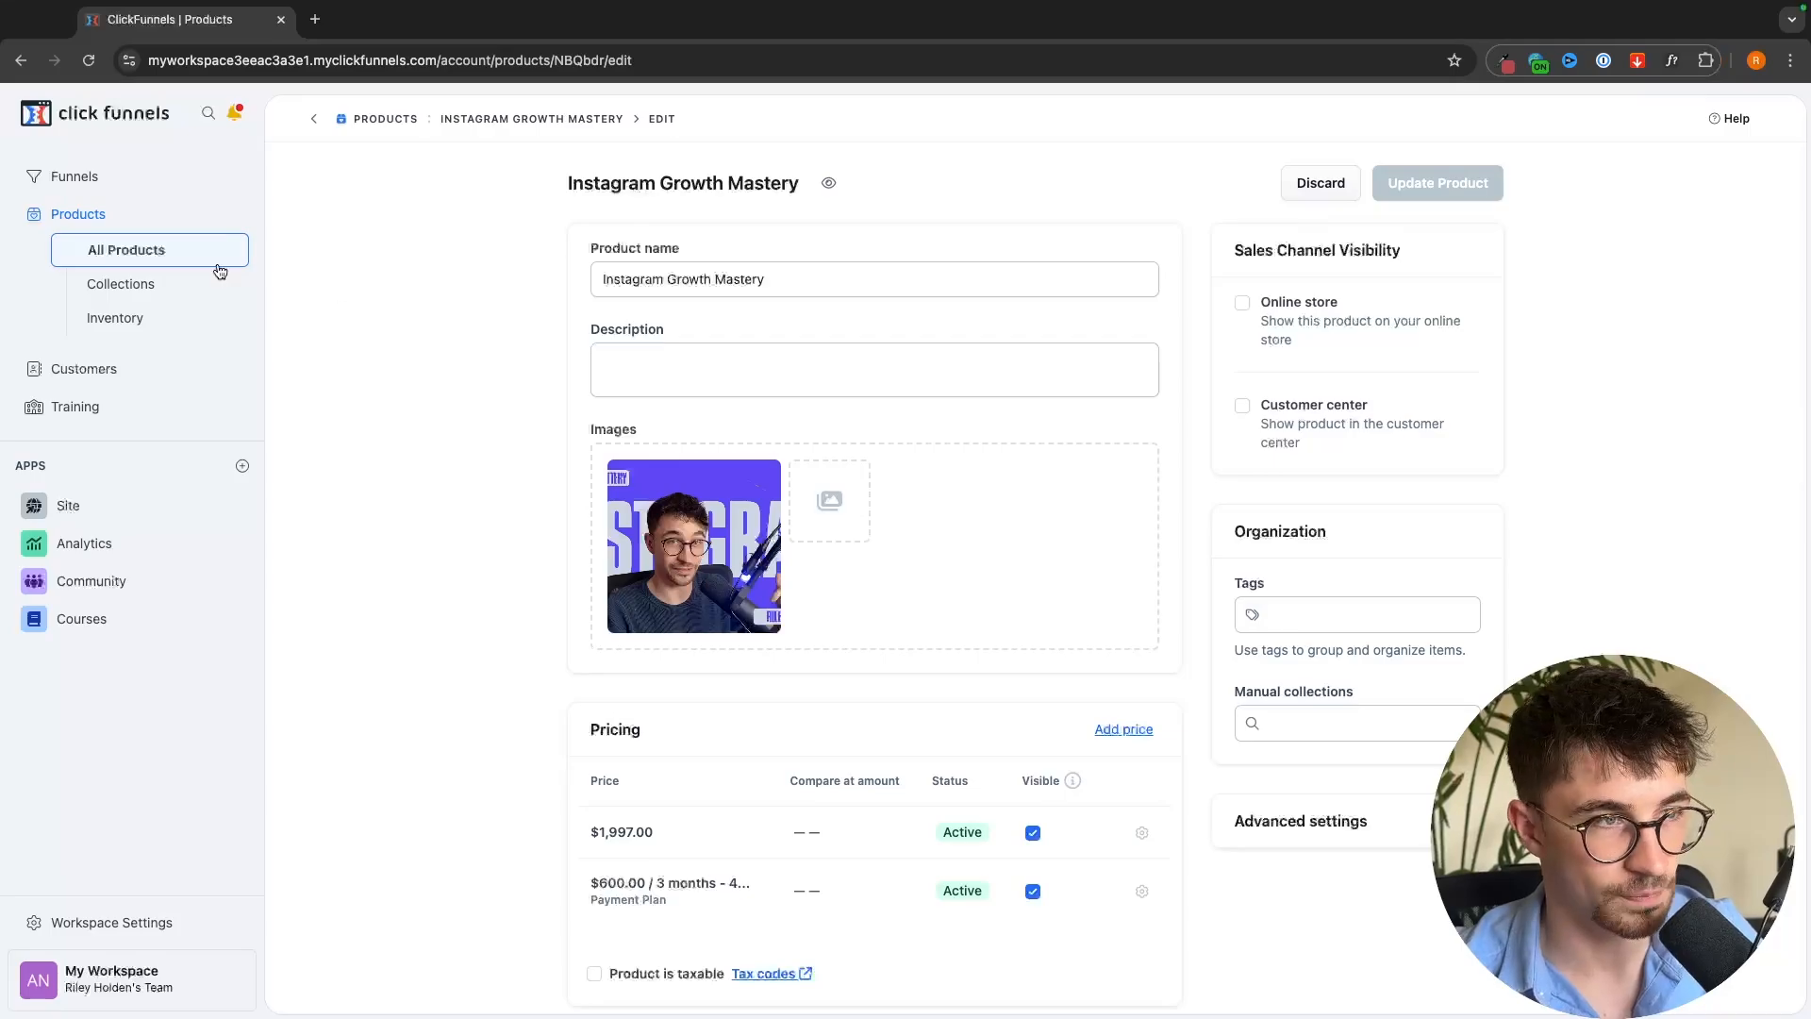
click(159, 251)
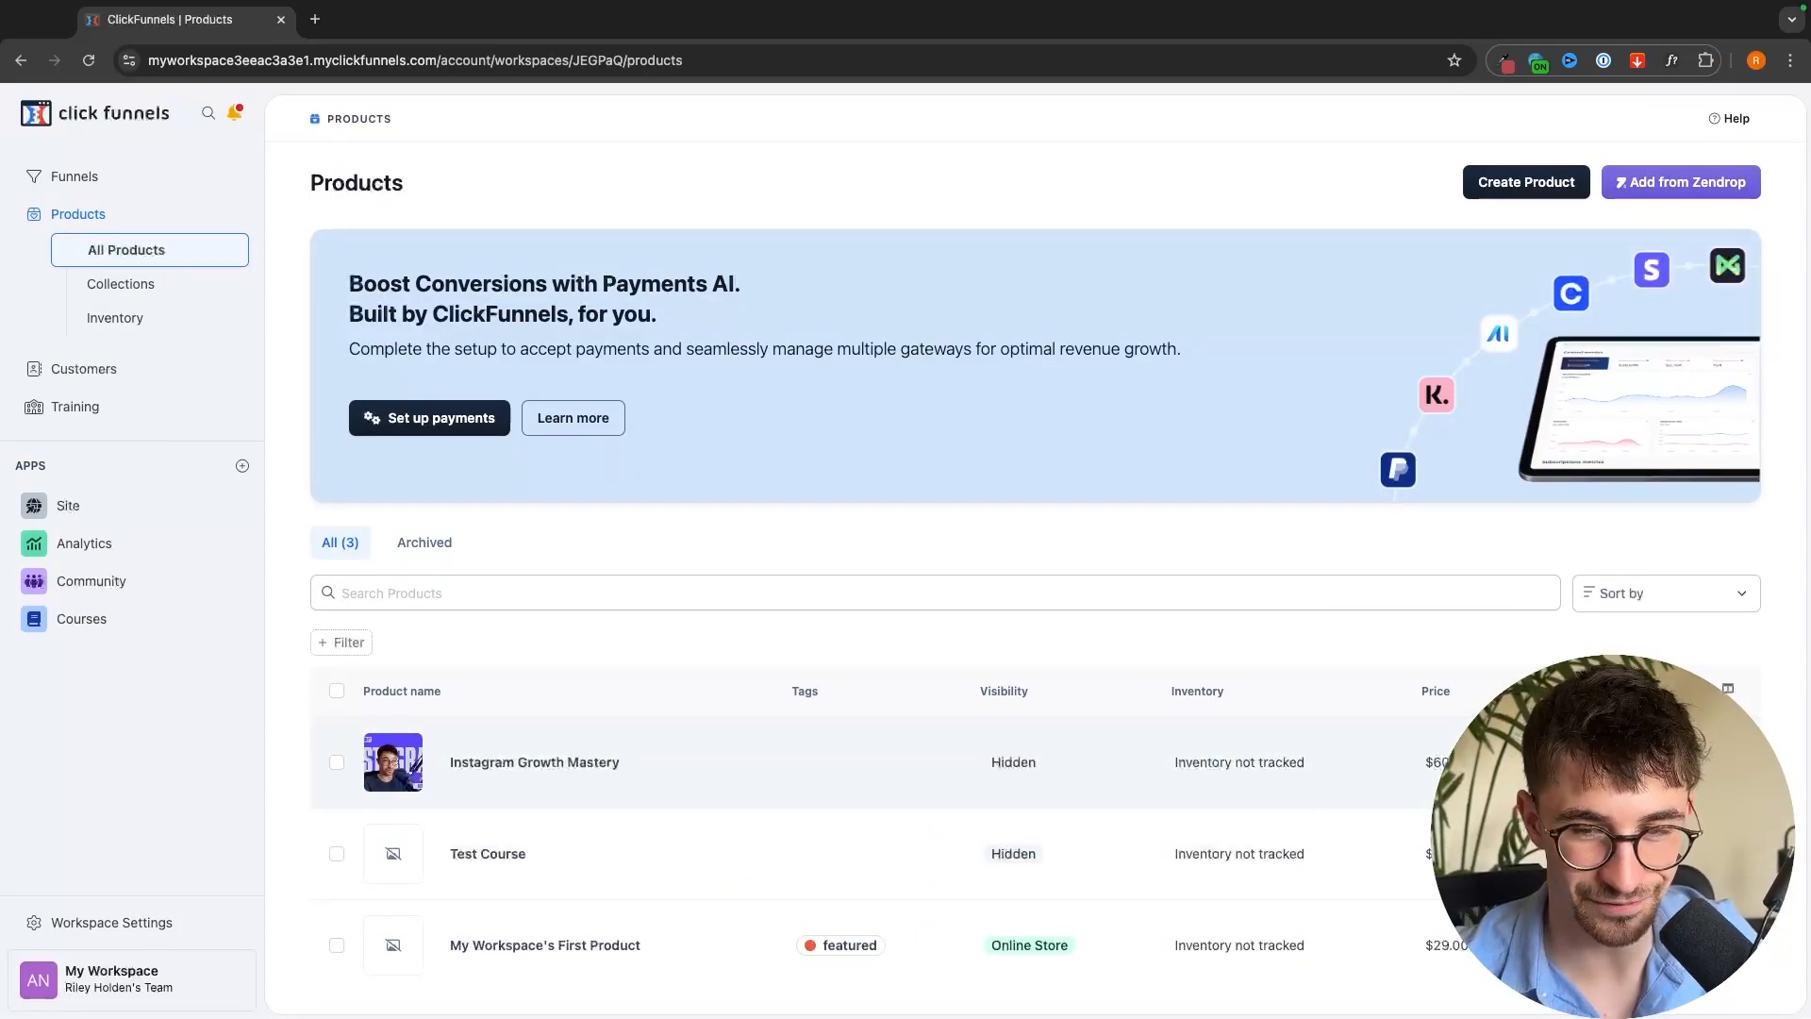
click(1604, 755)
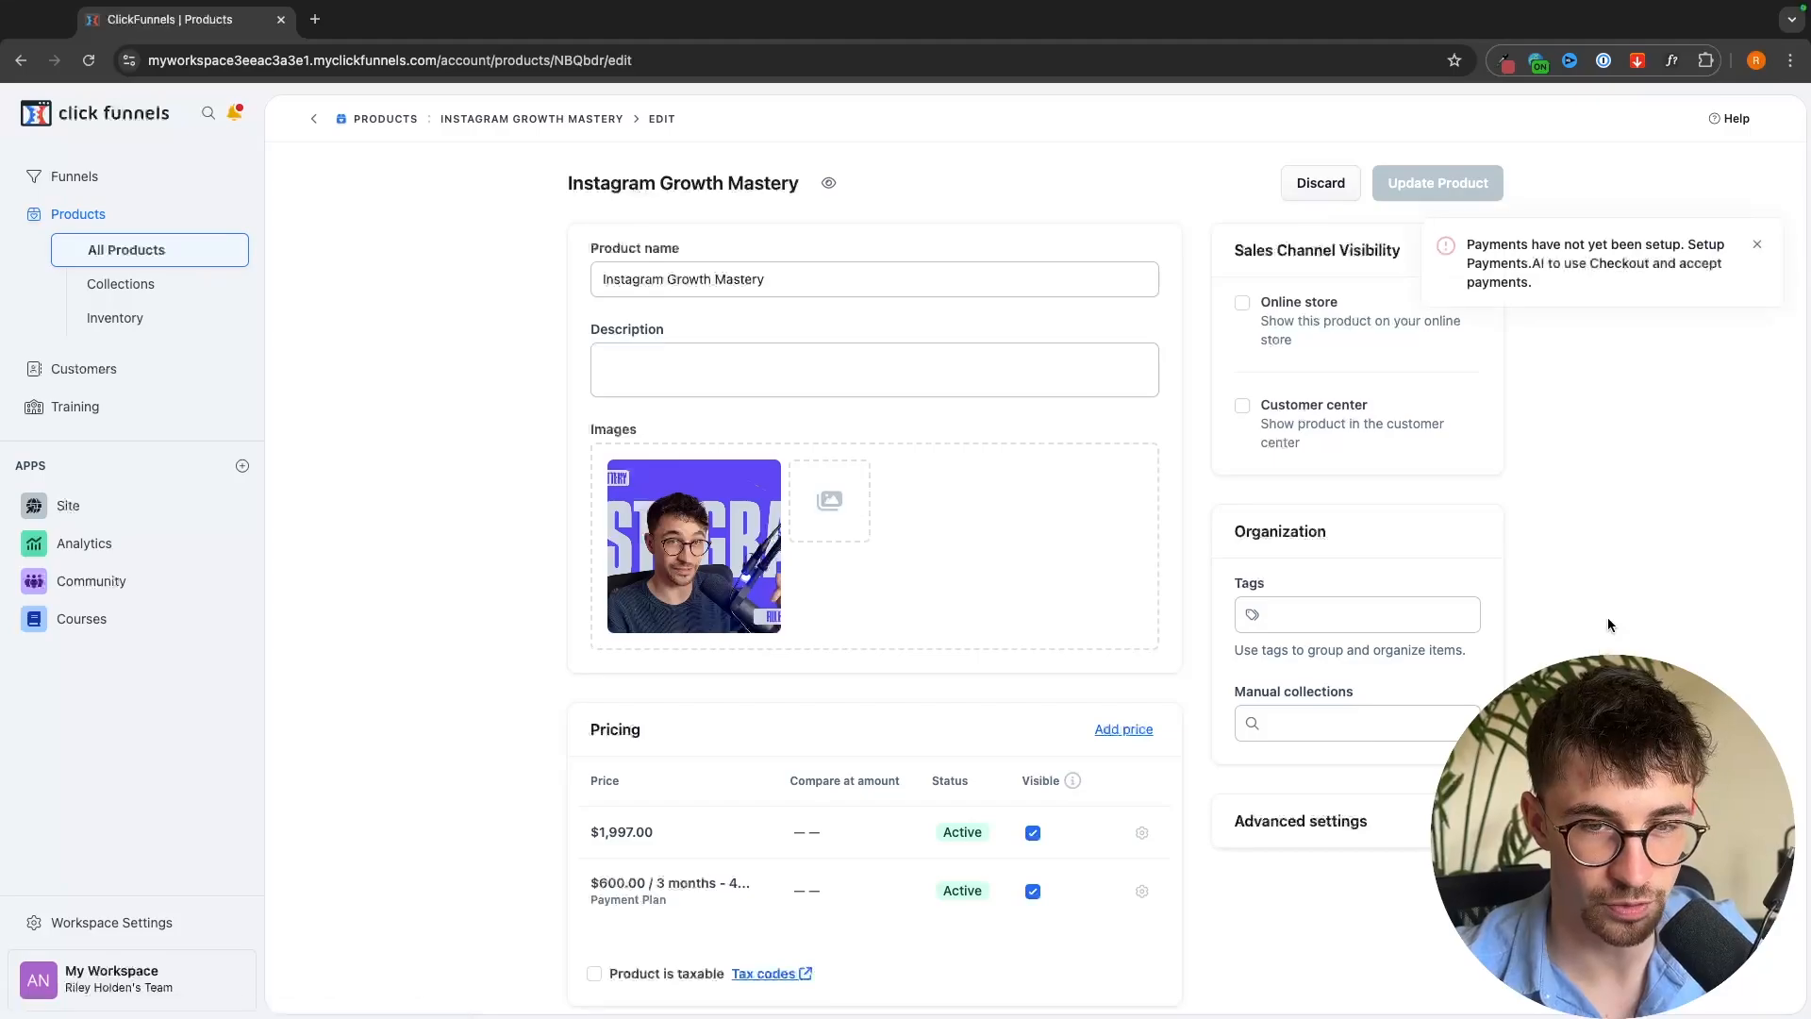
Make the Instagram Growth Mastery product visible in the online store and save the product update
click(1242, 301)
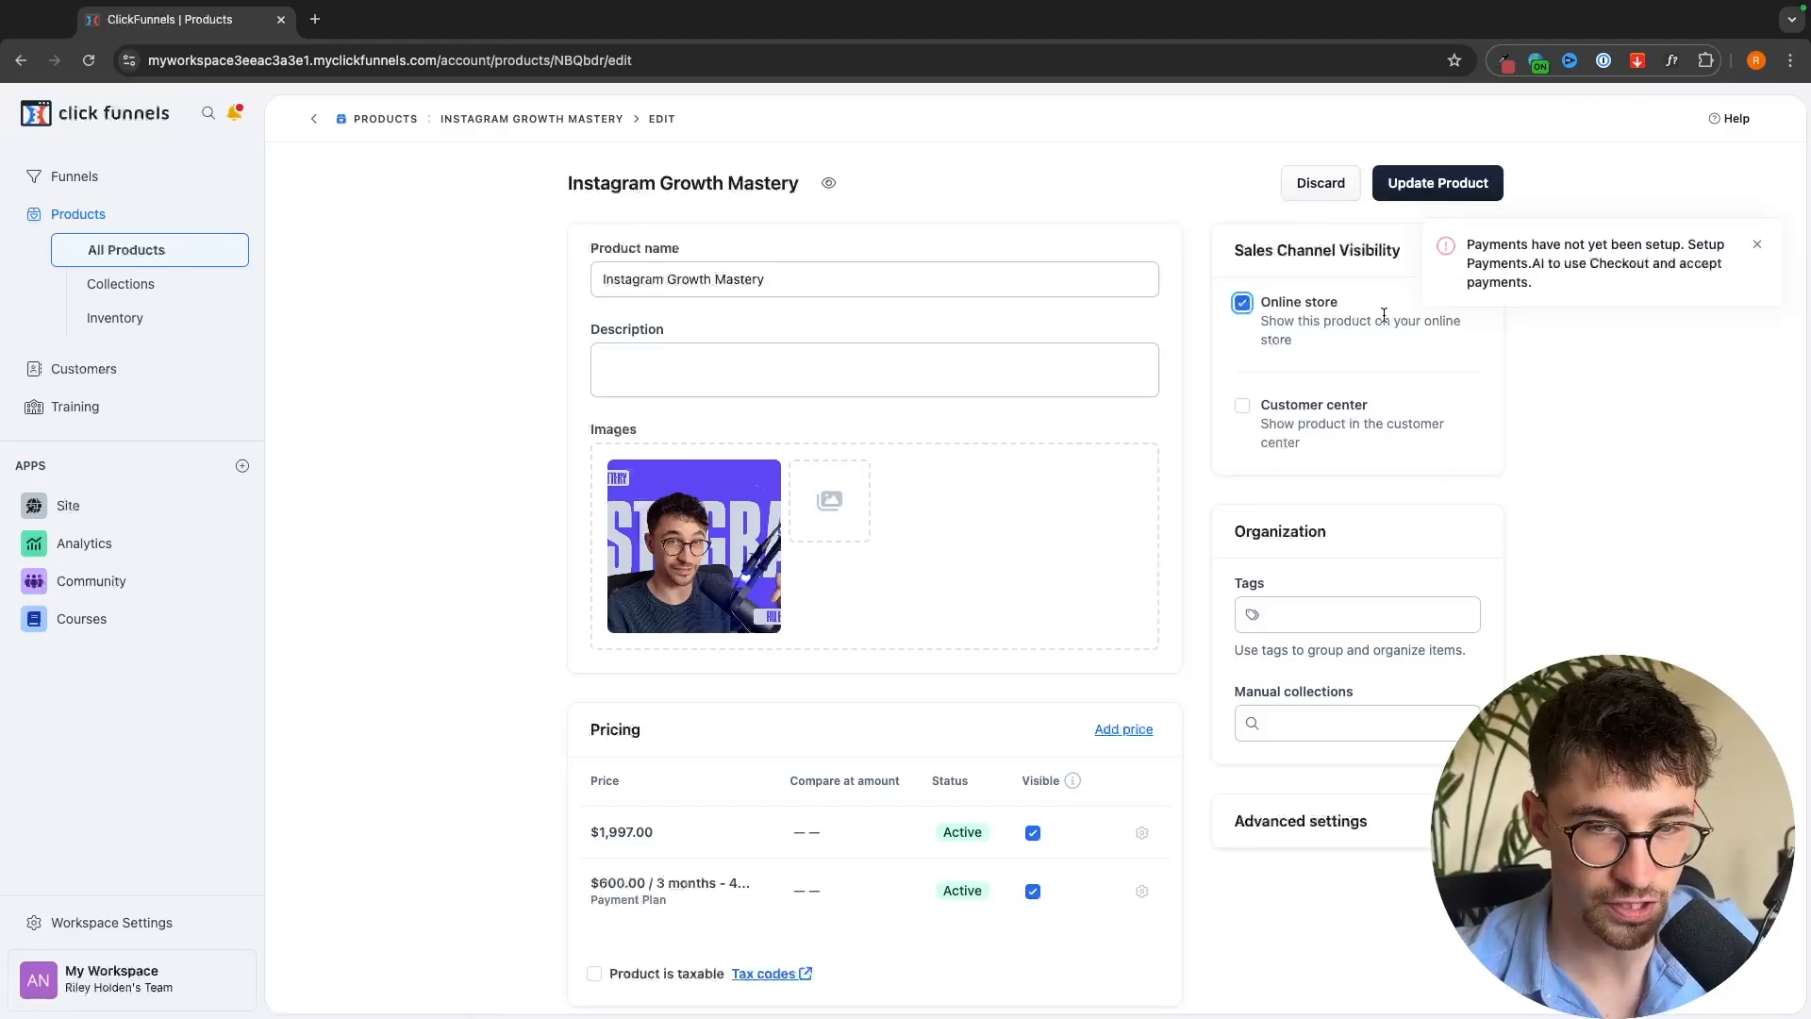
scroll(1383, 313, down, 1)
scroll(1383, 321, up, 1)
click(1437, 183)
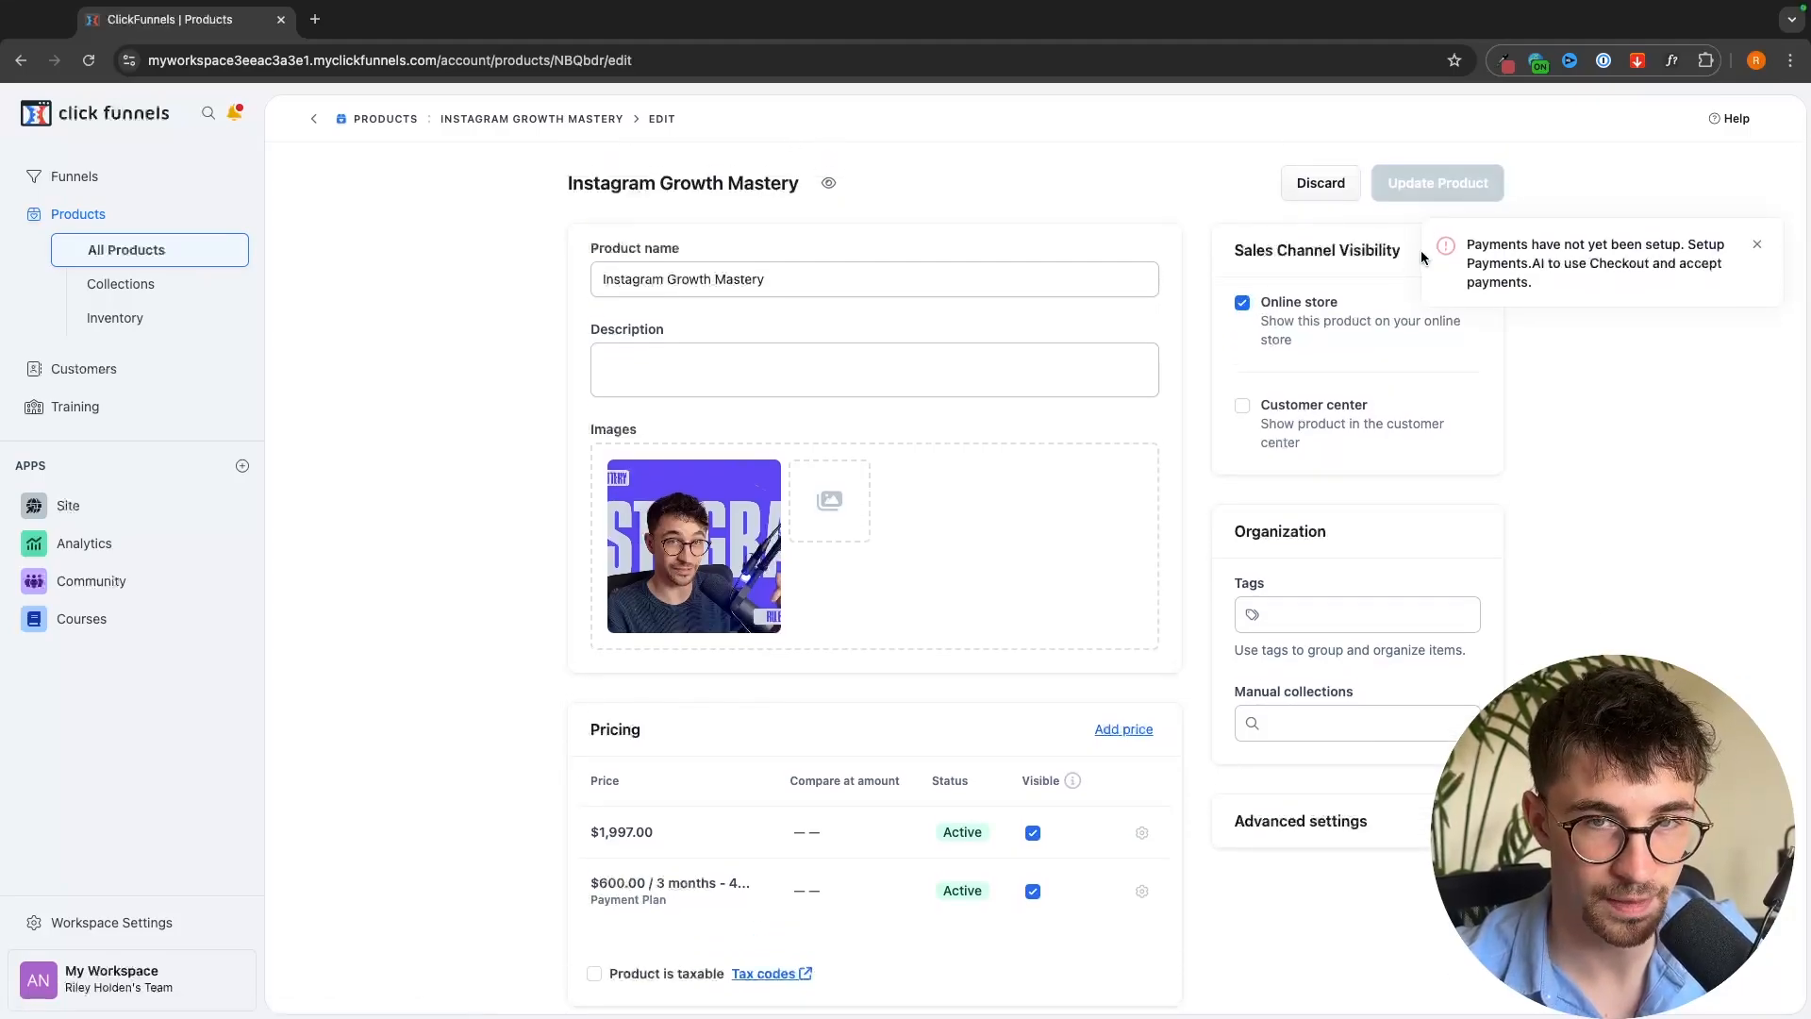
Open the product's public link from SEO and sharing in a new browser tab and examine its sales page and checkout
scroll(1627, 467, down, 15)
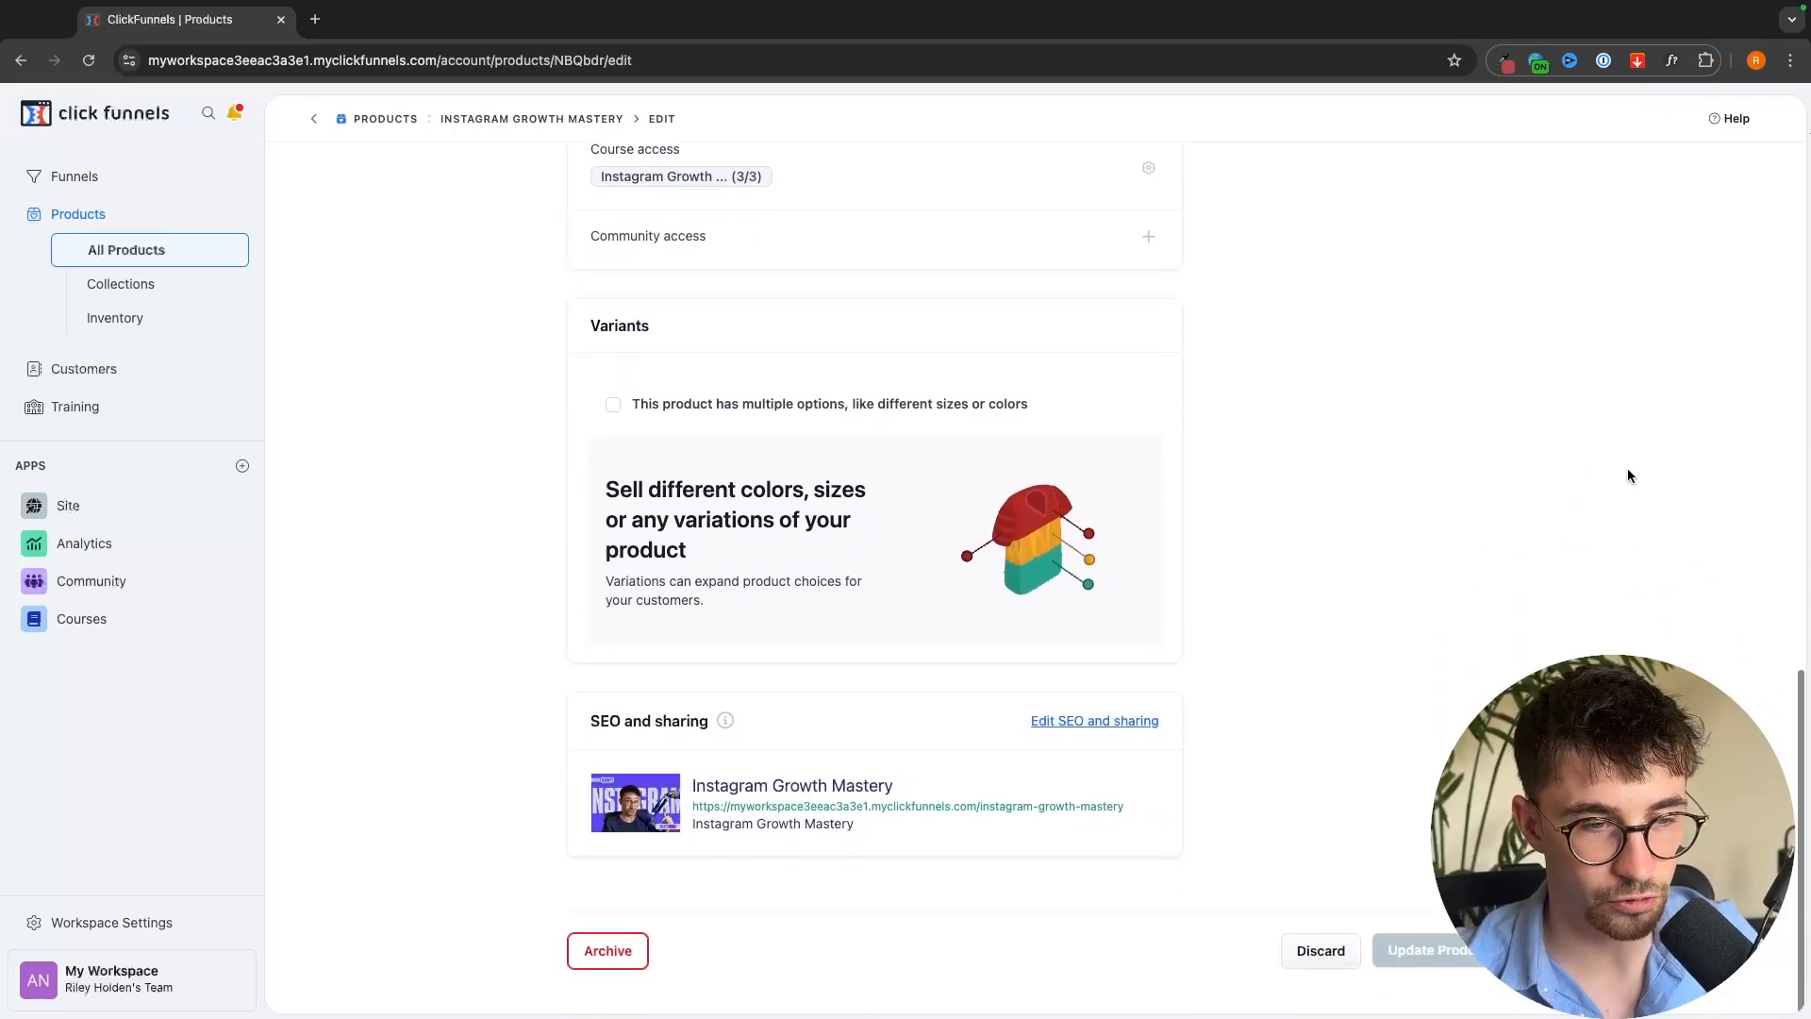
drag(1140, 806, 722, 813)
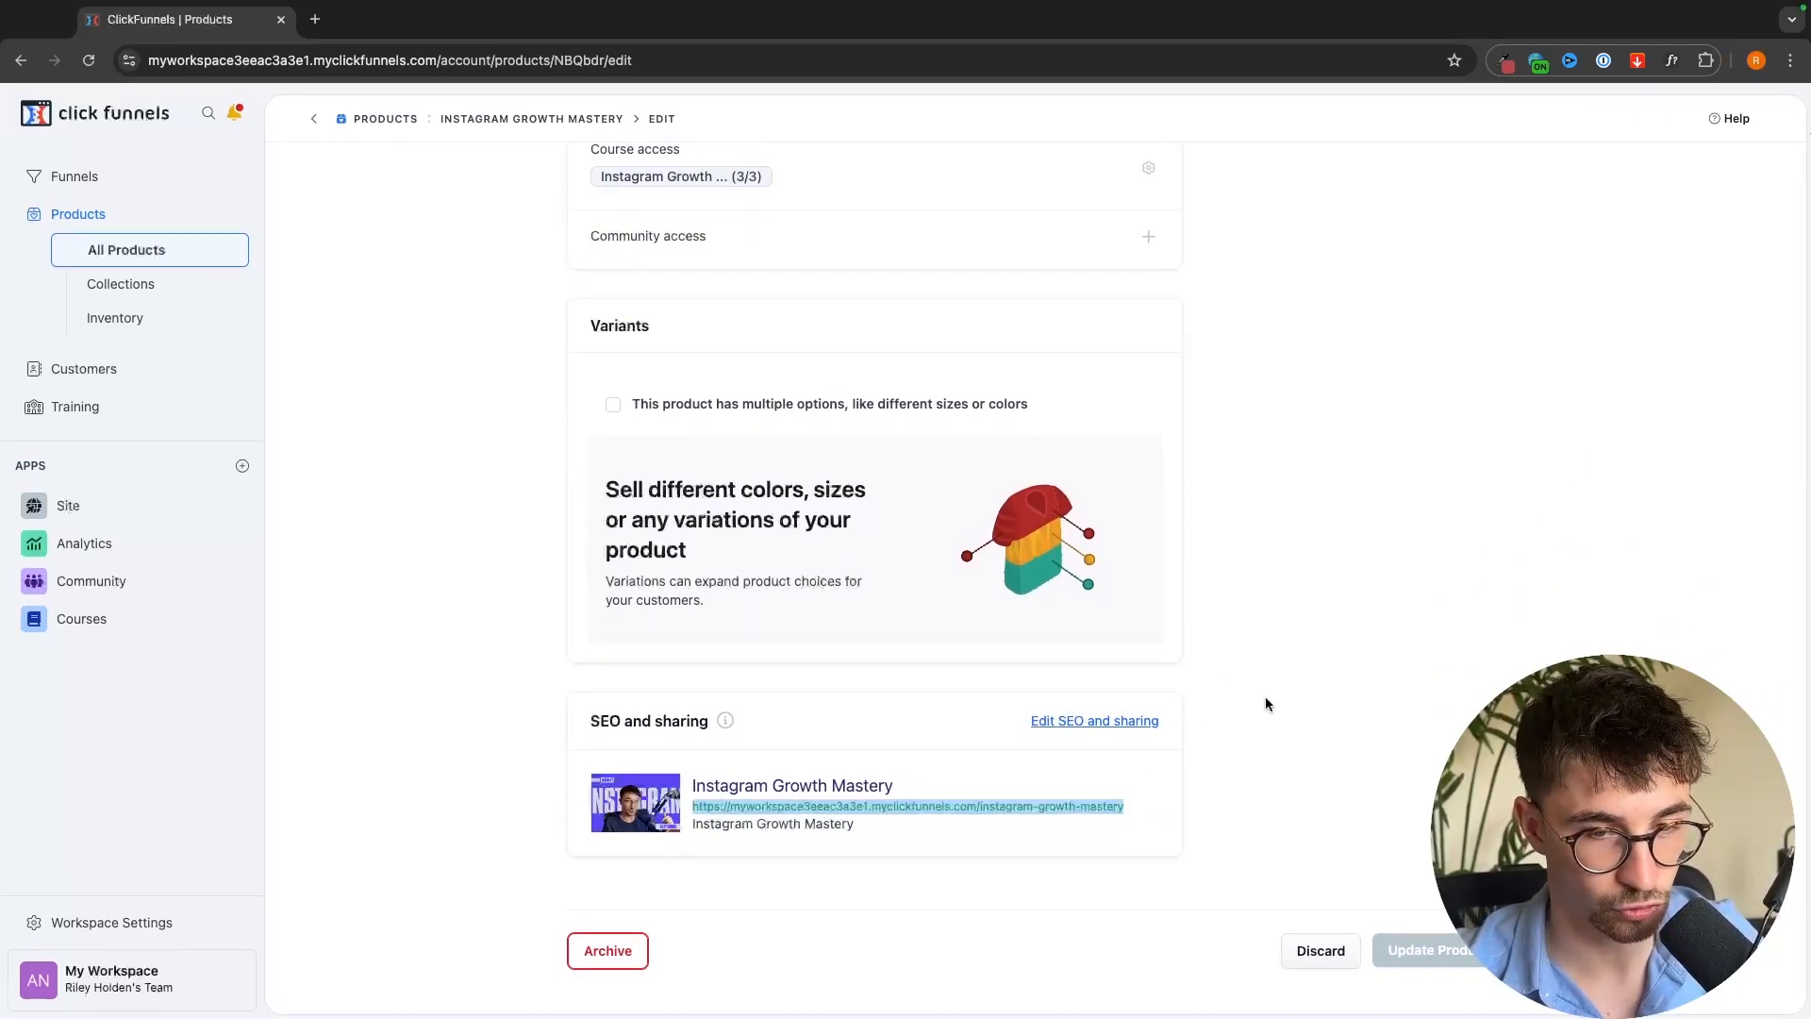
key(ctrl+t)
text(https://myworkspace3eeac3a3e1.myclickfunnels.com/instagram-growth-mastery)
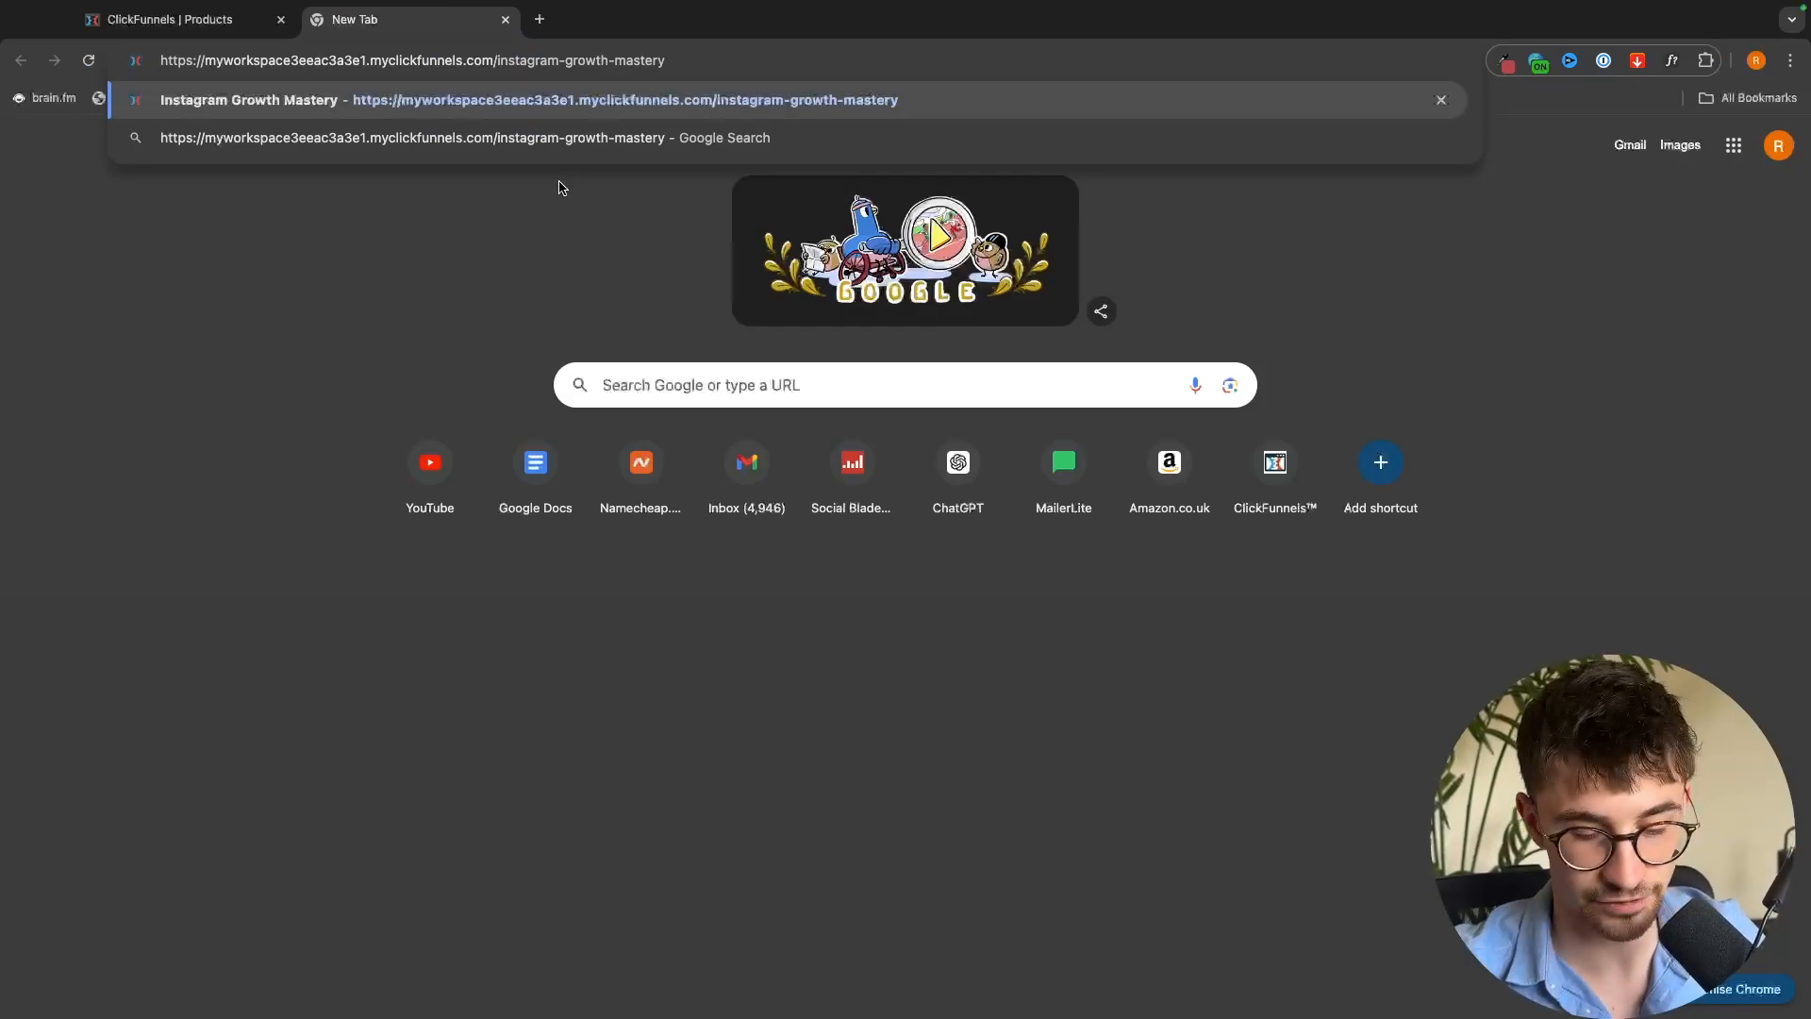
key(Return)
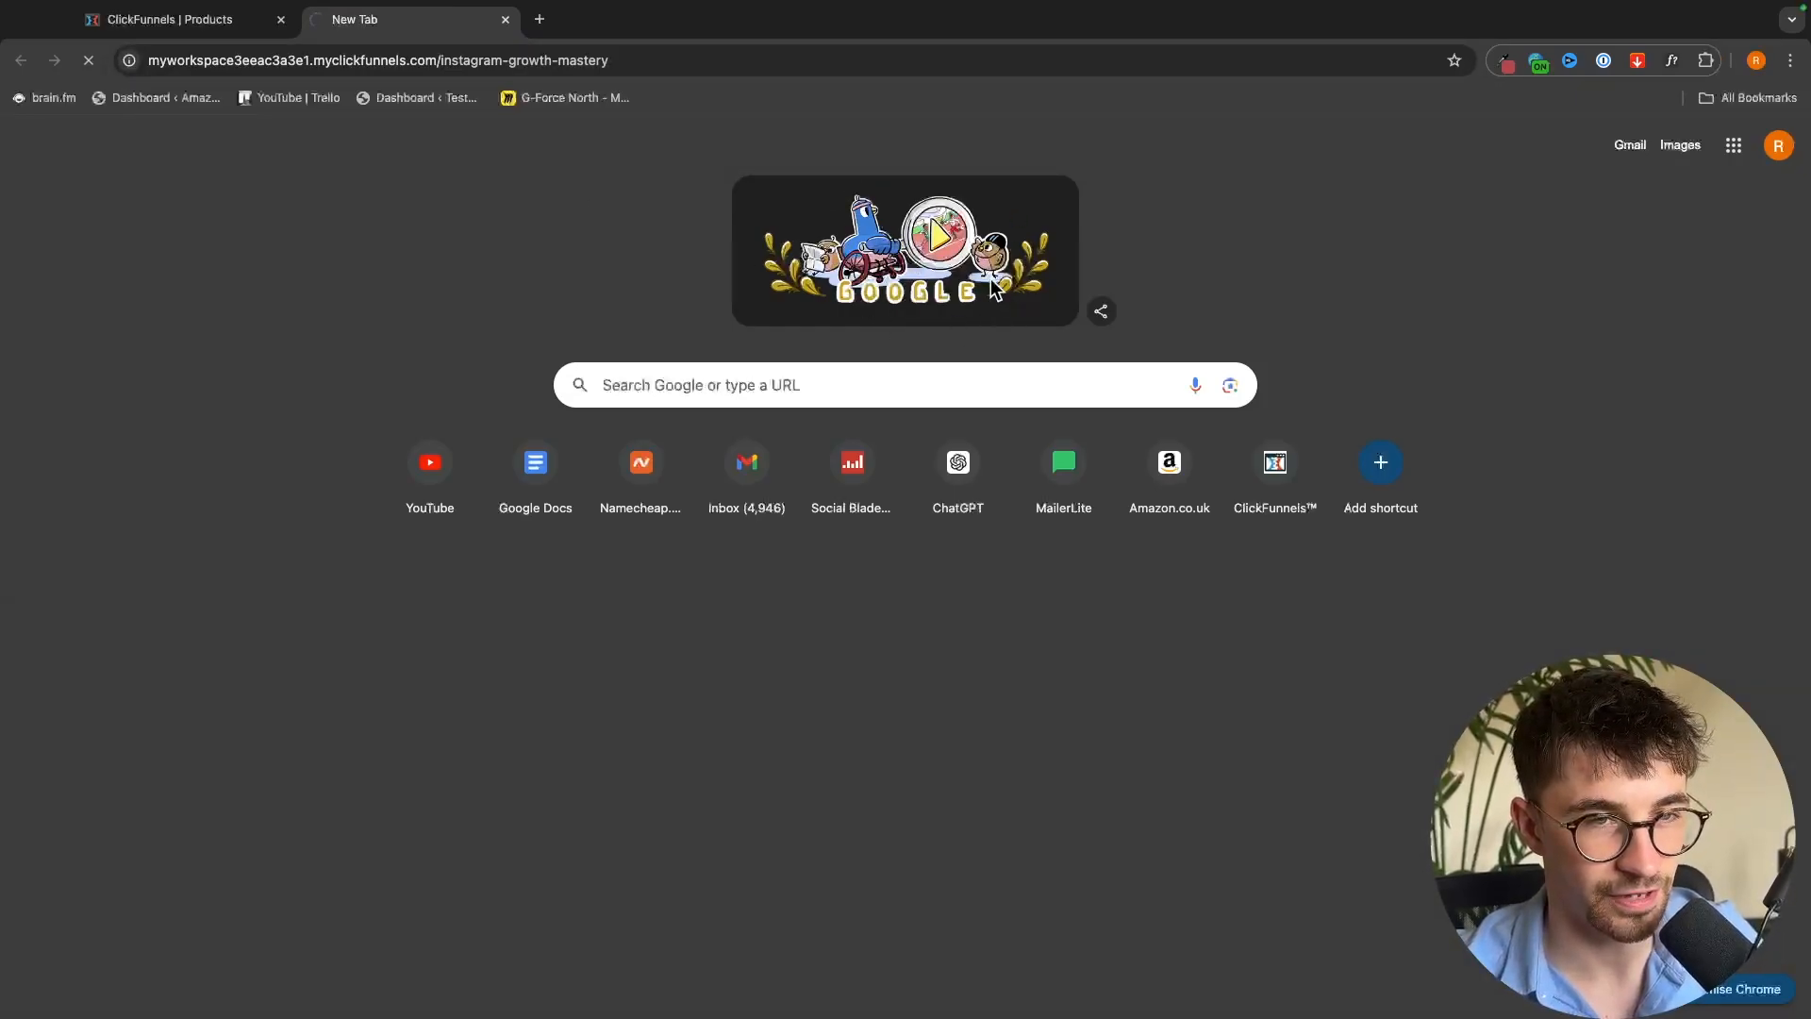
scroll(985, 443, down, 6)
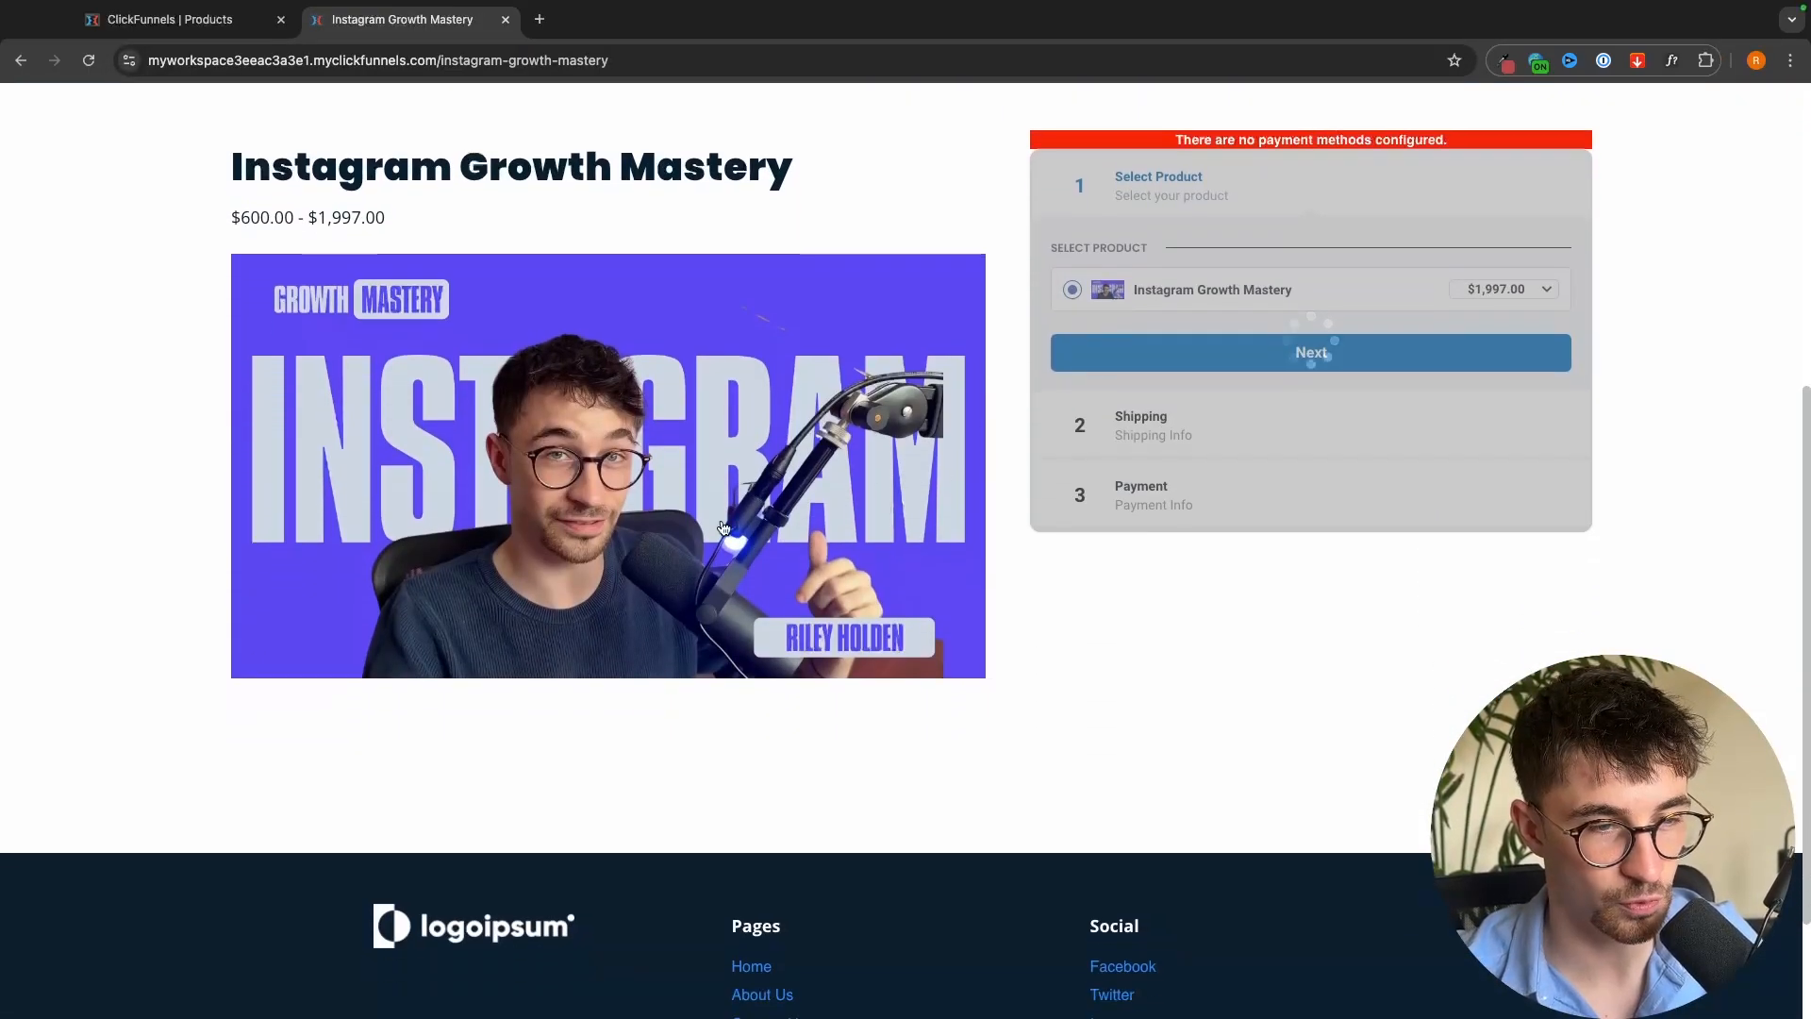
scroll(638, 715, up, 2)
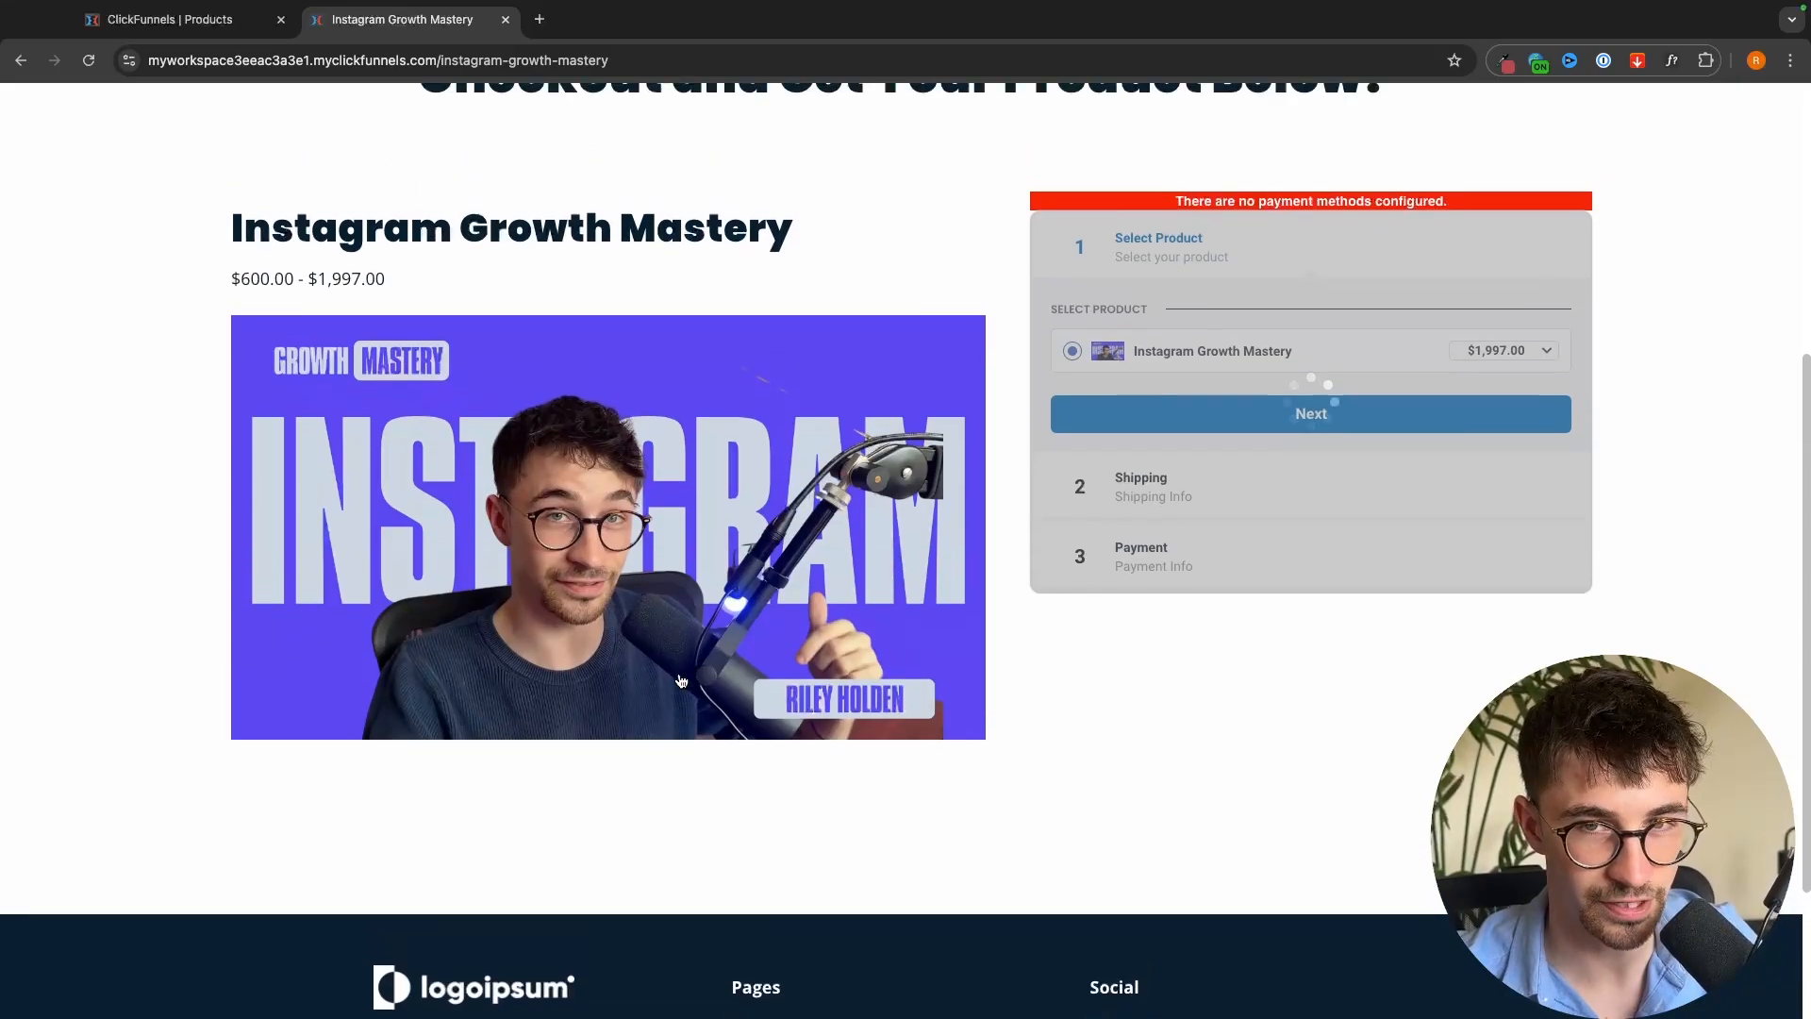